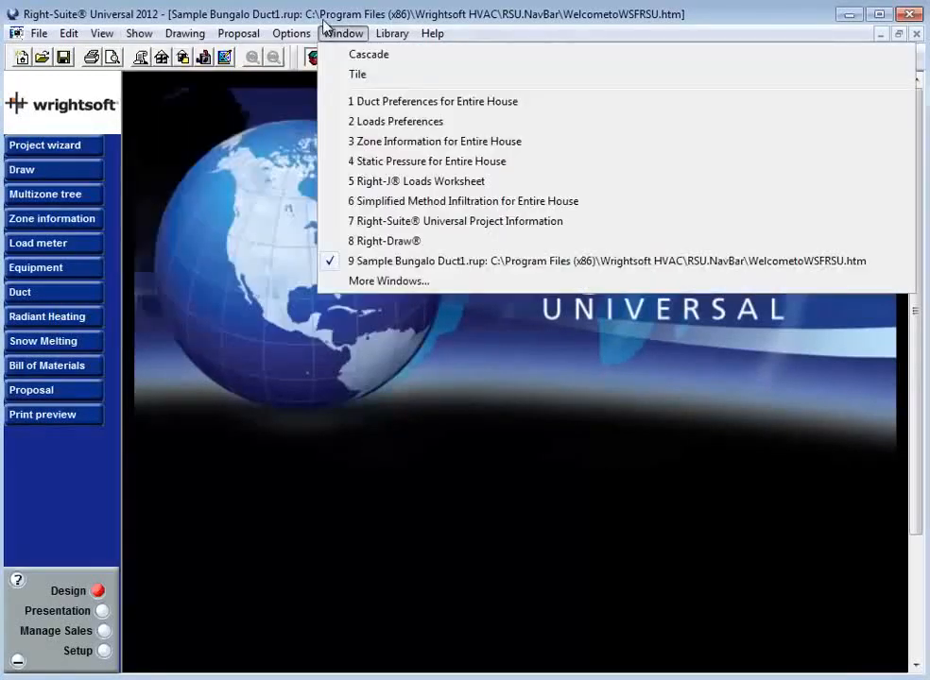
Step: Open the entire-house equipment settings and set cooling to Split air source HP with water heating set to None
{"action": "left_click", "coordinate": [323, 22]}
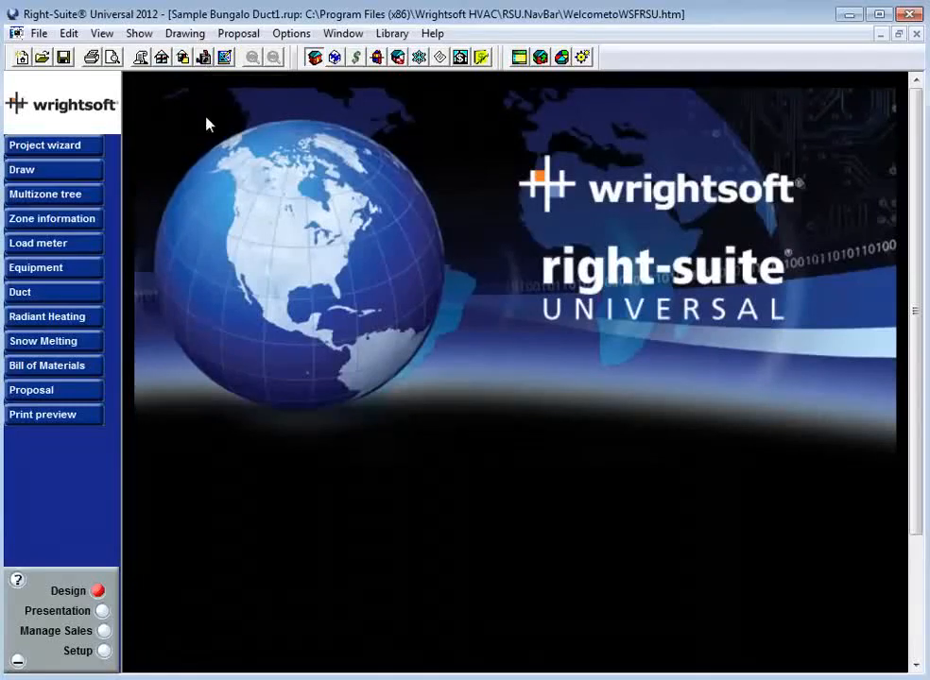
{"action": "left_click", "coordinate": [57, 271]}
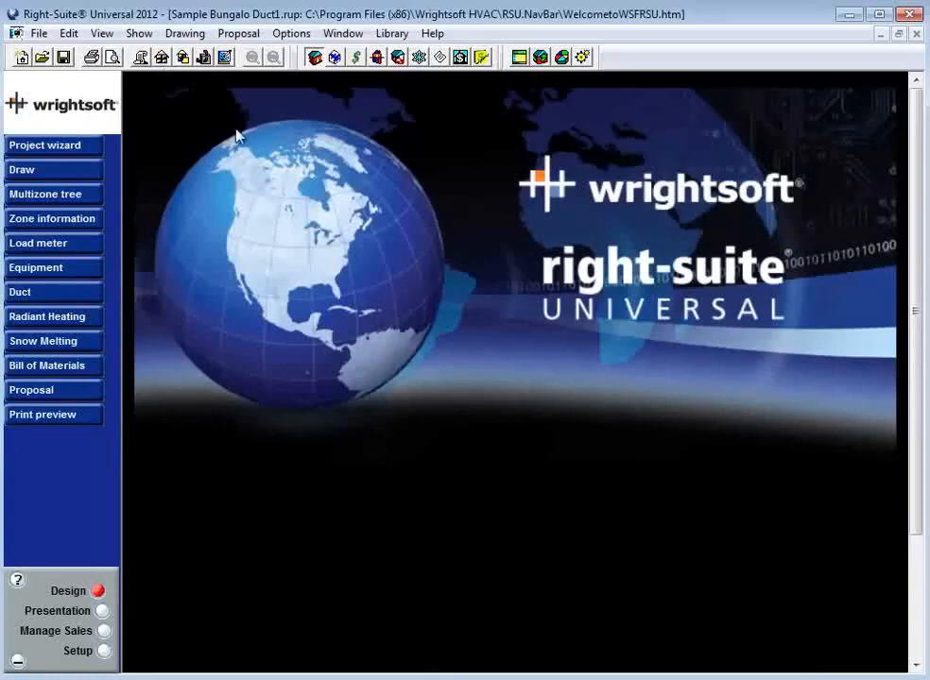
{"action": "left_click", "coordinate": [138, 34]}
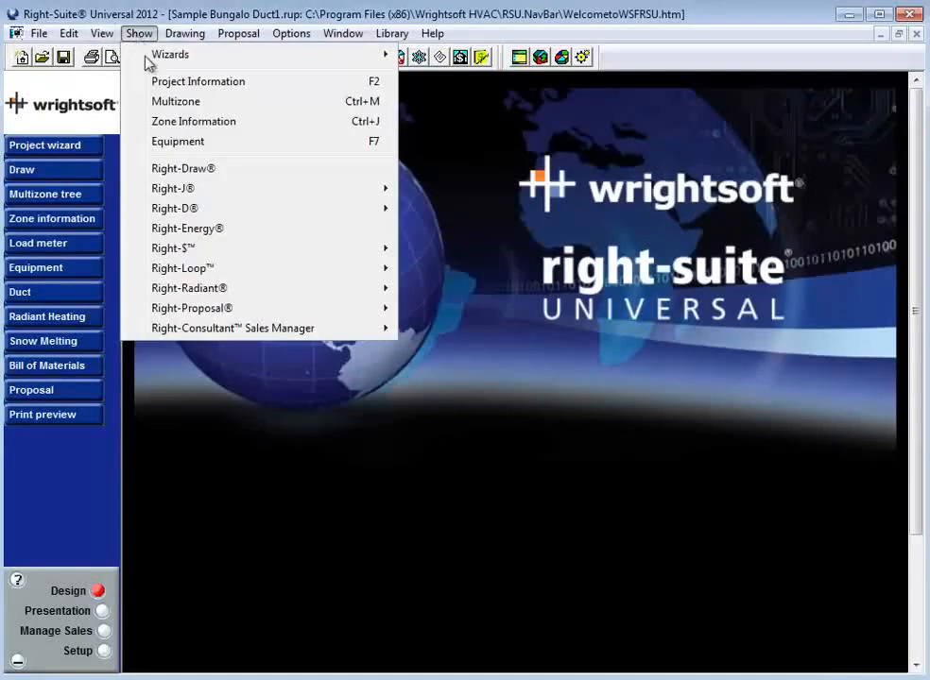
{"action": "left_click", "coordinate": [173, 142]}
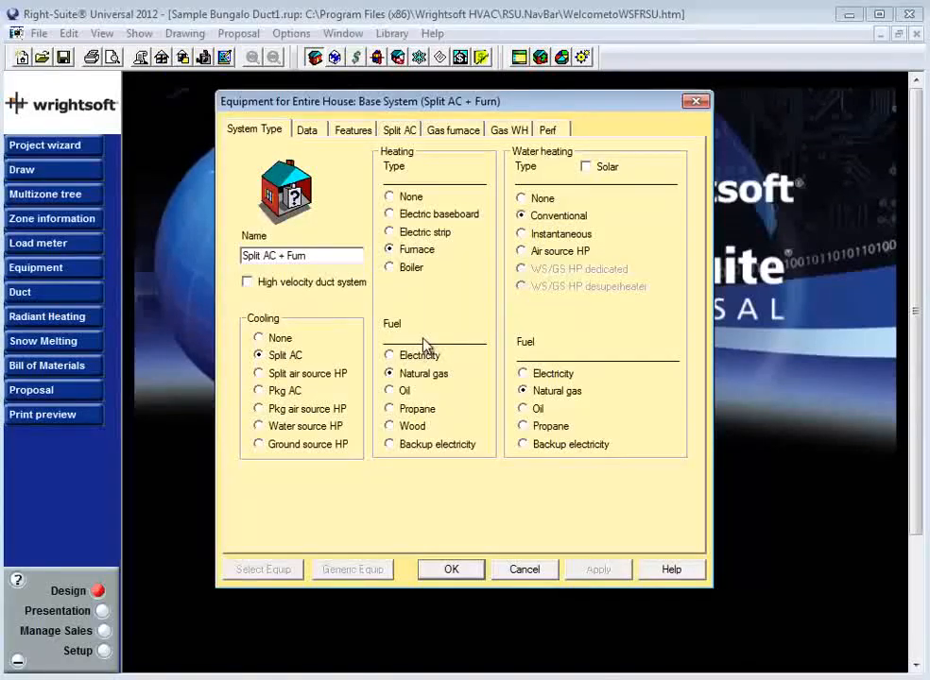
{"action": "left_click", "coordinate": [268, 376]}
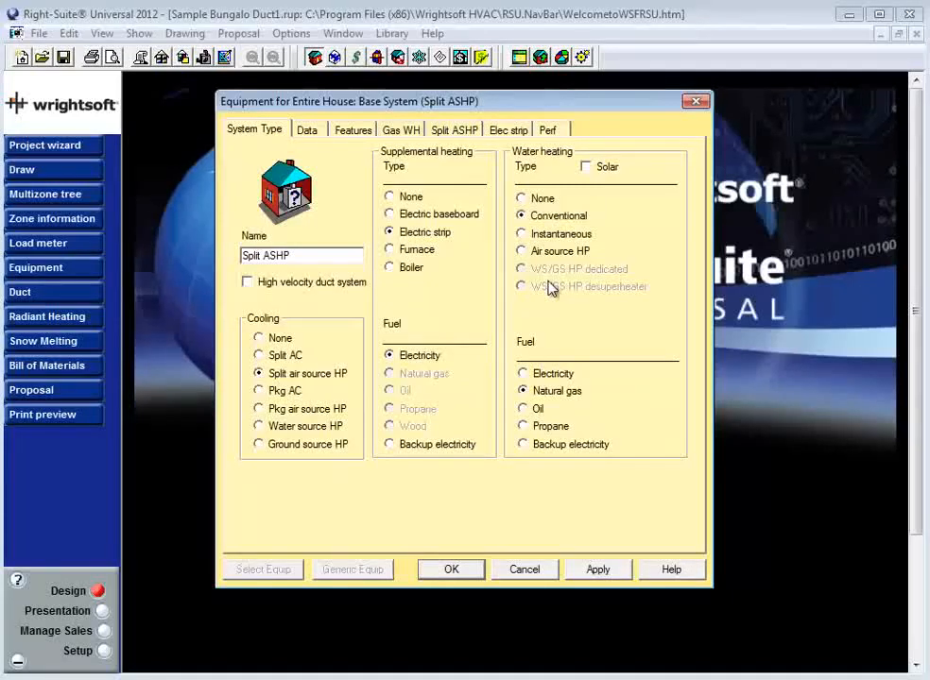
{"action": "left_click", "coordinate": [529, 199]}
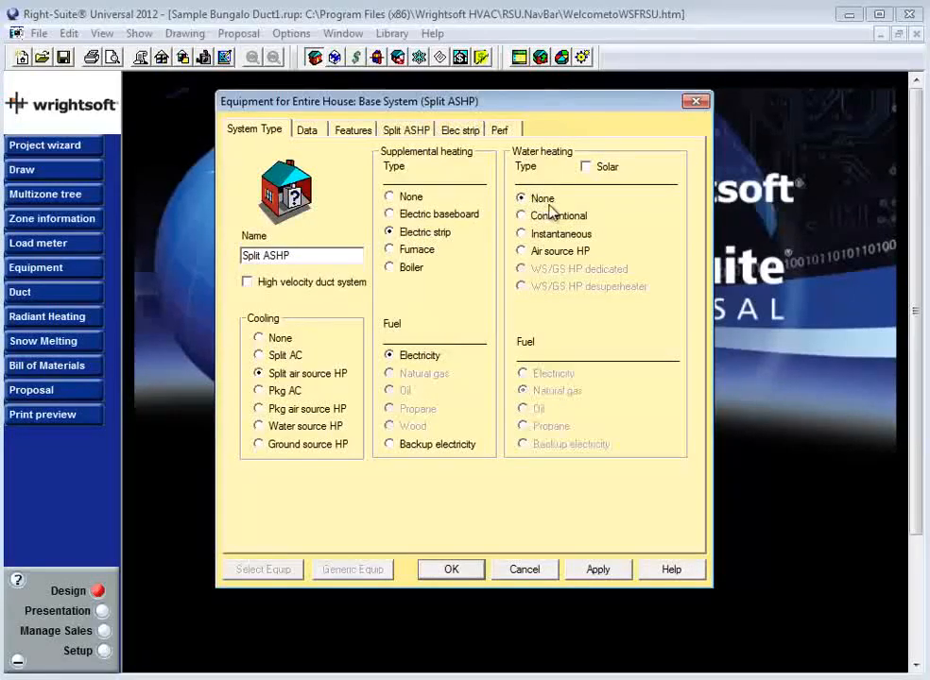
Step: Select a heat pump that meets Manual S criteria for the Split ASHP equipment and accept its interpolated capacity data
{"action": "left_click", "coordinate": [408, 130]}
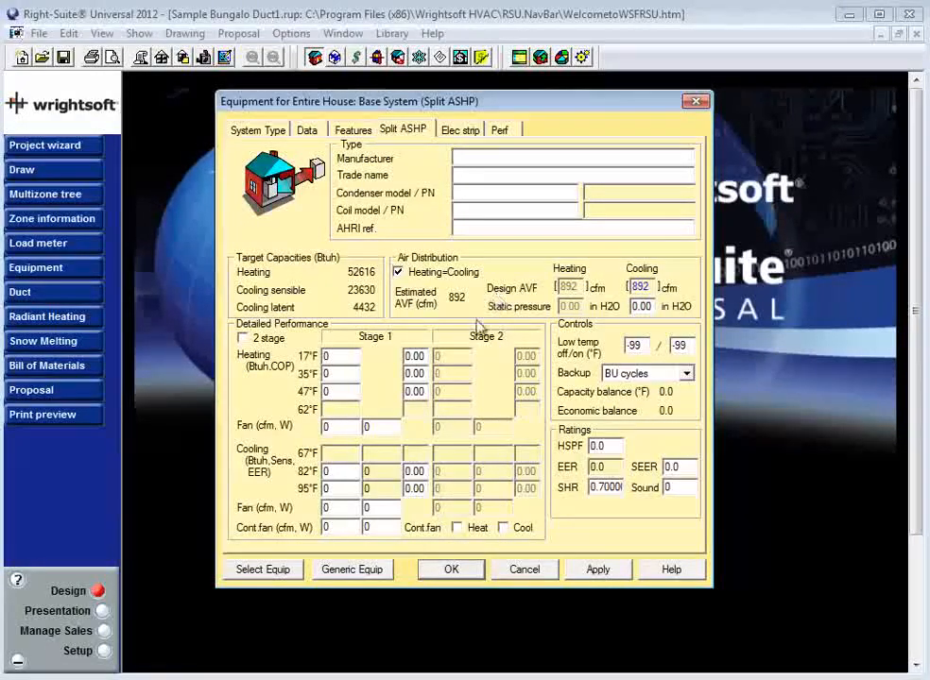
{"action": "left_click", "coordinate": [283, 570]}
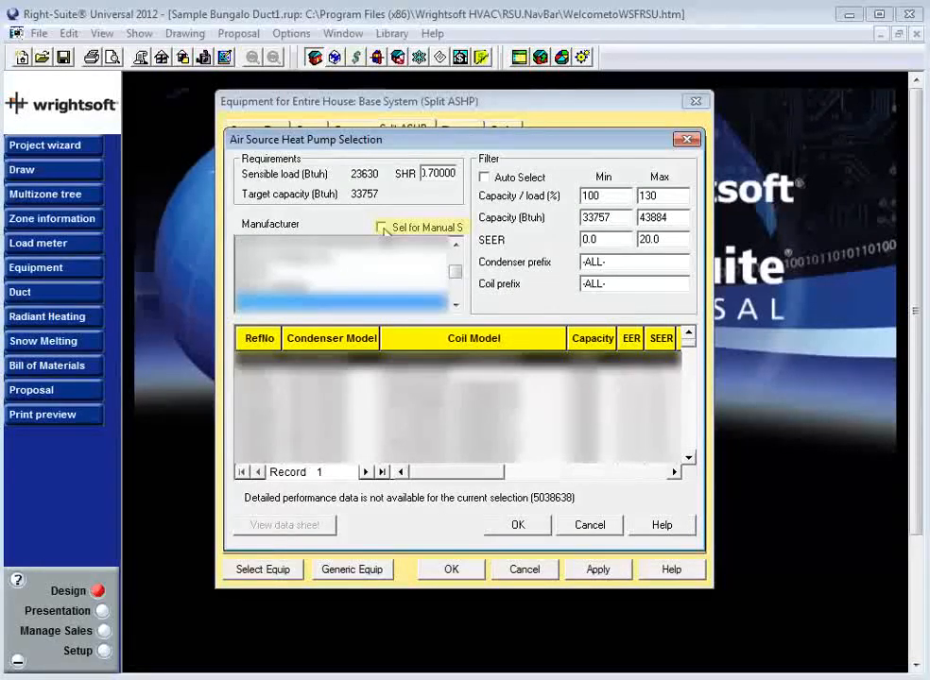
{"action": "left_click", "coordinate": [380, 228]}
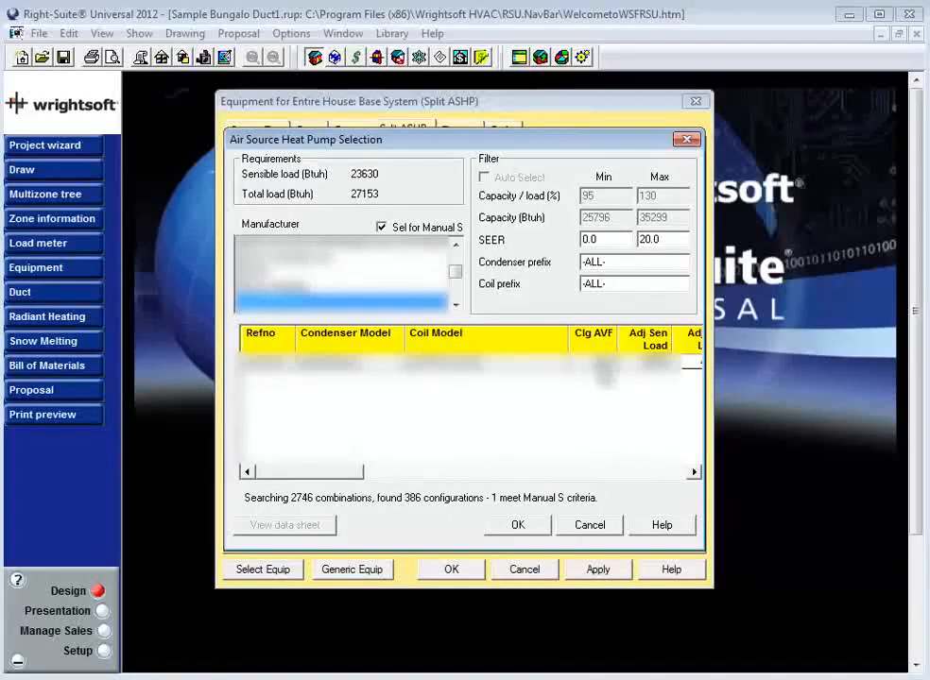
{"action": "left_click", "coordinate": [607, 372]}
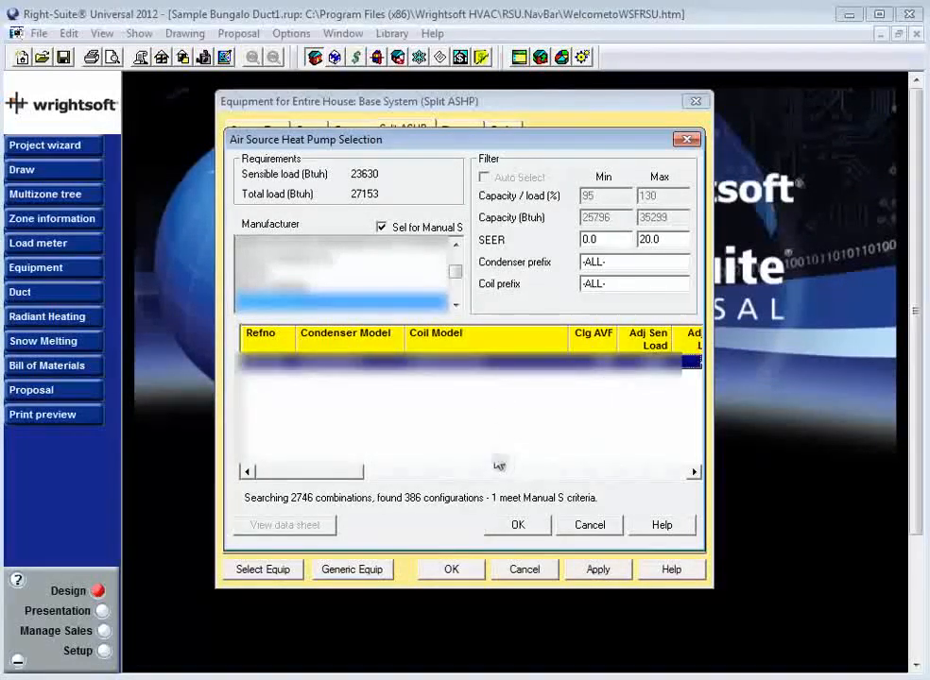
{"action": "left_click", "coordinate": [518, 525]}
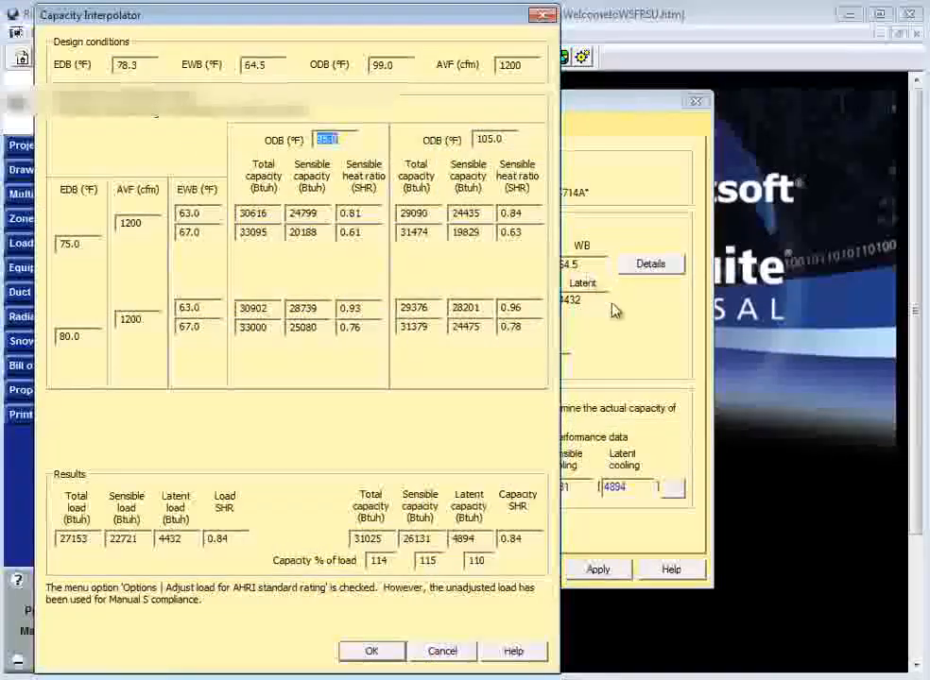
{"action": "left_click", "coordinate": [371, 653]}
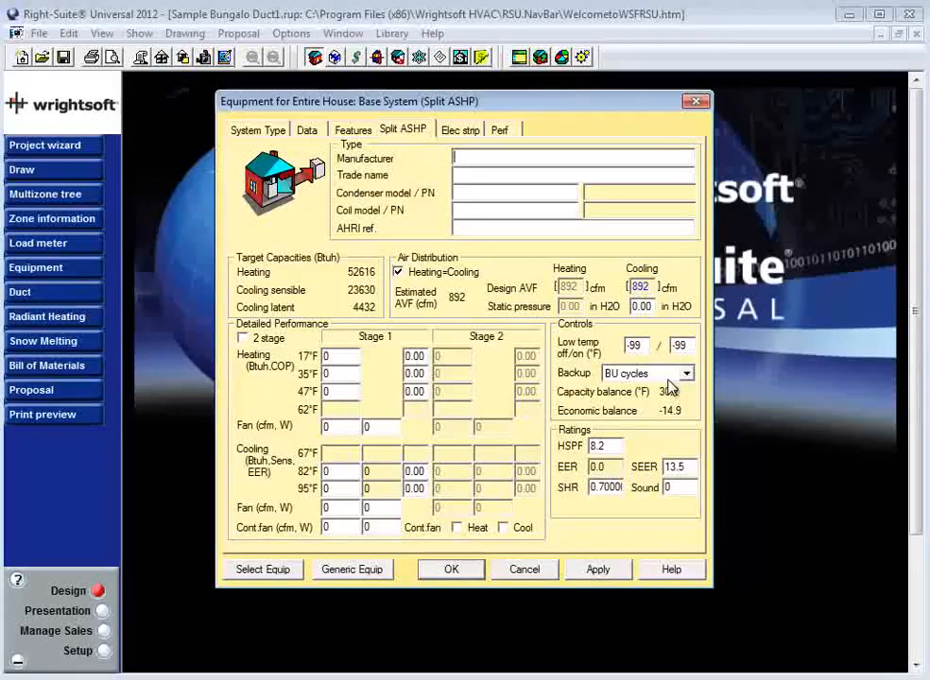
Step: Load a heat pump from the equipment database without the Manual S filter, and check its design airflow and 95°F cooling capacity
{"action": "left_click", "coordinate": [255, 569]}
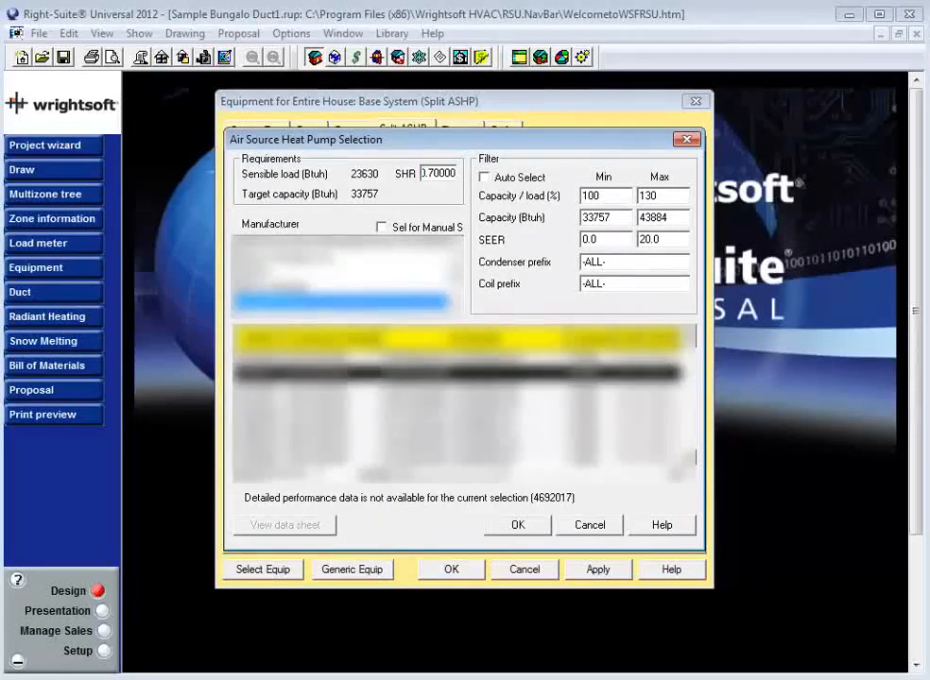
{"action": "left_click", "coordinate": [515, 526]}
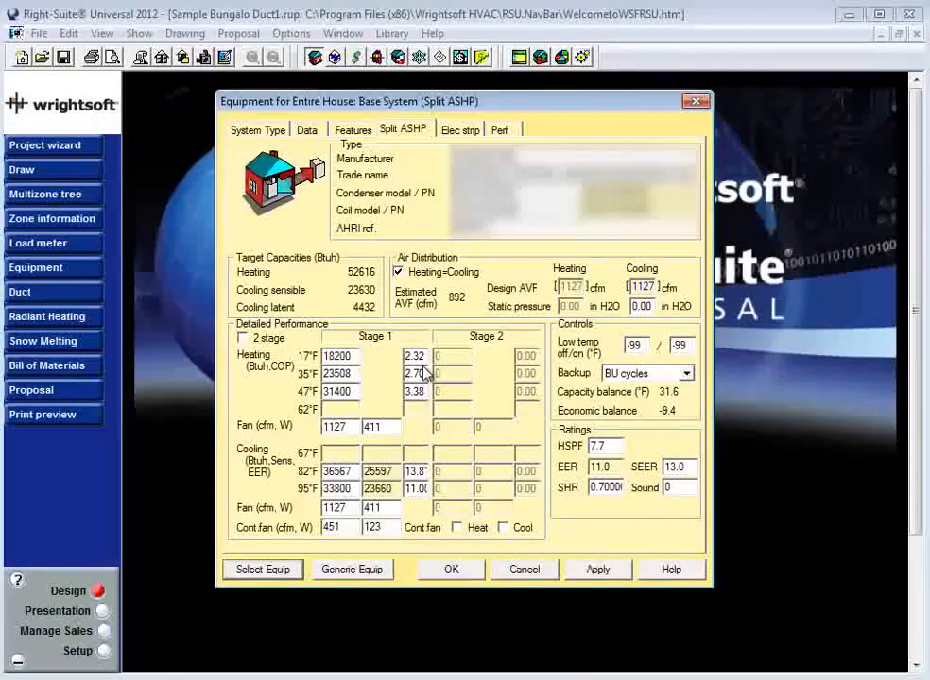
{"action": "double_click", "coordinate": [642, 286]}
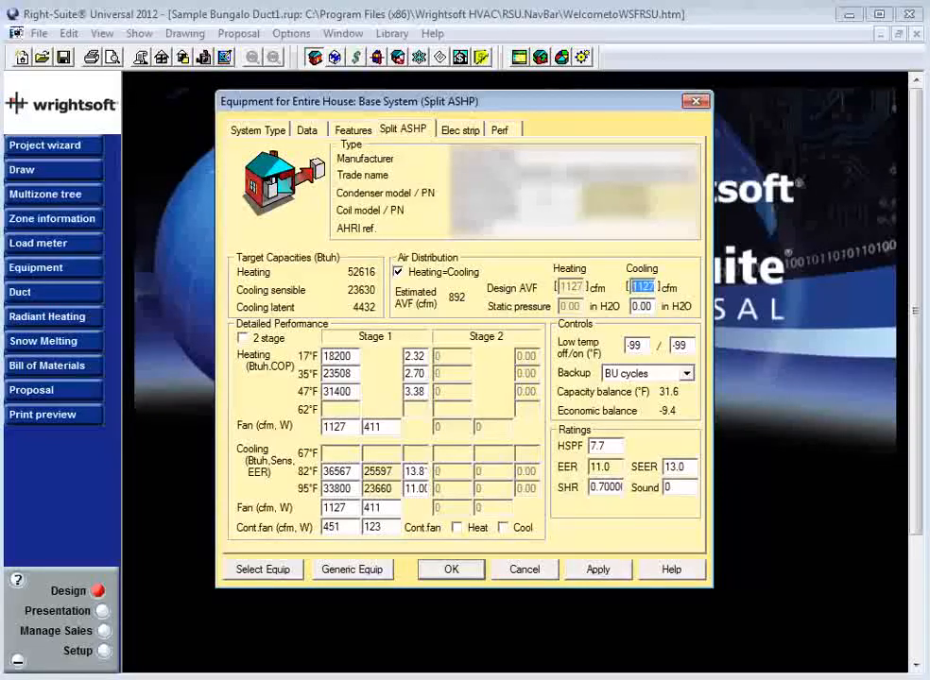
{"action": "left_click_drag", "start_coordinate": [351, 489], "coordinate": [315, 493]}
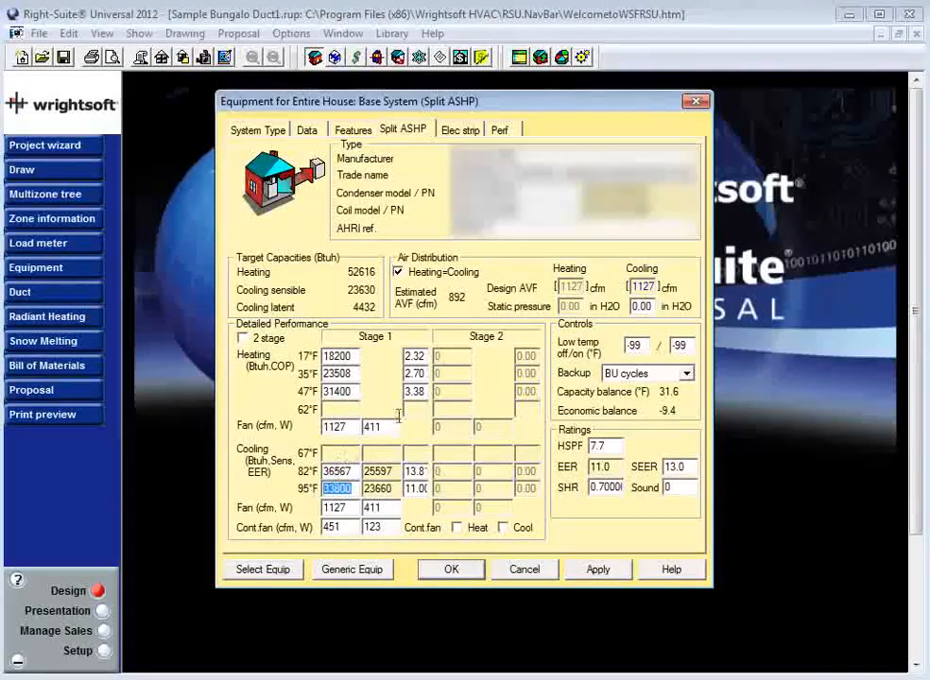
{"action": "left_click", "coordinate": [650, 286]}
Step: Set the heat pump's stage 1 cooling fan airflow to 1200 cfm and check the design AVF
{"action": "left_click_drag", "start_coordinate": [350, 509], "coordinate": [287, 501]}
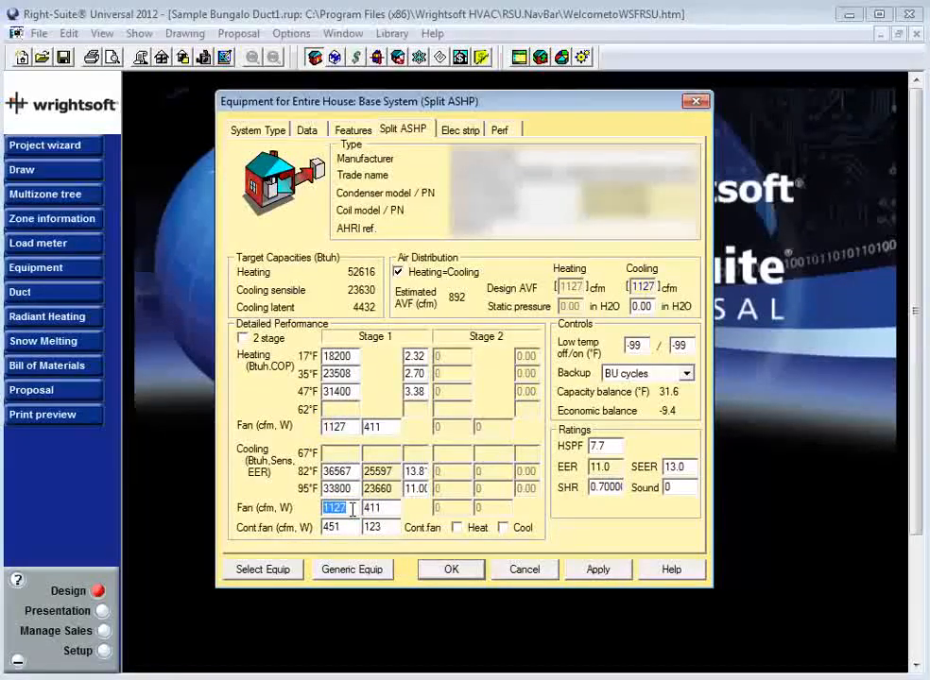
{"action": "type", "text": "1200"}
{"action": "left_click", "coordinate": [642, 286]}
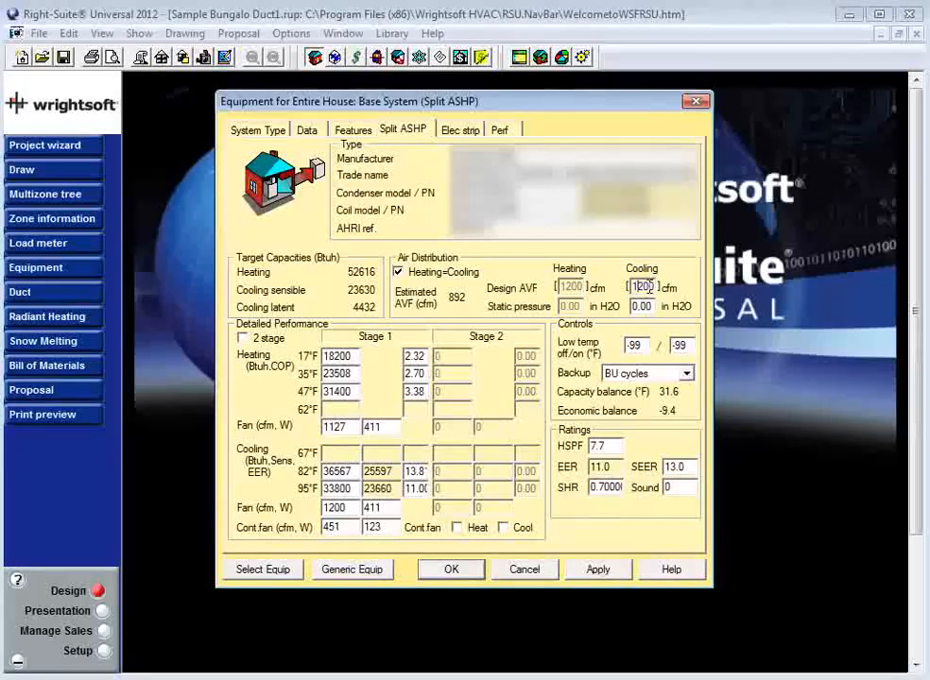
{"action": "key", "text": "Tab"}
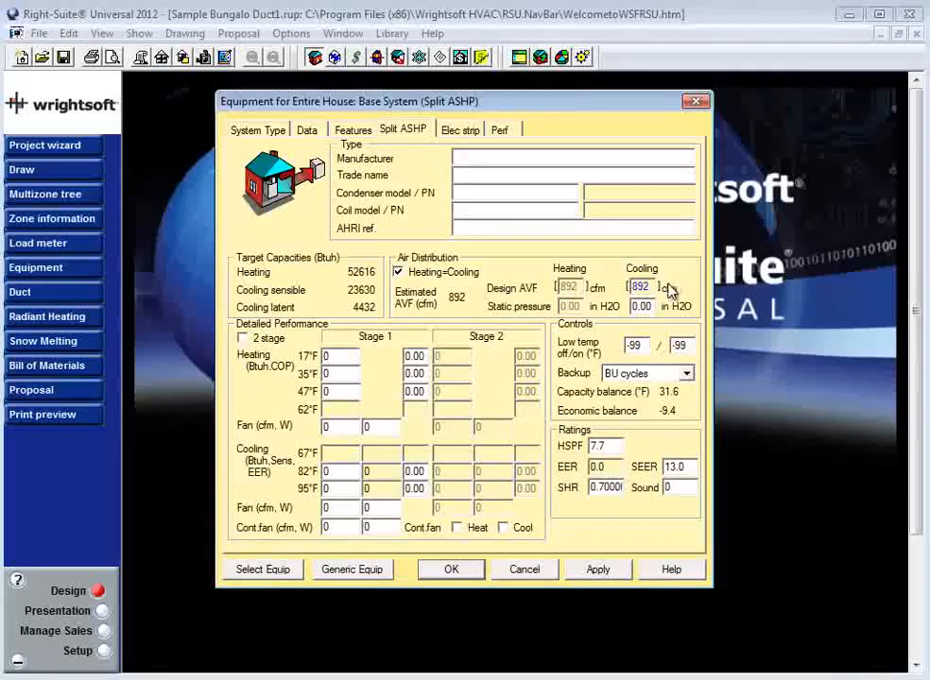
Step: Override the cooling design AVF with 1000 cfm in the heat pump's air distribution settings
{"action": "left_click_drag", "start_coordinate": [652, 286], "coordinate": [604, 292]}
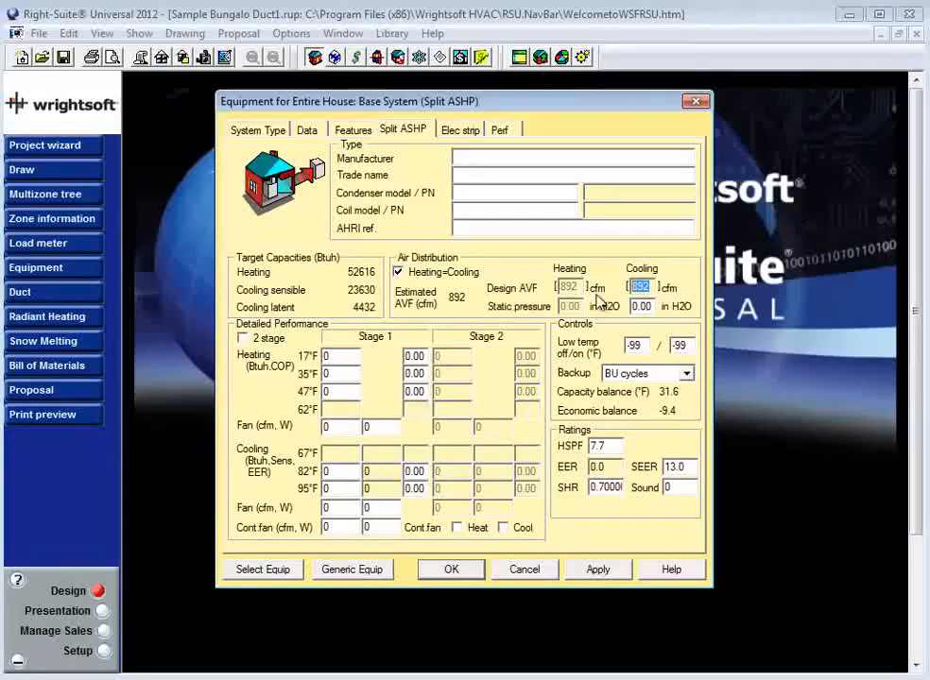
{"action": "left_click_drag", "start_coordinate": [335, 509], "coordinate": [295, 511]}
{"action": "left_click", "coordinate": [646, 286]}
{"action": "type", "text": "1000"}
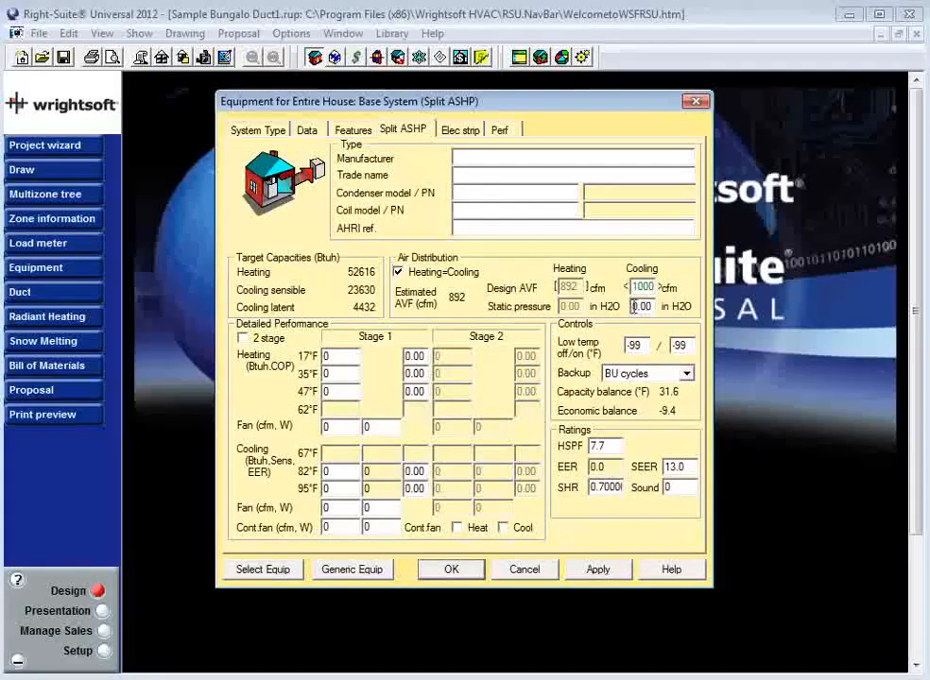
{"action": "left_click", "coordinate": [655, 307]}
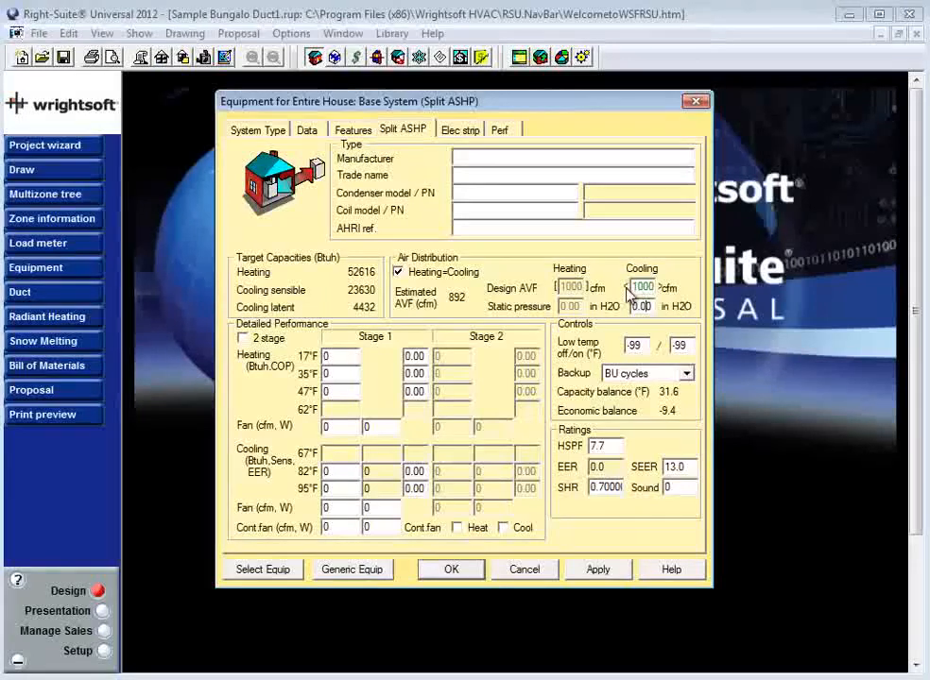
{"action": "double_click", "coordinate": [635, 287]}
{"action": "key", "text": "Tab"}
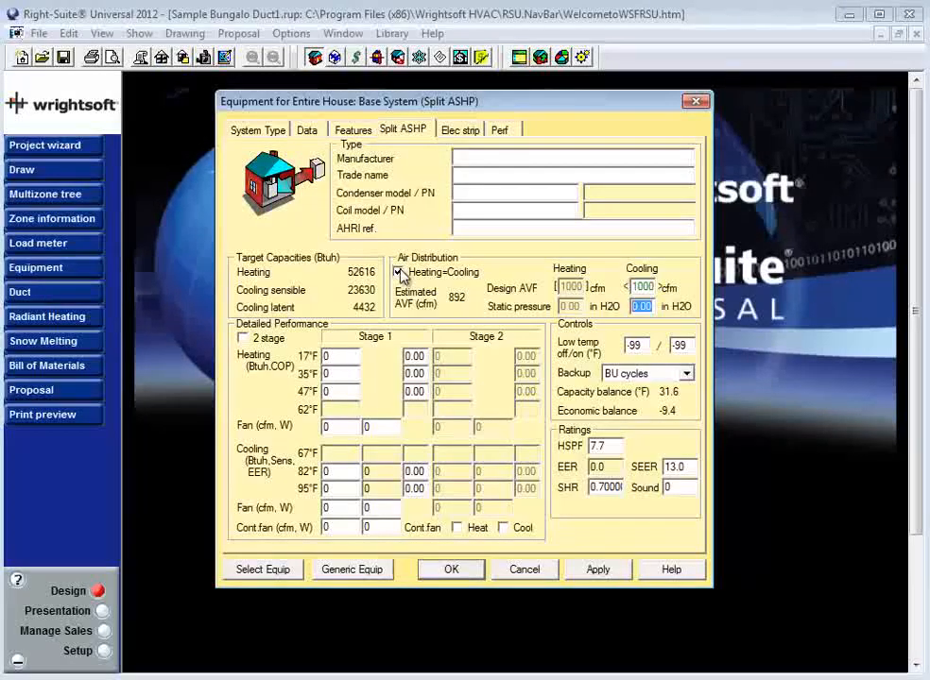
Step: Unlink heating from cooling airflow to edit the heating design AVF separately, and restore the Heating=Cooling link
{"action": "left_click", "coordinate": [400, 272]}
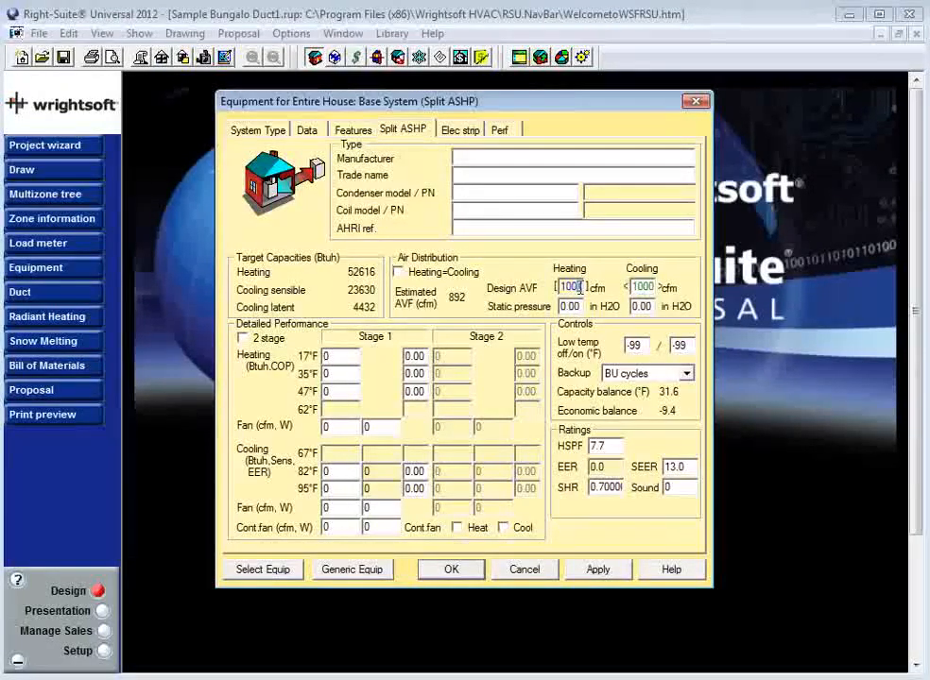
{"action": "double_click", "coordinate": [572, 286]}
{"action": "type", "text": "0"}
{"action": "left_click", "coordinate": [472, 272]}
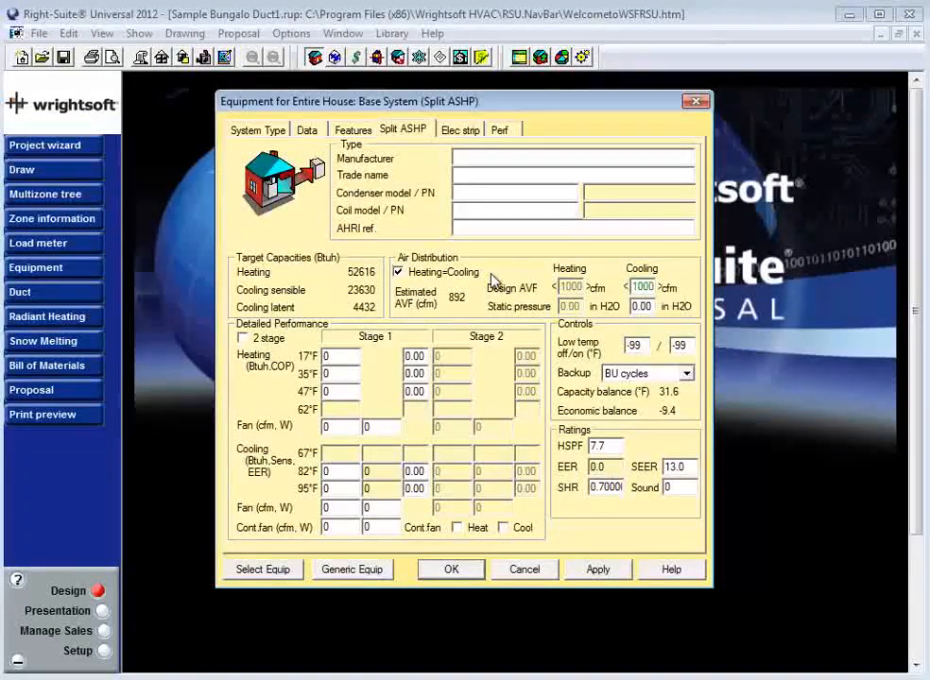
{"action": "left_click", "coordinate": [397, 272]}
{"action": "key", "text": "Tab"}
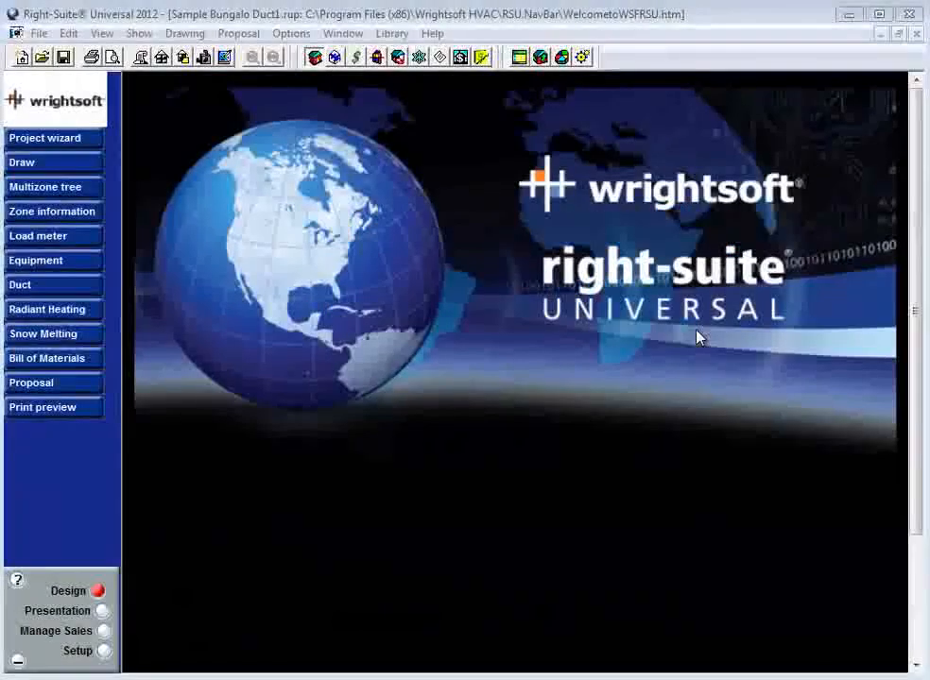
Step: Open the Right-D static pressure worksheet for the entire house
{"action": "left_click", "coordinate": [139, 34]}
{"action": "mouse_move", "coordinate": [195, 211]}
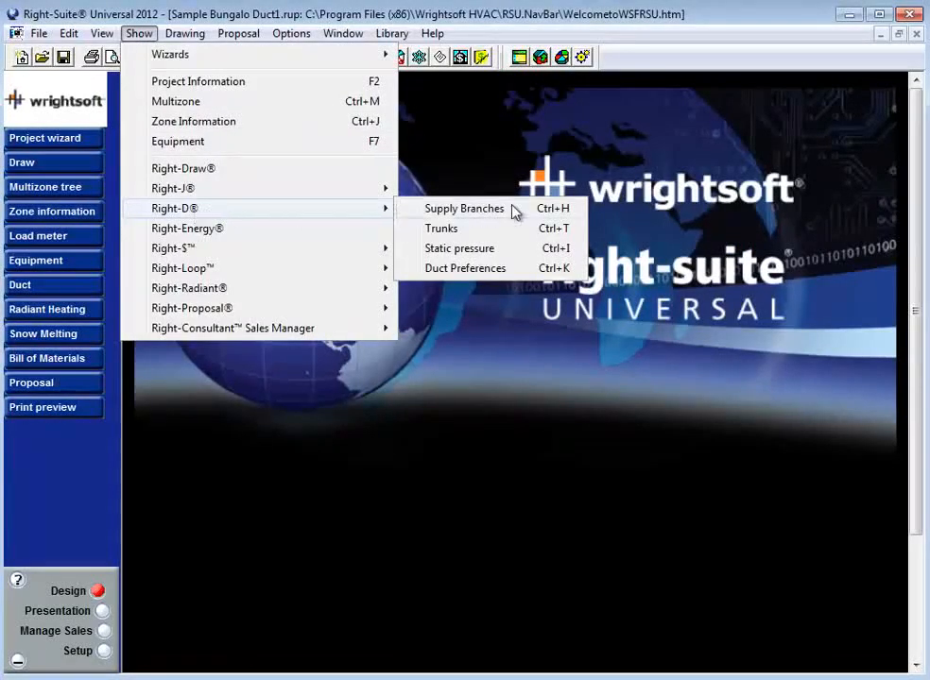
{"action": "left_click", "coordinate": [508, 259]}
{"action": "left_click", "coordinate": [42, 295]}
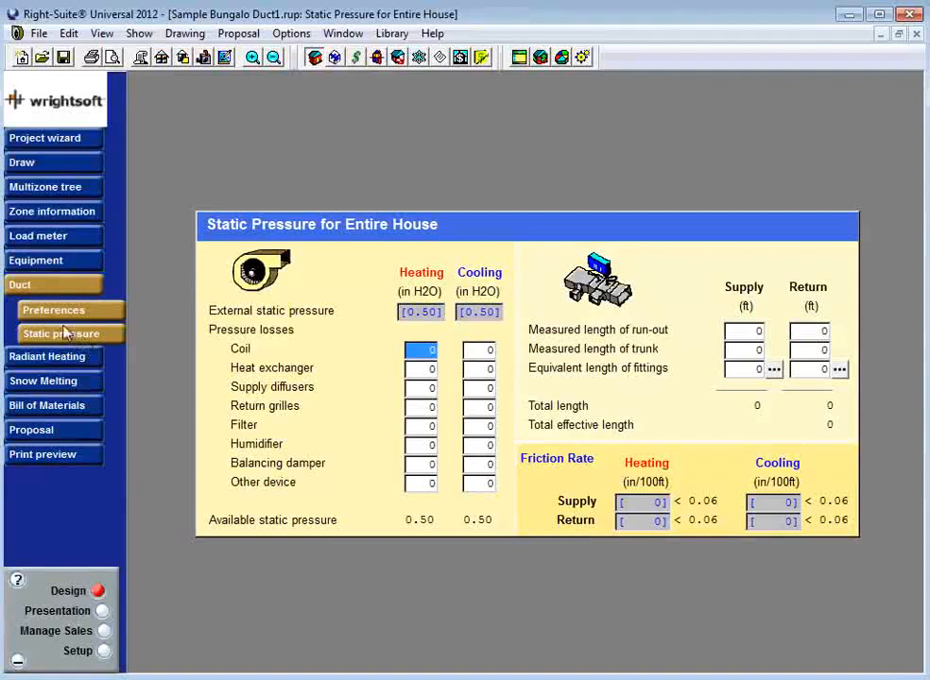
{"action": "left_click", "coordinate": [64, 287]}
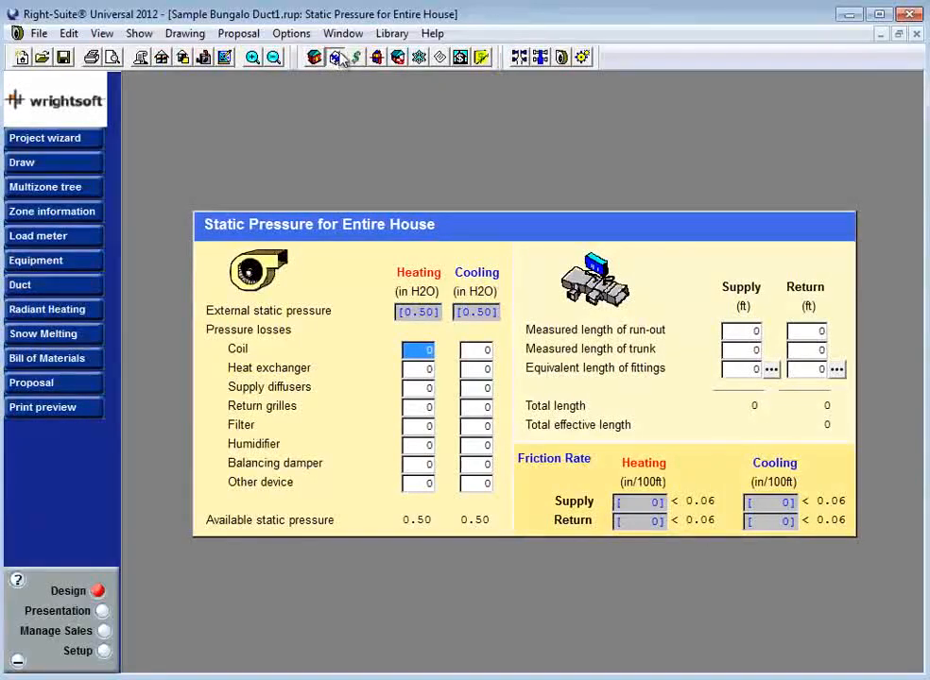
{"action": "left_click", "coordinate": [334, 59]}
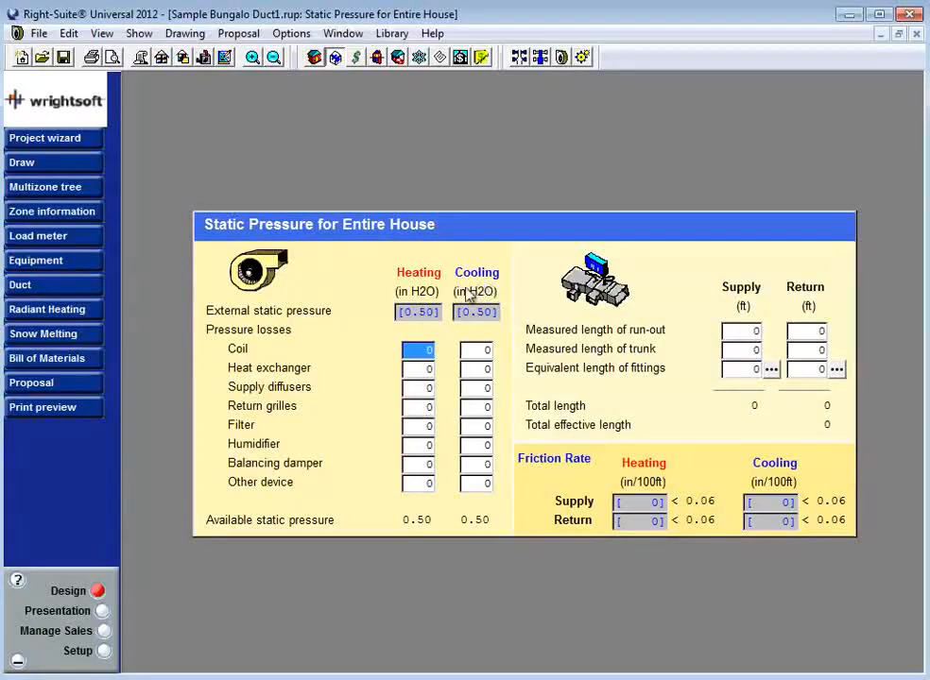
Step: Examine the heating and cooling external static pressure and the available static pressure for the entire house
{"action": "left_click", "coordinate": [414, 312]}
{"action": "left_click", "coordinate": [469, 311]}
{"action": "left_click", "coordinate": [414, 312]}
{"action": "left_click", "coordinate": [480, 312]}
{"action": "left_click", "coordinate": [410, 311]}
{"action": "left_click", "coordinate": [479, 311]}
{"action": "left_click", "coordinate": [417, 313]}
{"action": "left_click", "coordinate": [473, 311]}
{"action": "left_click", "coordinate": [415, 312]}
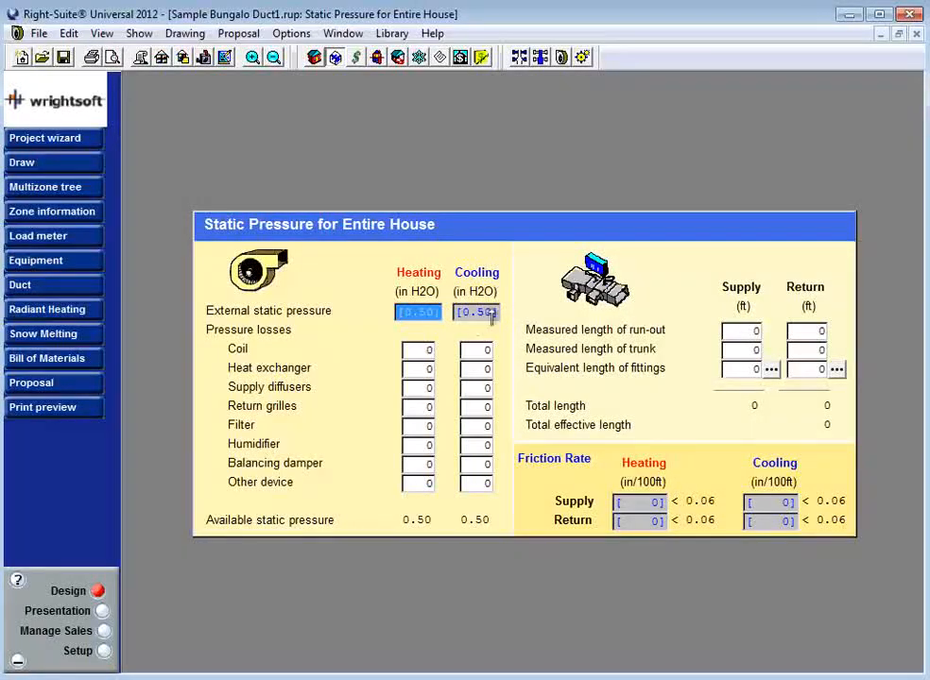
{"action": "left_click", "coordinate": [487, 521]}
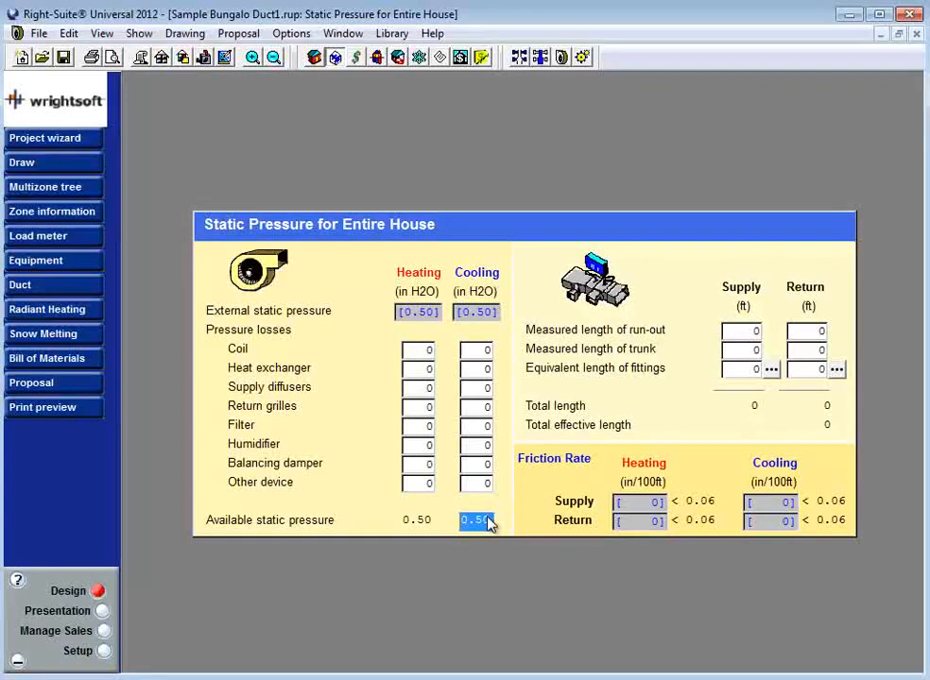
Step: Set the cooling pressure losses to 0.07 for the coil and 0.05 for the heat exchanger
{"action": "left_click", "coordinate": [486, 349]}
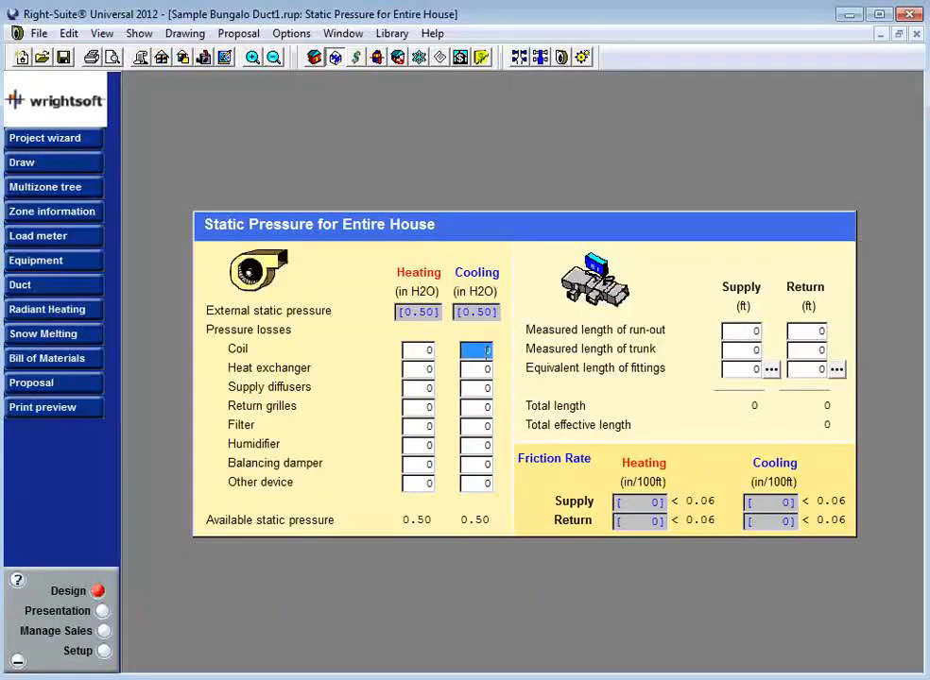
{"action": "type", "text": ".07"}
{"action": "key", "text": "Tab"}
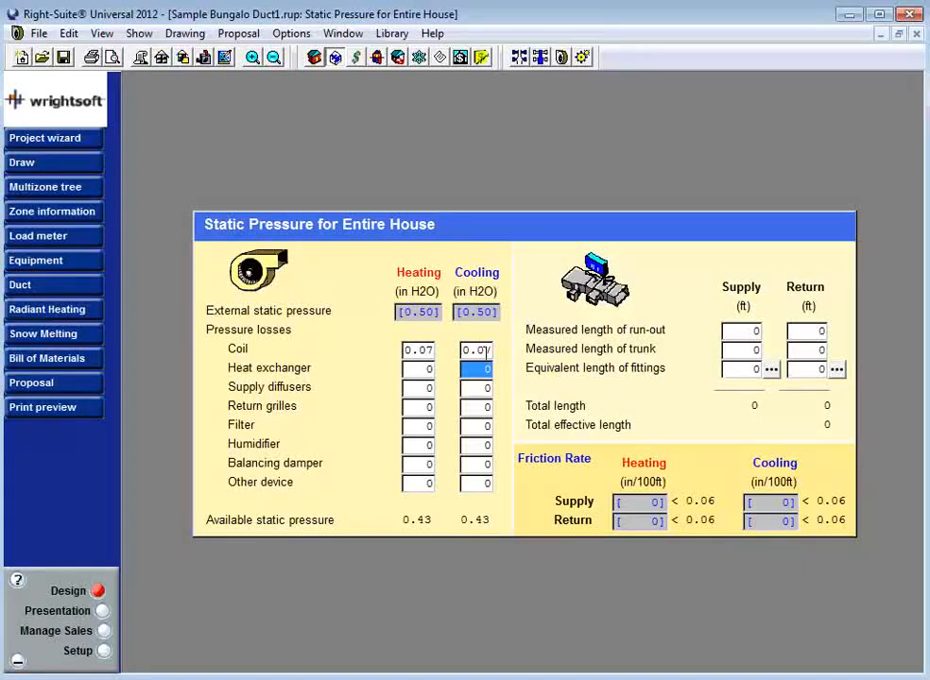
{"action": "type", "text": "0.05"}
{"action": "key", "text": "Return"}
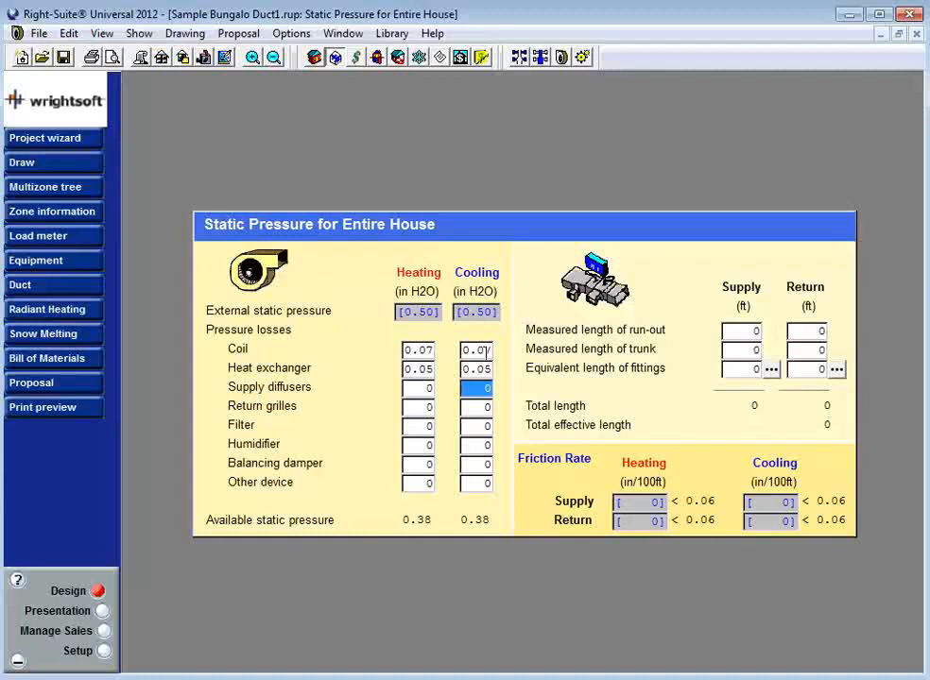
Step: Set the cooling pressure losses to 0.03 for supply diffusers, 0.03 for return grilles, 0.10 for the filter and 0.03 for the balancing damper
{"action": "type", "text": ".03"}
{"action": "key", "text": "Tab"}
{"action": "type", "text": ".03"}
{"action": "key", "text": "Tab"}
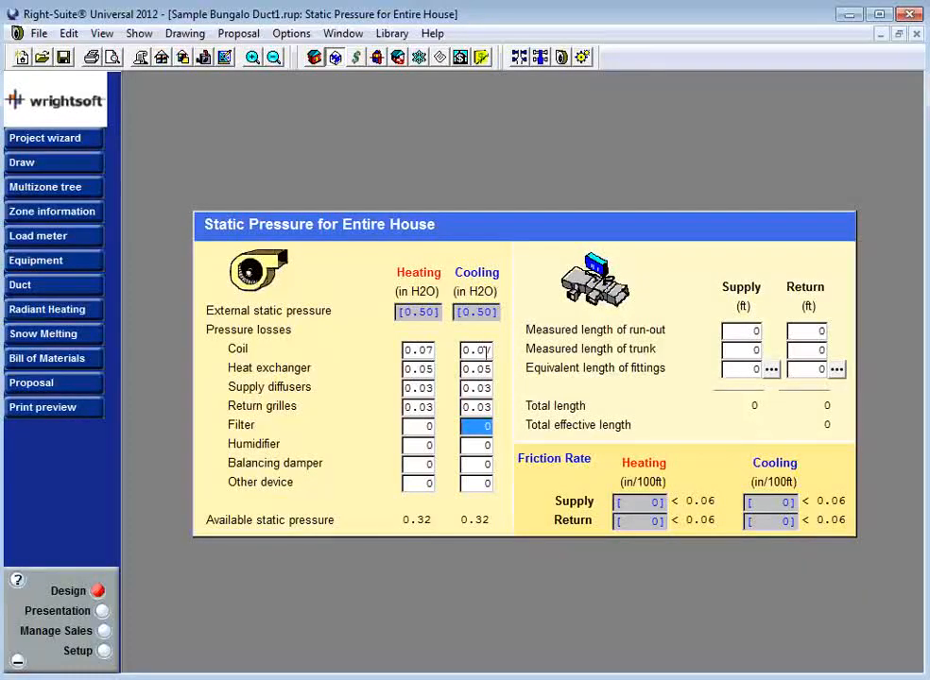
{"action": "type", "text": ".1"}
{"action": "key", "text": "Tab"}
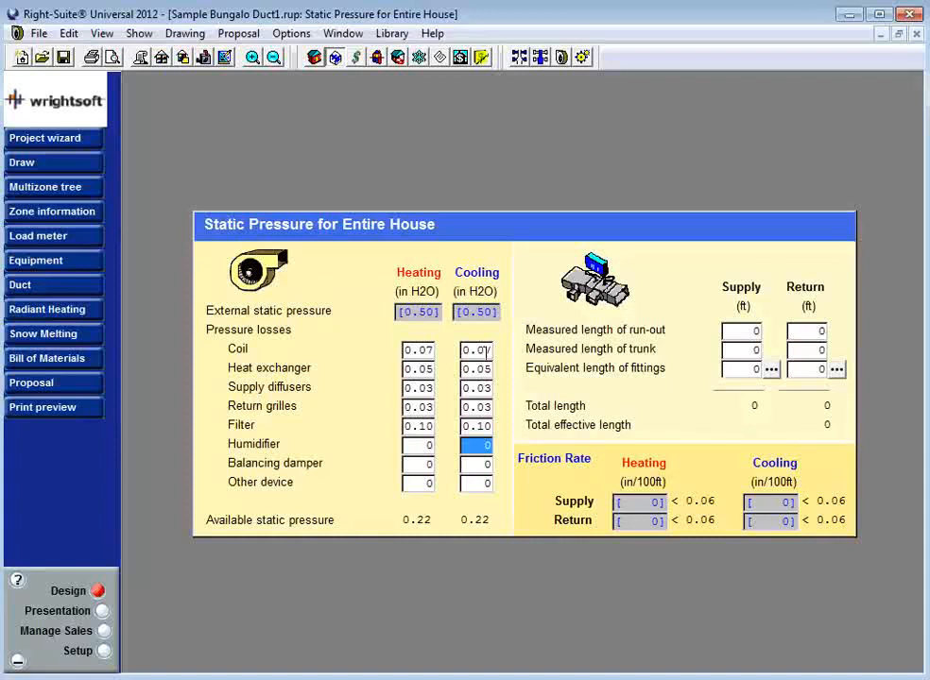
{"action": "key", "text": "Tab"}
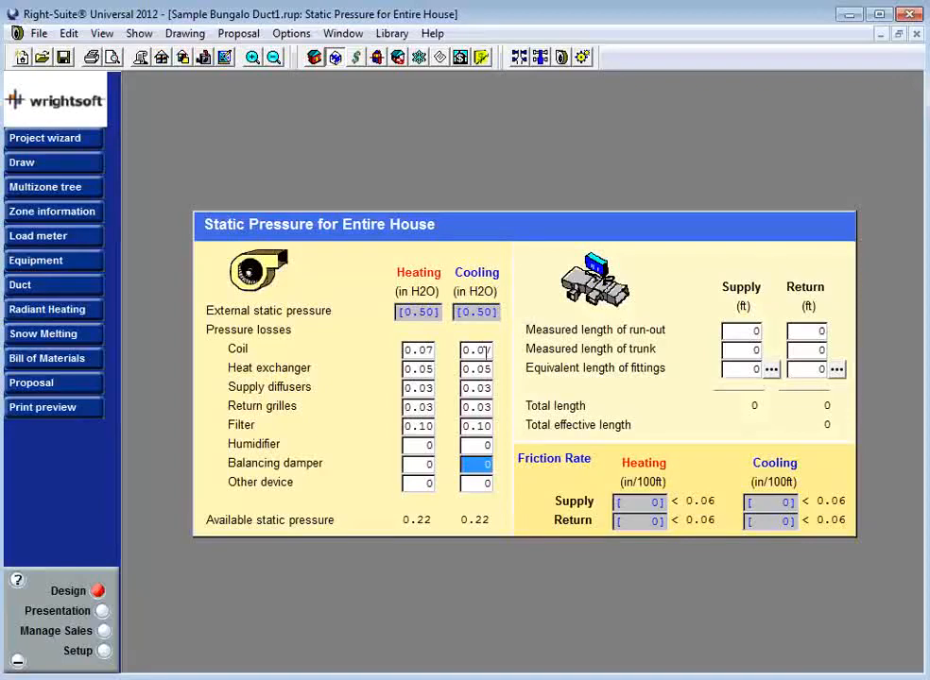
{"action": "type", "text": ".03"}
{"action": "key", "text": "Tab"}
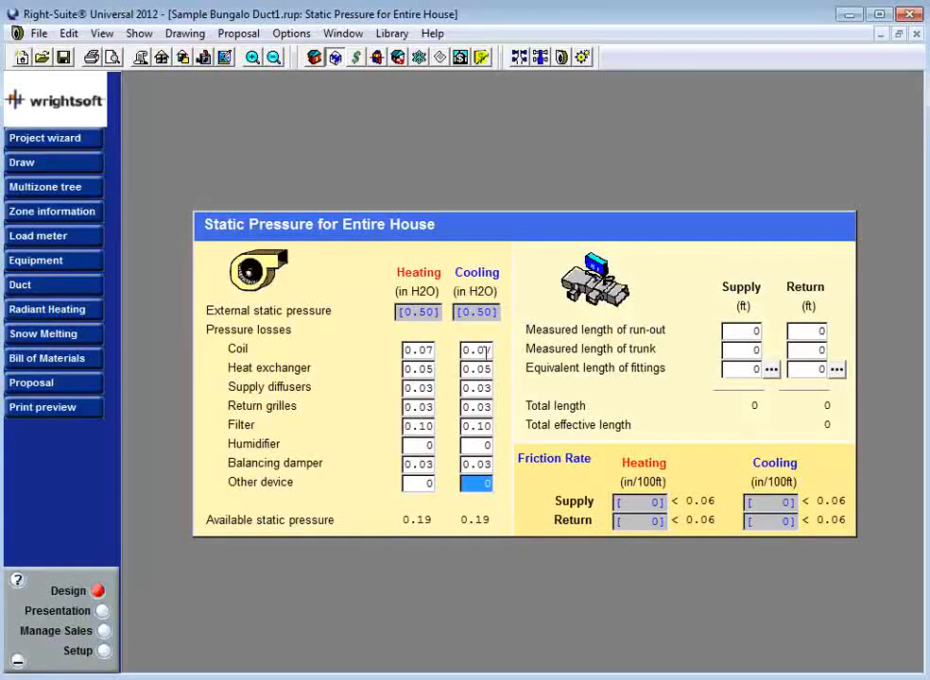
{"action": "key", "text": "Tab"}
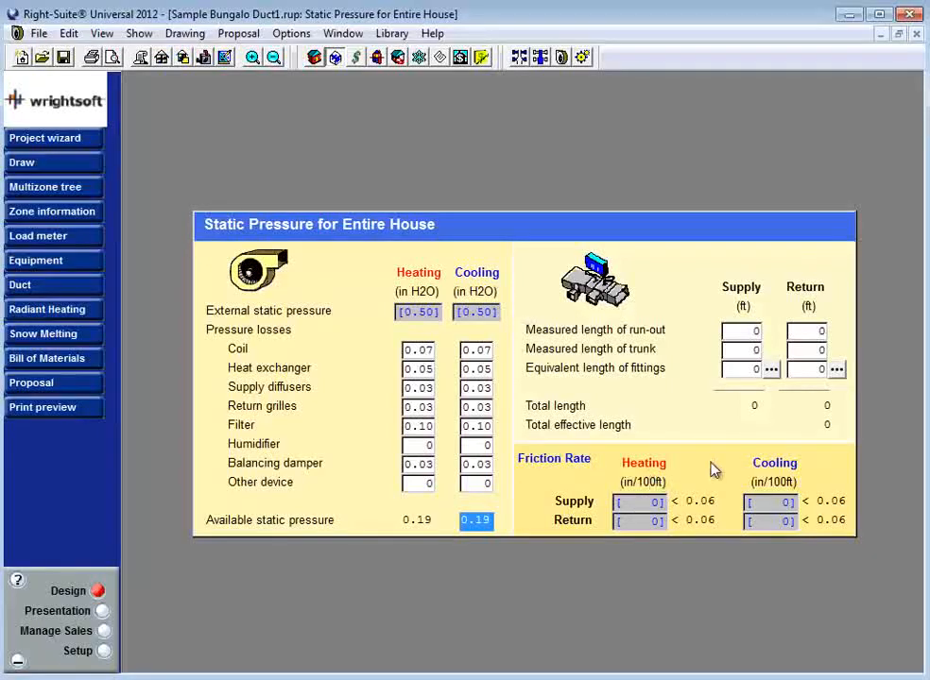
Step: Examine how the available static pressure, the pressure losses and the total effective length feed into the friction rate
{"action": "left_click", "coordinate": [824, 427]}
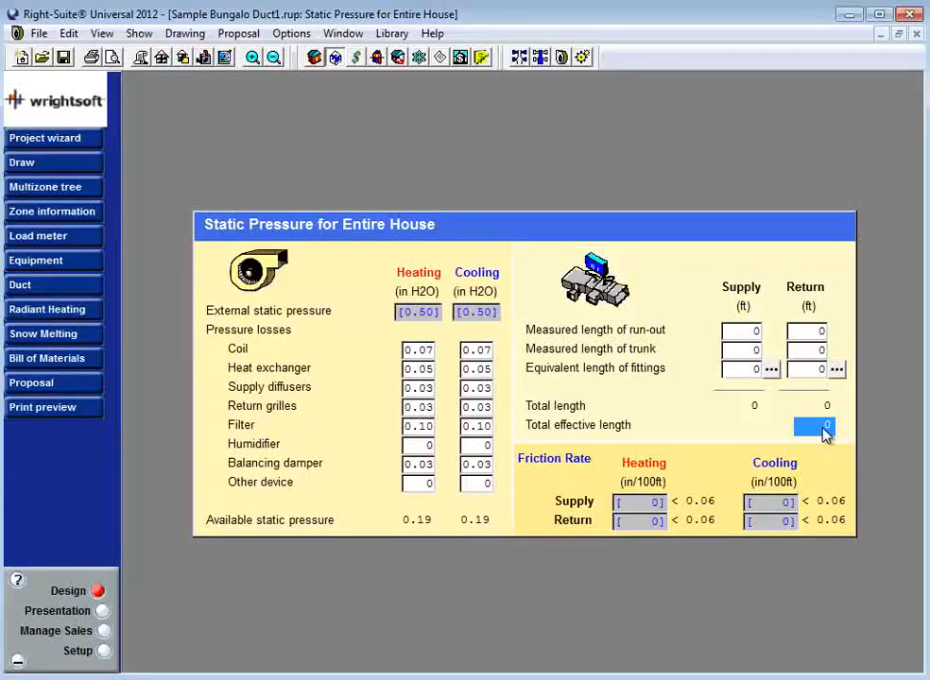
{"action": "left_click", "coordinate": [477, 520]}
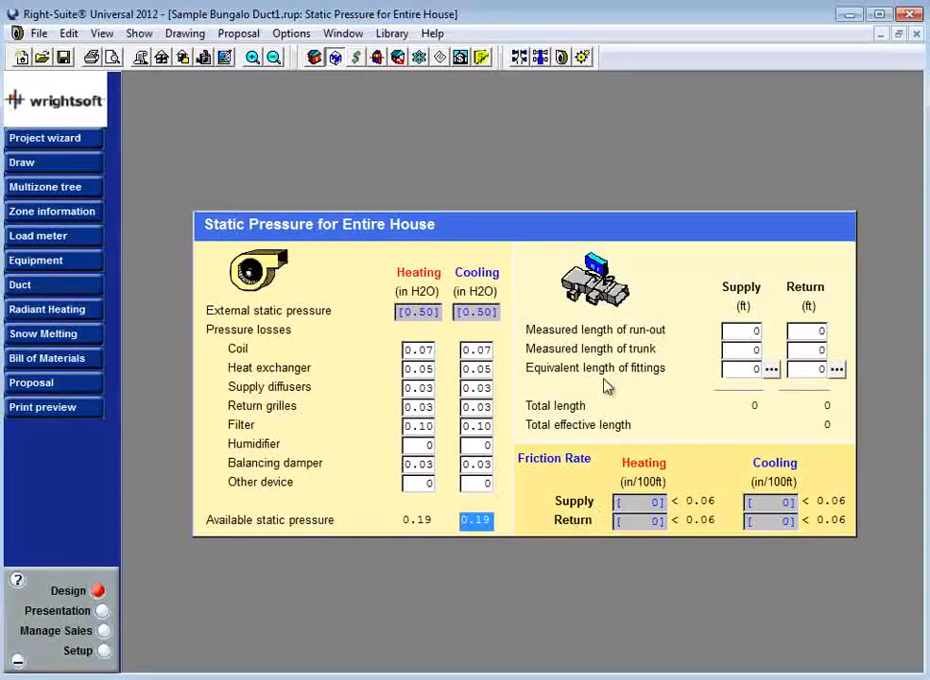
{"action": "left_click", "coordinate": [476, 463]}
{"action": "left_click", "coordinate": [476, 427]}
{"action": "left_click", "coordinate": [476, 407]}
{"action": "left_click", "coordinate": [476, 389]}
{"action": "left_click", "coordinate": [476, 369]}
{"action": "left_click", "coordinate": [476, 350]}
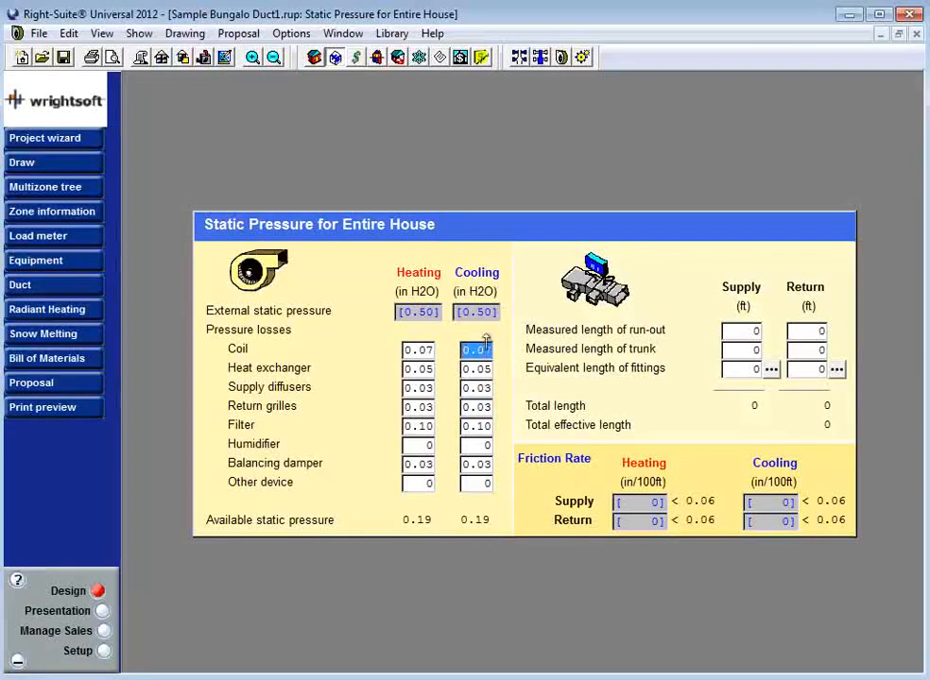
{"action": "left_click", "coordinate": [476, 312]}
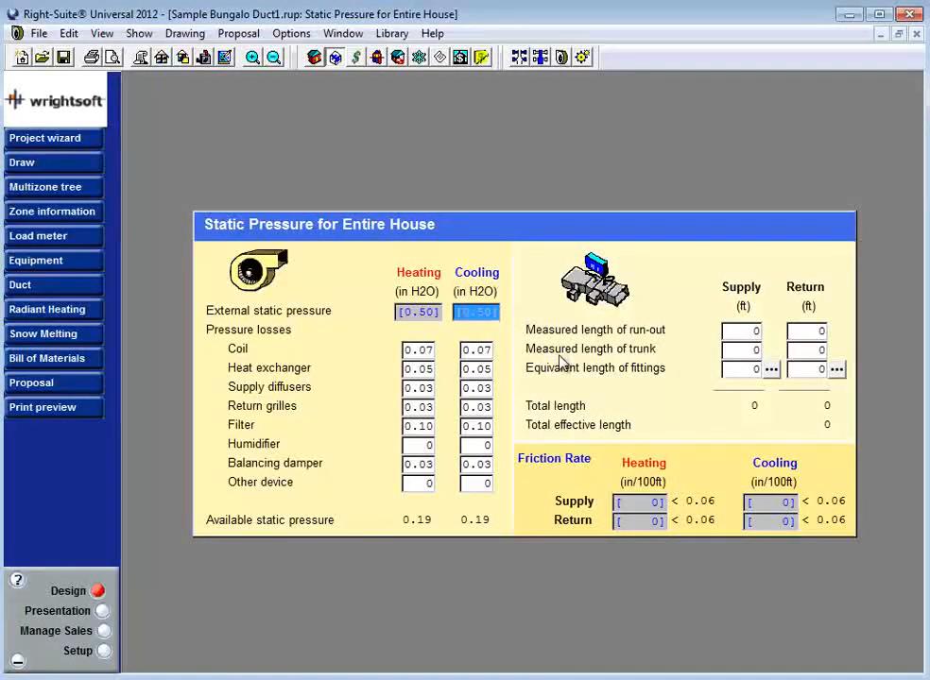
{"action": "left_click", "coordinate": [480, 521]}
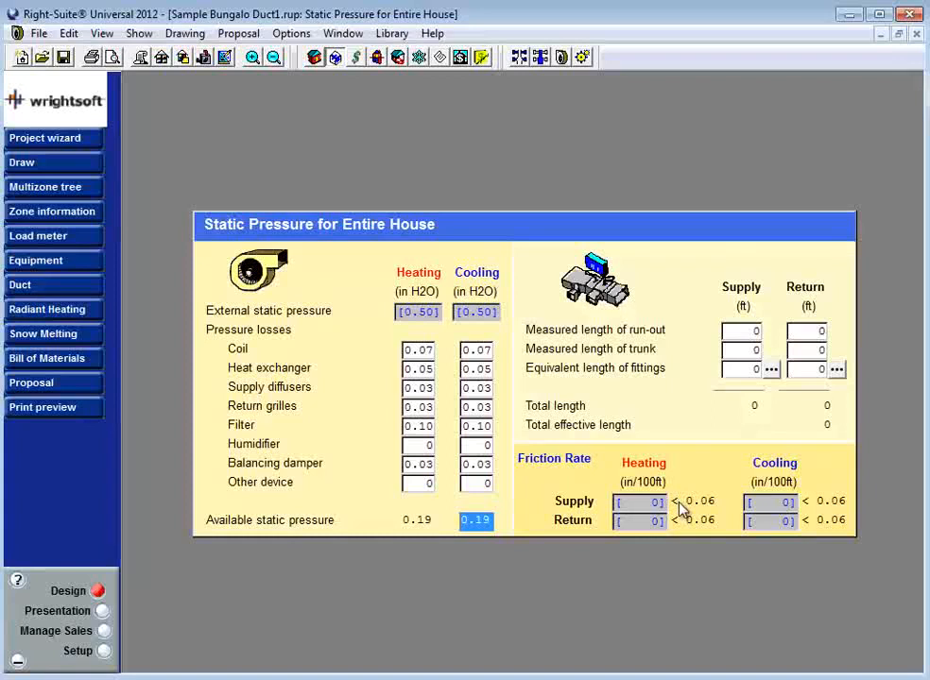
{"action": "left_click", "coordinate": [822, 426]}
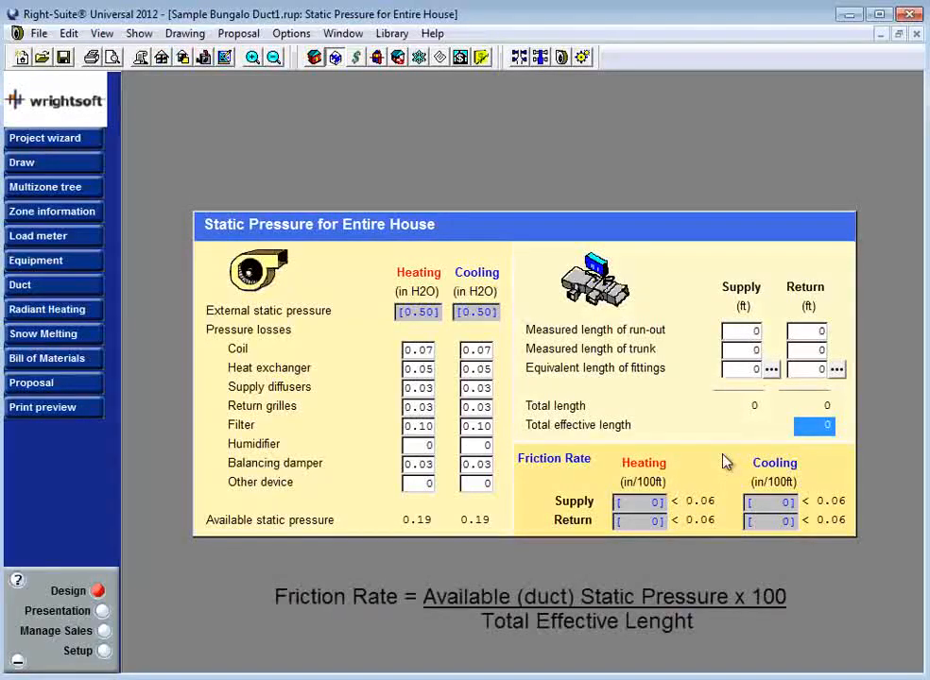
{"action": "left_click", "coordinate": [477, 520]}
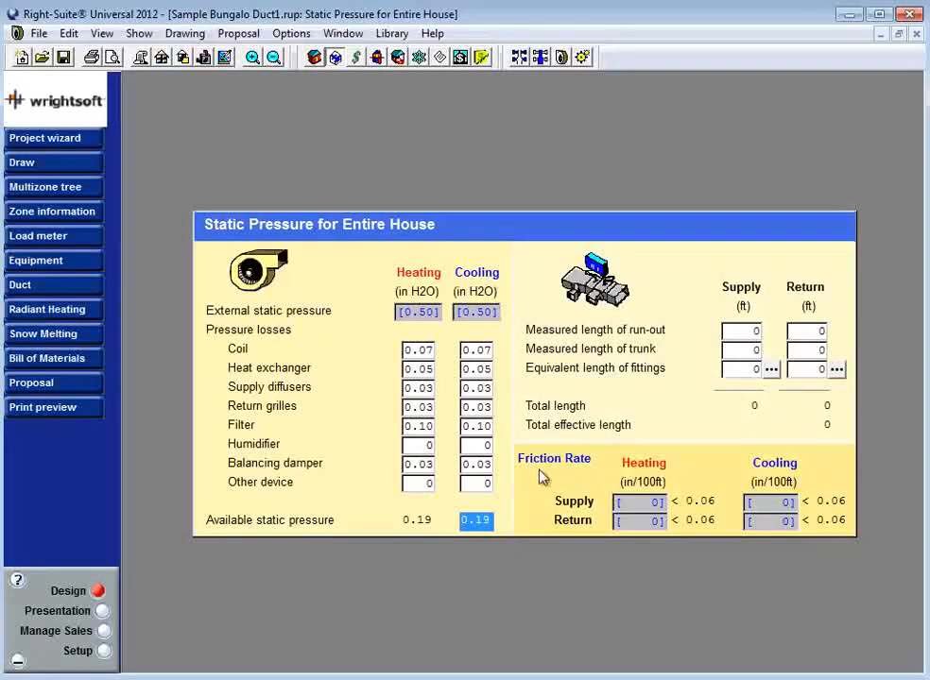
{"action": "left_click", "coordinate": [635, 503]}
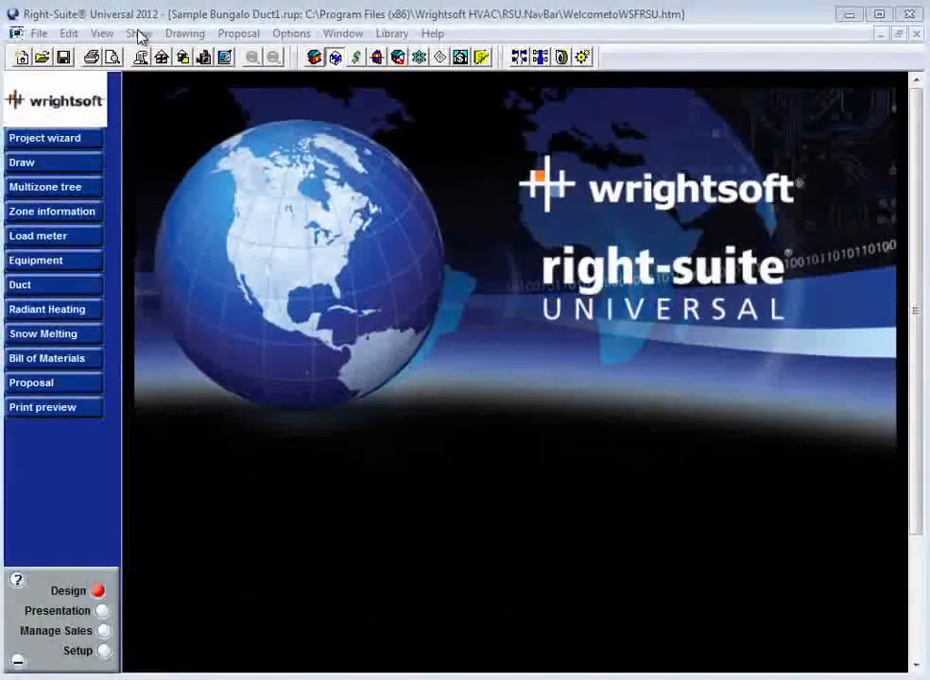
Step: Open the Right-D duct preferences for the entire house
{"action": "left_click", "coordinate": [139, 33]}
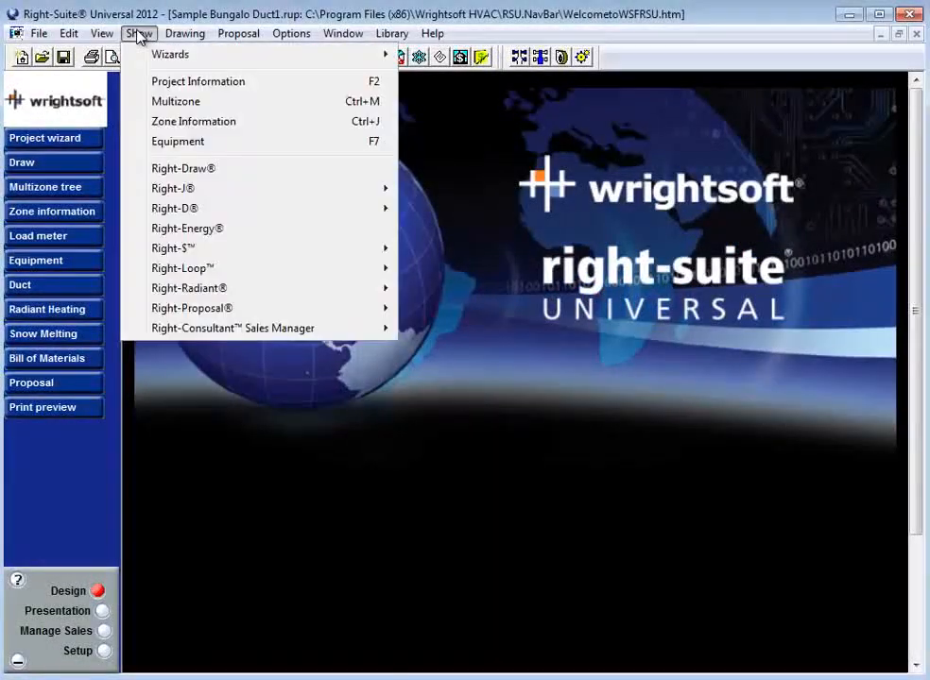
{"action": "mouse_move", "coordinate": [231, 209]}
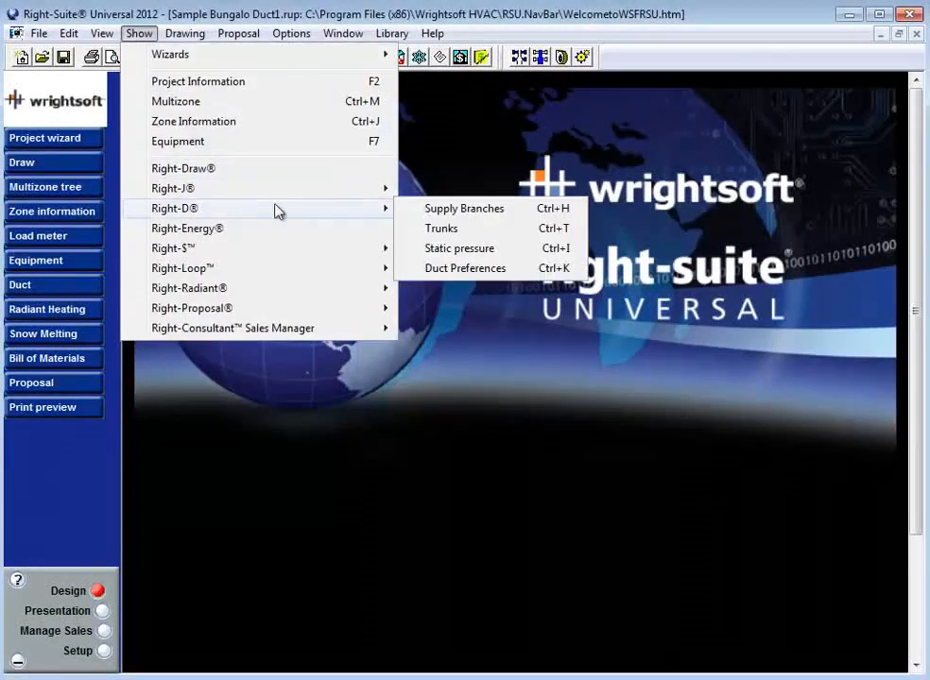
{"action": "left_click", "coordinate": [505, 270]}
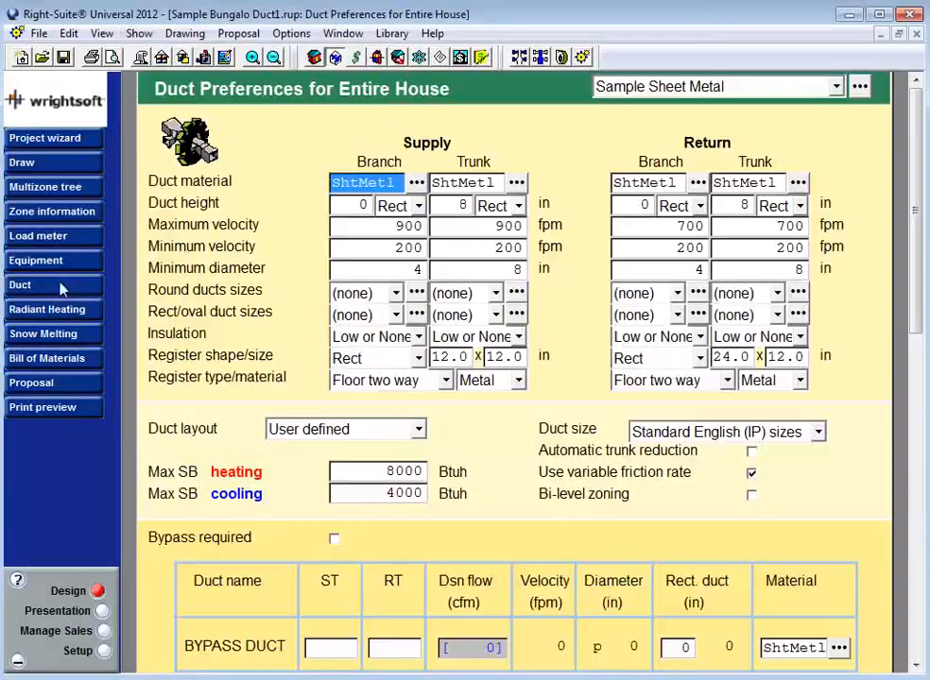
{"action": "left_click", "coordinate": [61, 286]}
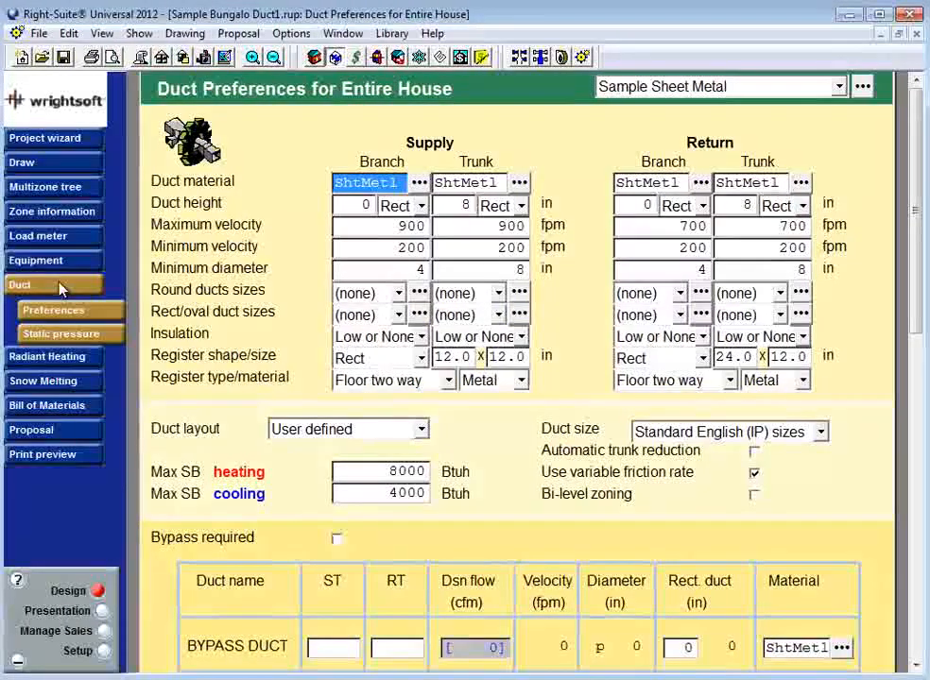
{"action": "left_click", "coordinate": [88, 317]}
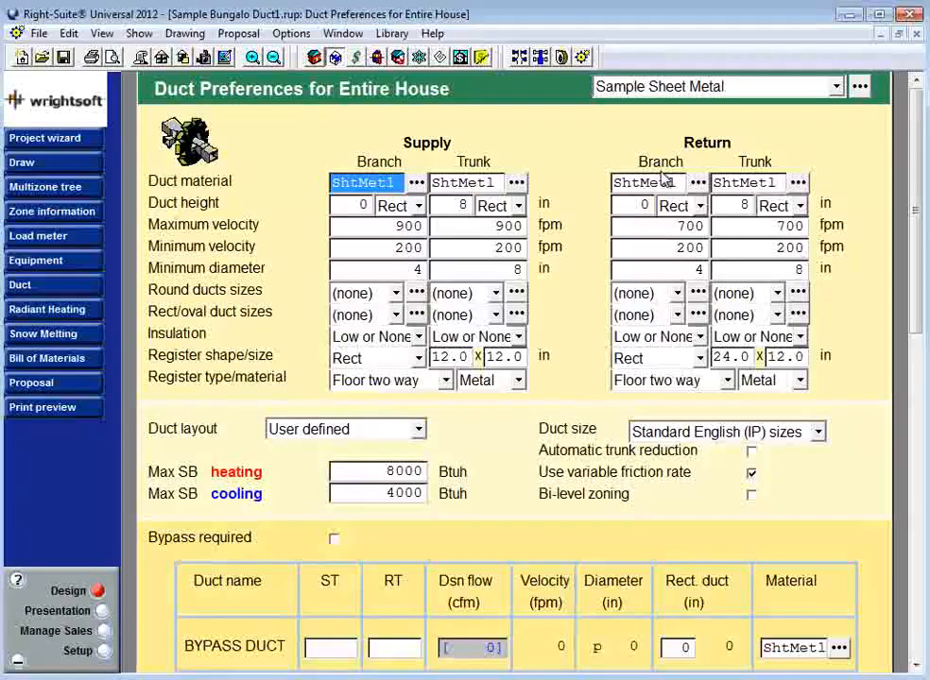
Step: Choose Sample Sheet Metal as the duct preference set for the entire house
{"action": "left_click", "coordinate": [834, 86]}
{"action": "left_click", "coordinate": [705, 53]}
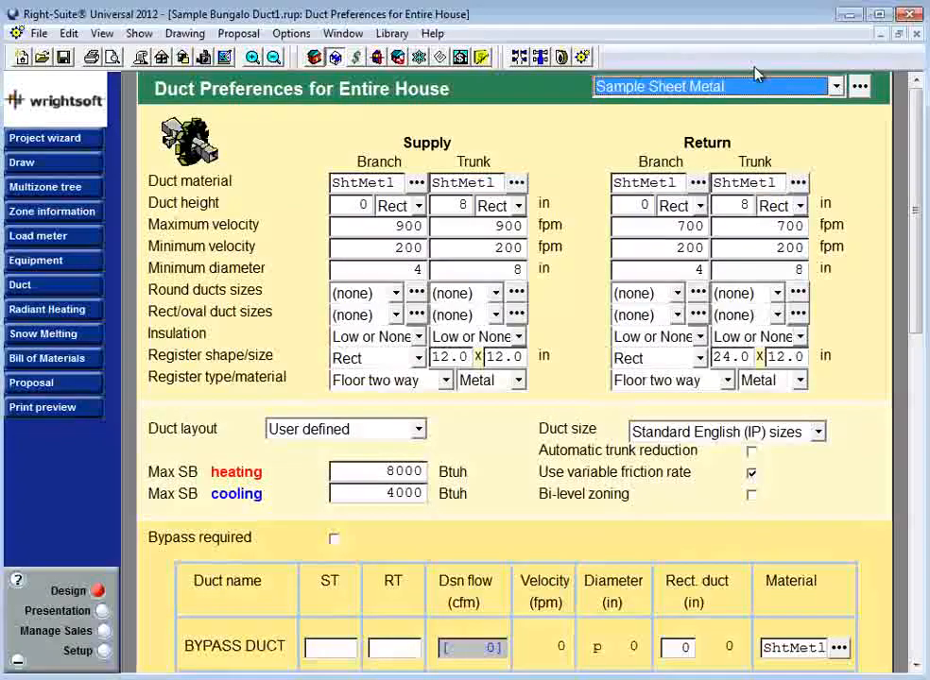
{"action": "left_click", "coordinate": [836, 87]}
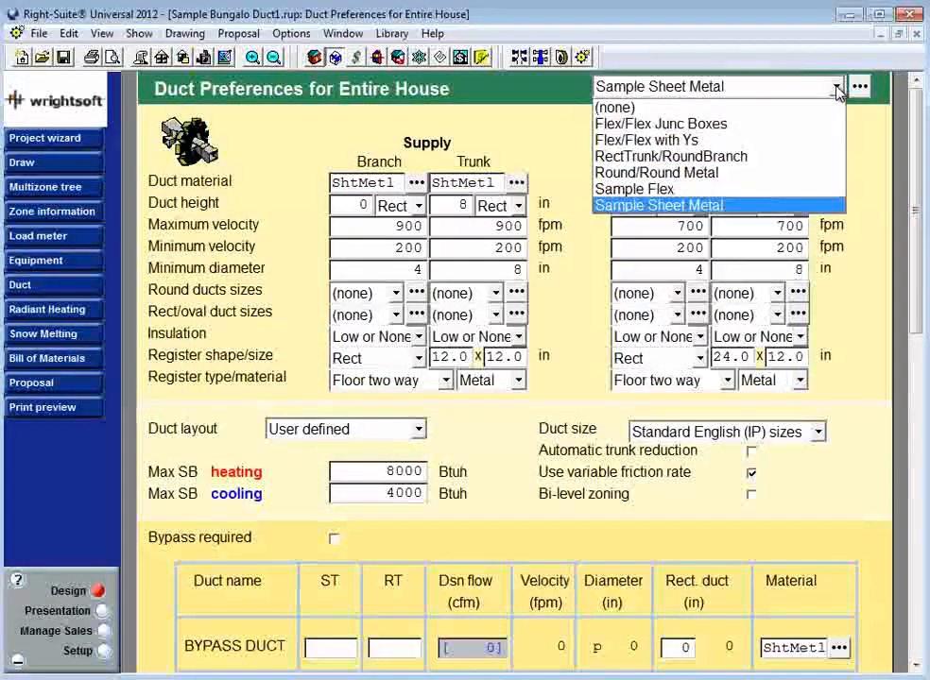
{"action": "left_click", "coordinate": [791, 206]}
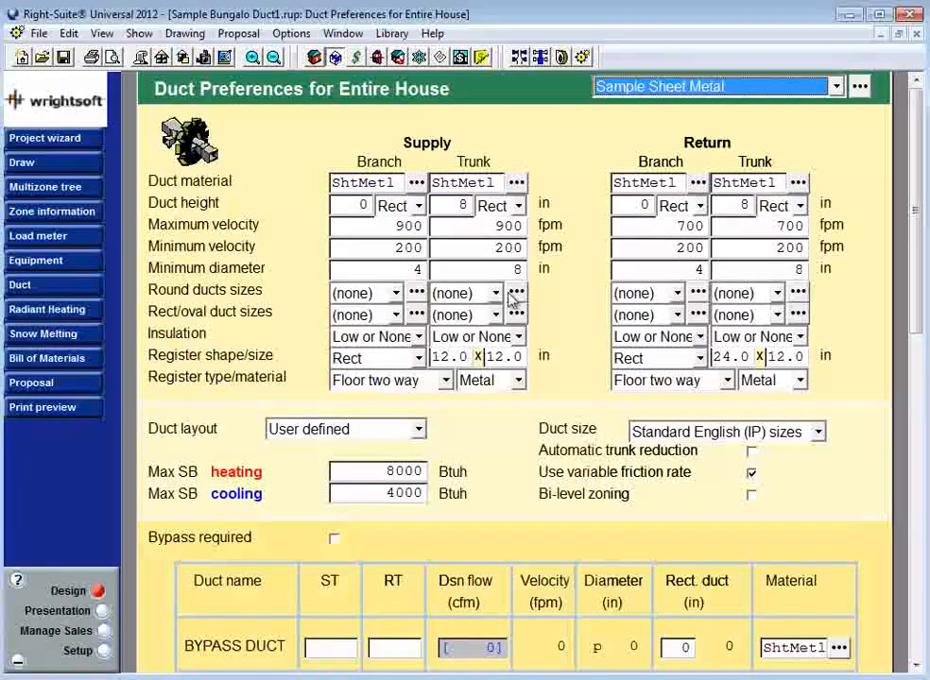
Step: Open the details of the Sample Sheet Metal entry in the duct preferences library wizard
{"action": "scroll", "coordinate": [622, 299], "scroll_direction": "down", "scroll_amount": 3}
{"action": "scroll", "coordinate": [619, 299], "scroll_direction": "down", "scroll_amount": 10}
{"action": "scroll", "coordinate": [616, 299], "scroll_direction": "up", "scroll_amount": 13}
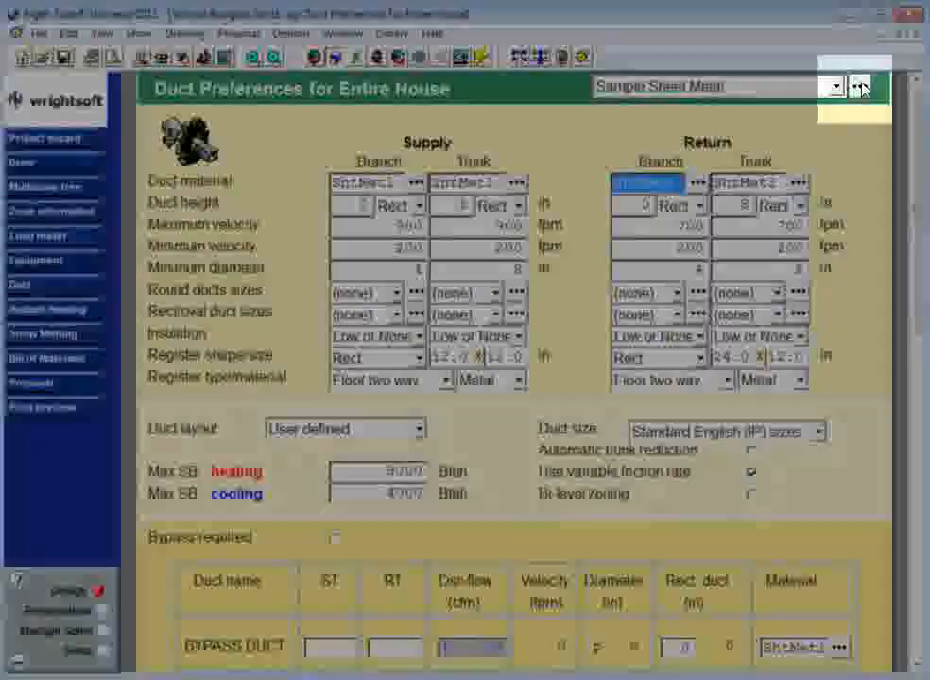
{"action": "left_click", "coordinate": [859, 87]}
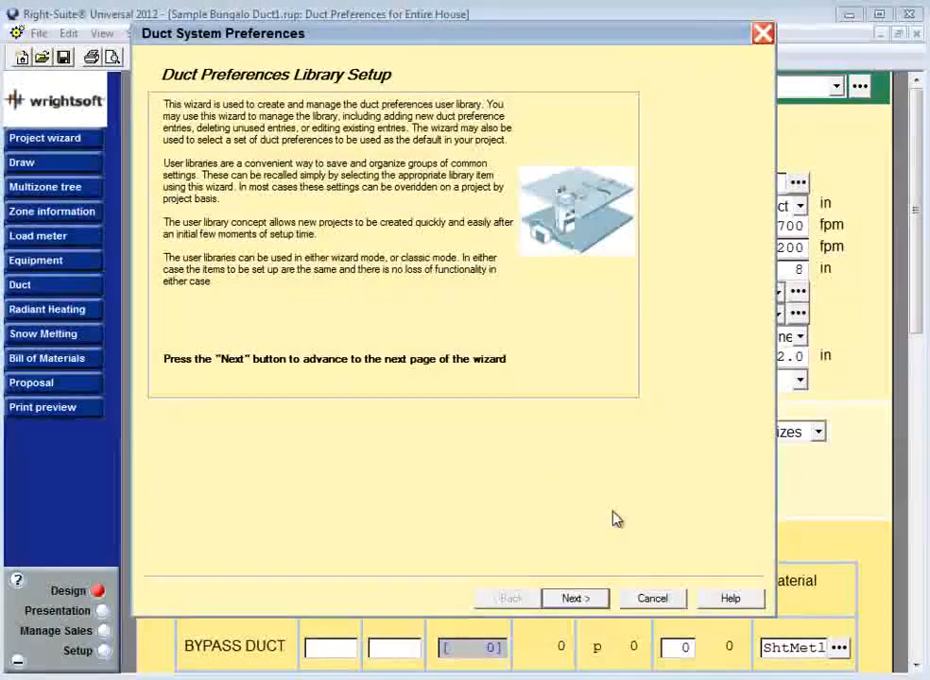
{"action": "left_click", "coordinate": [573, 597]}
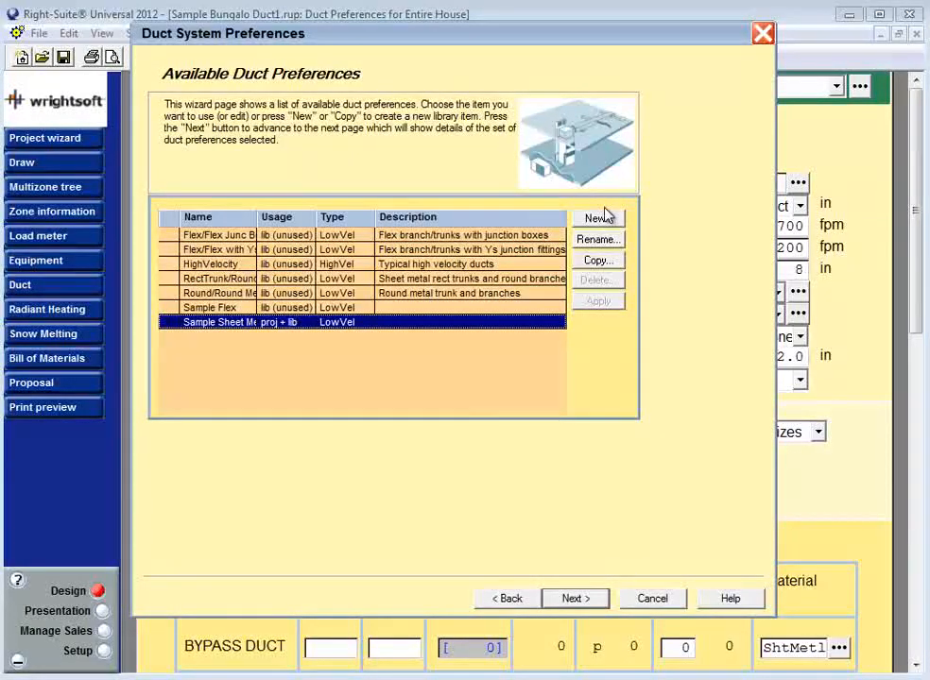
{"action": "left_click", "coordinate": [588, 599]}
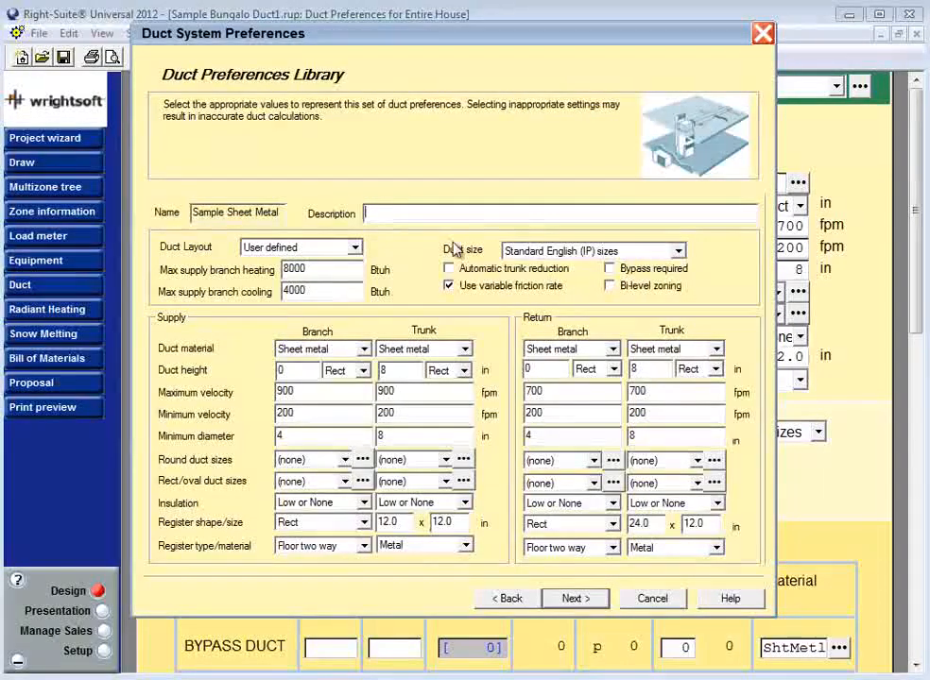
Step: Choose the User defined duct layout and Standard English (IP) sizes for the Sample Sheet Metal preferences
{"action": "left_click", "coordinate": [351, 248]}
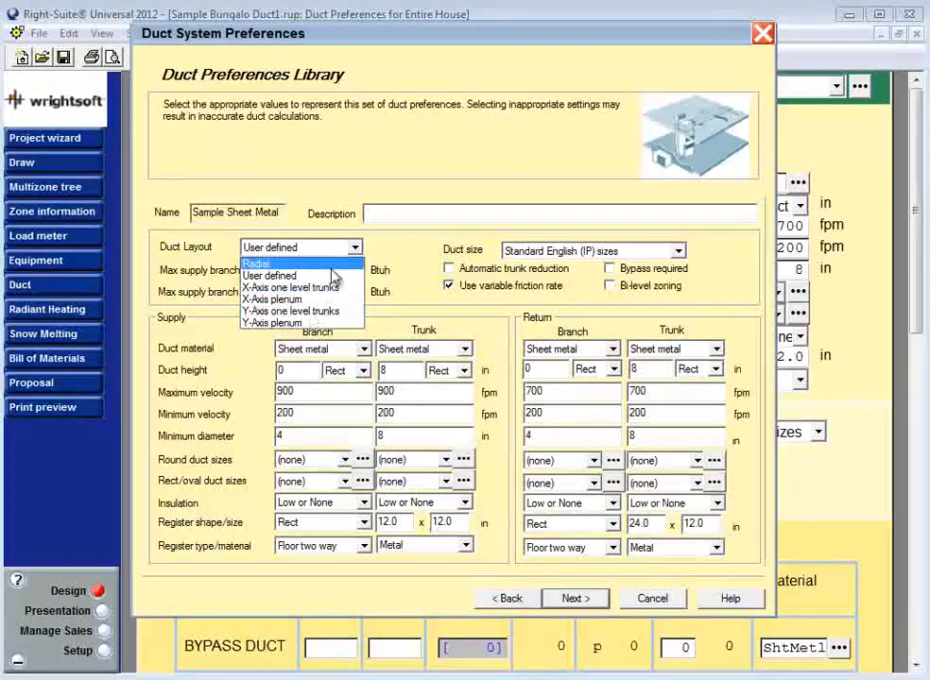
{"action": "left_click", "coordinate": [331, 276]}
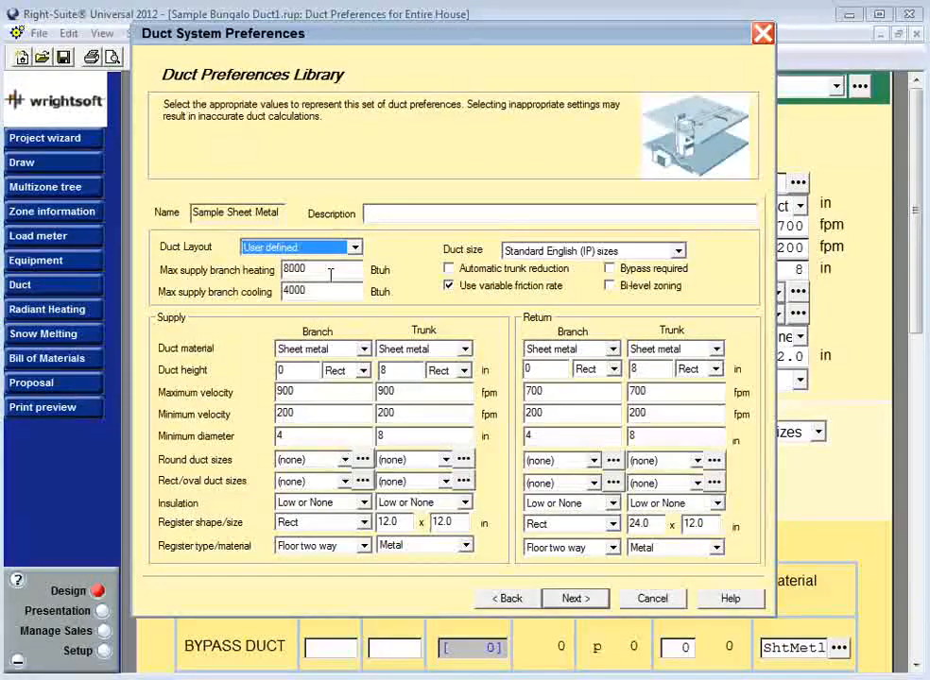
{"action": "key", "text": "Tab"}
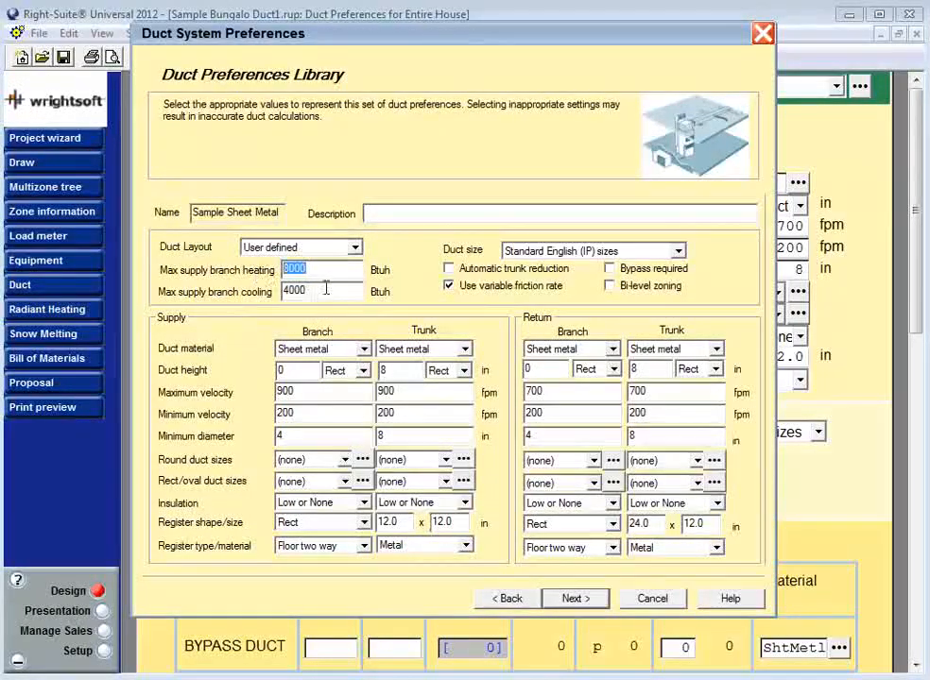
{"action": "key", "text": "Tab"}
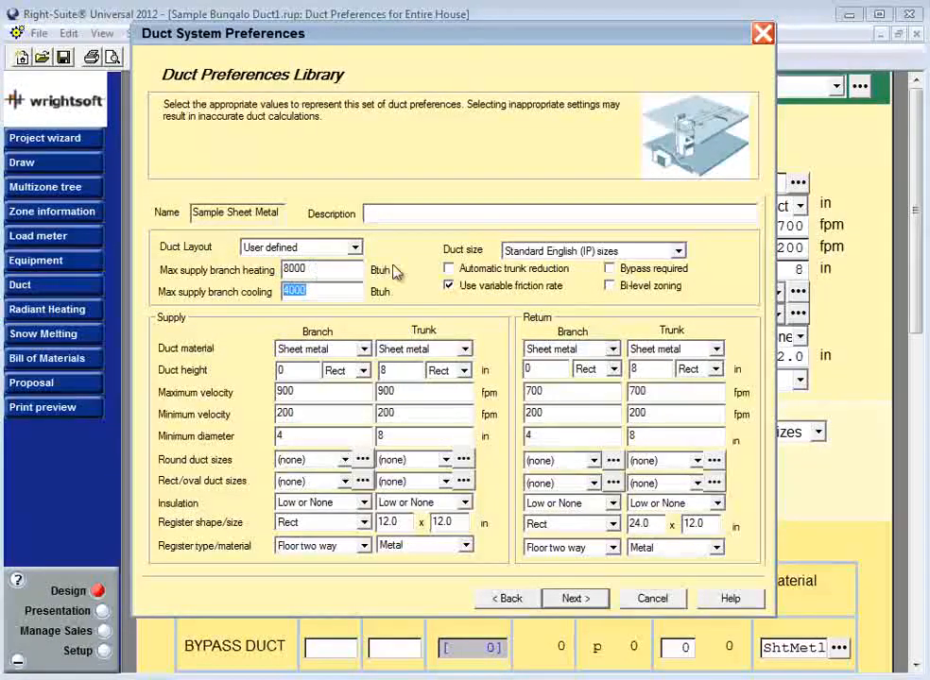
{"action": "left_click", "coordinate": [677, 251]}
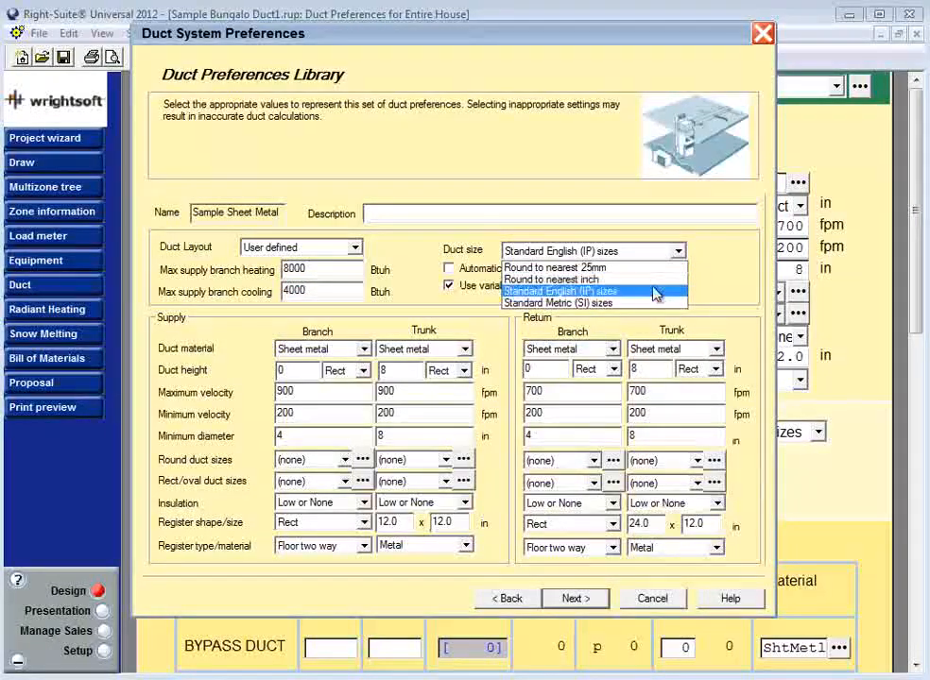
{"action": "left_click", "coordinate": [659, 291]}
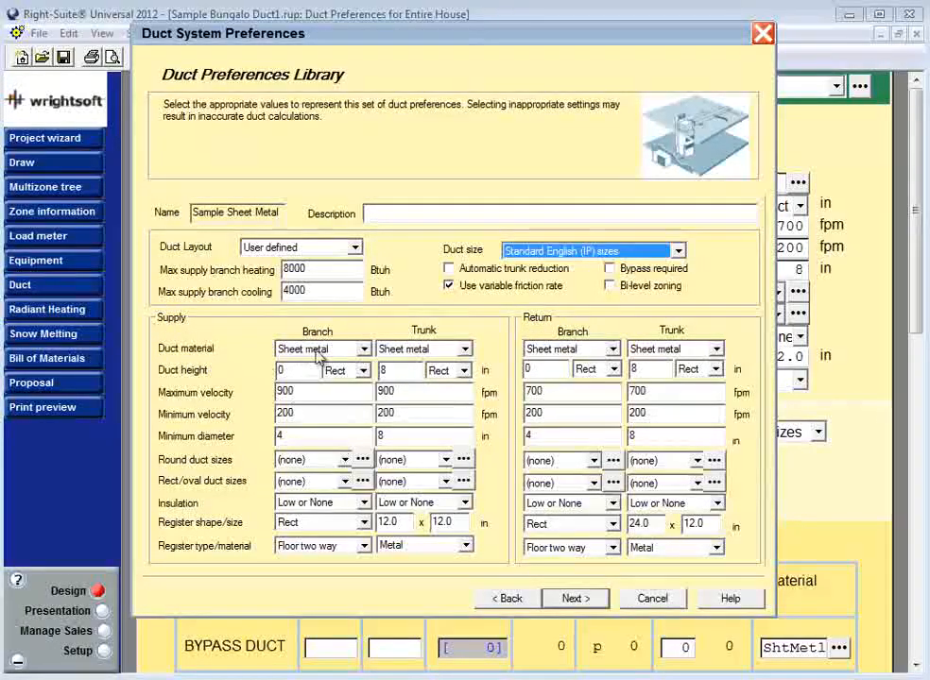
Step: Choose Sheet metal as the duct material for the supply branches
{"action": "left_click", "coordinate": [361, 349]}
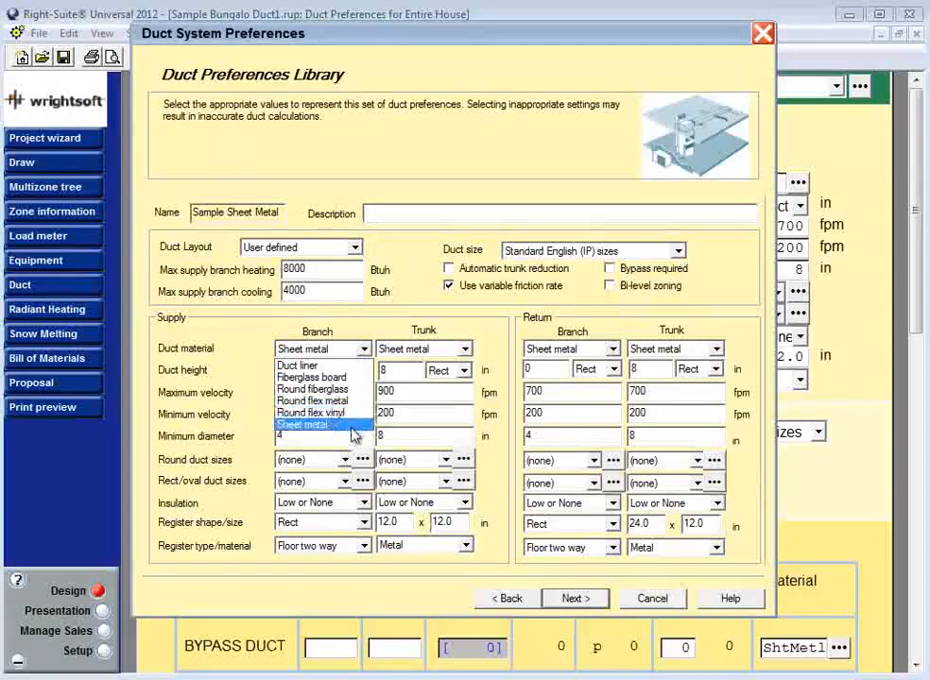
{"action": "left_click", "coordinate": [353, 427]}
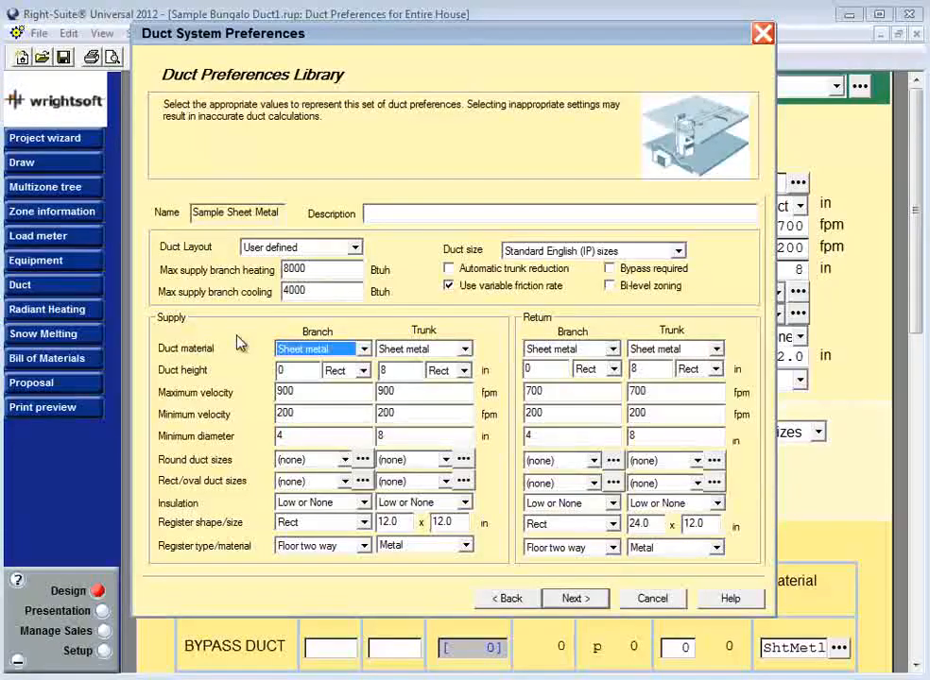
{"action": "left_click", "coordinate": [364, 348]}
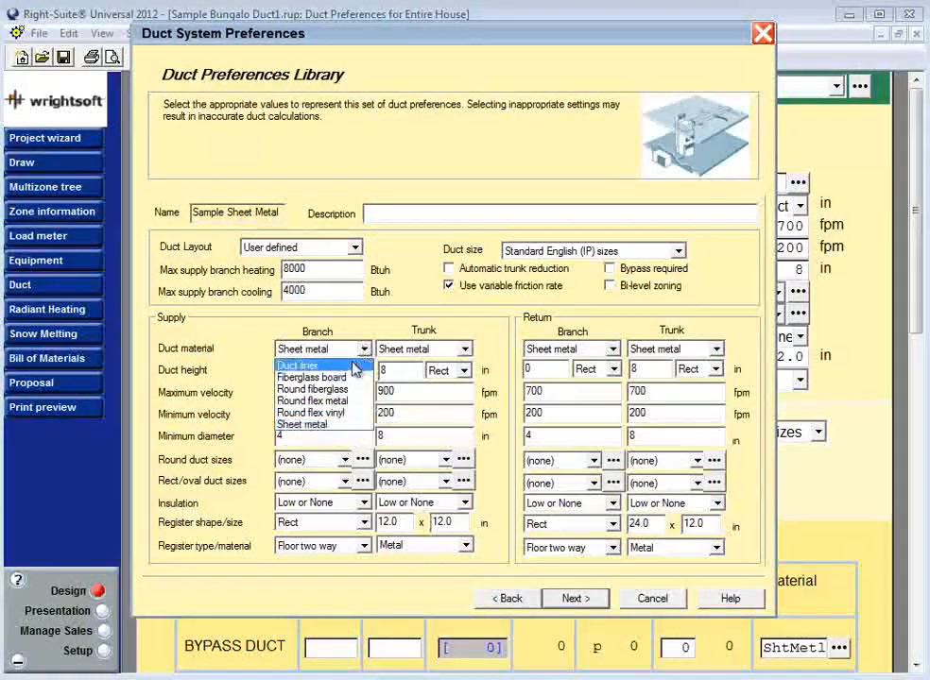
{"action": "left_click", "coordinate": [349, 425]}
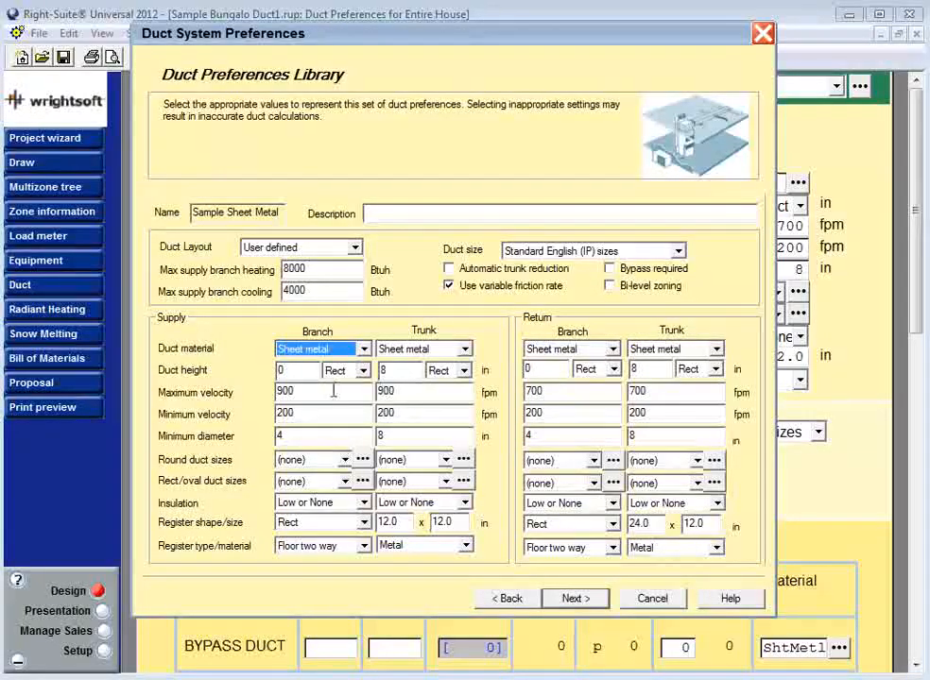
Step: Keep the supply branch duct height at 0 and choose Rect as its duct shape
{"action": "left_click", "coordinate": [313, 372]}
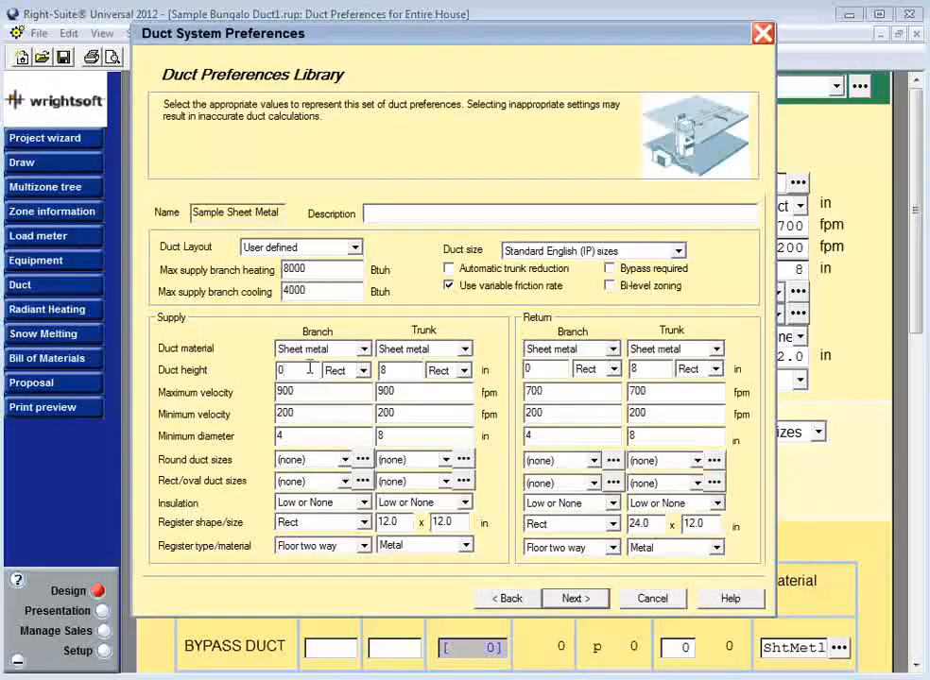
{"action": "double_click", "coordinate": [295, 370]}
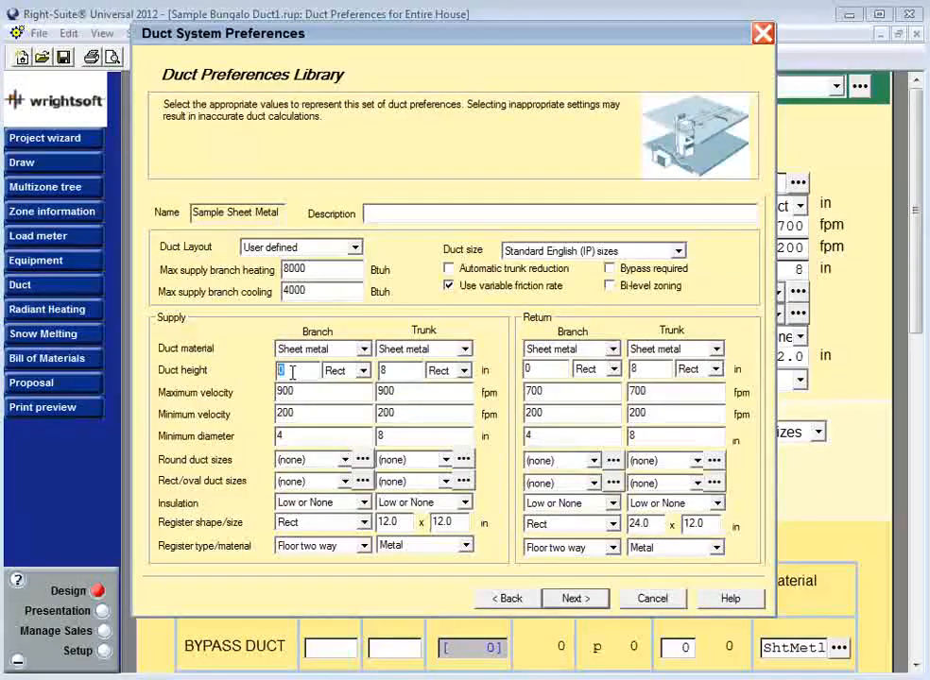
{"action": "left_click", "coordinate": [363, 370]}
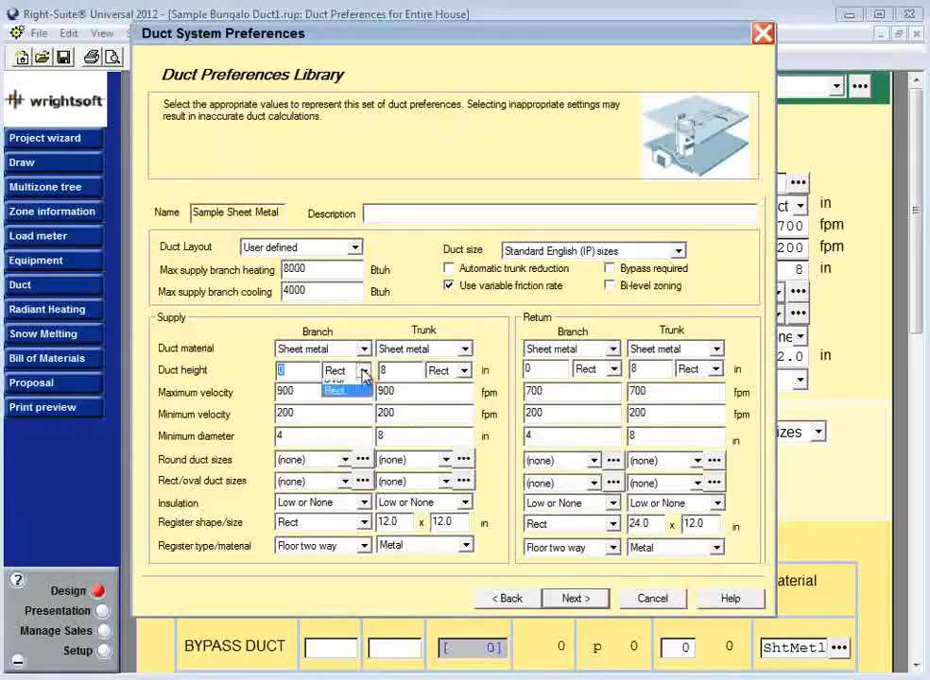
{"action": "left_click", "coordinate": [364, 373]}
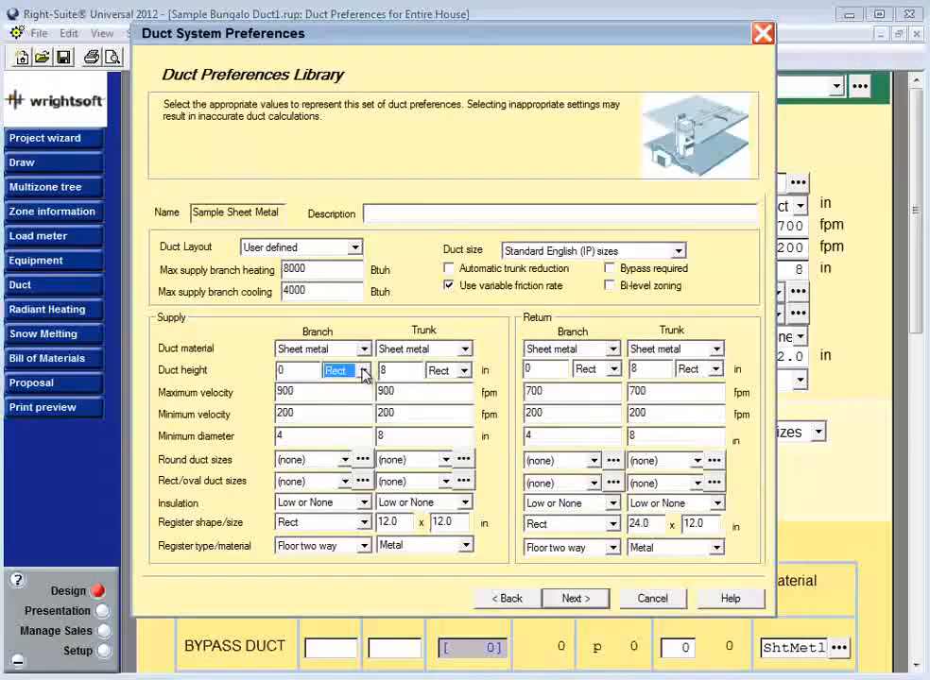
{"action": "left_click_drag", "start_coordinate": [294, 371], "coordinate": [270, 374]}
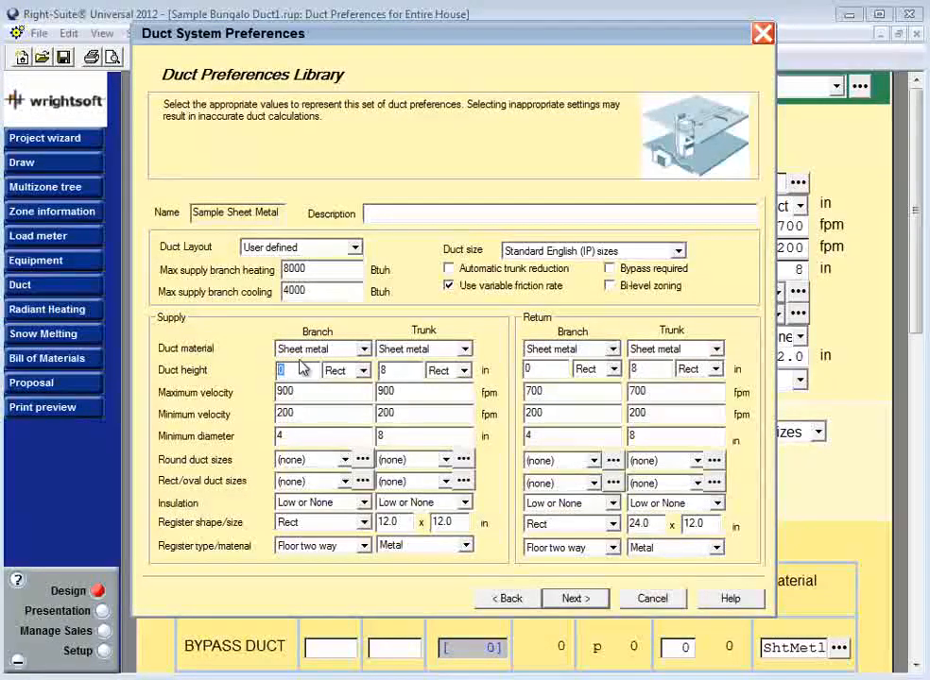
Step: Choose Rect as the duct shape for both the supply trunk and the return trunk
{"action": "double_click", "coordinate": [395, 374]}
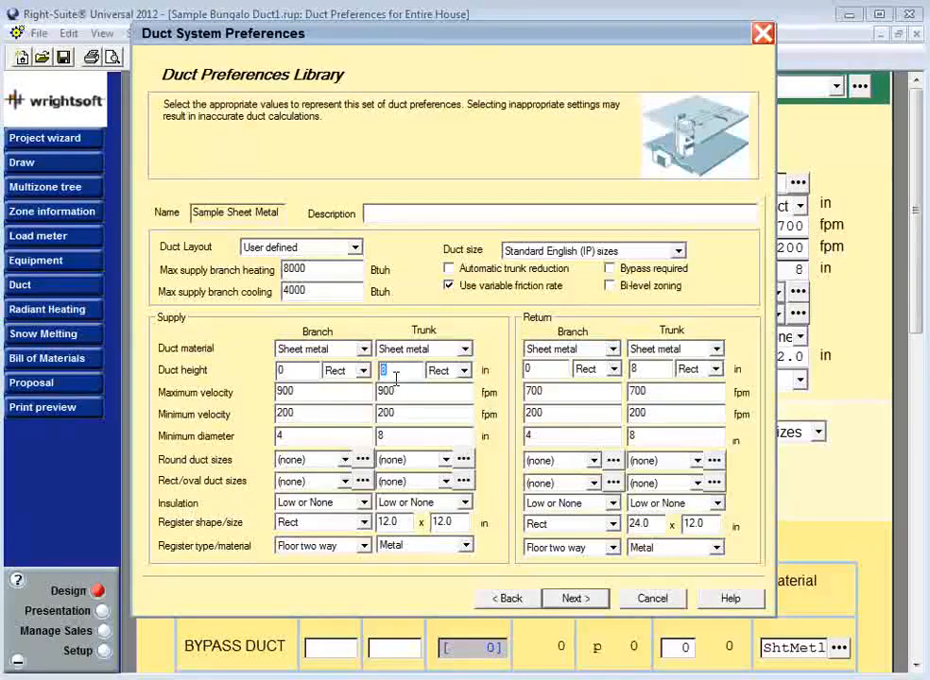
{"action": "left_click", "coordinate": [464, 371]}
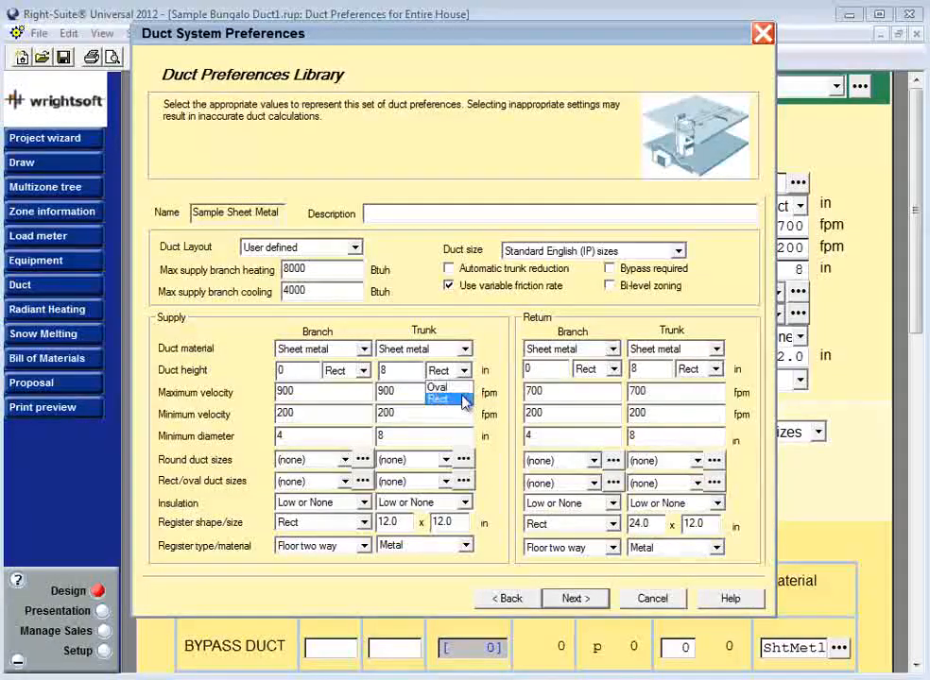
{"action": "left_click", "coordinate": [464, 401]}
{"action": "left_click", "coordinate": [715, 369]}
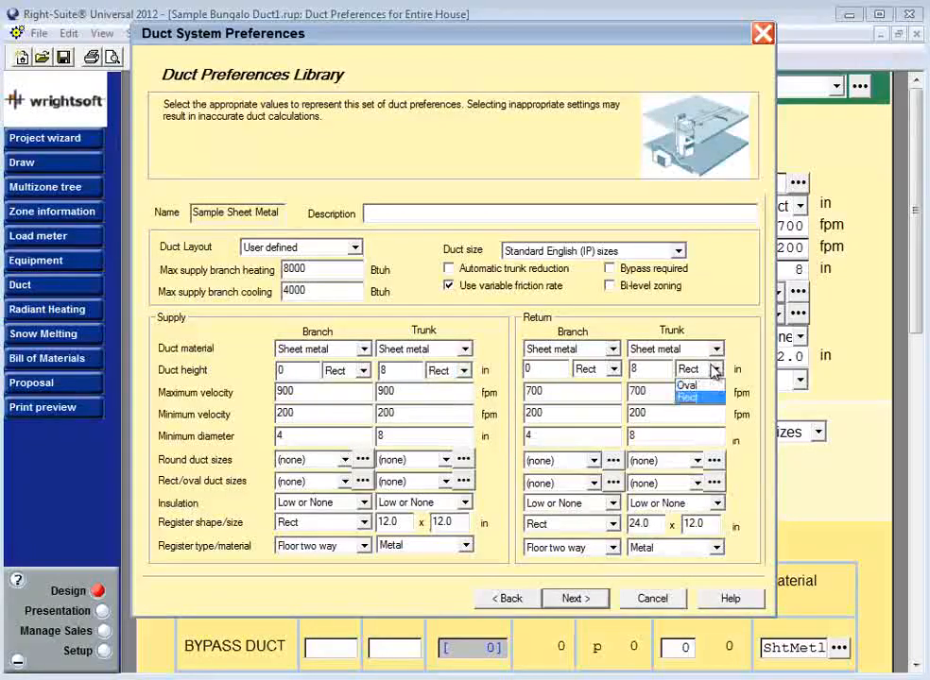
{"action": "left_click", "coordinate": [702, 404]}
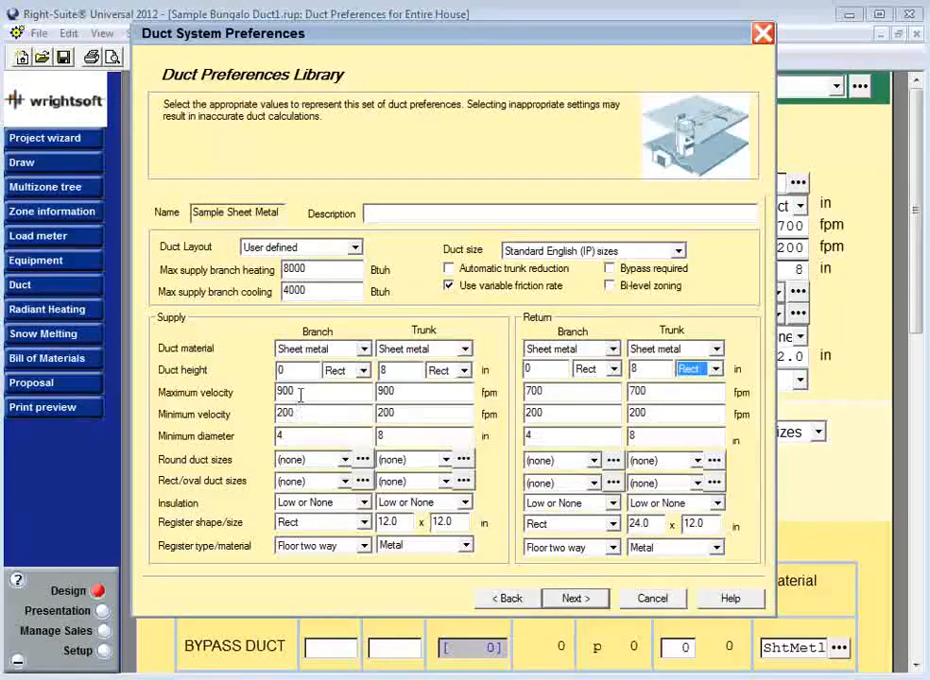
Step: Examine the maximum velocity, minimum velocity and minimum diameter settings for the supply and return ducts
{"action": "left_click_drag", "start_coordinate": [303, 394], "coordinate": [262, 394]}
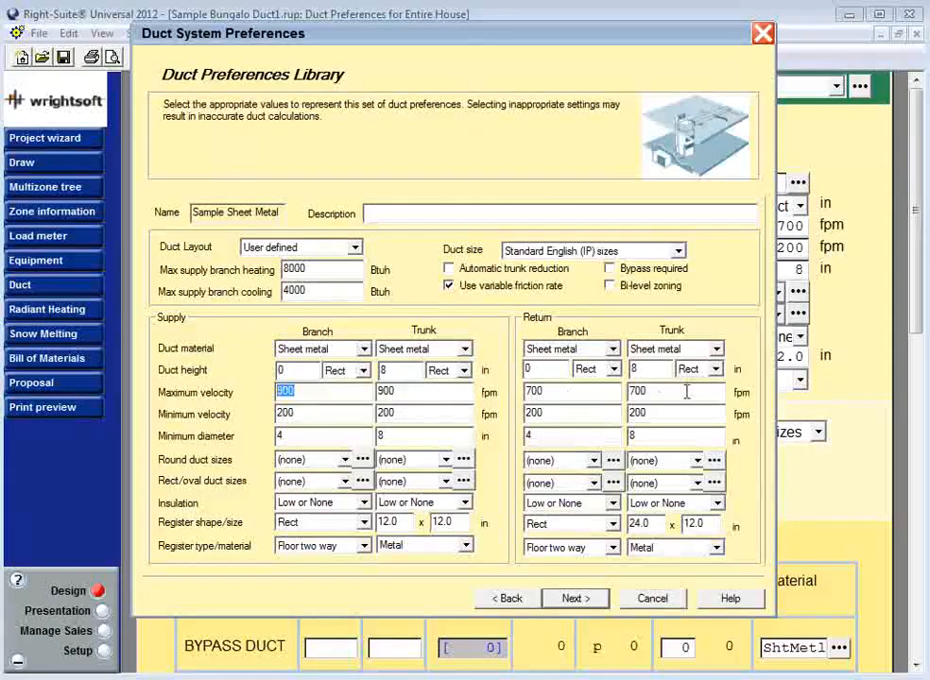
{"action": "left_click", "coordinate": [302, 412]}
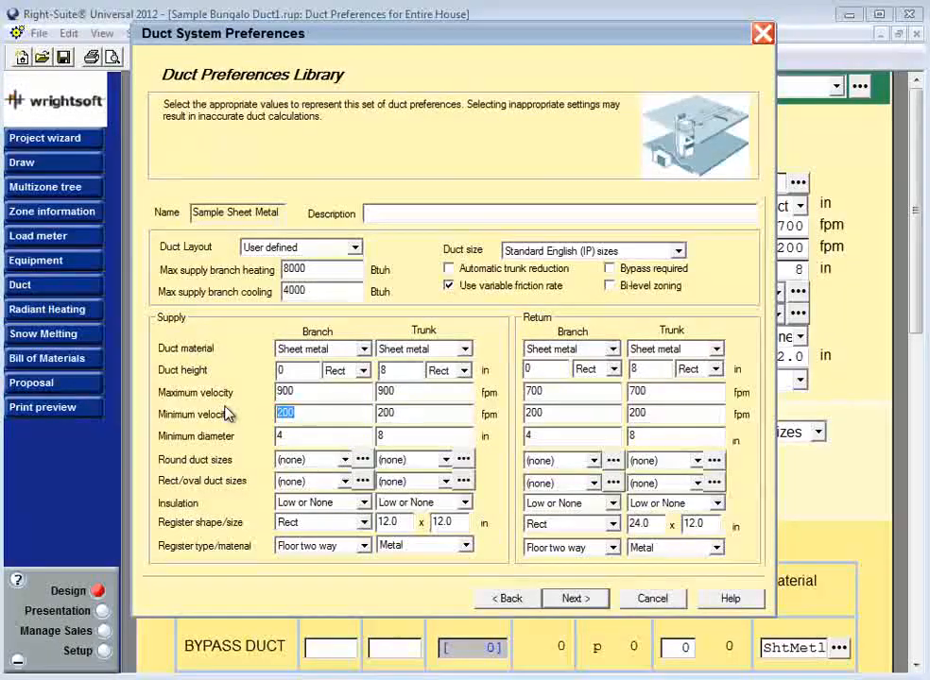
{"action": "left_click", "coordinate": [312, 411]}
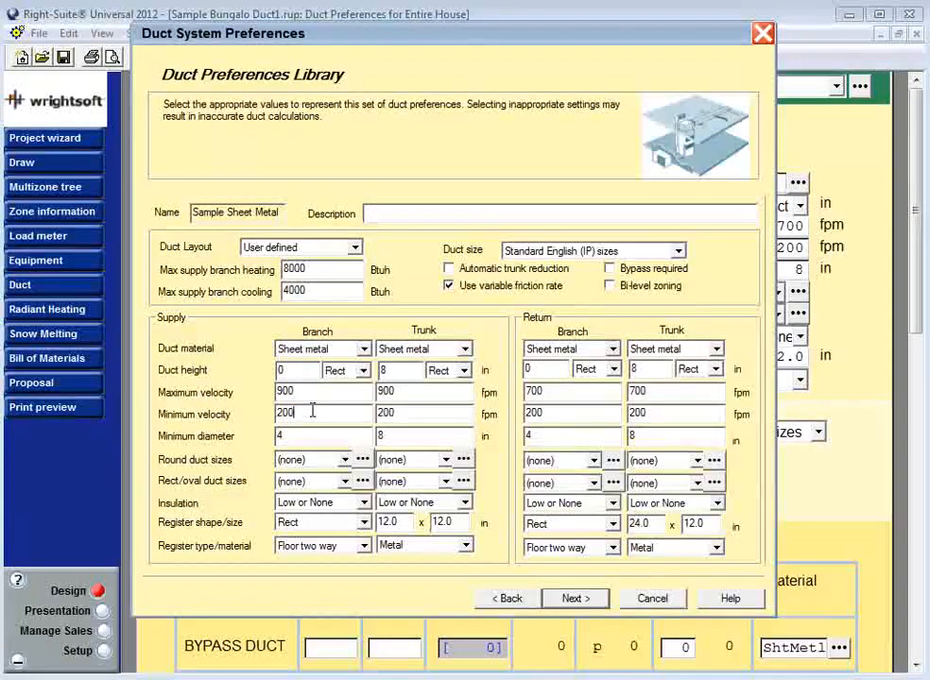
{"action": "left_click_drag", "start_coordinate": [311, 410], "coordinate": [253, 417]}
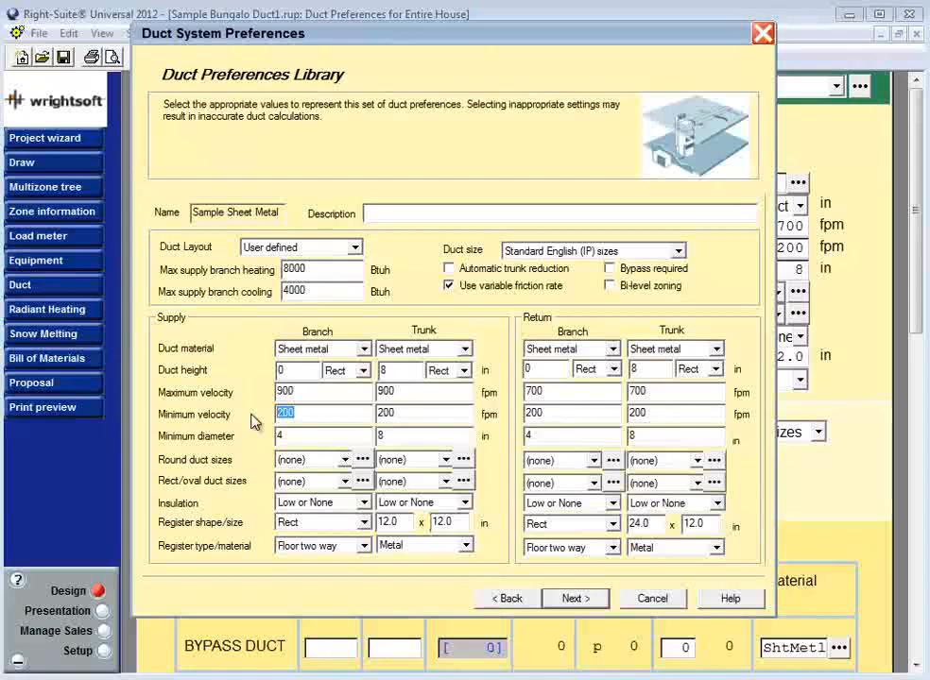
{"action": "left_click", "coordinate": [307, 436]}
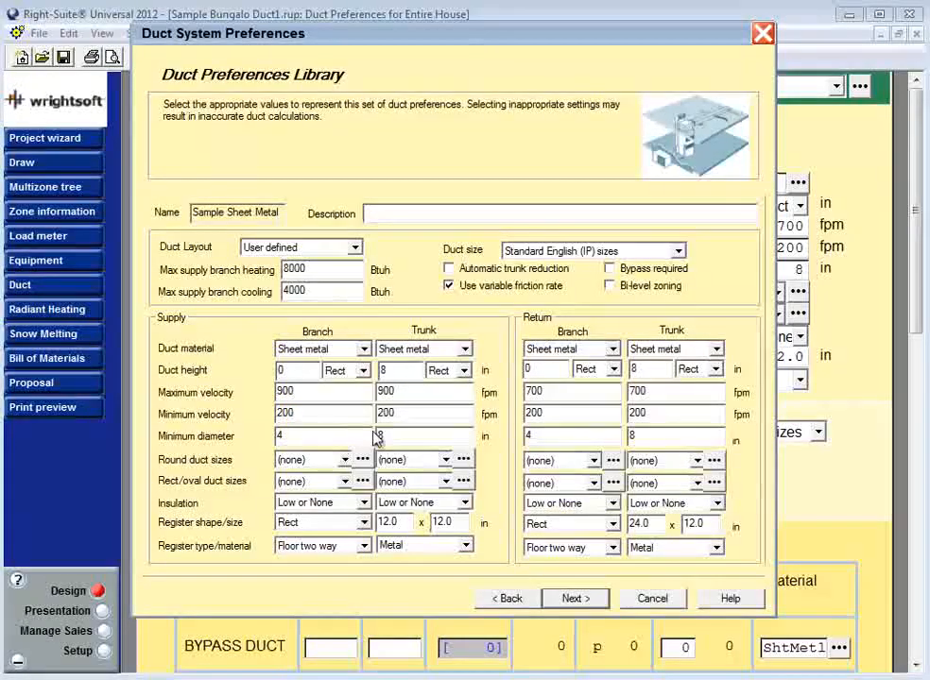
{"action": "double_click", "coordinate": [307, 438]}
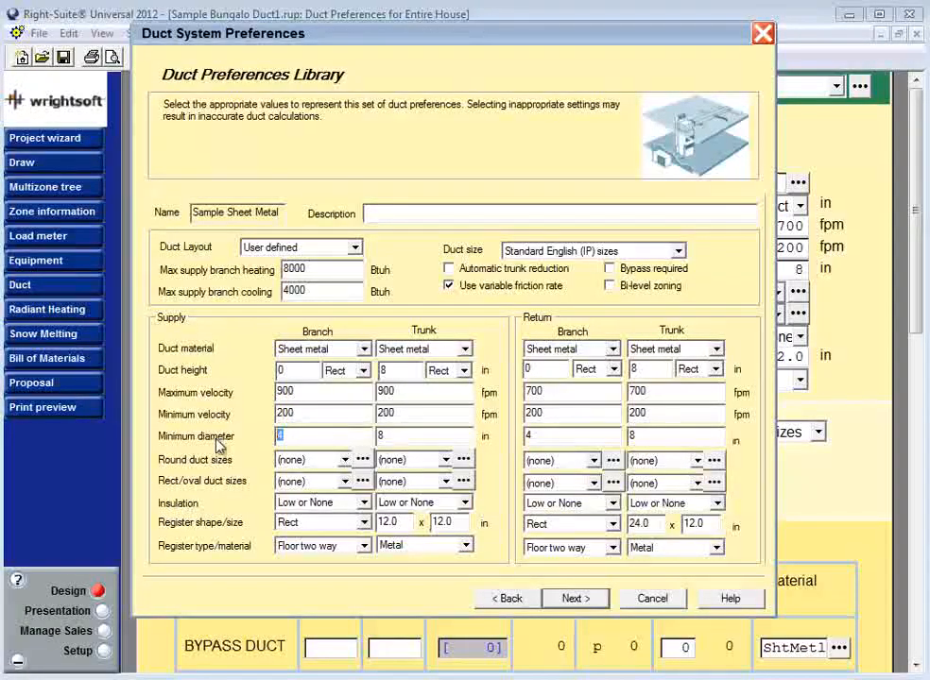
{"action": "double_click", "coordinate": [408, 438]}
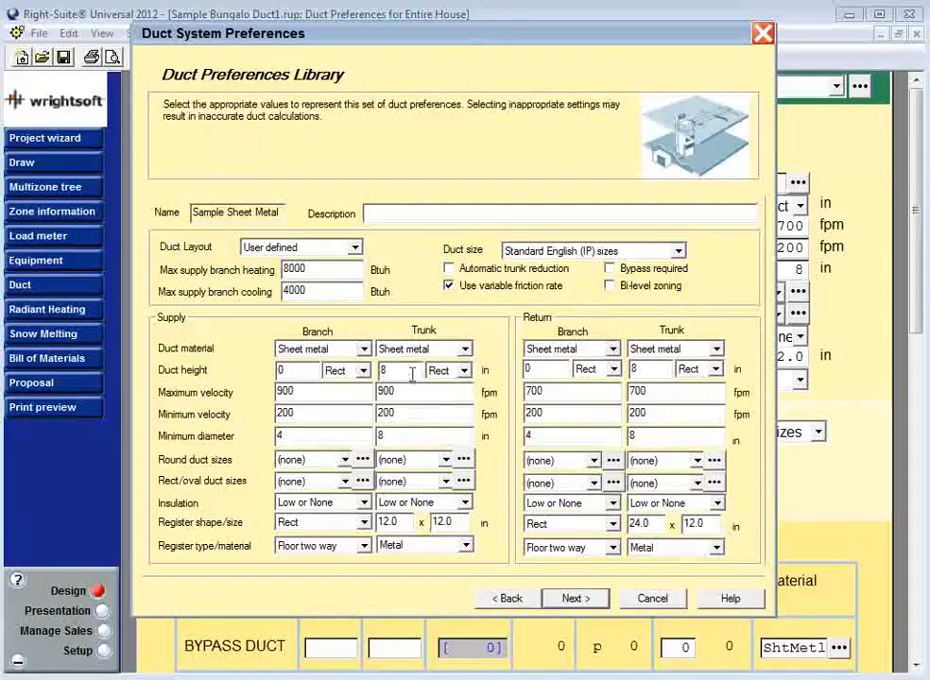
{"action": "left_click", "coordinate": [409, 438]}
{"action": "left_click", "coordinate": [647, 436]}
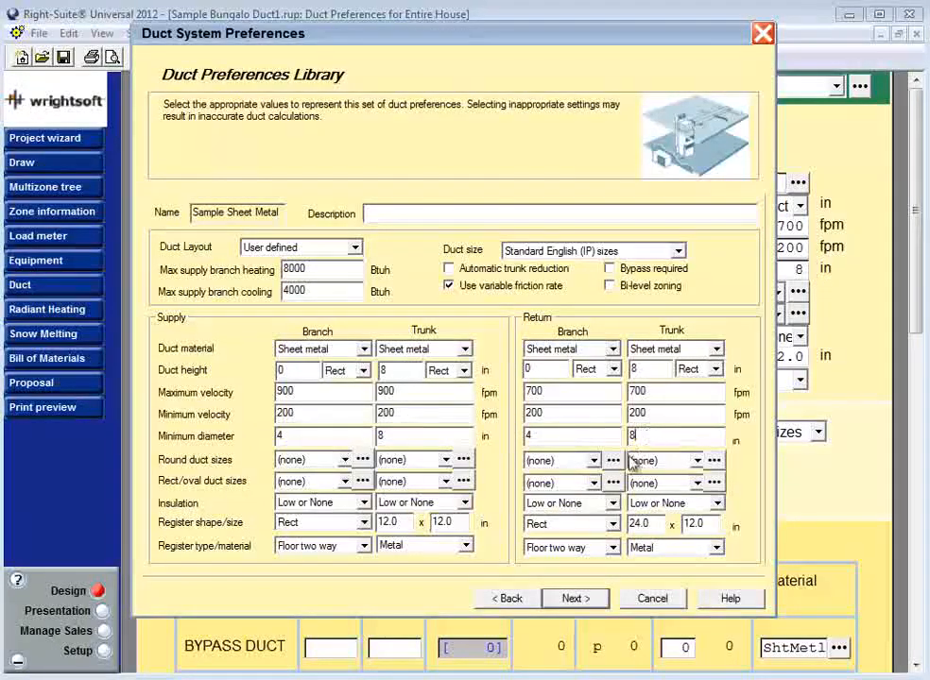
{"action": "left_click", "coordinate": [392, 434]}
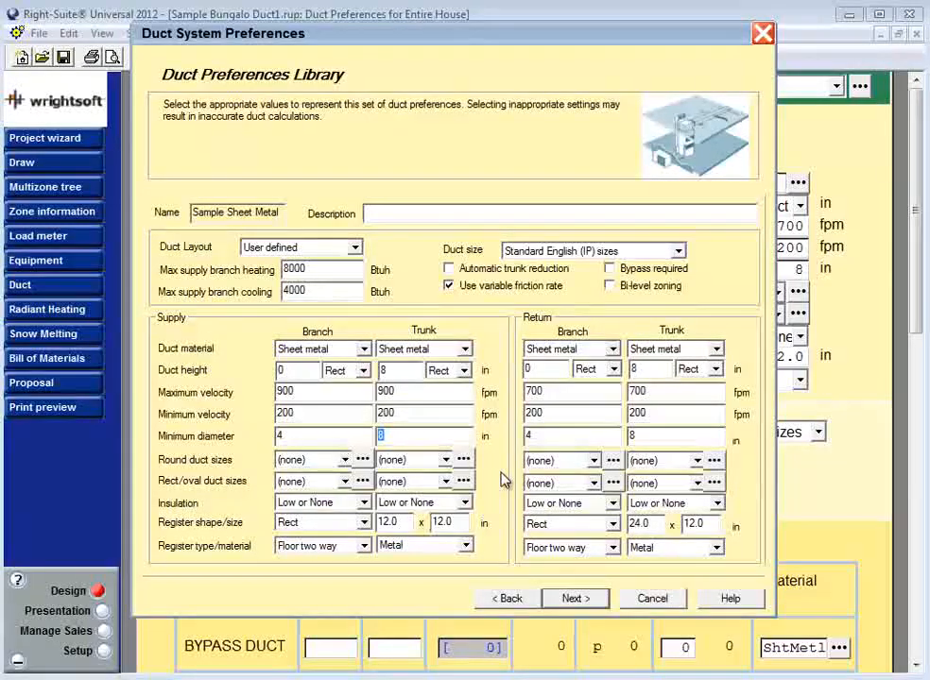
Step: Keep round duct sizes at (none) and choose Low or None insulation for the supply branches
{"action": "left_click", "coordinate": [344, 460]}
{"action": "left_click", "coordinate": [344, 462]}
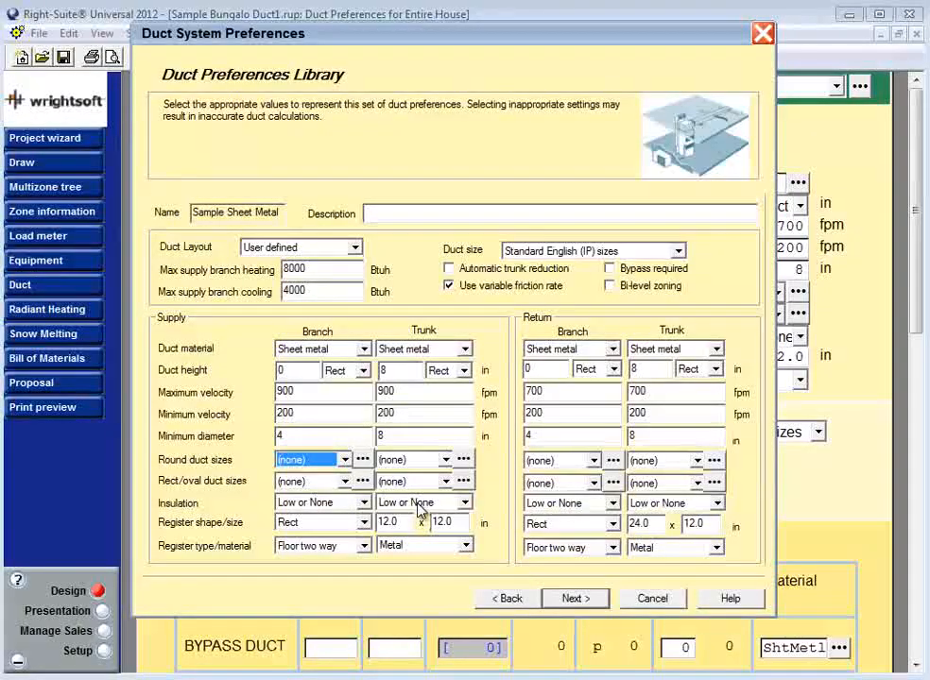
{"action": "left_click", "coordinate": [367, 506]}
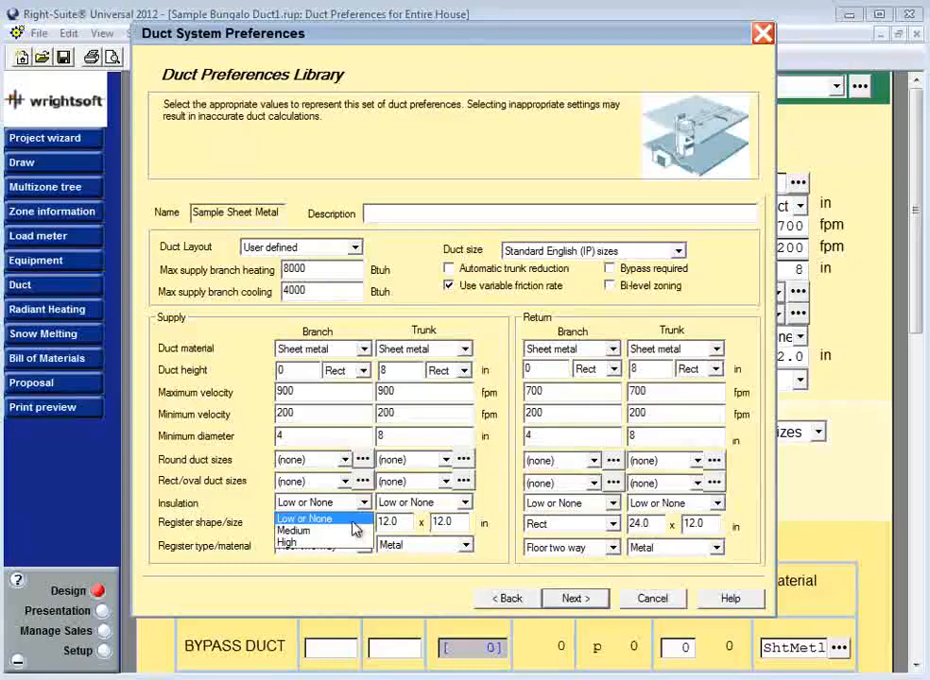
{"action": "left_click", "coordinate": [352, 520]}
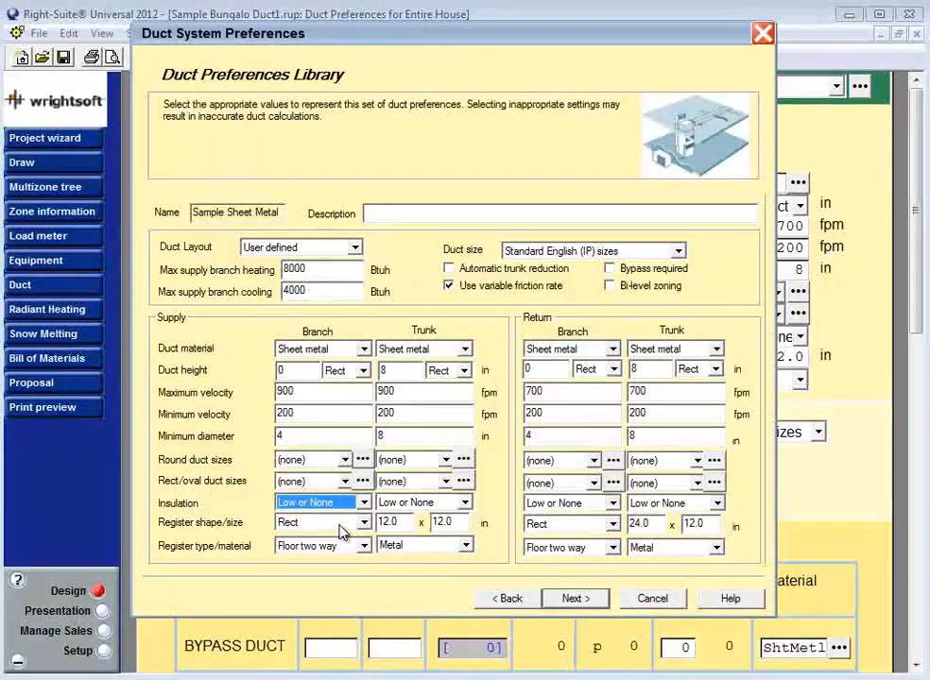
Step: Check the supply and return register sizes and continue to the fittings page of the duct preferences
{"action": "left_click", "coordinate": [389, 522]}
{"action": "key", "text": "Tab"}
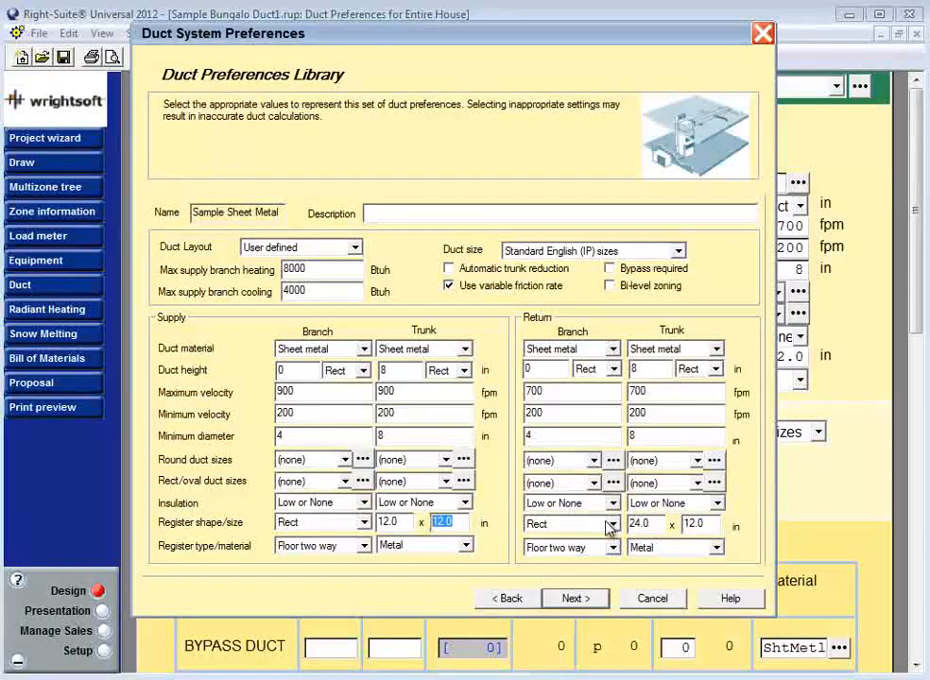
{"action": "left_click", "coordinate": [642, 522]}
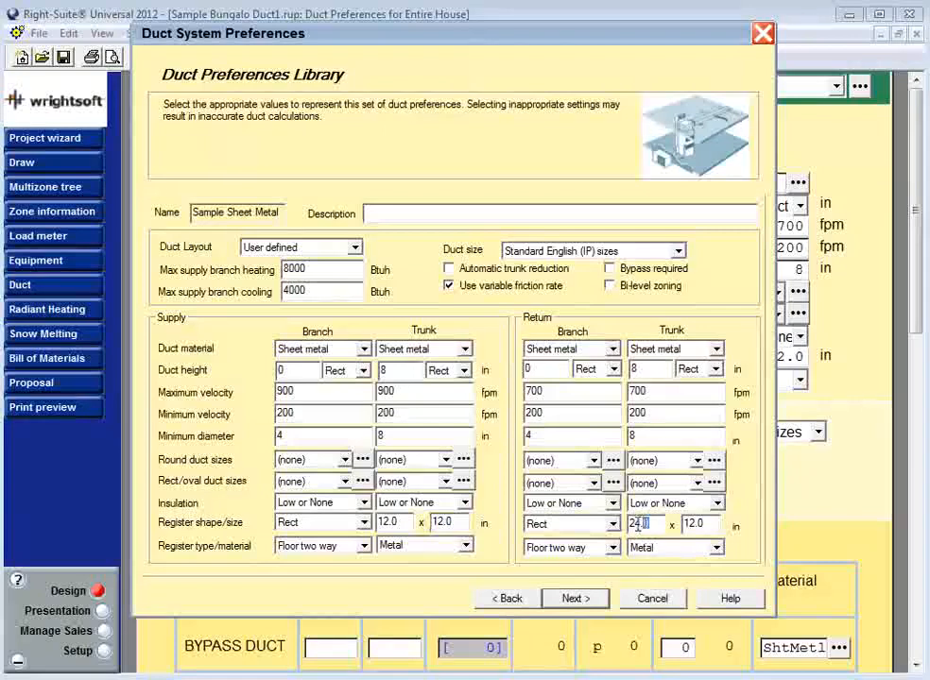
{"action": "key", "text": "Tab"}
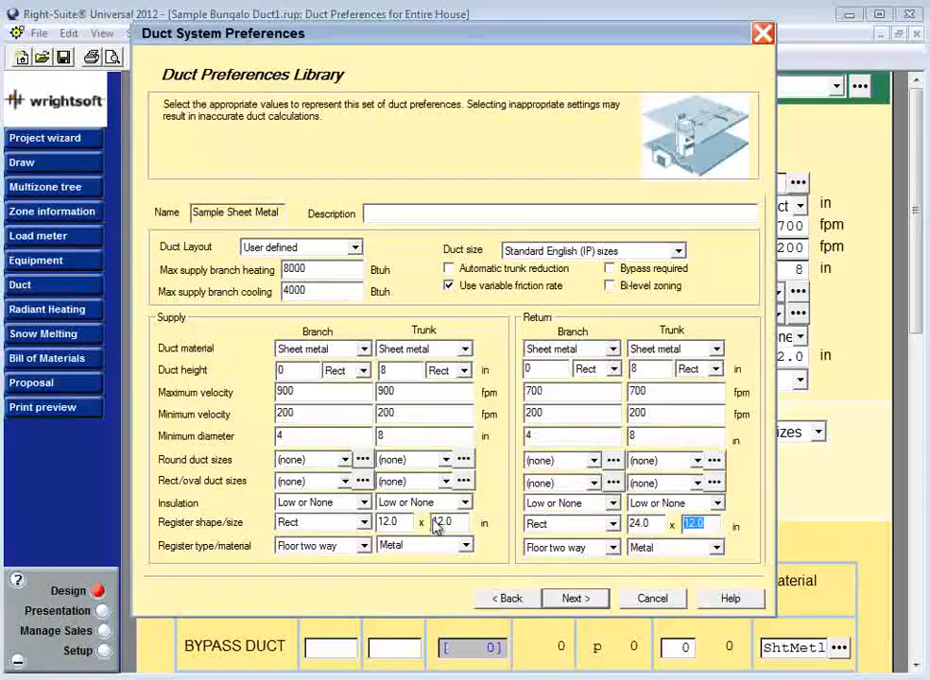
{"action": "left_click", "coordinate": [589, 602]}
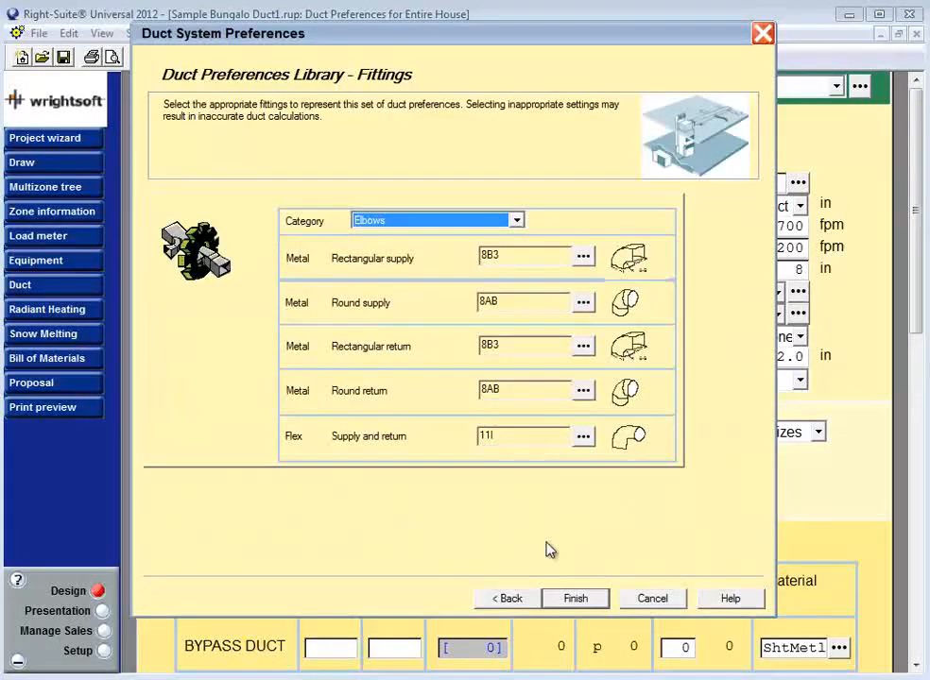
Step: Switch the fittings category from Elbows to Boots
{"action": "left_click", "coordinate": [517, 220]}
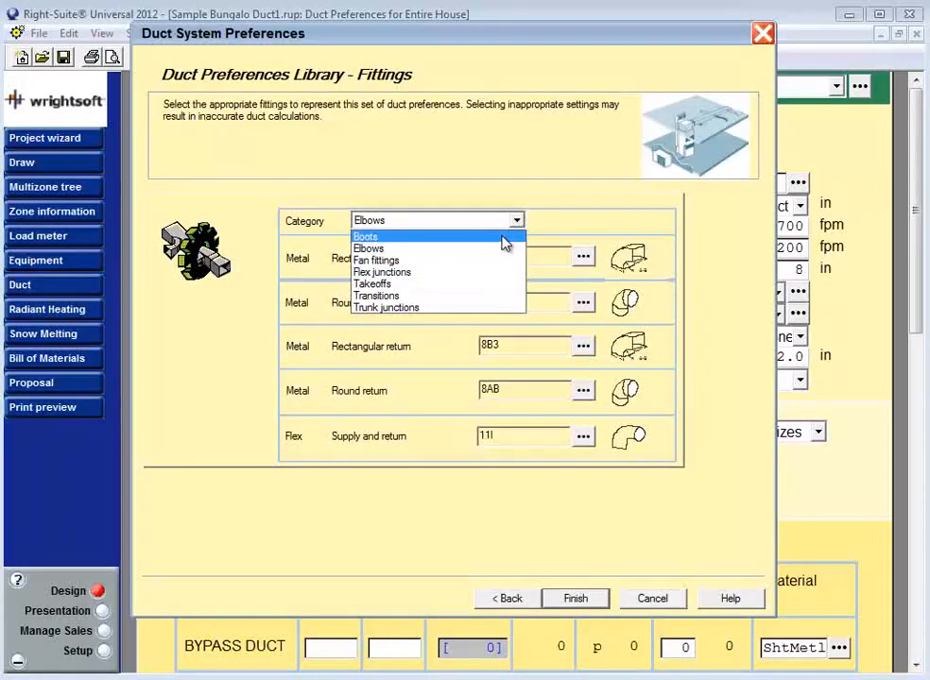
{"action": "left_click", "coordinate": [503, 237]}
{"action": "left_click", "coordinate": [517, 221]}
{"action": "left_click", "coordinate": [518, 222]}
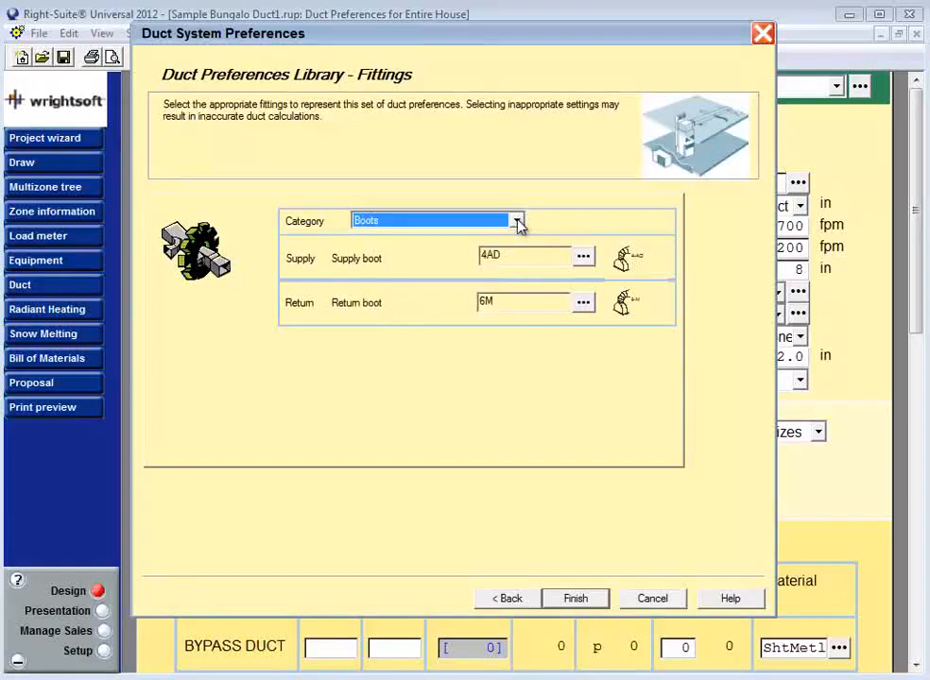
Step: Browse the supply boot fittings, accept 4AD (Round to rect. 90 deg. boot), and accept 6M as the return boot
{"action": "left_click", "coordinate": [583, 258]}
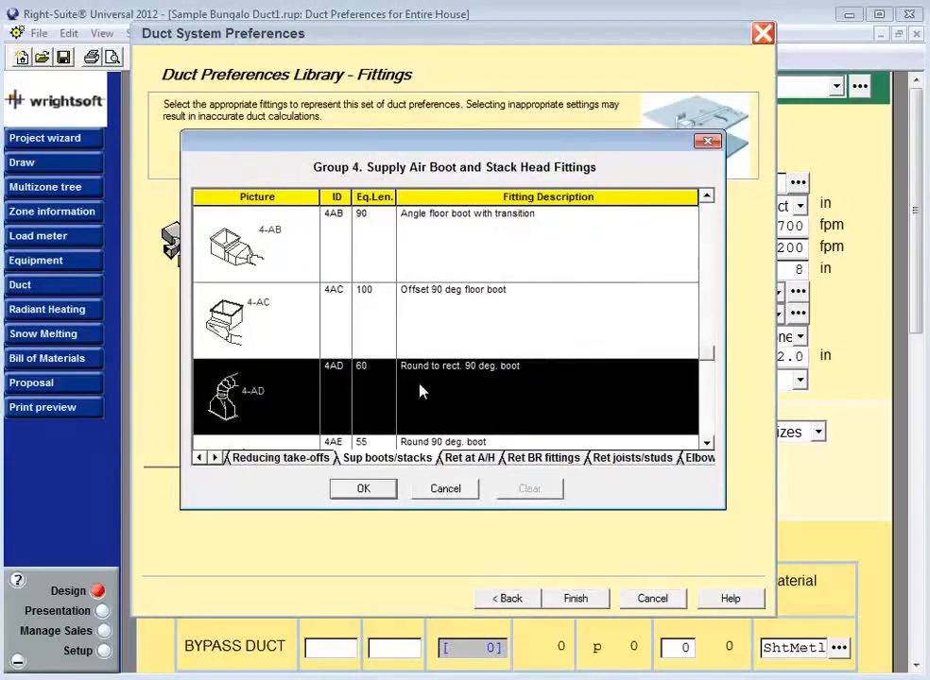
{"action": "mouse_move", "coordinate": [711, 368]}
{"action": "left_mouse_down"}
{"action": "mouse_move", "coordinate": [705, 270]}
{"action": "mouse_move", "coordinate": [704, 364]}
{"action": "left_mouse_up"}
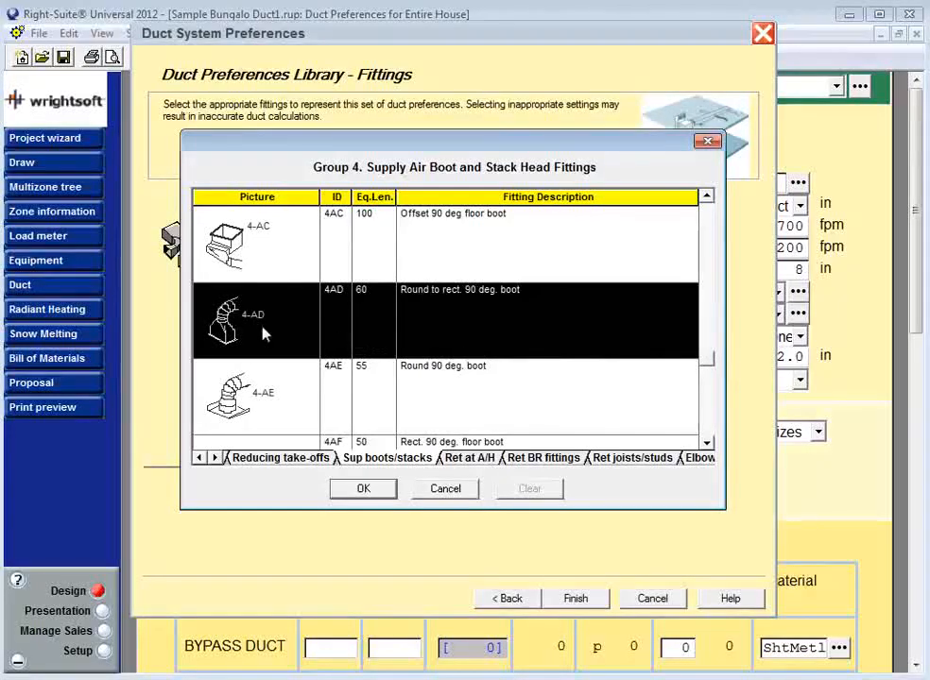
{"action": "left_click_drag", "start_coordinate": [706, 365], "coordinate": [711, 339]}
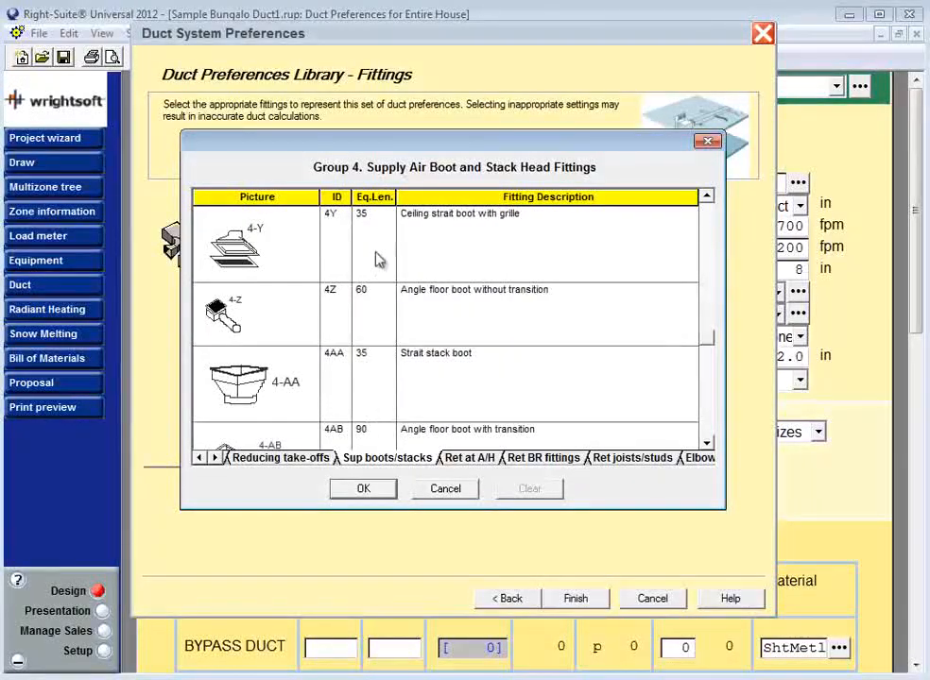
{"action": "left_click_drag", "start_coordinate": [710, 342], "coordinate": [708, 357]}
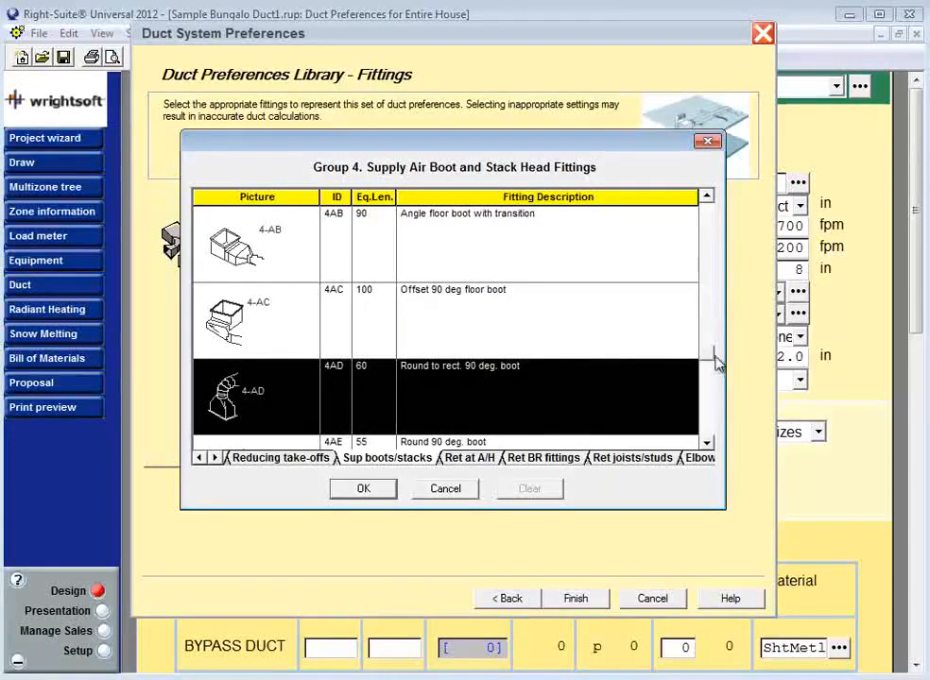
{"action": "scroll", "coordinate": [715, 365], "scroll_direction": "down", "scroll_amount": 2}
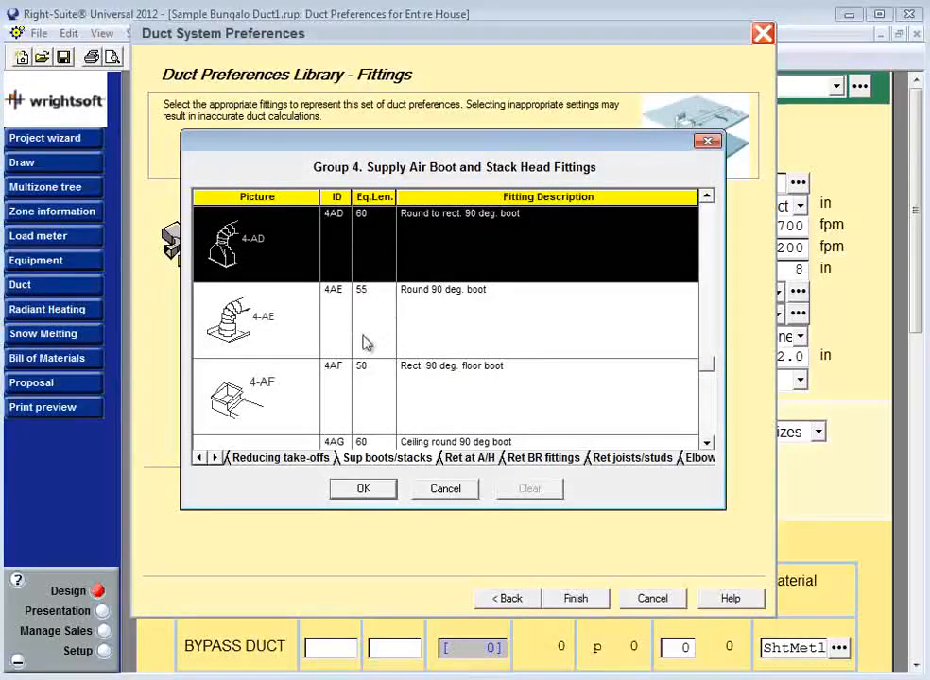
{"action": "left_click", "coordinate": [365, 489]}
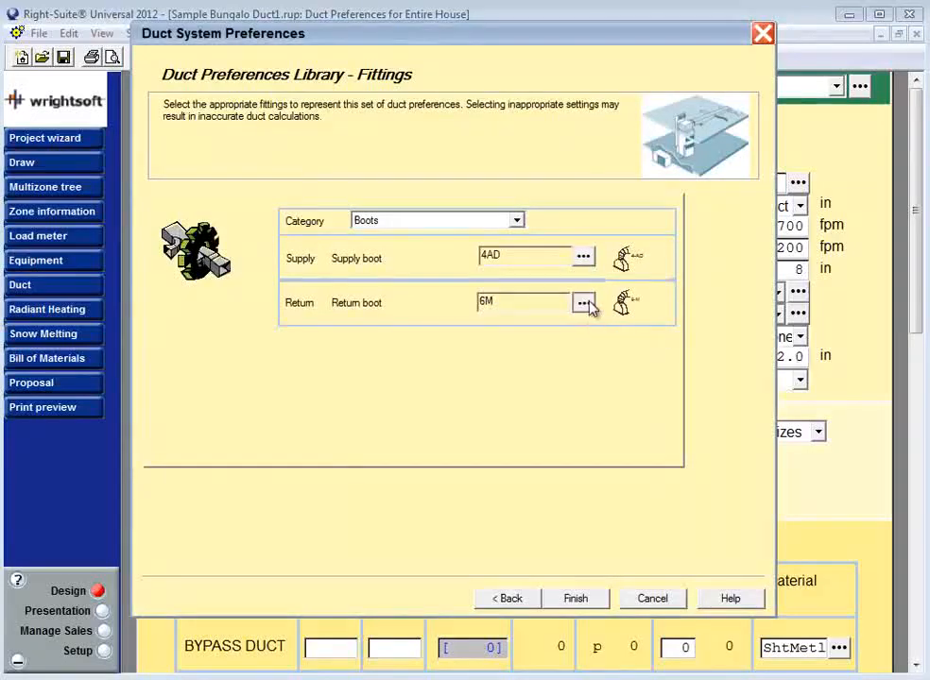
{"action": "left_click", "coordinate": [584, 305]}
{"action": "left_click", "coordinate": [364, 490]}
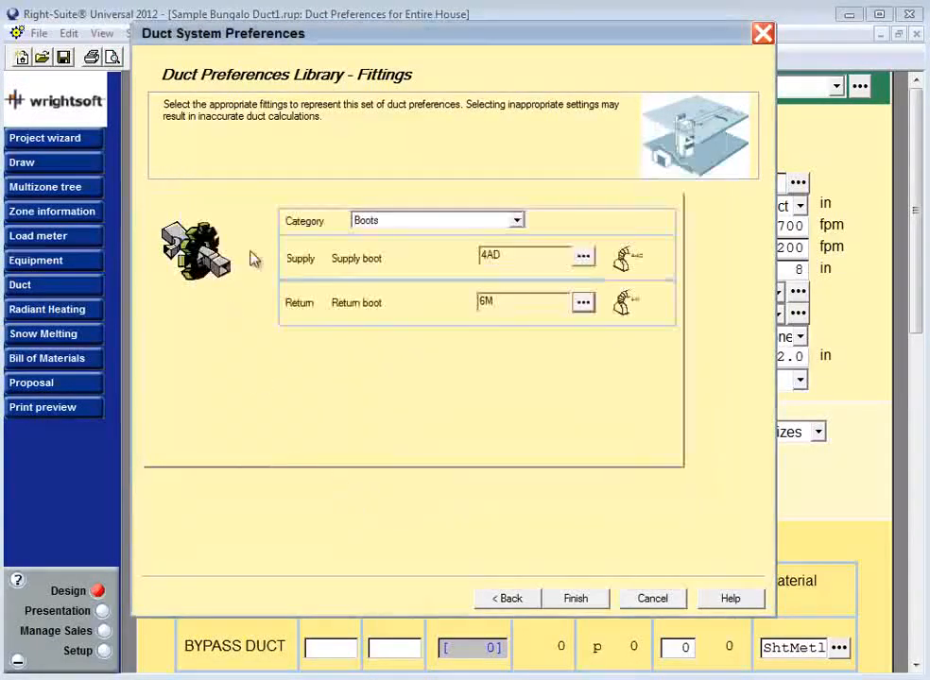
Step: Switch the fittings category to Elbows, review the metal rectangular supply elbows and accept 8B3 (Radius hard bend elbow, R/W >= 0.5)
{"action": "left_click", "coordinate": [517, 220]}
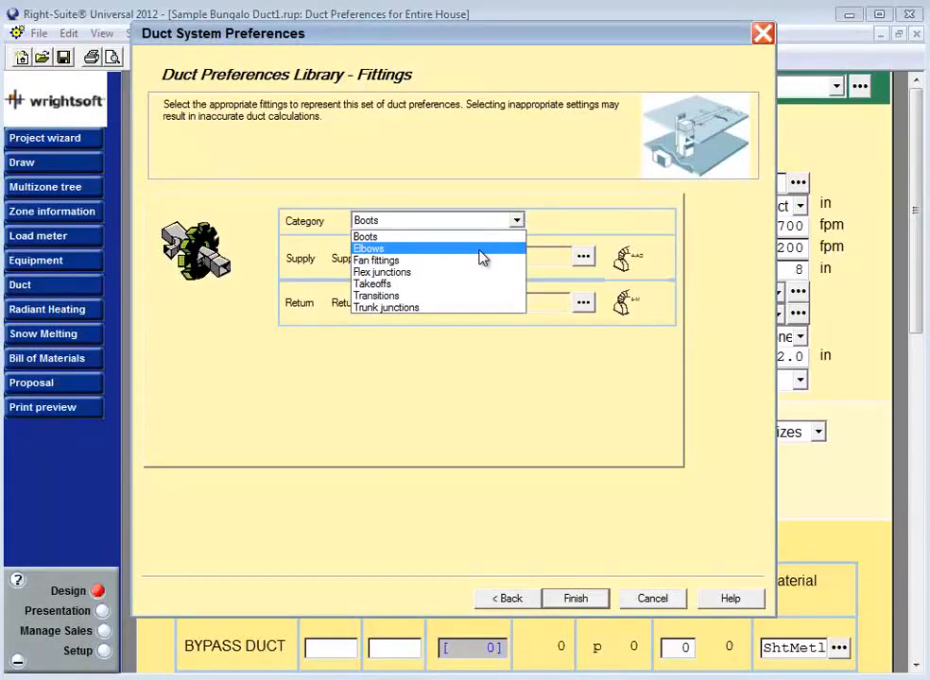
{"action": "left_click", "coordinate": [483, 258]}
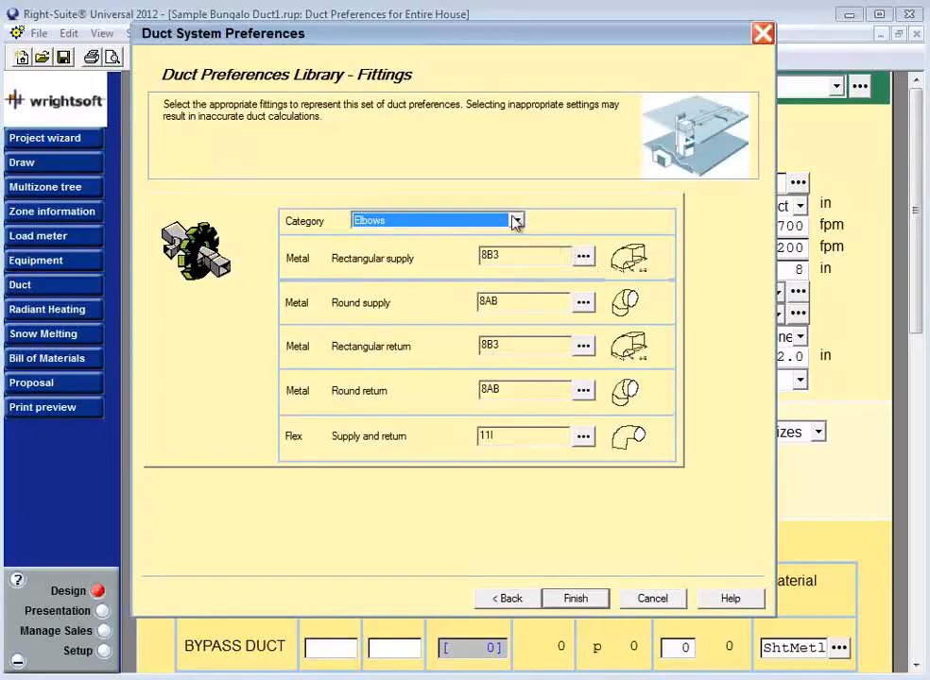
{"action": "left_click", "coordinate": [583, 257]}
{"action": "left_click_drag", "start_coordinate": [708, 276], "coordinate": [710, 282]}
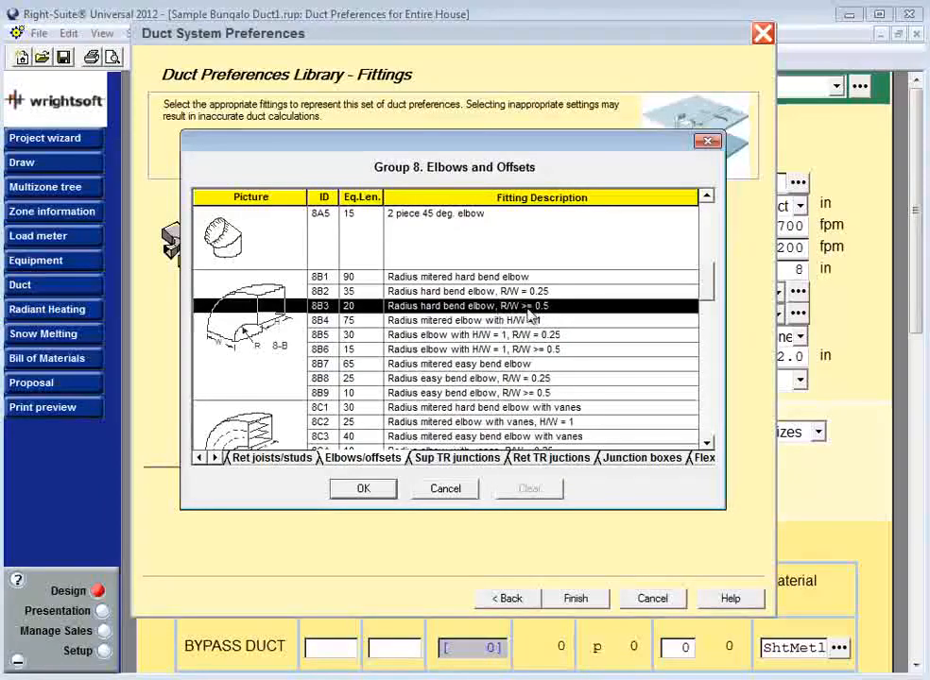
{"action": "left_click", "coordinate": [362, 489]}
Step: Switch the fittings category to Takeoffs, then review and accept 2A0 for round supply and 6A1 for round return
{"action": "left_click", "coordinate": [519, 221]}
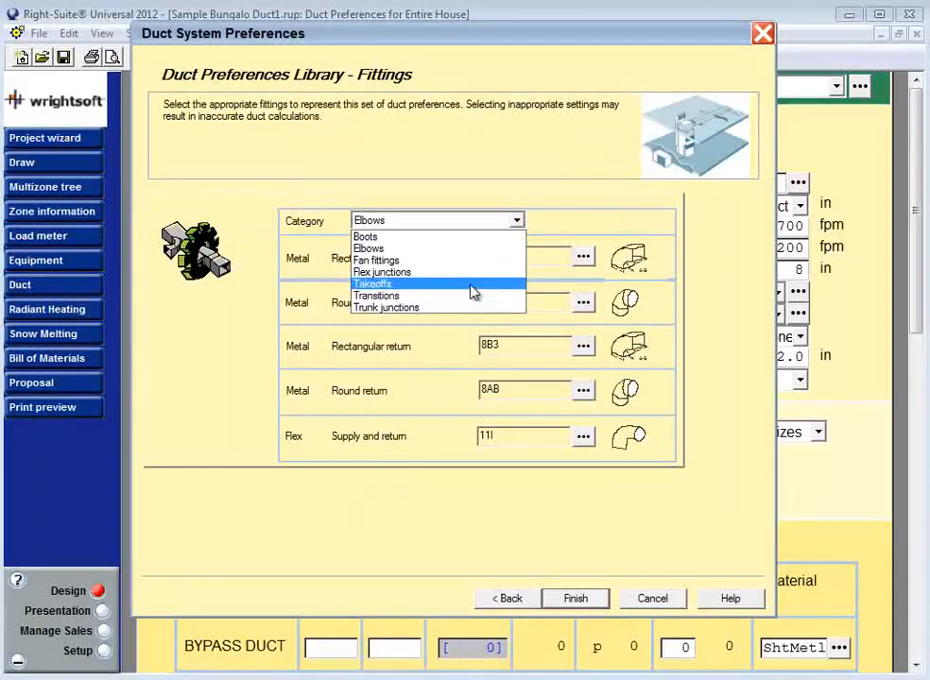
{"action": "left_click", "coordinate": [473, 284]}
{"action": "left_click", "coordinate": [583, 302]}
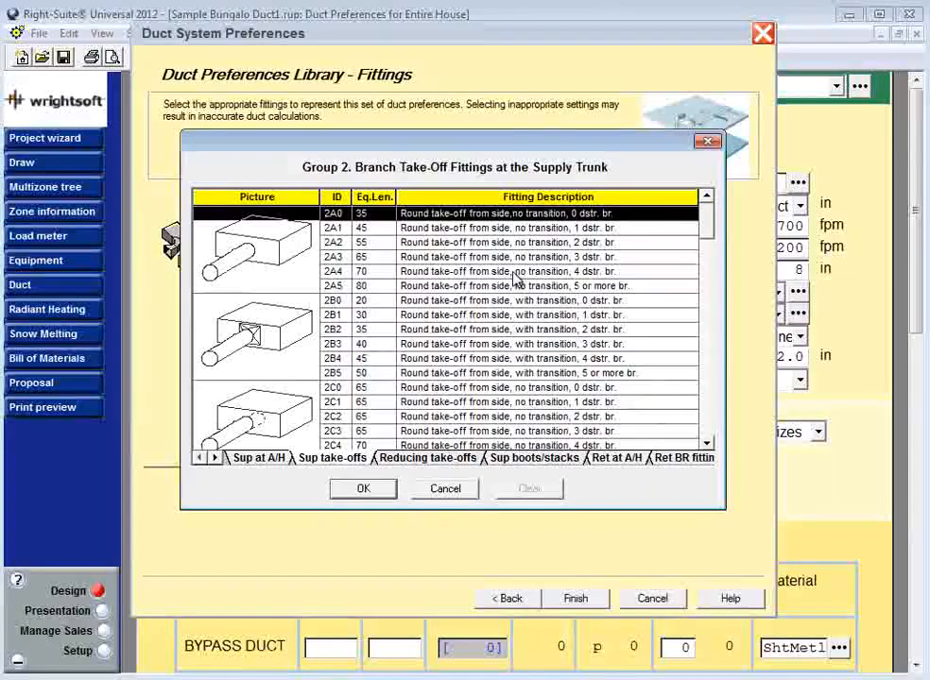
{"action": "left_click", "coordinate": [365, 488]}
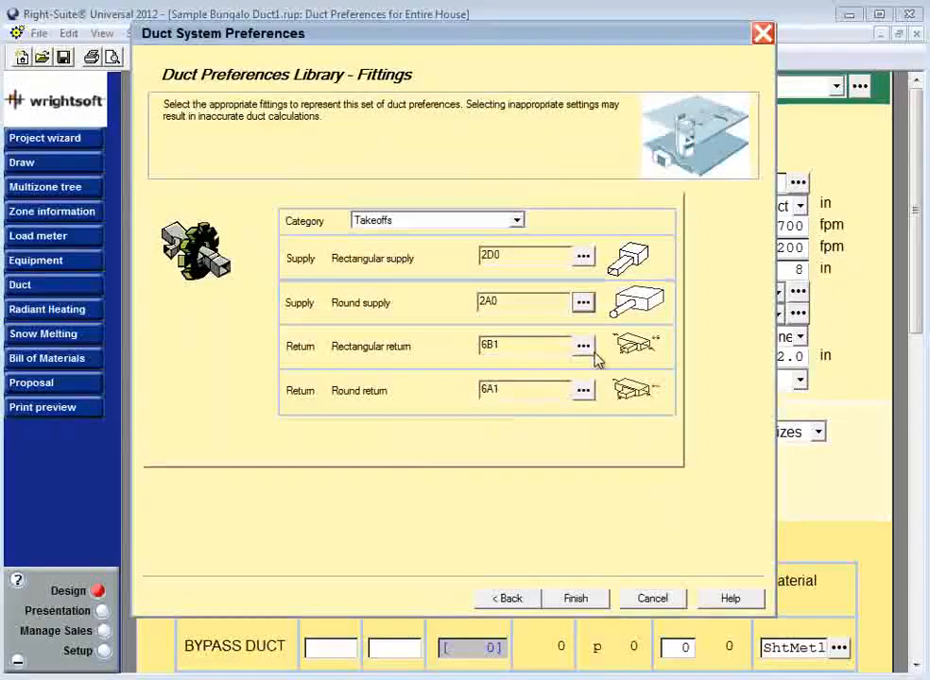
{"action": "left_click", "coordinate": [583, 390]}
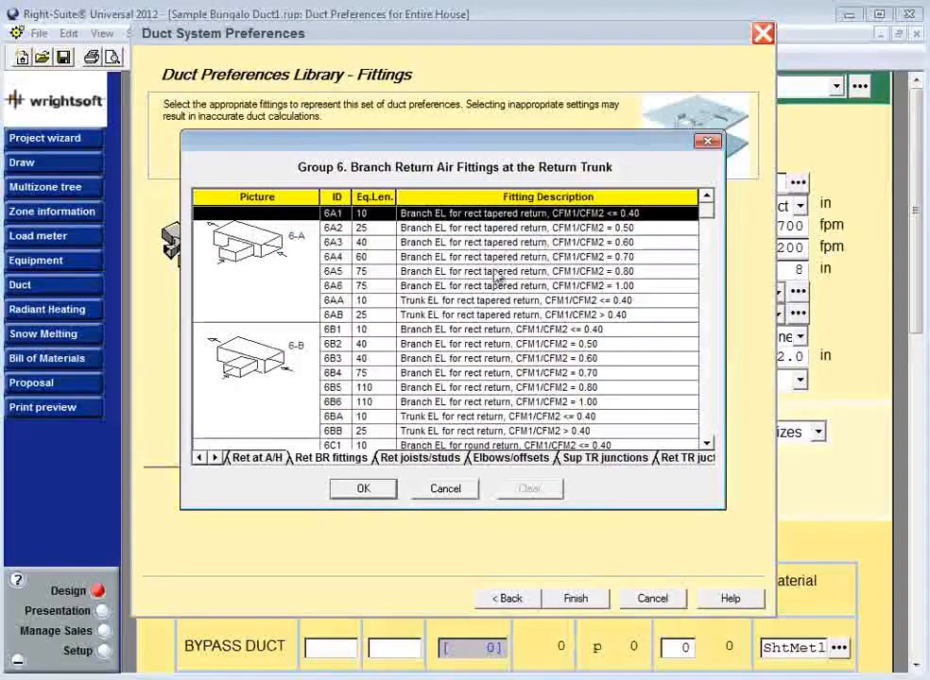
{"action": "left_click", "coordinate": [364, 489]}
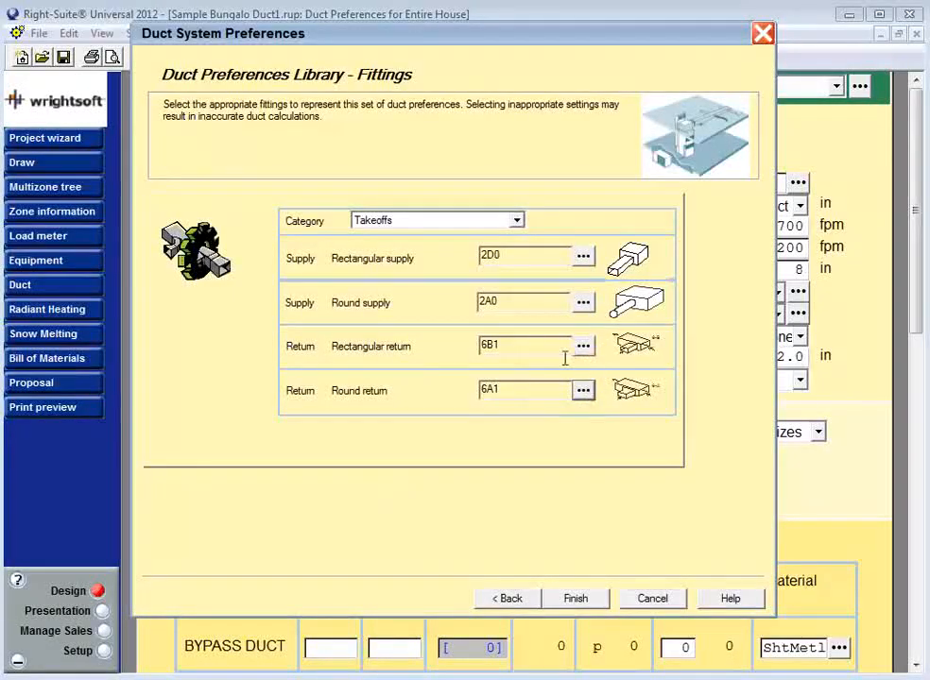
Step: Set the rectangular supply takeoff to 2A1 (Round take-off from side, no transition, 1 dstr. br.)
{"action": "left_click", "coordinate": [583, 256]}
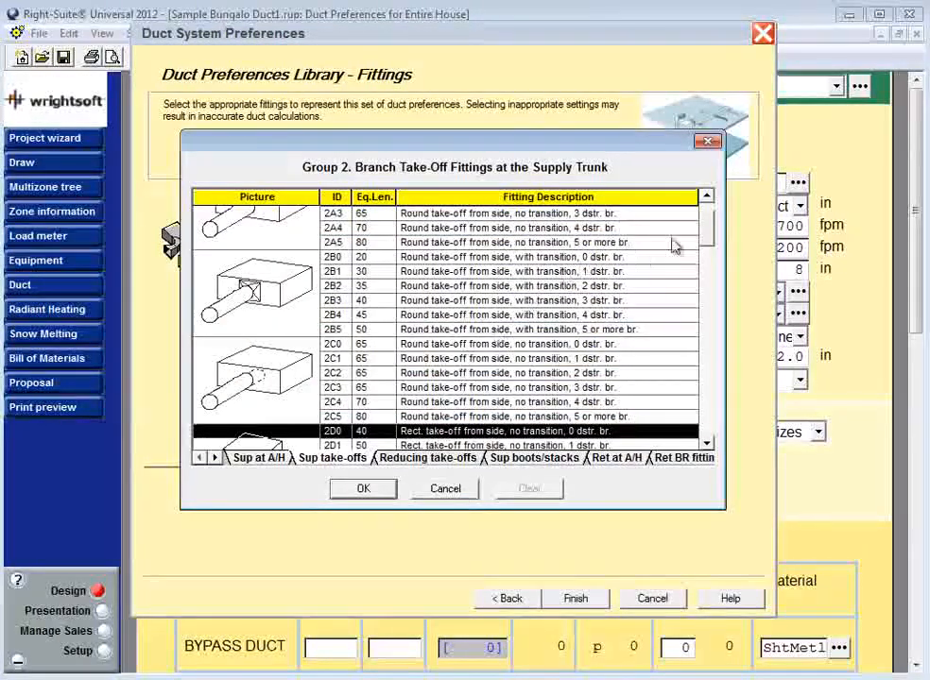
{"action": "scroll", "coordinate": [710, 232], "scroll_direction": "up", "scroll_amount": 1}
{"action": "left_click", "coordinate": [369, 227]}
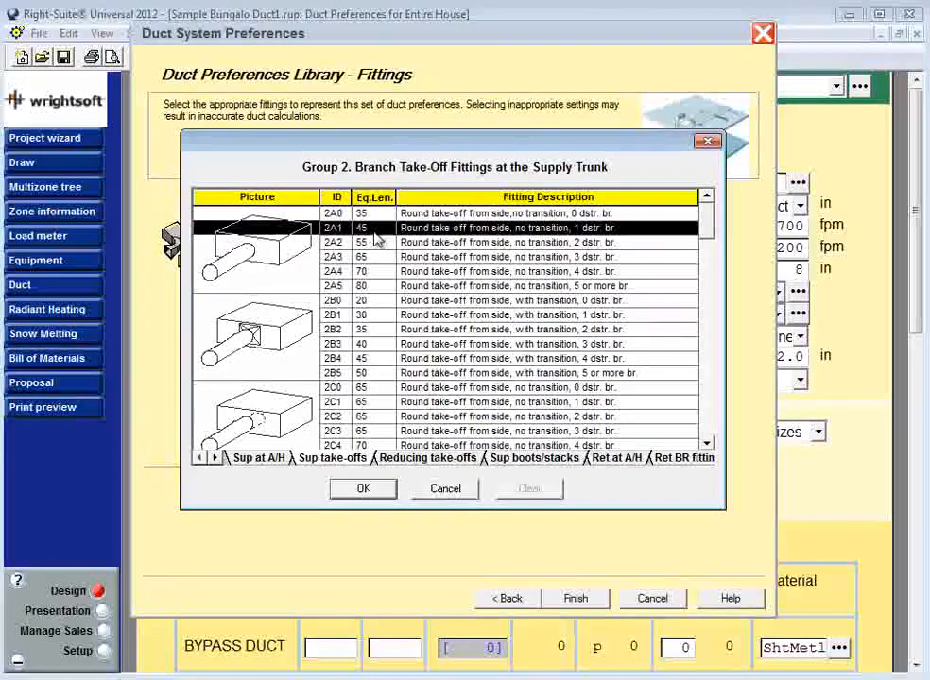
{"action": "left_click", "coordinate": [364, 489]}
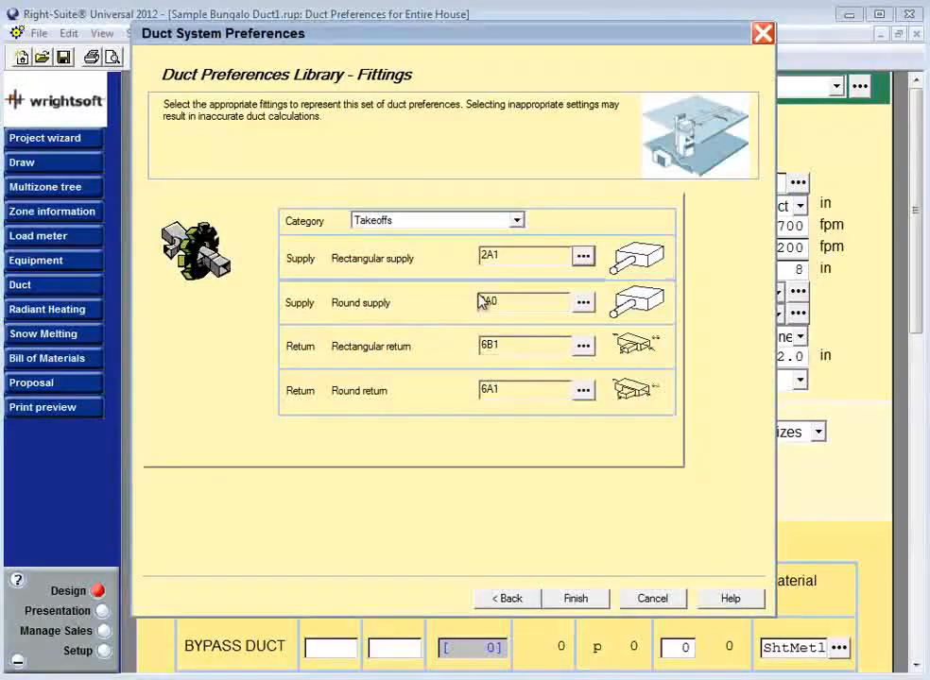
Step: Switch the fittings category to Fan fittings and compare the 90 deg. supply take-offs 1A to 1D without changing the selection
{"action": "left_click", "coordinate": [519, 221]}
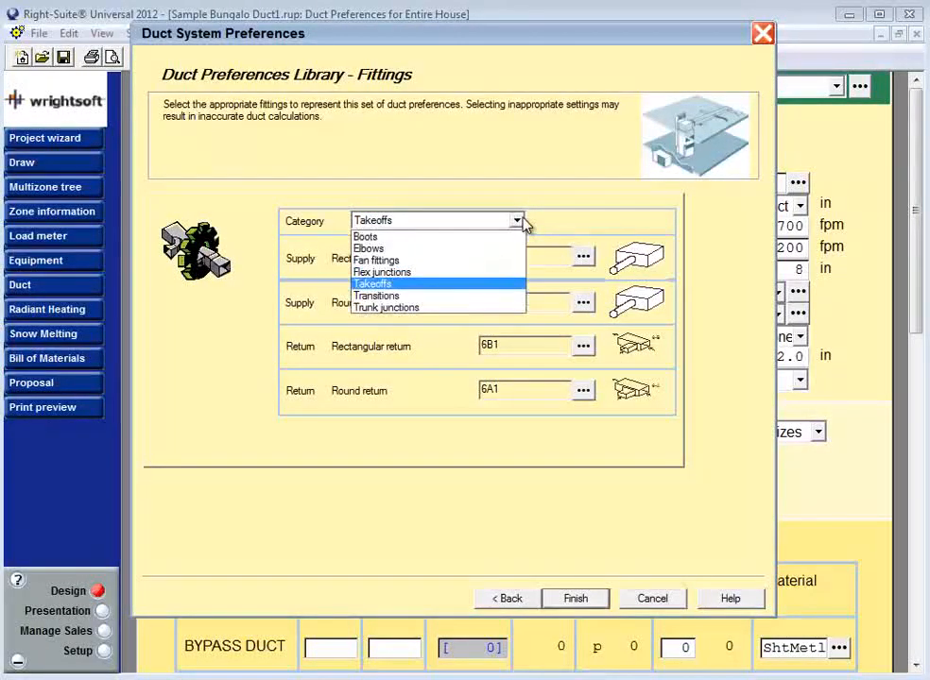
{"action": "left_click", "coordinate": [437, 301]}
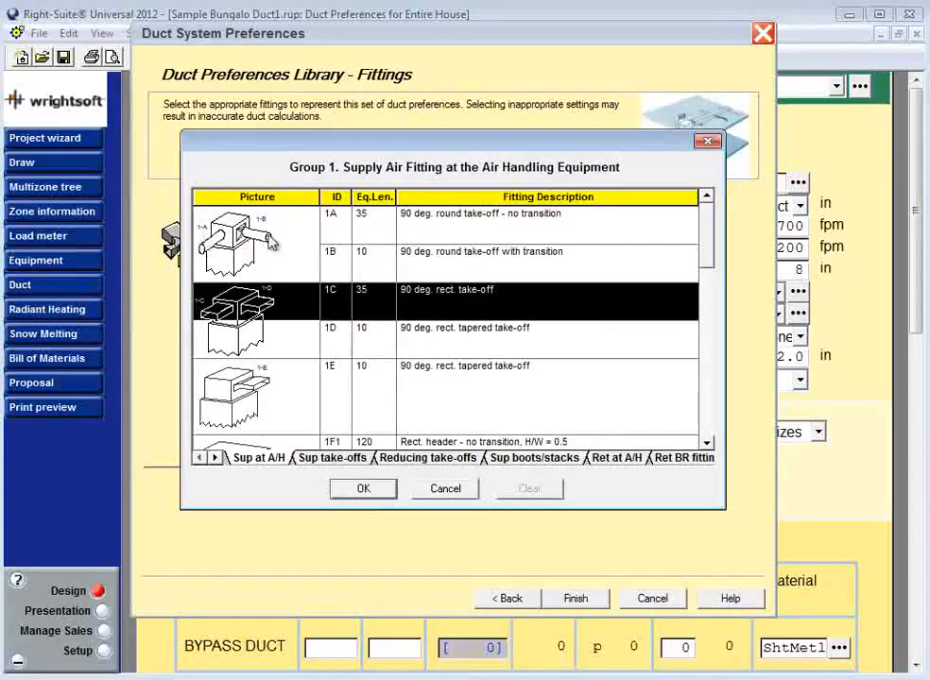
{"action": "left_click", "coordinate": [387, 232]}
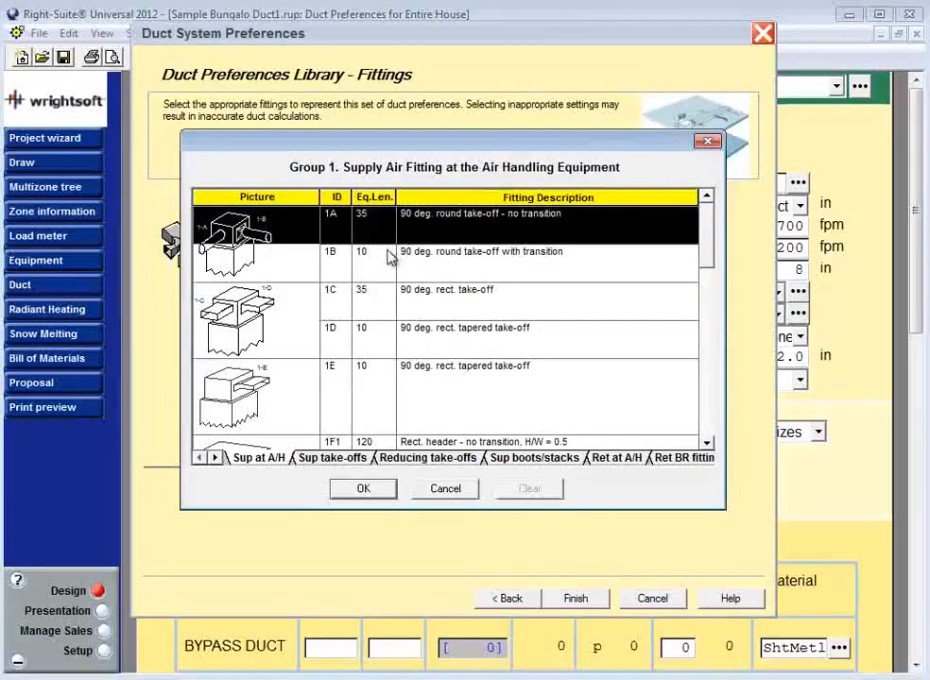
{"action": "left_click", "coordinate": [382, 269]}
{"action": "left_click", "coordinate": [383, 307]}
{"action": "left_click", "coordinate": [382, 339]}
{"action": "left_click", "coordinate": [382, 300]}
{"action": "left_click", "coordinate": [402, 342]}
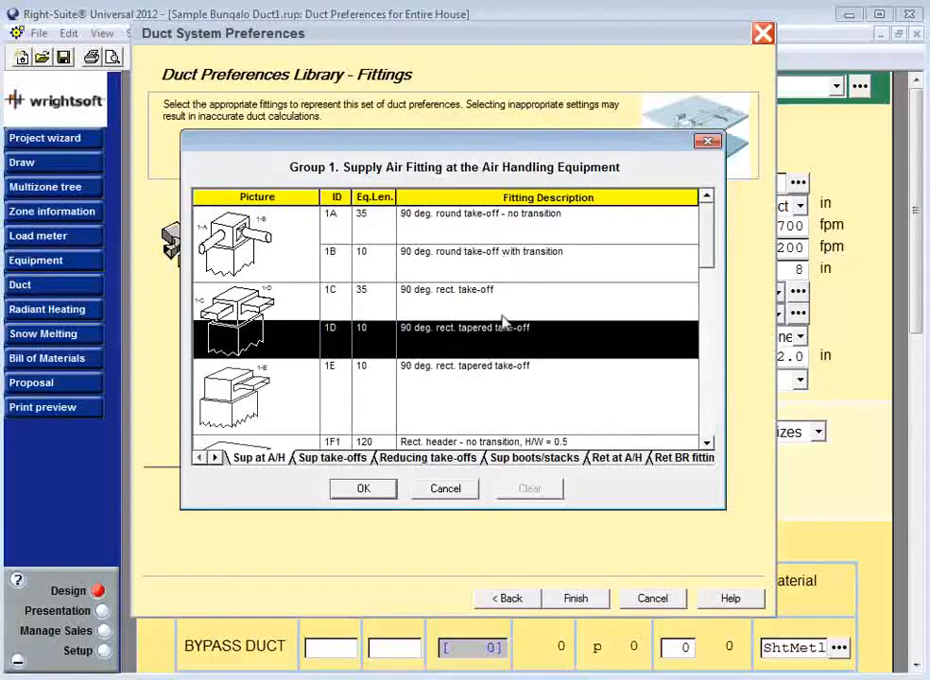
{"action": "left_click", "coordinate": [465, 495]}
{"action": "left_click", "coordinate": [517, 220]}
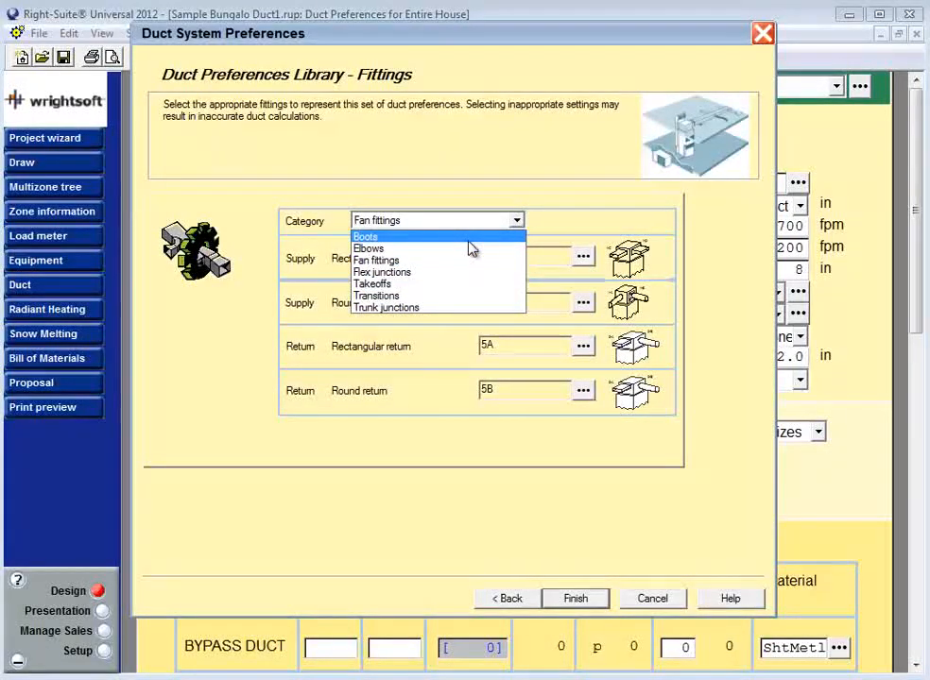
{"action": "left_click", "coordinate": [515, 192]}
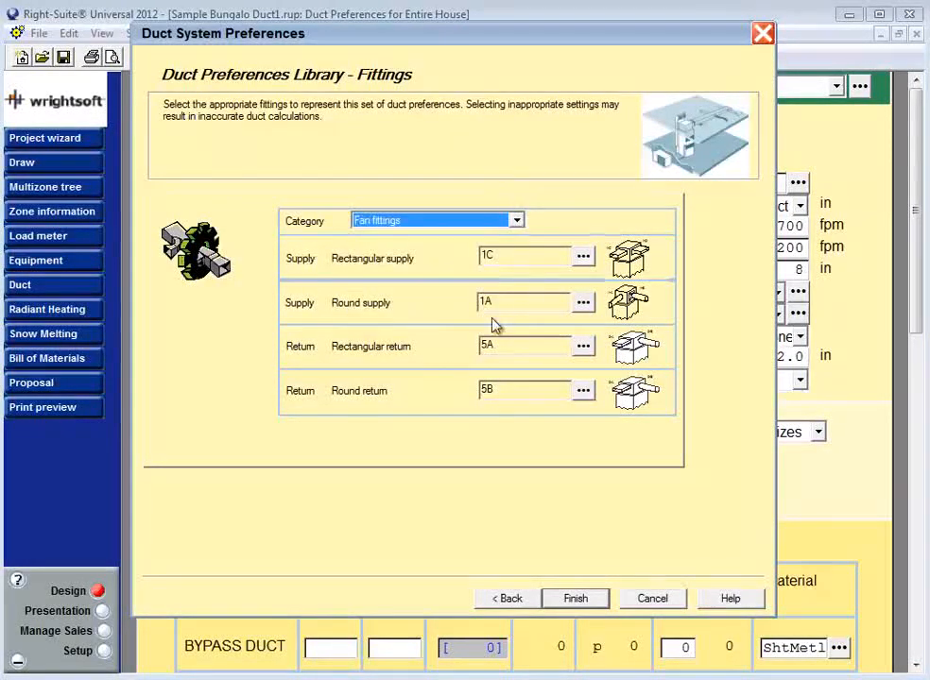
Step: Browse the full list of rectangular supply fittings at the air handling equipment and leave it without changing the fitting
{"action": "left_click", "coordinate": [583, 257]}
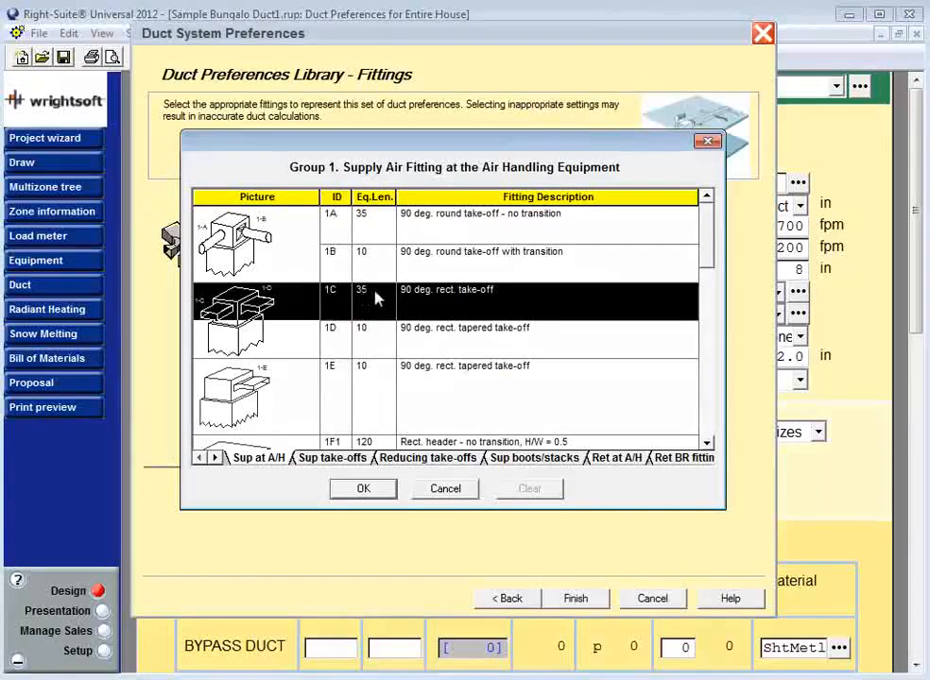
{"action": "left_click_drag", "start_coordinate": [704, 238], "coordinate": [716, 364]}
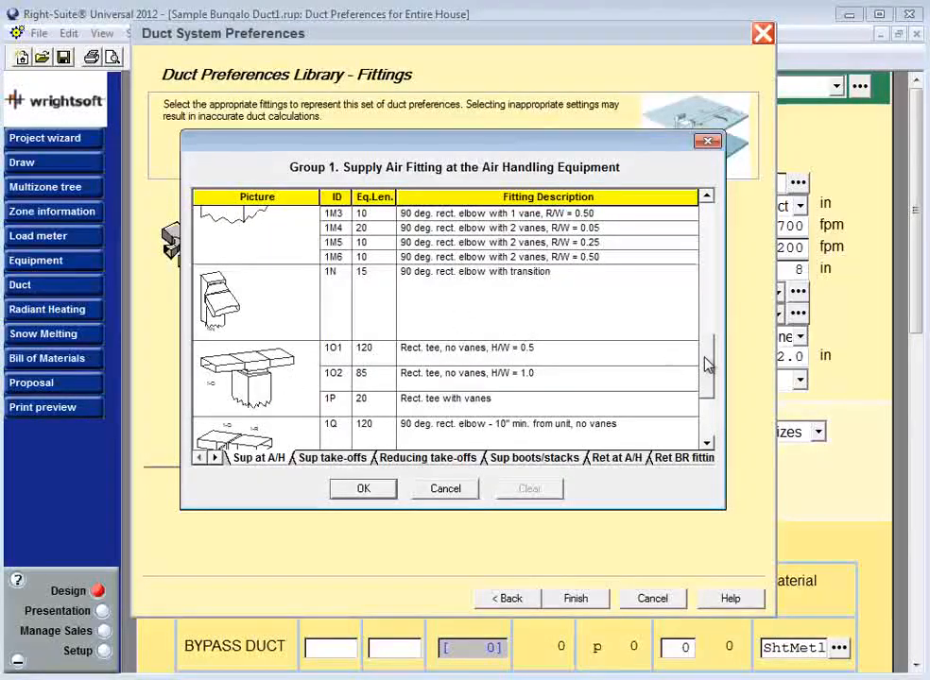
{"action": "left_click_drag", "start_coordinate": [706, 364], "coordinate": [705, 231]}
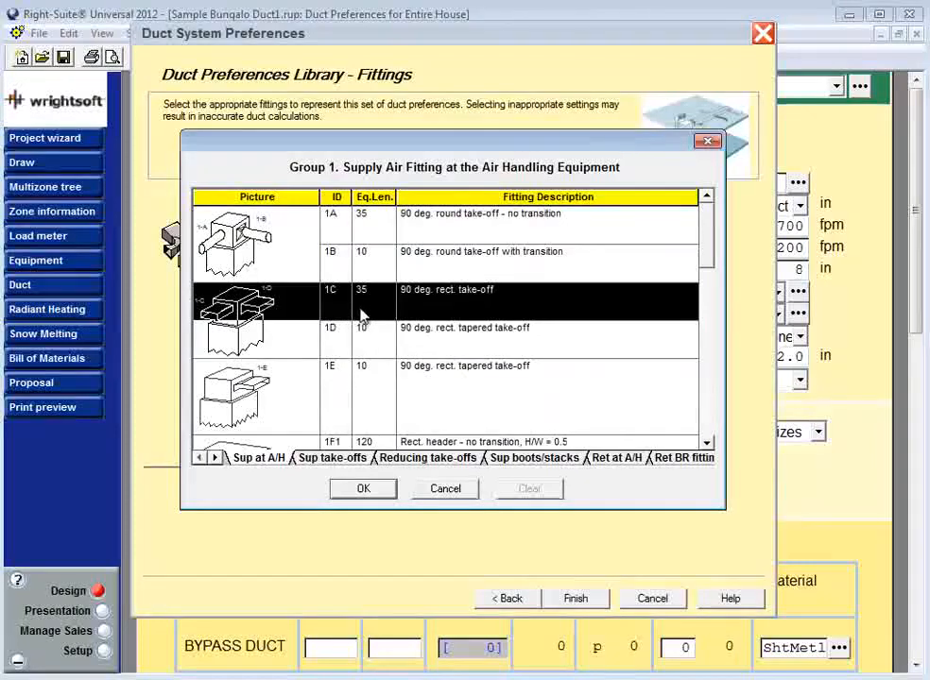
{"action": "left_click", "coordinate": [442, 491]}
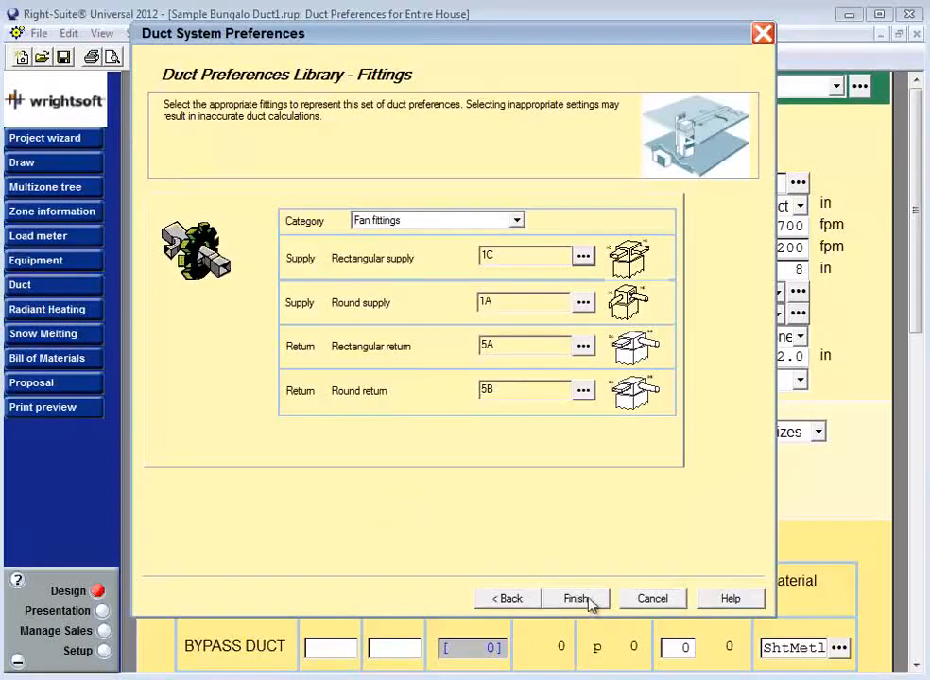
Step: Close the duct system preferences without saving changes and choose Sample Sheet Metal as the entire house's preference set
{"action": "left_click", "coordinate": [626, 599]}
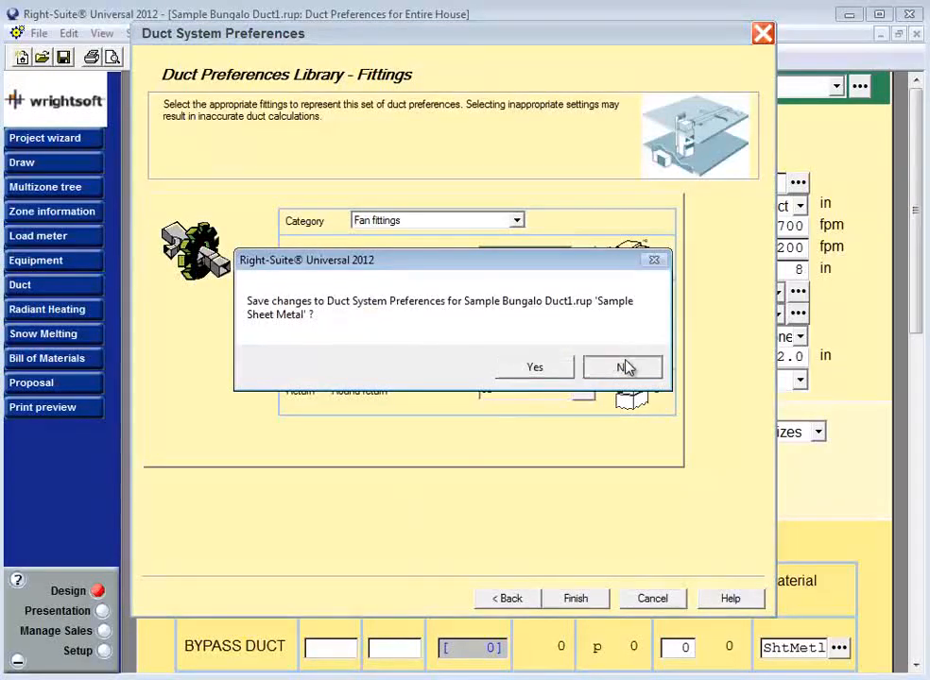
{"action": "left_click", "coordinate": [626, 367]}
{"action": "left_click", "coordinate": [558, 593]}
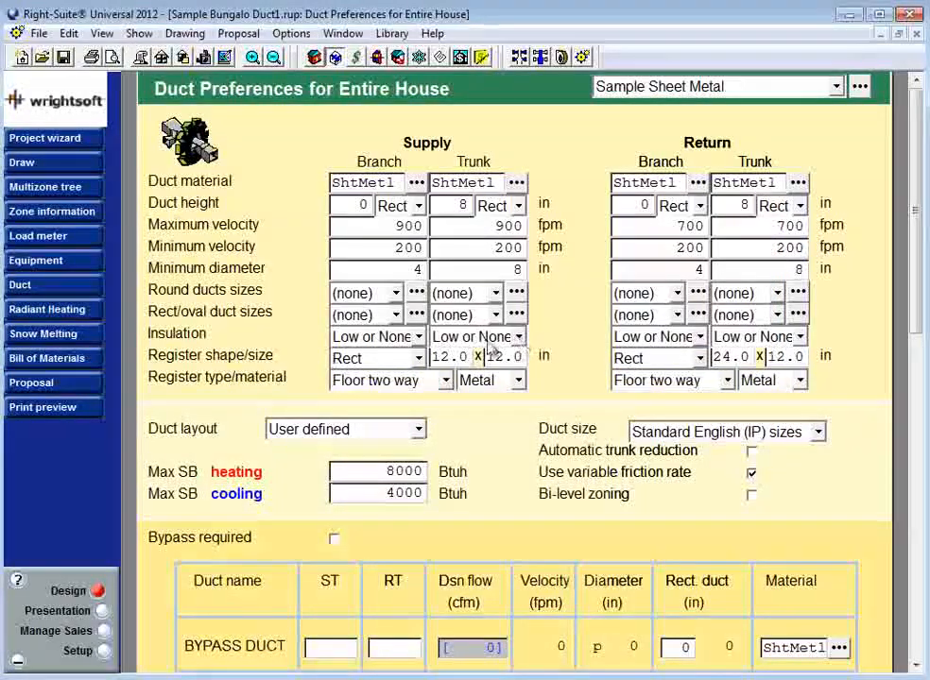
{"action": "left_click", "coordinate": [833, 88]}
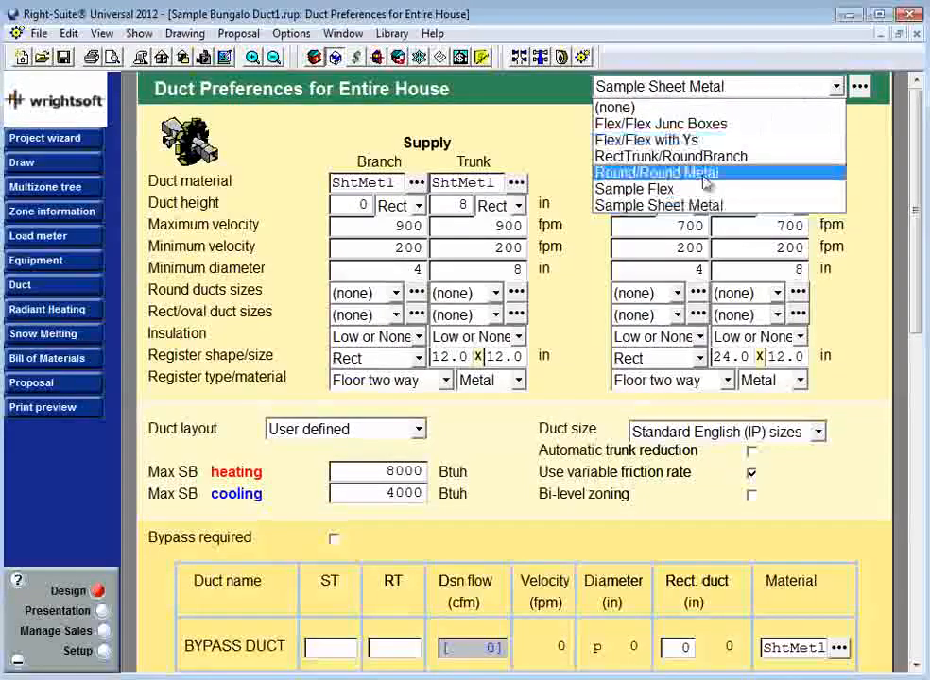
{"action": "left_click", "coordinate": [704, 206]}
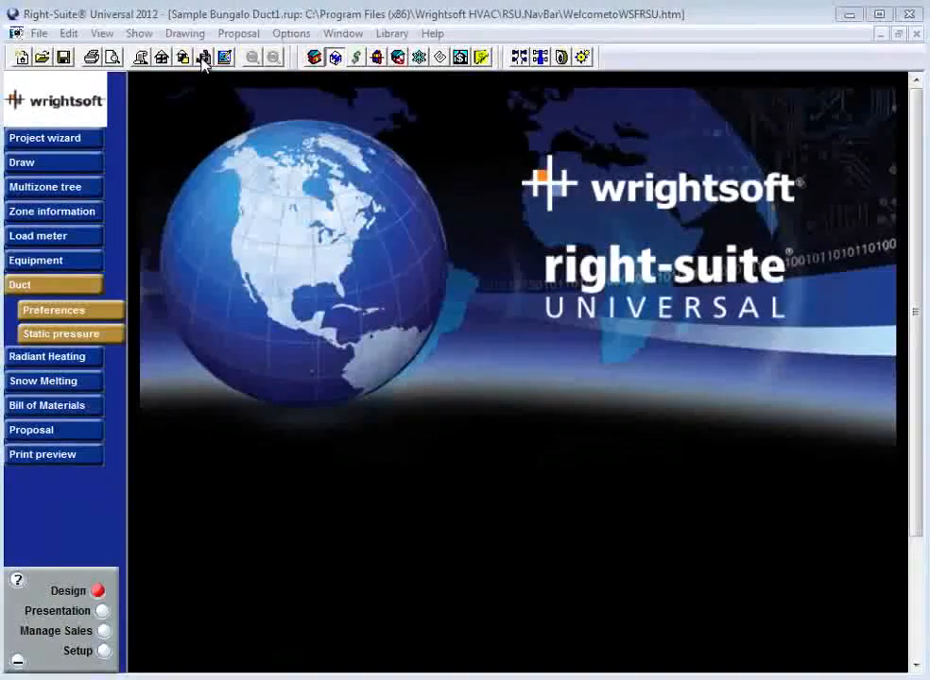
Step: Check the Split ASHP data of the entire house's equipment, then close it without changes
{"action": "left_click", "coordinate": [224, 57]}
{"action": "left_click", "coordinate": [401, 112]}
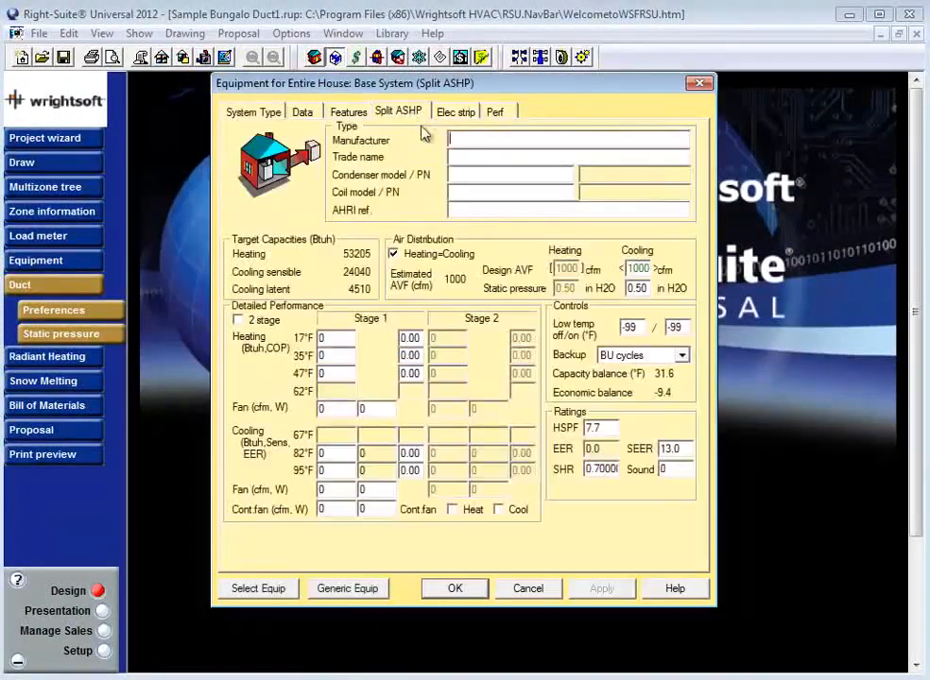
{"action": "left_click", "coordinate": [700, 84]}
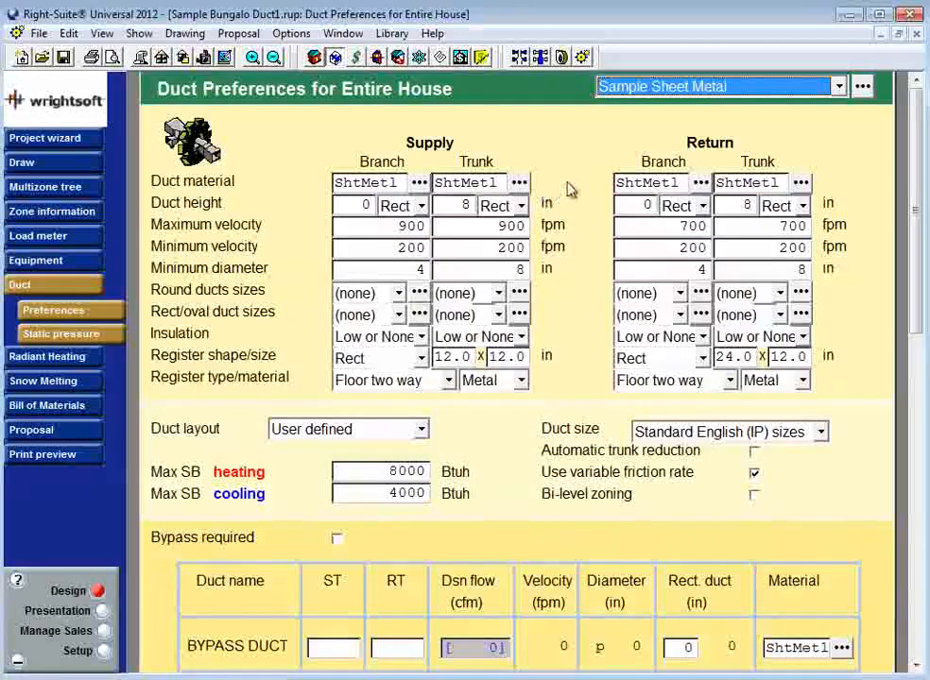
Step: Open the floor plan drawing and show the Ducts and Duct notation layers of Level 1
{"action": "left_click", "coordinate": [224, 58]}
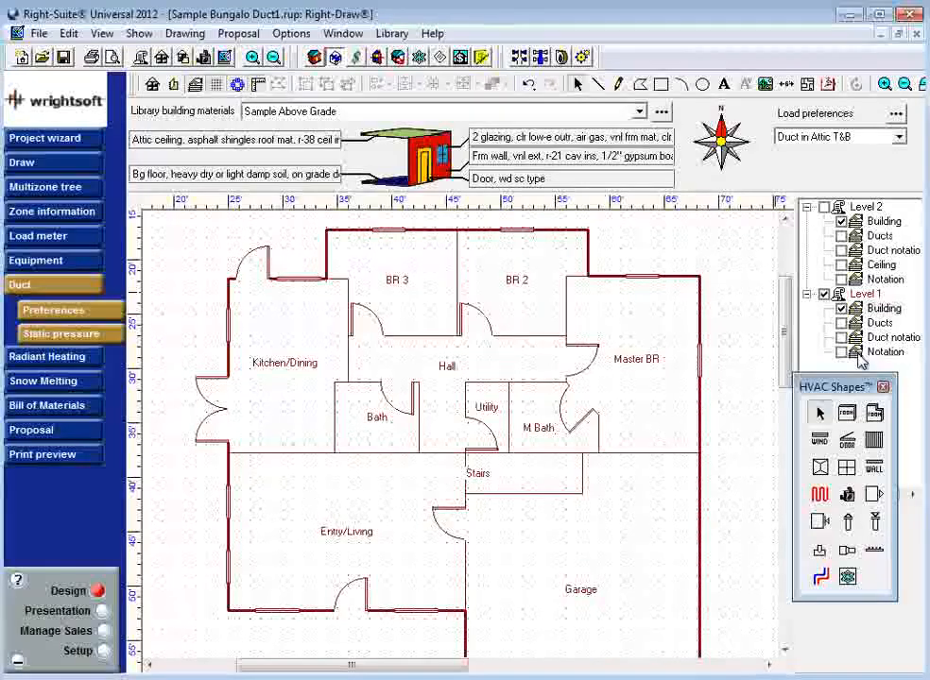
{"action": "left_click", "coordinate": [841, 323]}
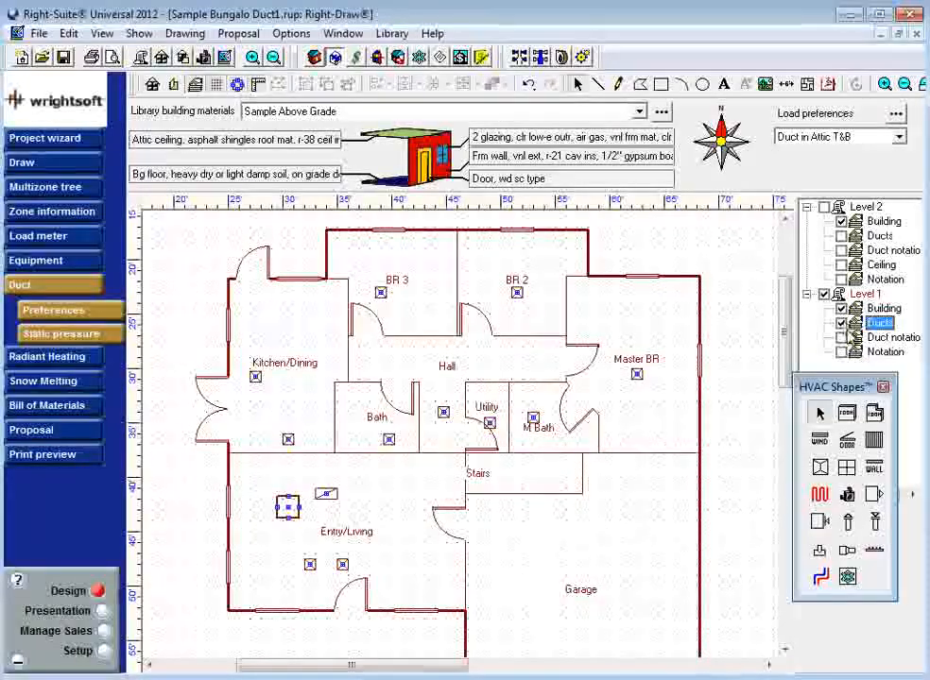
{"action": "left_click", "coordinate": [841, 337]}
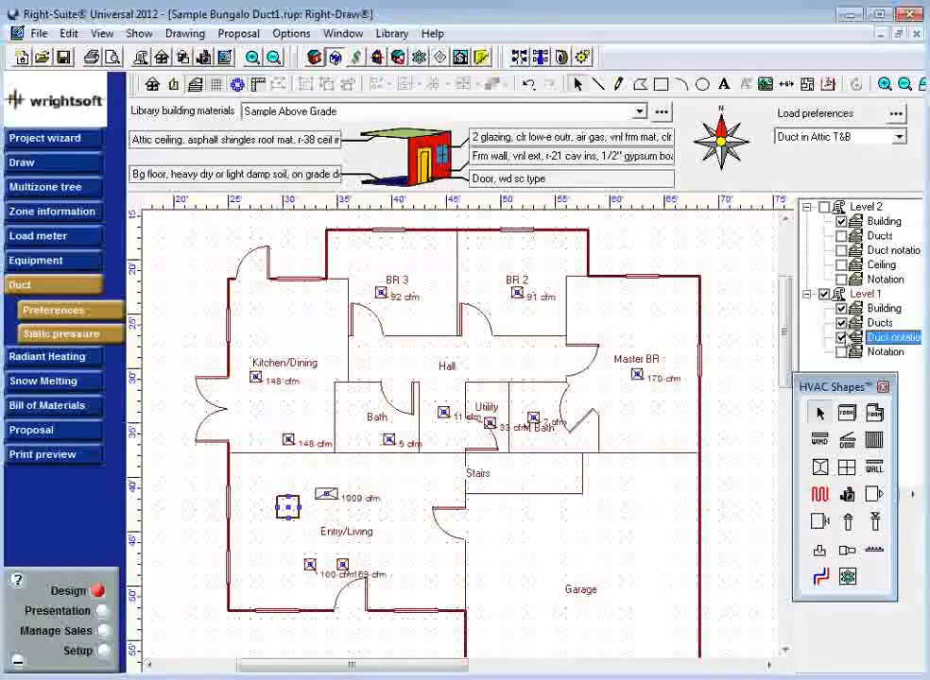
{"action": "left_click", "coordinate": [841, 337]}
{"action": "left_click", "coordinate": [342, 565]}
{"action": "left_click", "coordinate": [841, 337]}
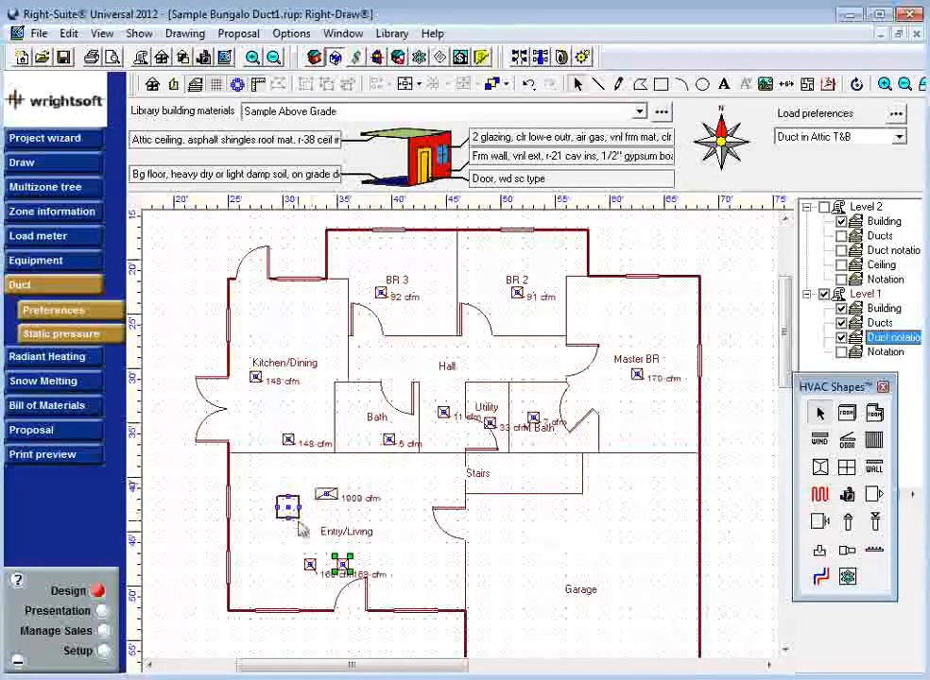
Step: Lock the Level 1 Building layer and test object selection in the Entry/Living and Kitchen/Dining rooms
{"action": "left_click", "coordinate": [882, 309]}
{"action": "right_click", "coordinate": [882, 311]}
{"action": "left_click", "coordinate": [910, 397]}
{"action": "left_click", "coordinate": [305, 457]}
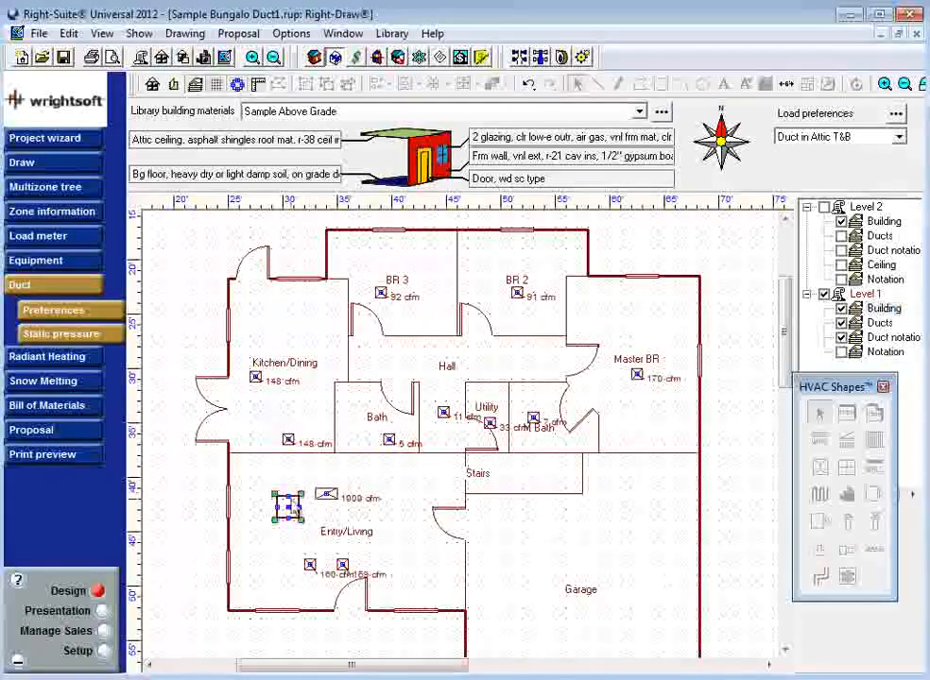
{"action": "left_click", "coordinate": [380, 511]}
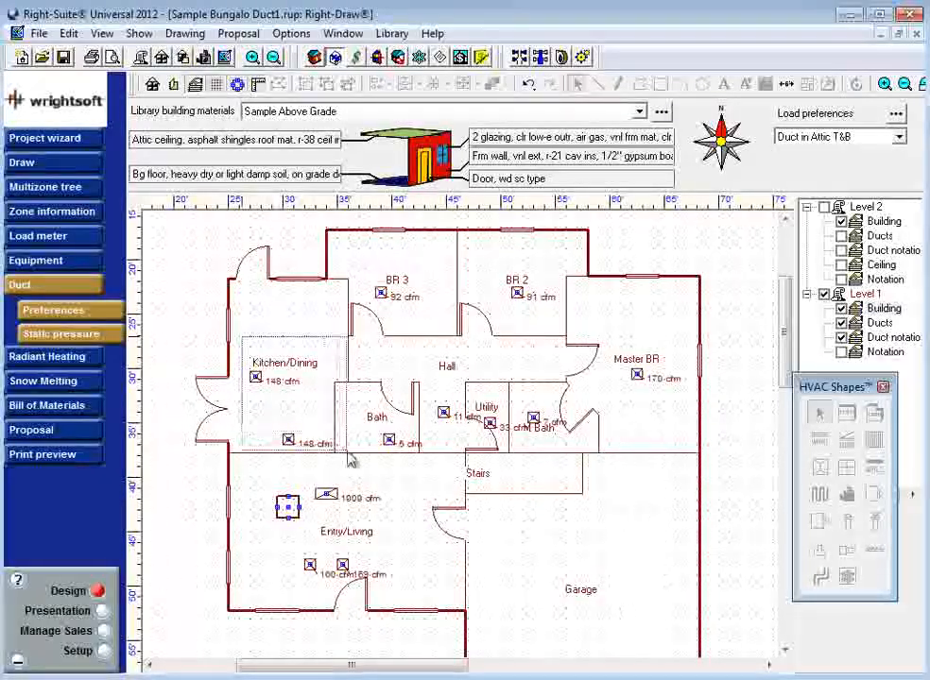
{"action": "left_click_drag", "start_coordinate": [348, 454], "coordinate": [339, 446]}
{"action": "left_click", "coordinate": [359, 285]}
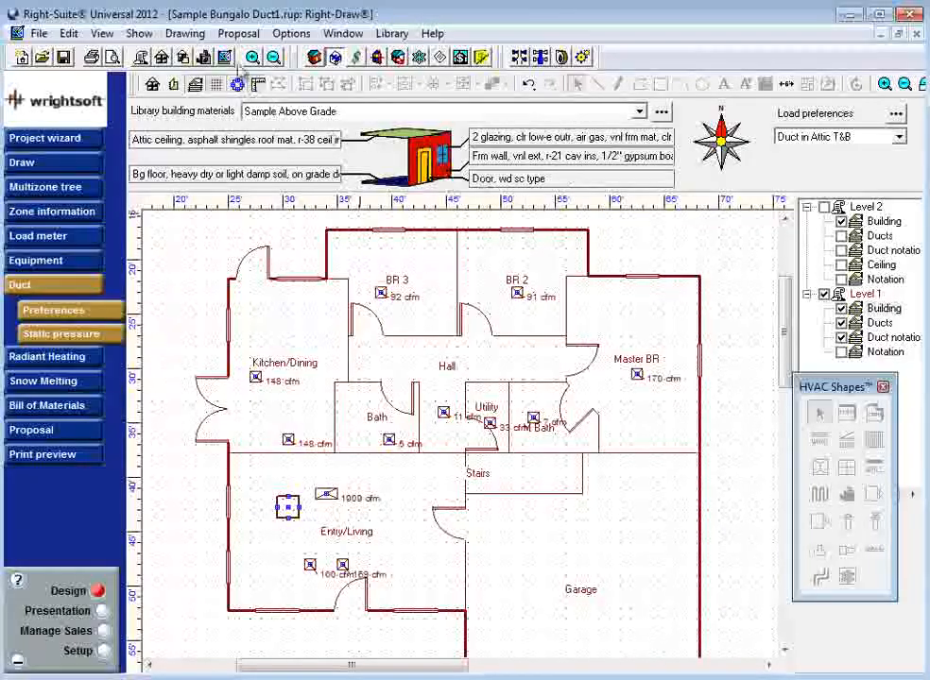
Step: Select the air handler symbol in the Entry/Living room and try shifting it across the floor plan
{"action": "left_click", "coordinate": [253, 58]}
{"action": "middle_click_drag", "start_coordinate": [432, 486], "coordinate": [631, 290]}
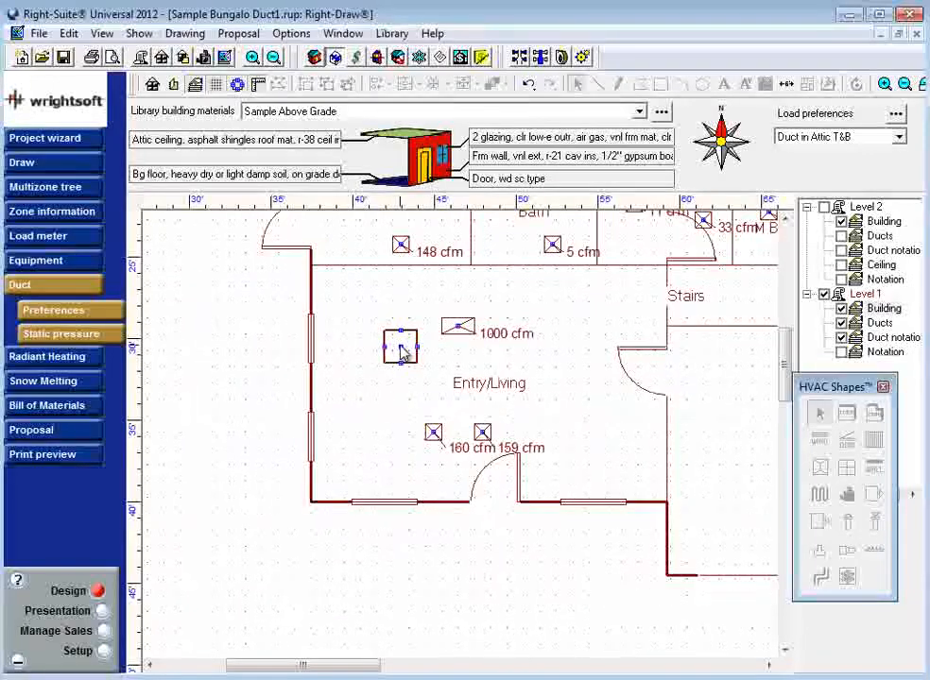
{"action": "left_click", "coordinate": [402, 351]}
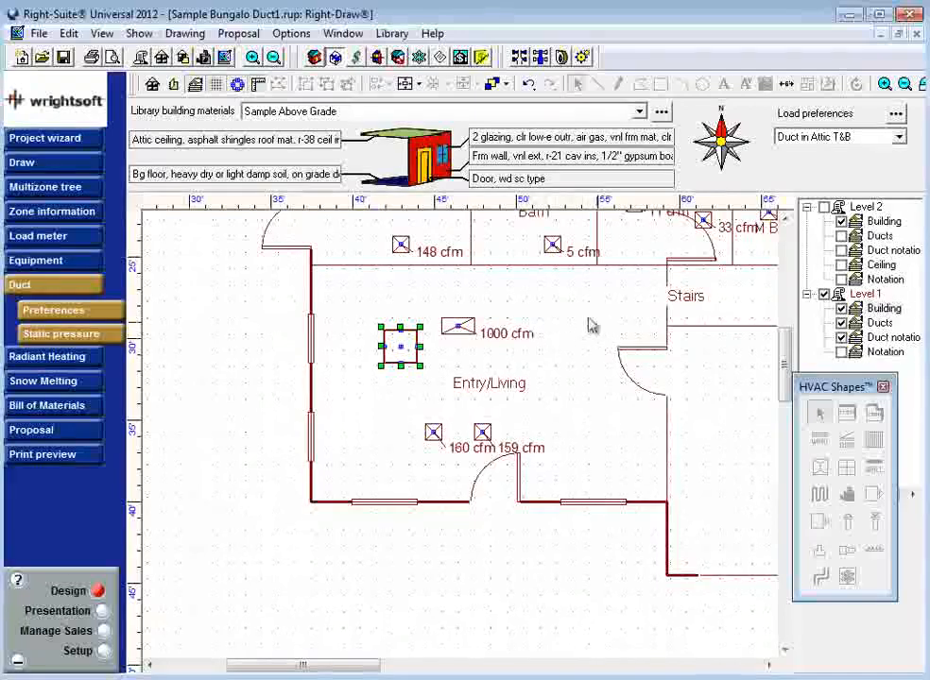
{"action": "left_click", "coordinate": [273, 57]}
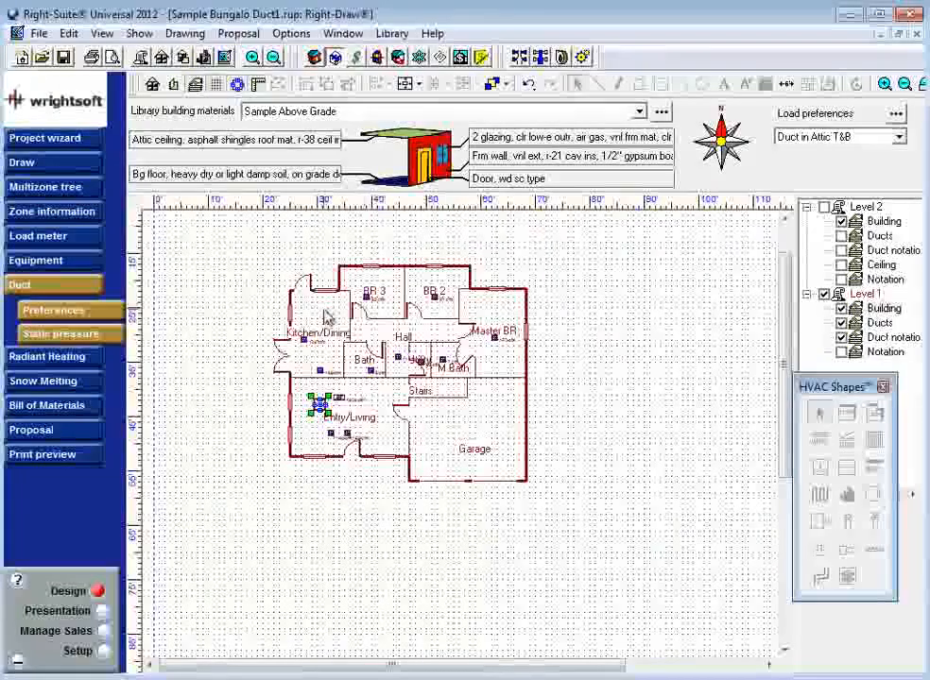
{"action": "middle_click_drag", "start_coordinate": [243, 257], "coordinate": [236, 304]}
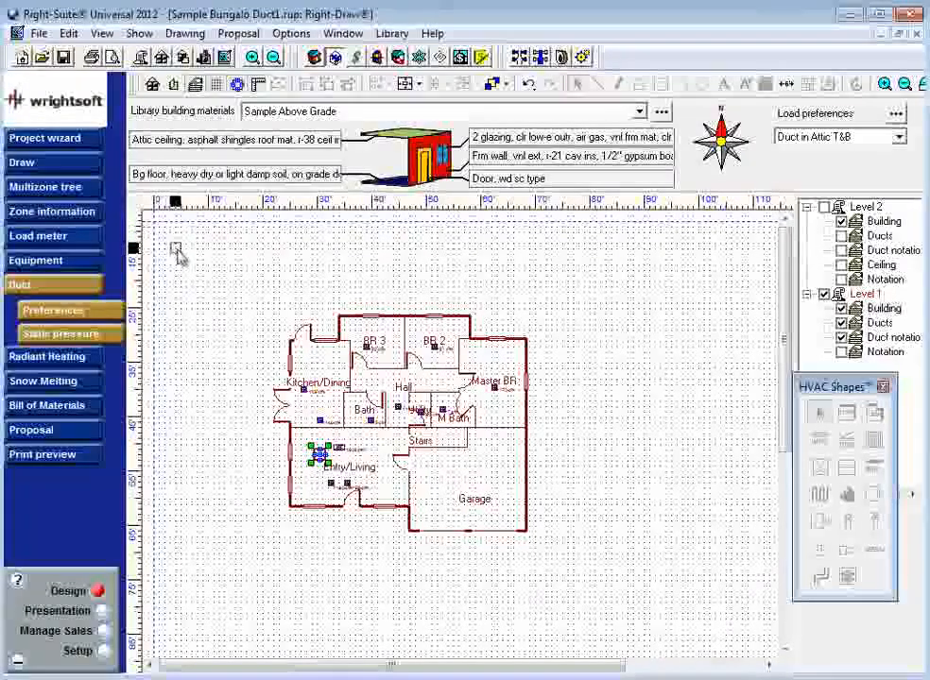
{"action": "left_click_drag", "start_coordinate": [252, 331], "coordinate": [315, 462]}
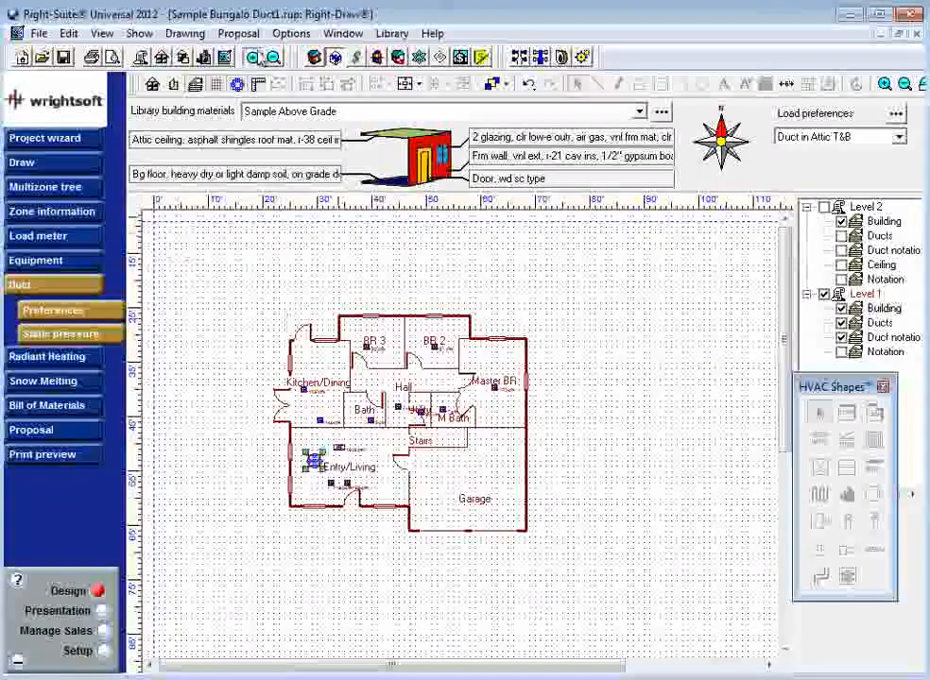
{"action": "scroll", "coordinate": [397, 427], "scroll_direction": "up", "scroll_amount": 1}
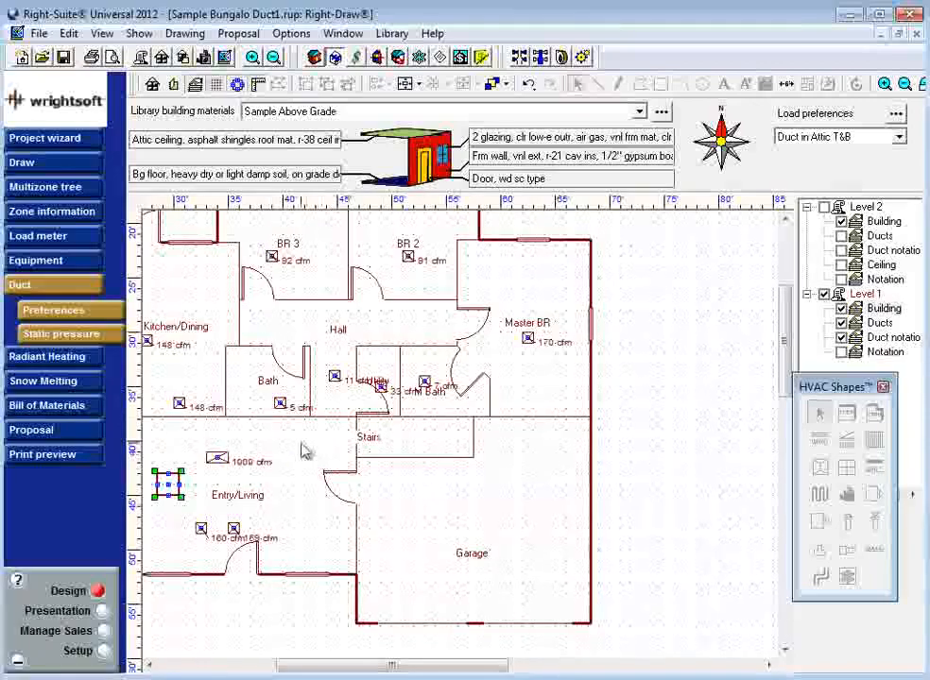
{"action": "middle_click_drag", "start_coordinate": [301, 445], "coordinate": [383, 410]}
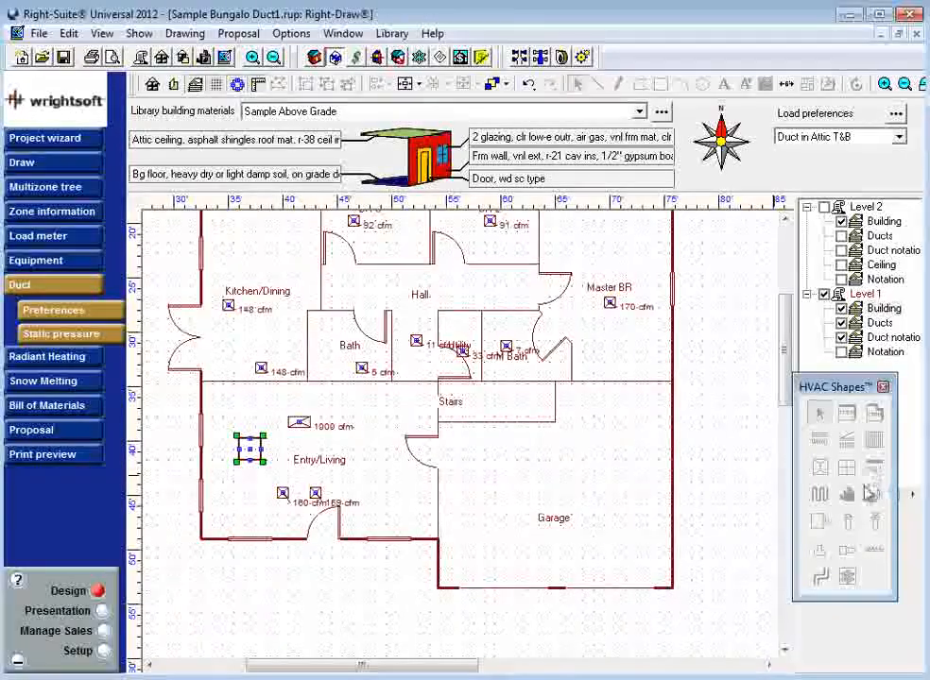
Step: Make the Level 1 Ducts layer active and check the entire house's Split ASHP equipment data, closing it without changes
{"action": "left_click", "coordinate": [880, 323]}
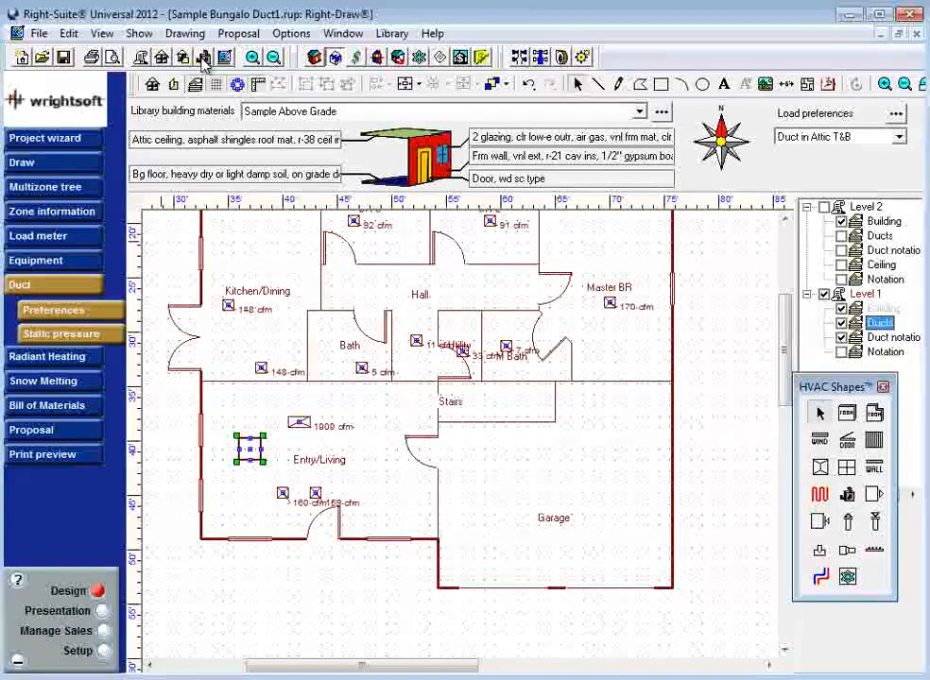
{"action": "left_click", "coordinate": [379, 58]}
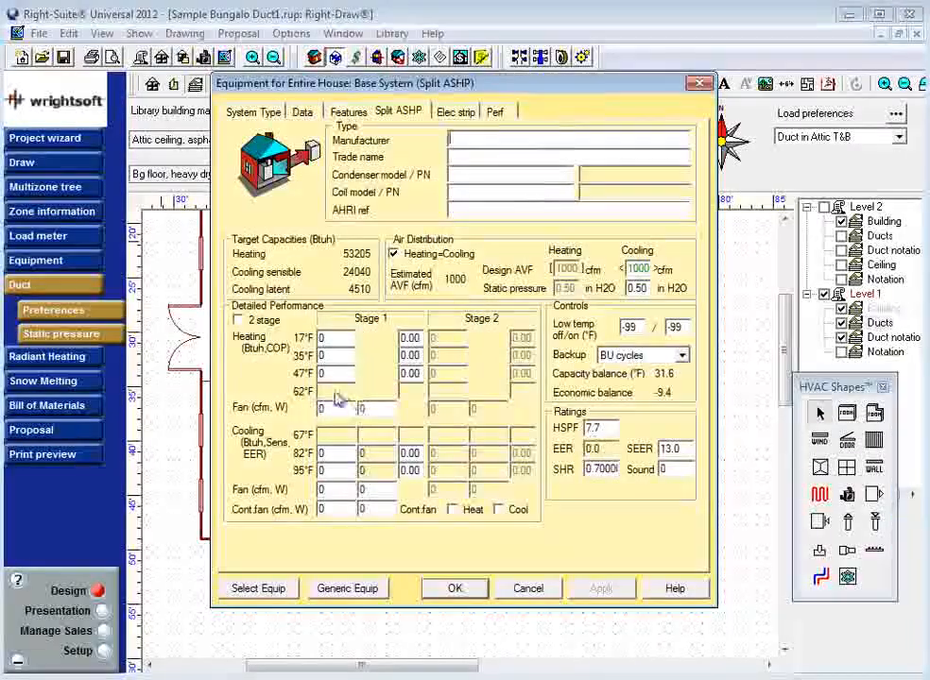
{"action": "left_click", "coordinate": [534, 589]}
{"action": "left_click", "coordinate": [561, 58]}
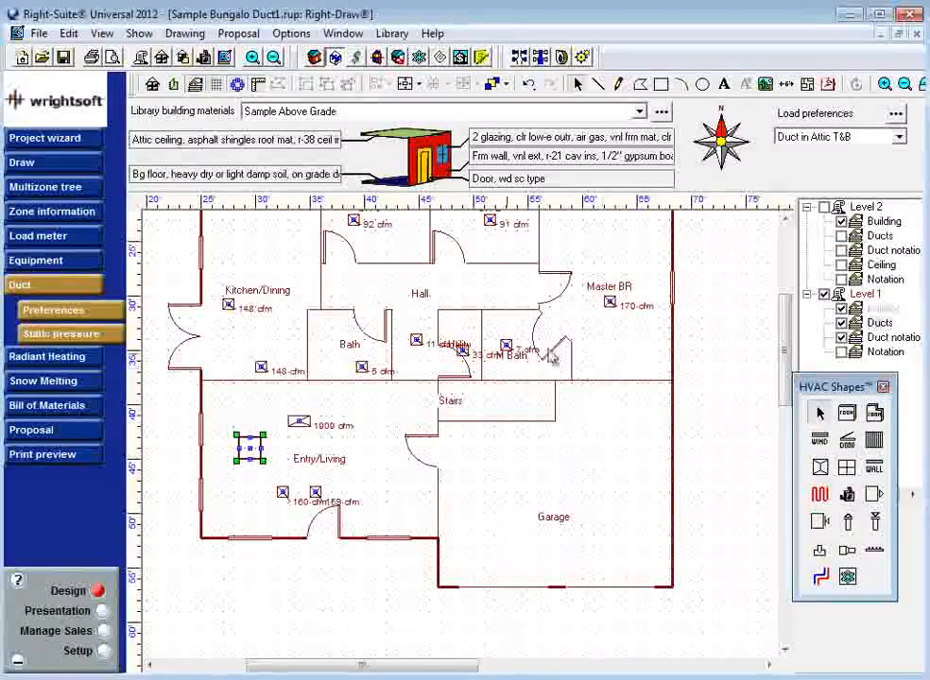
Step: Move the air handler from Entry/Living into the Hall beside the room label, try stretching it wider and return it to nearly square
{"action": "mouse_move", "coordinate": [784, 312]}
{"action": "left_mouse_down"}
{"action": "mouse_move", "coordinate": [789, 248]}
{"action": "mouse_move", "coordinate": [791, 312]}
{"action": "left_mouse_up"}
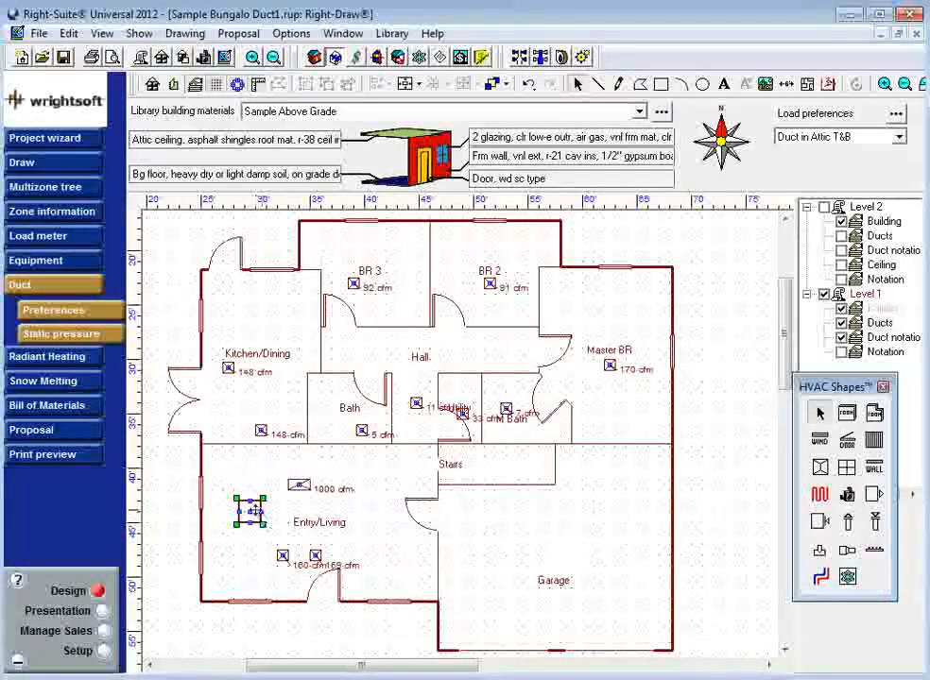
{"action": "left_click_drag", "start_coordinate": [250, 512], "coordinate": [455, 368]}
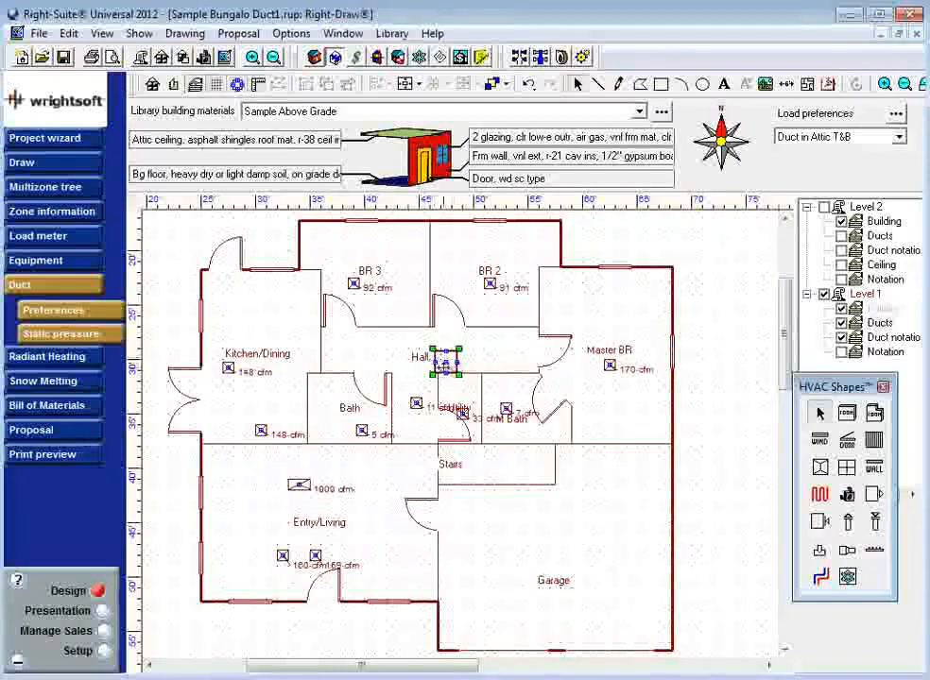
{"action": "left_click_drag", "start_coordinate": [456, 374], "coordinate": [486, 380]}
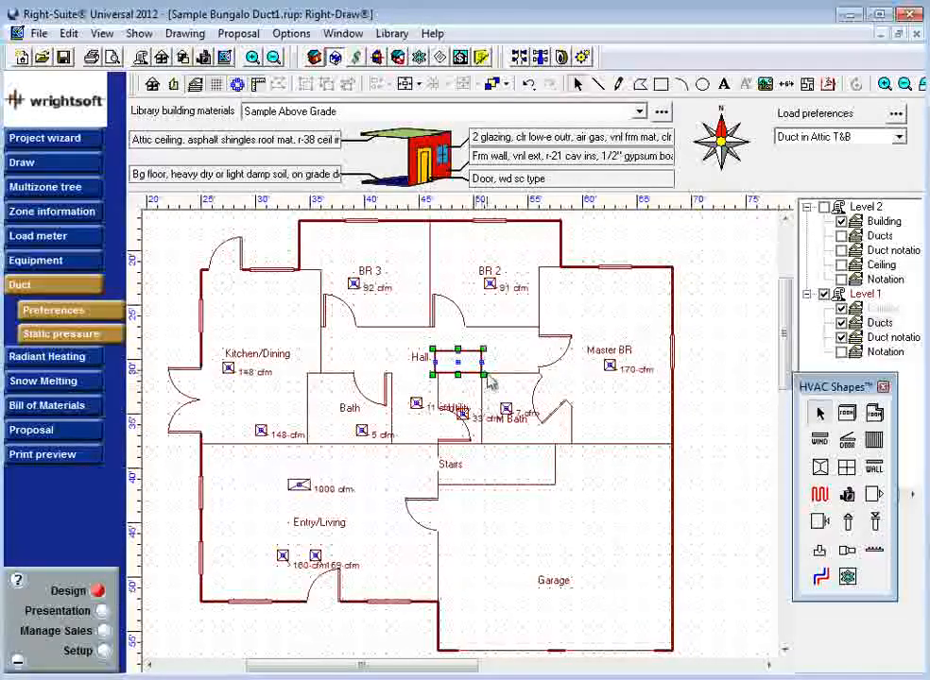
{"action": "left_click_drag", "start_coordinate": [483, 375], "coordinate": [462, 376]}
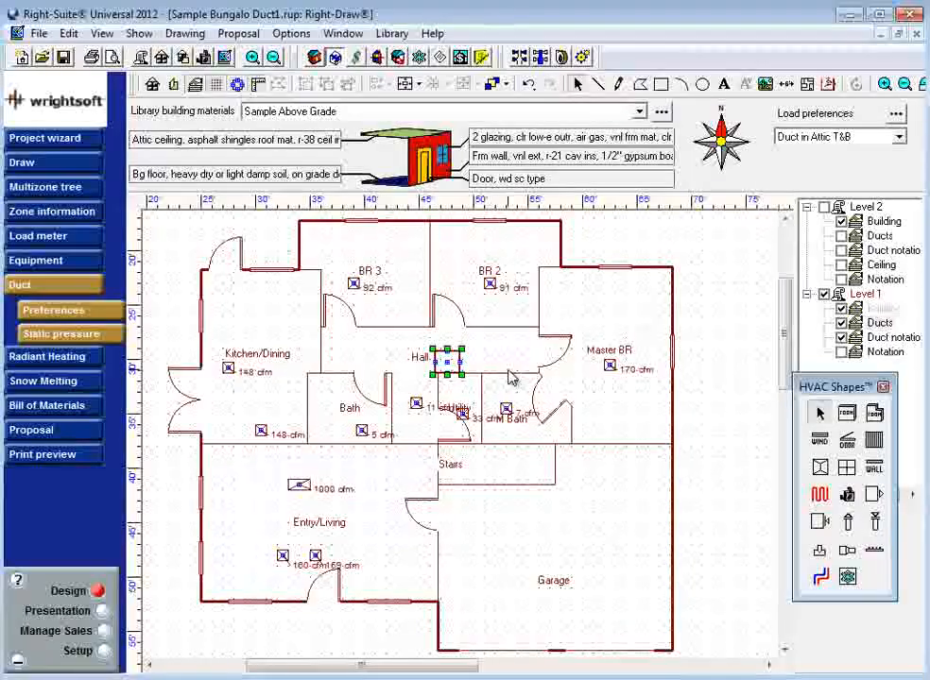
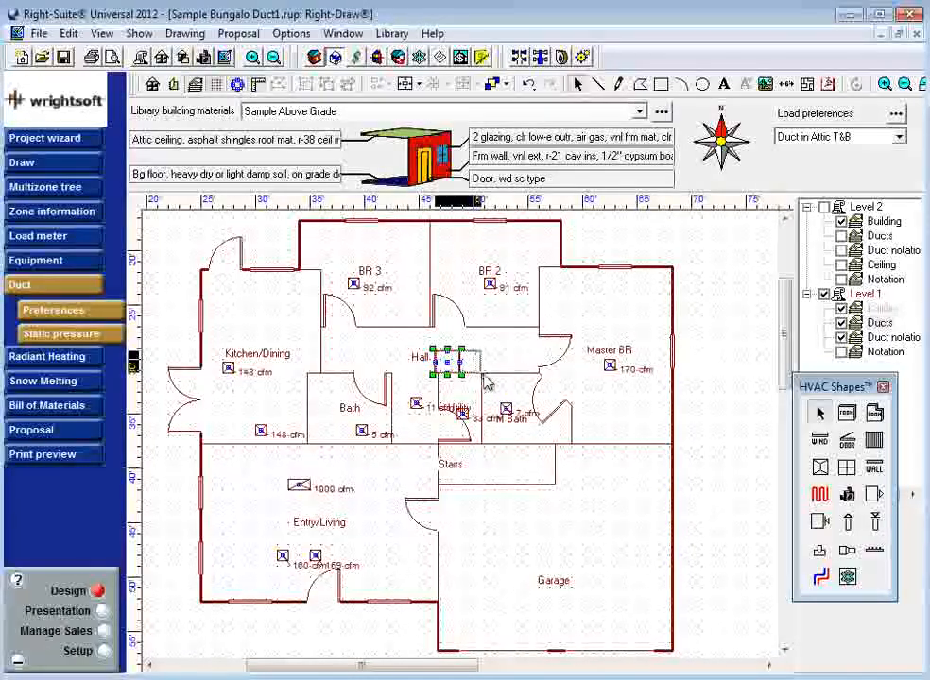
{"action": "left_click_drag", "start_coordinate": [484, 375], "coordinate": [461, 376]}
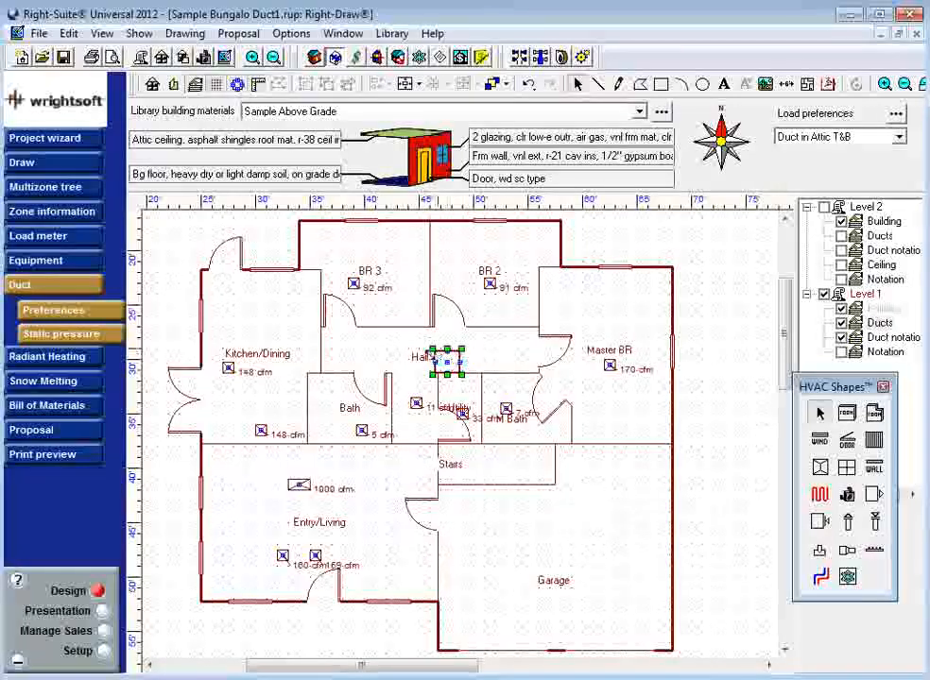
Step: Examine the air handler's general properties, including its sheet options, zone name, supply and return system colors, and hi velocity setting
{"action": "double_click", "coordinate": [450, 368]}
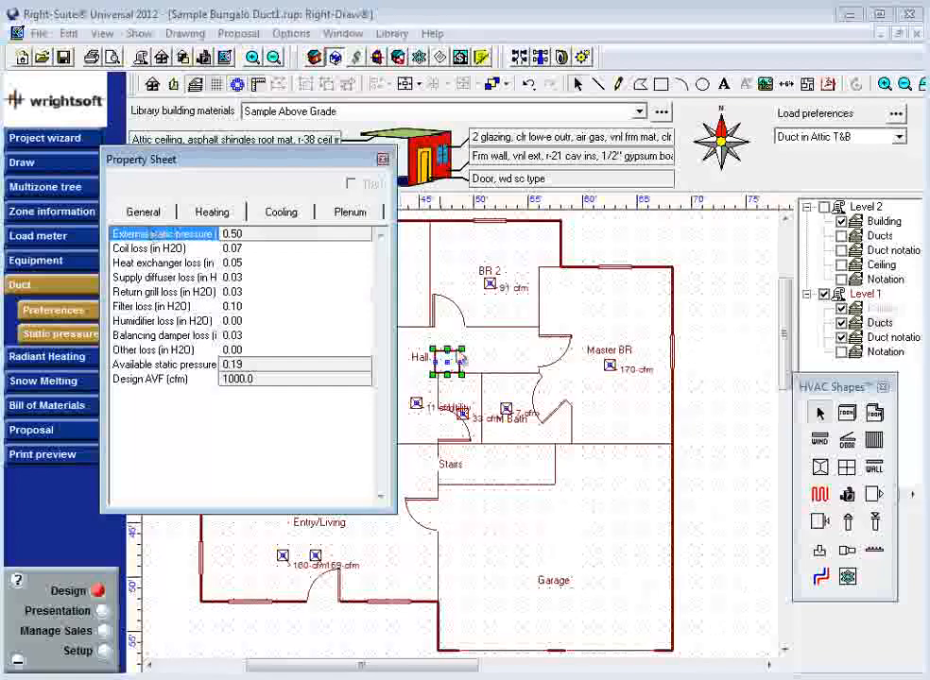
{"action": "left_click", "coordinate": [144, 211]}
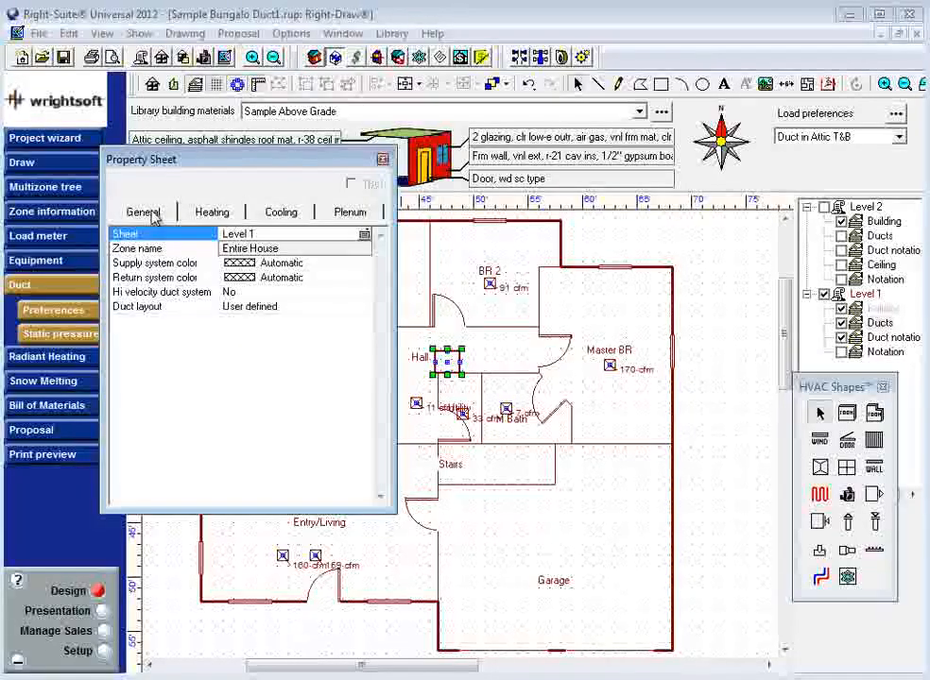
{"action": "left_click", "coordinate": [270, 241]}
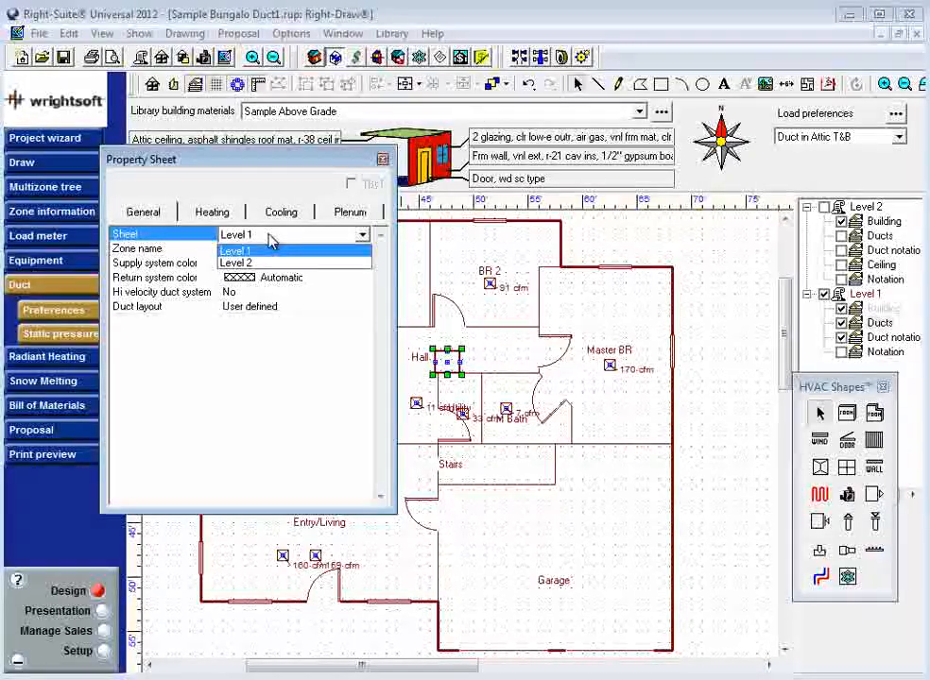
{"action": "left_click", "coordinate": [215, 247]}
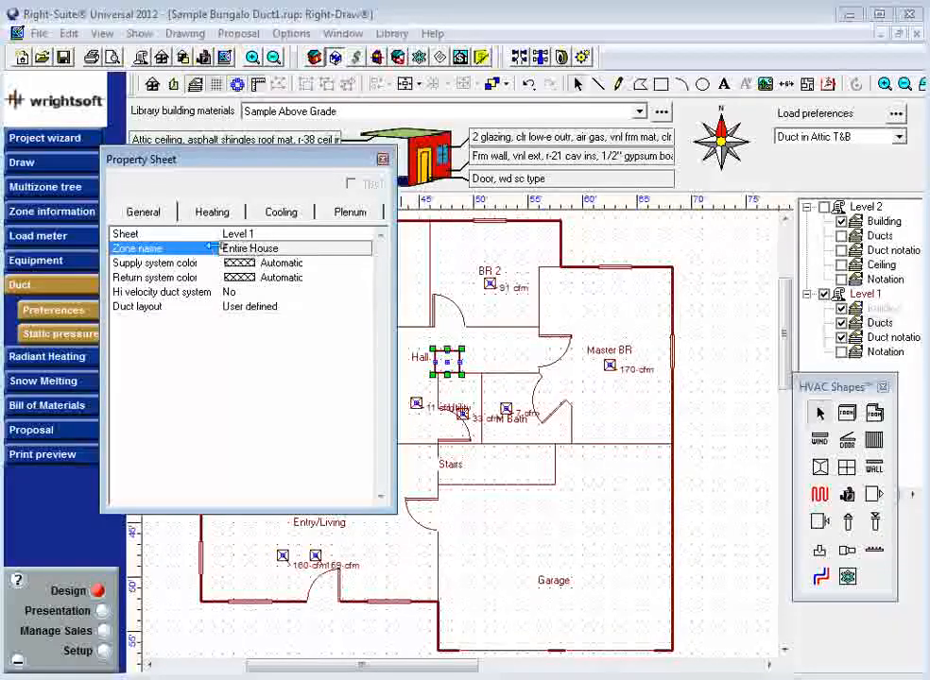
{"action": "left_click", "coordinate": [185, 265]}
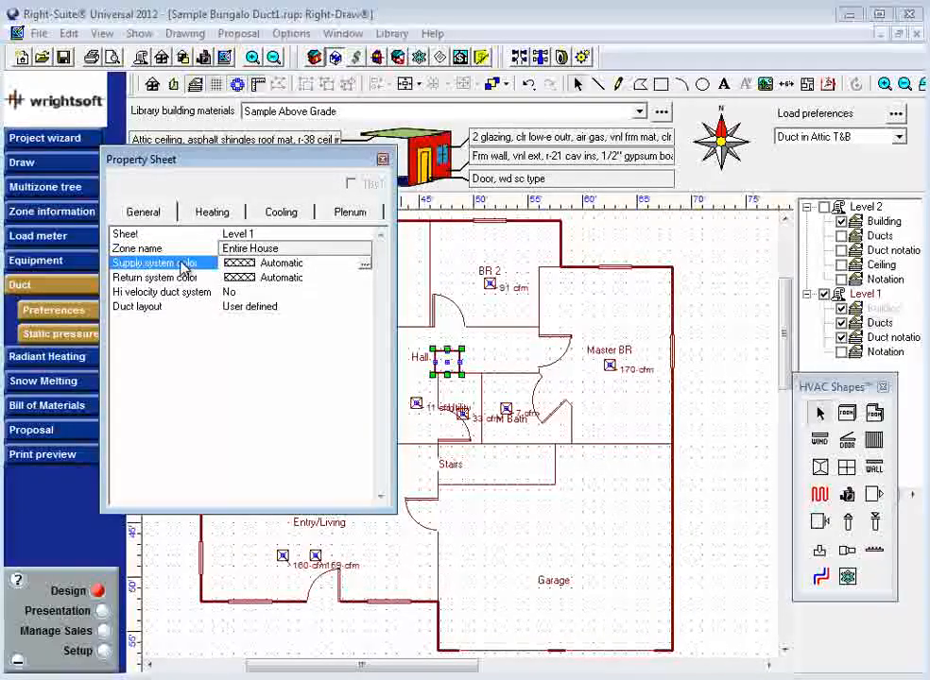
{"action": "left_click", "coordinate": [178, 279]}
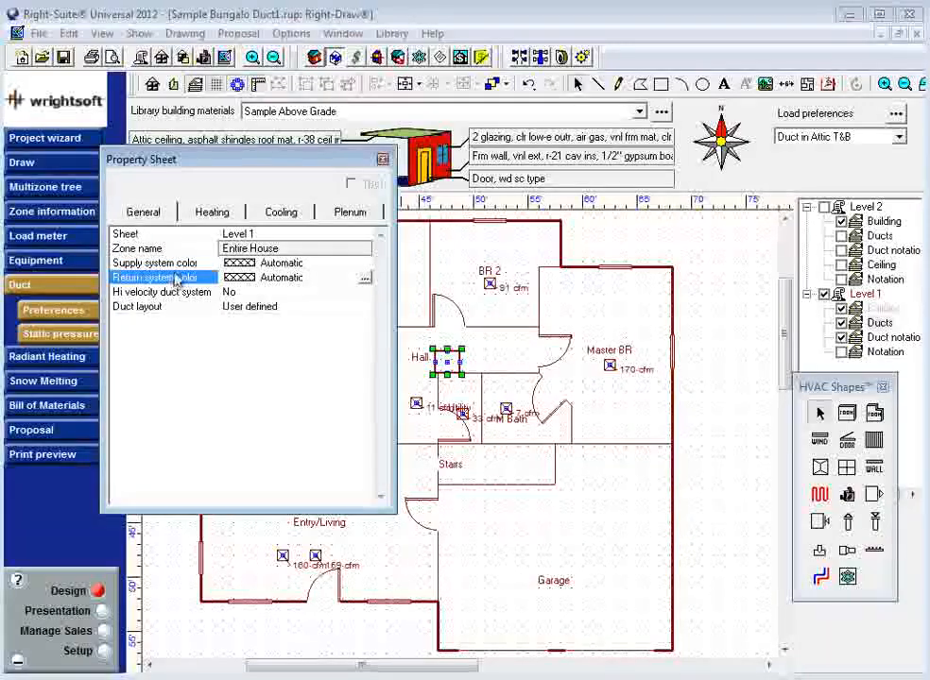
{"action": "left_click", "coordinate": [179, 264]}
{"action": "left_click", "coordinate": [177, 275]}
{"action": "left_click", "coordinate": [174, 266]}
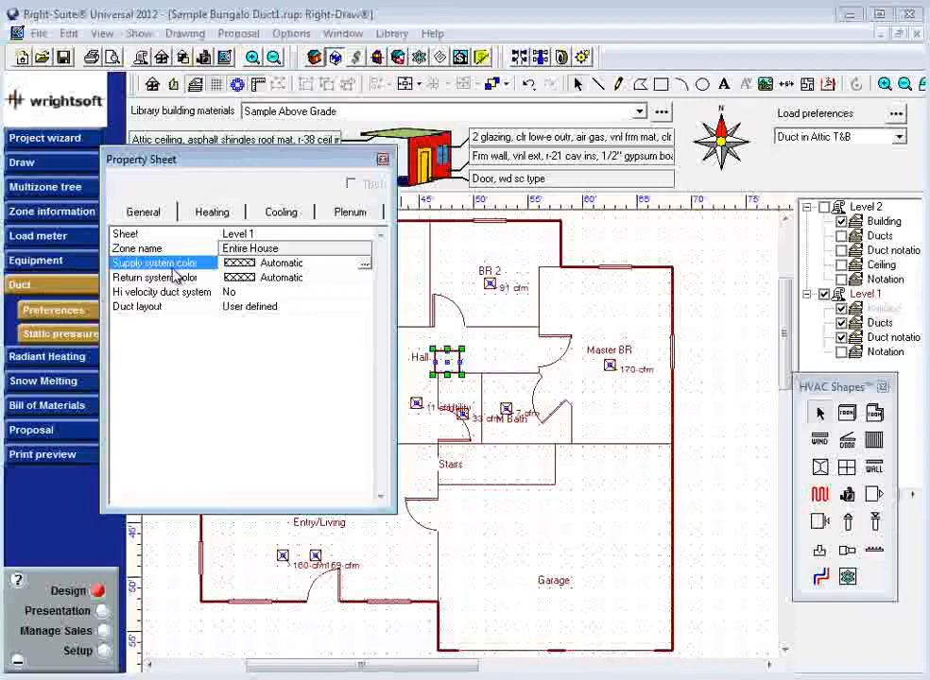
{"action": "left_click", "coordinate": [170, 292]}
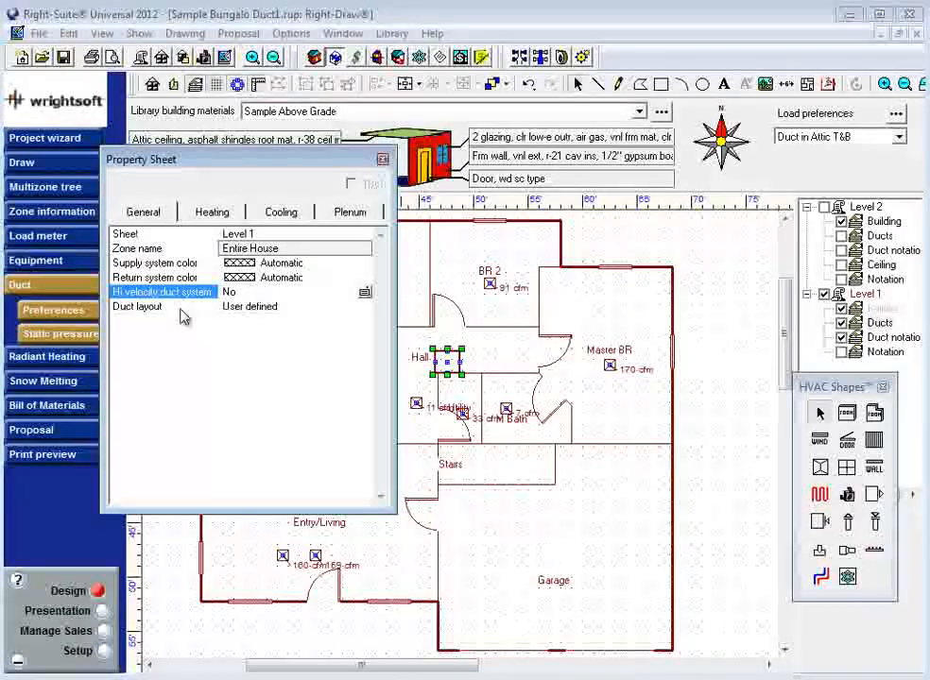
Step: Choose User defined as the air handler's duct layout
{"action": "left_click", "coordinate": [183, 308]}
{"action": "left_click", "coordinate": [263, 307]}
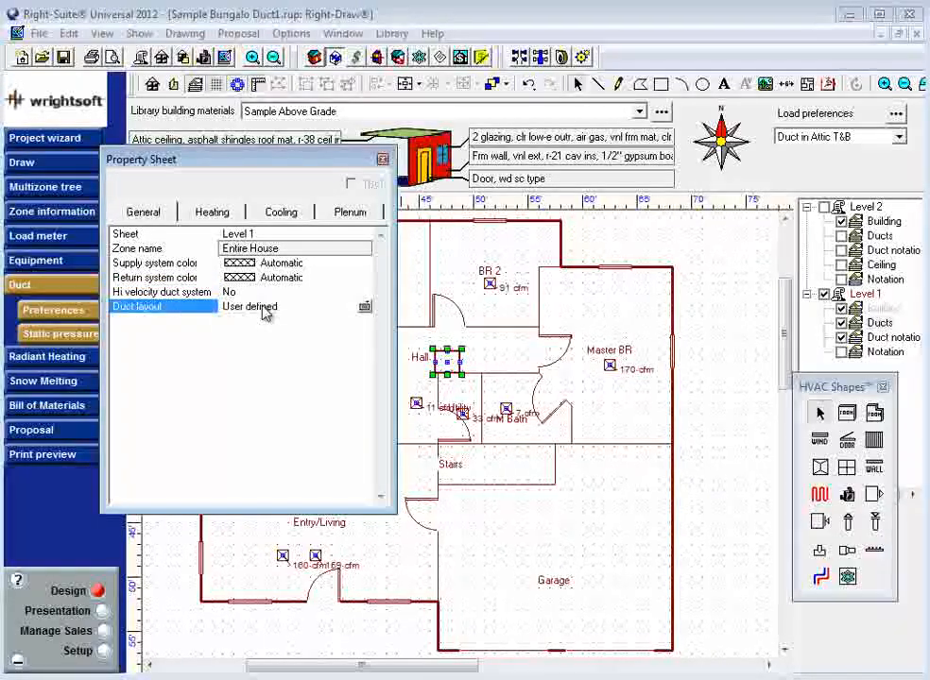
{"action": "left_click", "coordinate": [264, 310]}
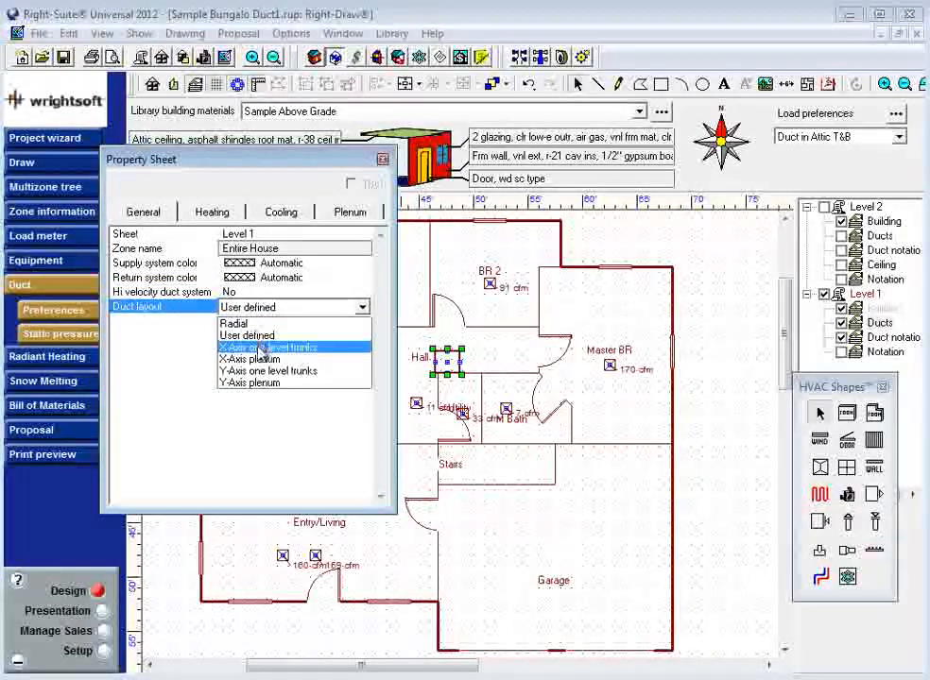
{"action": "left_click", "coordinate": [246, 336]}
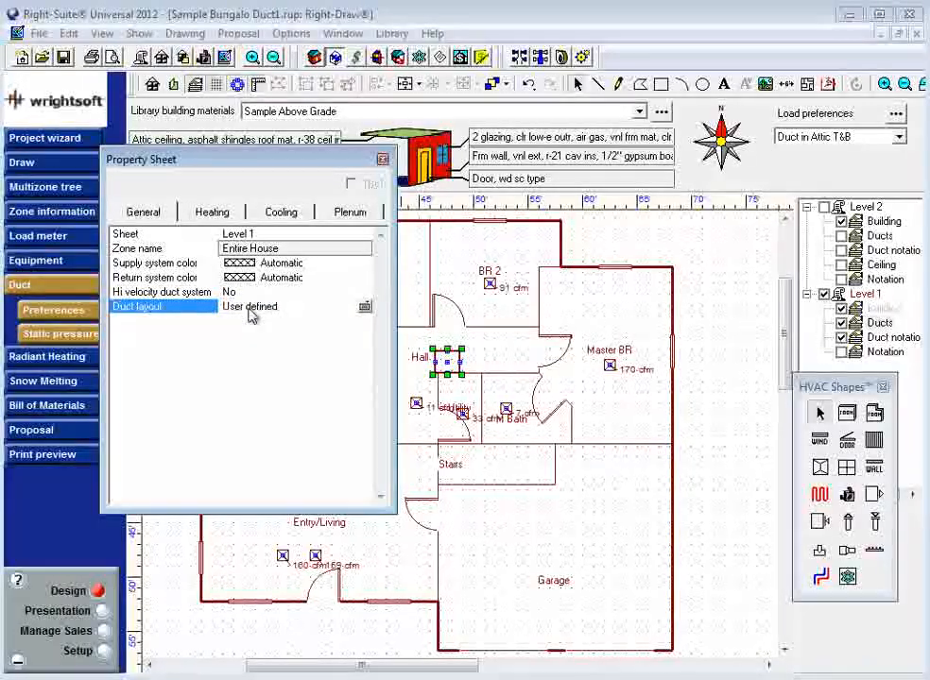
Step: Review the air handler's heating static pressure losses and its supply plenum height and length settings
{"action": "left_click", "coordinate": [210, 212]}
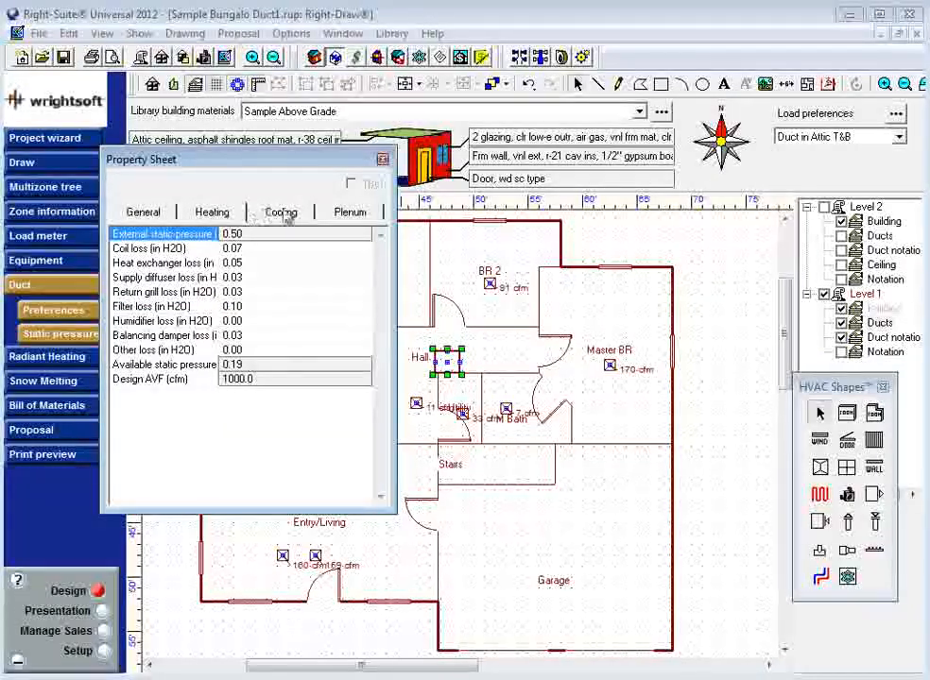
{"action": "left_click", "coordinate": [351, 212]}
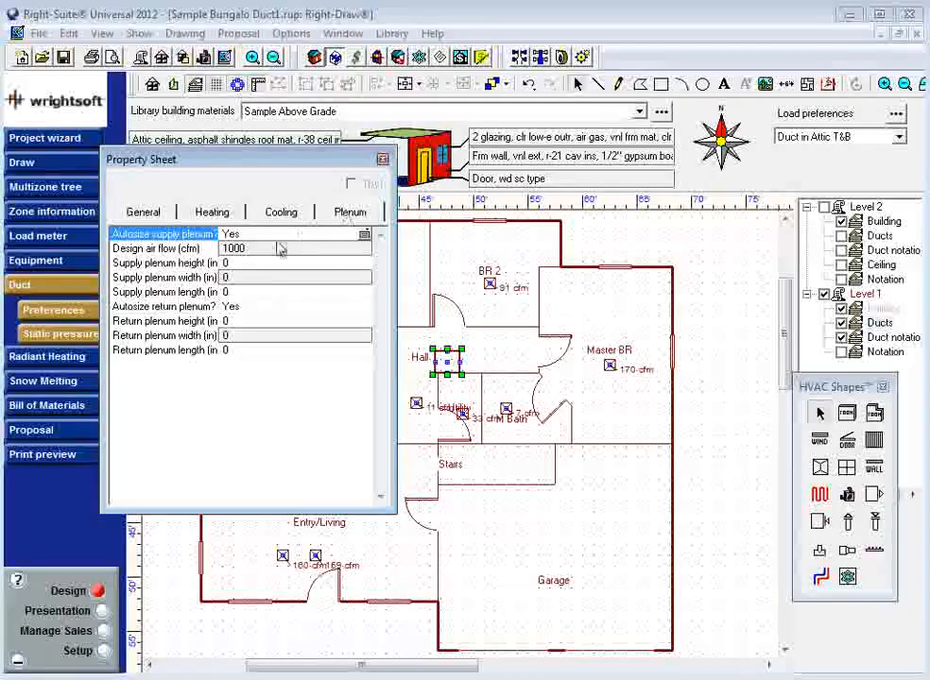
{"action": "left_click", "coordinate": [239, 265]}
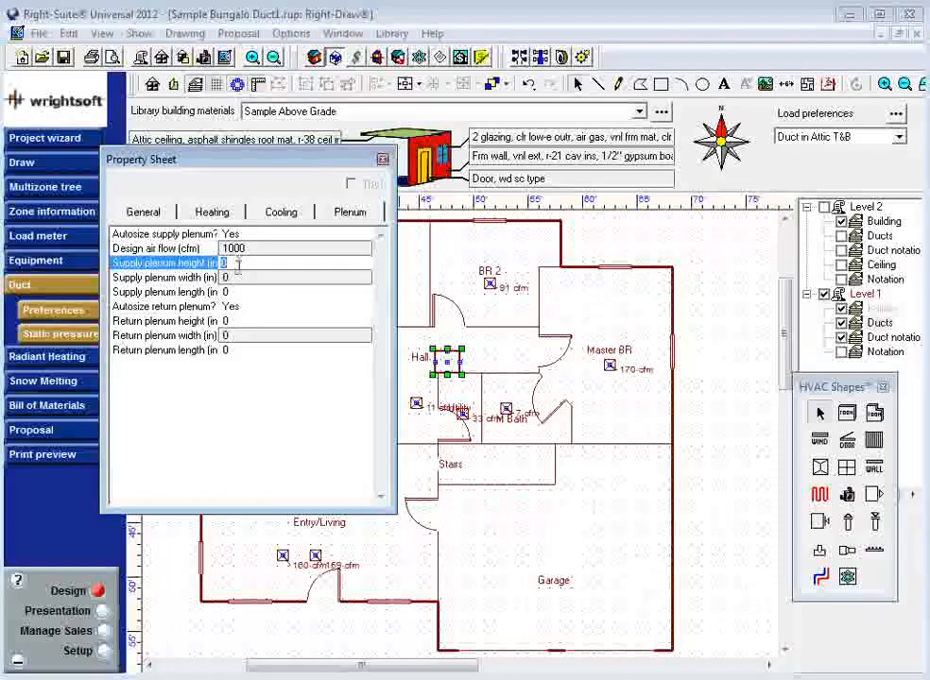
{"action": "left_click", "coordinate": [227, 292]}
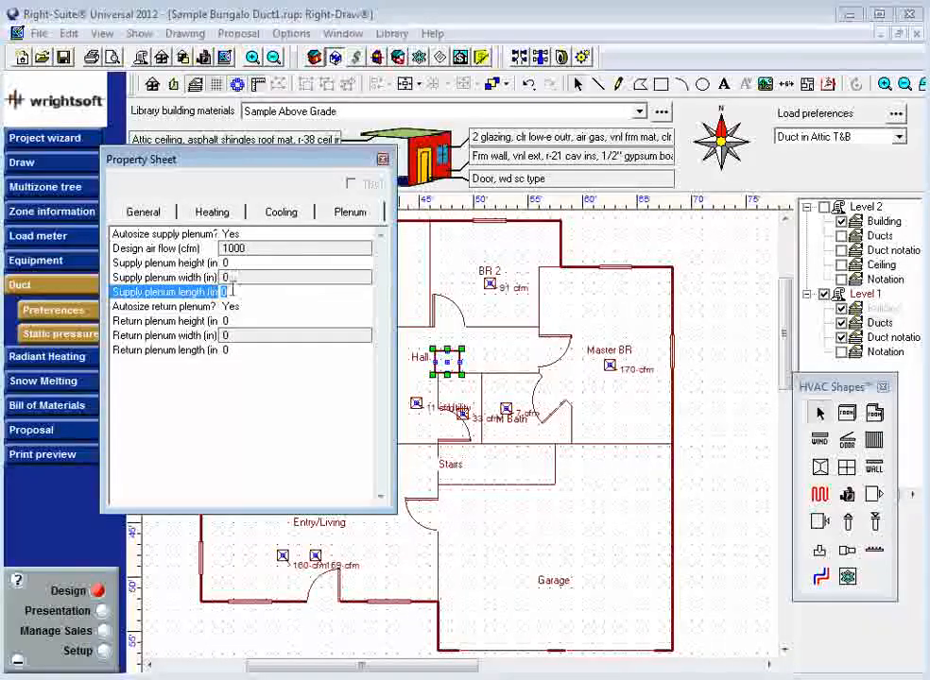
Step: Nudge the air handler up within the Hall and move the Entry/Living supply registers, 160 cfm beside the west wall, 159 cfm at the front window
{"action": "left_click", "coordinate": [446, 362]}
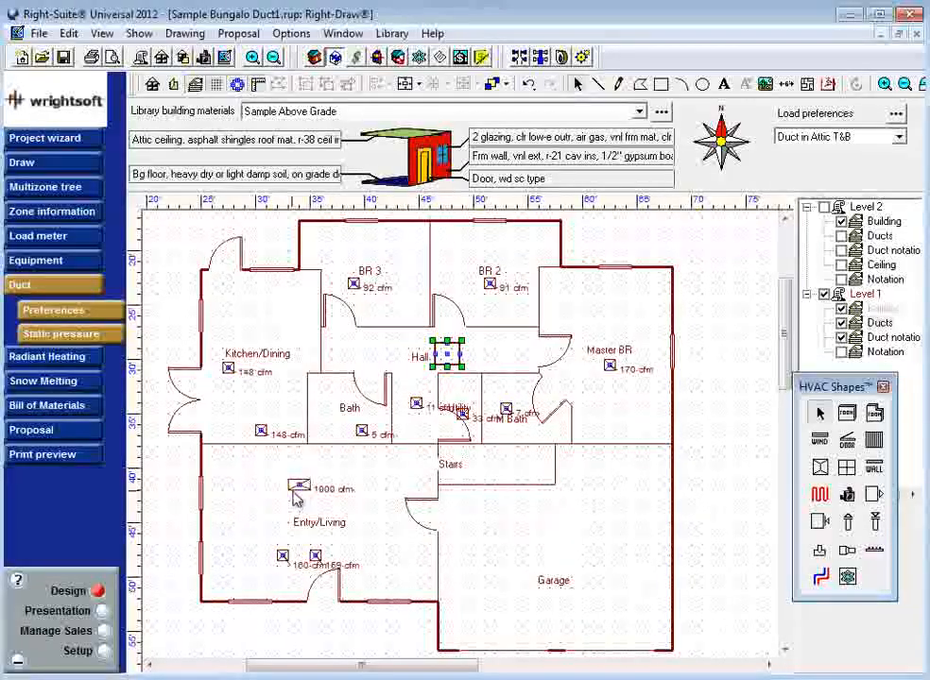
{"action": "left_click", "coordinate": [282, 555]}
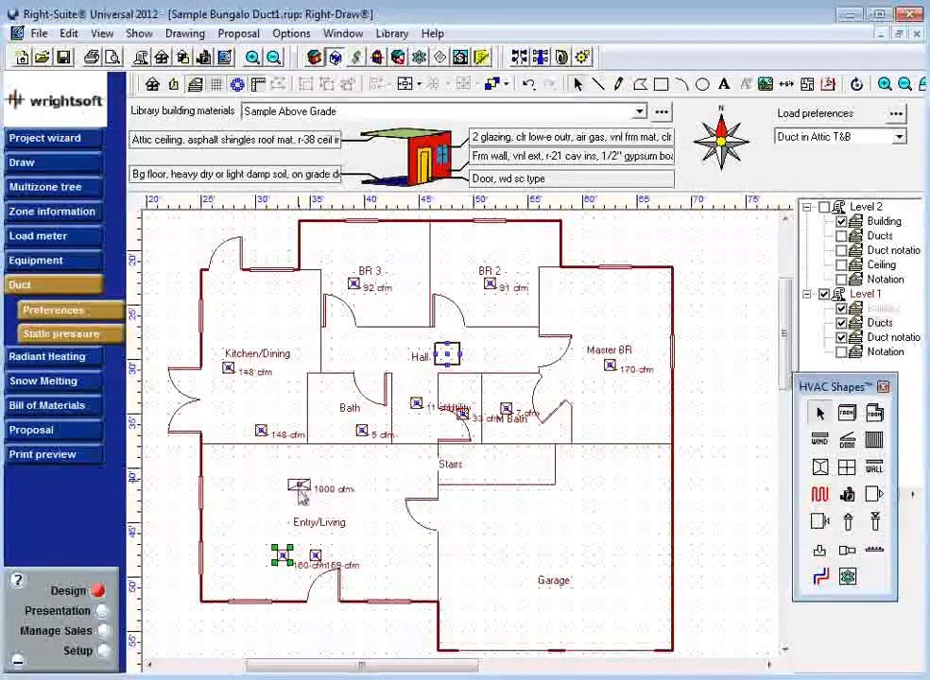
{"action": "left_click_drag", "start_coordinate": [284, 563], "coordinate": [228, 500]}
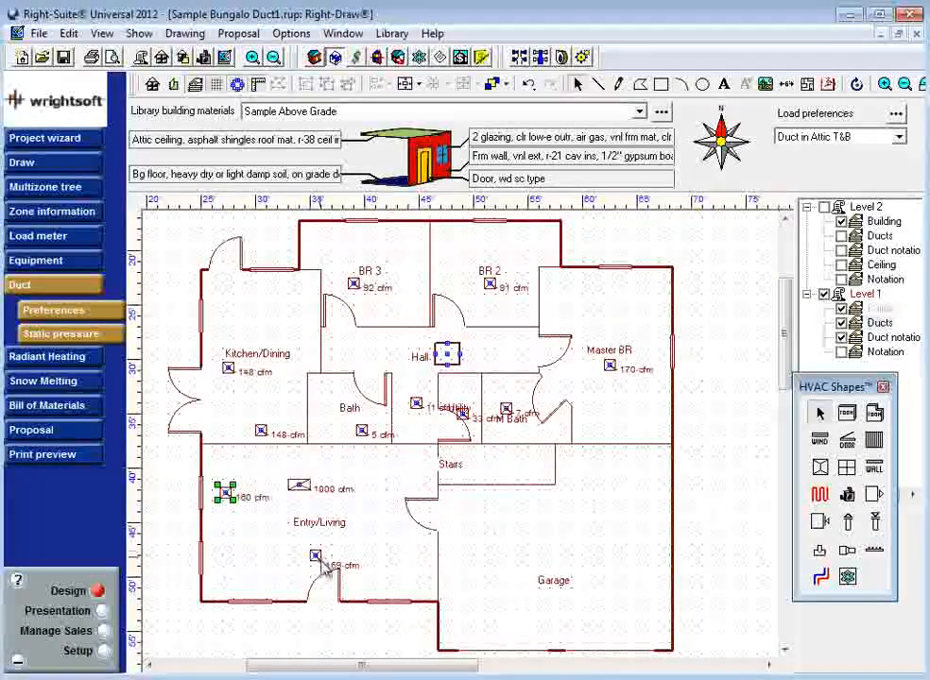
{"action": "left_click_drag", "start_coordinate": [319, 564], "coordinate": [266, 593]}
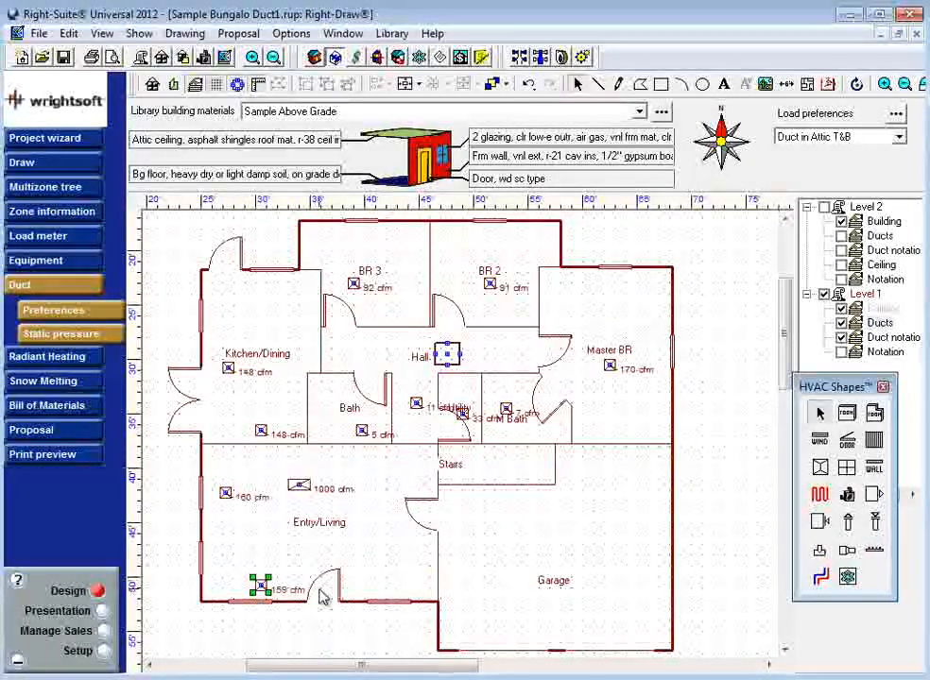
Step: Open the register details of the Entry/Living supply register beside the west wall, keeping the register in view on the plan
{"action": "double_click", "coordinate": [224, 494]}
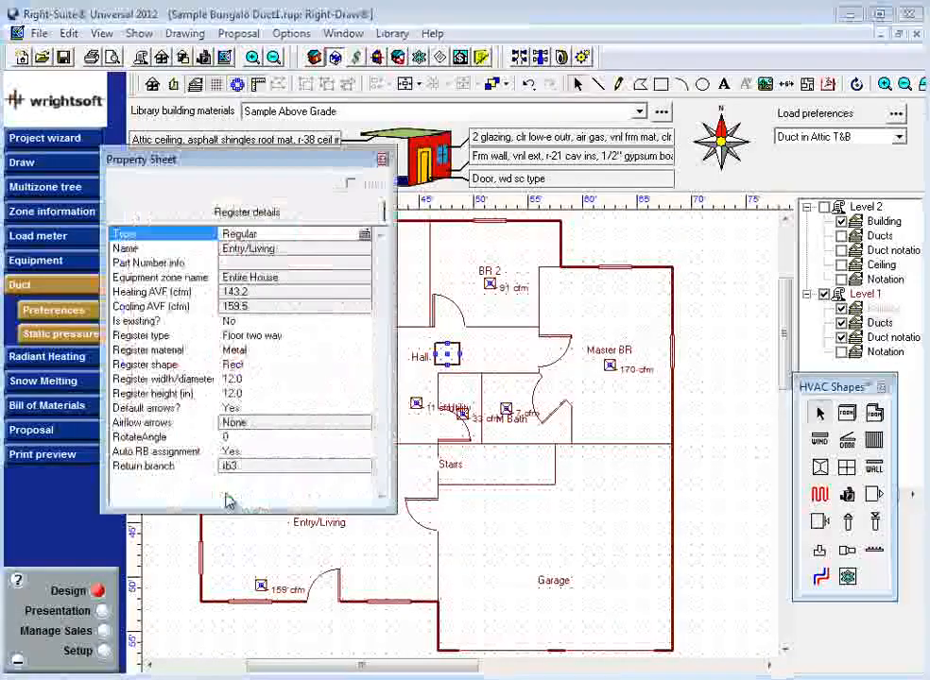
{"action": "left_click_drag", "start_coordinate": [326, 162], "coordinate": [347, 58]}
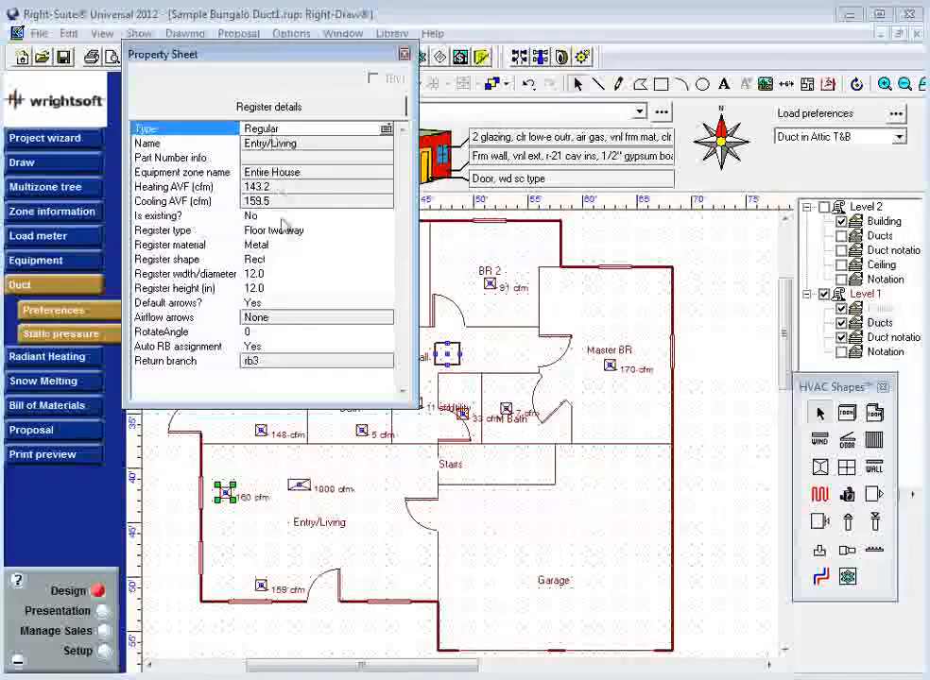
{"action": "left_click", "coordinate": [200, 217]}
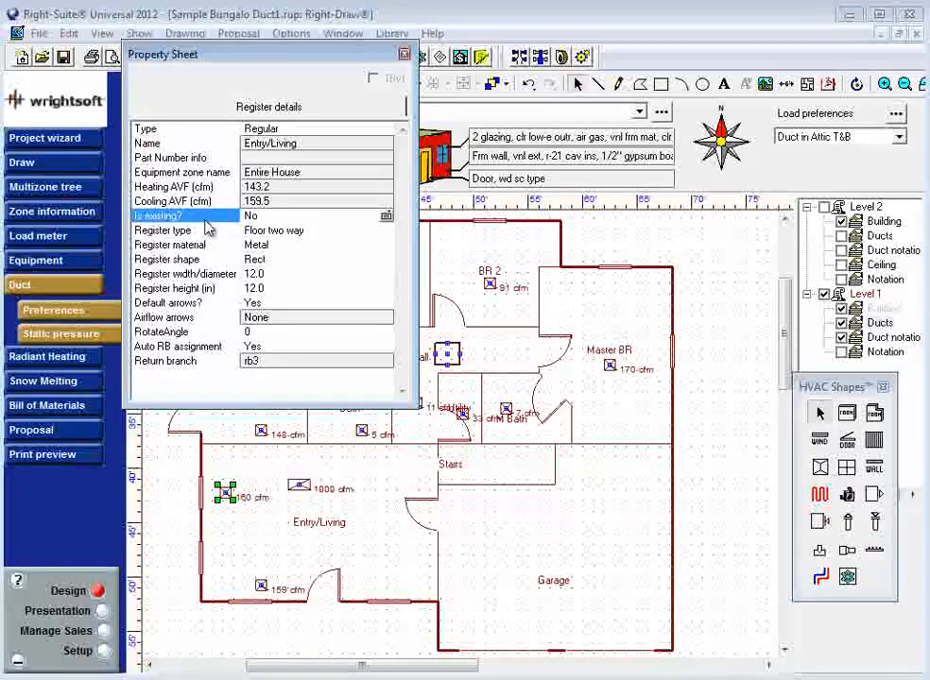
Step: Try marking the Entry/Living register as existing and return the setting to No
{"action": "left_click", "coordinate": [260, 223]}
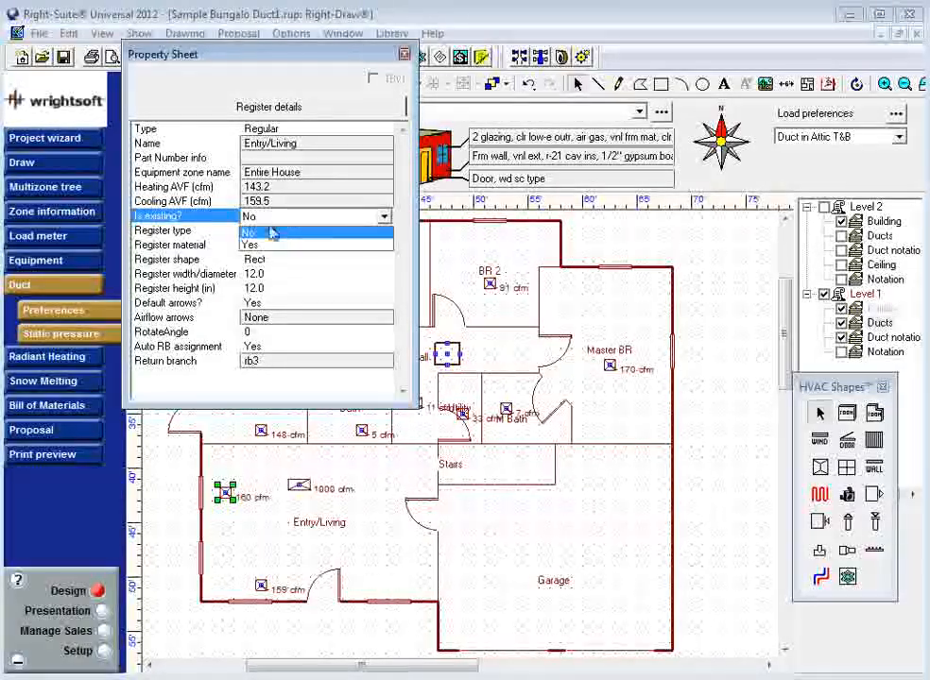
{"action": "left_click", "coordinate": [267, 244]}
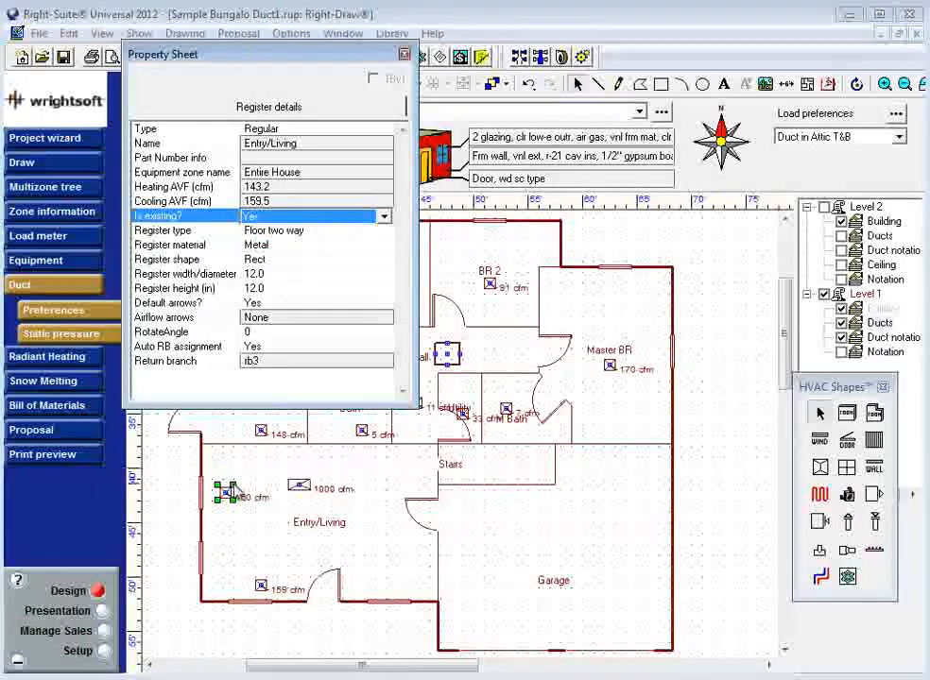
{"action": "left_click", "coordinate": [307, 218]}
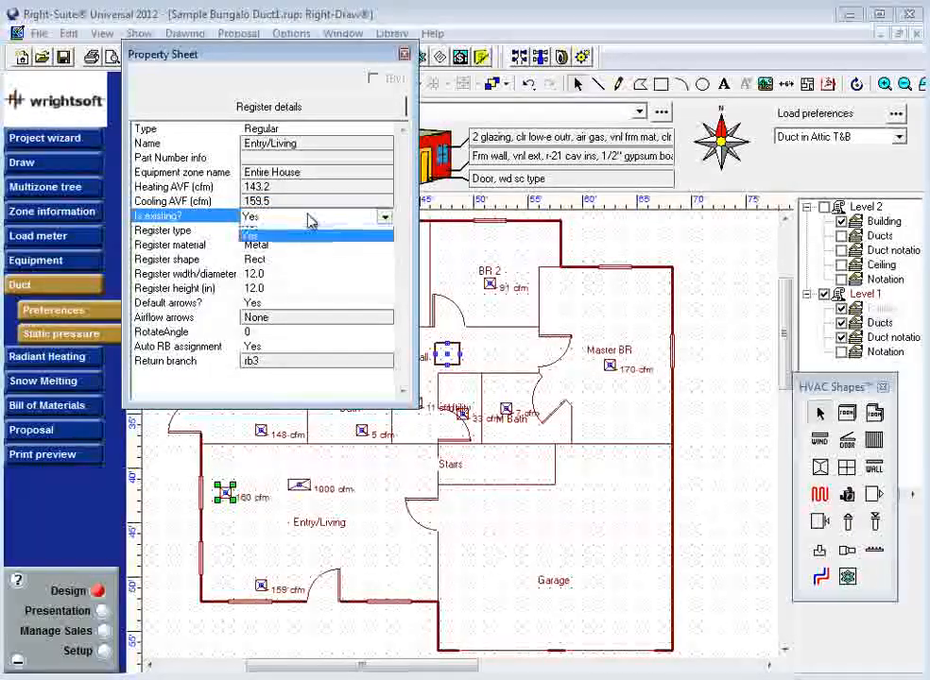
{"action": "left_click", "coordinate": [293, 235]}
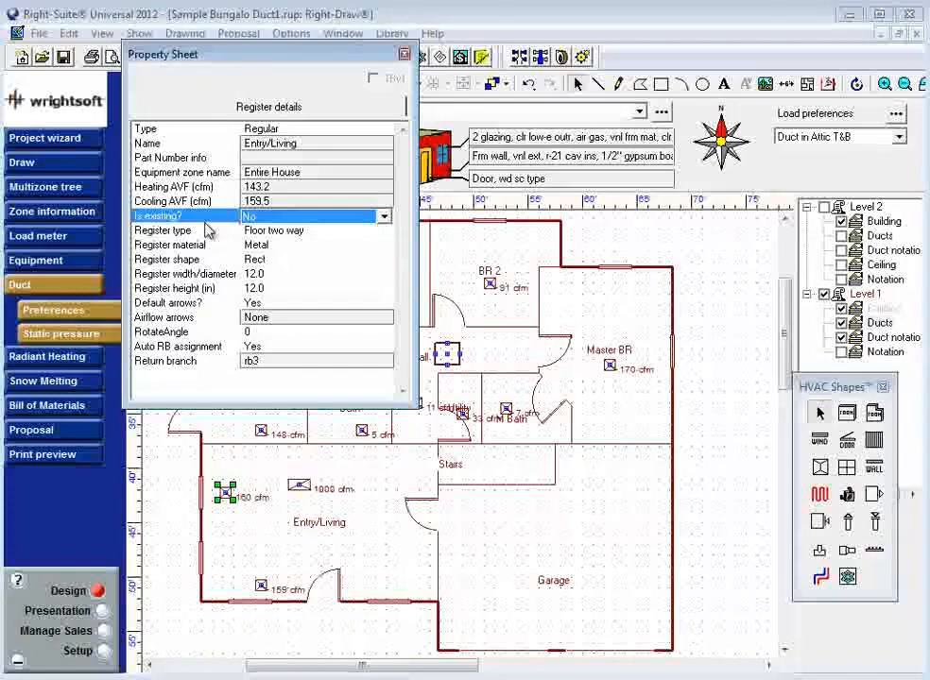
Step: Review the available register types and the material setting for the Entry/Living register
{"action": "left_click", "coordinate": [284, 231]}
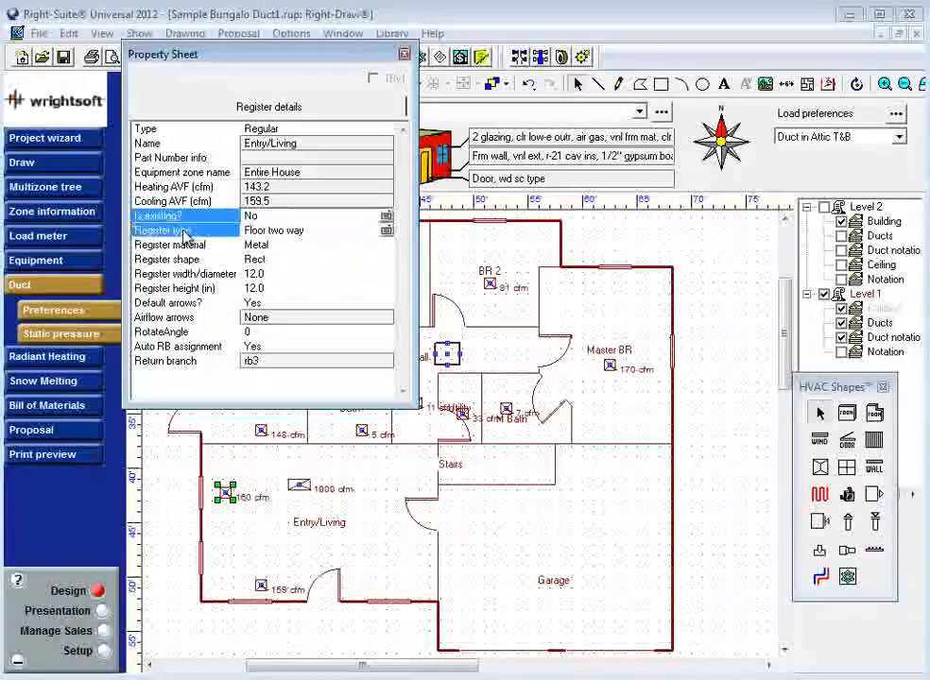
{"action": "left_click", "coordinate": [288, 235]}
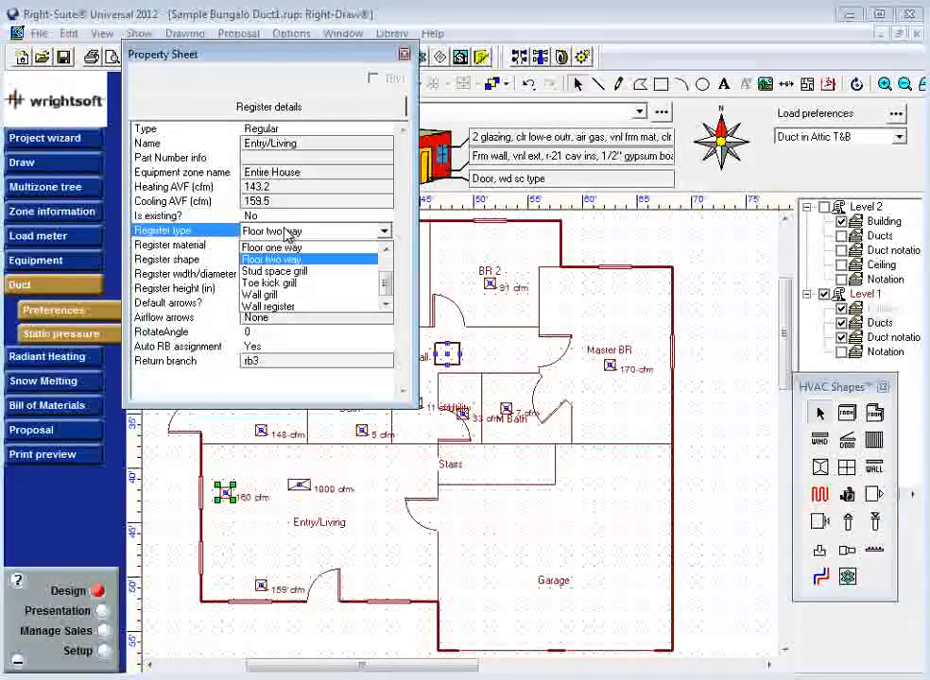
{"action": "left_click", "coordinate": [210, 234]}
{"action": "left_click", "coordinate": [202, 245]}
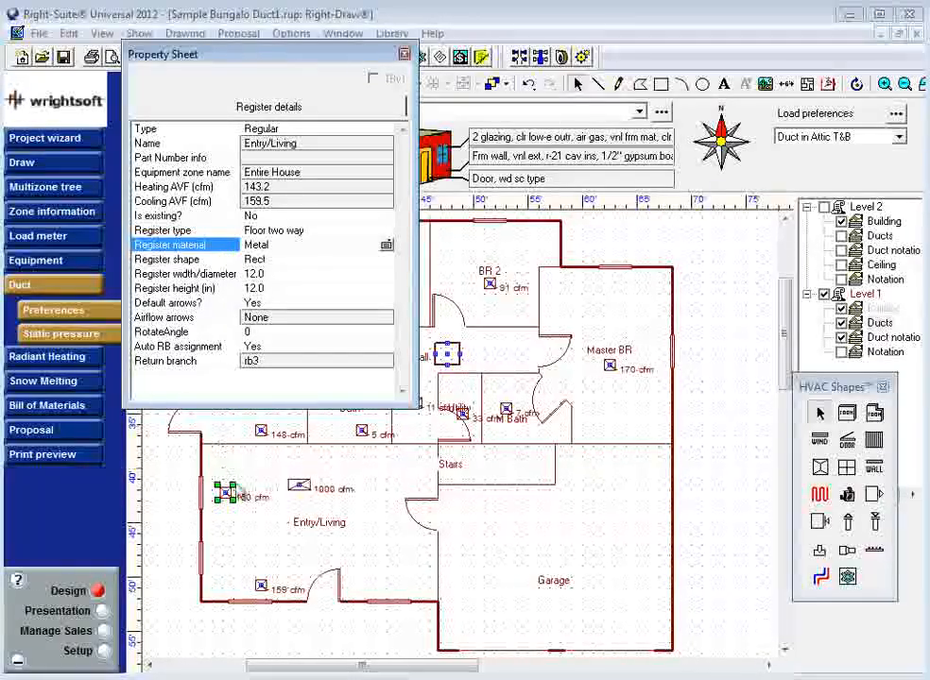
Step: Set the west Entry/Living register's height to 6 in
{"action": "left_click", "coordinate": [260, 274]}
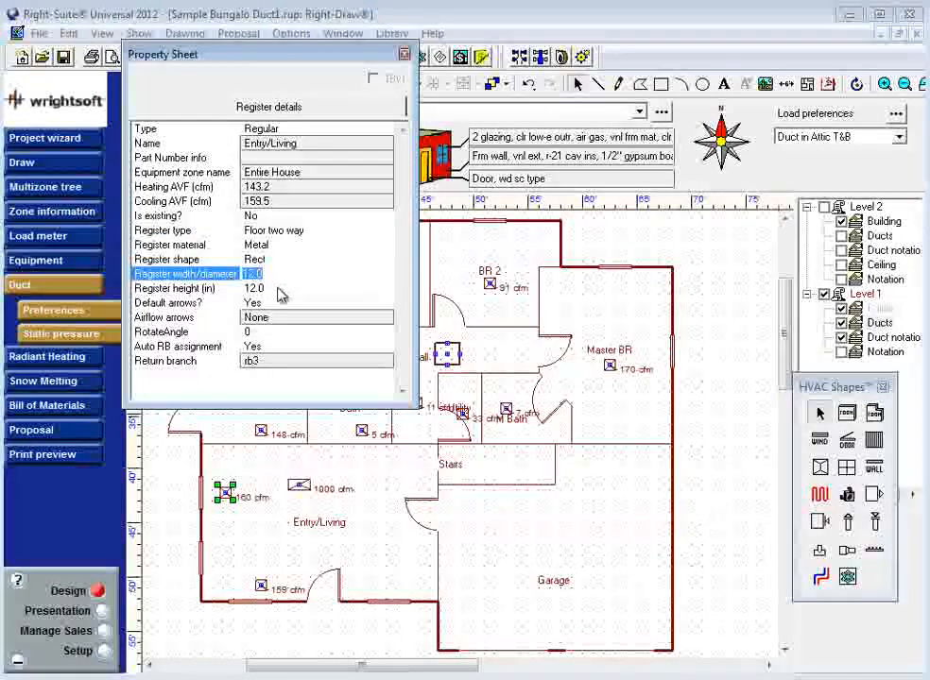
{"action": "left_click", "coordinate": [276, 291]}
{"action": "type", "text": "6"}
{"action": "left_click", "coordinate": [208, 273]}
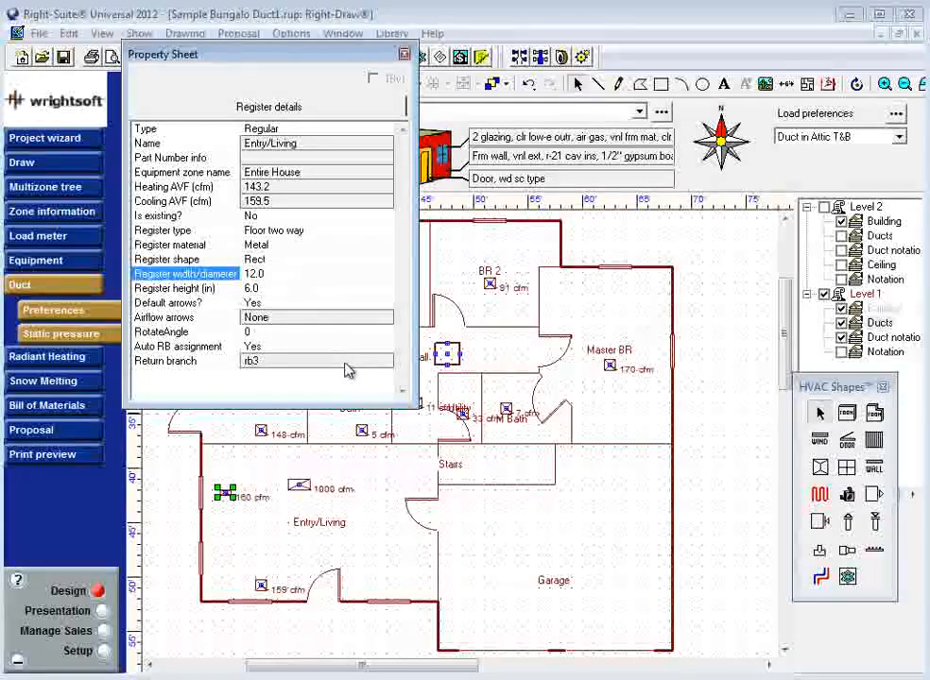
{"action": "left_click", "coordinate": [185, 34]}
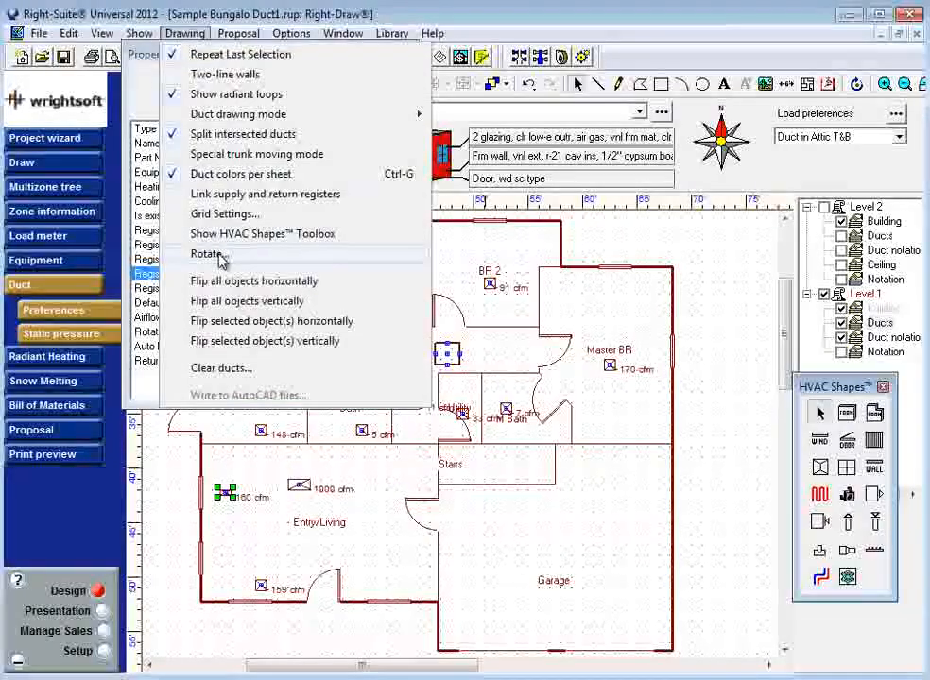
{"action": "left_click", "coordinate": [149, 91]}
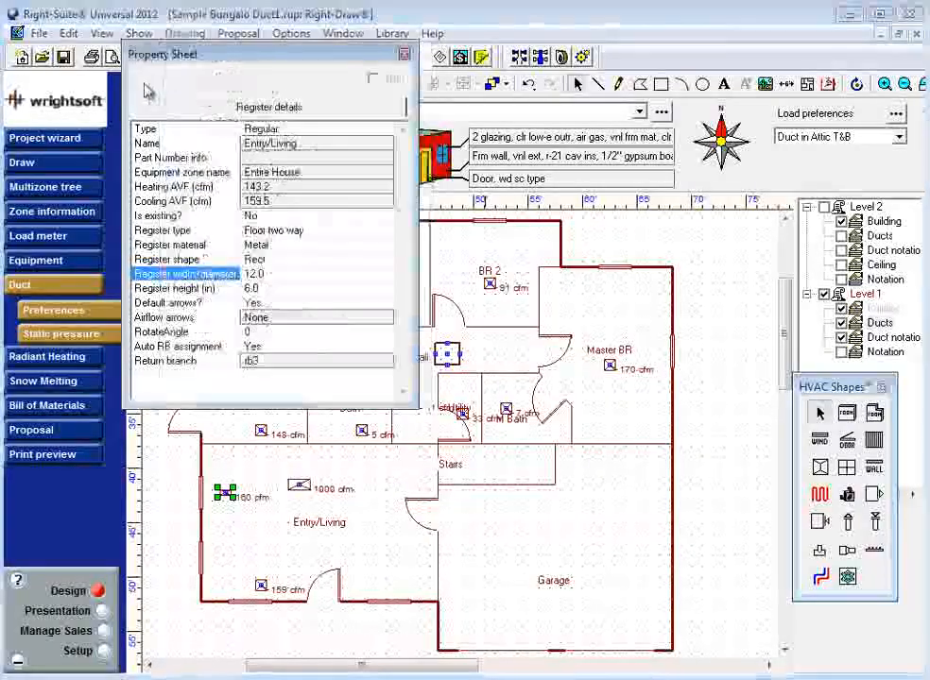
Step: Set the west Entry/Living register's width to 6 in and its height to 12 in
{"action": "left_click", "coordinate": [260, 273]}
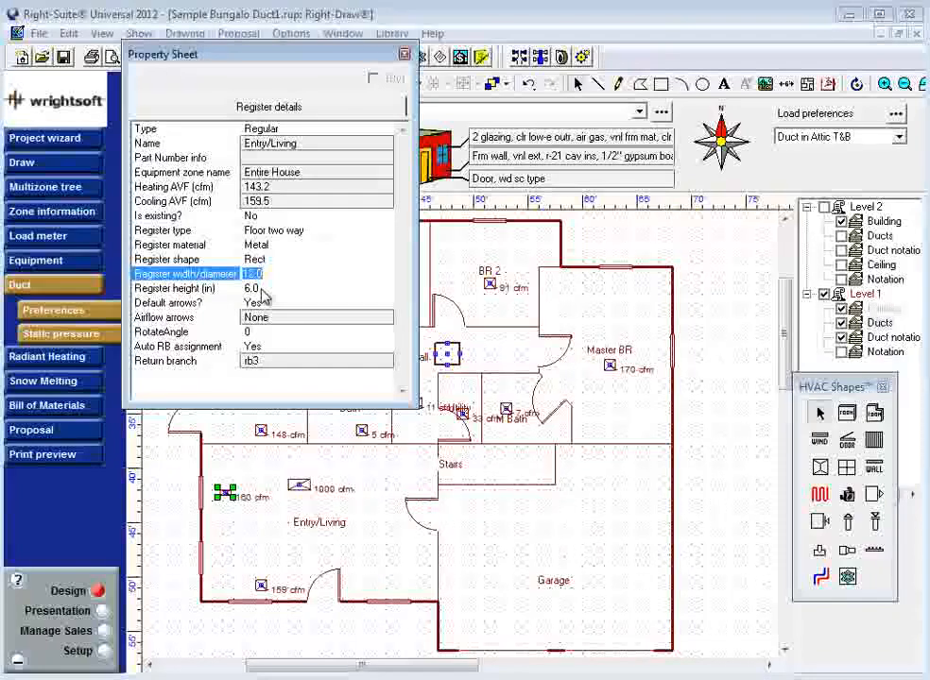
{"action": "type", "text": "6"}
{"action": "left_click", "coordinate": [264, 290]}
{"action": "type", "text": "12"}
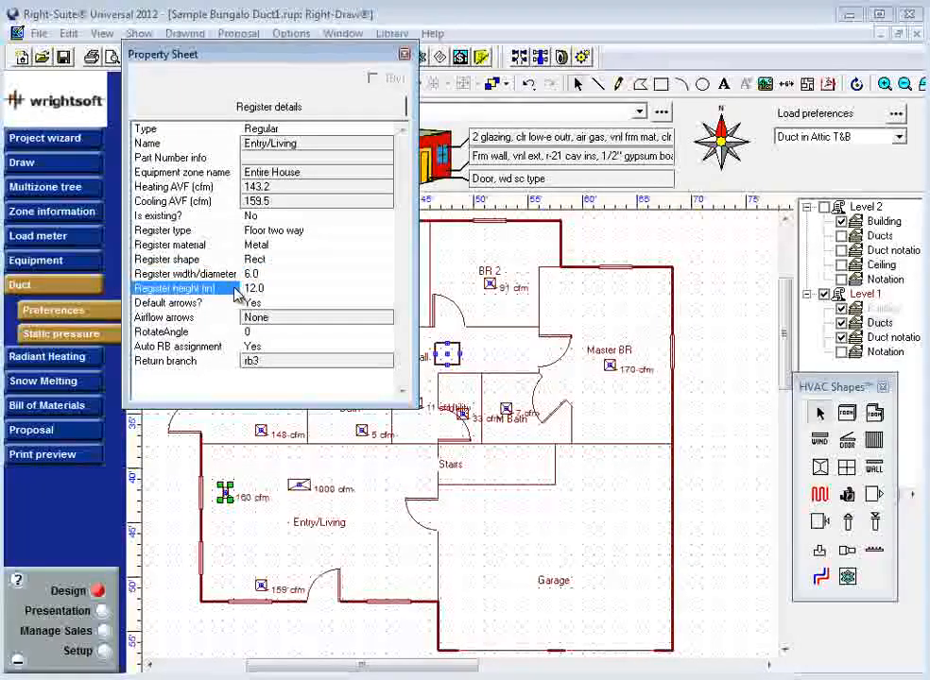
Step: Try the register's airflow arrow options with default arrows off, restore the default arrows, and close the register's properties
{"action": "left_click", "coordinate": [267, 303]}
{"action": "left_click", "coordinate": [264, 303]}
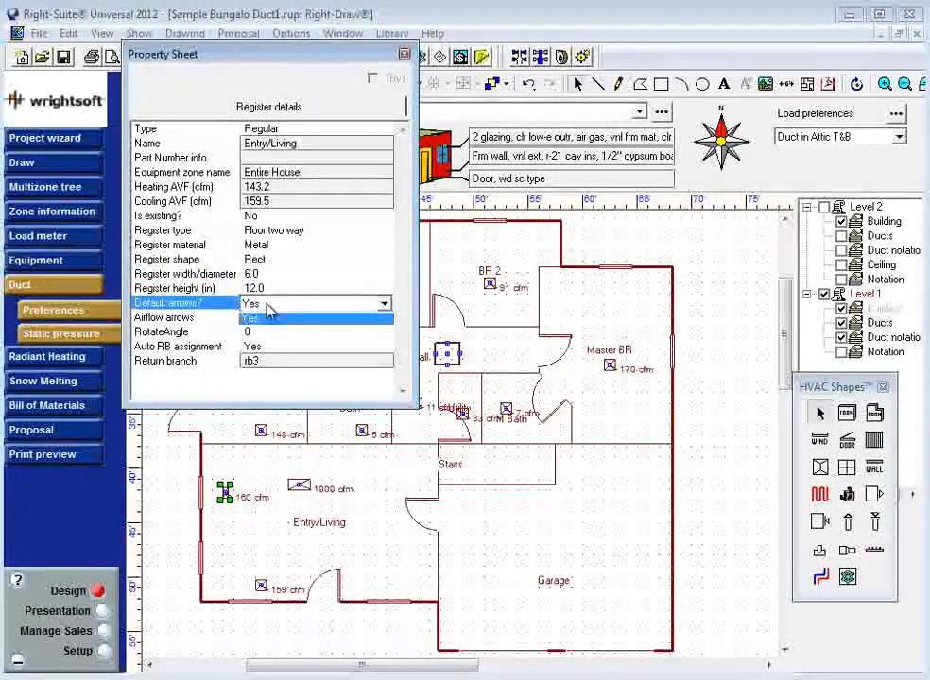
{"action": "left_click", "coordinate": [255, 316]}
{"action": "left_click", "coordinate": [245, 320]}
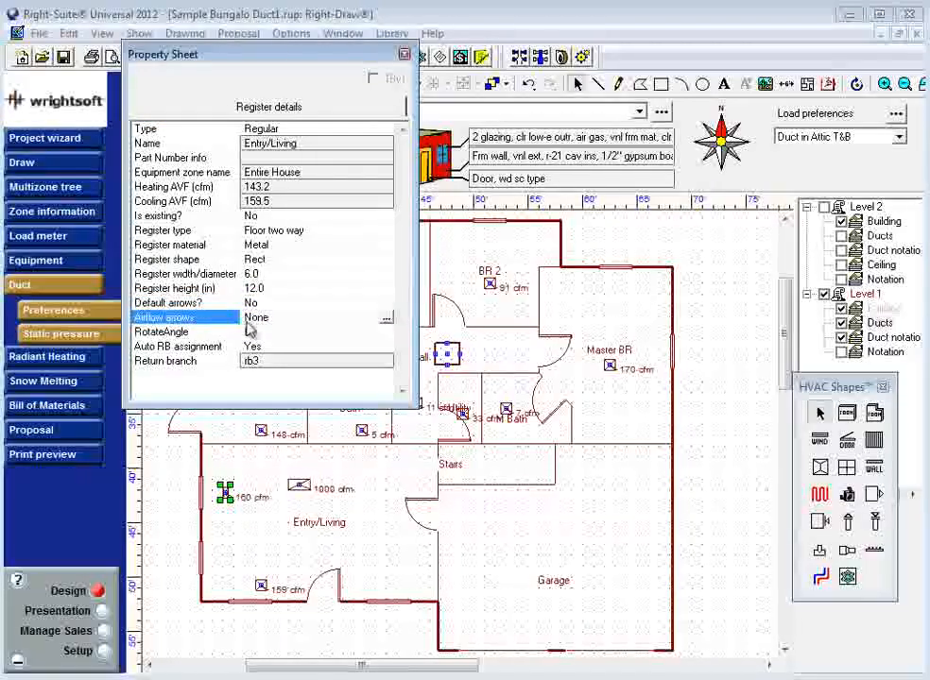
{"action": "left_click", "coordinate": [260, 320]}
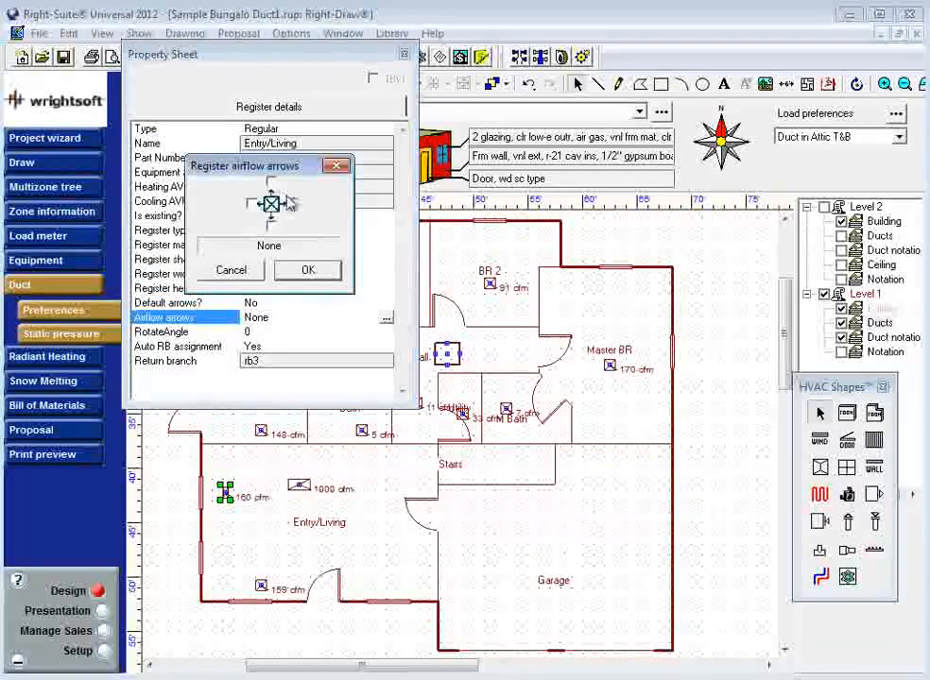
{"action": "left_click", "coordinate": [251, 272]}
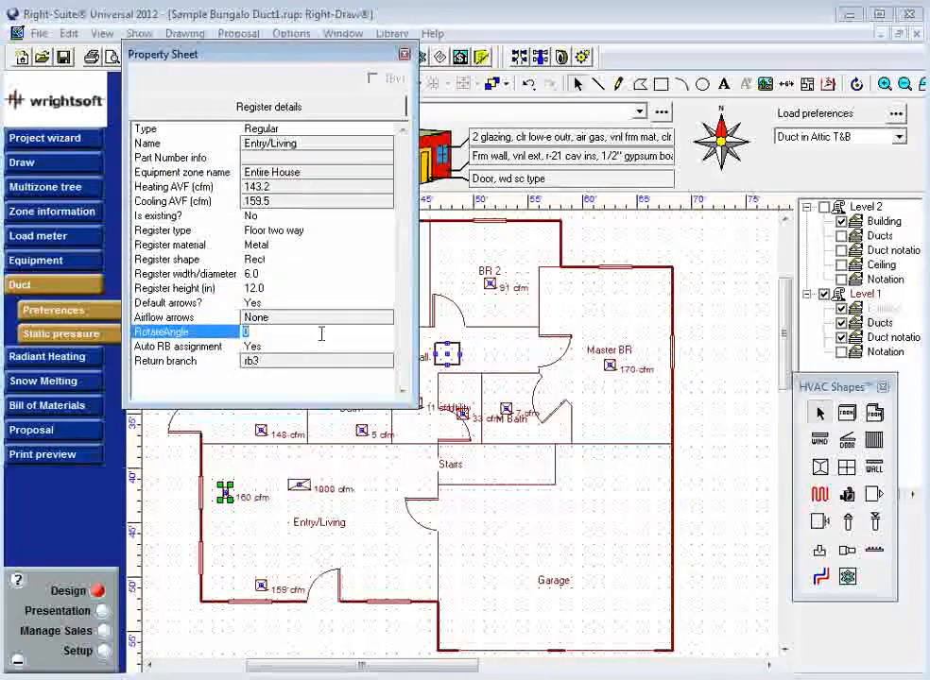
{"action": "left_click", "coordinate": [264, 349]}
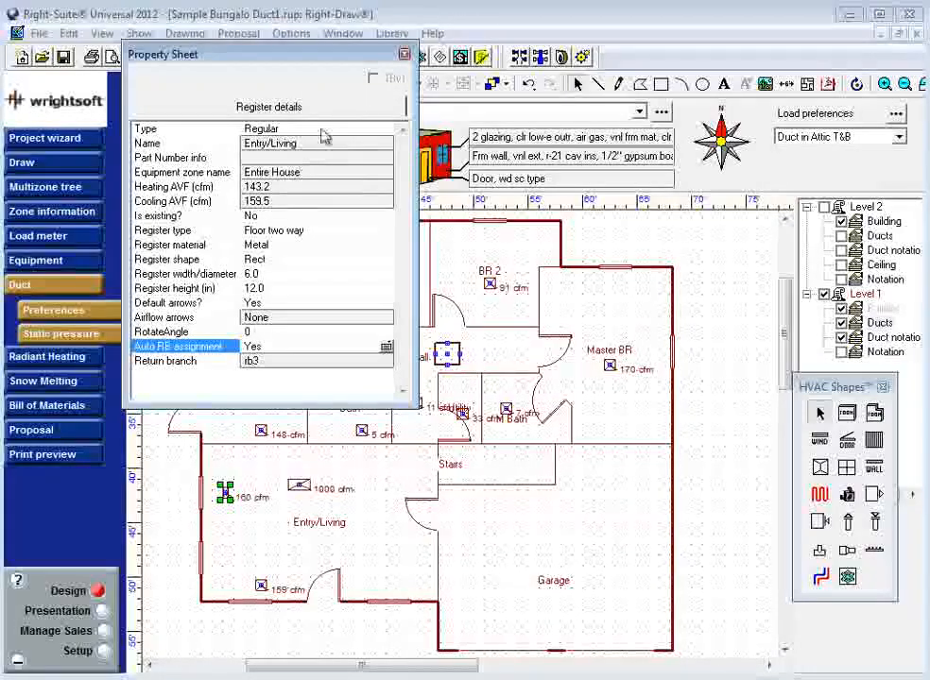
{"action": "left_click", "coordinate": [403, 54]}
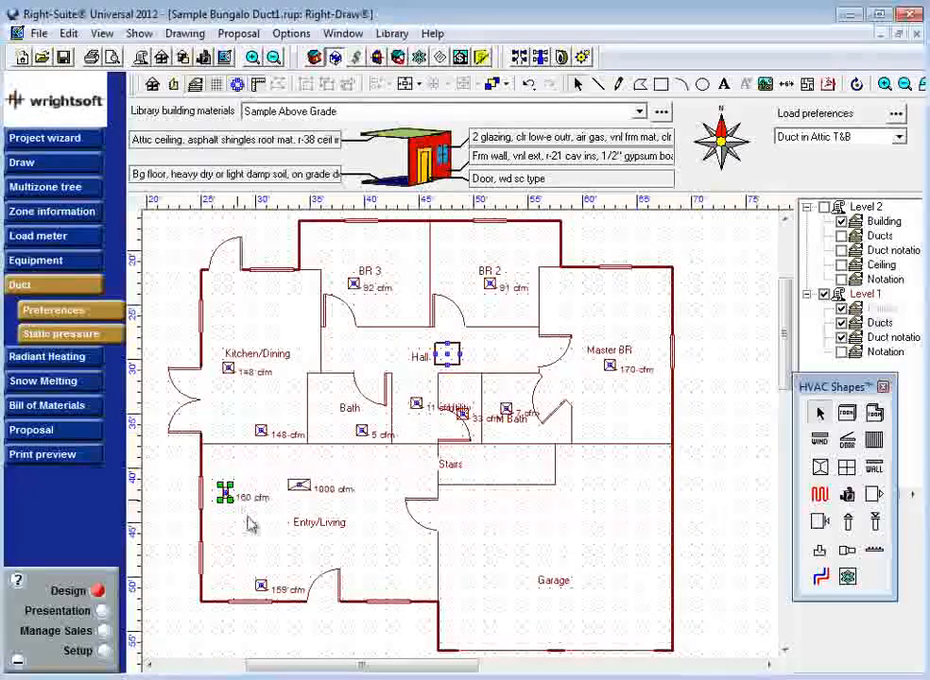
Step: Move the two Kitchen/Dining registers and the BR 3, BR 2 and Master BR registers close to their rooms' exterior windows
{"action": "left_click_drag", "start_coordinate": [227, 367], "coordinate": [269, 287]}
{"action": "left_click_drag", "start_coordinate": [261, 431], "coordinate": [215, 319]}
{"action": "scroll", "coordinate": [283, 316], "scroll_direction": "up", "scroll_amount": 1}
{"action": "left_click_drag", "start_coordinate": [354, 311], "coordinate": [362, 261]}
{"action": "left_click_drag", "start_coordinate": [491, 315], "coordinate": [491, 263]}
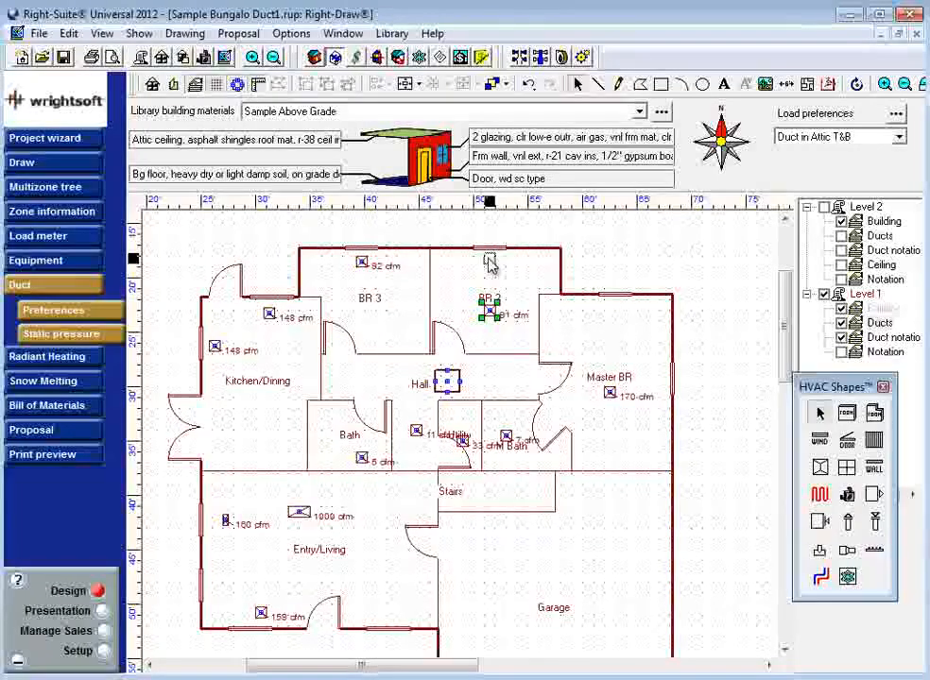
{"action": "left_click_drag", "start_coordinate": [611, 391], "coordinate": [616, 308]}
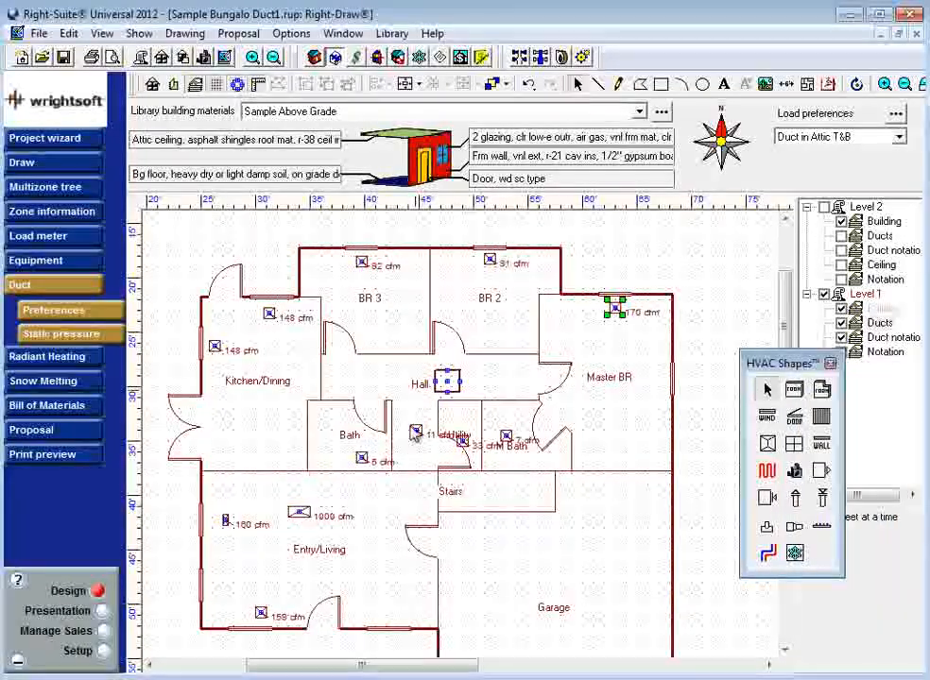
Step: Make the Level 1 Ducts sheet active and keep the HVAC Shapes toolbox clear of the sheet names
{"action": "left_click_drag", "start_coordinate": [782, 363], "coordinate": [750, 368]}
{"action": "left_click", "coordinate": [883, 308]}
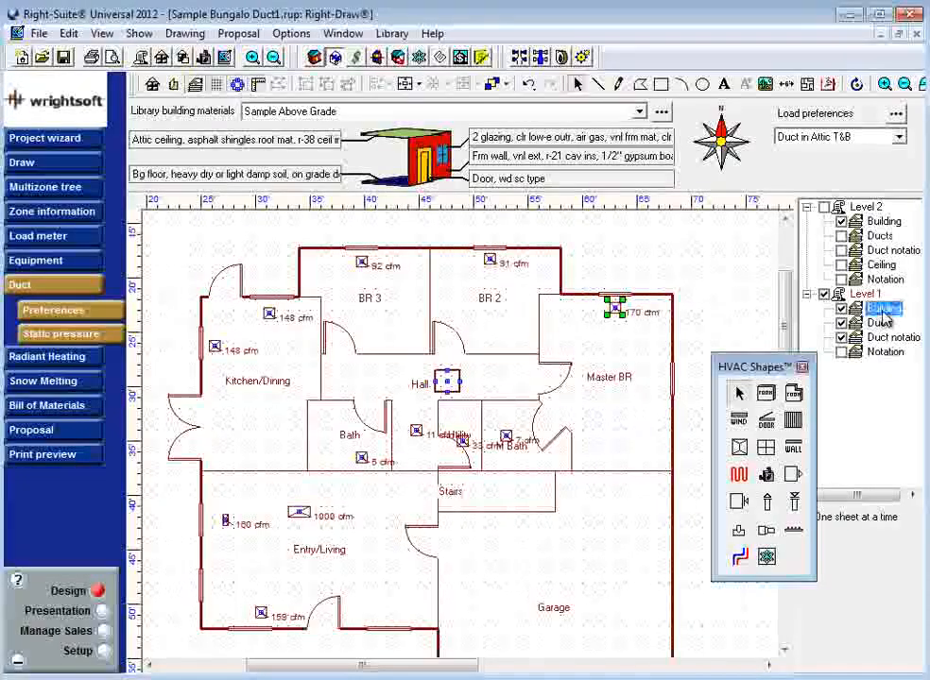
{"action": "mouse_move", "coordinate": [757, 369]}
{"action": "left_mouse_down"}
{"action": "mouse_move", "coordinate": [750, 370]}
{"action": "mouse_move", "coordinate": [773, 351]}
{"action": "mouse_move", "coordinate": [747, 364]}
{"action": "left_mouse_up"}
{"action": "left_click", "coordinate": [878, 323]}
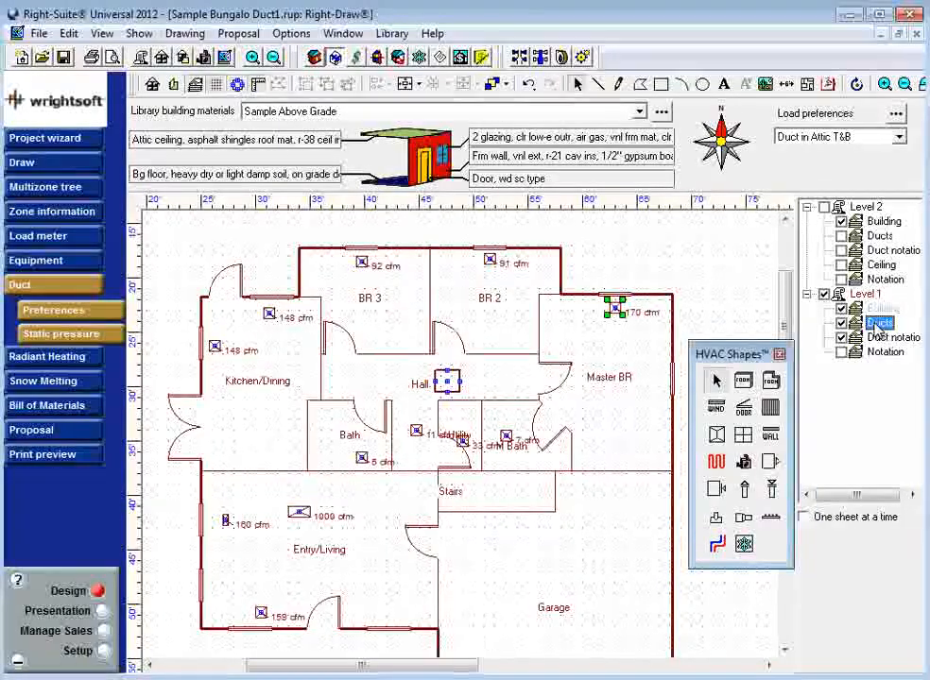
{"action": "left_click_drag", "start_coordinate": [745, 355], "coordinate": [782, 357]}
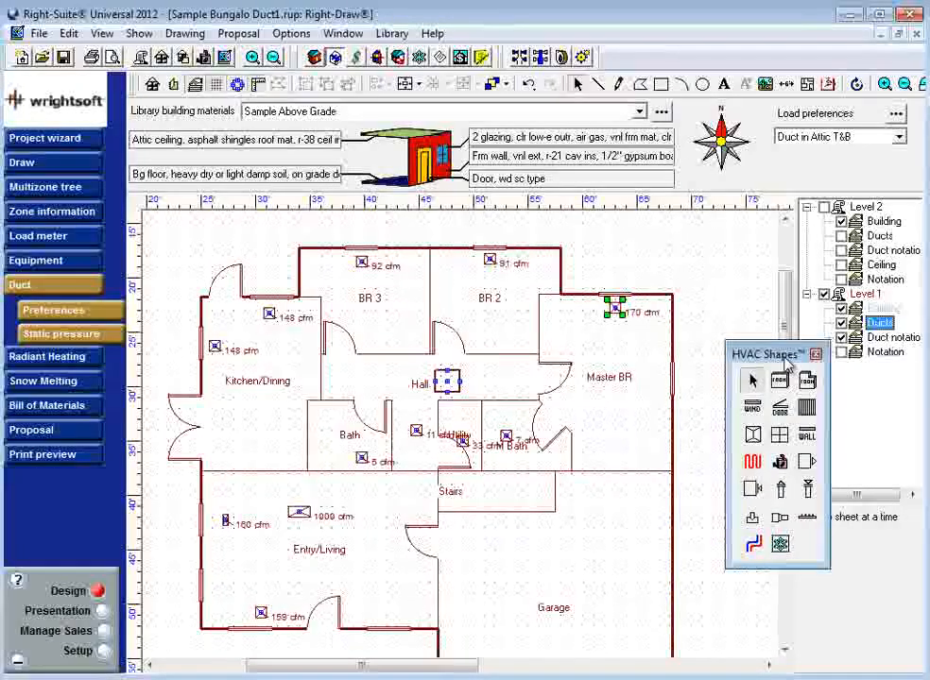
Step: Add a supply register at the Master BR east window and another at the Entry/Living front window east of the entry door
{"action": "left_click", "coordinate": [808, 474]}
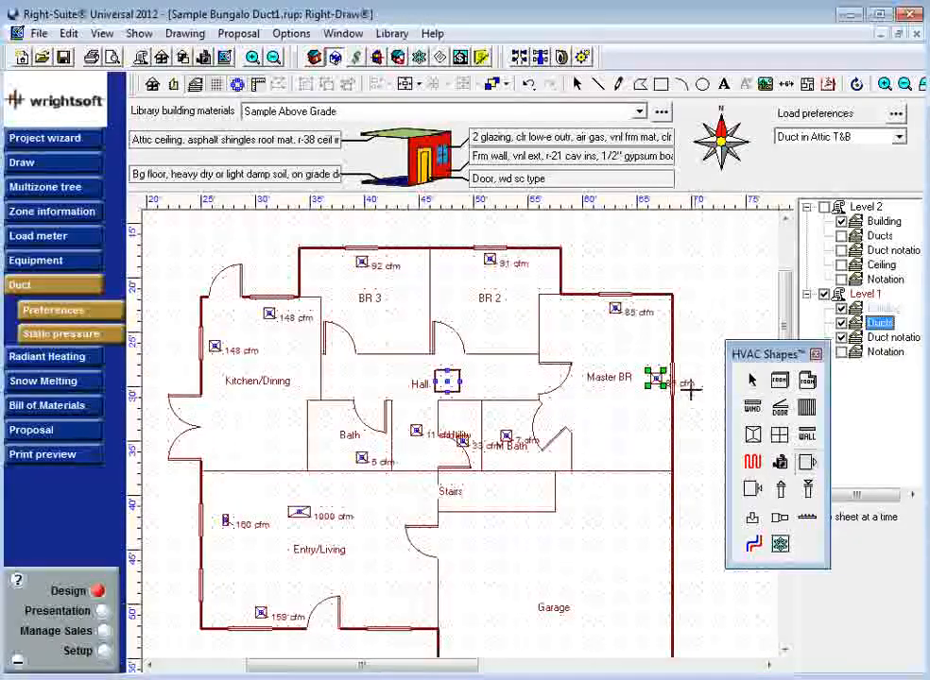
{"action": "left_click", "coordinate": [753, 381]}
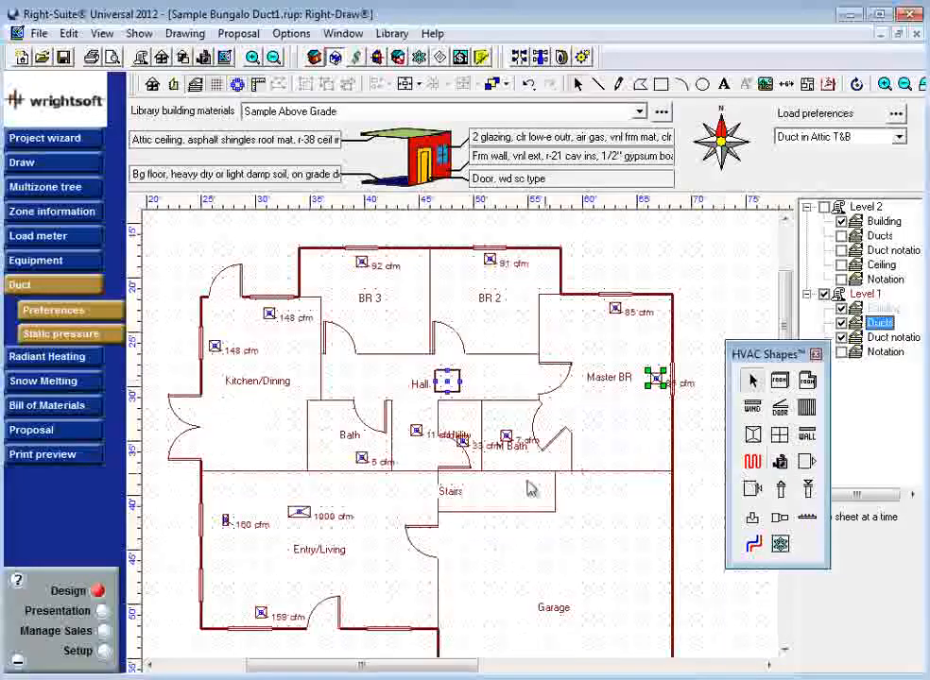
{"action": "left_click", "coordinate": [807, 462]}
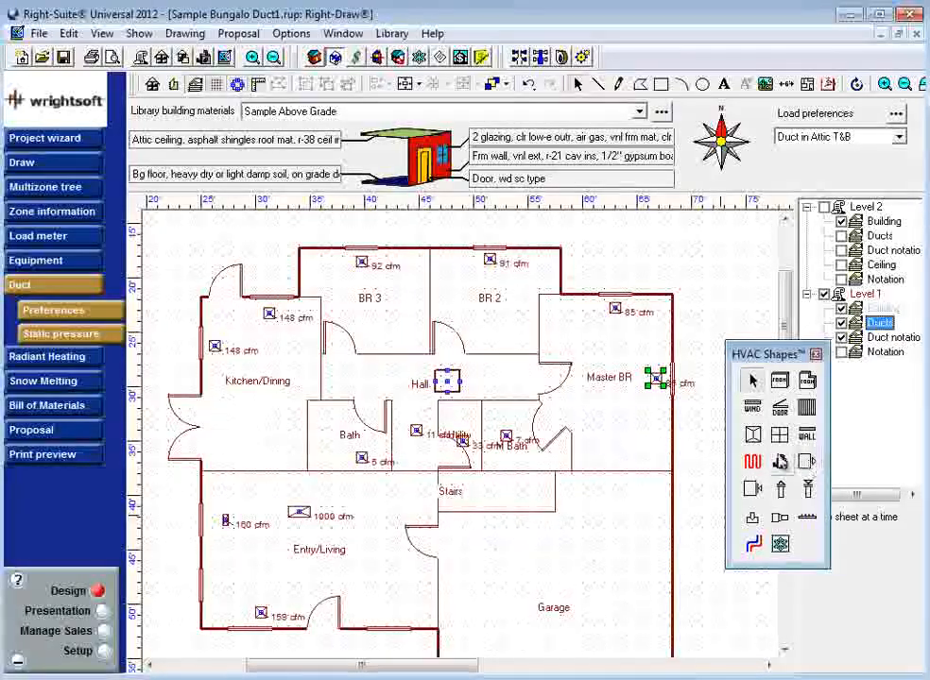
{"action": "left_click", "coordinate": [388, 612]}
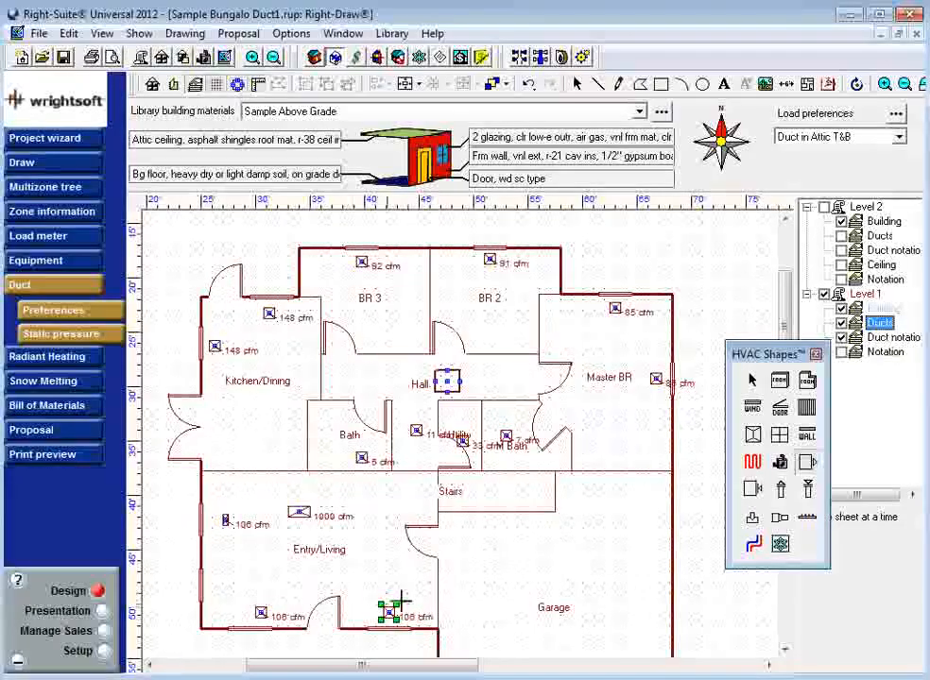
{"action": "left_click", "coordinate": [752, 381]}
Step: Move the M Bath and Utility registers clear of their room labels and the Hall register to the hall's west end
{"action": "left_click_drag", "start_coordinate": [507, 436], "coordinate": [511, 420]}
{"action": "left_click_drag", "start_coordinate": [462, 442], "coordinate": [472, 451]}
{"action": "left_click", "coordinate": [442, 435]}
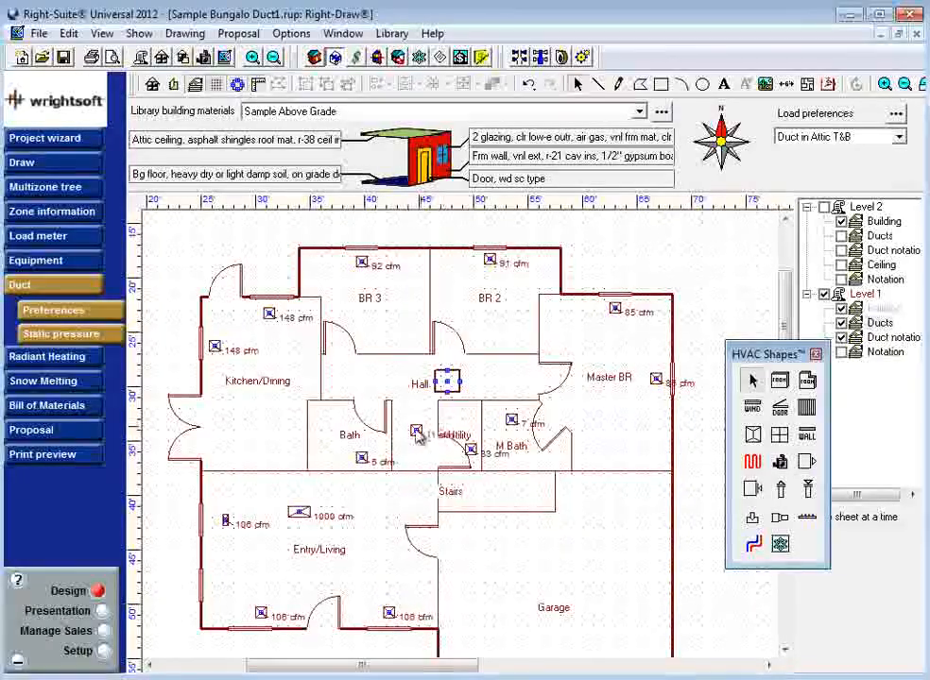
{"action": "left_click", "coordinate": [415, 431]}
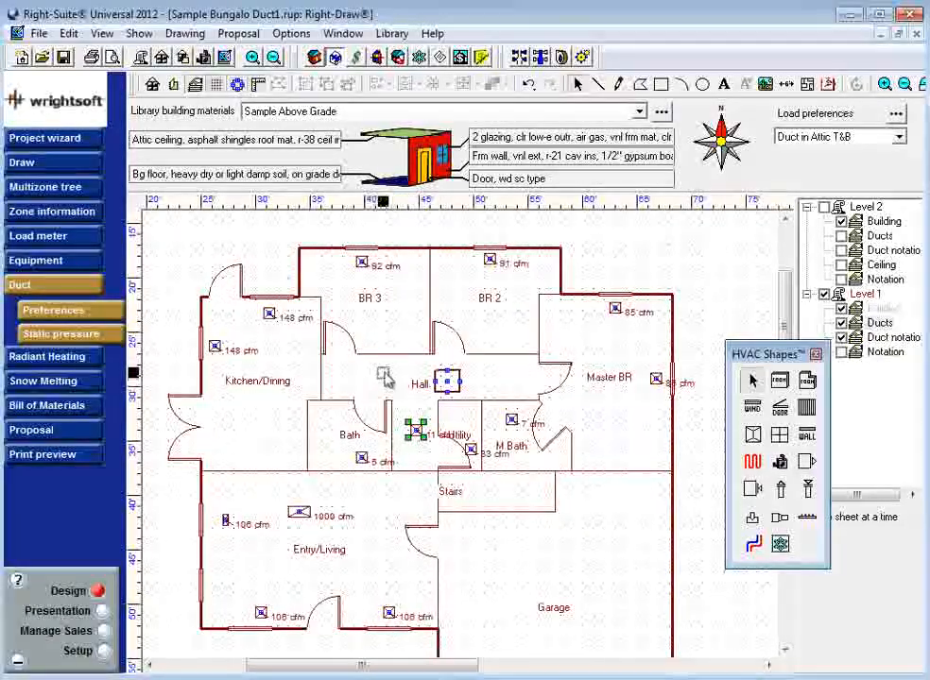
{"action": "left_click_drag", "start_coordinate": [384, 376], "coordinate": [382, 375]}
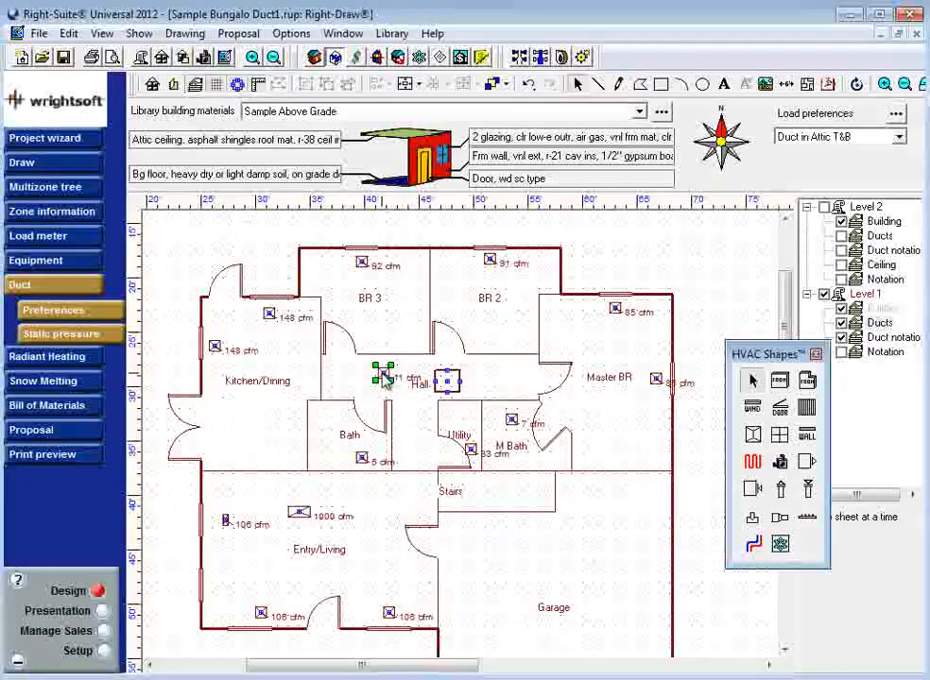
{"action": "left_click_drag", "start_coordinate": [382, 374], "coordinate": [350, 383]}
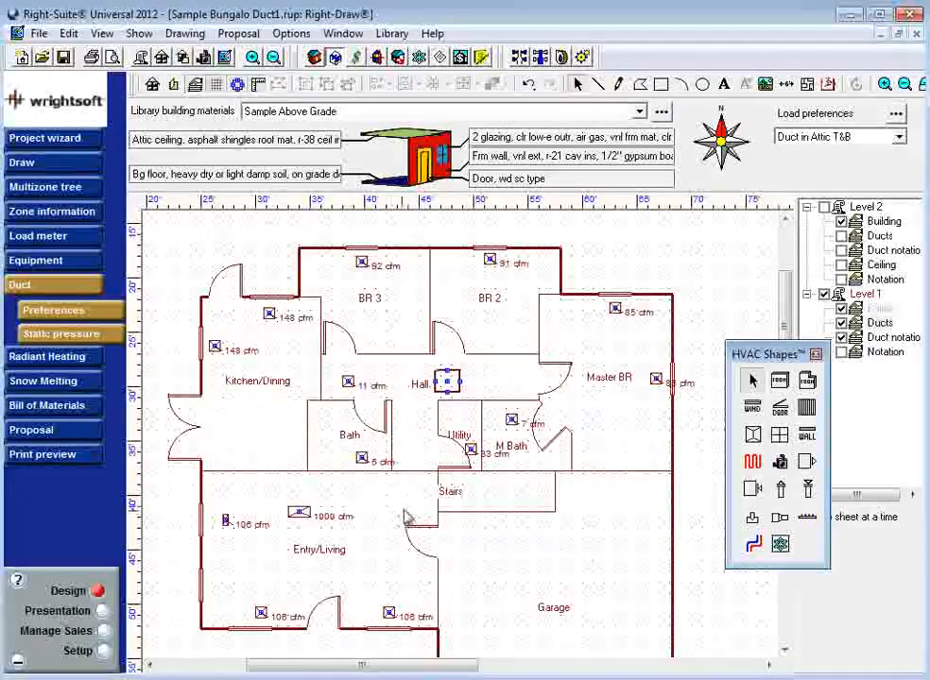
Step: Delete the Hall supply register and accept redistributing its loads between adjacent rooms on the floor
{"action": "left_click", "coordinate": [348, 382]}
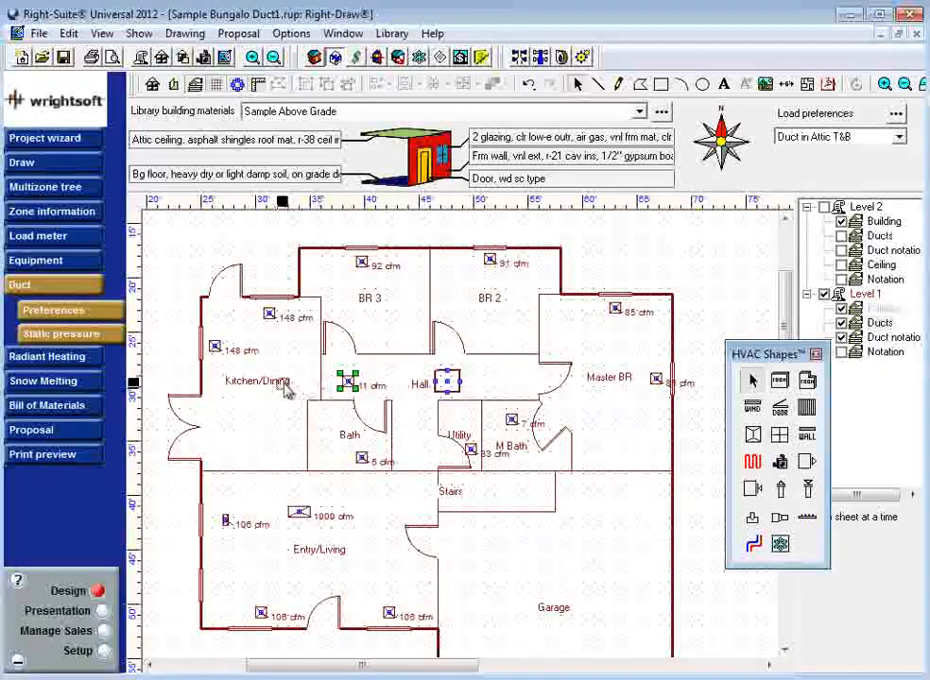
{"action": "left_click_drag", "start_coordinate": [319, 386], "coordinate": [368, 379]}
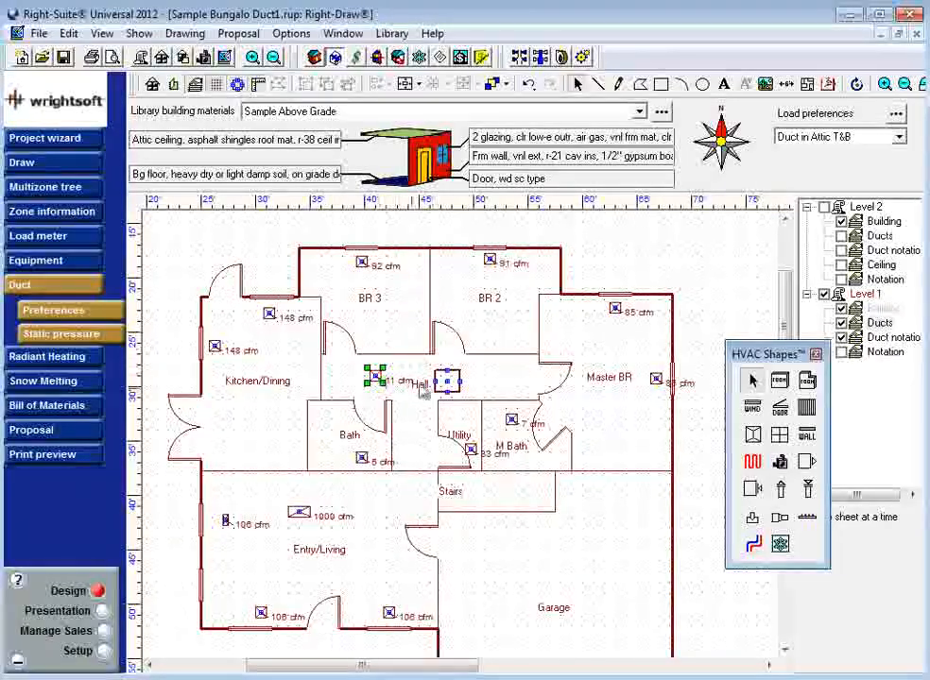
{"action": "left_click_drag", "start_coordinate": [298, 378], "coordinate": [394, 374]}
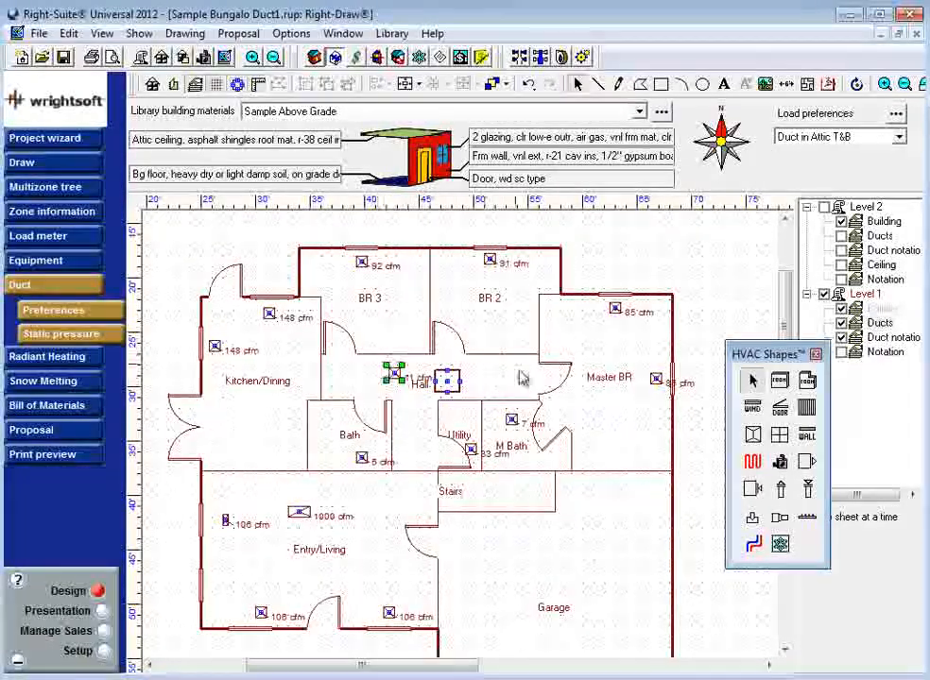
{"action": "key", "text": "Delete"}
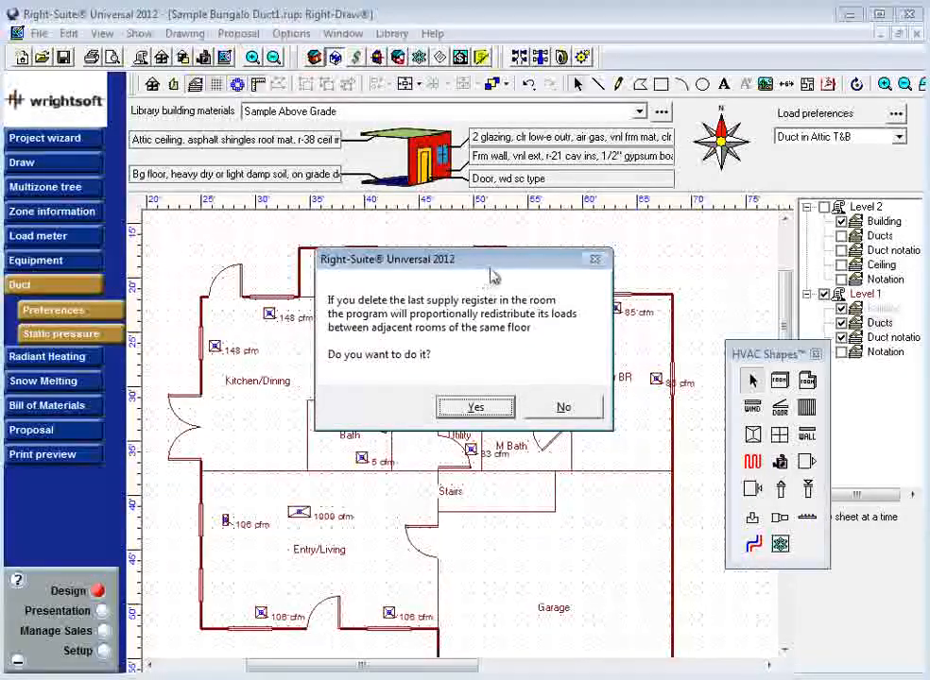
{"action": "mouse_move", "coordinate": [499, 267]}
{"action": "left_mouse_down"}
{"action": "mouse_move", "coordinate": [523, 282]}
{"action": "mouse_move", "coordinate": [559, 471]}
{"action": "mouse_move", "coordinate": [538, 476]}
{"action": "left_mouse_up"}
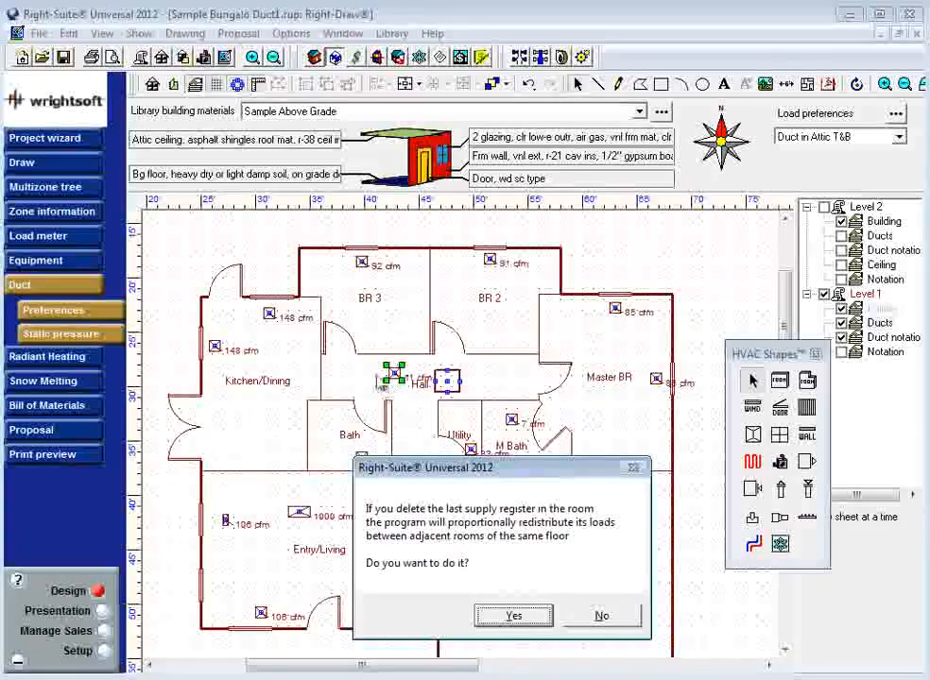
{"action": "left_click", "coordinate": [514, 617]}
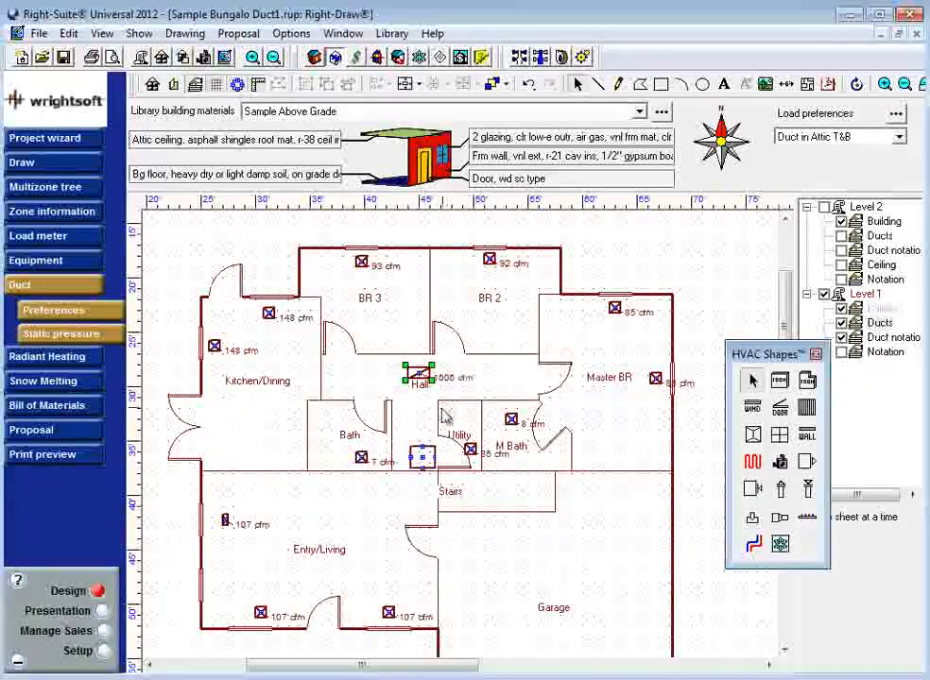
Step: Place the air handler at the south end of the Hall and shift the north Kitchen/Dining register to its window's center
{"action": "left_click", "coordinate": [422, 460]}
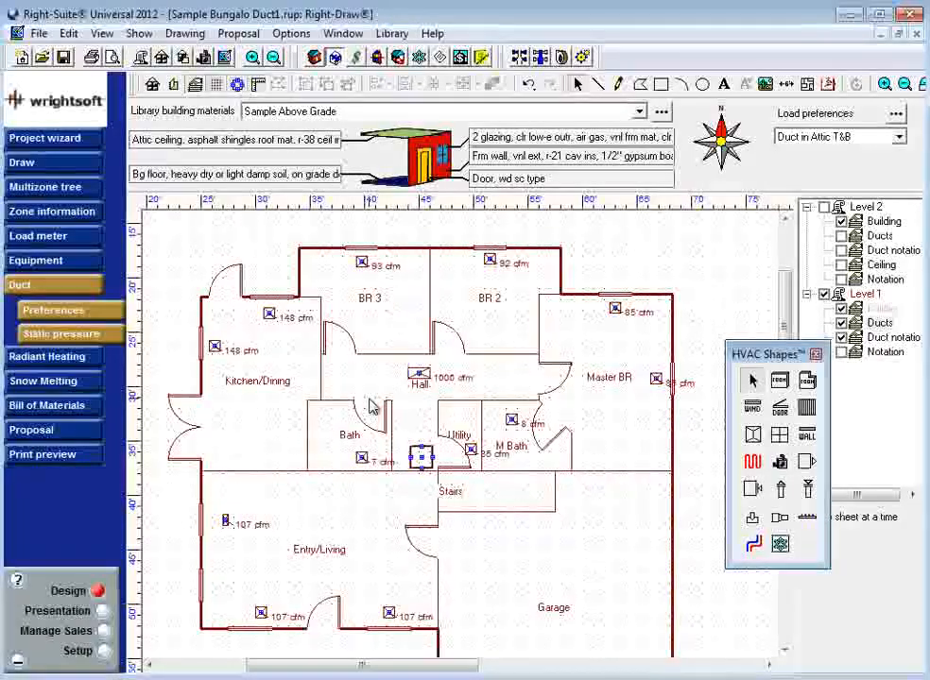
{"action": "left_click", "coordinate": [270, 318]}
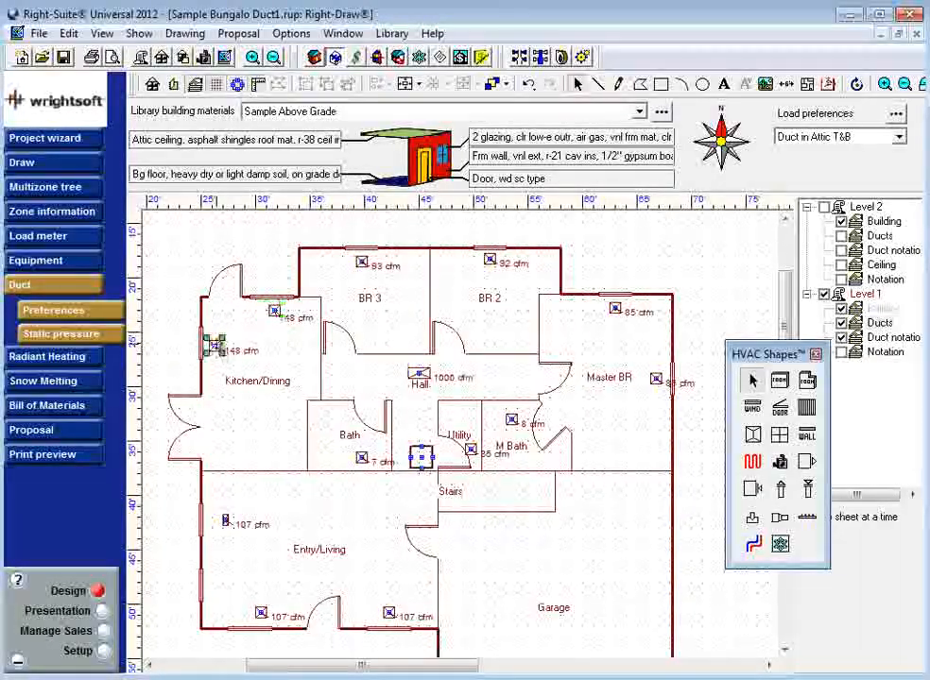
Step: Set the west Entry/Living register's height to 10 inches and place it closer to the west window
{"action": "double_click", "coordinate": [223, 521]}
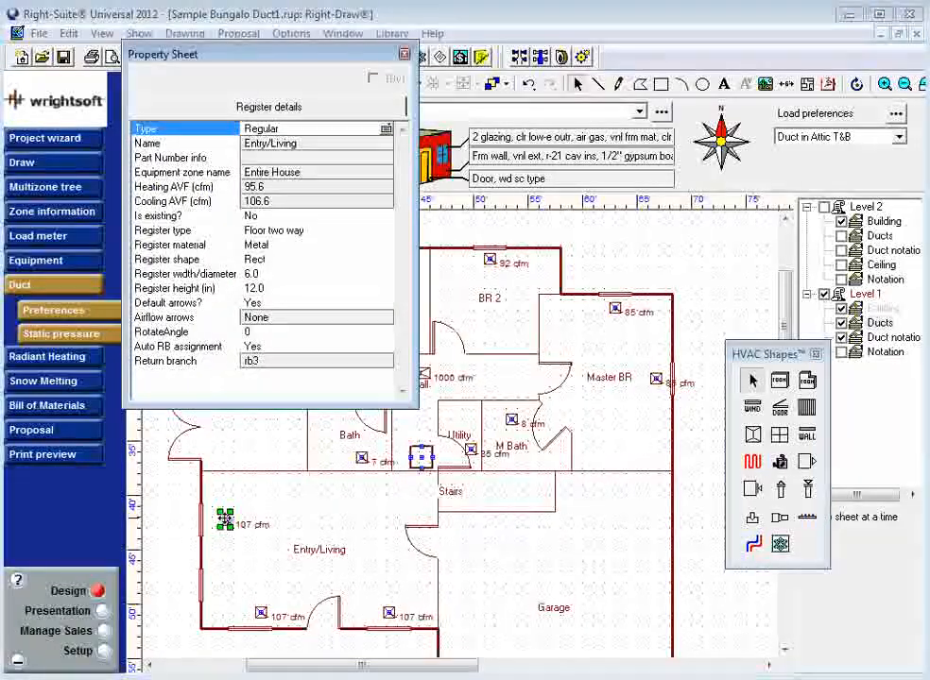
{"action": "left_click", "coordinate": [290, 287]}
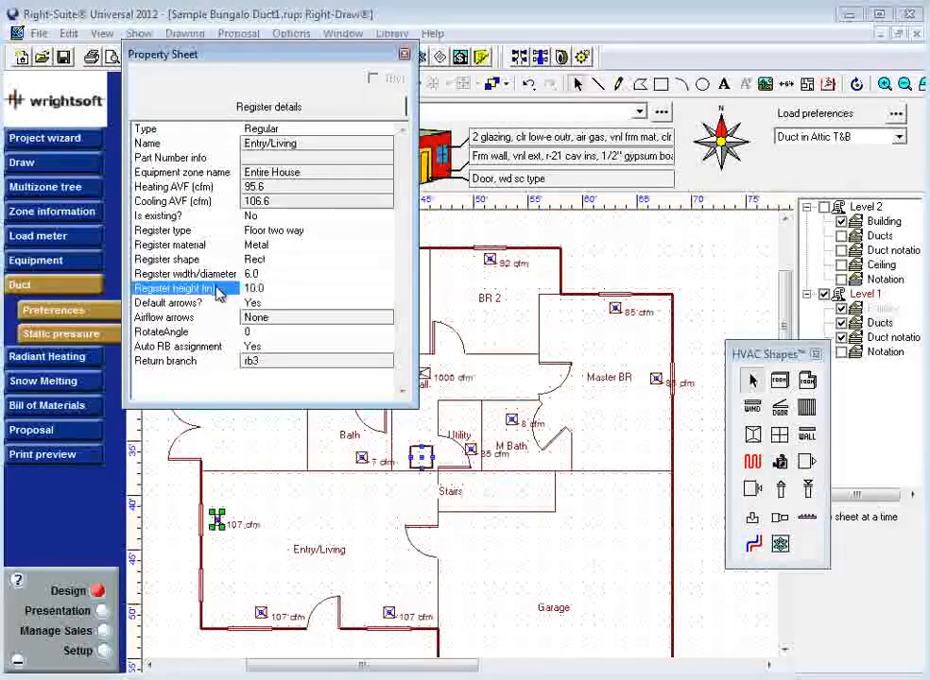
{"action": "left_click", "coordinate": [405, 53]}
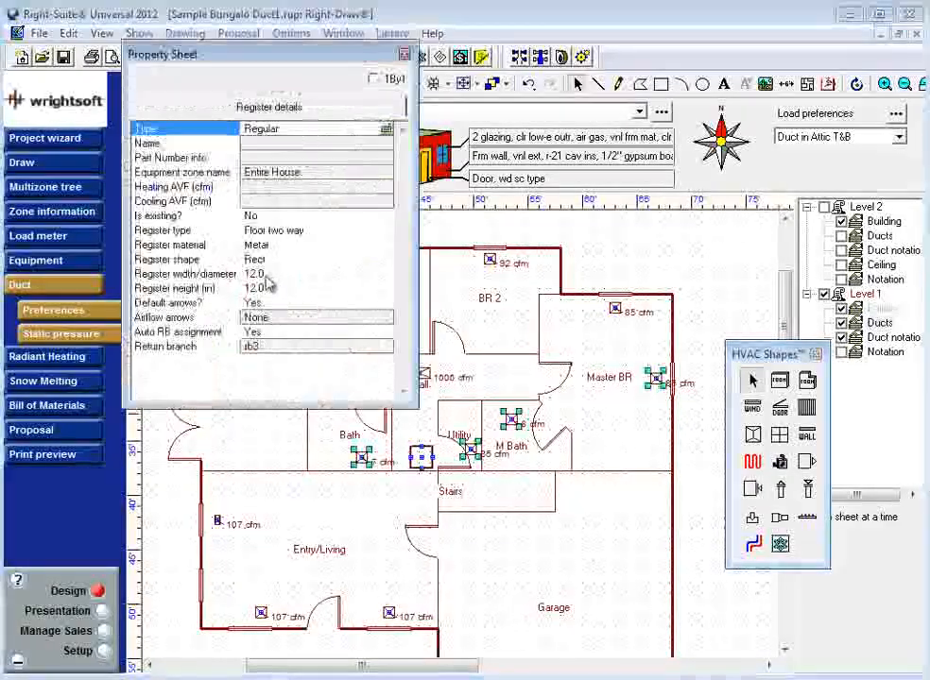
Step: Set the west Kitchen/Dining, east Master BR, Bath, Utility and M Bath registers to width 6 and height 10 inches
{"action": "left_click", "coordinate": [265, 274]}
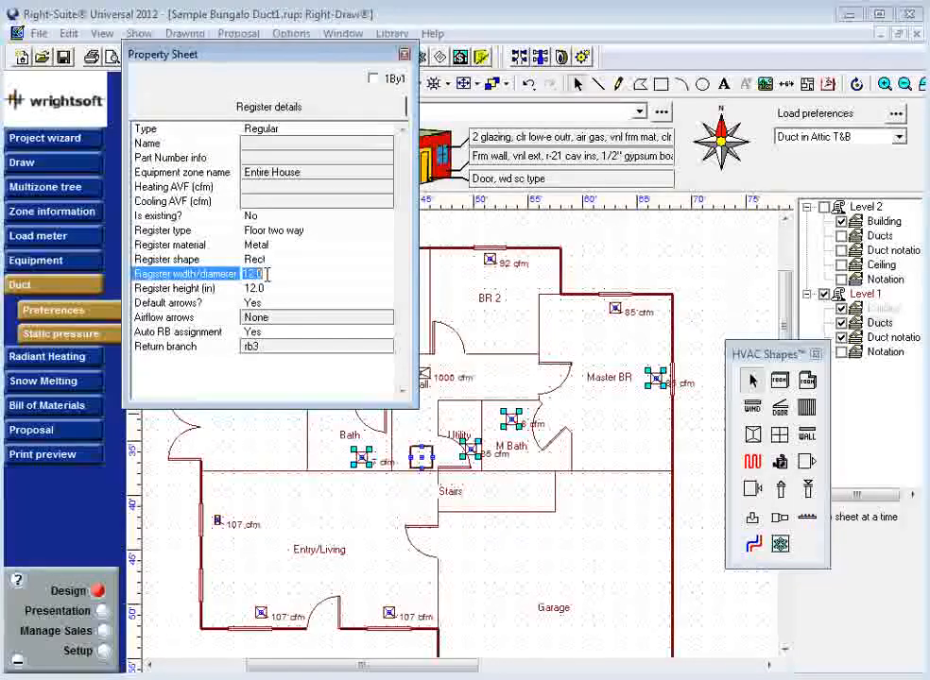
{"action": "key", "text": "Return"}
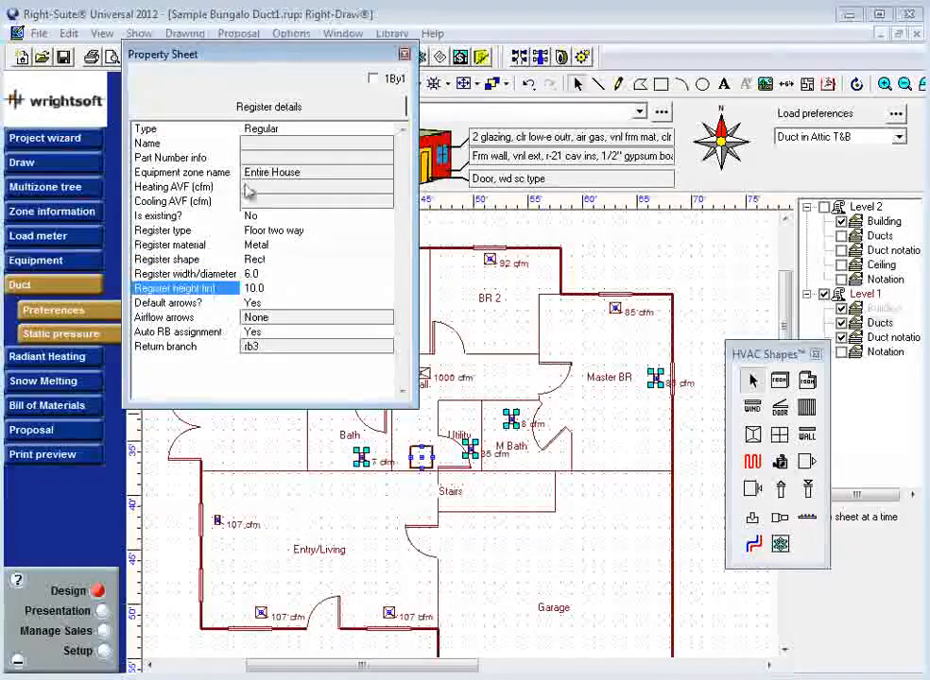
{"action": "left_click", "coordinate": [405, 57]}
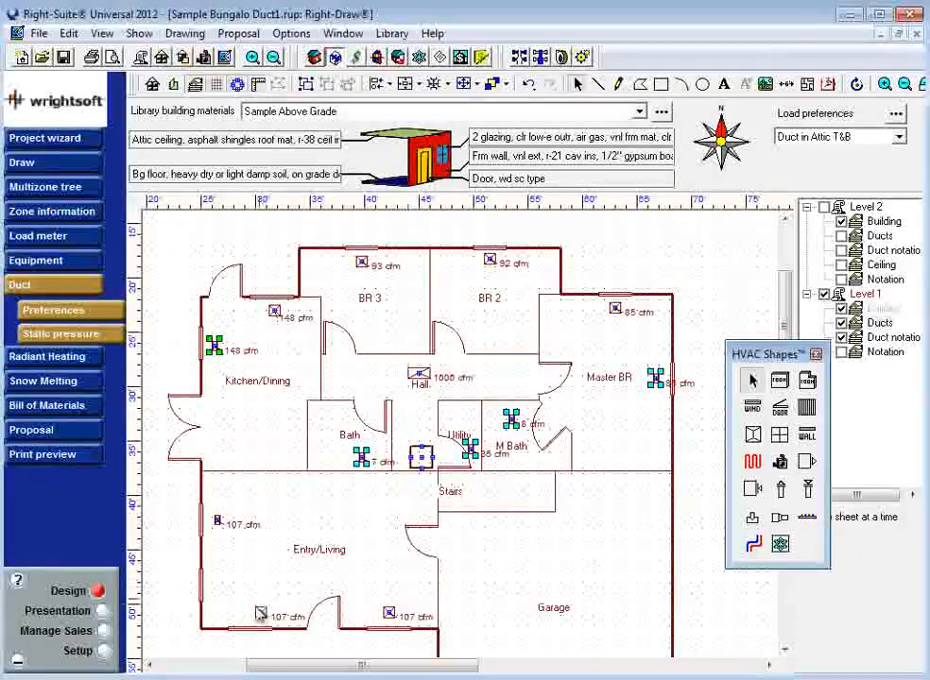
Step: Set the supply registers at the north windows and the Entry/Living front windows to width 10 and height 6 inches
{"action": "left_click", "coordinate": [288, 617]}
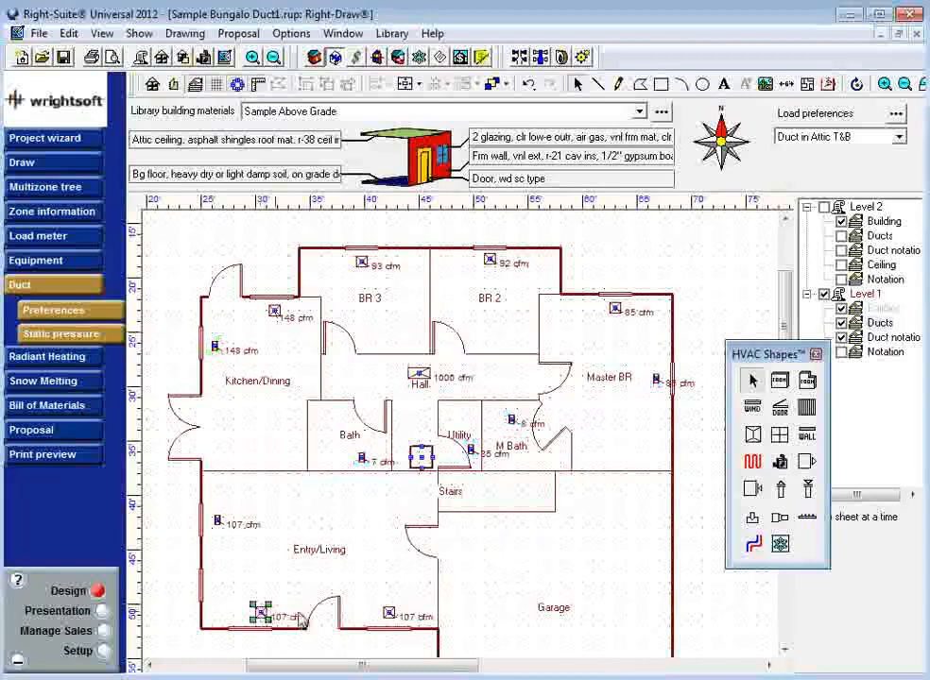
{"action": "left_click", "coordinate": [389, 613], "text": "shift"}
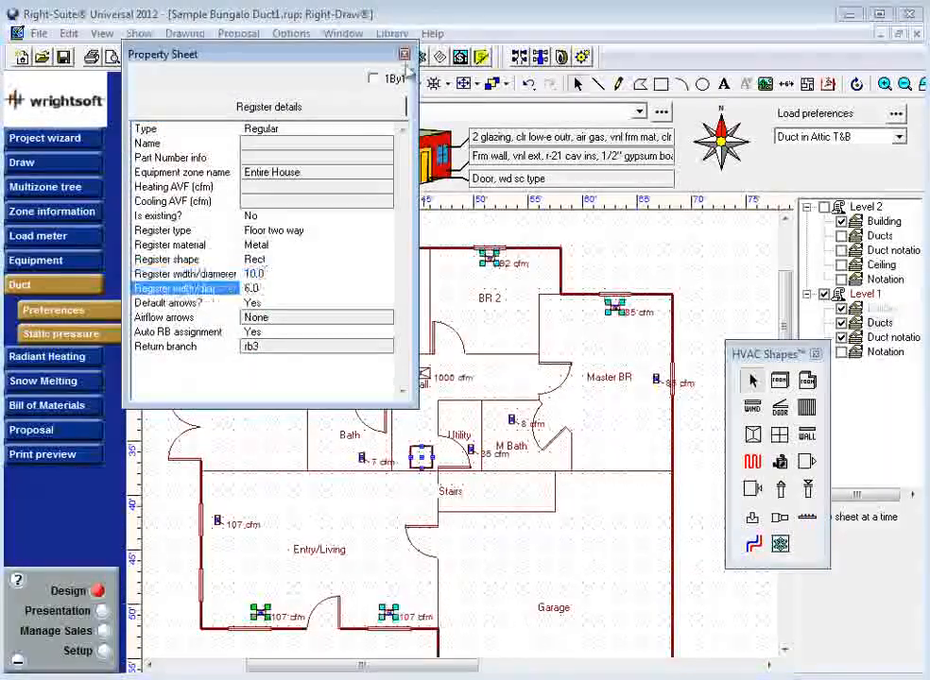
{"action": "left_click", "coordinate": [404, 54]}
{"action": "left_click", "coordinate": [452, 458]}
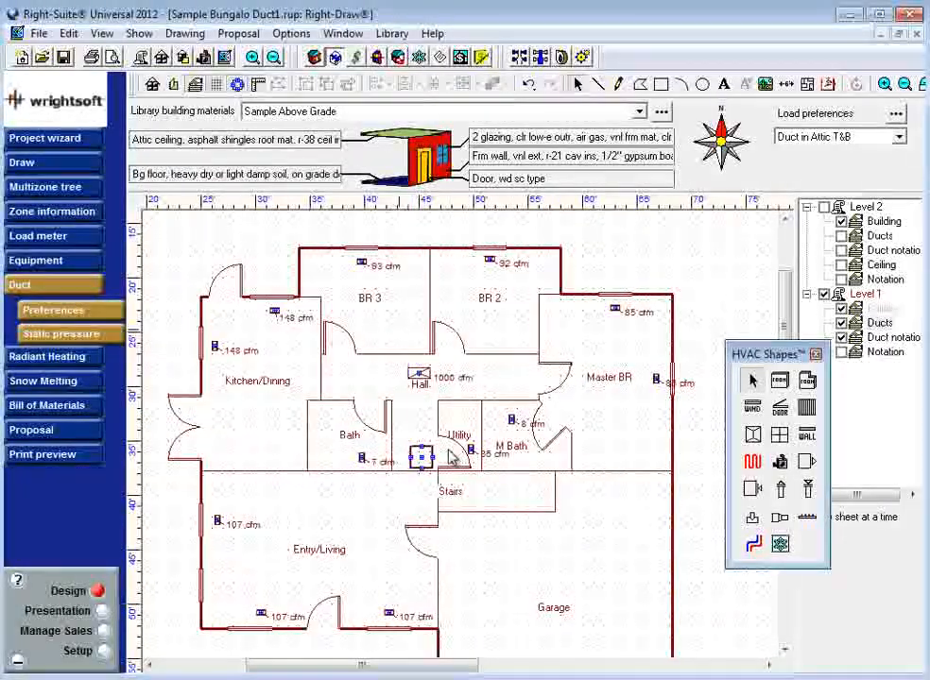
Step: Check the width and height entries in the register details of the north Kitchen/Dining register
{"action": "key", "text": "Tab"}
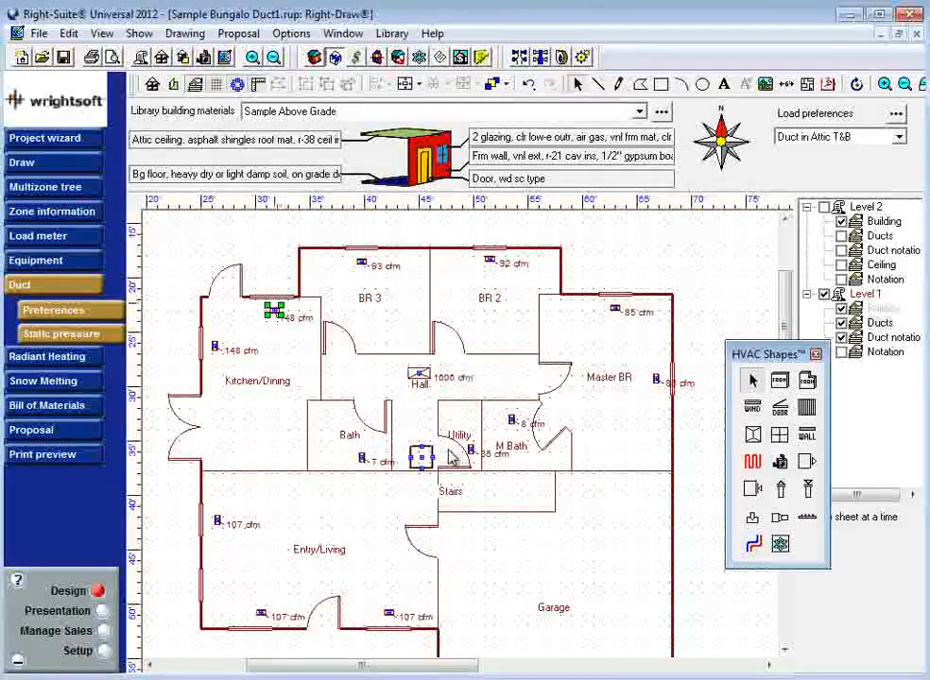
{"action": "key", "text": "Tab"}
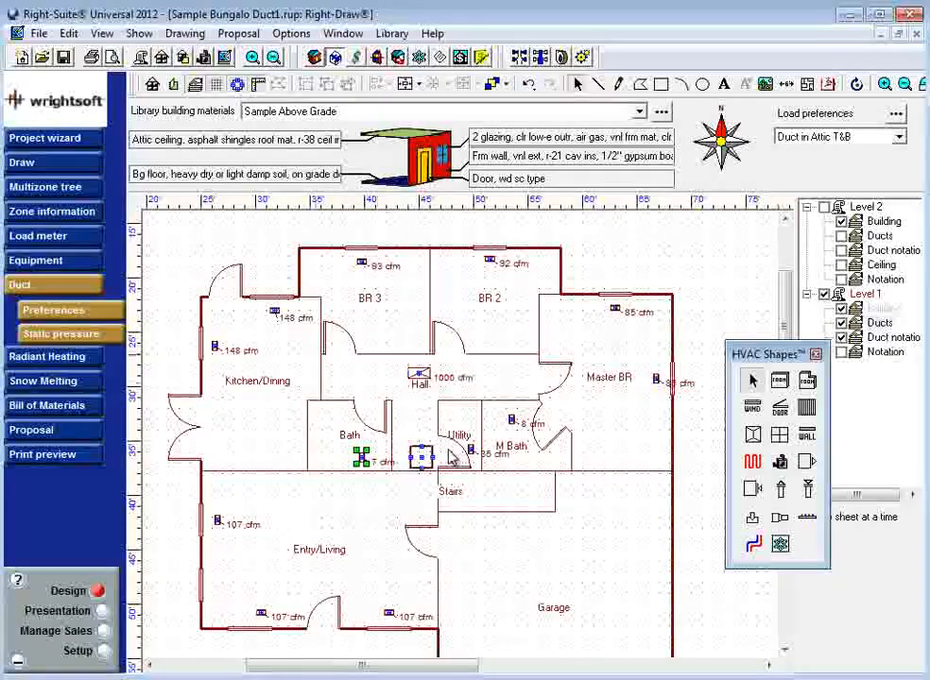
{"action": "key", "text": "Tab"}
{"action": "key", "text": "Return"}
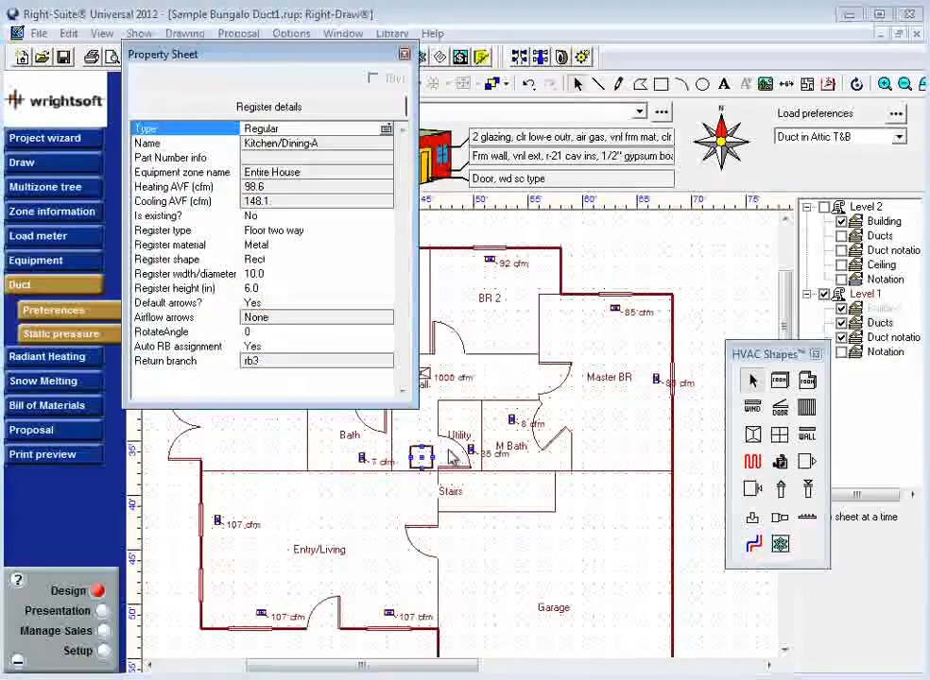
{"action": "key", "text": "Down"}
{"action": "key", "text": "Down"}
{"action": "key", "text": "Down"}
{"action": "key", "text": "Down"}
{"action": "key", "text": "Down"}
{"action": "key", "text": "Down"}
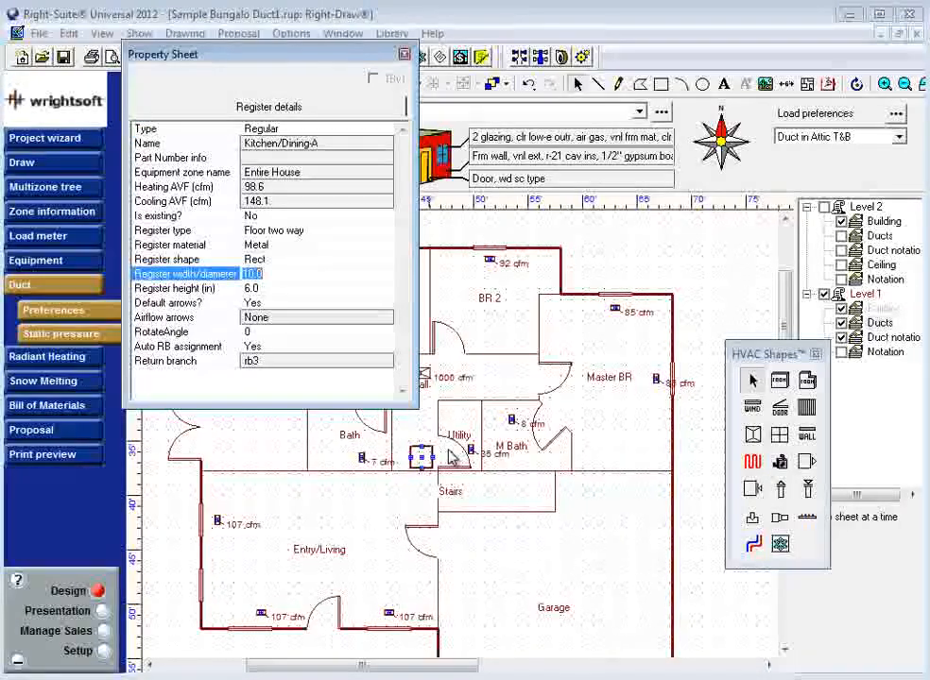
{"action": "key", "text": "Up"}
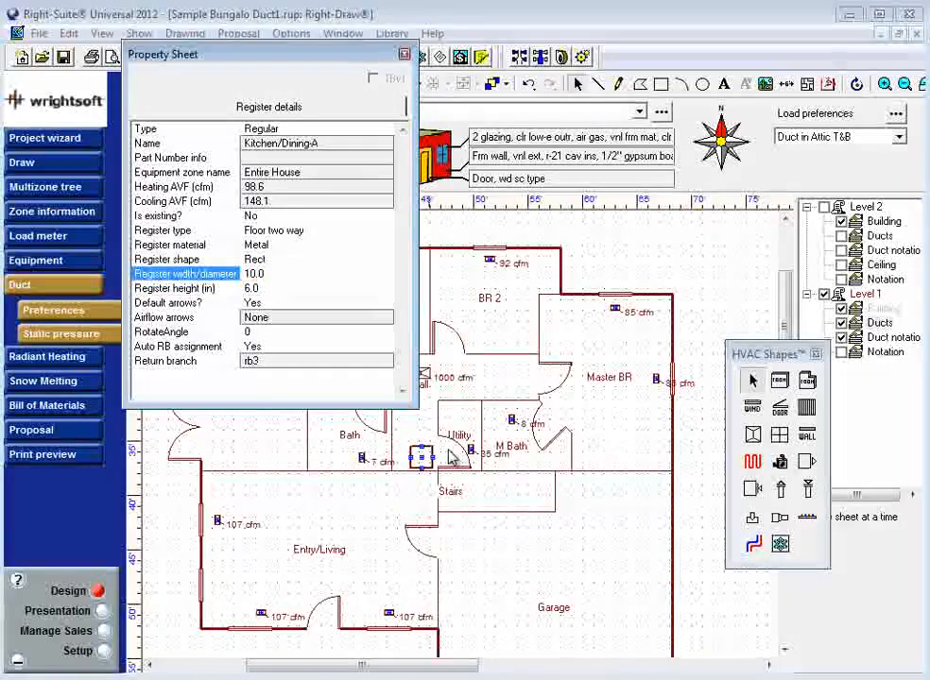
{"action": "key", "text": "Escape"}
Step: Enlarge the Hall return register to a square, with the air handler directly south of it and the Bath and M Bath registers at their south walls
{"action": "key", "text": "Tab"}
{"action": "key", "text": "Tab"}
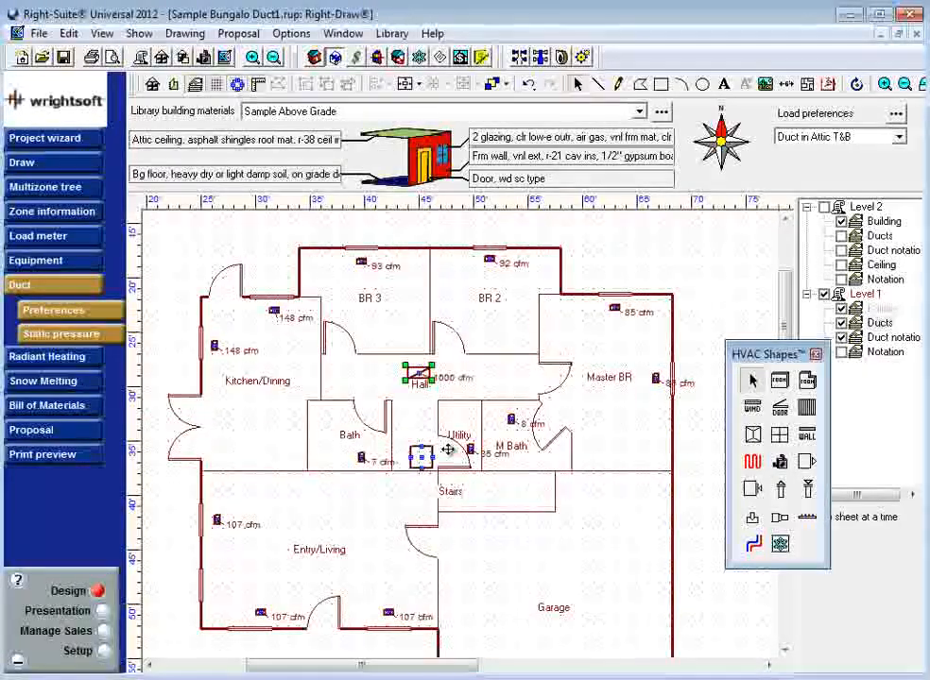
{"action": "key", "text": "Return"}
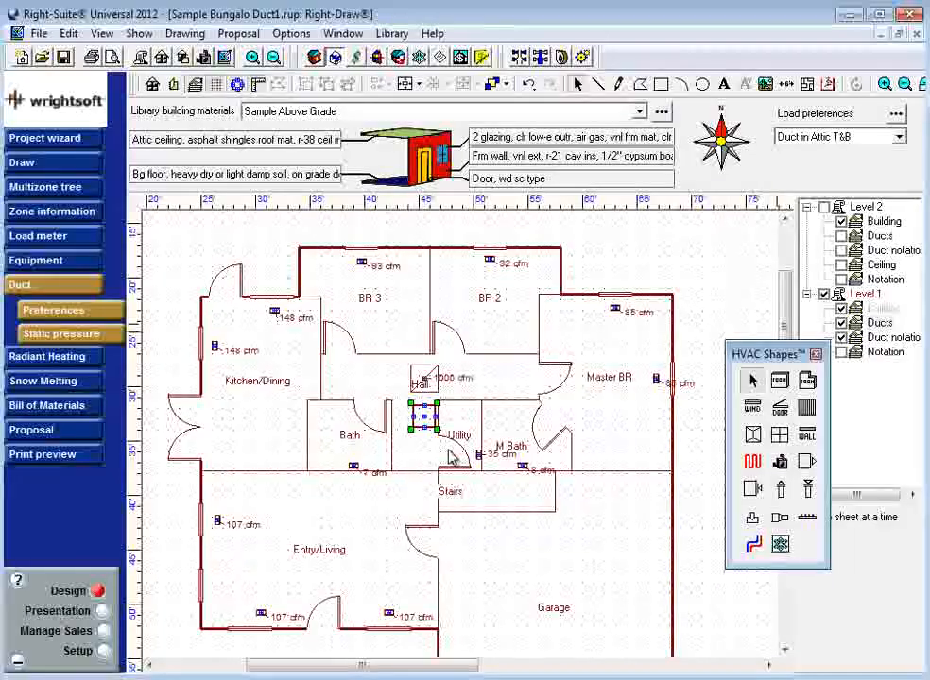
Step: Make the Level 1 Ducts sheet active and add a return register in the Master BR just southwest of the room label
{"action": "key", "text": "Page_Up"}
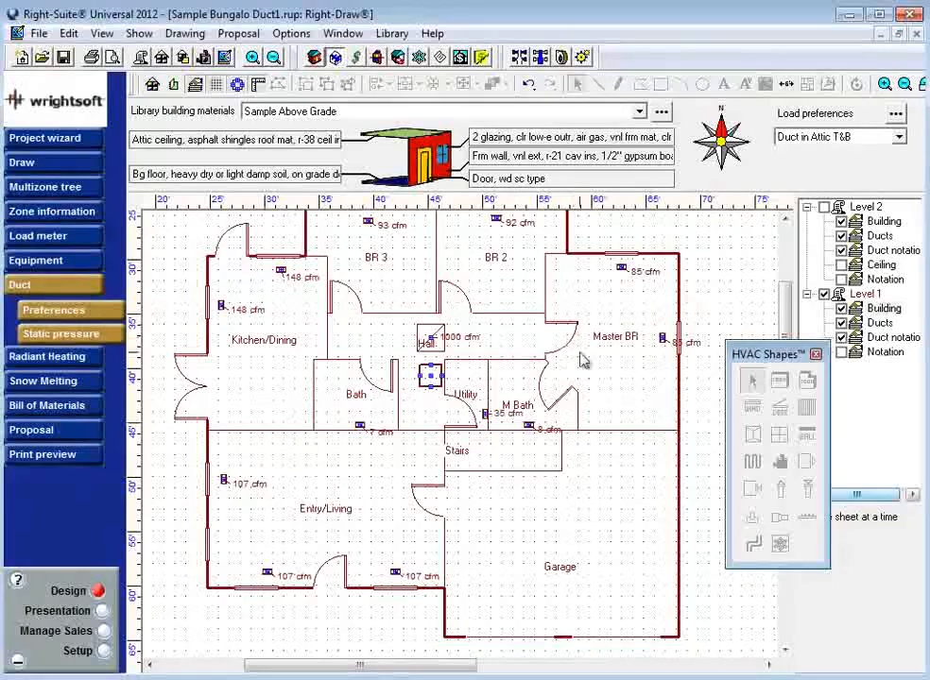
{"action": "left_click", "coordinate": [431, 338]}
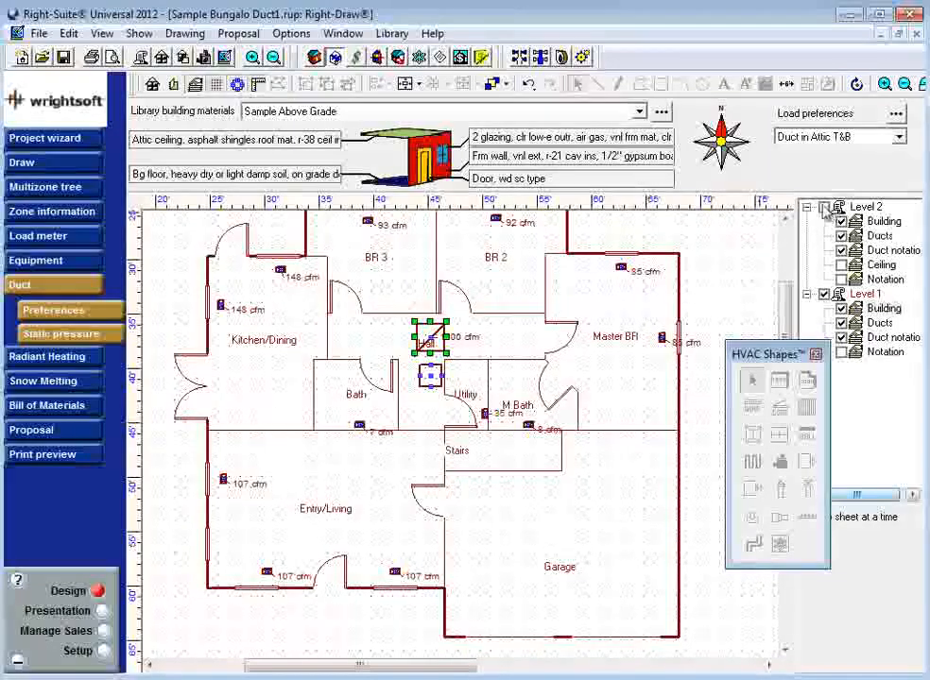
{"action": "left_click", "coordinate": [879, 324]}
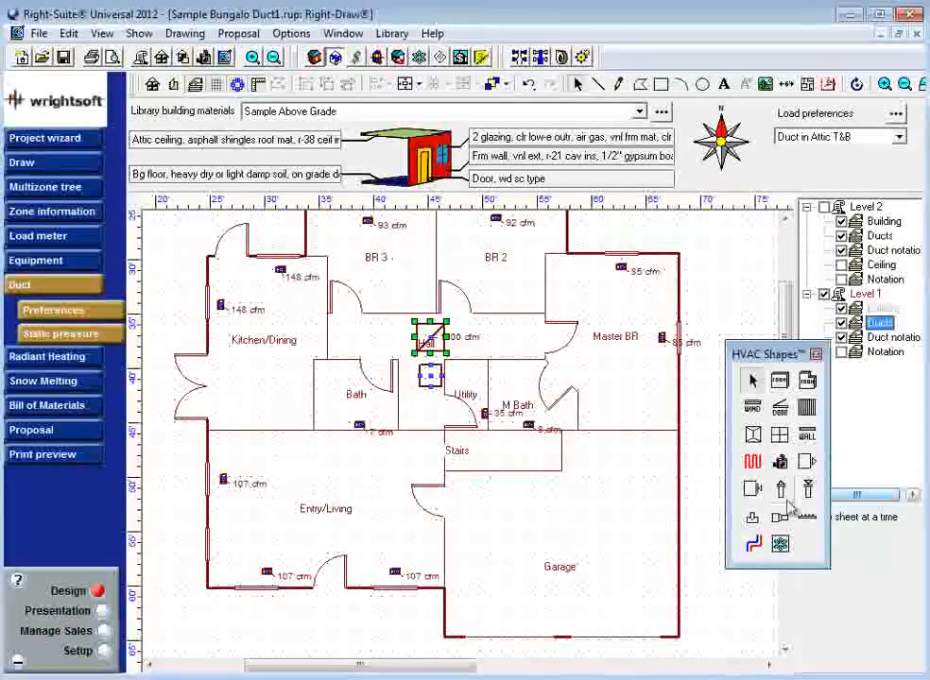
{"action": "left_click", "coordinate": [752, 488]}
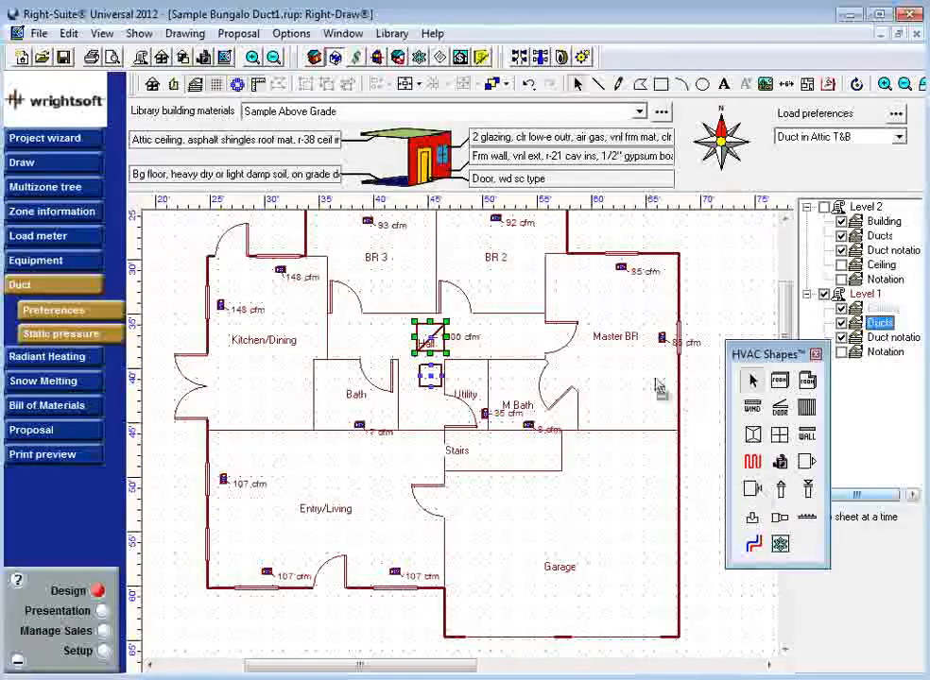
{"action": "left_click", "coordinate": [595, 358]}
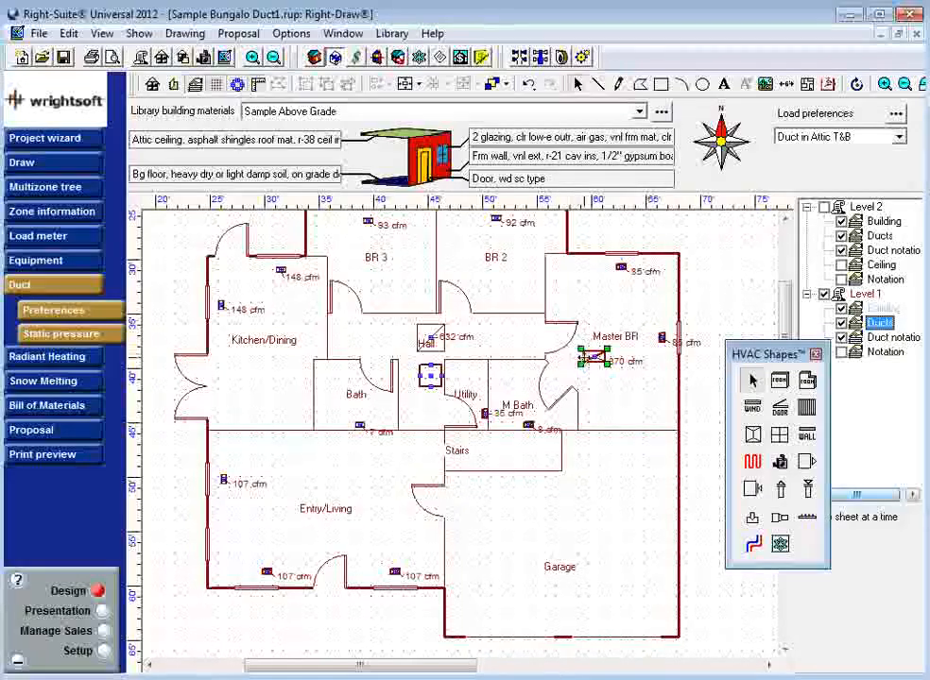
Step: Show Level 2 instead of Level 1 and add a return register at the Bonus RM's north wall, toward the east corner
{"action": "left_click", "coordinate": [824, 295]}
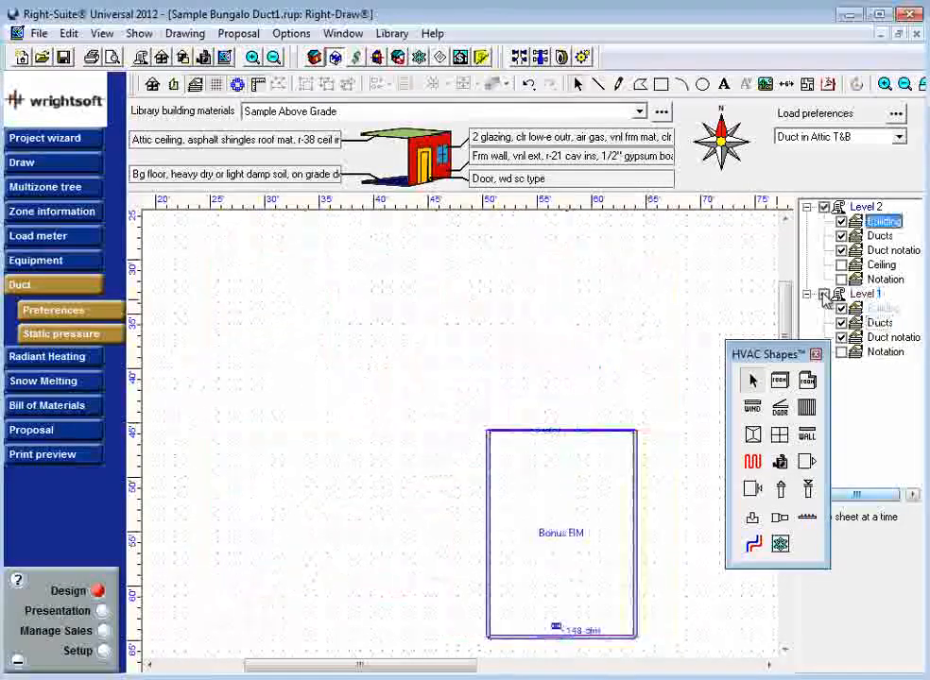
{"action": "left_click_drag", "start_coordinate": [625, 484], "coordinate": [582, 426]}
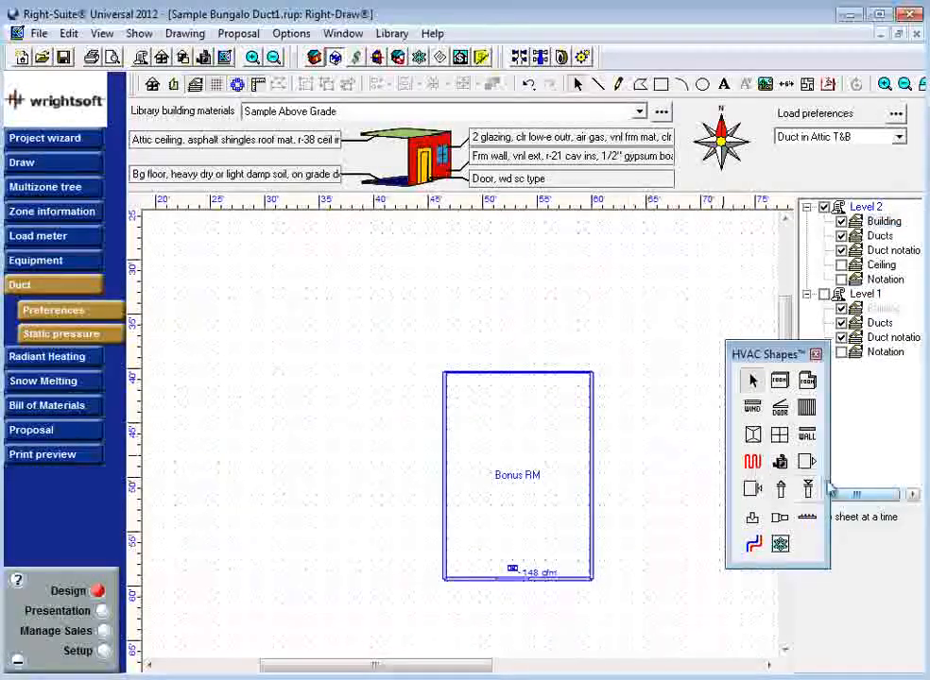
{"action": "left_click", "coordinate": [753, 490]}
{"action": "left_click", "coordinate": [555, 398]}
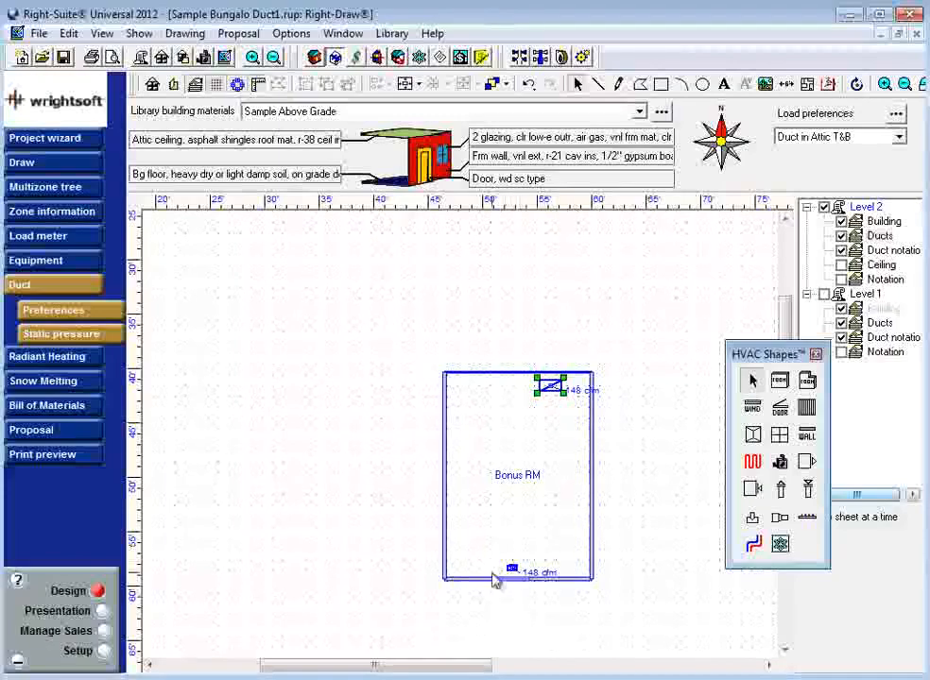
Step: Show Level 1 instead of Level 2 and select the Hall return register
{"action": "left_click", "coordinate": [824, 295]}
{"action": "left_click_drag", "start_coordinate": [482, 318], "coordinate": [495, 365]}
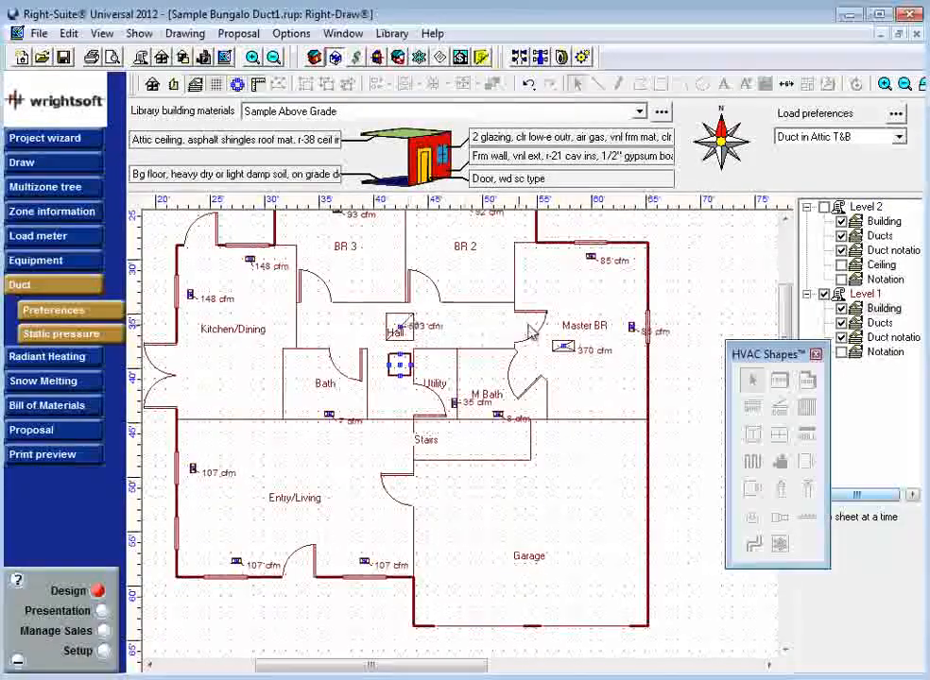
{"action": "left_click_drag", "start_coordinate": [480, 347], "coordinate": [483, 372]}
{"action": "left_click", "coordinate": [565, 372]}
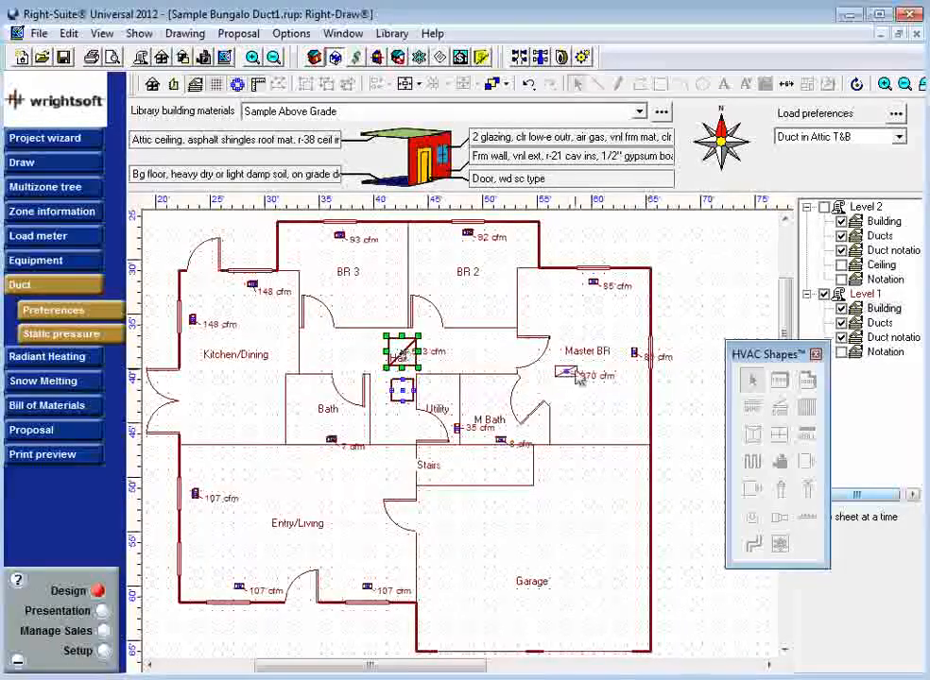
{"action": "left_click", "coordinate": [399, 355]}
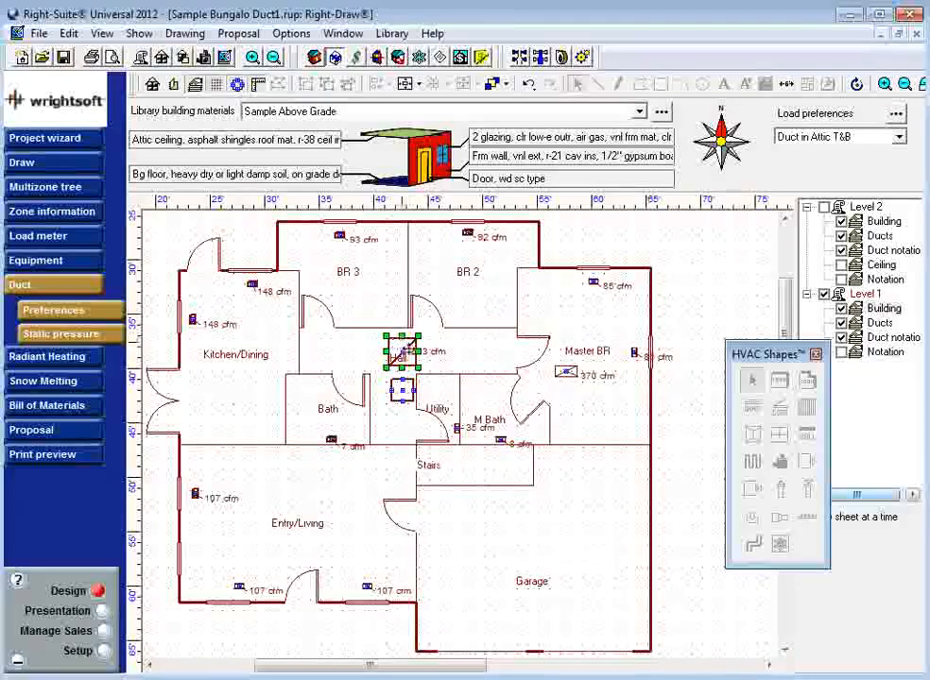
Step: Link the two south-wall Entry/Living supply registers and the Utility and M Bath supply registers to the Hall return register
{"action": "left_click", "coordinate": [565, 371]}
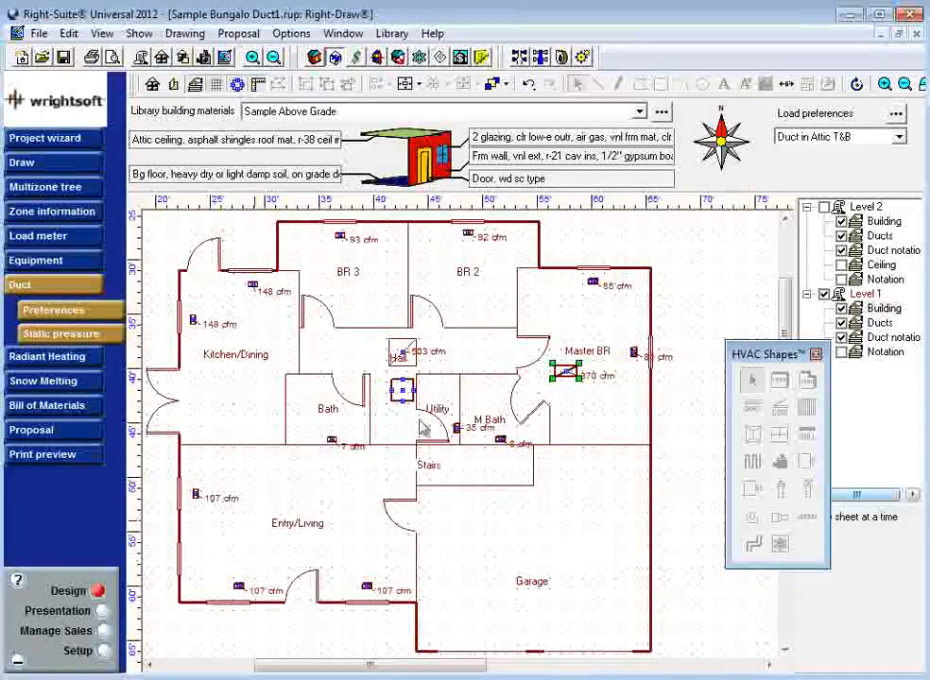
{"action": "left_click", "coordinate": [401, 353]}
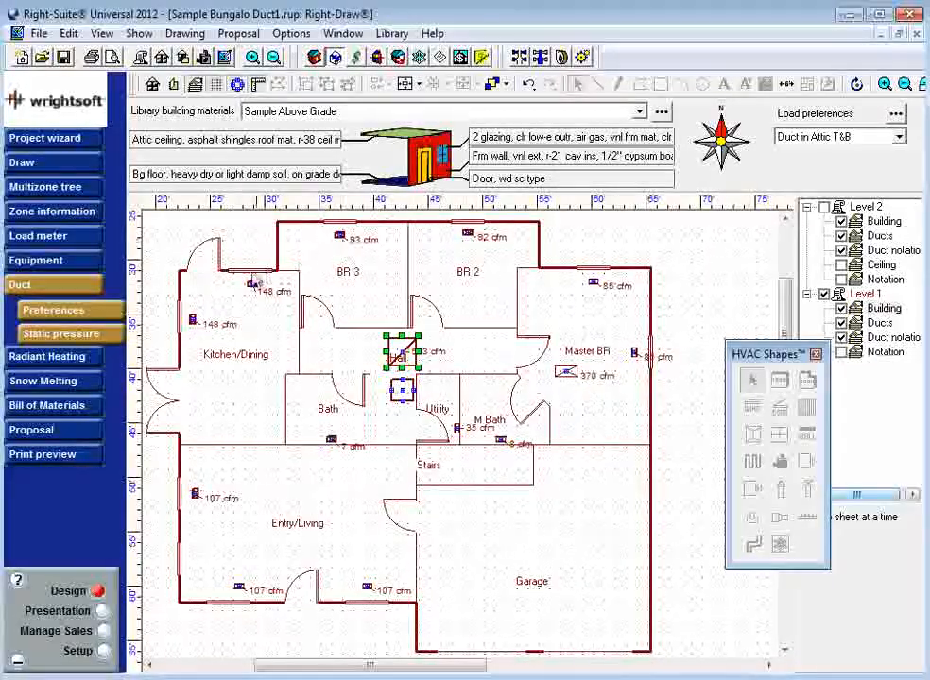
{"action": "left_click", "coordinate": [566, 373]}
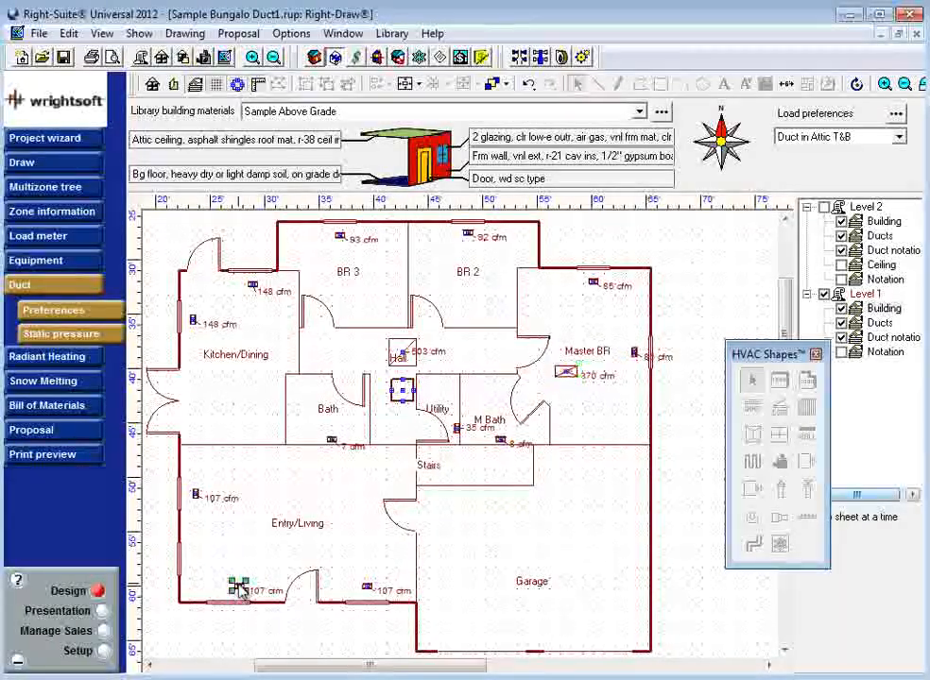
{"action": "left_click", "coordinate": [365, 586], "text": "shift"}
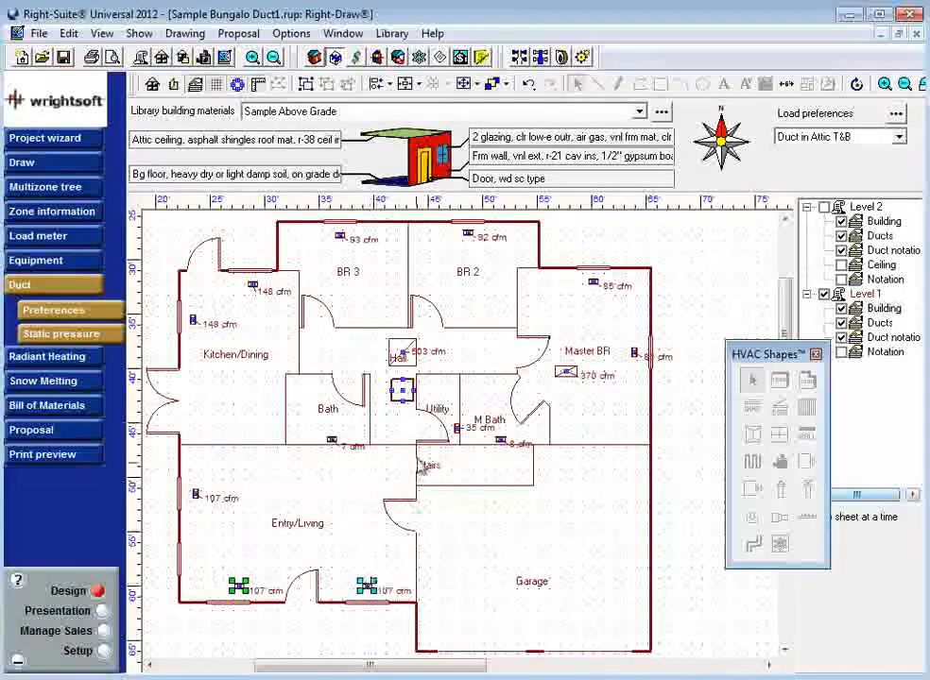
{"action": "left_click", "coordinate": [459, 430], "text": "shift"}
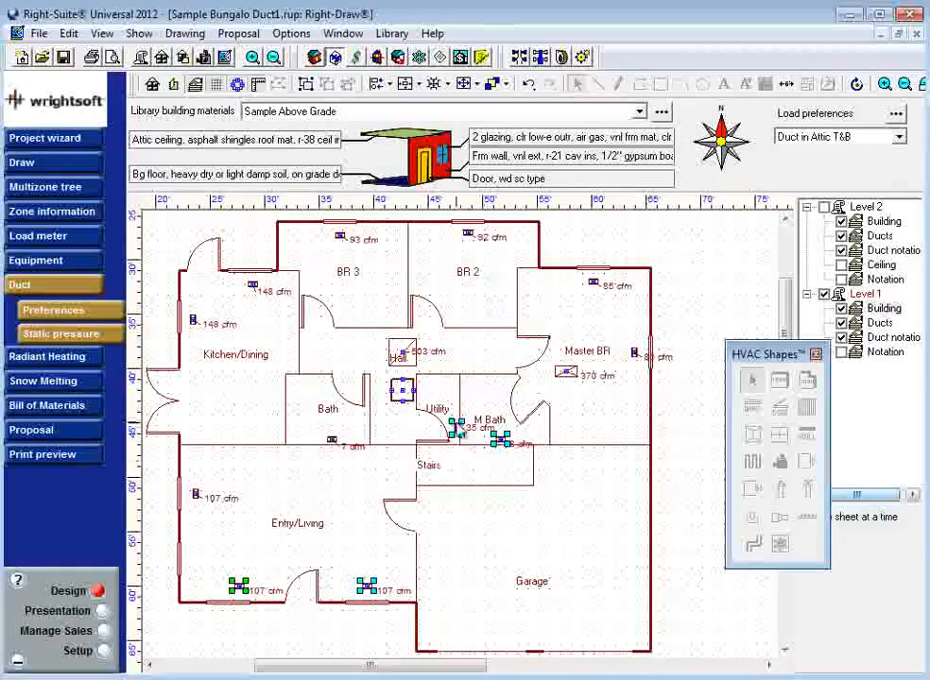
{"action": "left_click", "coordinate": [404, 355], "text": "shift"}
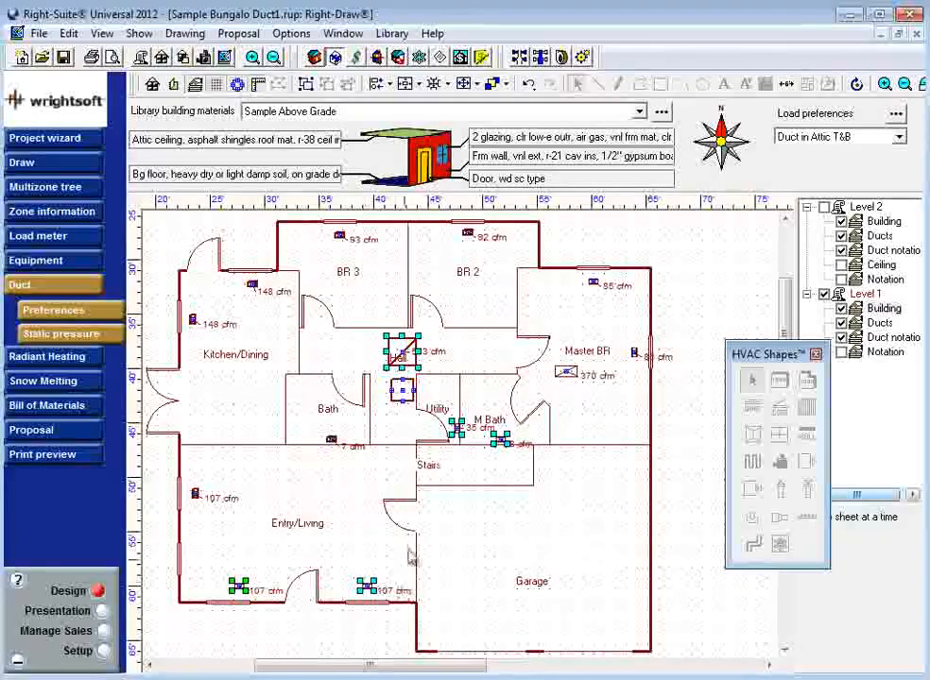
{"action": "left_click", "coordinate": [18, 661]}
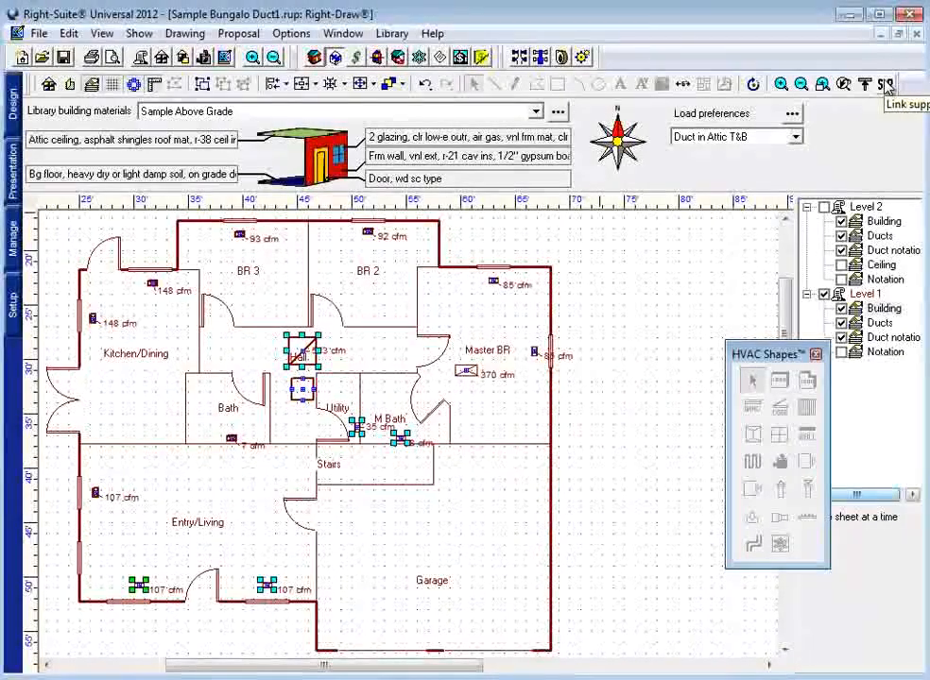
{"action": "left_click", "coordinate": [886, 85]}
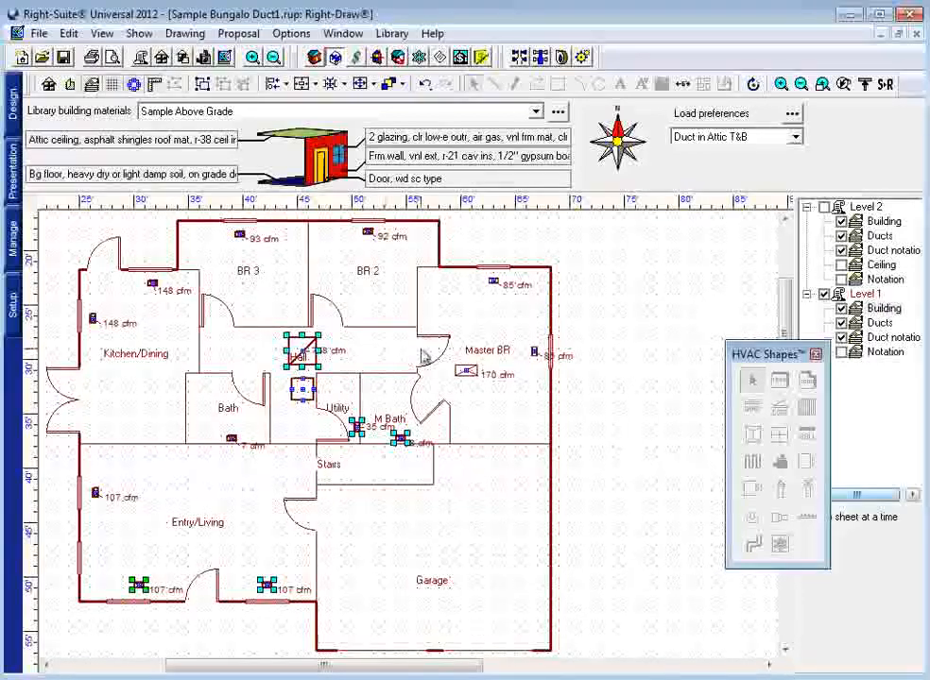
Step: Link the M Bath supply register to the Master BR return register instead of the Hall return
{"action": "left_click", "coordinate": [468, 371]}
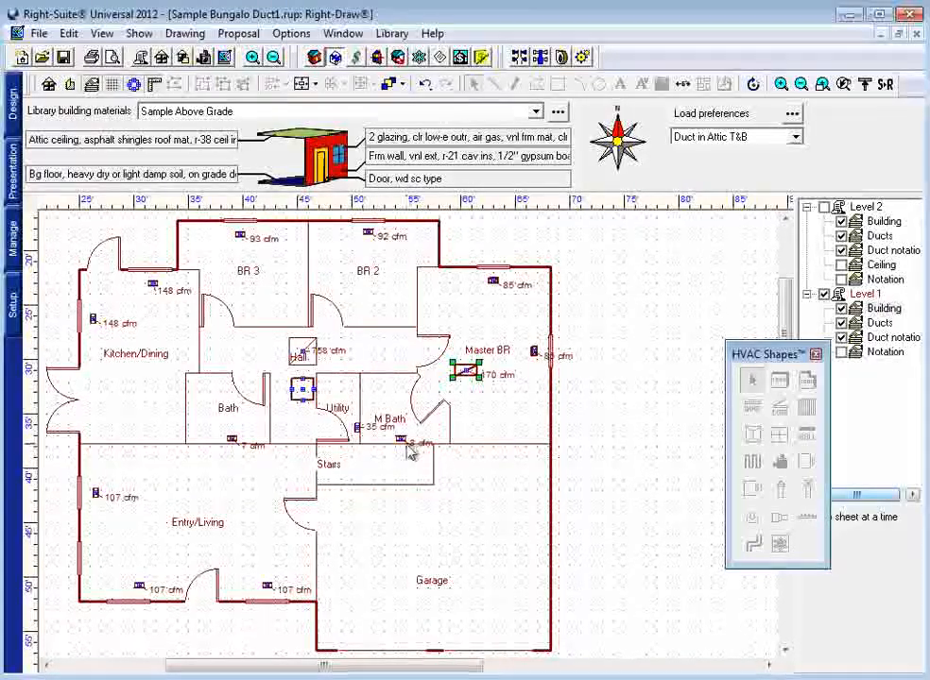
{"action": "left_click", "coordinate": [402, 442], "text": "shift"}
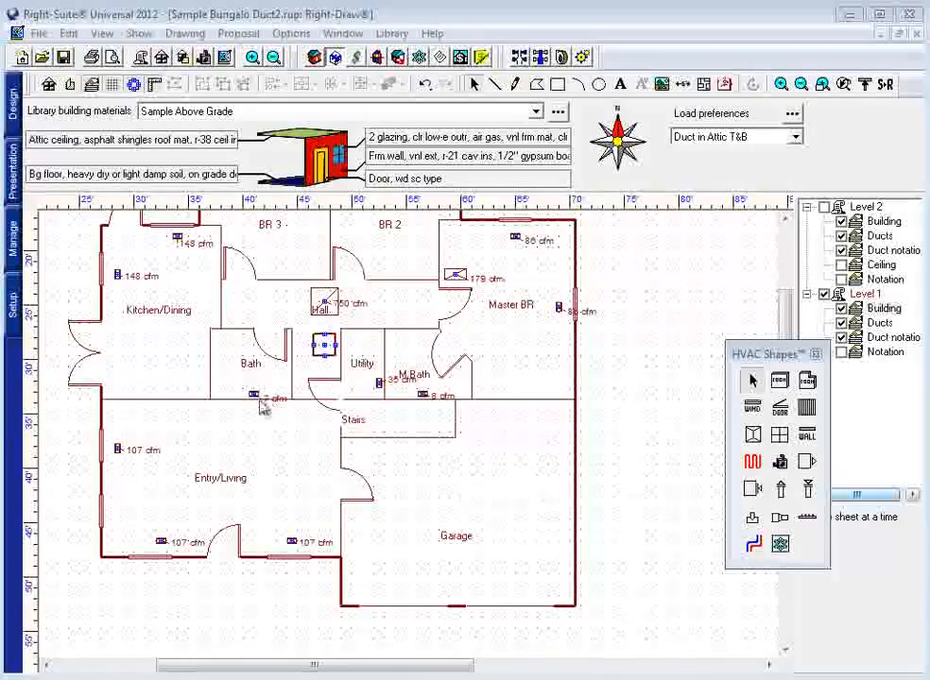
{"action": "left_click", "coordinate": [779, 487]}
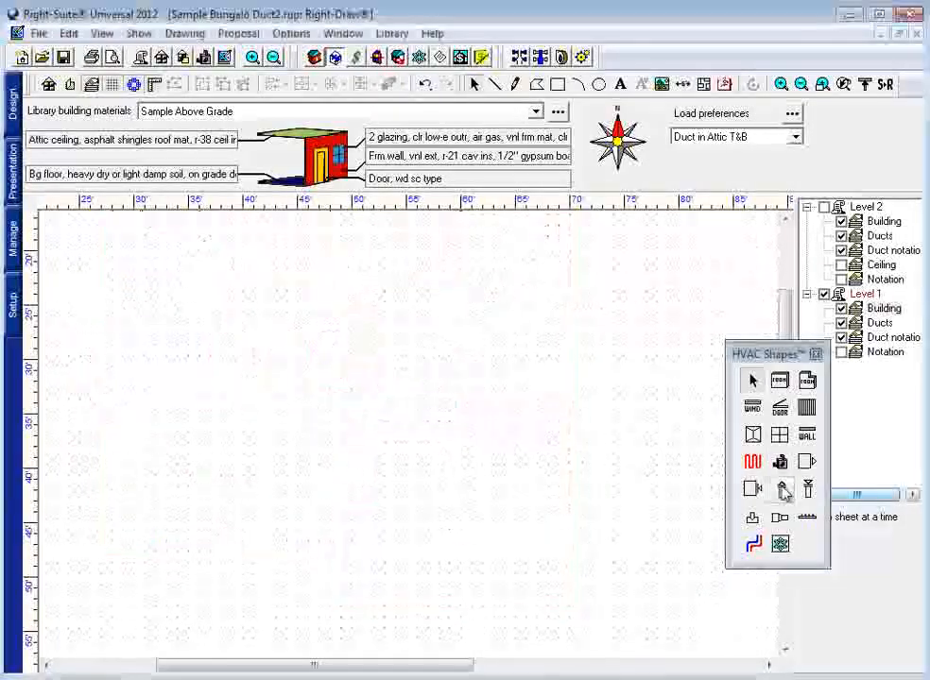
{"action": "left_click", "coordinate": [324, 346]}
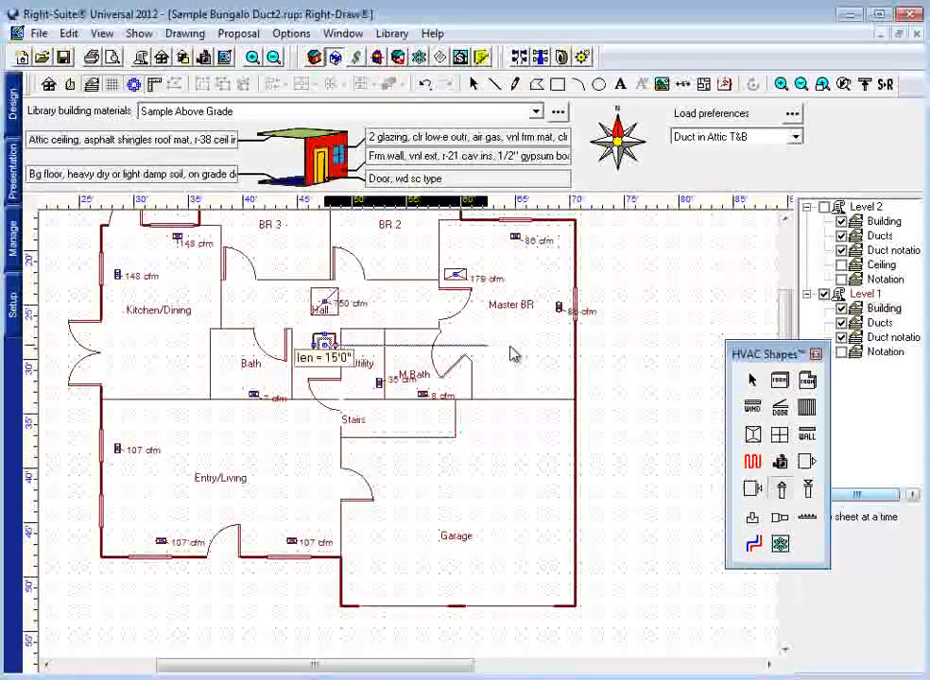
{"action": "double_click", "coordinate": [566, 344]}
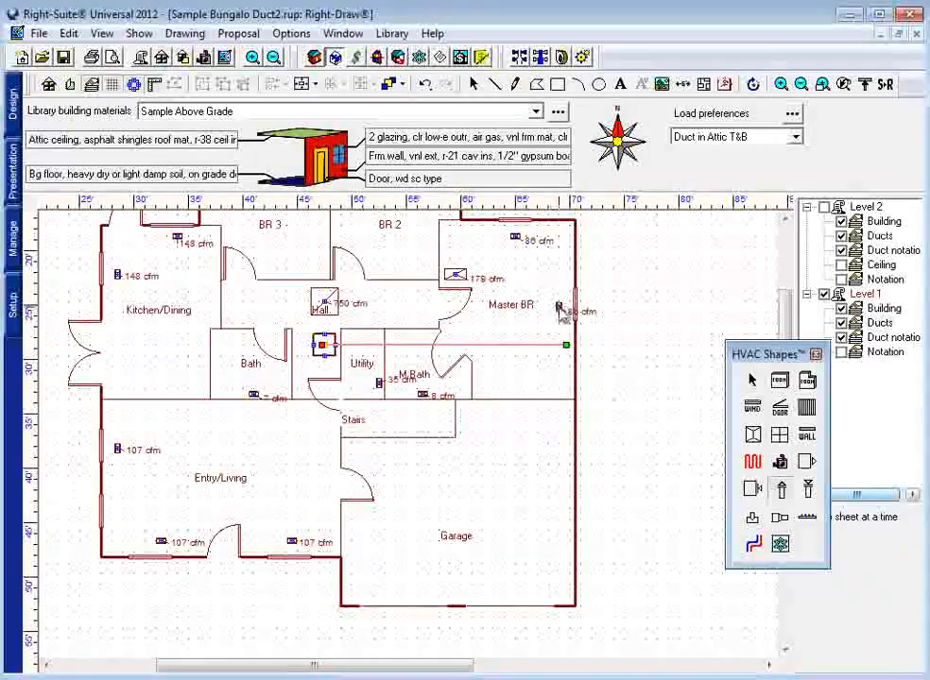
{"action": "left_click", "coordinate": [253, 58]}
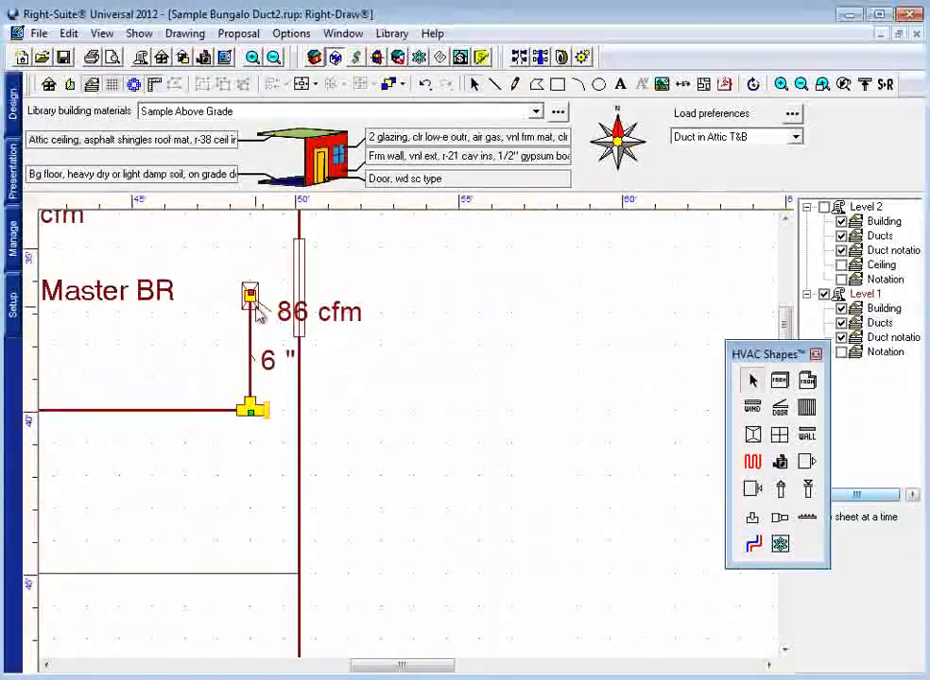
{"action": "left_click", "coordinate": [255, 306]}
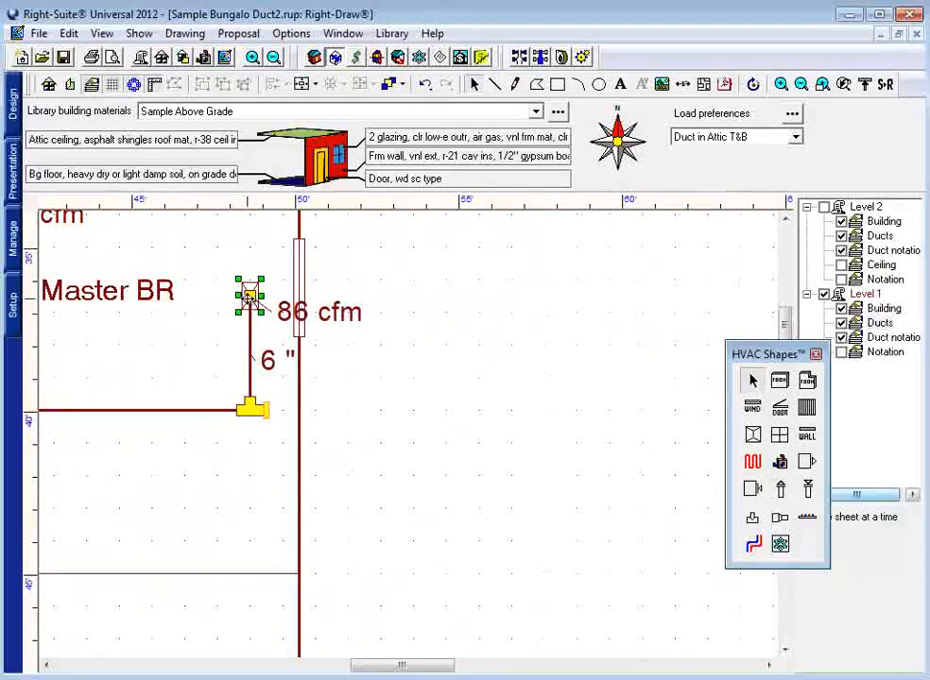
{"action": "left_click", "coordinate": [250, 298]}
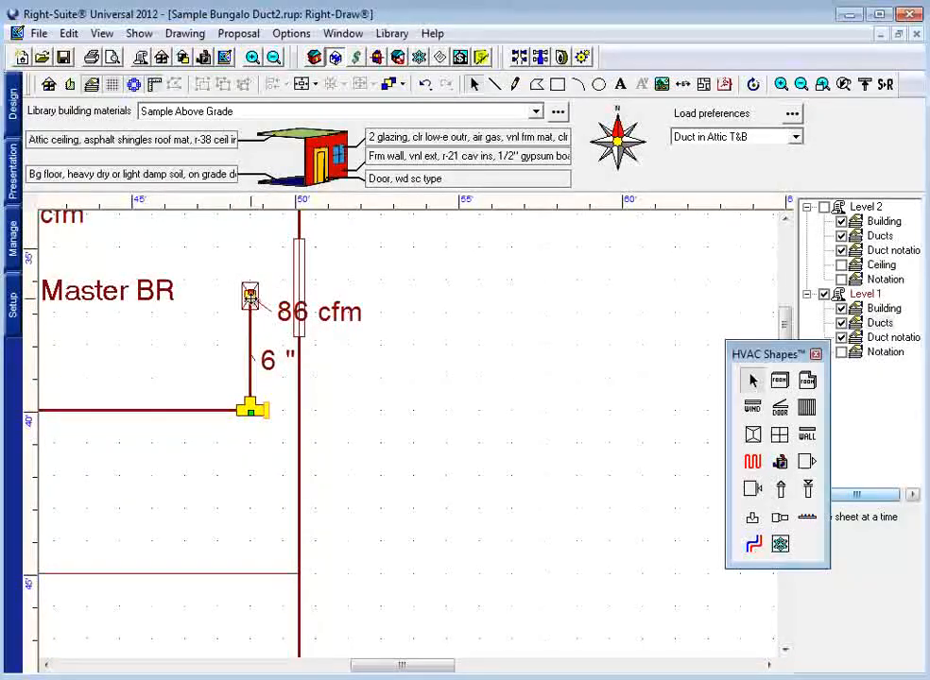
{"action": "left_click", "coordinate": [274, 59]}
{"action": "left_click", "coordinate": [274, 58]}
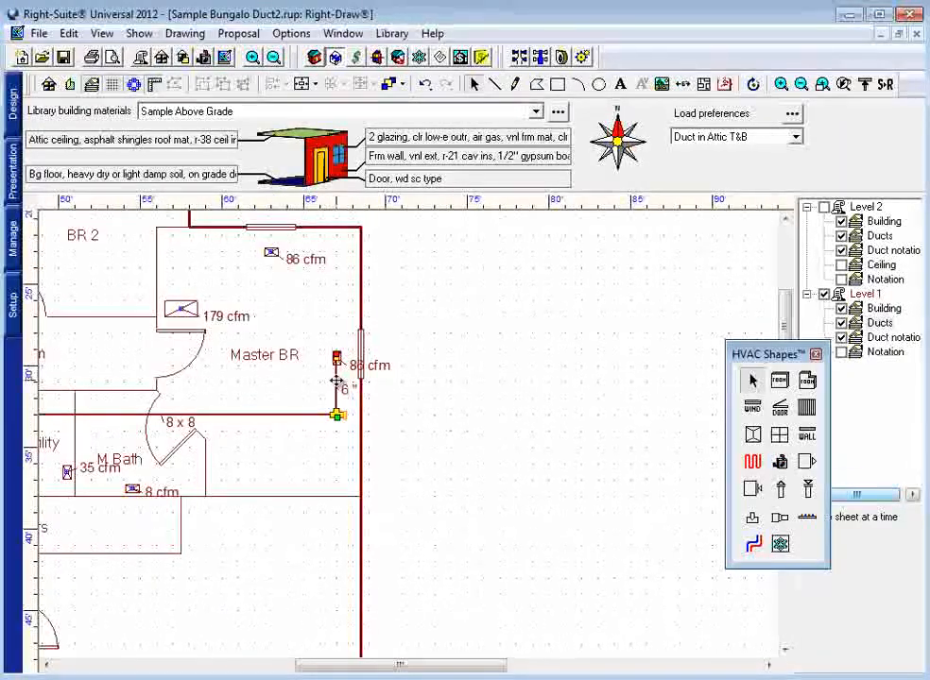
{"action": "key", "text": "Delete"}
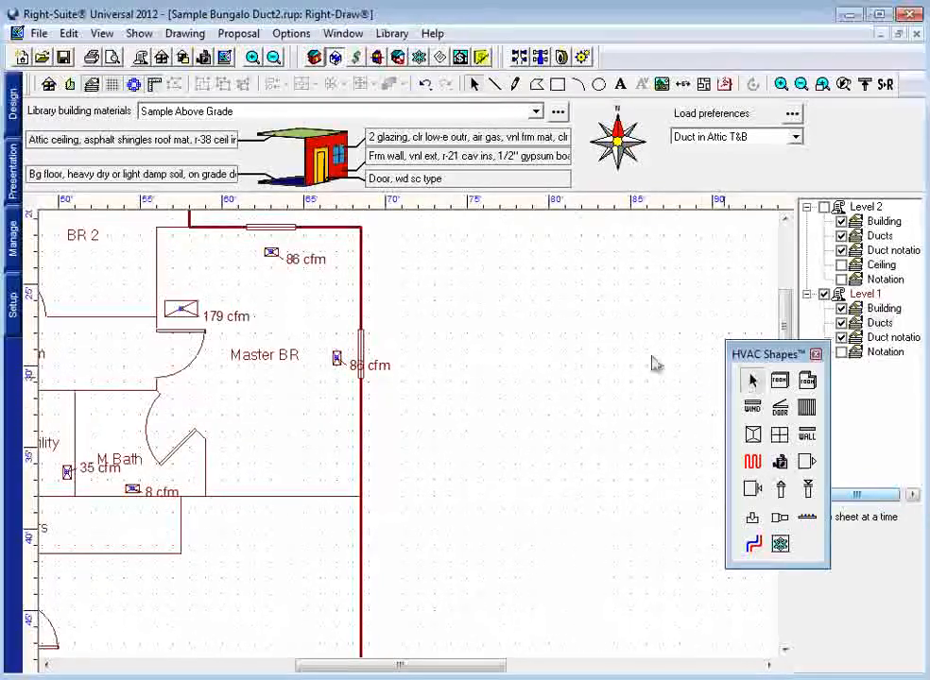
Step: Move the HVAC Shapes toolbox clear of the sheet list and make the Level 1 Ducts sheet active
{"action": "left_click", "coordinate": [273, 57]}
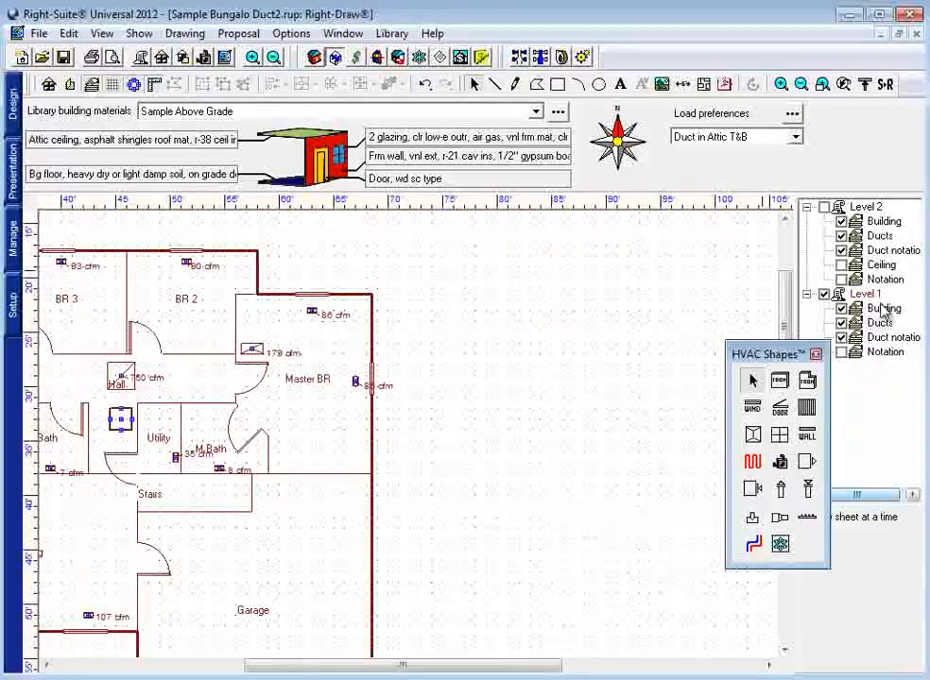
{"action": "right_click", "coordinate": [882, 310]}
{"action": "key", "text": "Escape"}
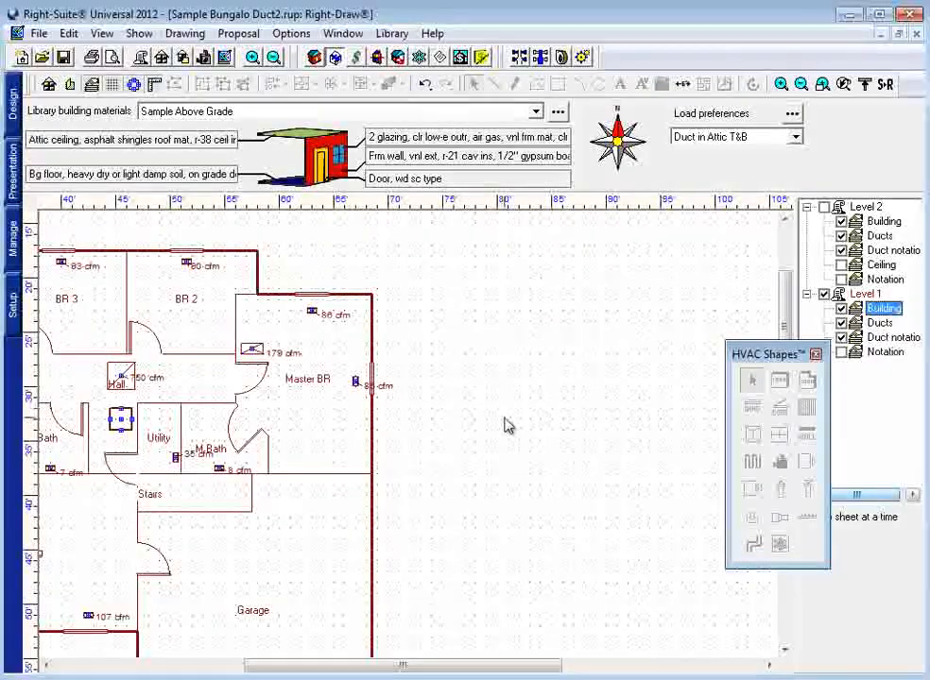
{"action": "middle_click_drag", "start_coordinate": [300, 420], "coordinate": [529, 411]}
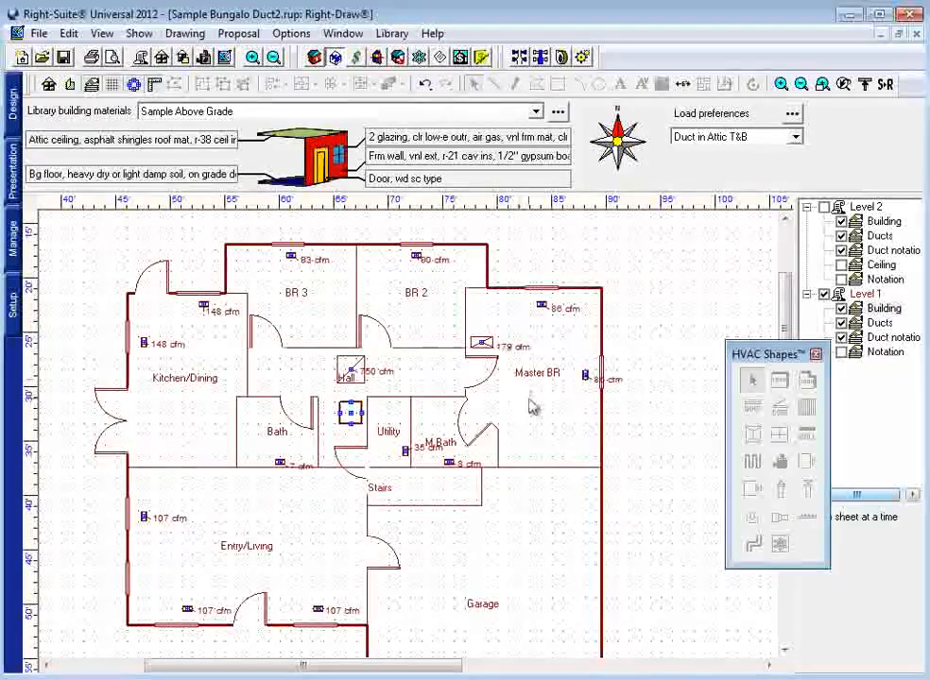
{"action": "left_click", "coordinate": [480, 344]}
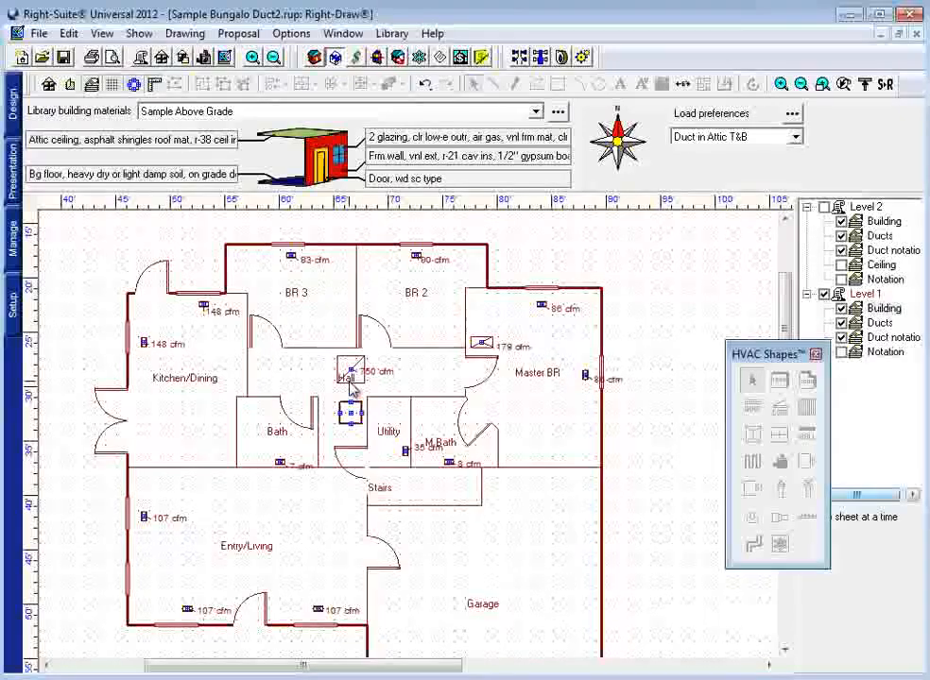
{"action": "left_click", "coordinate": [352, 415]}
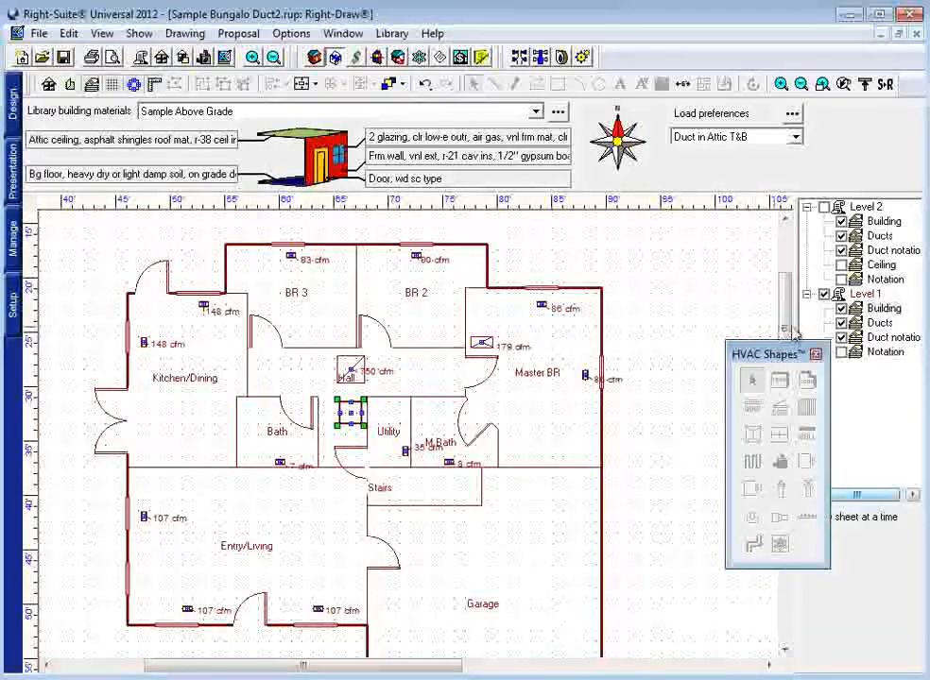
{"action": "left_click_drag", "start_coordinate": [767, 355], "coordinate": [666, 307]}
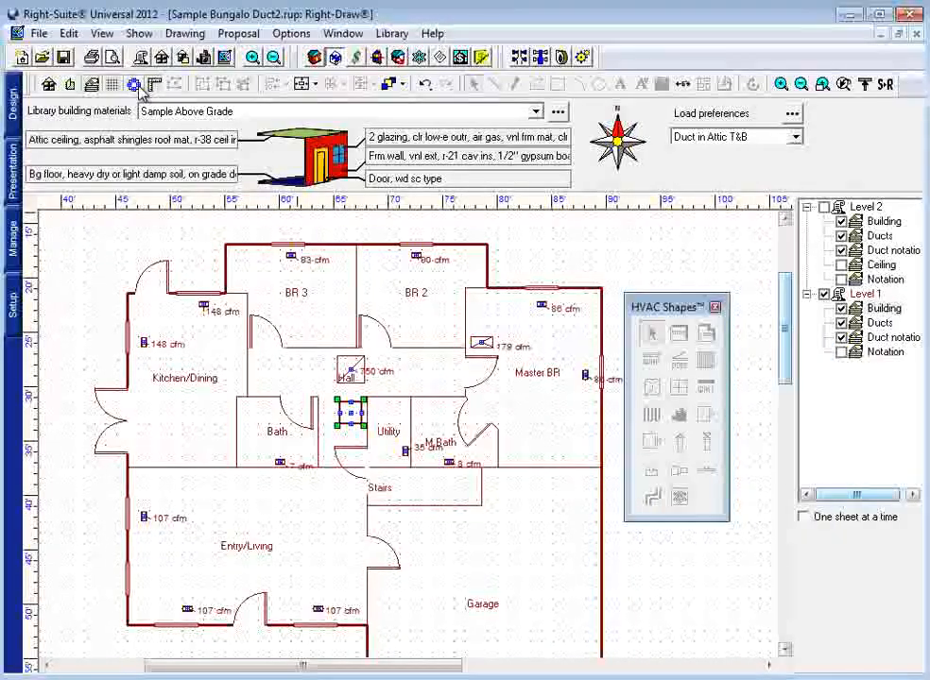
{"action": "left_click", "coordinate": [880, 323]}
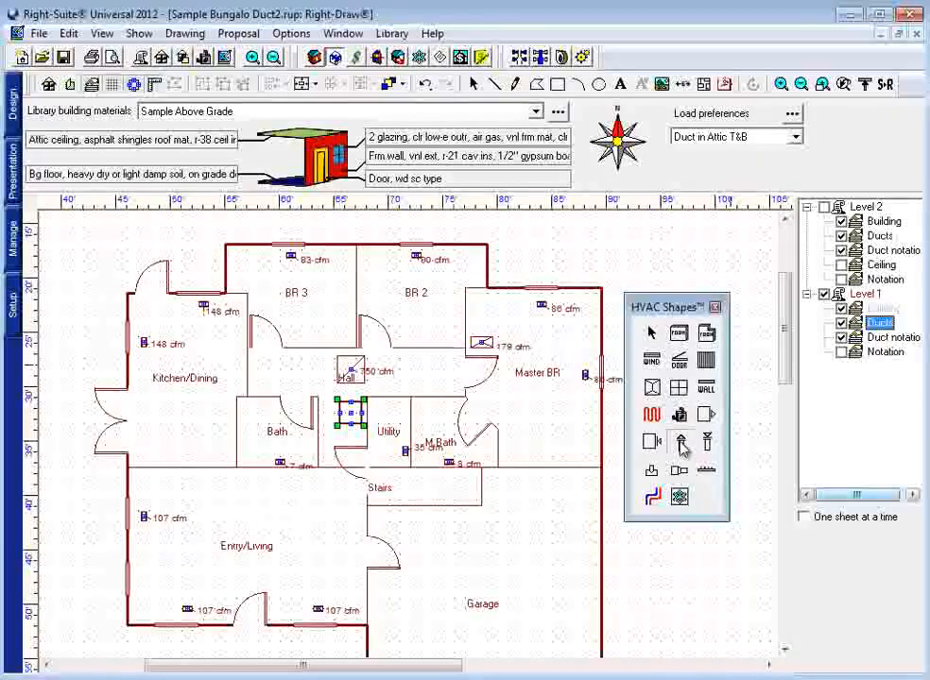
Step: Draw two supply trunks from the air handler, one about 22 ft east into the Master BR and one west across the Bath
{"action": "left_click", "coordinate": [681, 444]}
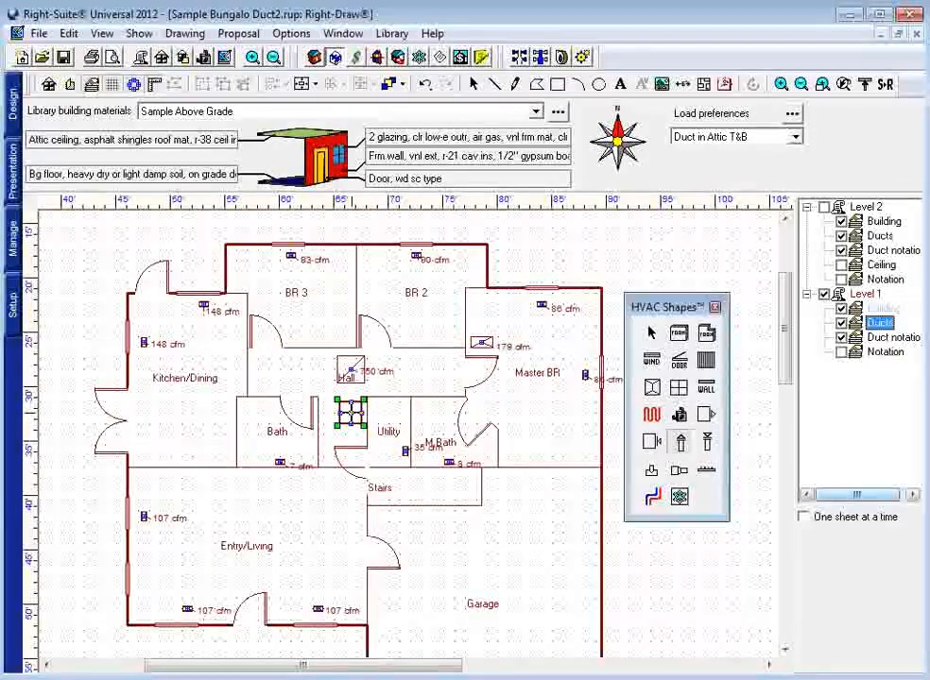
{"action": "key", "text": "Delete"}
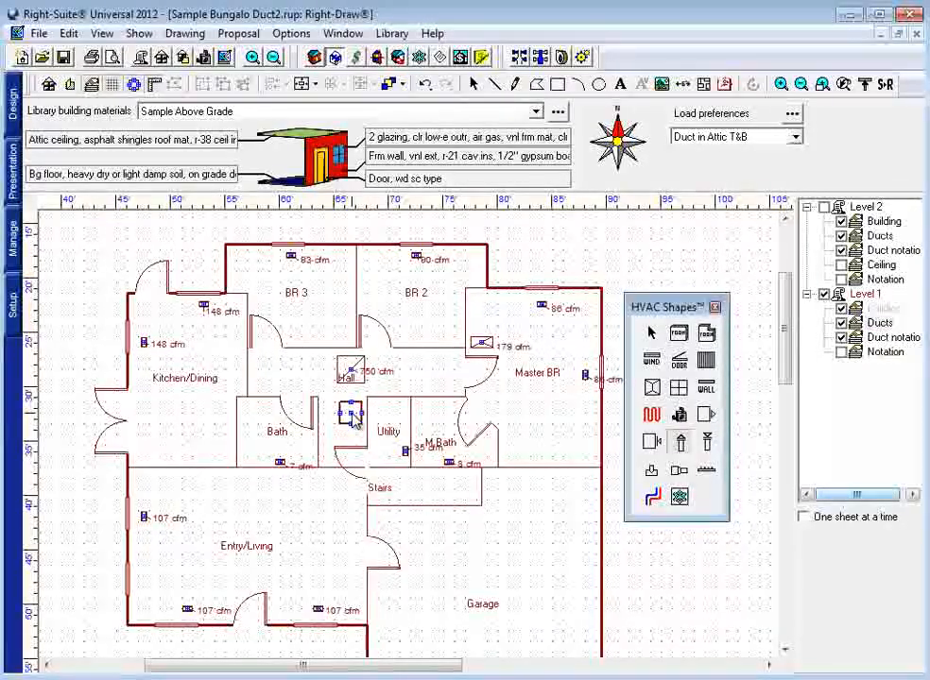
{"action": "left_click_drag", "start_coordinate": [352, 414], "coordinate": [553, 416]}
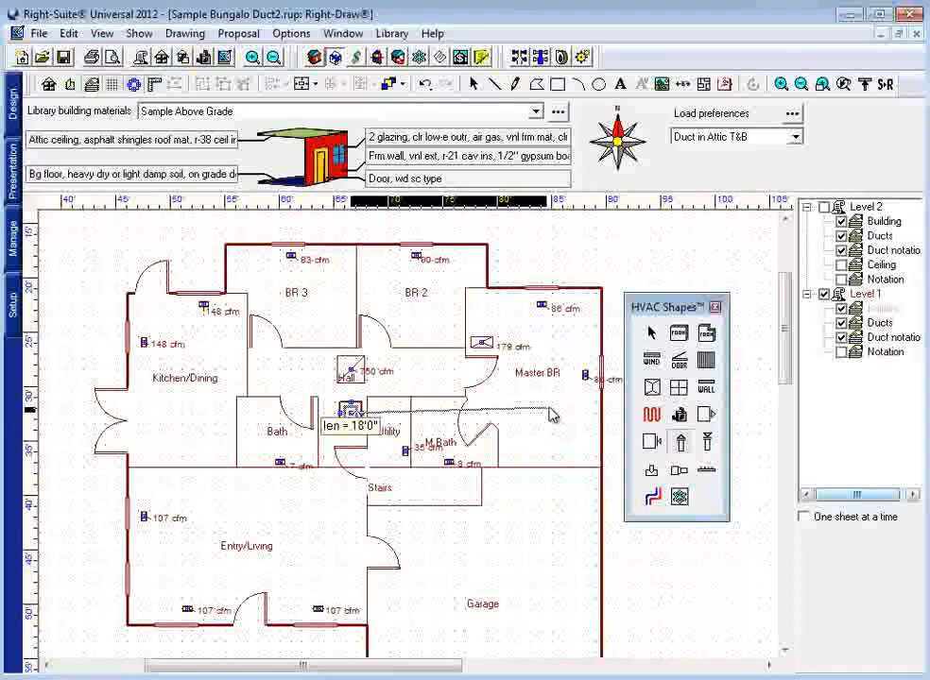
{"action": "left_click_drag", "start_coordinate": [553, 416], "coordinate": [593, 424]}
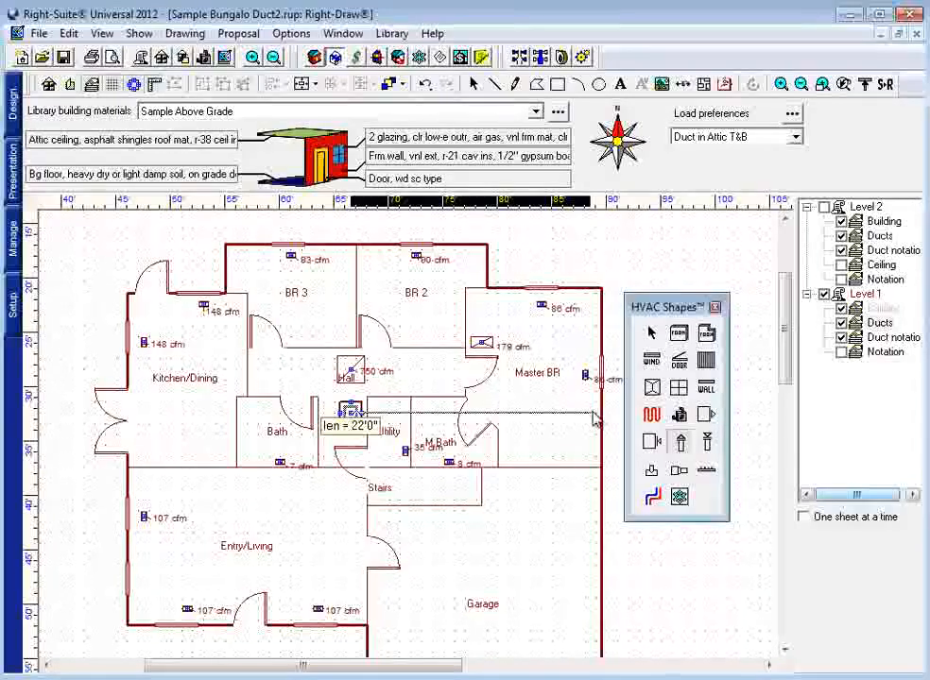
{"action": "left_click_drag", "start_coordinate": [593, 419], "coordinate": [595, 419]}
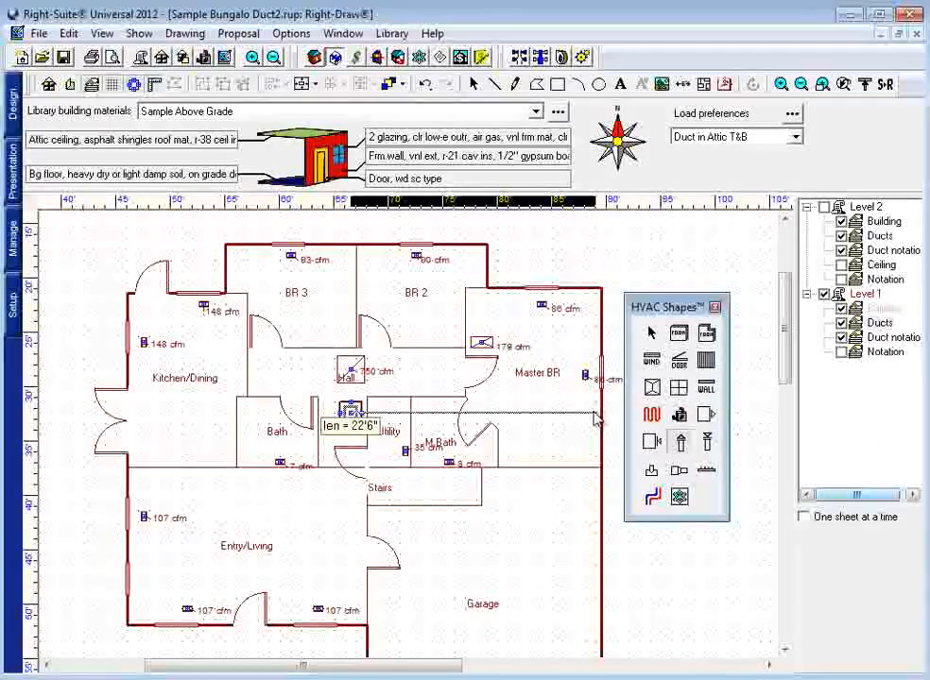
{"action": "left_click_drag", "start_coordinate": [592, 417], "coordinate": [592, 420]}
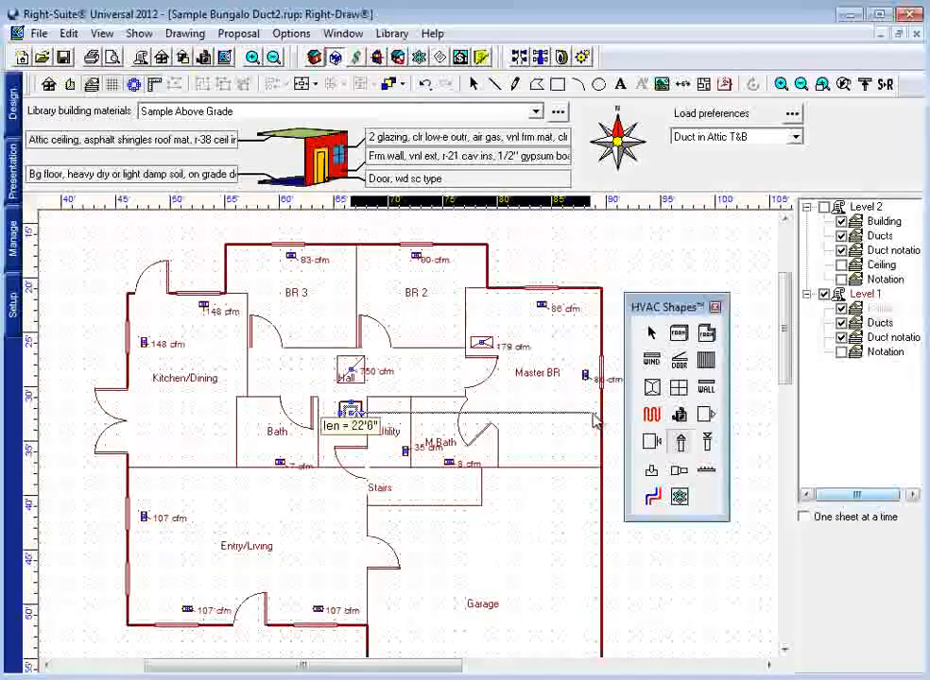
{"action": "left_click", "coordinate": [593, 416]}
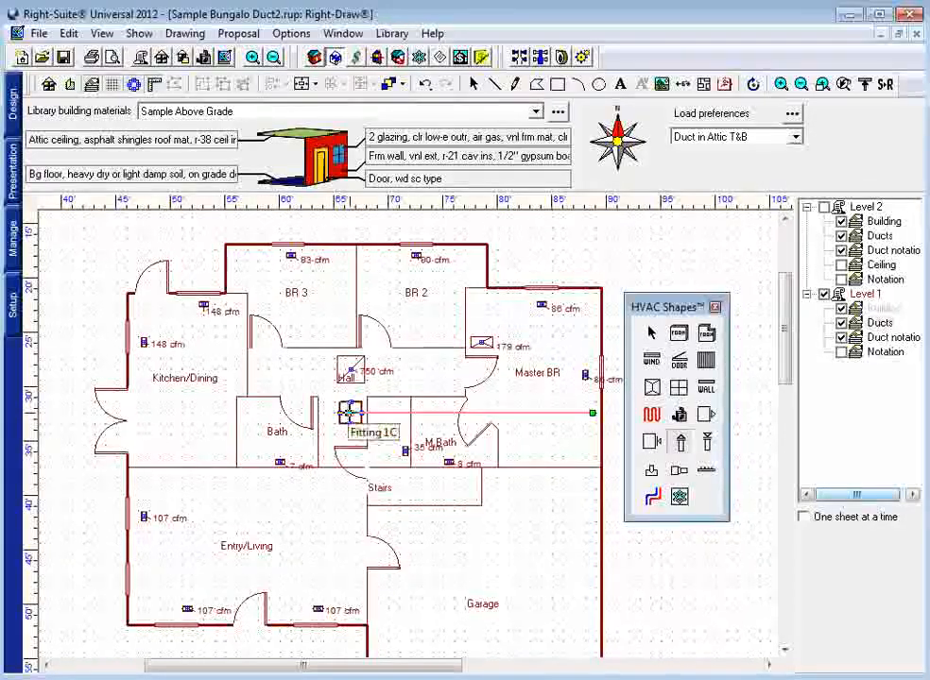
{"action": "left_click", "coordinate": [349, 412]}
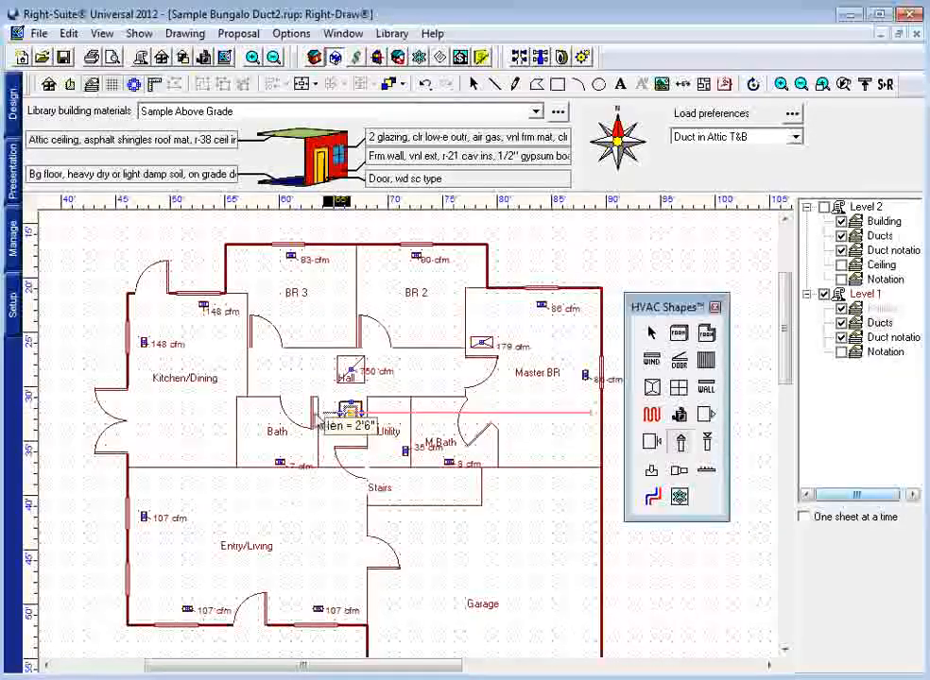
{"action": "left_click", "coordinate": [253, 420]}
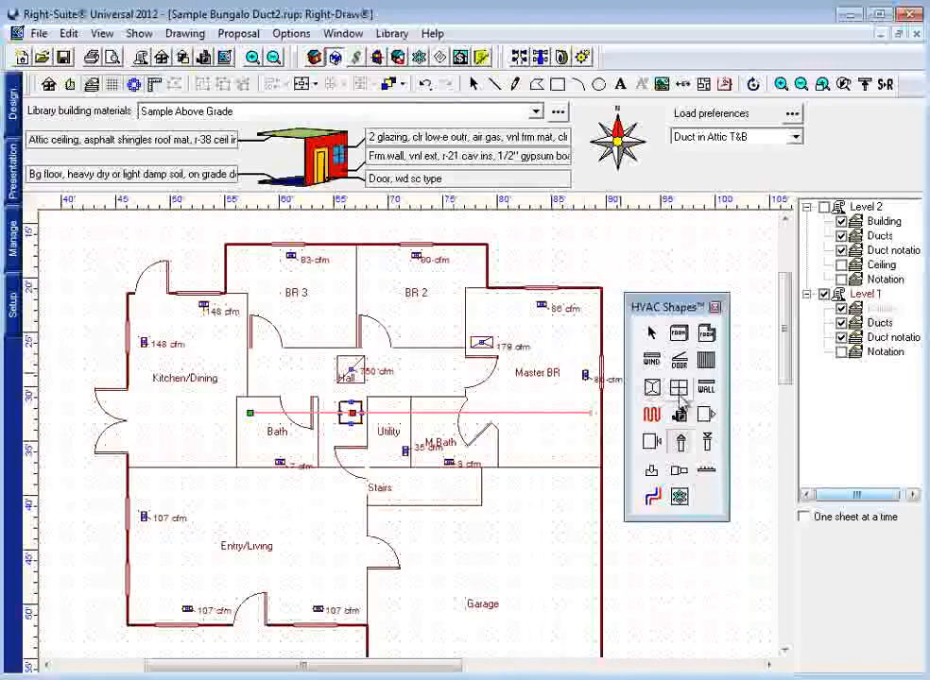
Step: Extend the west supply trunk about 3 ft north from its end in the Bath and west across the Kitchen/Dining room
{"action": "left_click", "coordinate": [185, 34]}
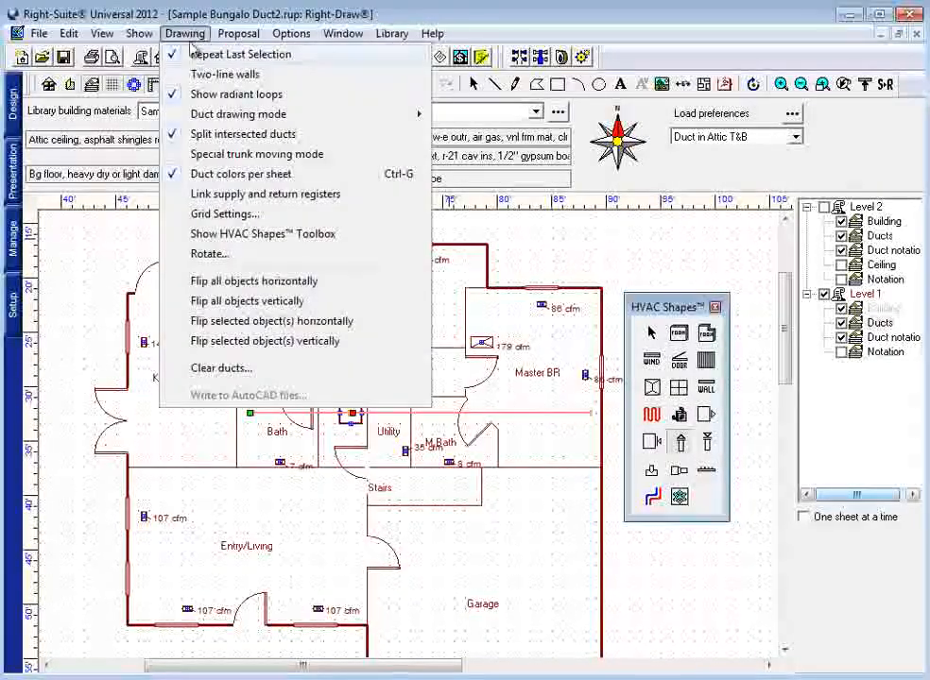
{"action": "left_click", "coordinate": [184, 34]}
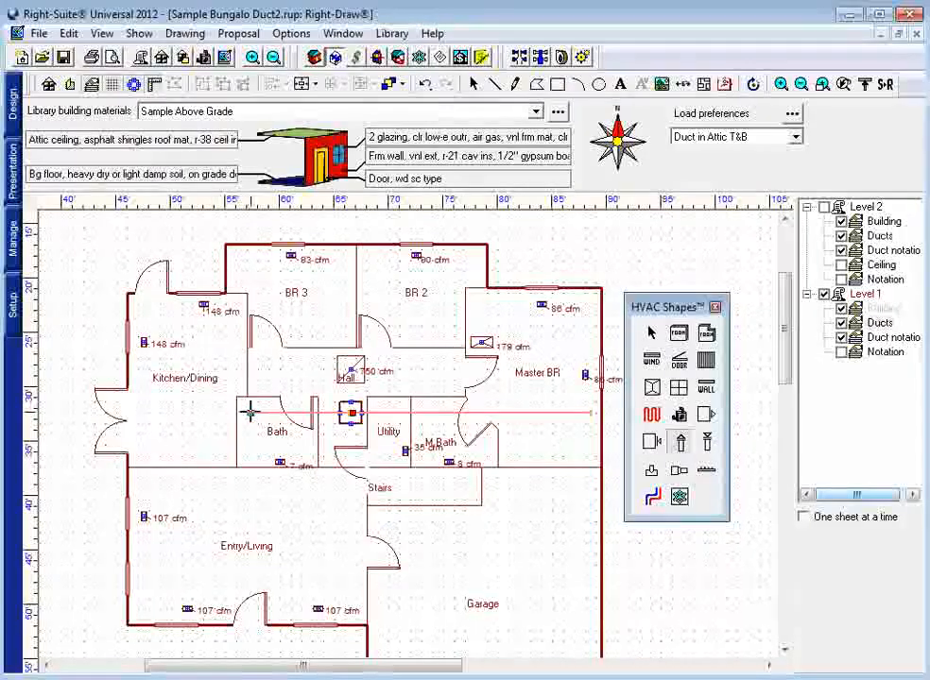
{"action": "mouse_move", "coordinate": [253, 406]}
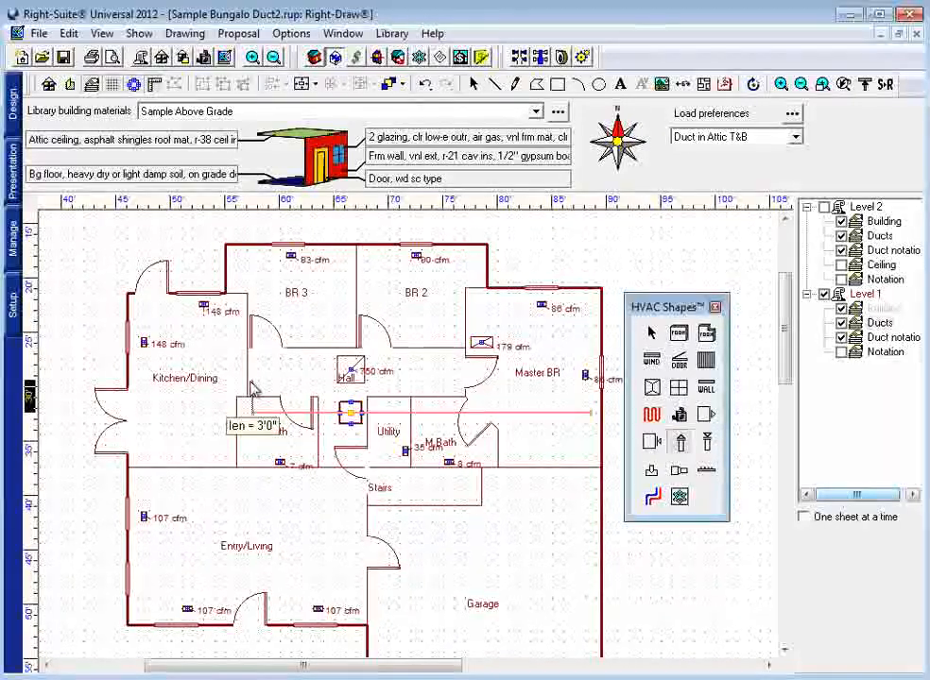
{"action": "left_click", "coordinate": [253, 380]}
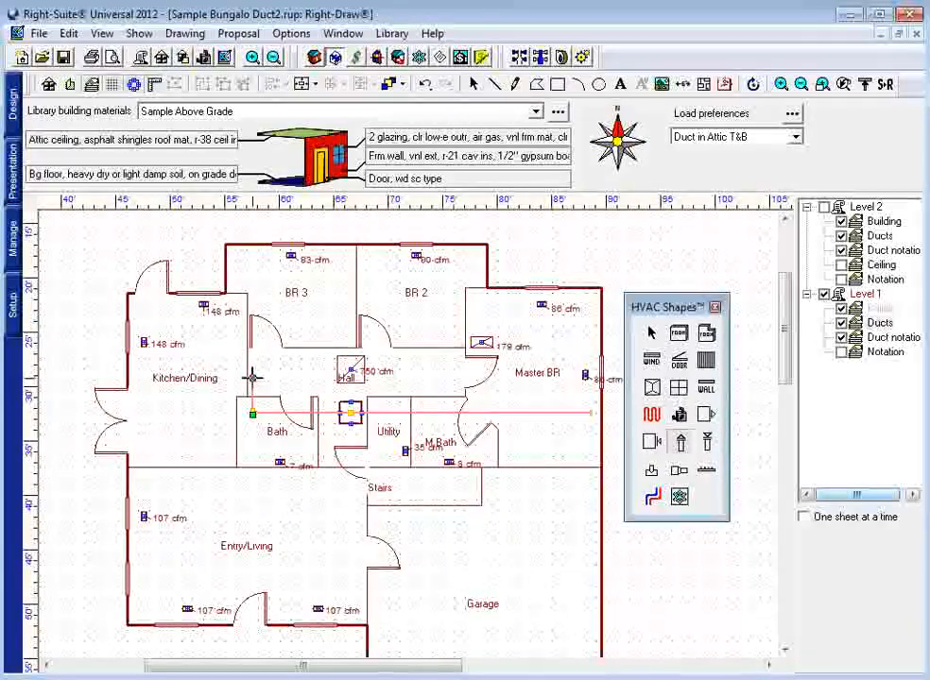
{"action": "left_click", "coordinate": [136, 380]}
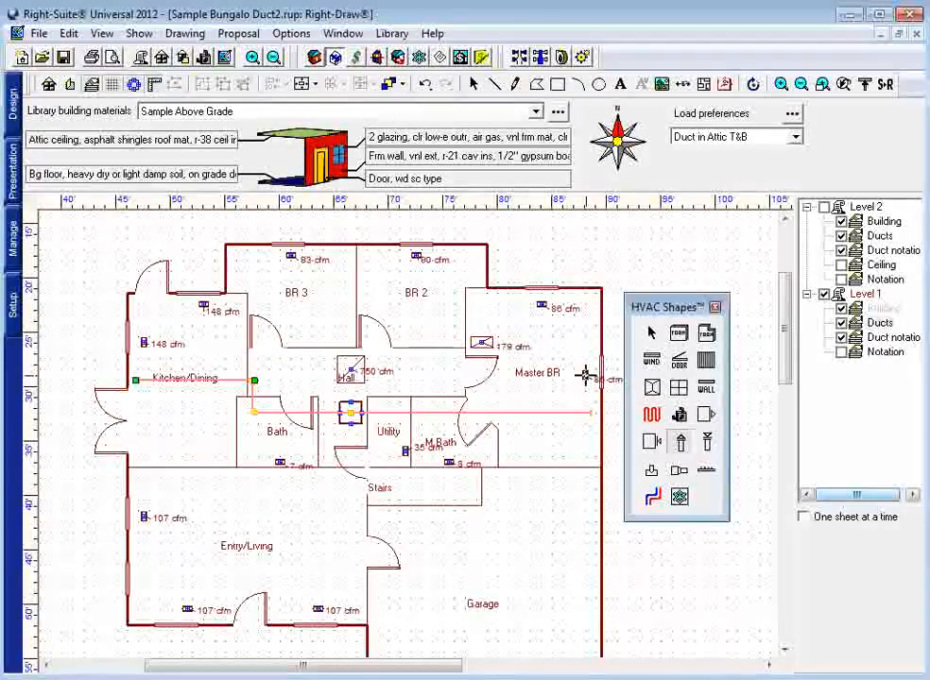
Step: Try a supply trunk branching north from the east trunk into the Master BR, and undo it
{"action": "left_click", "coordinate": [570, 412]}
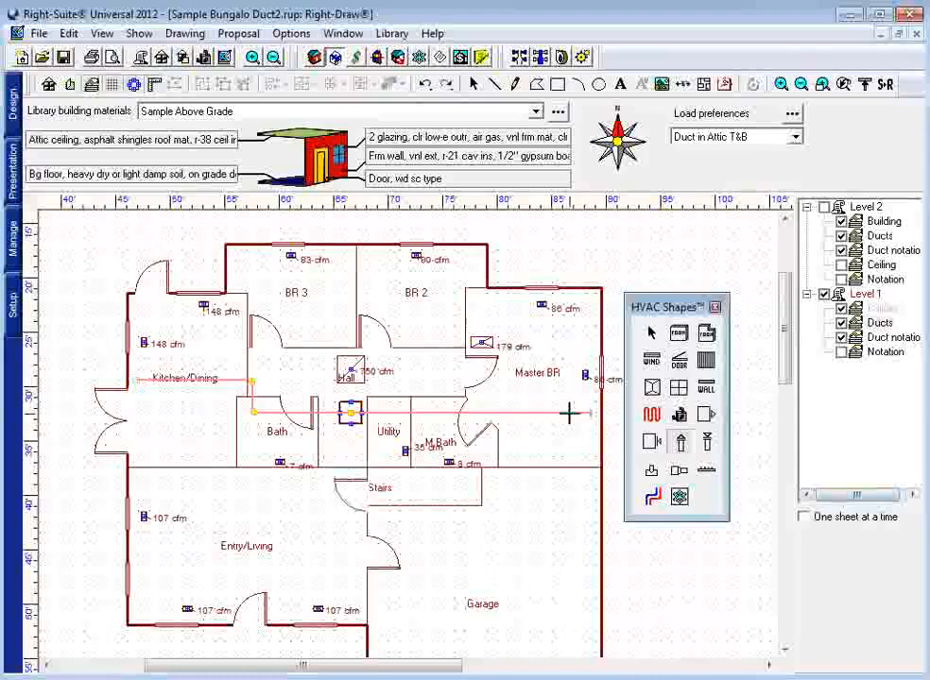
{"action": "left_click", "coordinate": [520, 413]}
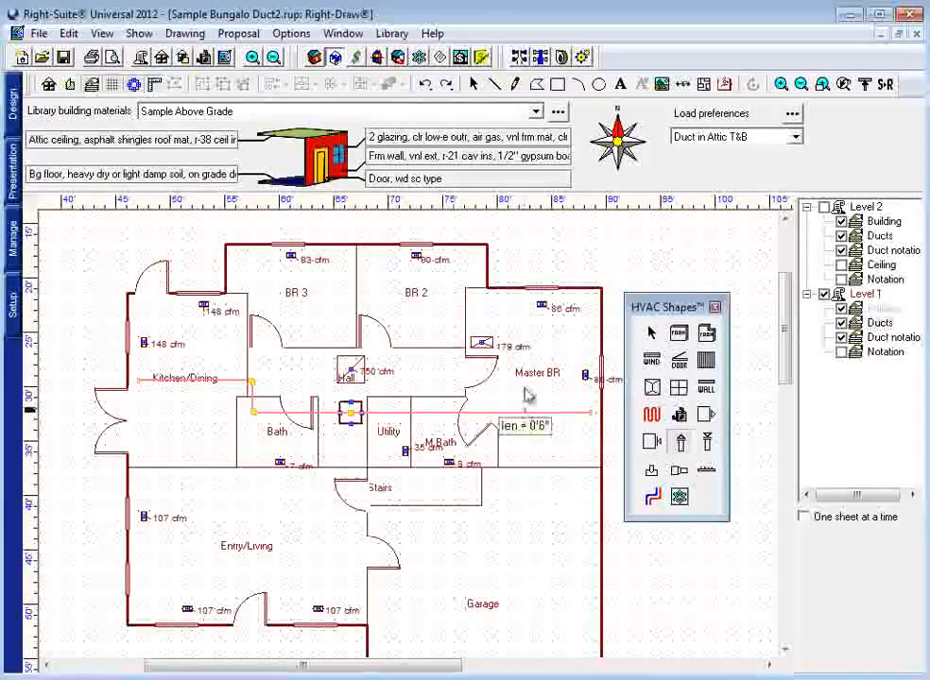
{"action": "left_click", "coordinate": [524, 303]}
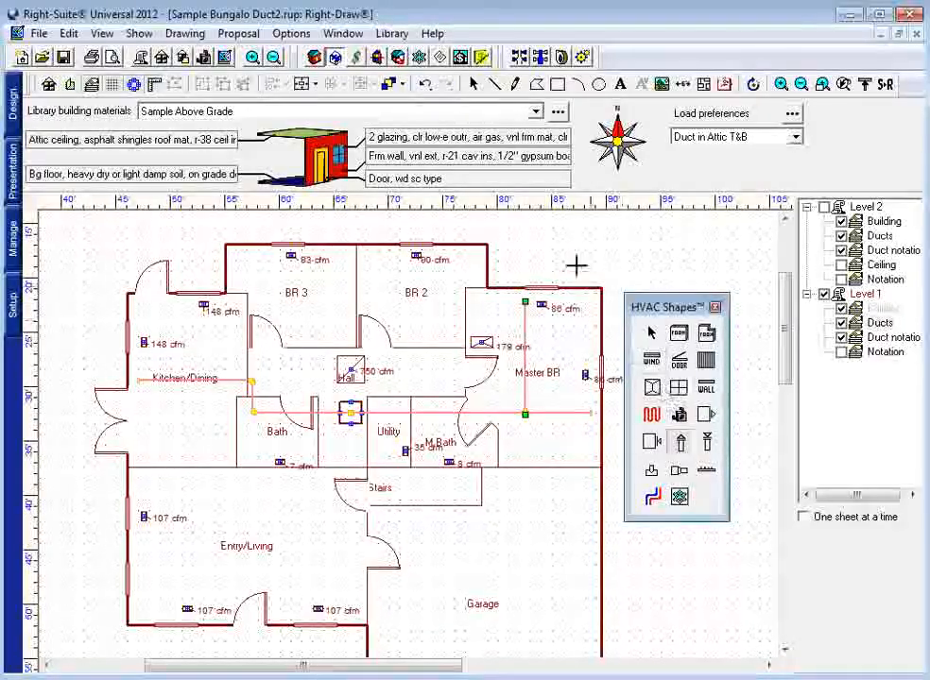
{"action": "left_click", "coordinate": [425, 84]}
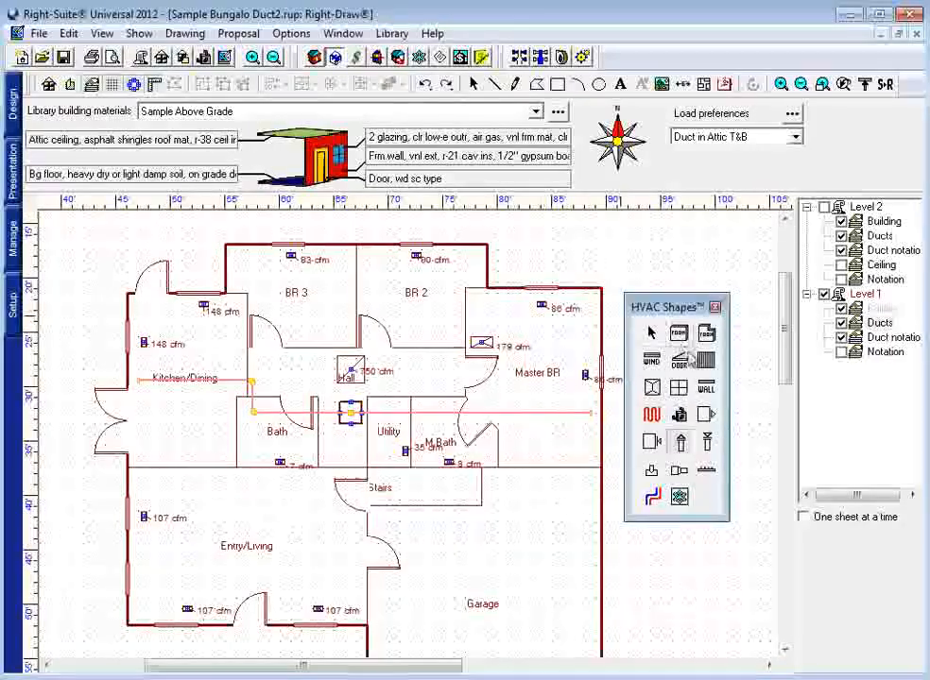
Step: Run supply ducts from the two Master BR registers and the M Bath and Utility registers to the east trunk
{"action": "left_click", "coordinate": [540, 304]}
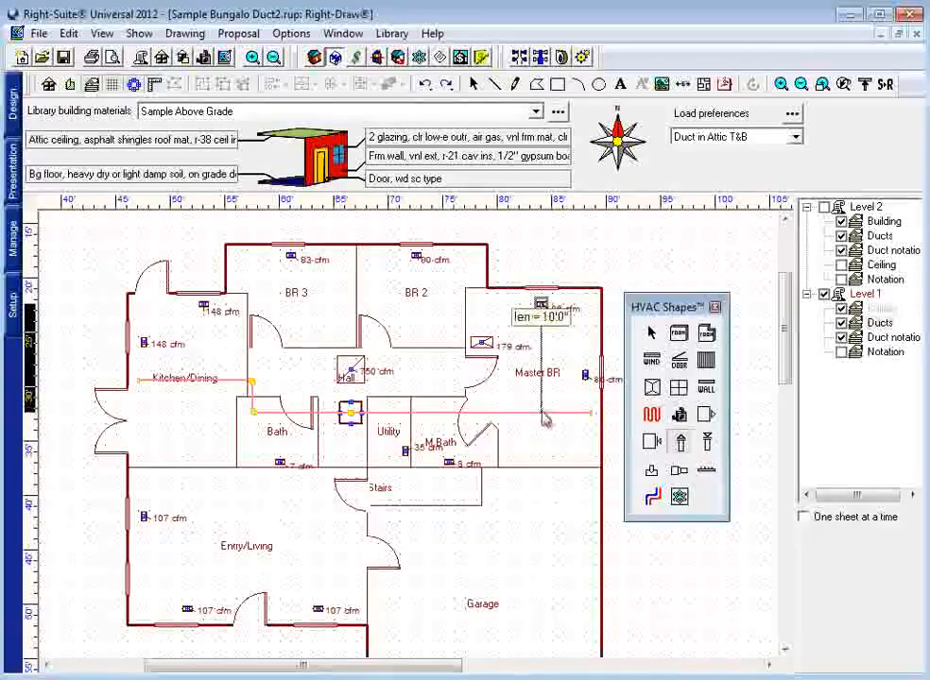
{"action": "left_click", "coordinate": [545, 419]}
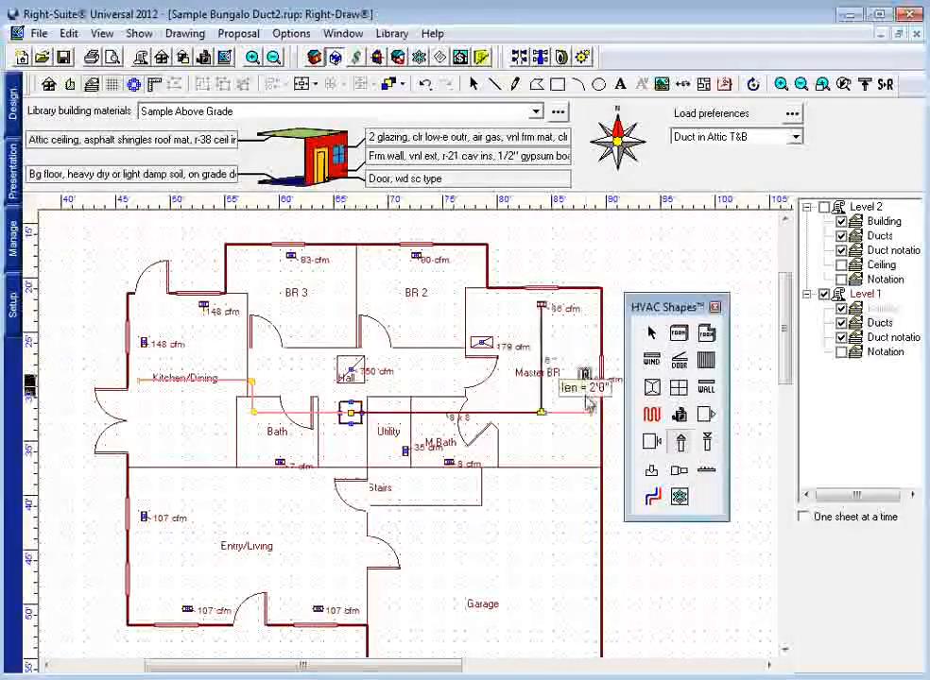
{"action": "left_click", "coordinate": [586, 412]}
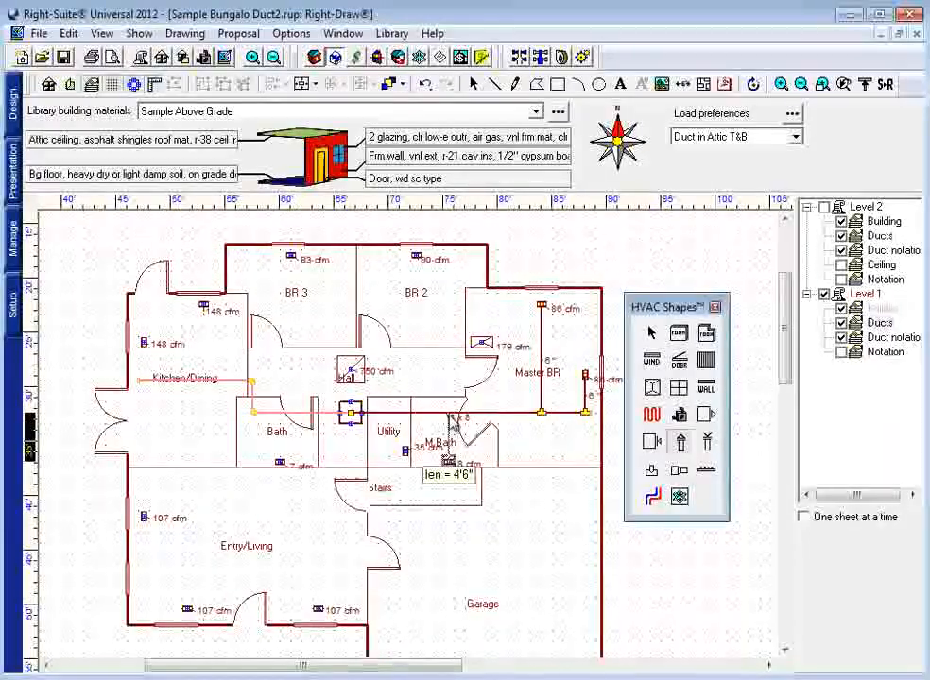
{"action": "left_click", "coordinate": [448, 462]}
{"action": "left_click_drag", "start_coordinate": [406, 450], "coordinate": [406, 413]}
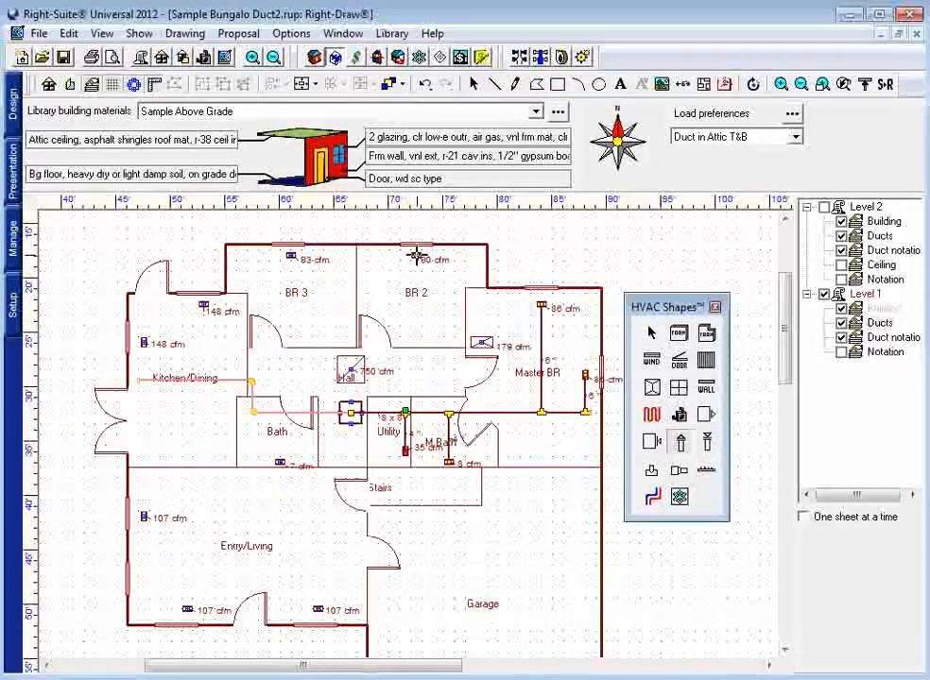
Step: Run a supply duct about 14 ft long between the BR 2 register and the east trunk, and move the register onto its open end
{"action": "left_click_drag", "start_coordinate": [415, 288], "coordinate": [416, 413]}
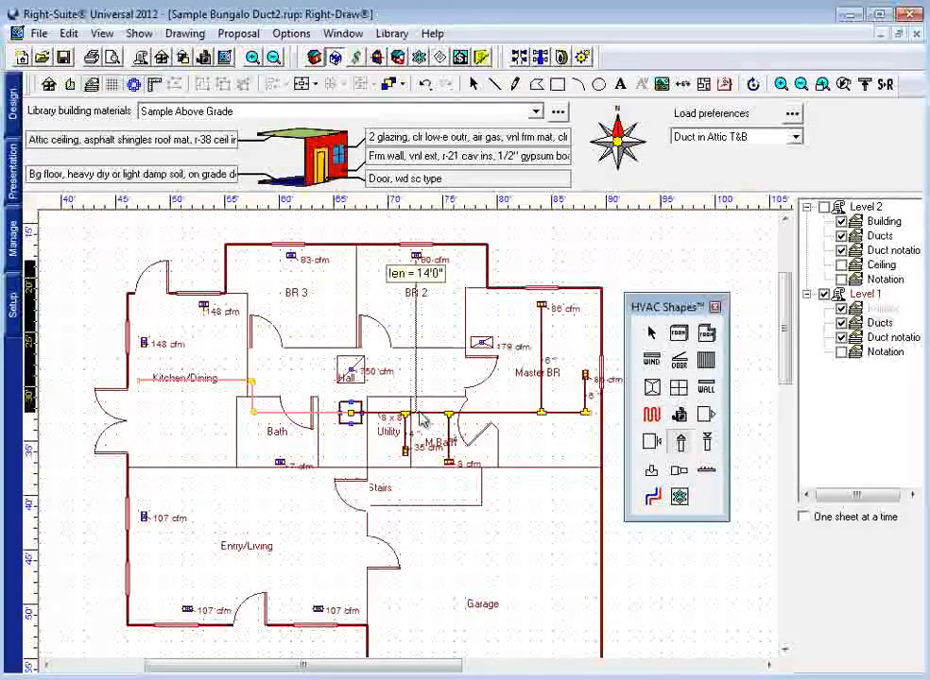
{"action": "left_click", "coordinate": [423, 418]}
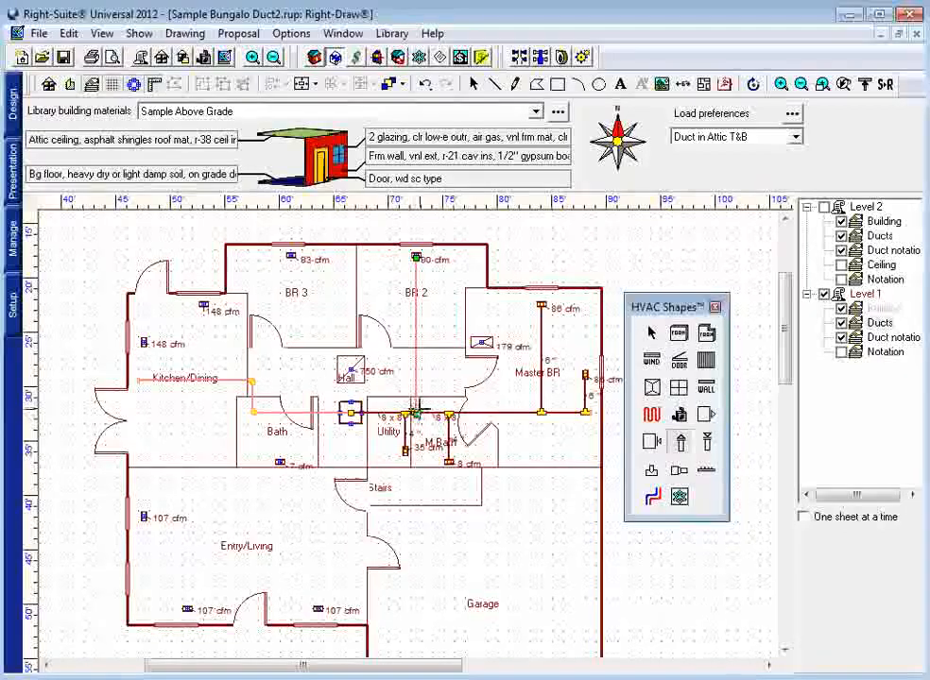
{"action": "left_click", "coordinate": [649, 338]}
{"action": "left_click", "coordinate": [253, 58]}
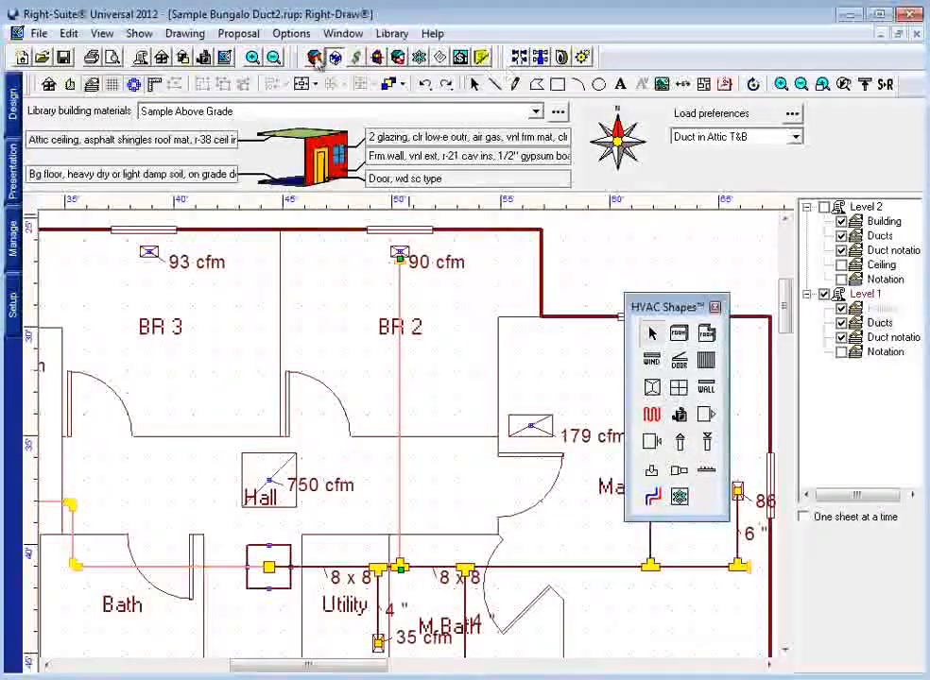
{"action": "left_click", "coordinate": [253, 57]}
{"action": "scroll", "coordinate": [480, 253], "scroll_direction": "up", "scroll_amount": 3}
{"action": "left_click", "coordinate": [405, 257]}
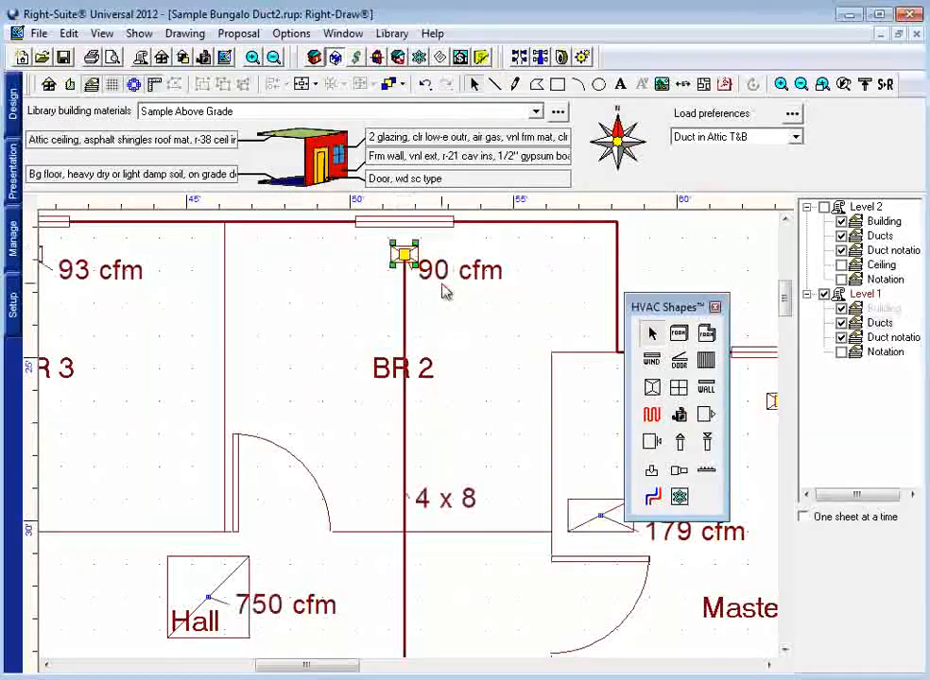
Step: Run a supply duct south from the BR 3 register and pull its loose end onto the west trunk
{"action": "left_click", "coordinate": [274, 58]}
{"action": "left_click", "coordinate": [274, 58]}
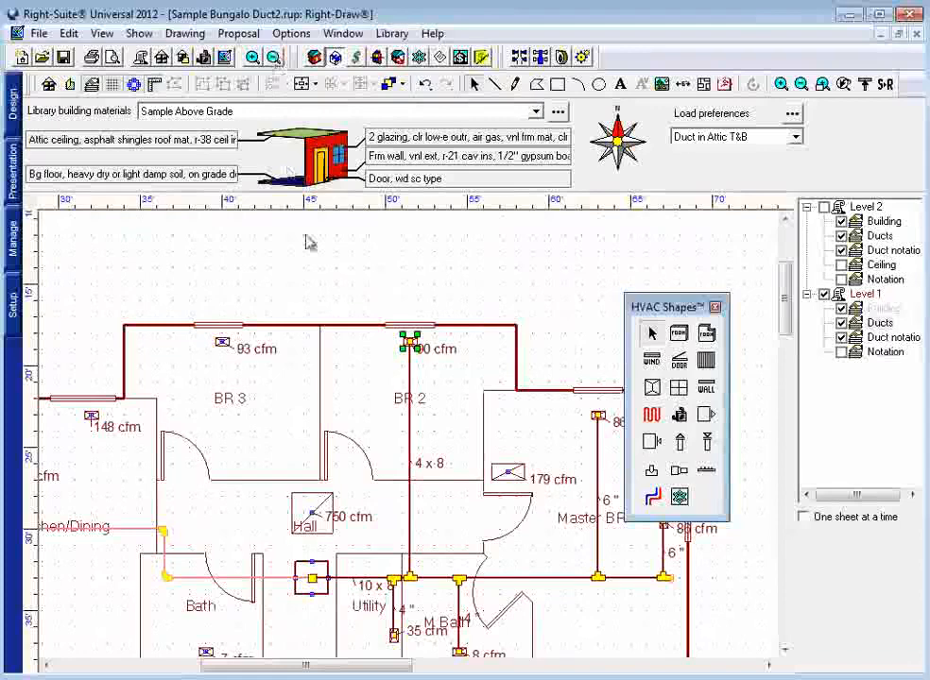
{"action": "scroll", "coordinate": [303, 409], "scroll_direction": "down", "scroll_amount": 2}
{"action": "left_click", "coordinate": [679, 441]}
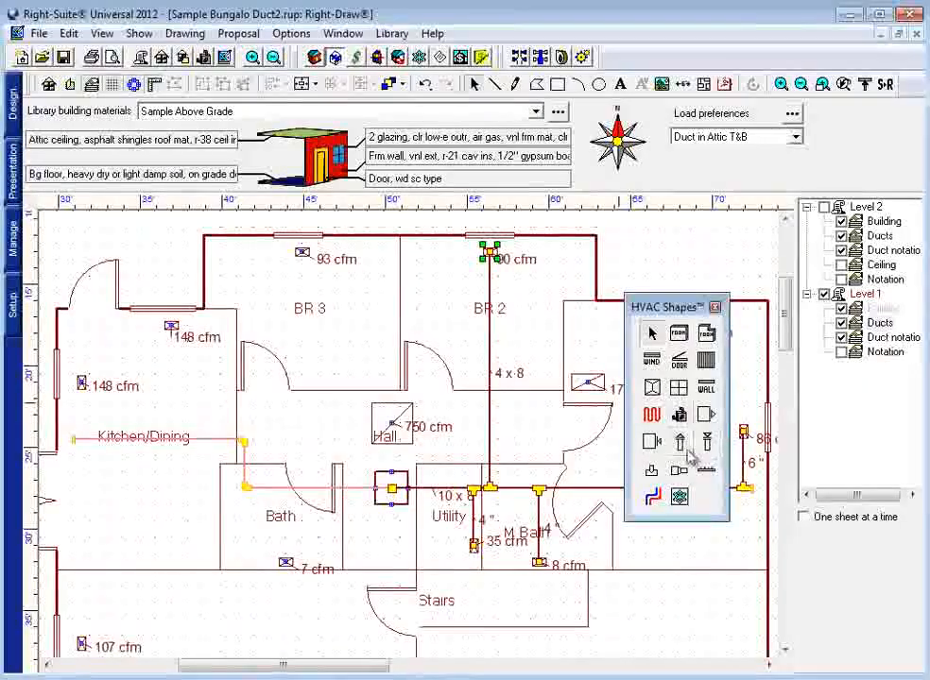
{"action": "left_click", "coordinate": [301, 251]}
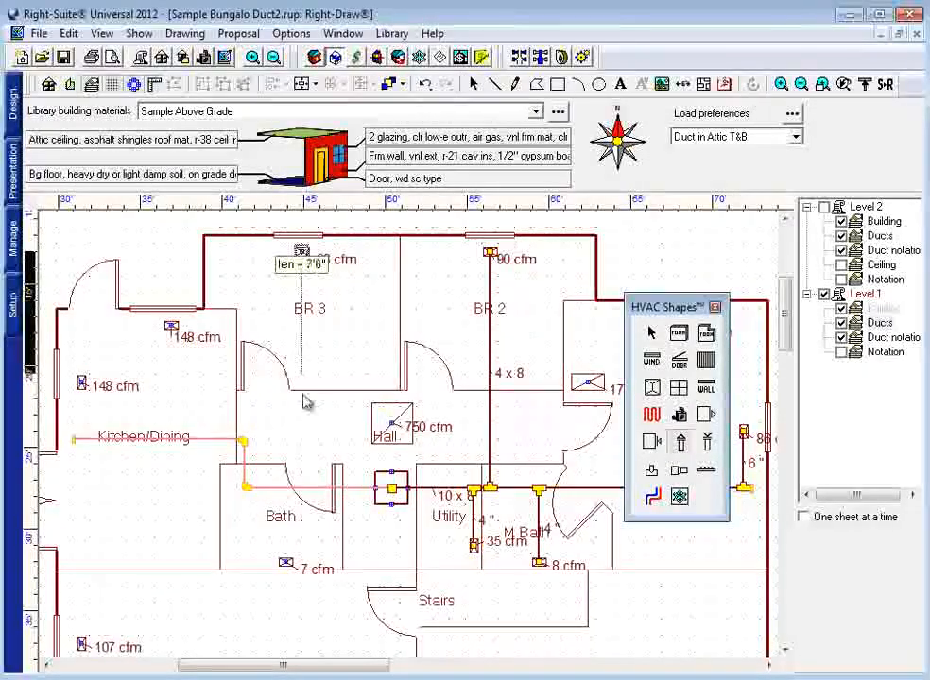
{"action": "double_click", "coordinate": [304, 482]}
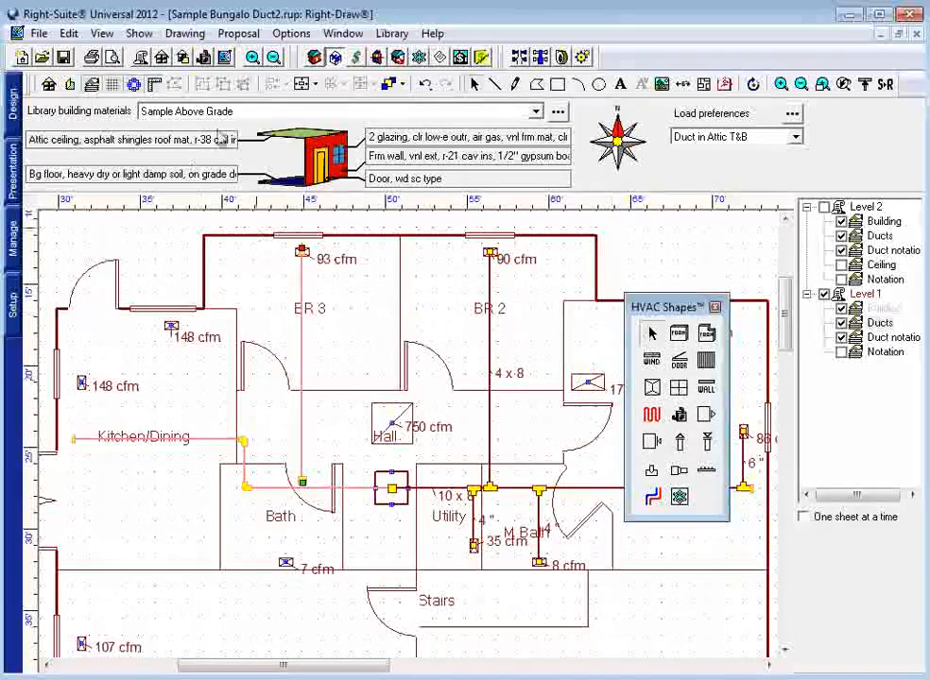
{"action": "left_click", "coordinate": [252, 57]}
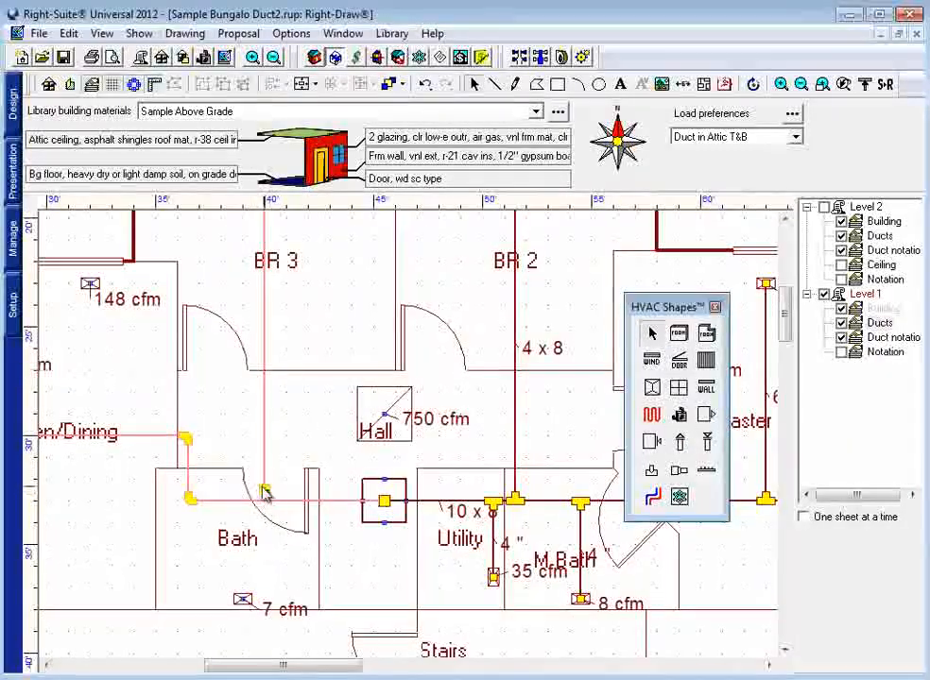
{"action": "left_click_drag", "start_coordinate": [265, 491], "coordinate": [266, 499]}
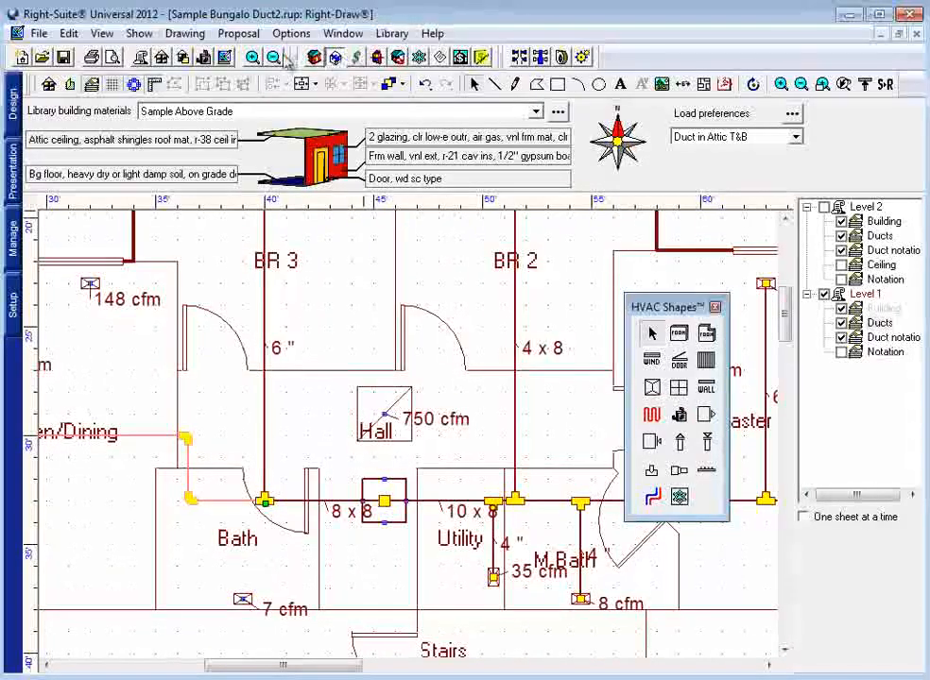
Step: Run supply ducts north to the west trunk from the Bath register and the easternmost south-wall Entry/Living register
{"action": "left_click", "coordinate": [274, 58]}
{"action": "right_click_drag", "start_coordinate": [196, 421], "coordinate": [341, 421]}
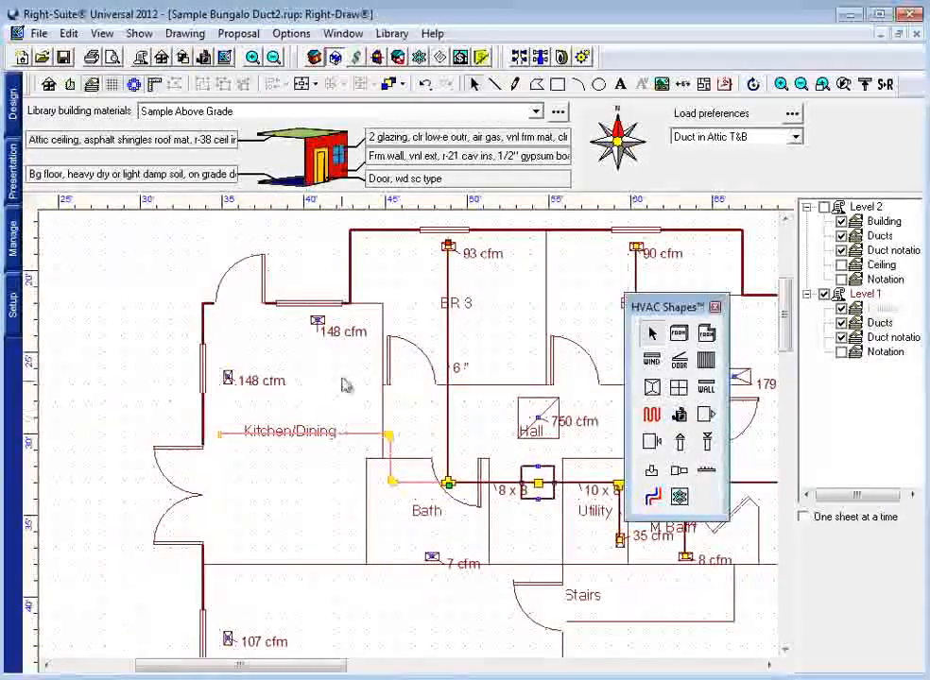
{"action": "left_click", "coordinate": [274, 58]}
{"action": "right_click_drag", "start_coordinate": [367, 508], "coordinate": [217, 376]}
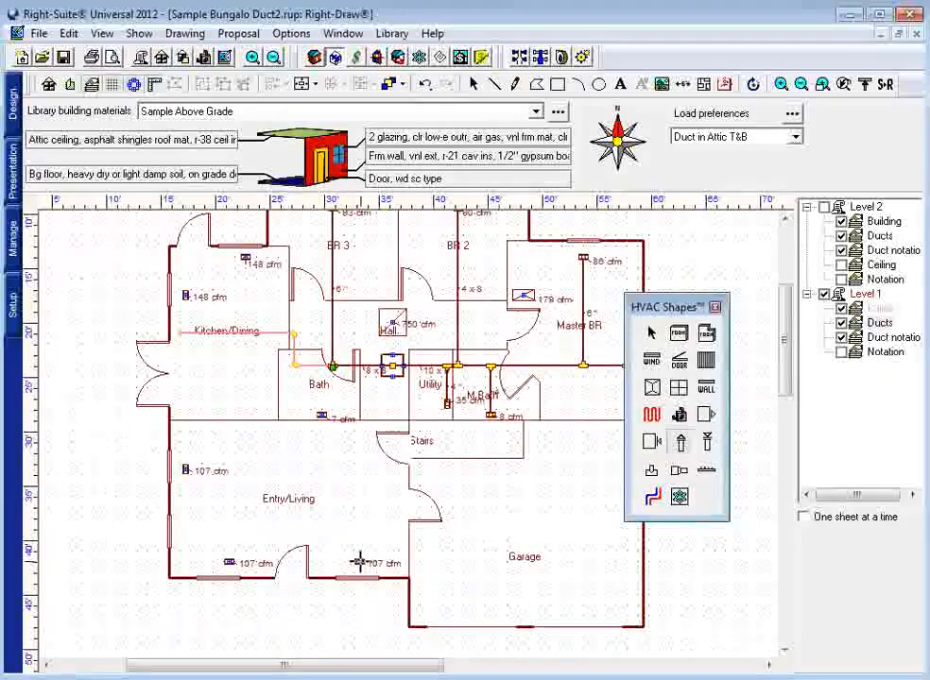
{"action": "left_click_drag", "start_coordinate": [360, 561], "coordinate": [359, 365]}
{"action": "left_click_drag", "start_coordinate": [321, 413], "coordinate": [322, 366]}
Step: Connect both Kitchen/Dining registers and the two remaining Entry/Living registers to the Kitchen/Dining trunk, routing the west-wall run east before turning north
{"action": "left_click_drag", "start_coordinate": [229, 561], "coordinate": [223, 473]}
{"action": "left_click_drag", "start_coordinate": [223, 354], "coordinate": [229, 333]}
{"action": "left_click_drag", "start_coordinate": [245, 259], "coordinate": [246, 332]}
{"action": "left_click_drag", "start_coordinate": [180, 303], "coordinate": [185, 296]}
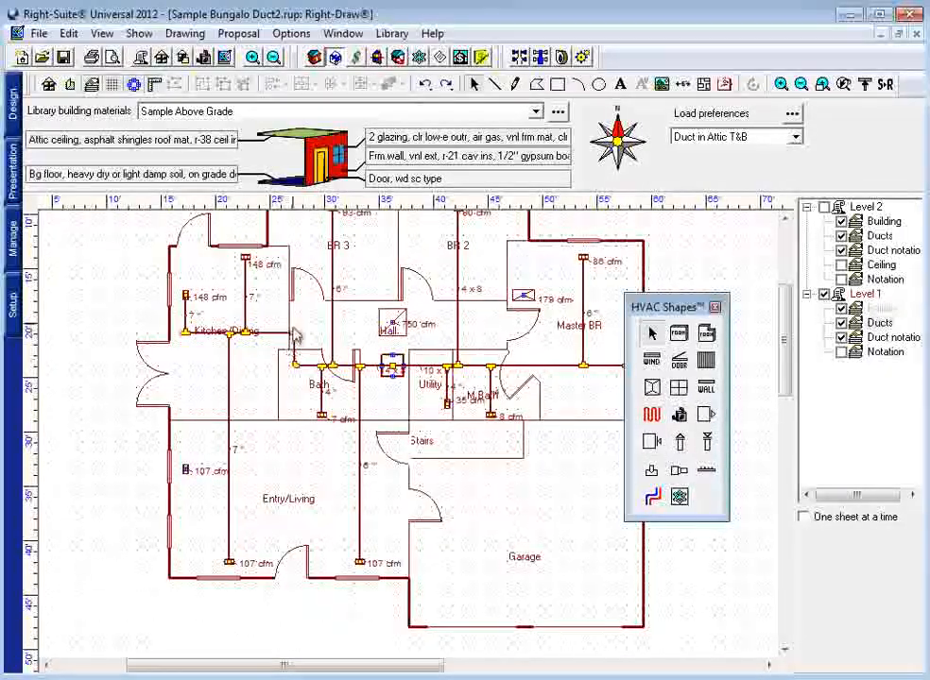
{"action": "left_click", "coordinate": [679, 441]}
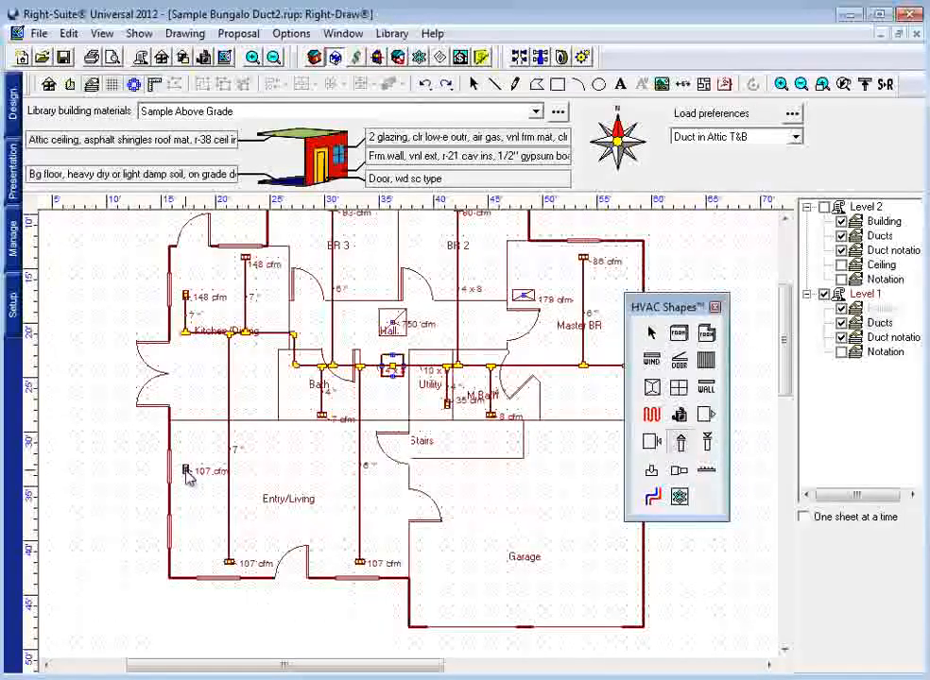
{"action": "mouse_move", "coordinate": [202, 471]}
{"action": "left_mouse_down"}
{"action": "mouse_move", "coordinate": [209, 330]}
{"action": "mouse_move", "coordinate": [212, 341]}
{"action": "left_mouse_up"}
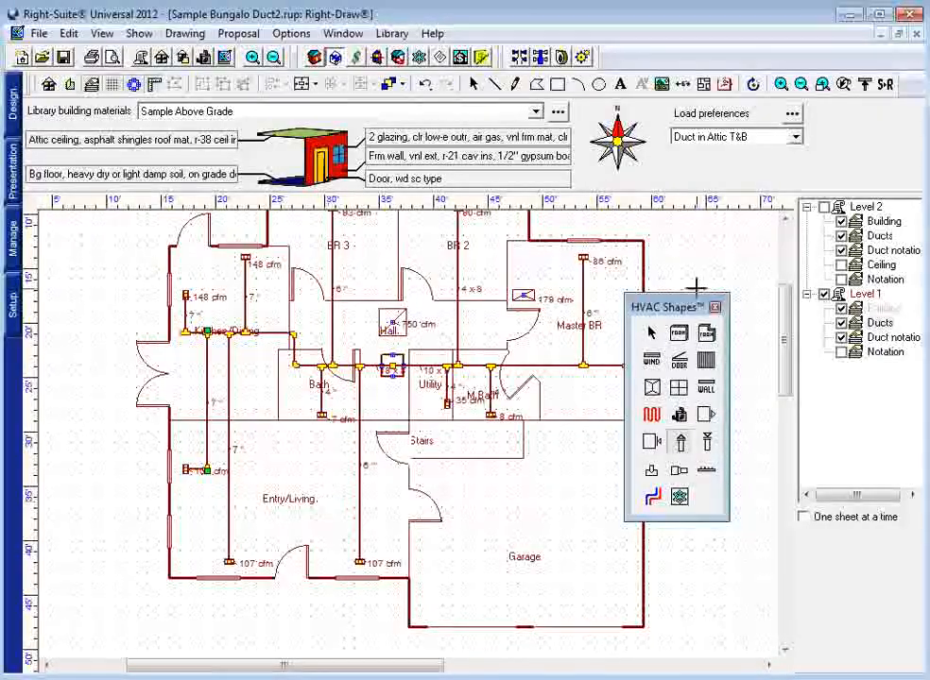
Step: Draw return ducts from the air handler to the Hall return register and east to the Master BR return register
{"action": "left_click", "coordinate": [707, 443]}
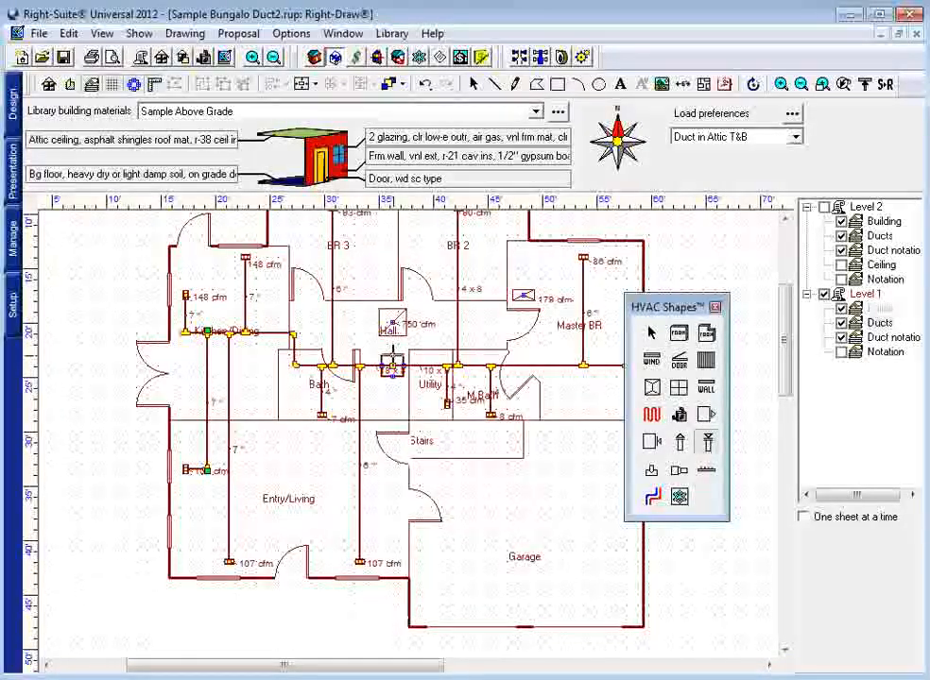
{"action": "left_click", "coordinate": [393, 360]}
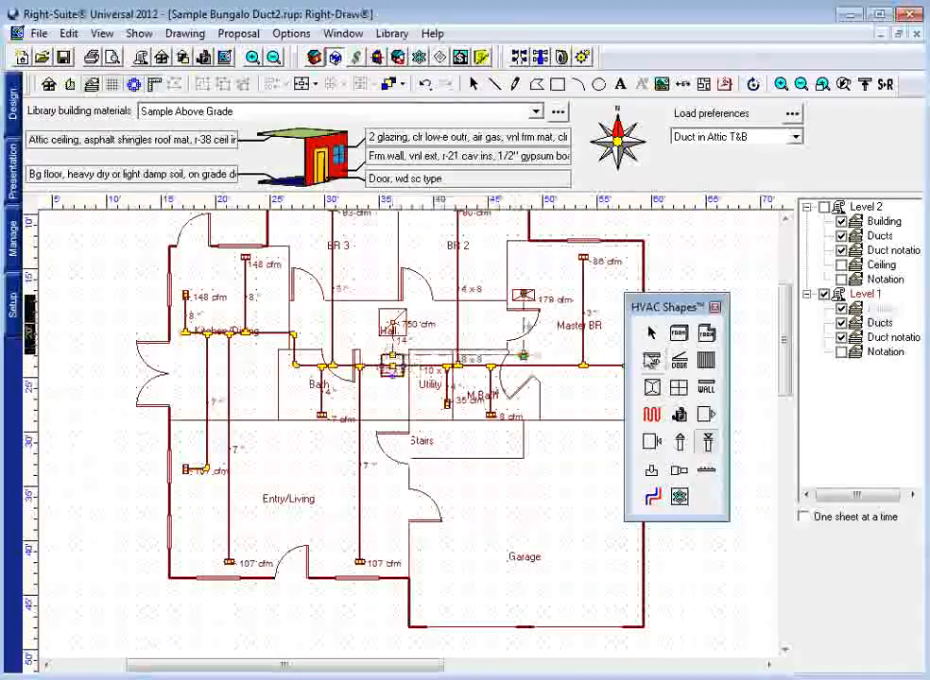
{"action": "left_click", "coordinate": [523, 355]}
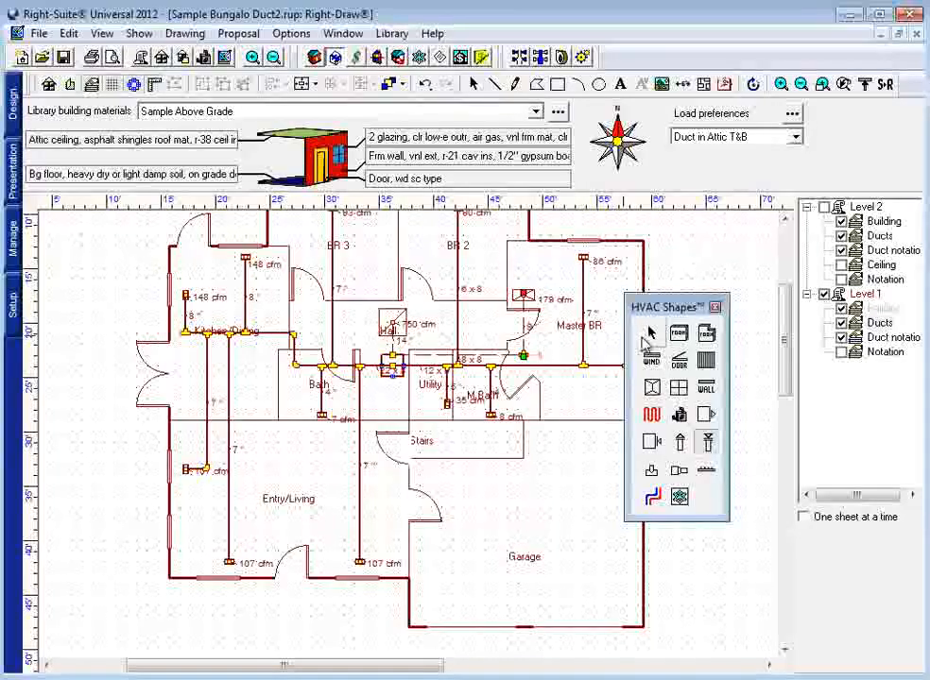
{"action": "key", "text": "Escape"}
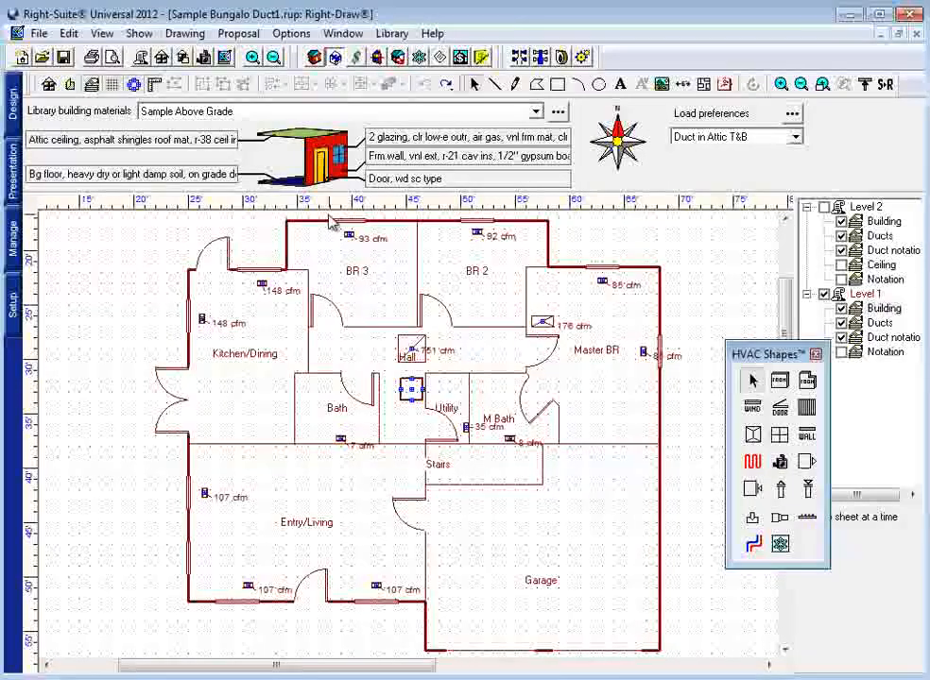
Step: Try the air handler inside the Utility room, and move it back to the space between the Bath and Utility
{"action": "left_click", "coordinate": [881, 308]}
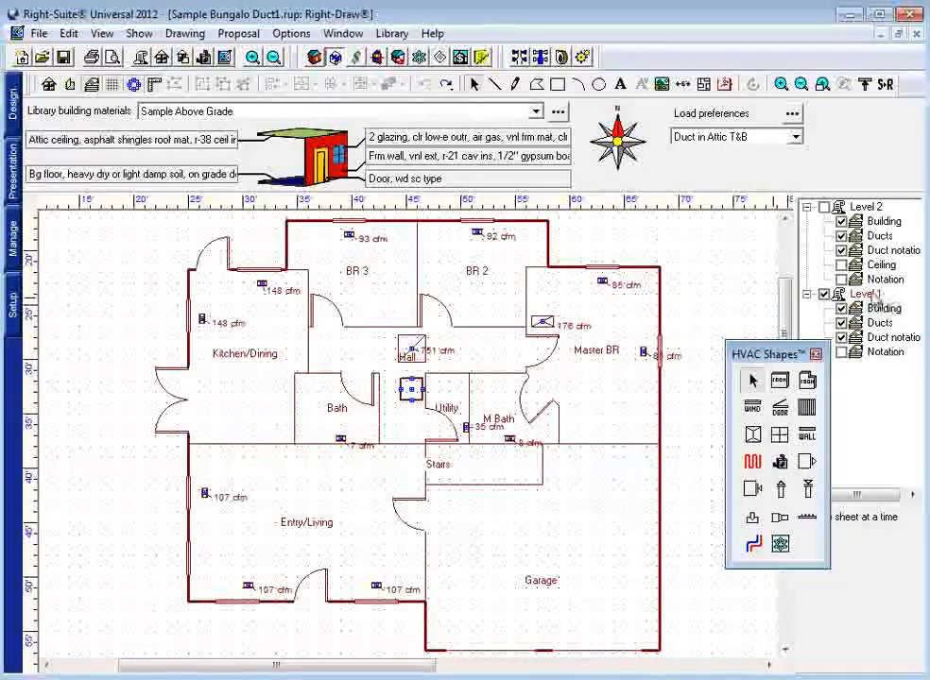
{"action": "left_click", "coordinate": [416, 391]}
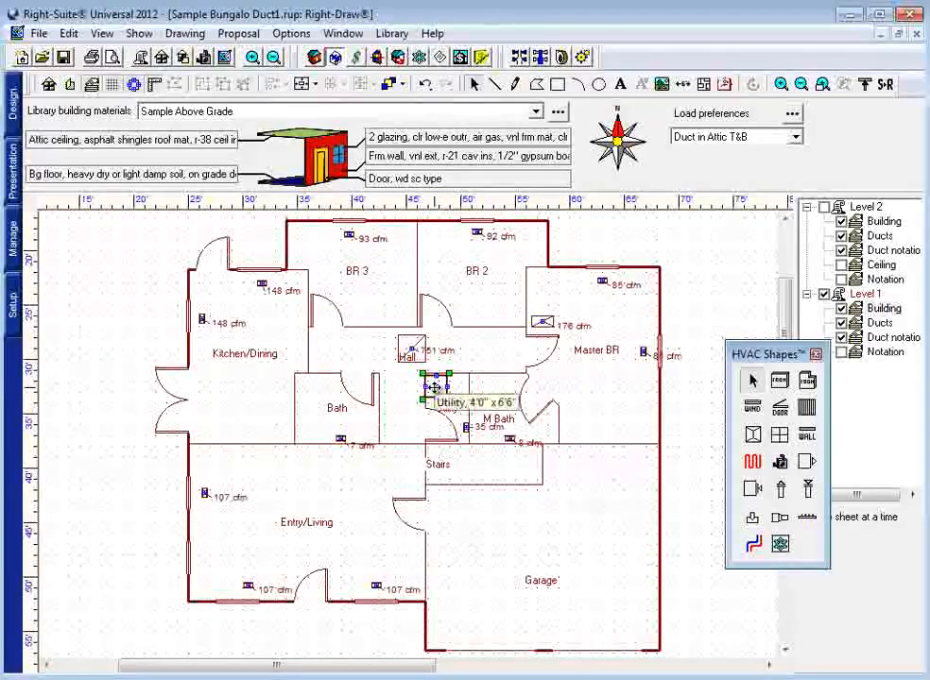
{"action": "left_click_drag", "start_coordinate": [435, 383], "coordinate": [413, 389]}
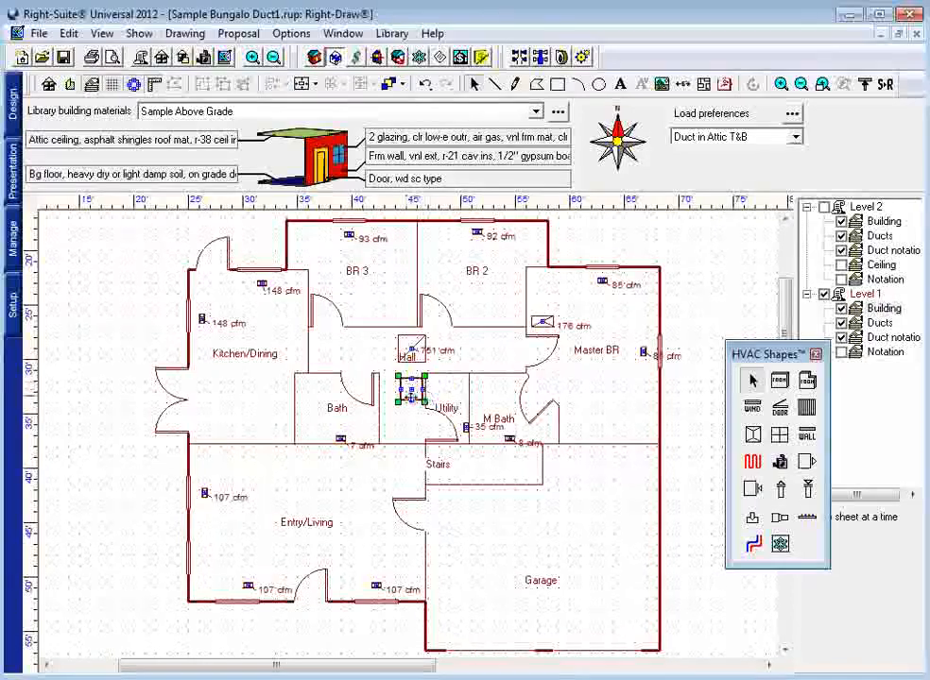
Step: Move the air handler south within the space between the Bath and Utility, and lengthen it toward the Entry/Living wall
{"action": "double_click", "coordinate": [413, 388]}
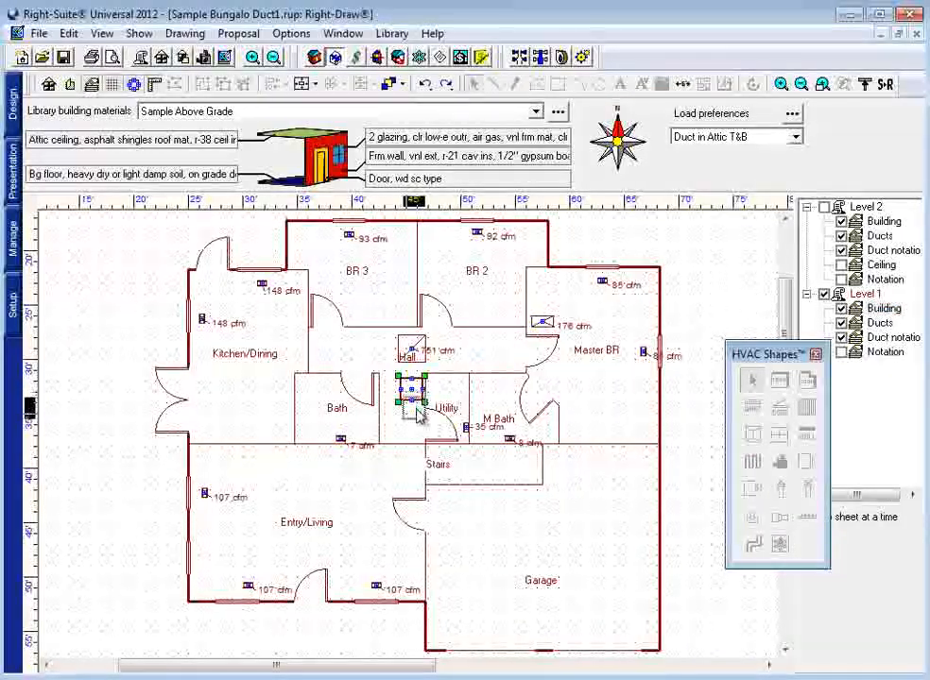
{"action": "left_click_drag", "start_coordinate": [414, 410], "coordinate": [424, 420]}
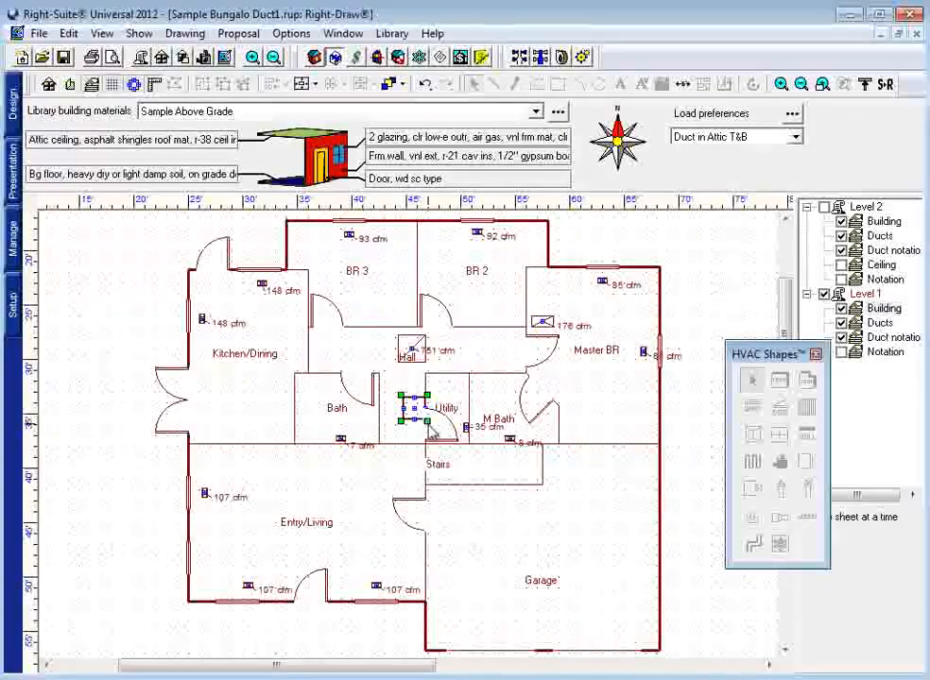
{"action": "left_click_drag", "start_coordinate": [427, 442], "coordinate": [428, 444]}
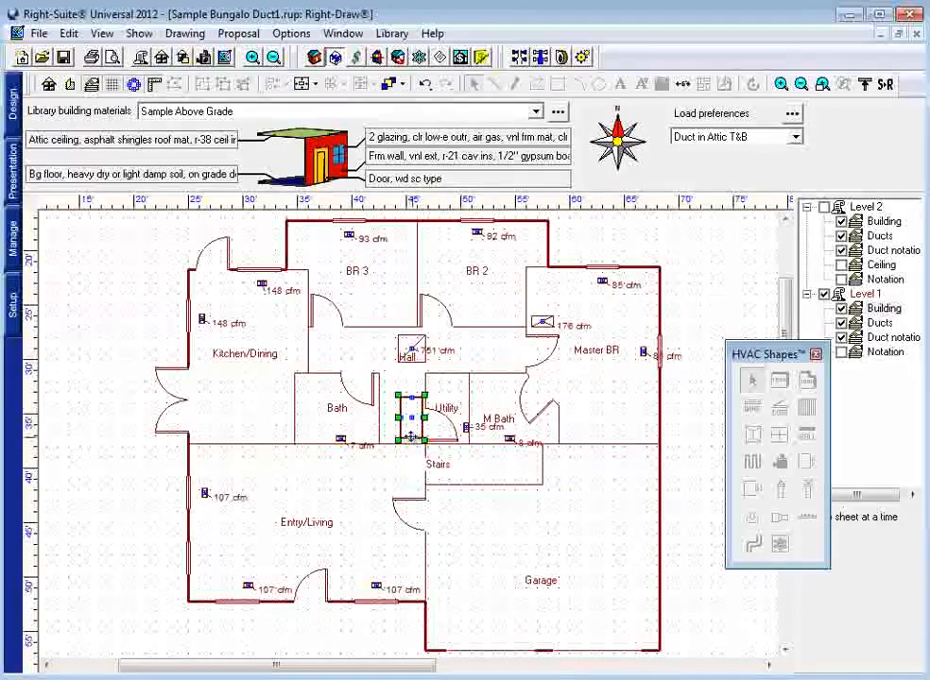
Step: Make the Level 1 Ducts sheet active, shift the Hall return register west, and move the air handler north to the Hall's edge
{"action": "left_click", "coordinate": [888, 325]}
{"action": "left_click", "coordinate": [781, 489]}
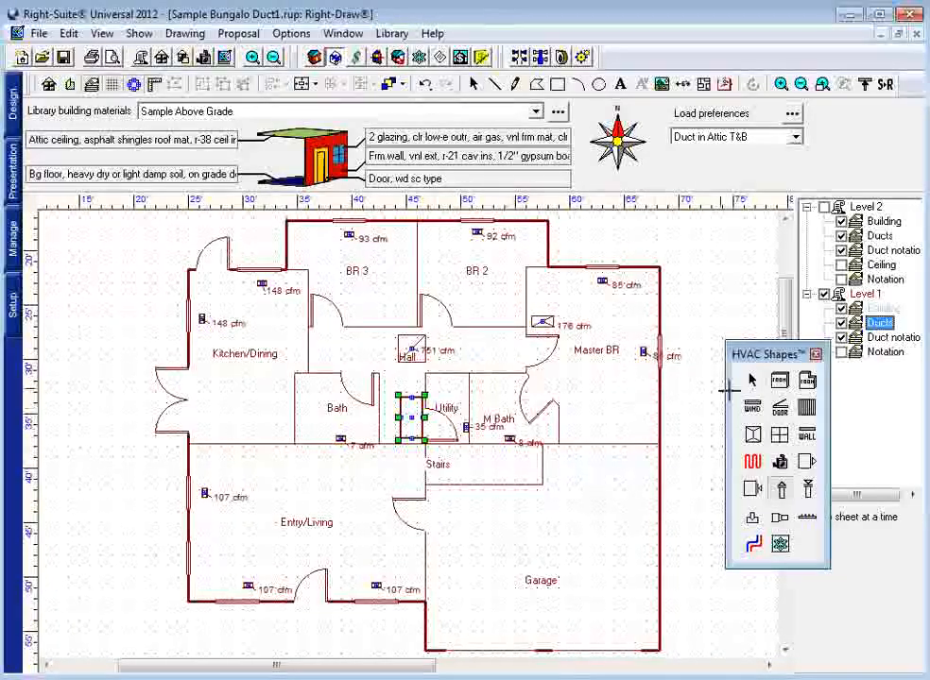
{"action": "left_click_drag", "start_coordinate": [412, 354], "coordinate": [364, 356]}
{"action": "left_click_drag", "start_coordinate": [414, 427], "coordinate": [414, 399]}
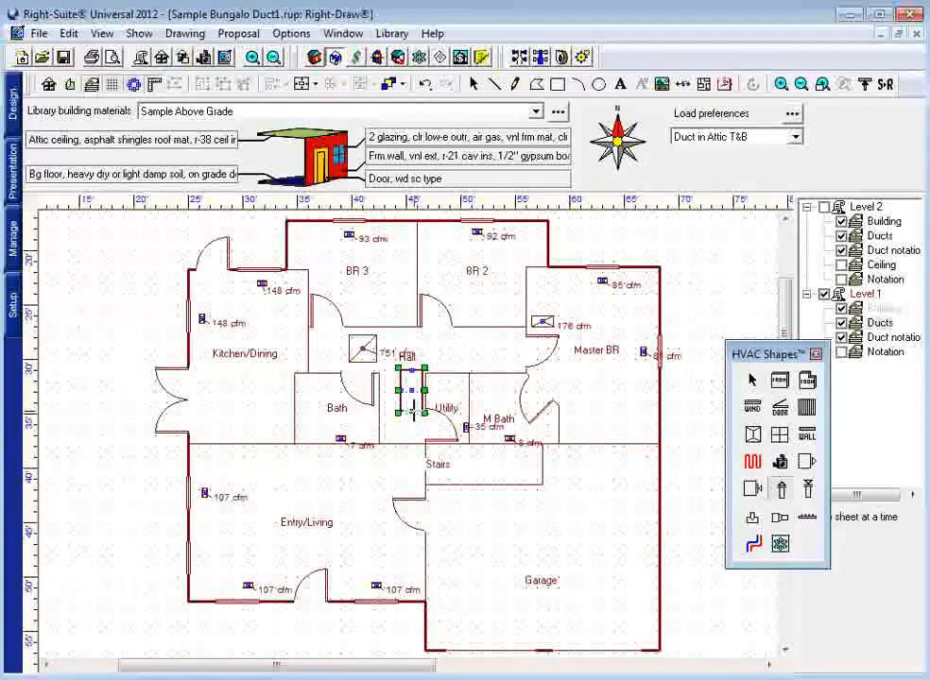
Step: Draw a supply duct from the air handler's south end to a junction in the Master BR, branching to both Master BR supply registers
{"action": "left_click_drag", "start_coordinate": [416, 408], "coordinate": [565, 374]}
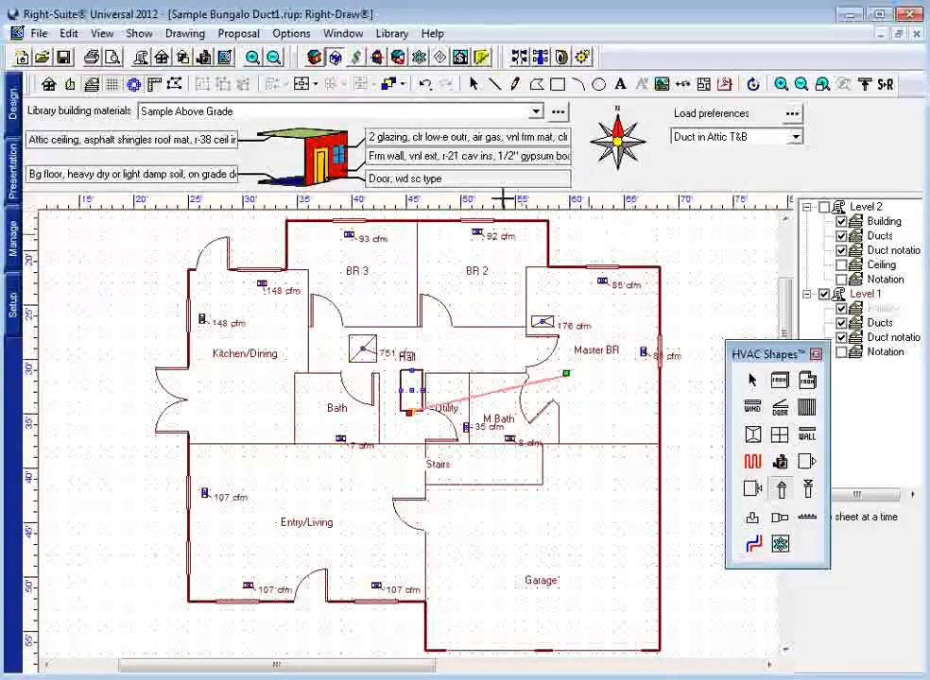
{"action": "left_click", "coordinate": [252, 57]}
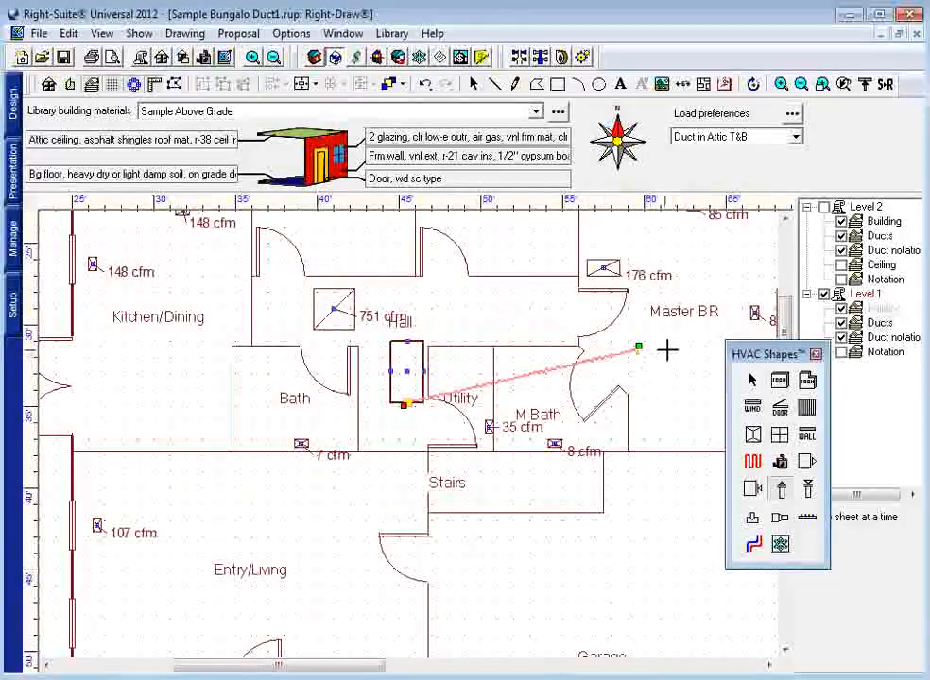
{"action": "middle_click_drag", "start_coordinate": [670, 354], "coordinate": [587, 404]}
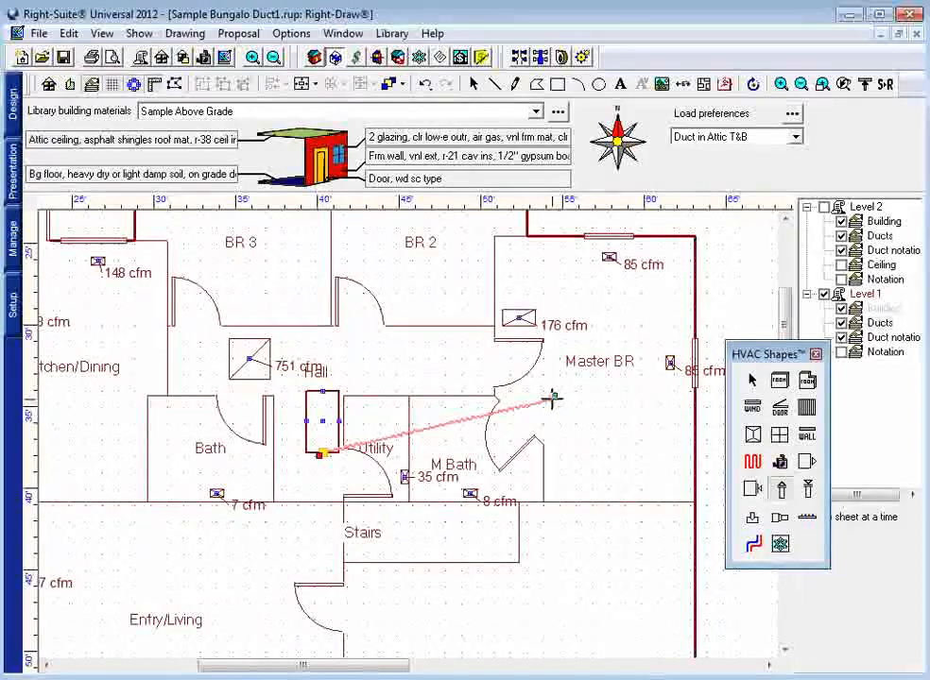
{"action": "left_click", "coordinate": [551, 401]}
{"action": "left_click", "coordinate": [609, 256]}
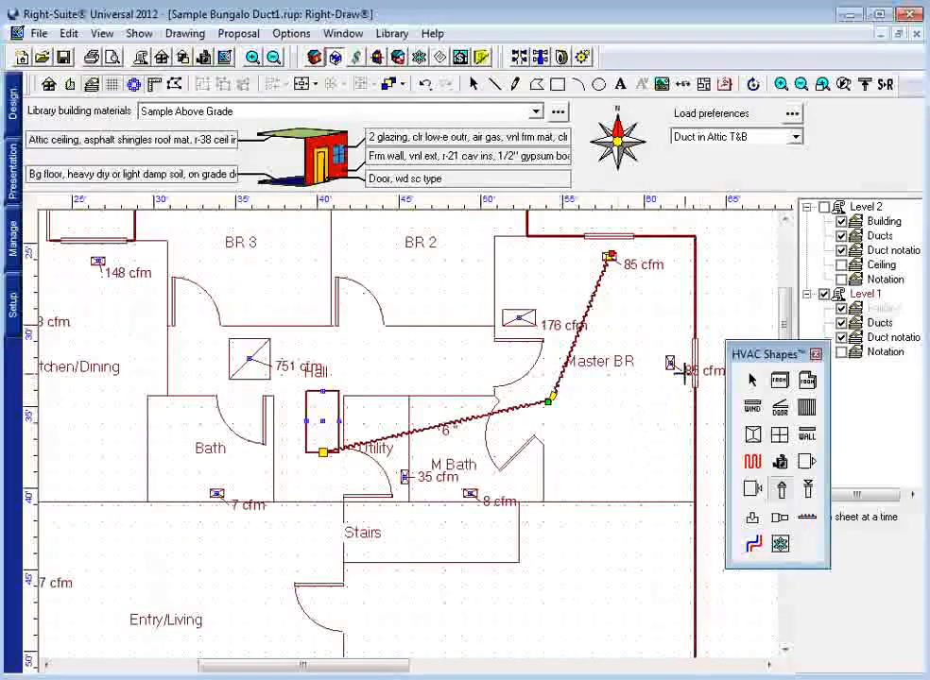
{"action": "left_click", "coordinate": [551, 398]}
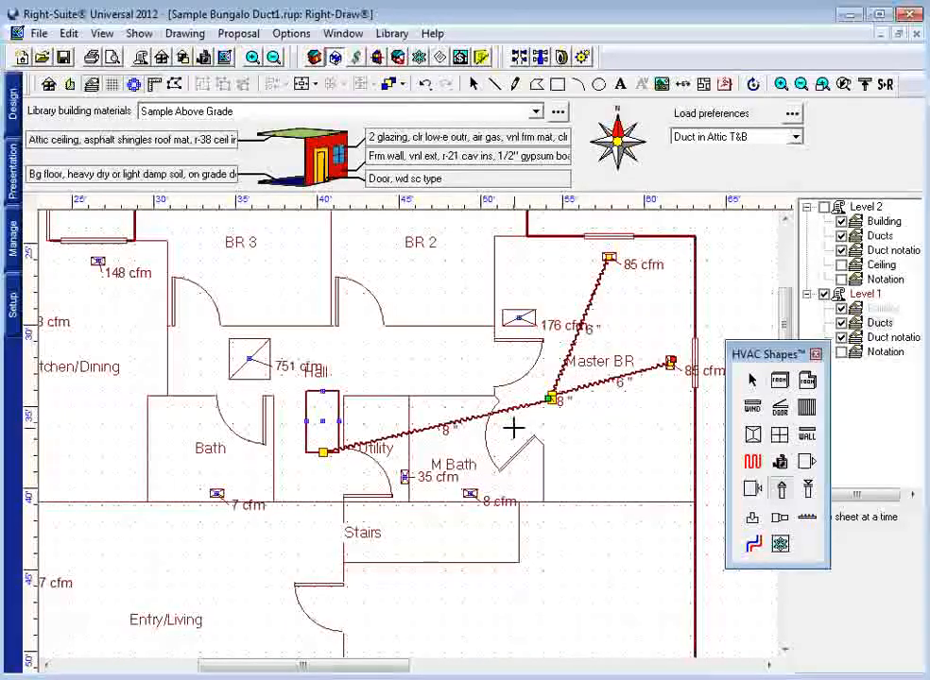
Step: Run supply ducts from the air handler to both Kitchen/Dining registers through one junction, and to the BR 2 and BR 3 registers through another
{"action": "middle_click_drag", "start_coordinate": [485, 370], "coordinate": [573, 440]}
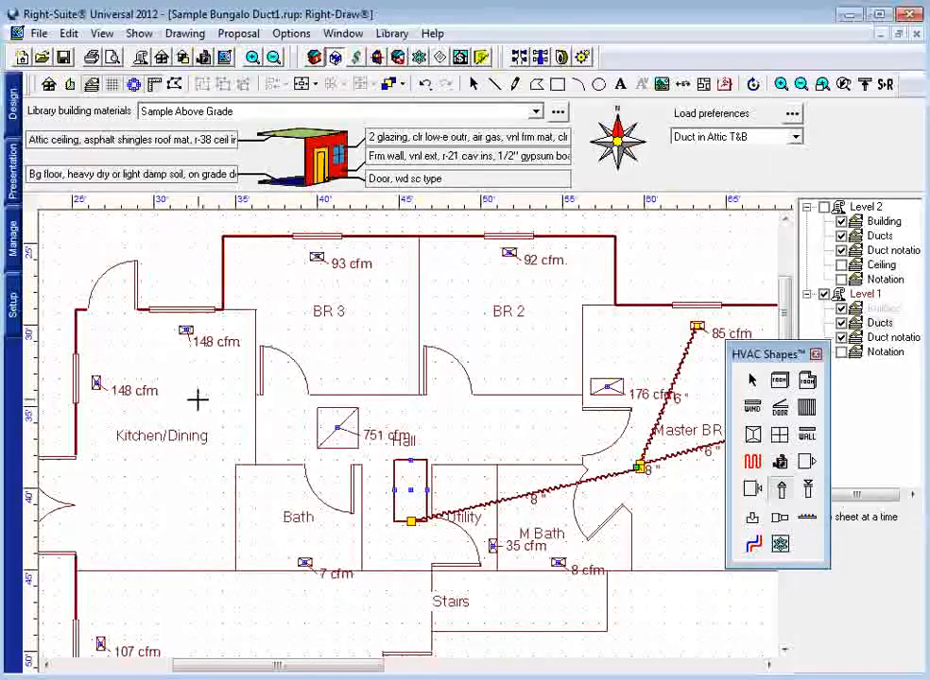
{"action": "left_click", "coordinate": [409, 521]}
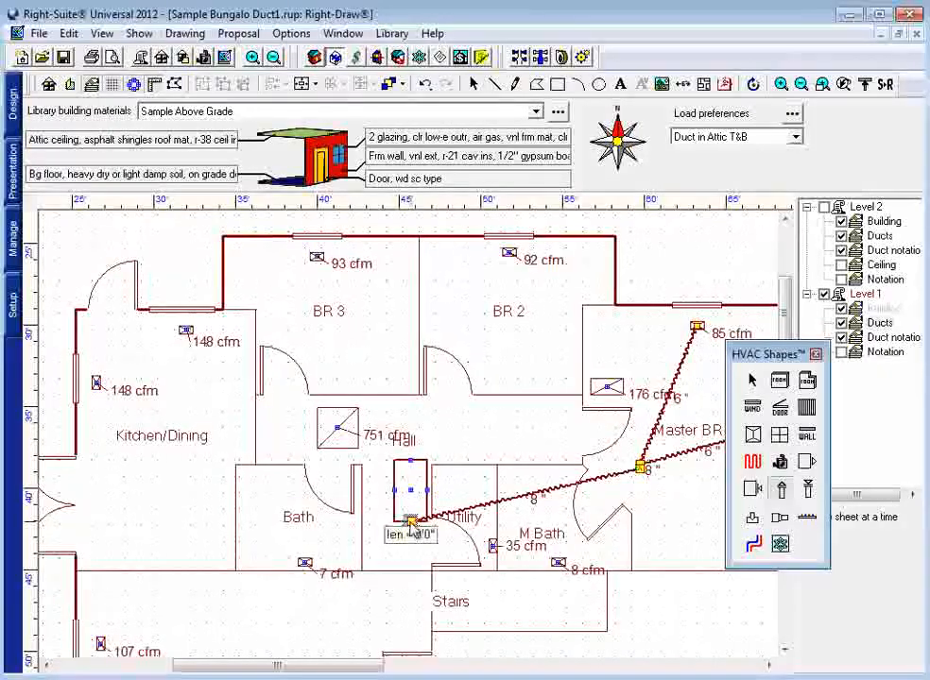
{"action": "double_click", "coordinate": [216, 406]}
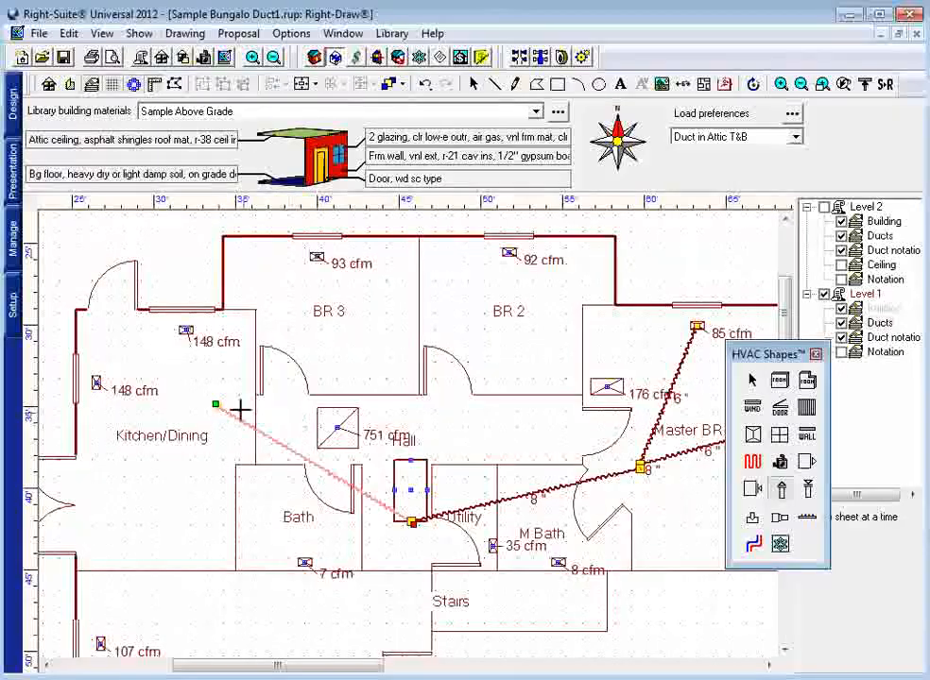
{"action": "left_click_drag", "start_coordinate": [185, 330], "coordinate": [218, 406]}
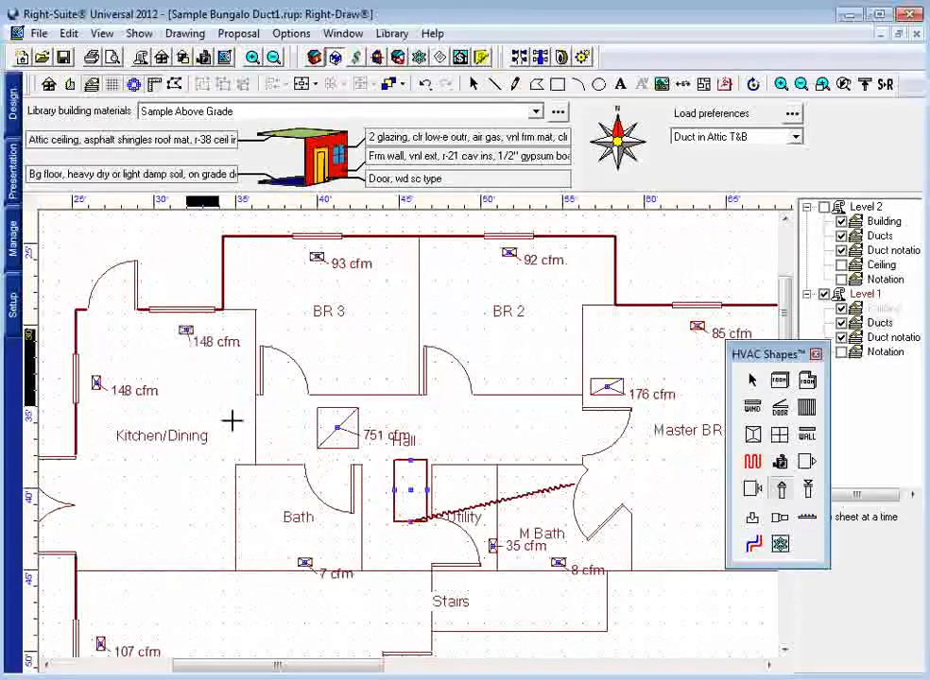
{"action": "double_click", "coordinate": [96, 384]}
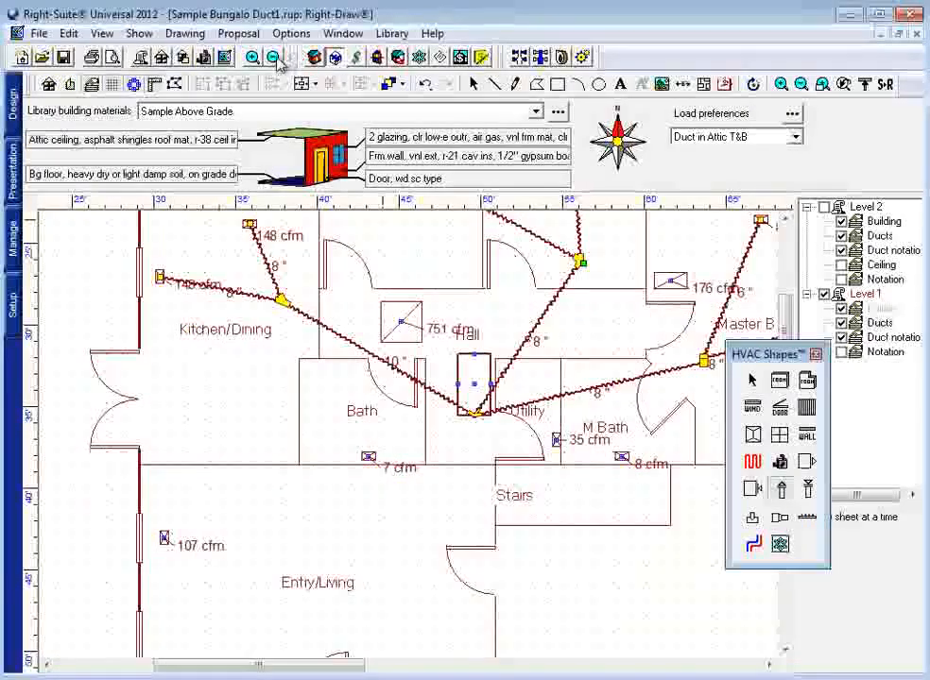
Step: Run supply ducts from the air handler to the three Entry/Living registers through one junction, and to the Bath, Utility and M Bath registers through another
{"action": "left_click", "coordinate": [274, 58]}
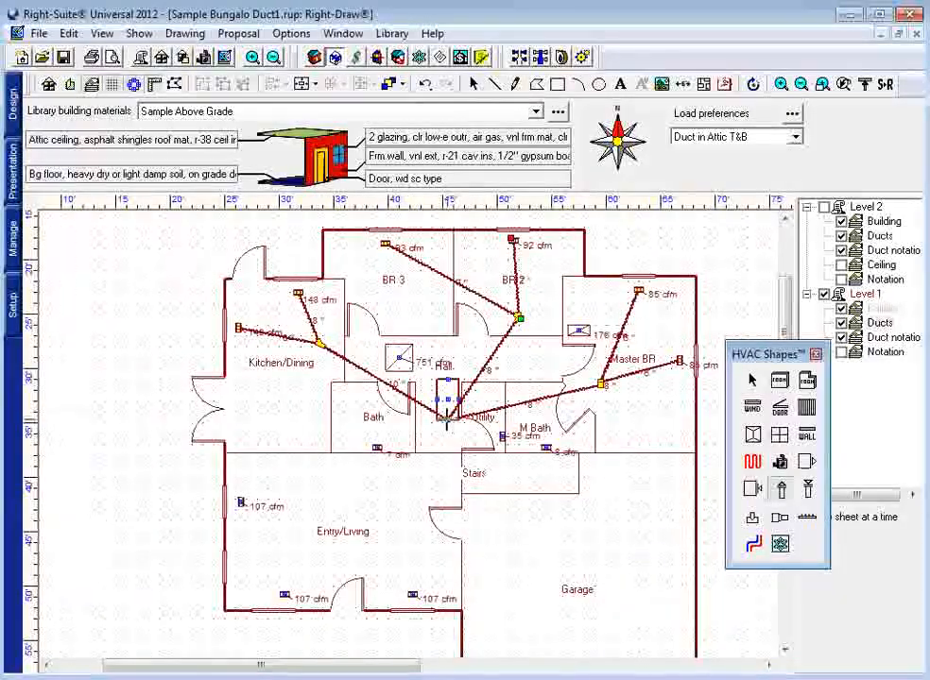
{"action": "mouse_move", "coordinate": [437, 421]}
{"action": "left_mouse_down"}
{"action": "mouse_move", "coordinate": [450, 419]}
{"action": "mouse_move", "coordinate": [446, 430]}
{"action": "mouse_move", "coordinate": [340, 550]}
{"action": "left_mouse_up"}
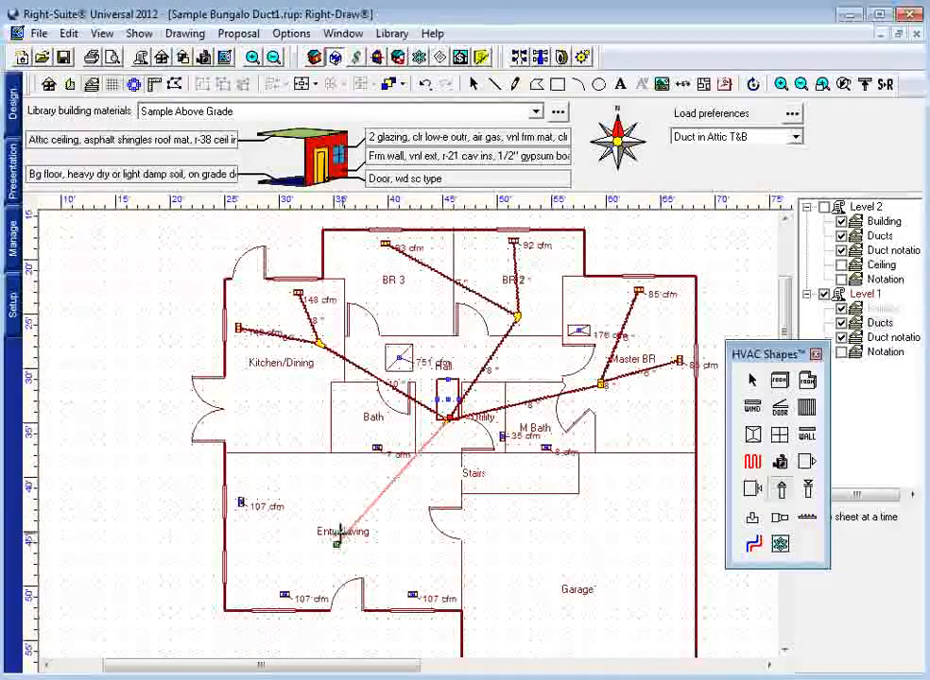
{"action": "mouse_move", "coordinate": [237, 502]}
{"action": "left_mouse_down"}
{"action": "mouse_move", "coordinate": [340, 552]}
{"action": "mouse_move", "coordinate": [307, 583]}
{"action": "mouse_move", "coordinate": [338, 539]}
{"action": "mouse_move", "coordinate": [284, 594]}
{"action": "left_mouse_up"}
{"action": "left_click_drag", "start_coordinate": [410, 592], "coordinate": [337, 545]}
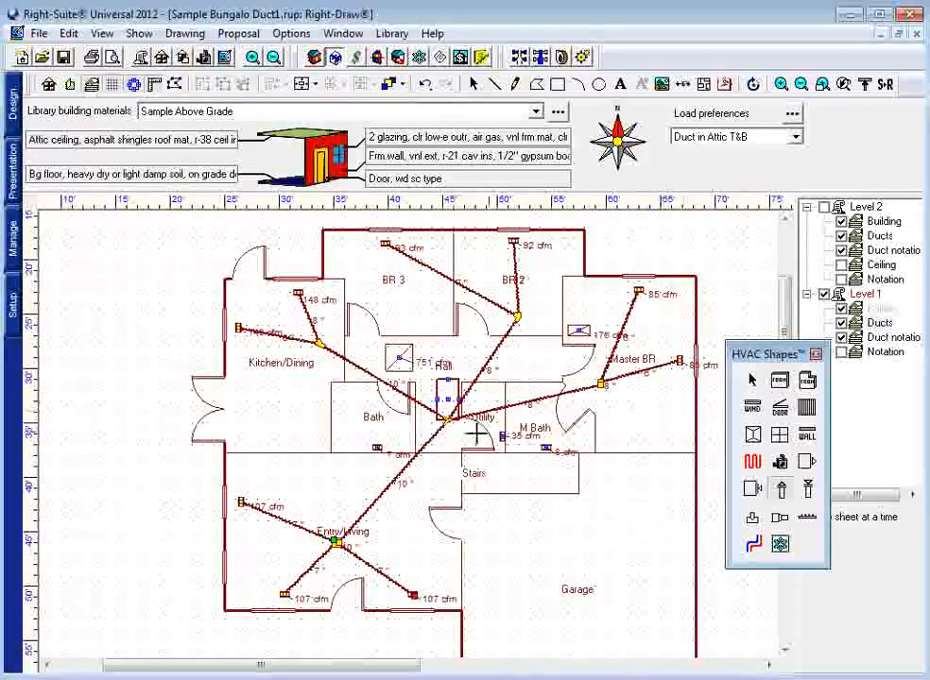
{"action": "left_click_drag", "start_coordinate": [448, 421], "coordinate": [394, 459]}
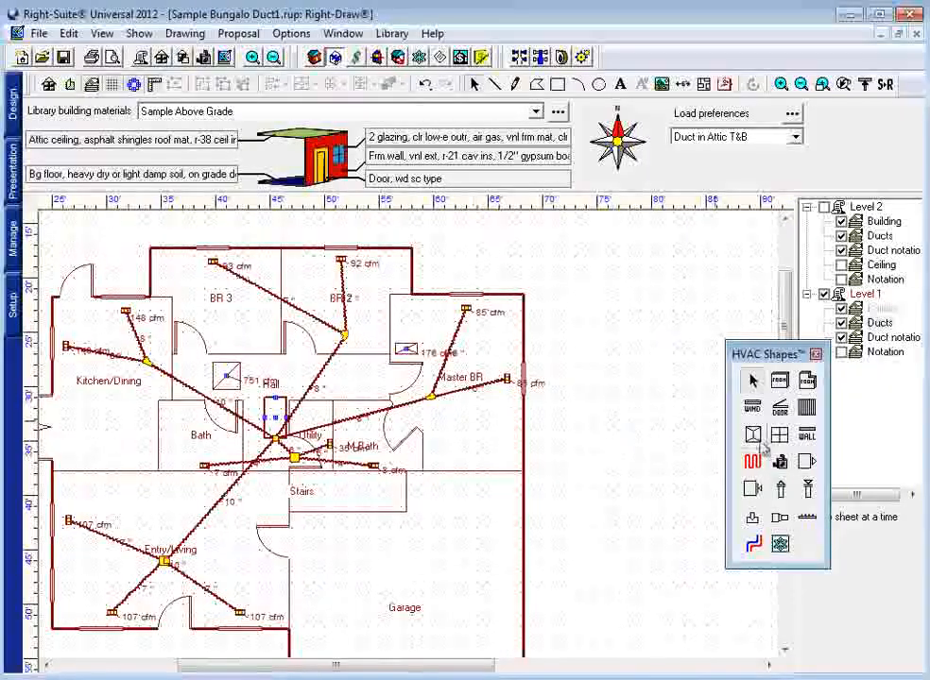
Step: Draw return ducts from the air handler to the hall and Master BR return grilles
{"action": "left_click", "coordinate": [808, 490]}
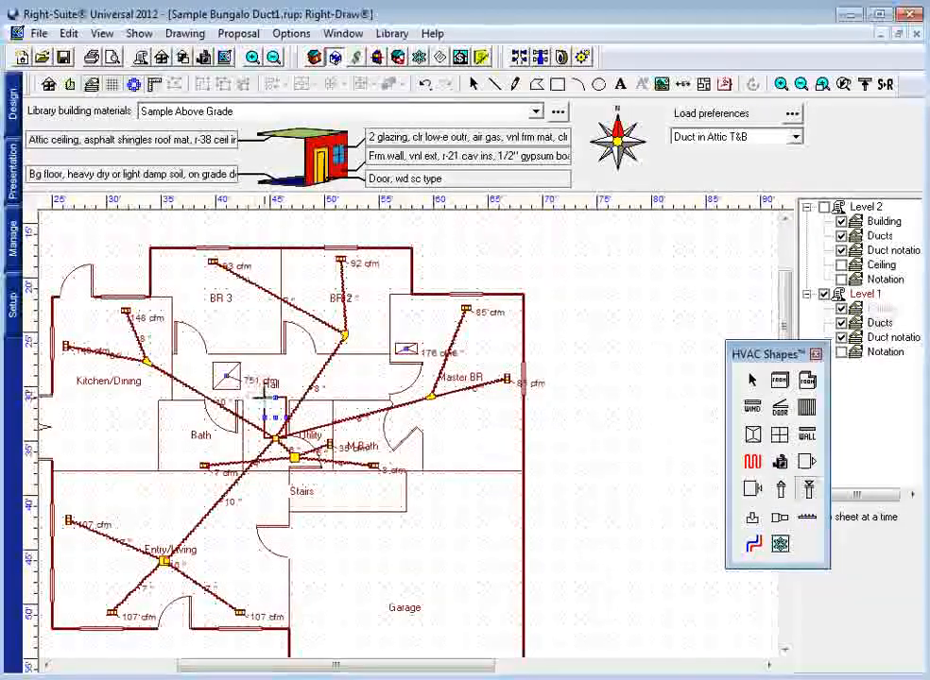
{"action": "left_click_drag", "start_coordinate": [274, 402], "coordinate": [408, 354]}
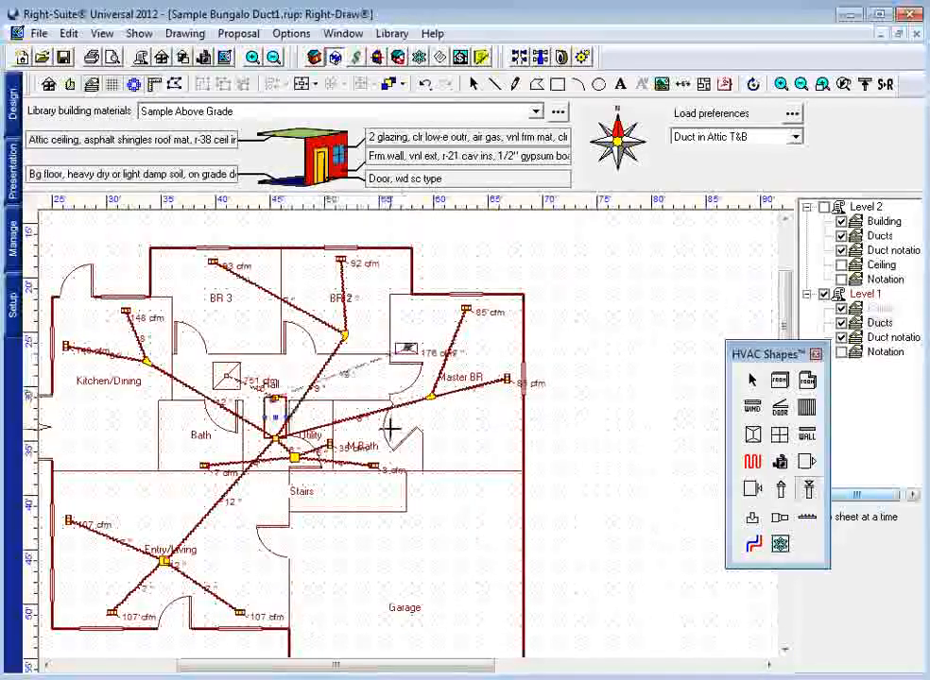
Step: Show Level 2 and draw a Level 1 supply duct from the air handler's supply fitting to just above Bonus RM's upper wall
{"action": "left_click", "coordinate": [824, 207]}
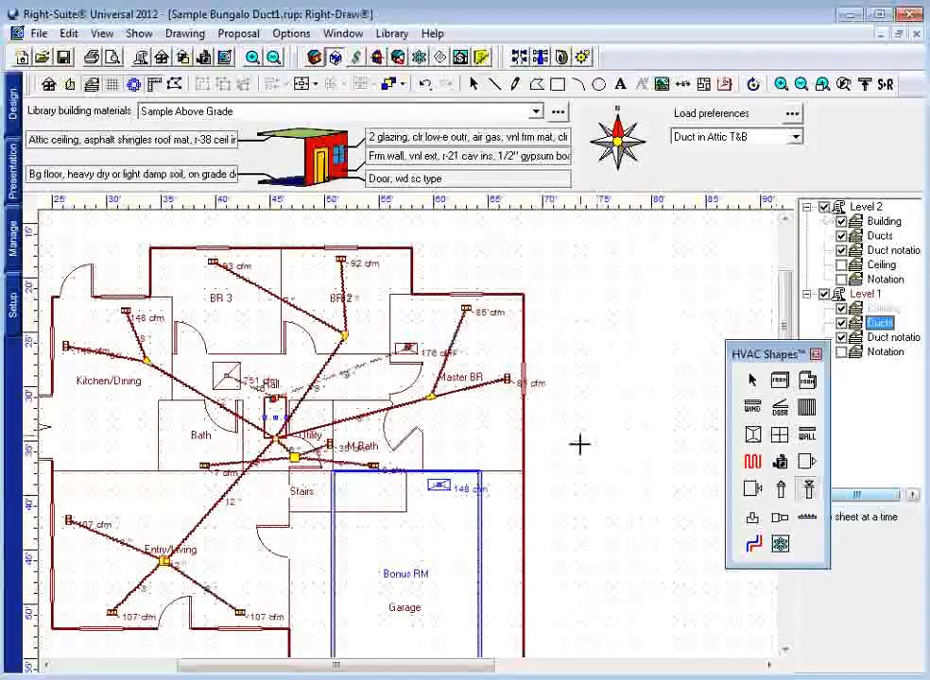
{"action": "mouse_move", "coordinate": [536, 474]}
{"action": "left_mouse_down"}
{"action": "mouse_move", "coordinate": [550, 397]}
{"action": "mouse_move", "coordinate": [570, 396]}
{"action": "left_mouse_up"}
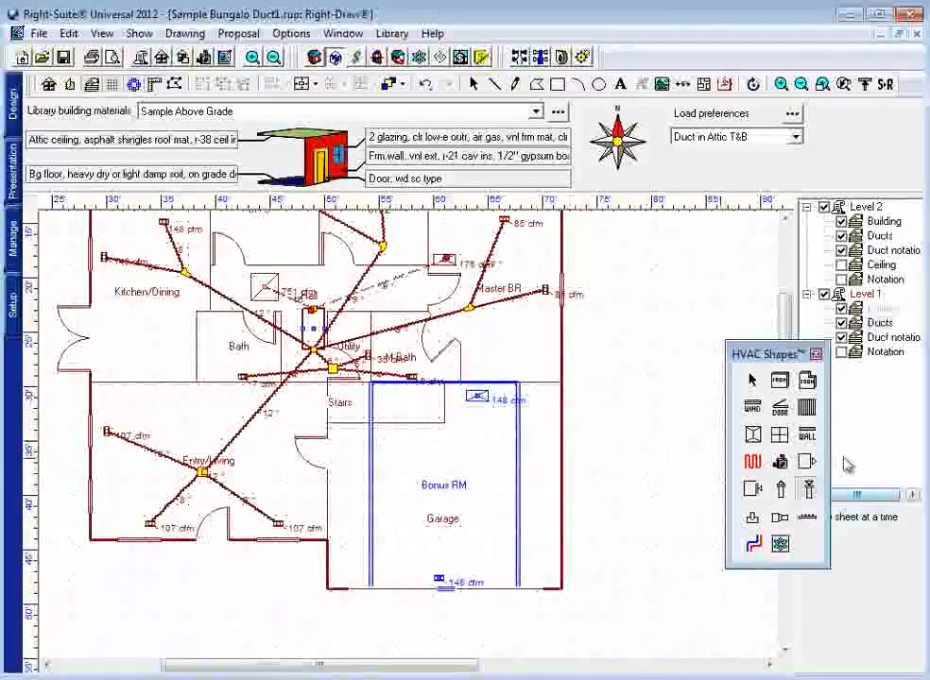
{"action": "left_click", "coordinate": [809, 492]}
{"action": "left_click", "coordinate": [782, 492]}
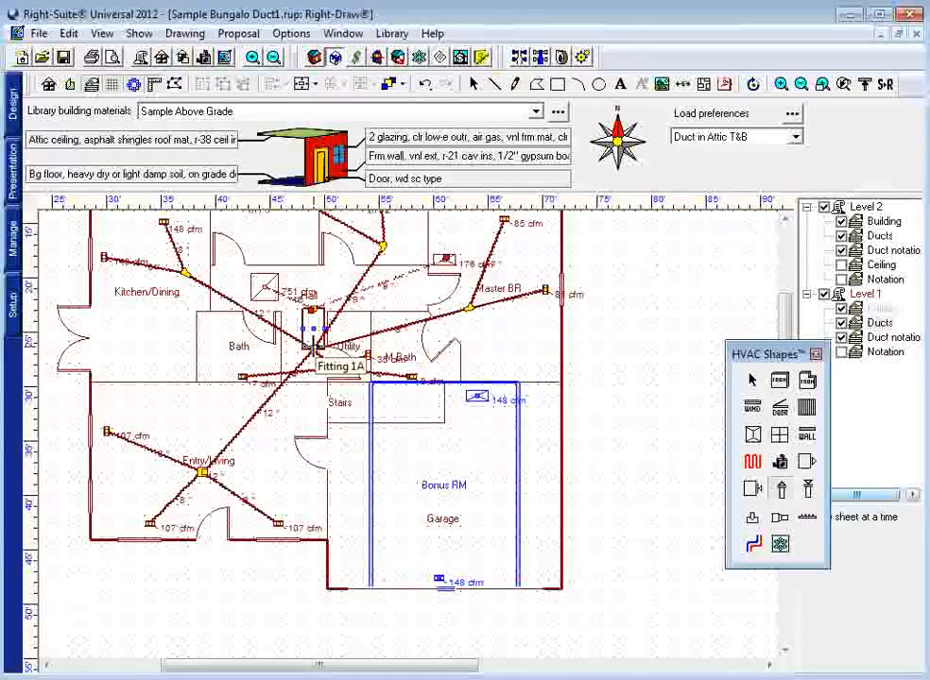
{"action": "left_click_drag", "start_coordinate": [313, 350], "coordinate": [449, 379]}
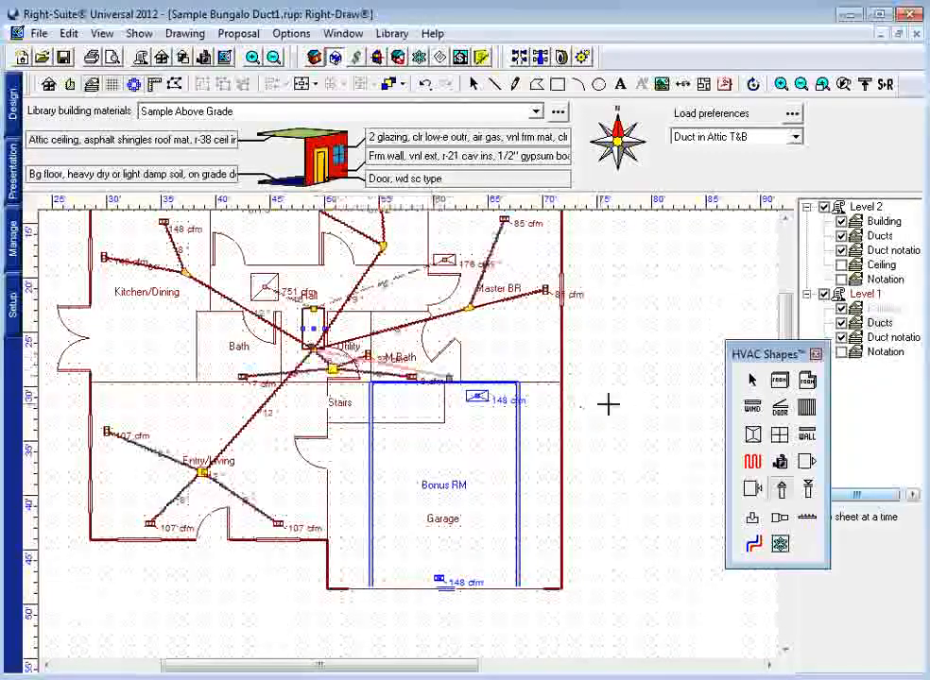
{"action": "left_click", "coordinate": [752, 380]}
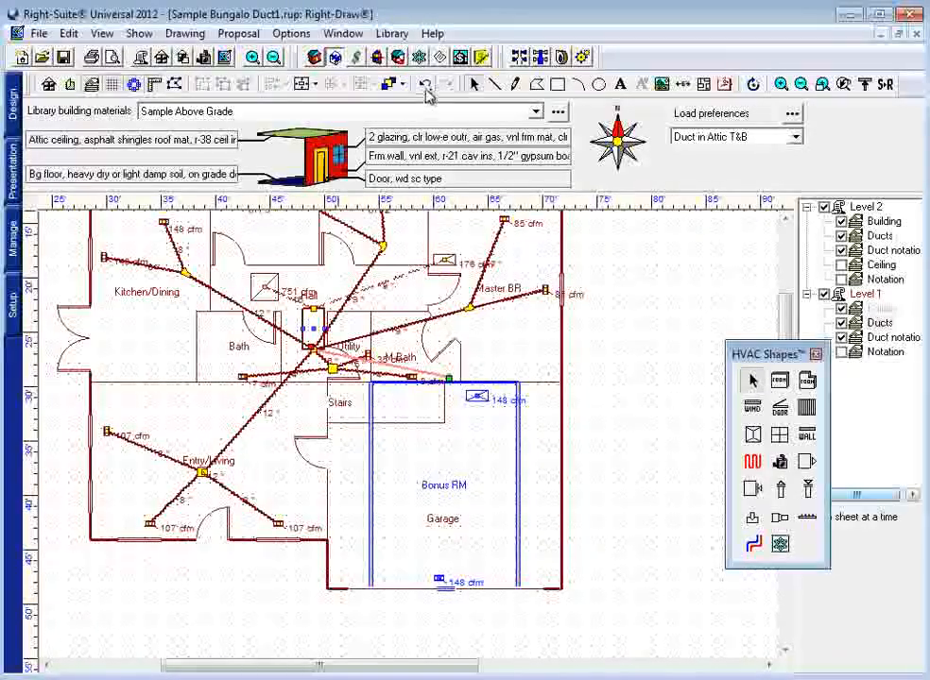
Step: Make the new supply duct's end fitting a riser with a vertical duct length of 11 ft
{"action": "left_click", "coordinate": [252, 58]}
{"action": "left_click", "coordinate": [252, 58]}
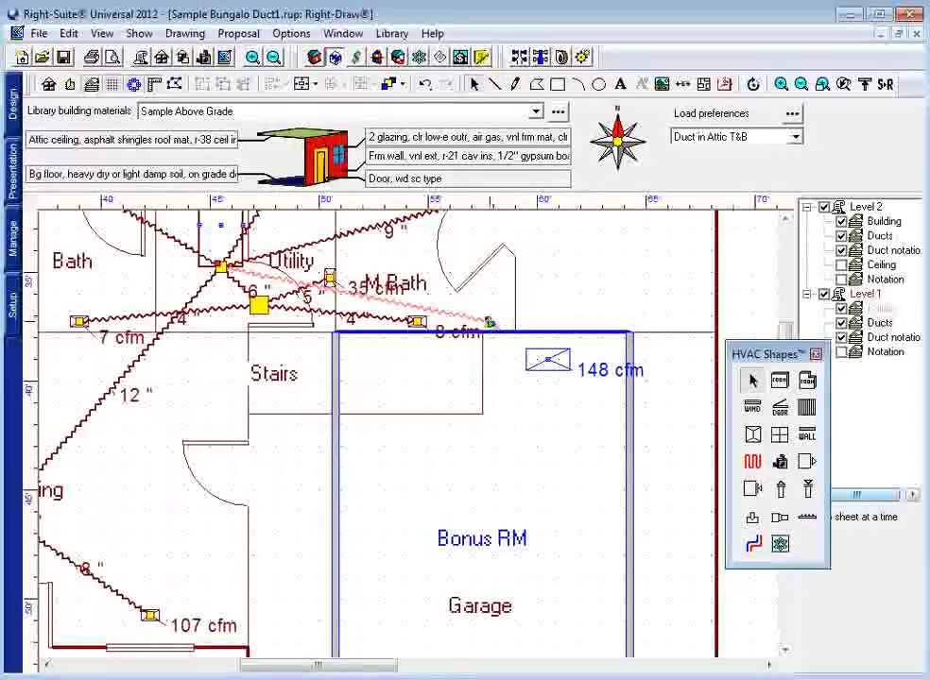
{"action": "double_click", "coordinate": [488, 321]}
{"action": "left_click", "coordinate": [201, 107]}
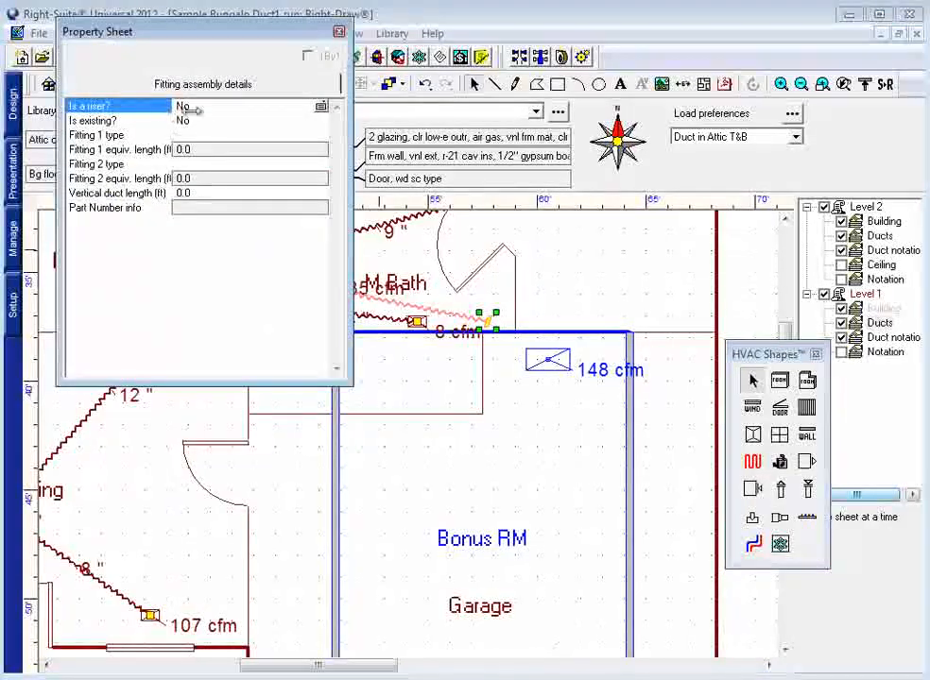
{"action": "left_click", "coordinate": [203, 132]}
{"action": "left_click", "coordinate": [130, 151]}
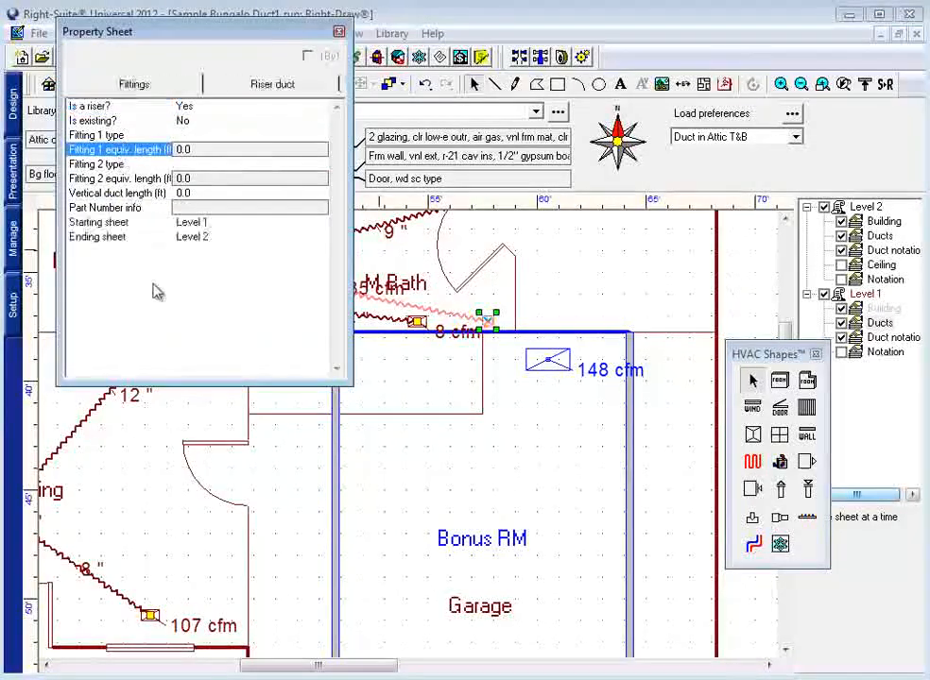
{"action": "left_click", "coordinate": [187, 194]}
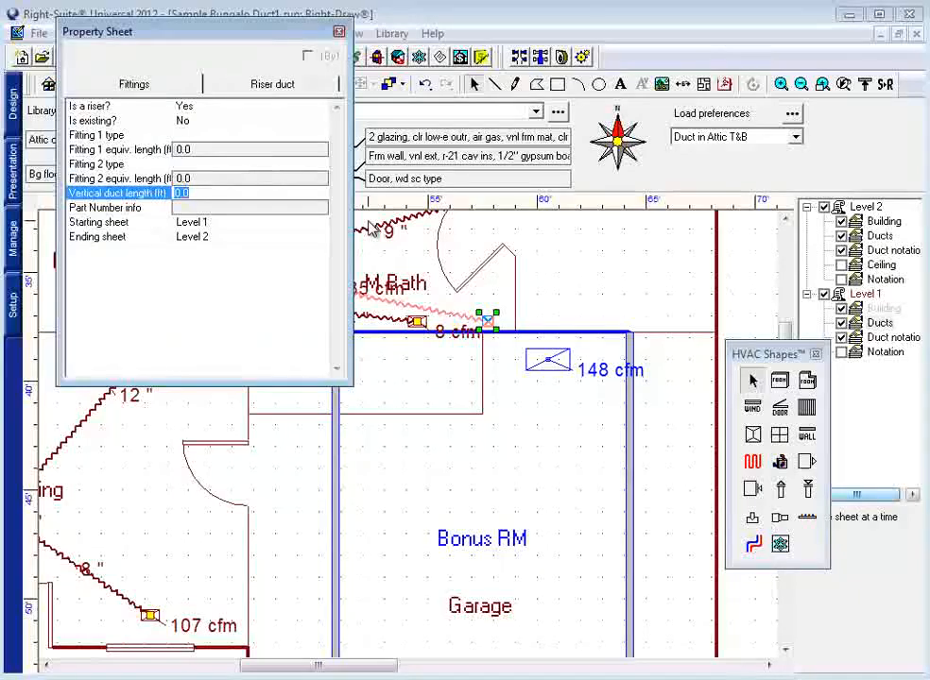
{"action": "left_click_drag", "start_coordinate": [210, 195], "coordinate": [119, 193]}
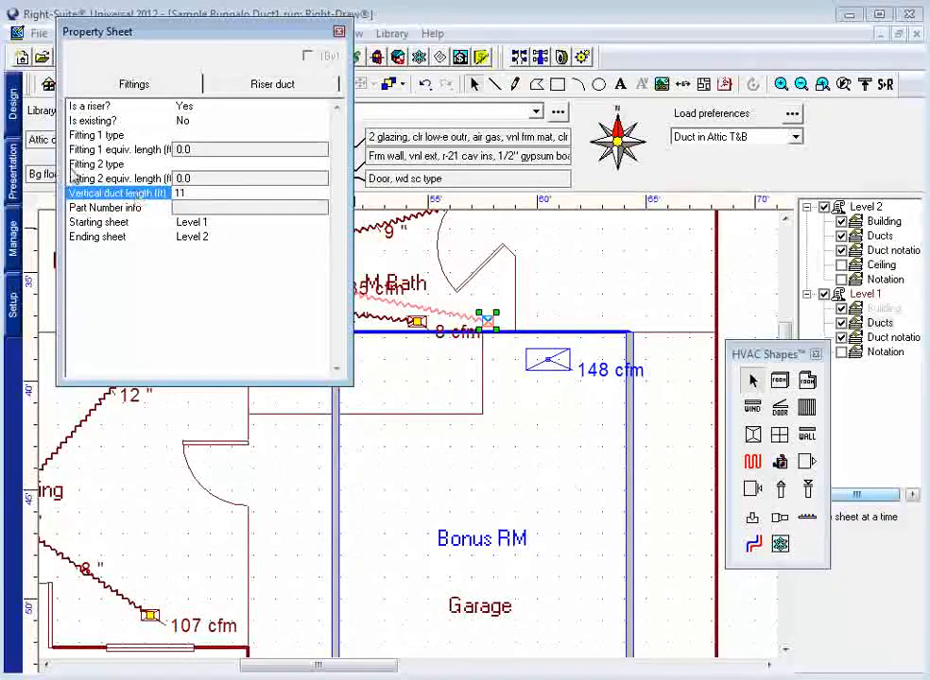
{"action": "left_click", "coordinate": [78, 178]}
{"action": "left_click", "coordinate": [338, 31]}
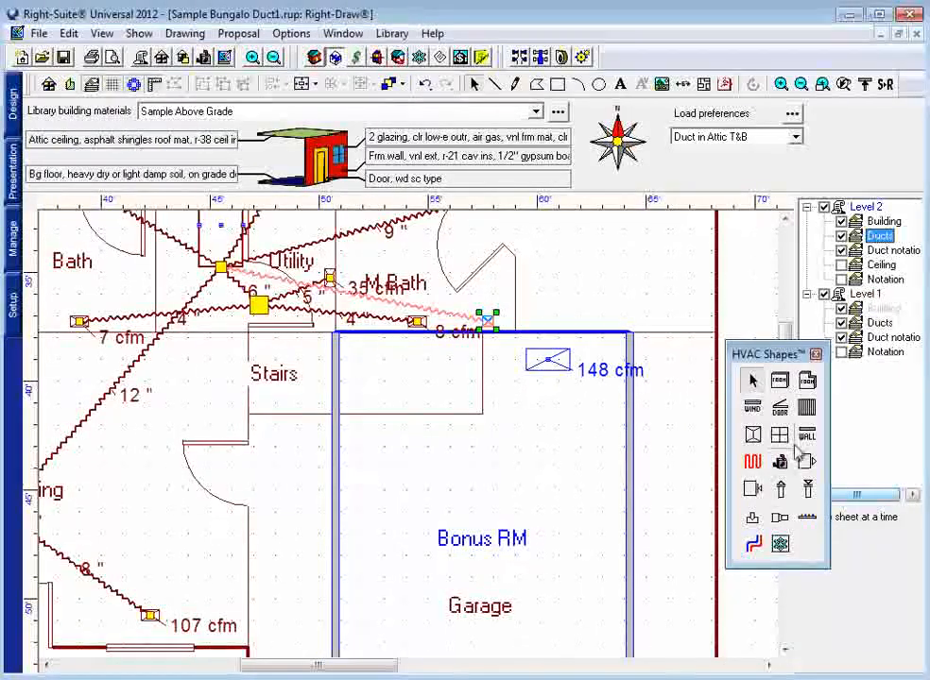
Step: Connect the riser to the Bonus RM supply register with a supply duct on the Level 2 Ducts sheet
{"action": "mouse_move", "coordinate": [484, 326]}
{"action": "left_mouse_down"}
{"action": "mouse_move", "coordinate": [510, 648]}
{"action": "mouse_move", "coordinate": [446, 546]}
{"action": "mouse_move", "coordinate": [477, 507]}
{"action": "left_mouse_up"}
{"action": "scroll", "coordinate": [529, 367], "scroll_direction": "up", "scroll_amount": 4}
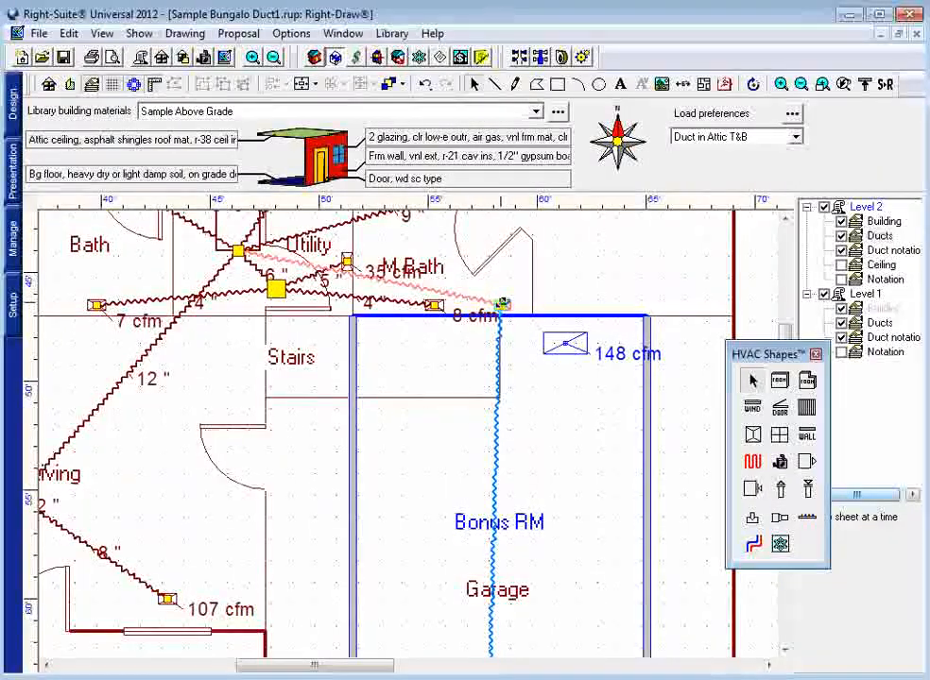
{"action": "left_click", "coordinate": [502, 304]}
{"action": "left_click", "coordinate": [607, 368]}
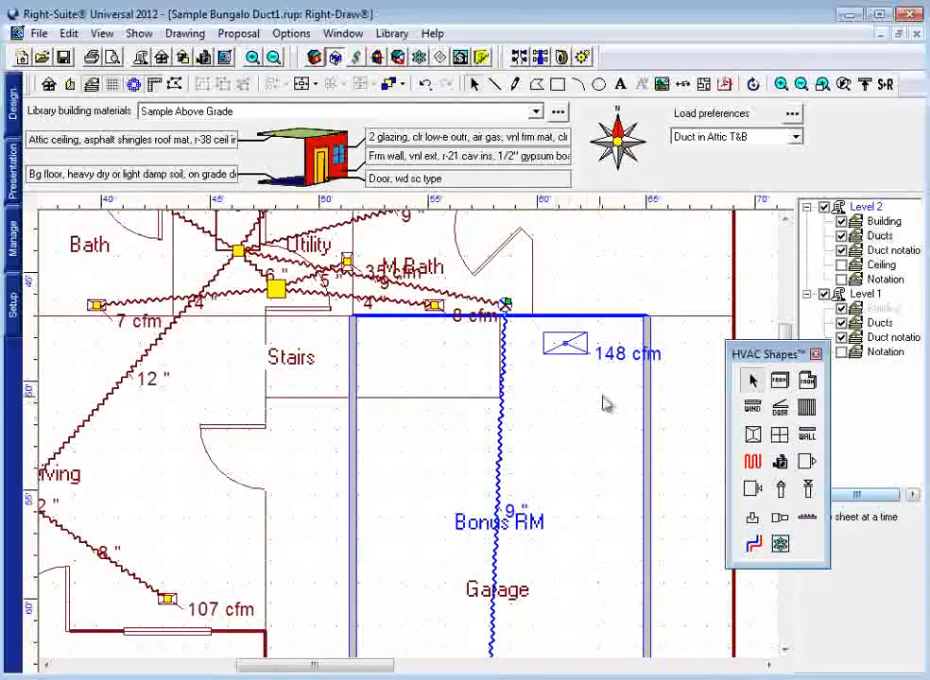
Step: Move the Bonus RM return grille up onto the room's upper wall
{"action": "scroll", "coordinate": [608, 405], "scroll_direction": "down", "scroll_amount": 2}
{"action": "left_click_drag", "start_coordinate": [573, 351], "coordinate": [573, 330]}
{"action": "scroll", "coordinate": [573, 331], "scroll_direction": "down", "scroll_amount": 2}
Step: On the Level 1 Ducts sheet, draw a return duct from the air handler to the Bonus RM return grille
{"action": "left_click", "coordinate": [879, 323]}
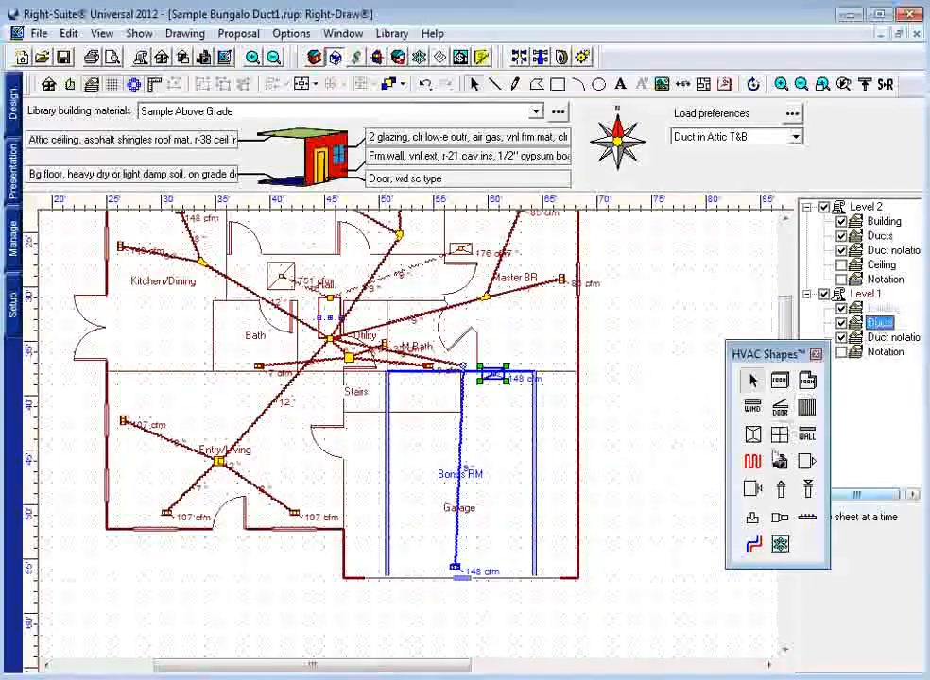
{"action": "mouse_move", "coordinate": [329, 299]}
{"action": "left_mouse_down"}
{"action": "mouse_move", "coordinate": [499, 381]}
{"action": "mouse_move", "coordinate": [494, 375]}
{"action": "left_mouse_up"}
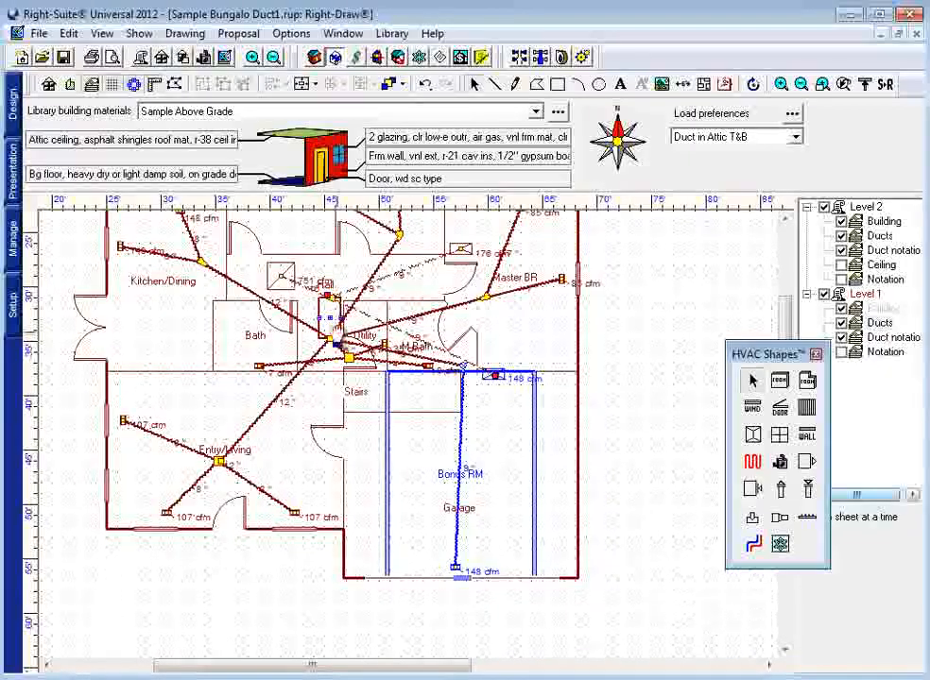
Step: Bend the supply duct to the Entry/Living junction box into a curve passing below Bath
{"action": "middle_click_drag", "start_coordinate": [338, 335], "coordinate": [363, 450]}
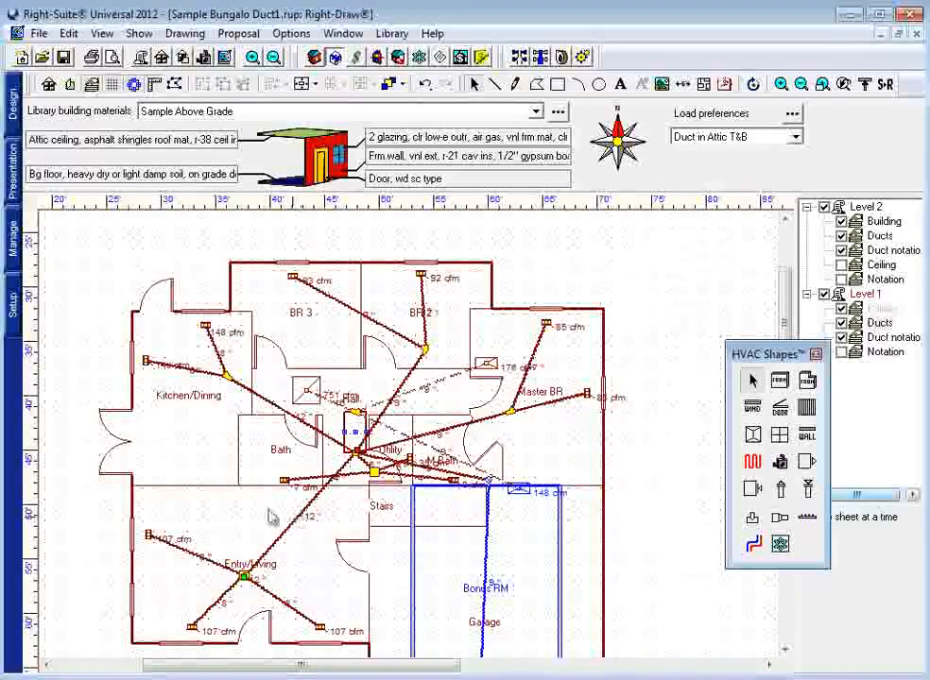
{"action": "left_click", "coordinate": [252, 59]}
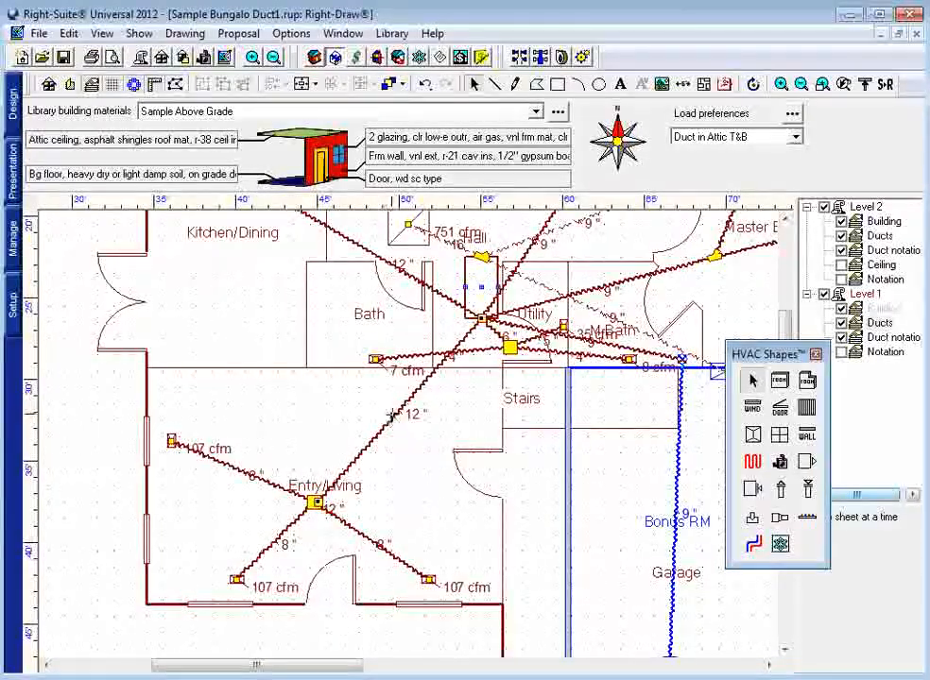
{"action": "left_click_drag", "start_coordinate": [394, 415], "coordinate": [338, 348]}
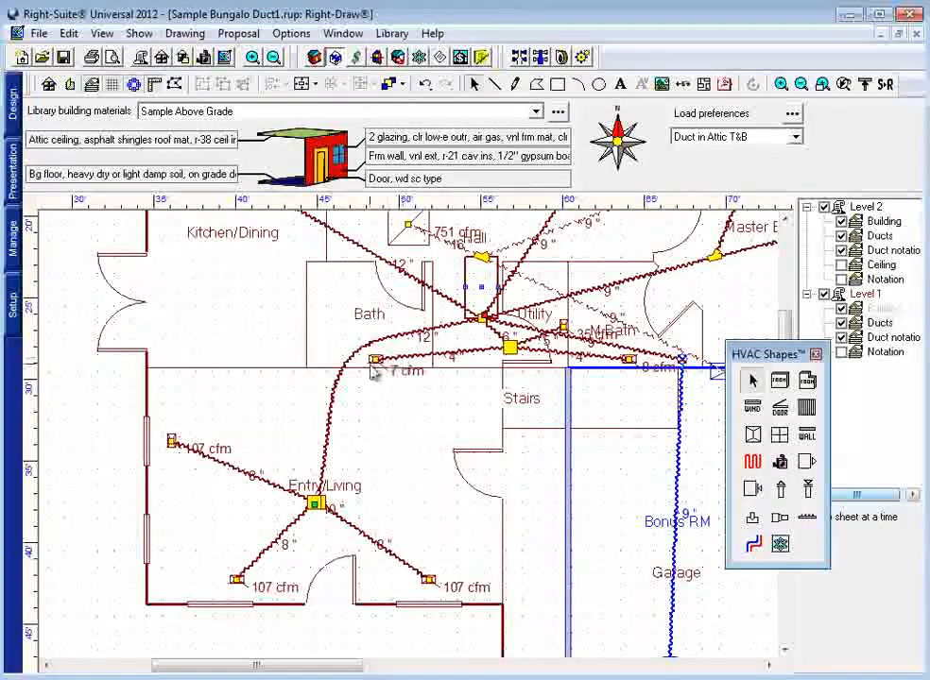
Step: Curve the supply duct to the riser and the branch duct to the 35 cfm register near Utility and M Bath
{"action": "middle_click_drag", "start_coordinate": [545, 399], "coordinate": [396, 425]}
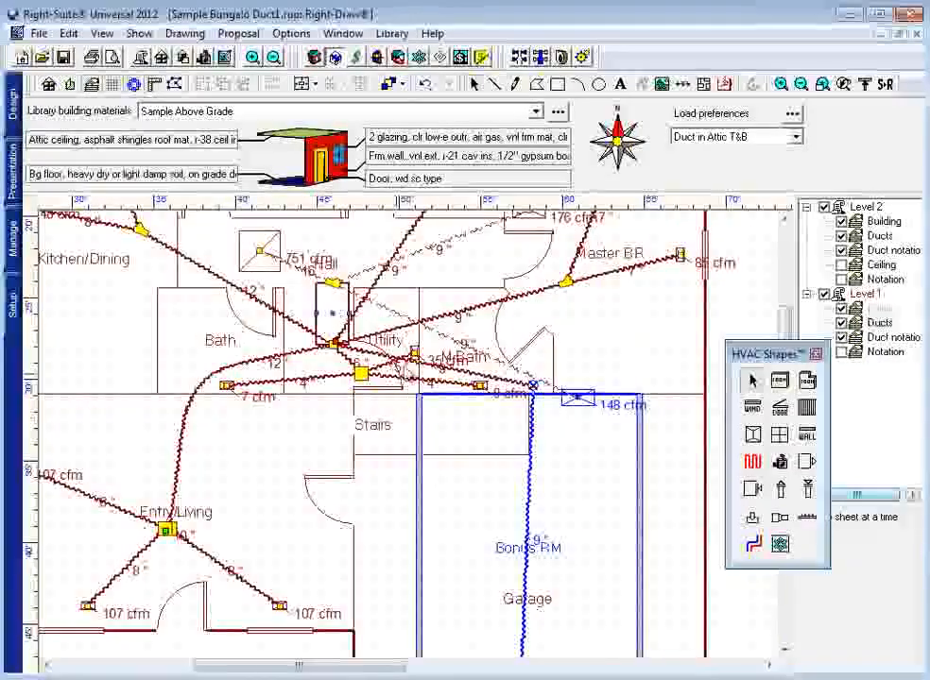
{"action": "left_click", "coordinate": [425, 364]}
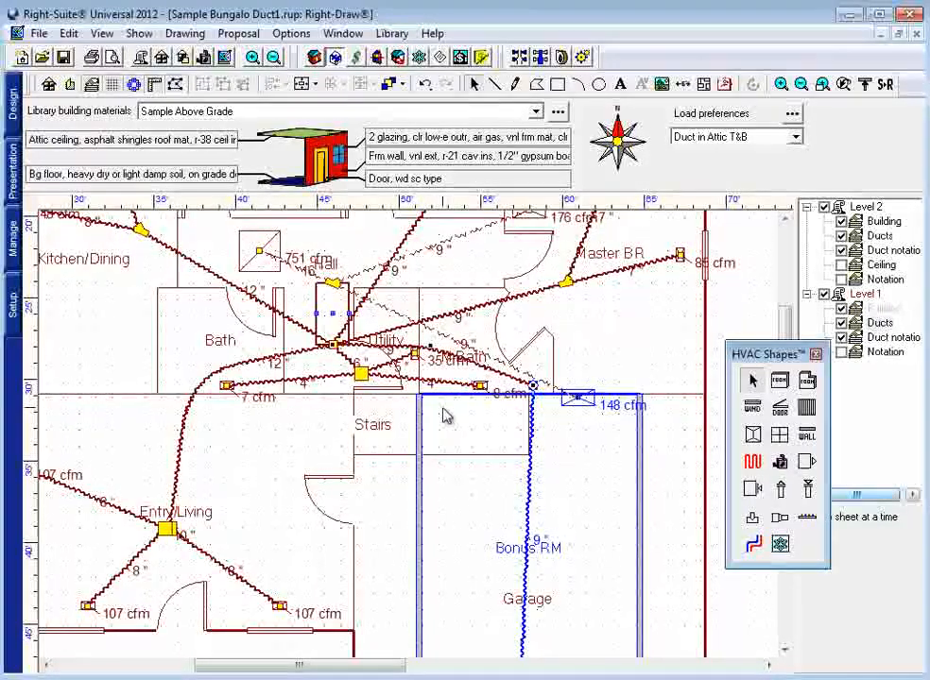
{"action": "left_click", "coordinate": [388, 363]}
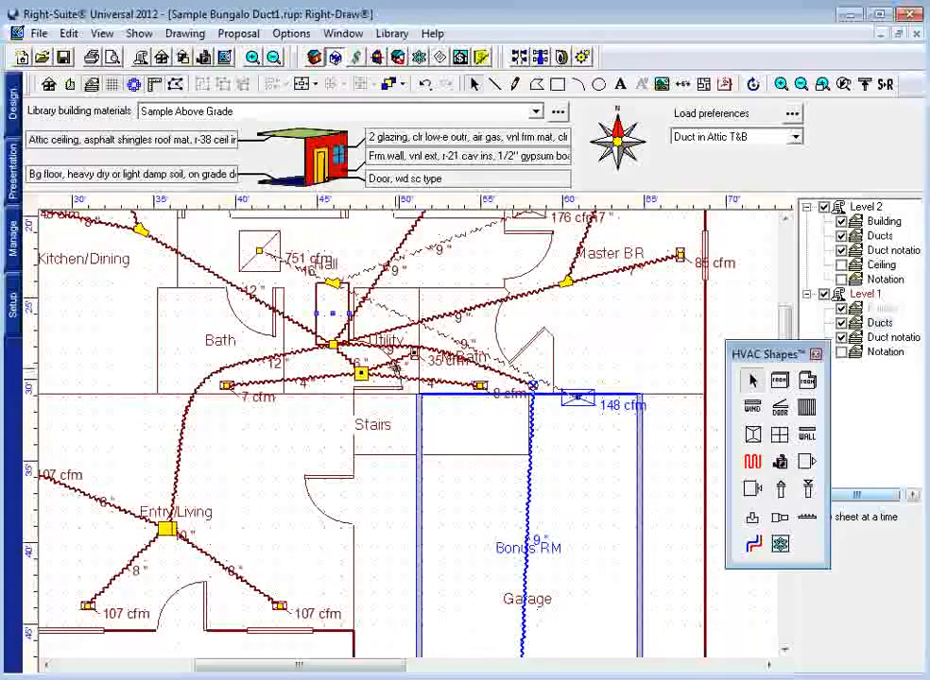
{"action": "left_click_drag", "start_coordinate": [401, 373], "coordinate": [404, 370]}
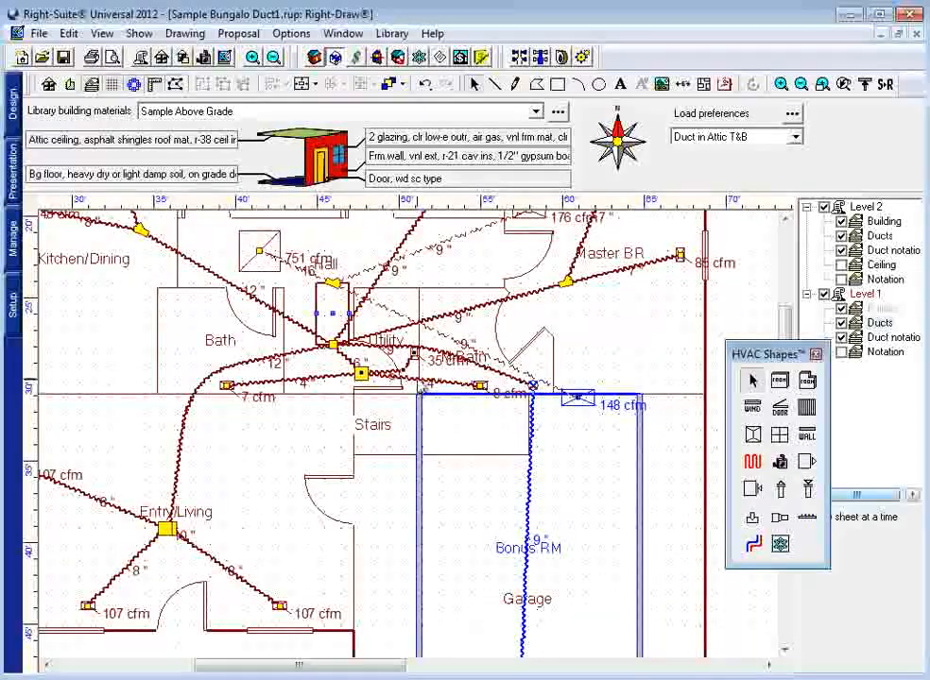
Step: Curve the supply ducts that run from the air handler to the BR 2/BR 3 wye and the Master BR wye
{"action": "scroll", "coordinate": [418, 385], "scroll_direction": "up", "scroll_amount": 3}
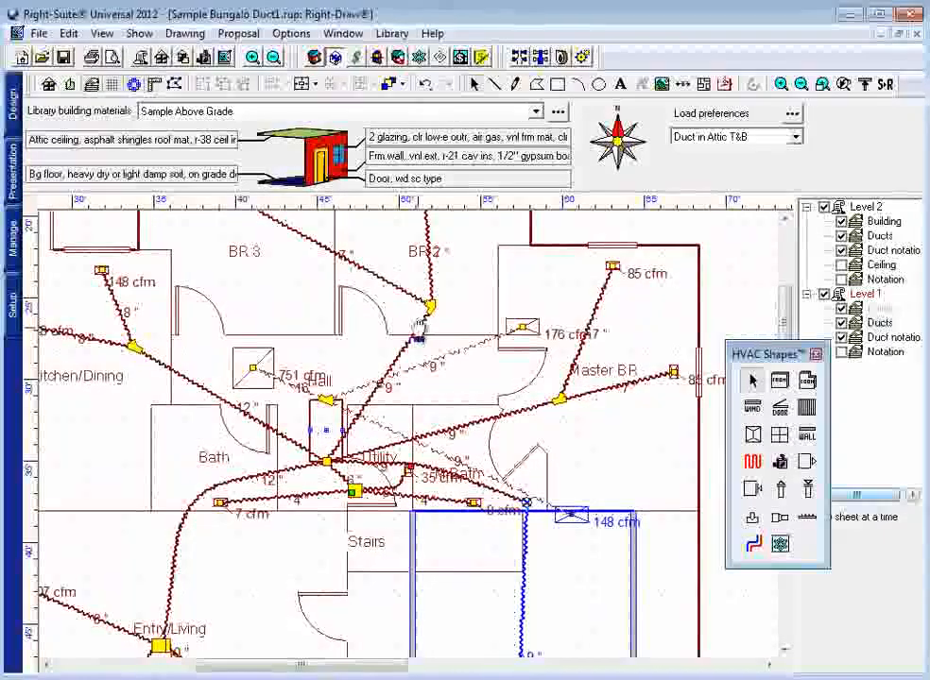
{"action": "left_click", "coordinate": [395, 423]}
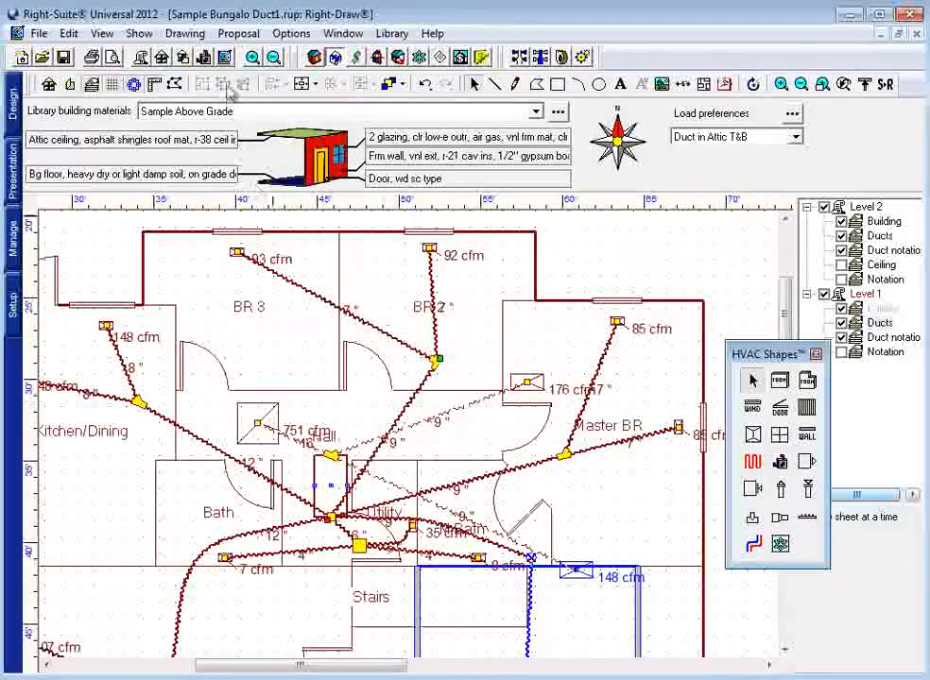
{"action": "left_click", "coordinate": [175, 86]}
{"action": "left_click_drag", "start_coordinate": [378, 447], "coordinate": [416, 481]}
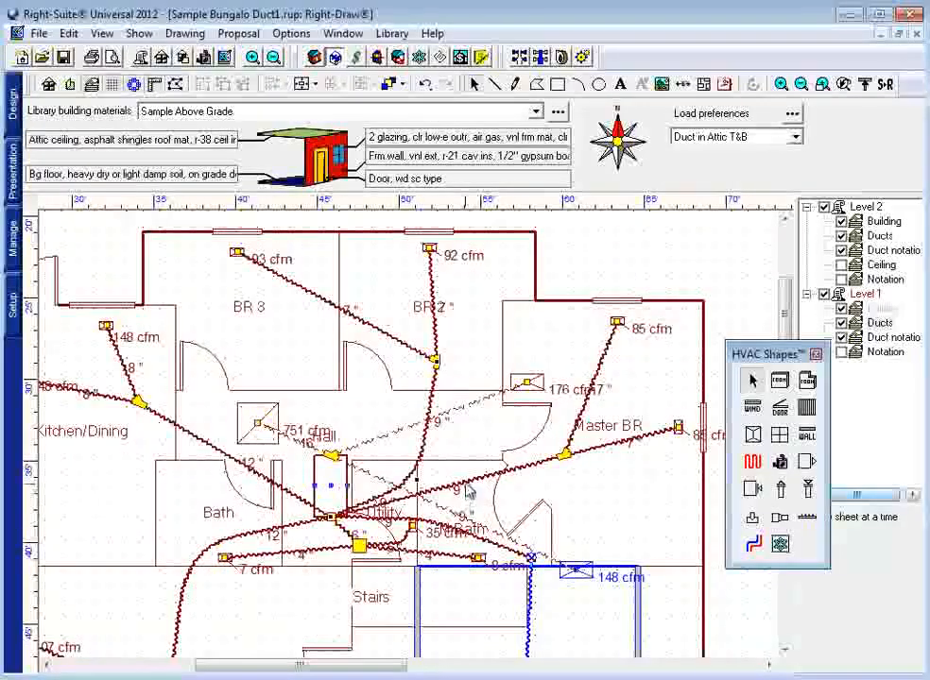
{"action": "left_click", "coordinate": [176, 85]}
{"action": "left_click_drag", "start_coordinate": [461, 482], "coordinate": [476, 506]}
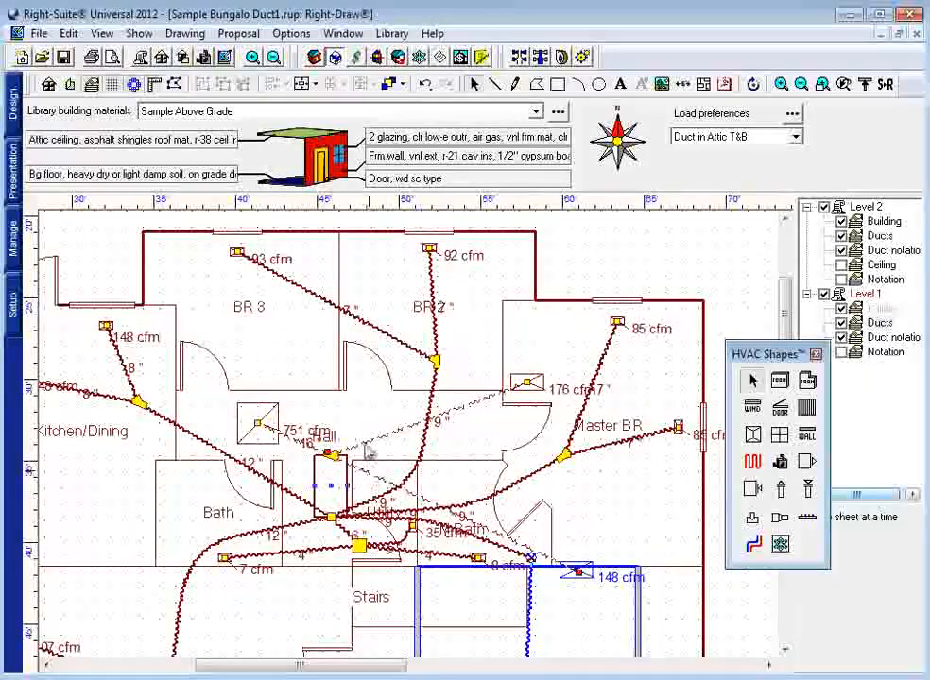
Step: Add two bends to the Bonus RM return duct so that it curves away from the air handler
{"action": "left_click", "coordinate": [176, 83]}
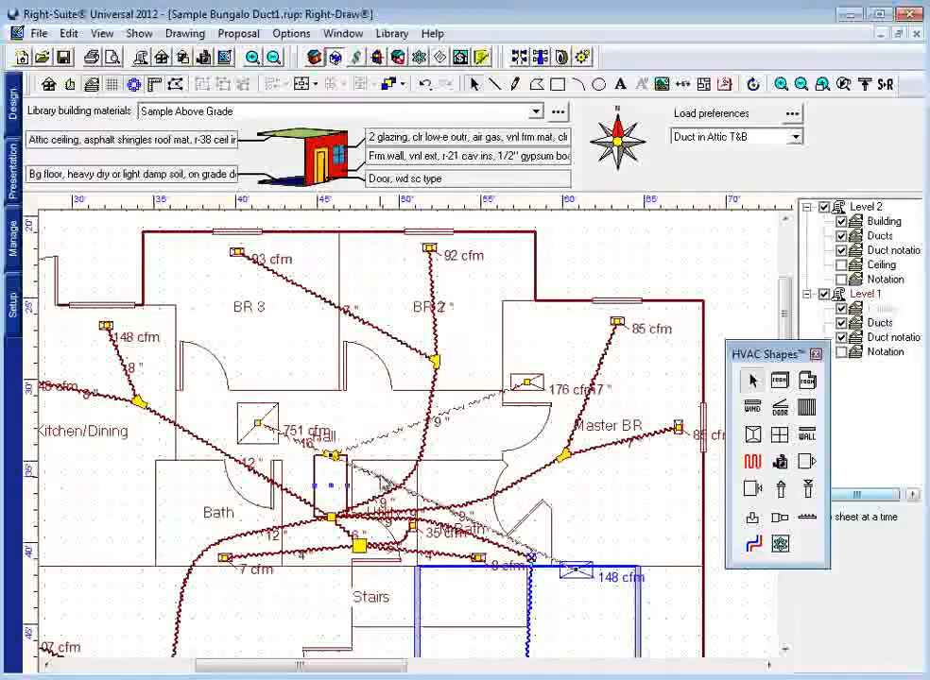
{"action": "left_click_drag", "start_coordinate": [388, 457], "coordinate": [389, 456]}
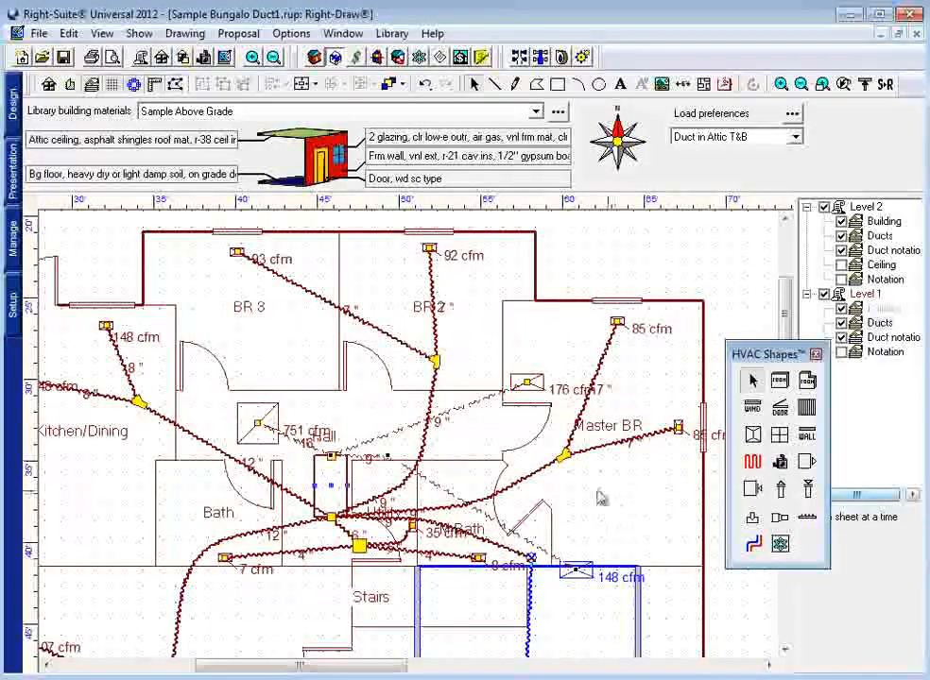
{"action": "left_click_drag", "start_coordinate": [443, 494], "coordinate": [461, 479]}
{"action": "middle_click_drag", "start_coordinate": [390, 424], "coordinate": [577, 425]}
{"action": "middle_click_drag", "start_coordinate": [557, 467], "coordinate": [455, 378]}
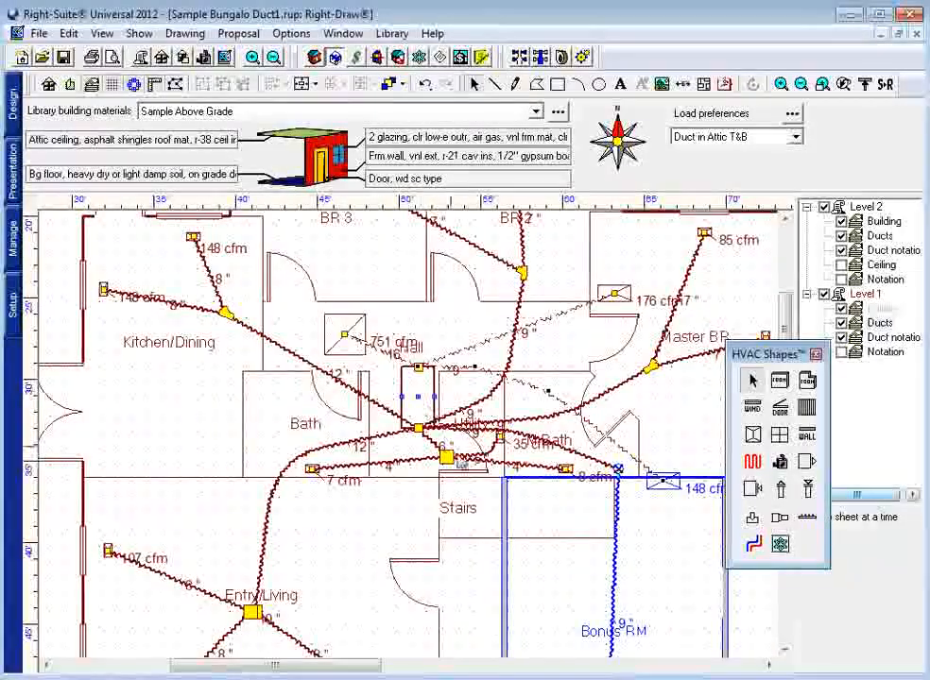
{"action": "left_click", "coordinate": [273, 57]}
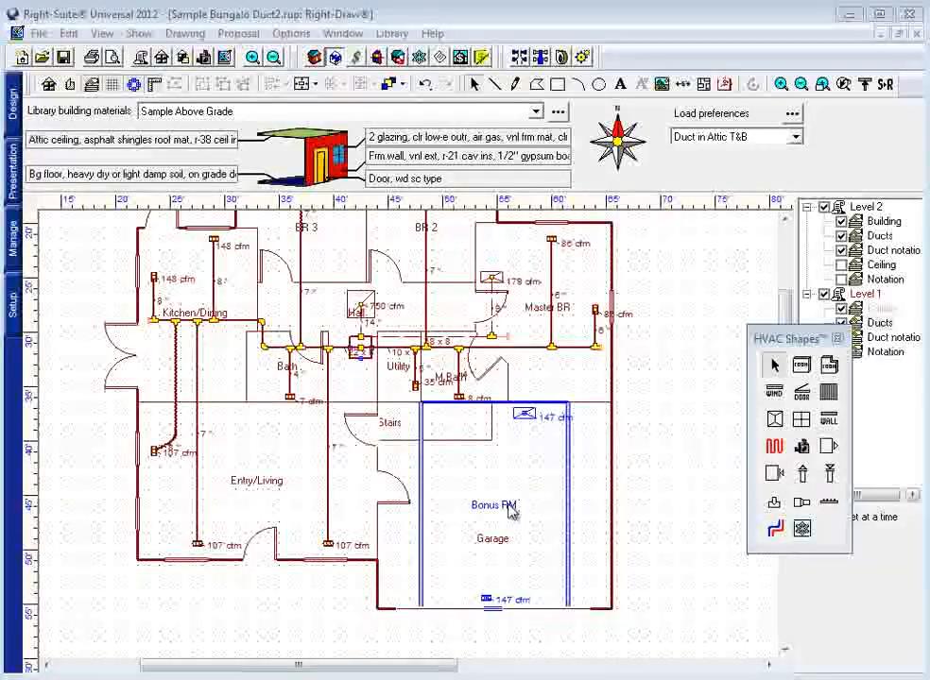
Step: In Sample Bungalo Duct2, make the Level 1 Building sheet active and show Level 2 over it
{"action": "left_click", "coordinate": [484, 599]}
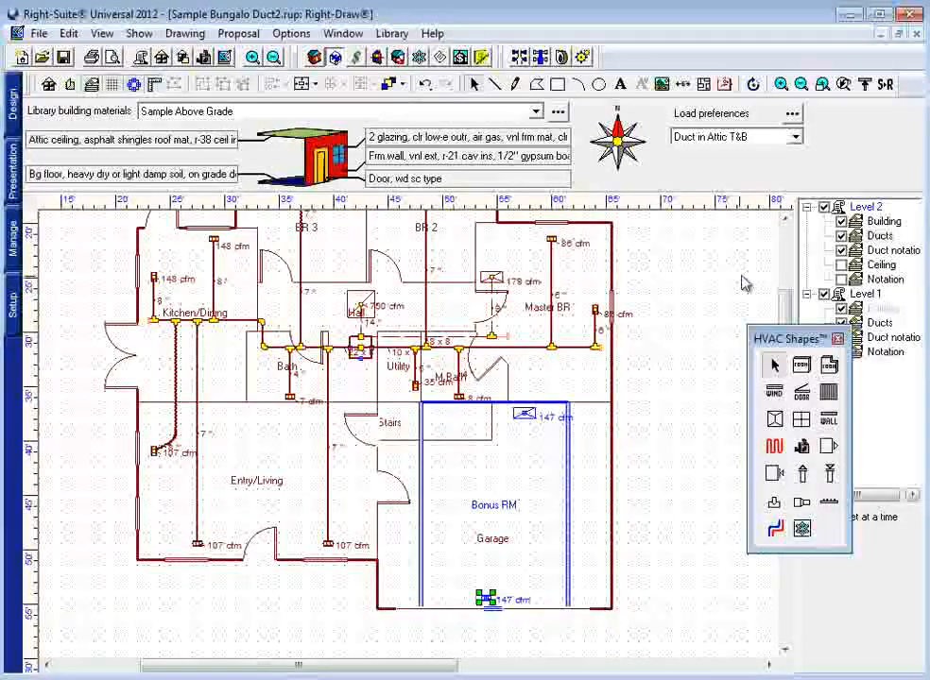
{"action": "left_click", "coordinate": [882, 308]}
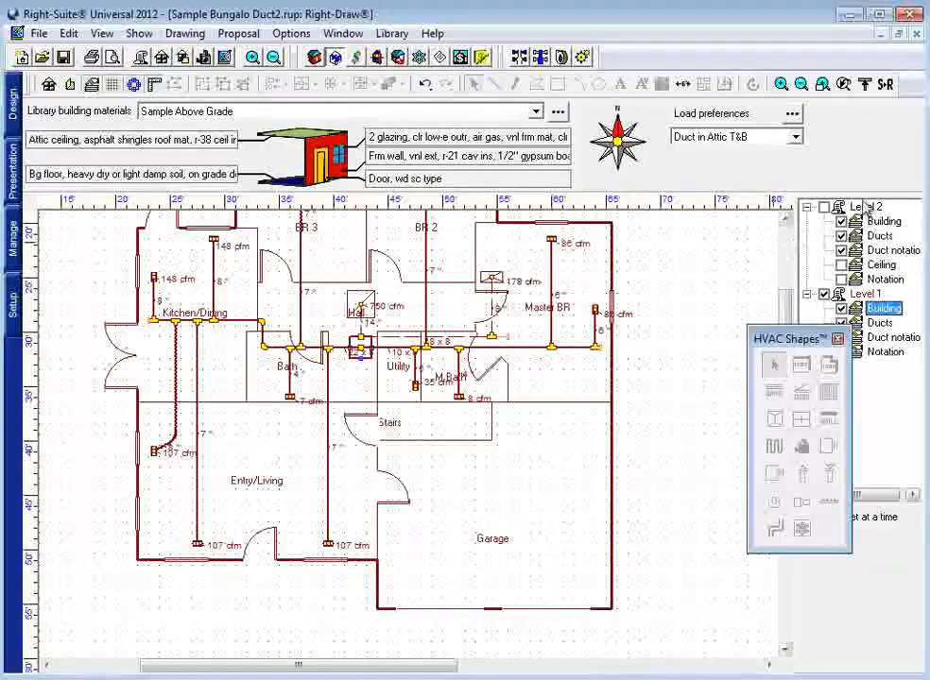
{"action": "left_click", "coordinate": [823, 206]}
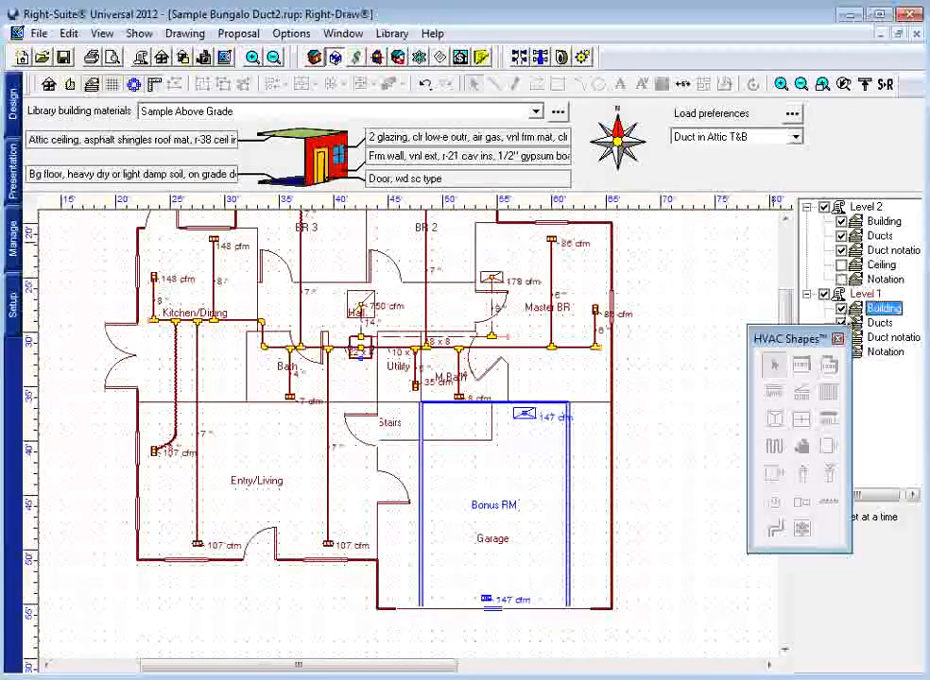
{"action": "left_click_drag", "start_coordinate": [812, 338], "coordinate": [762, 350]}
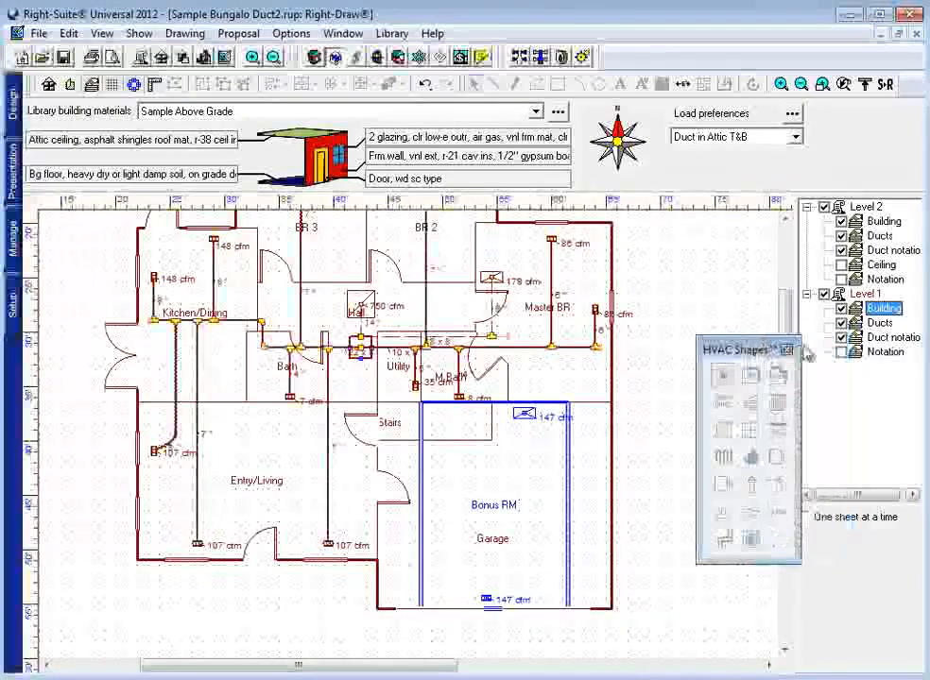
{"action": "left_click", "coordinate": [880, 323]}
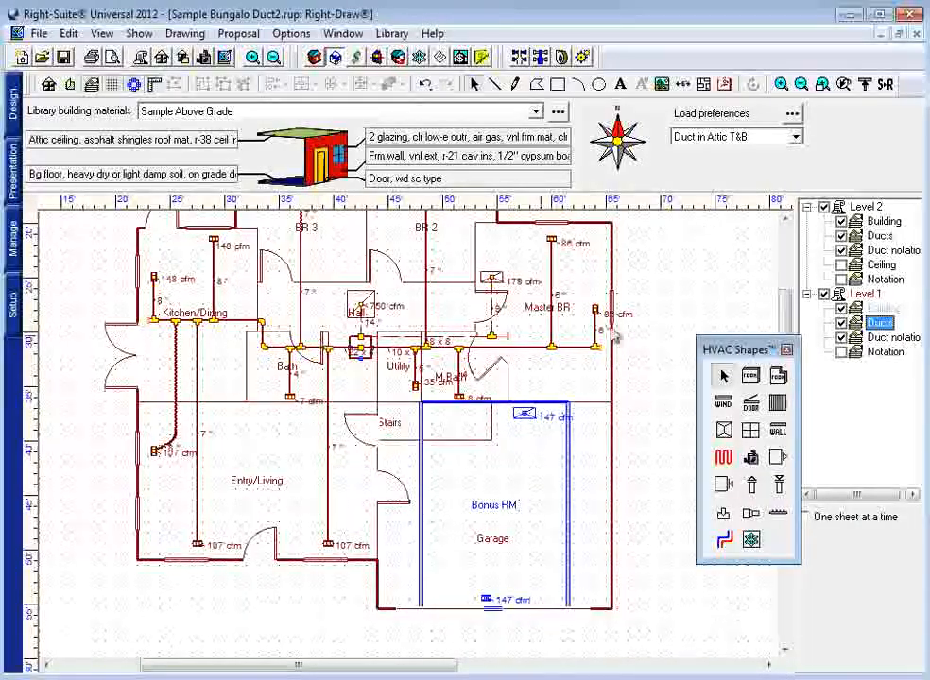
{"action": "left_click", "coordinate": [880, 236]}
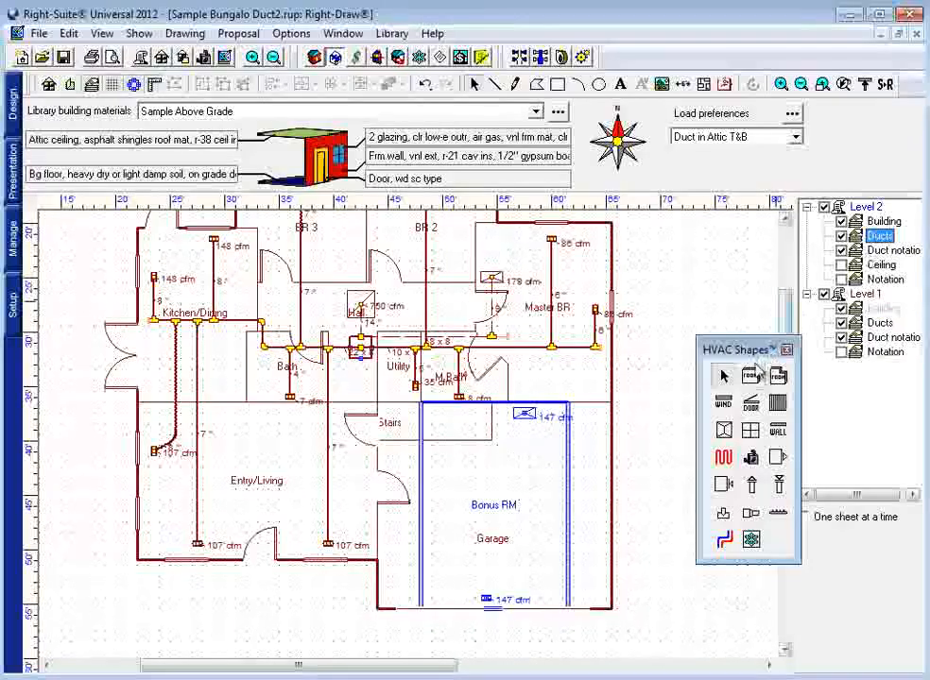
{"action": "left_click", "coordinate": [722, 481]}
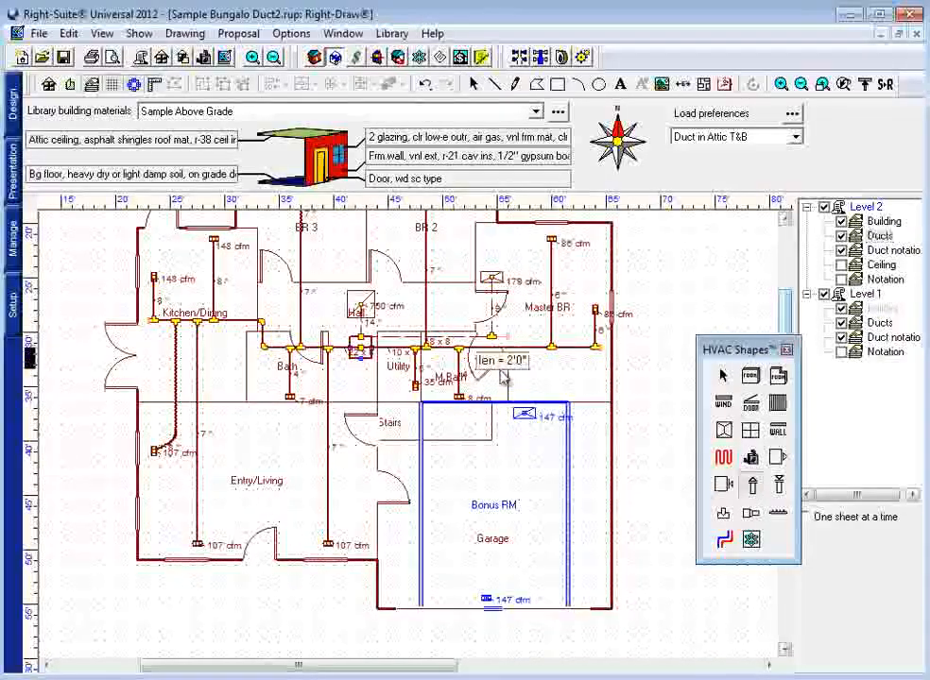
{"action": "left_click", "coordinate": [723, 376]}
{"action": "left_click", "coordinate": [503, 389]}
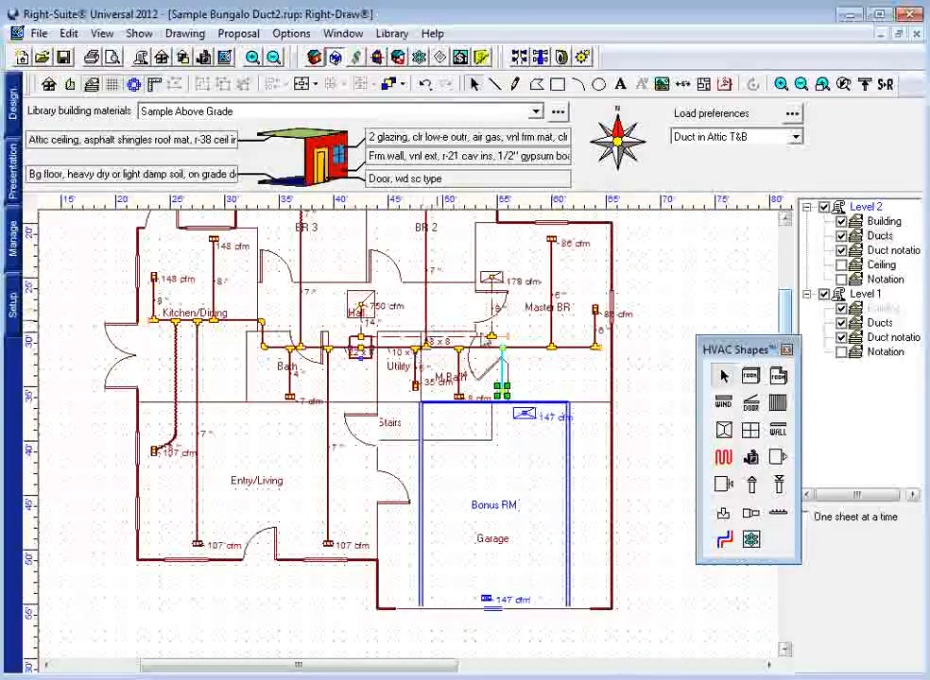
{"action": "key", "text": "Delete"}
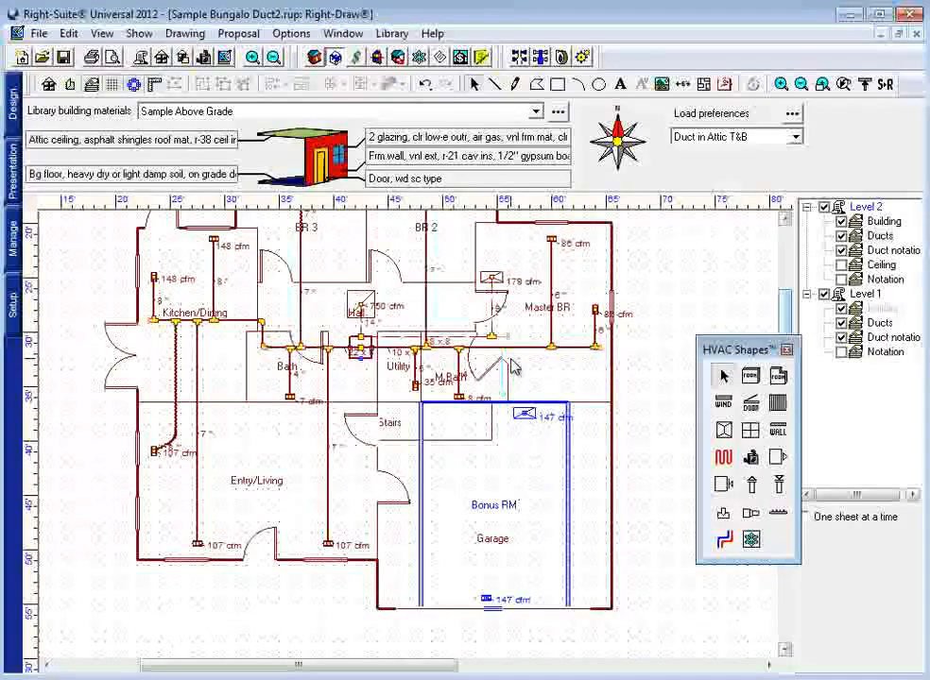
Step: On the Level 1 Ducts layer, draw a 4'6" supply duct from the trunk near M Bath to just short of the Bonus RM wall
{"action": "left_click", "coordinate": [880, 323]}
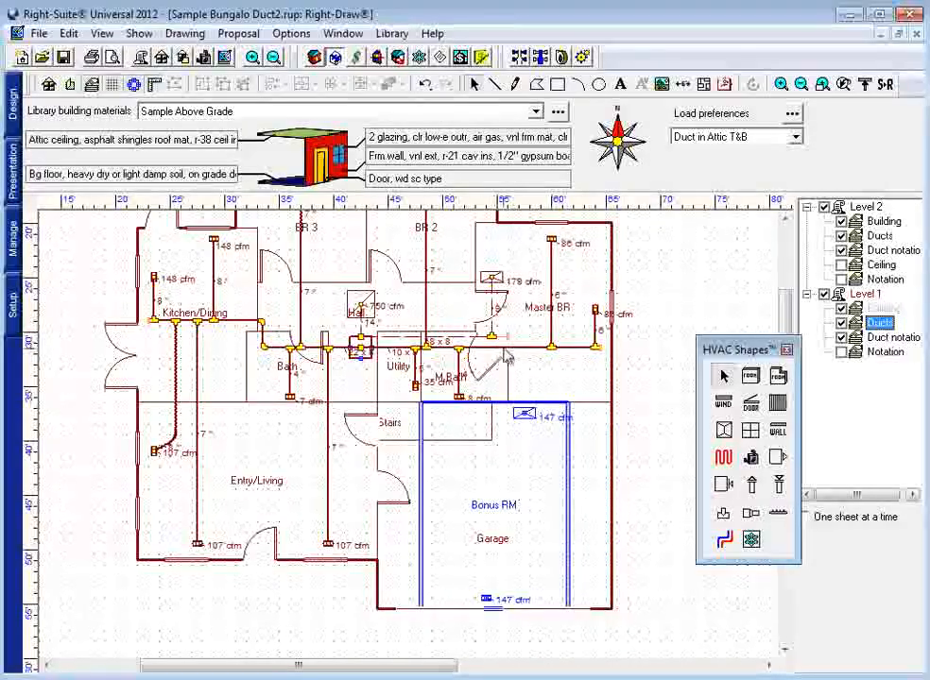
{"action": "left_click", "coordinate": [752, 486]}
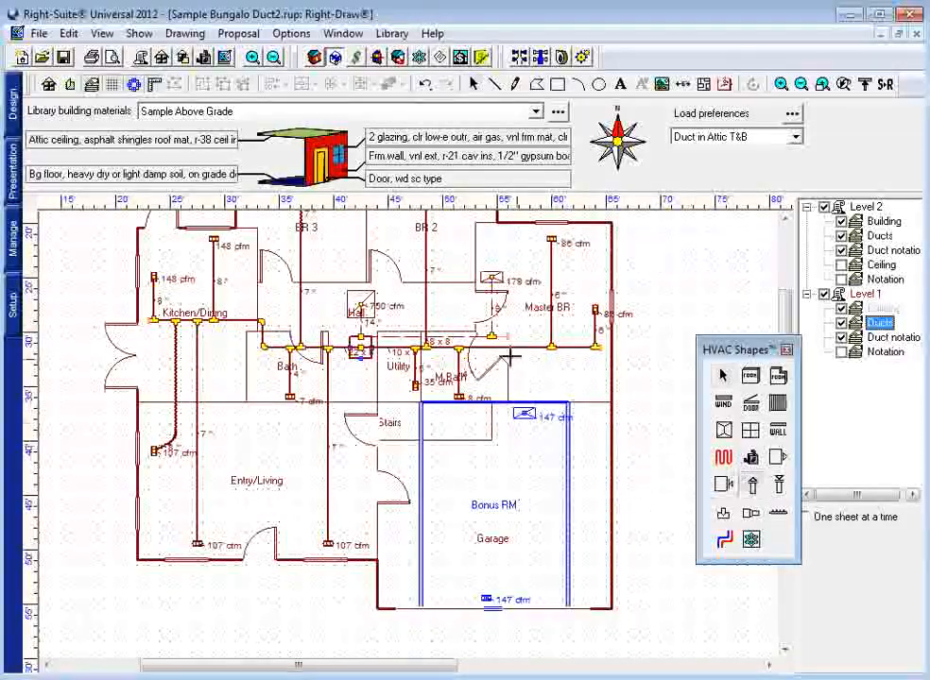
{"action": "left_click", "coordinate": [492, 337]}
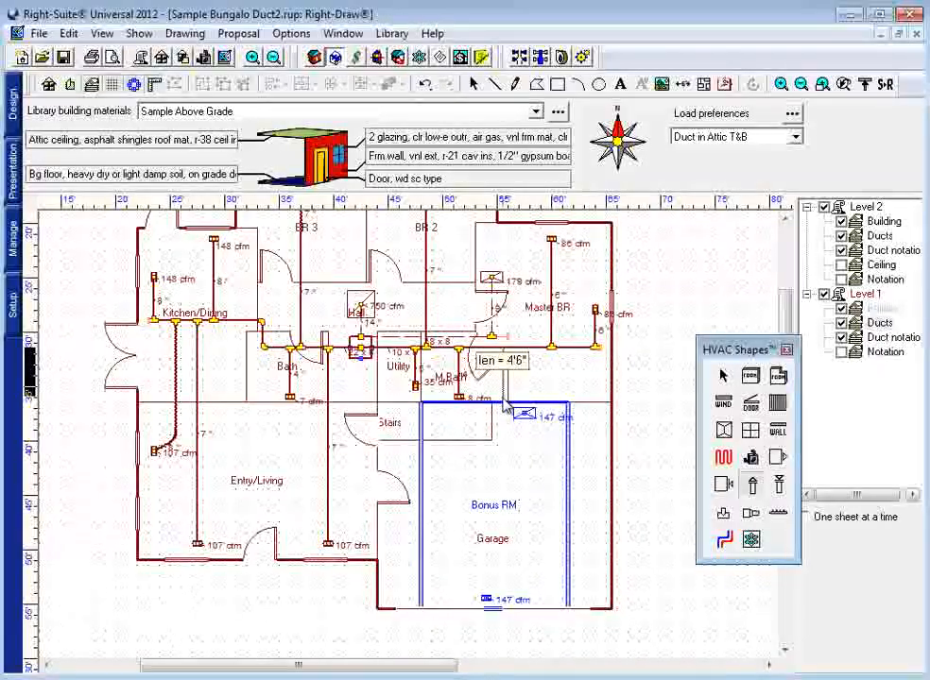
{"action": "left_click", "coordinate": [505, 397]}
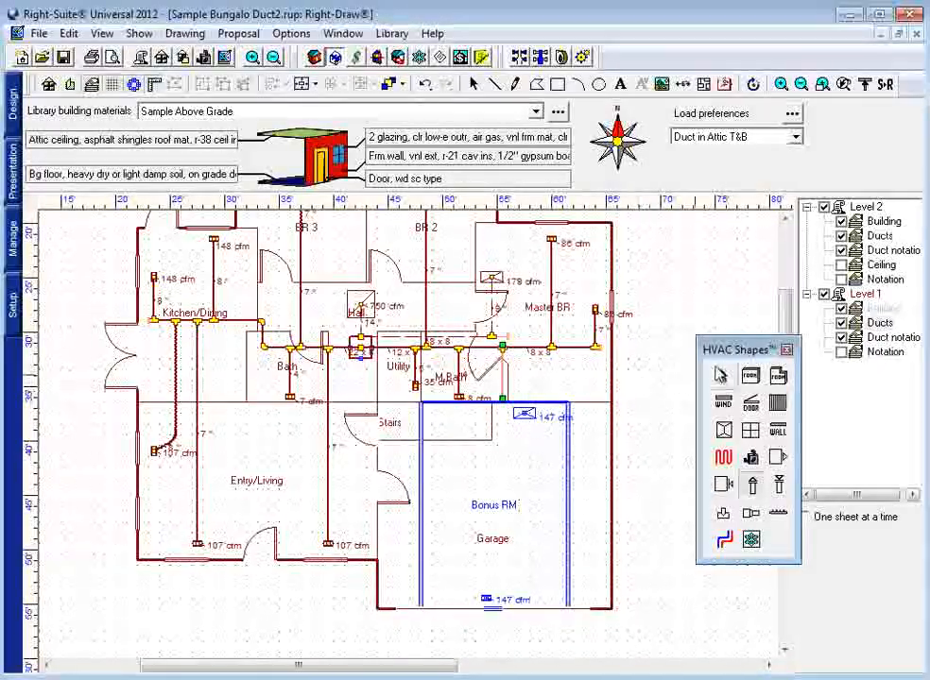
{"action": "left_click", "coordinate": [725, 377]}
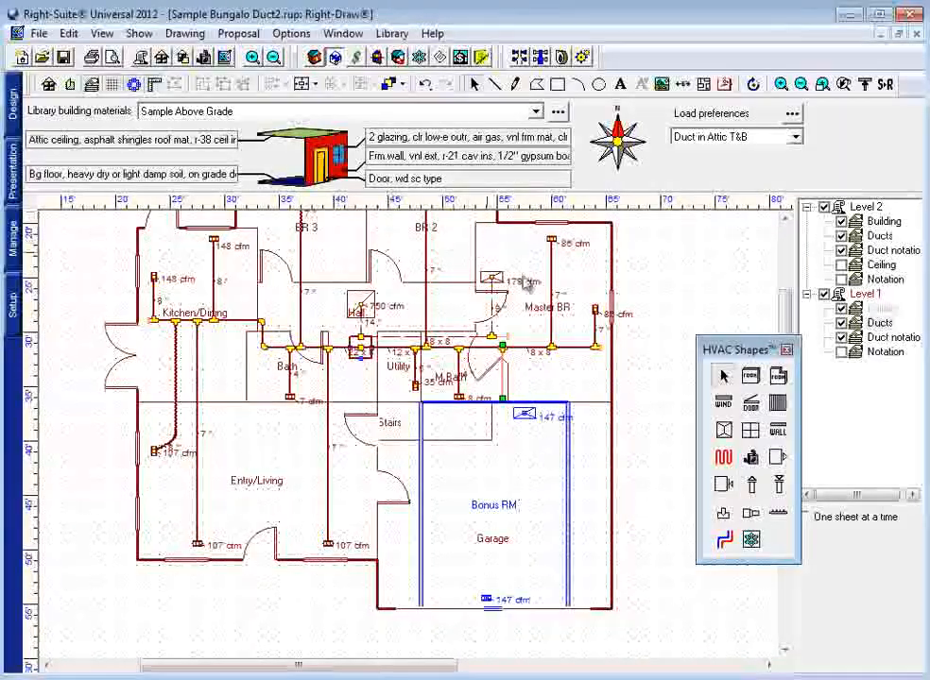
Step: Make the end fitting of the new duct beside the Bonus RM wall a riser
{"action": "left_click", "coordinate": [255, 58]}
{"action": "left_click", "coordinate": [255, 57]}
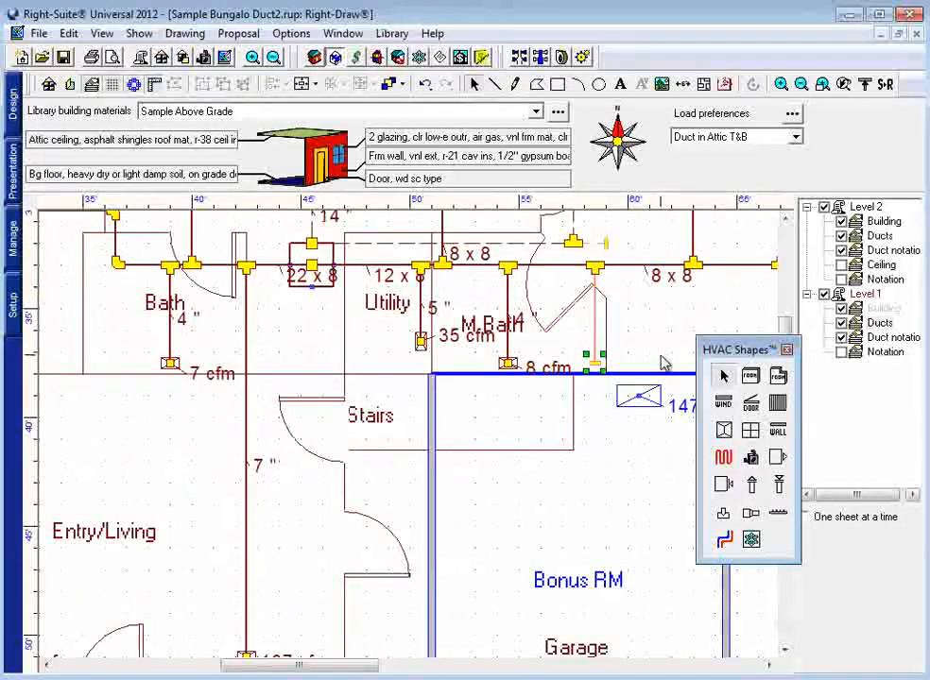
{"action": "left_click", "coordinate": [508, 363]}
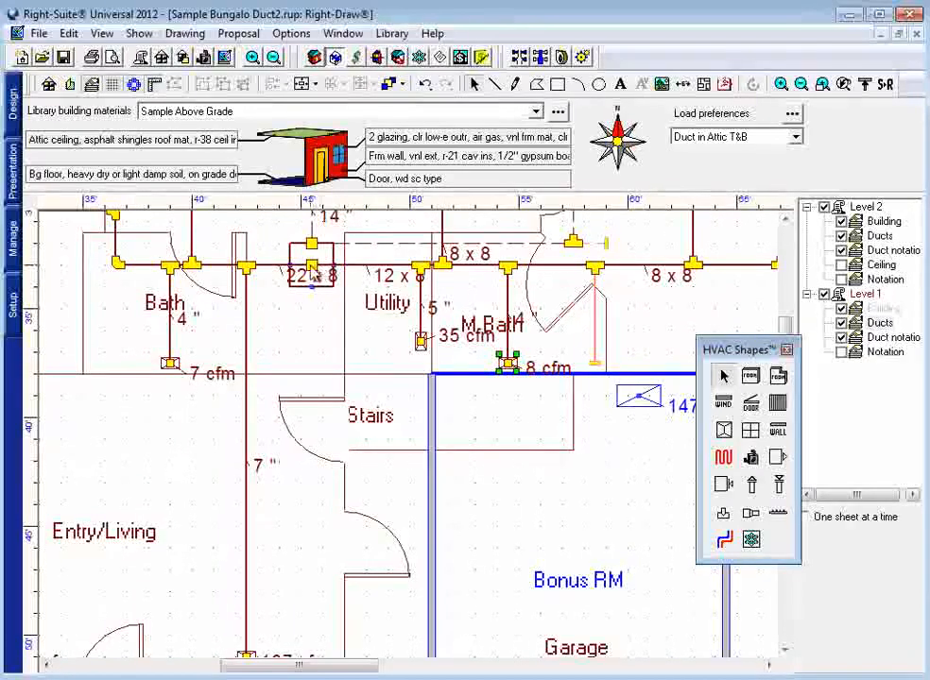
{"action": "left_click", "coordinate": [596, 363]}
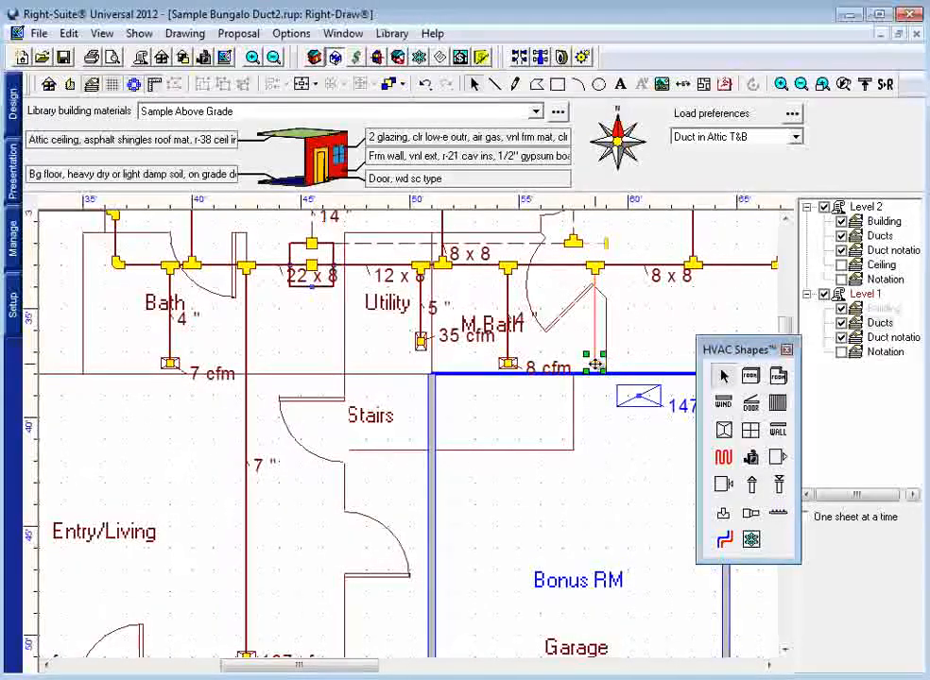
{"action": "double_click", "coordinate": [596, 368]}
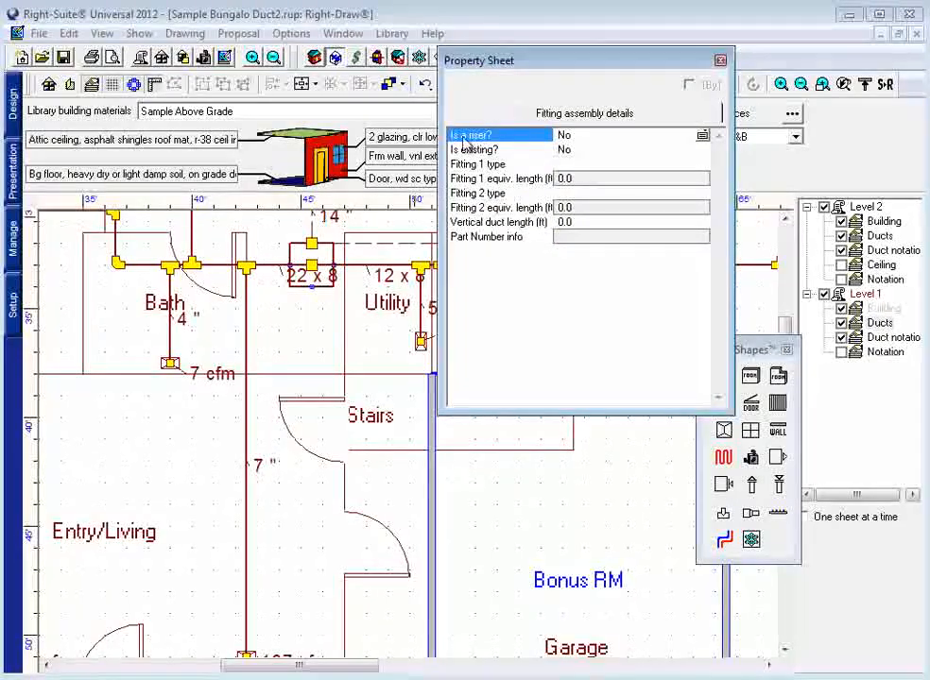
{"action": "left_click_drag", "start_coordinate": [595, 64], "coordinate": [344, 48]}
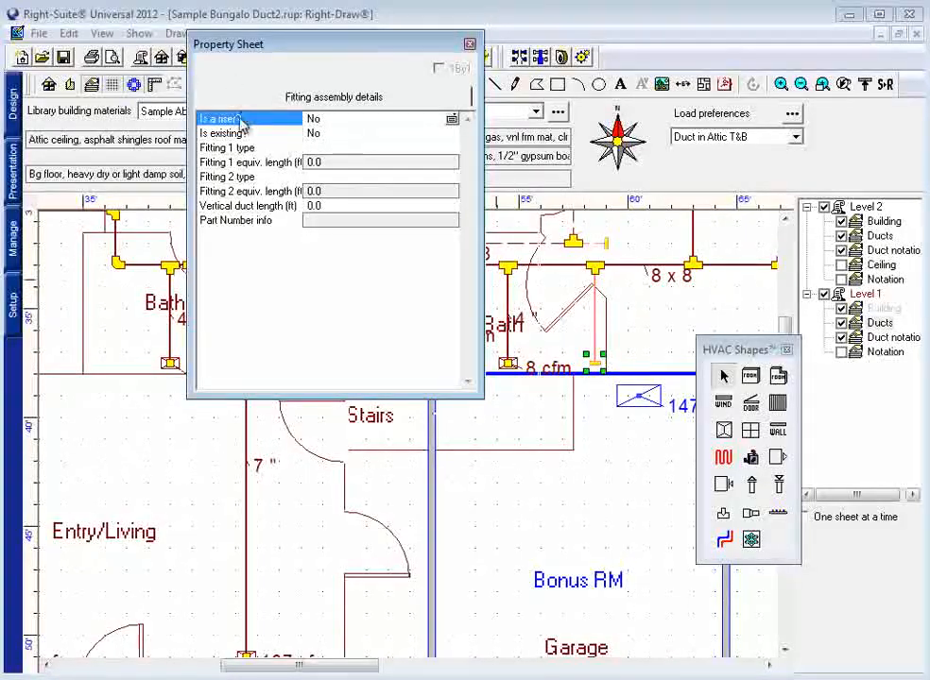
{"action": "left_click", "coordinate": [336, 121]}
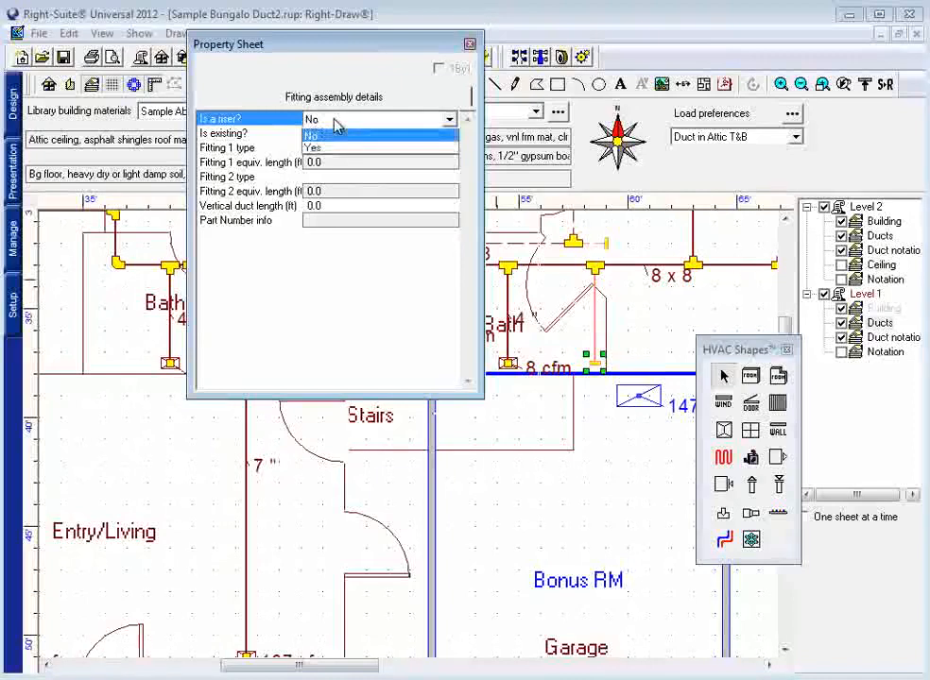
{"action": "left_click", "coordinate": [333, 149]}
Step: Set the riser's vertical duct length to 11 ft and check its starting sheet, ending sheet and duct shape
{"action": "left_click", "coordinate": [262, 136]}
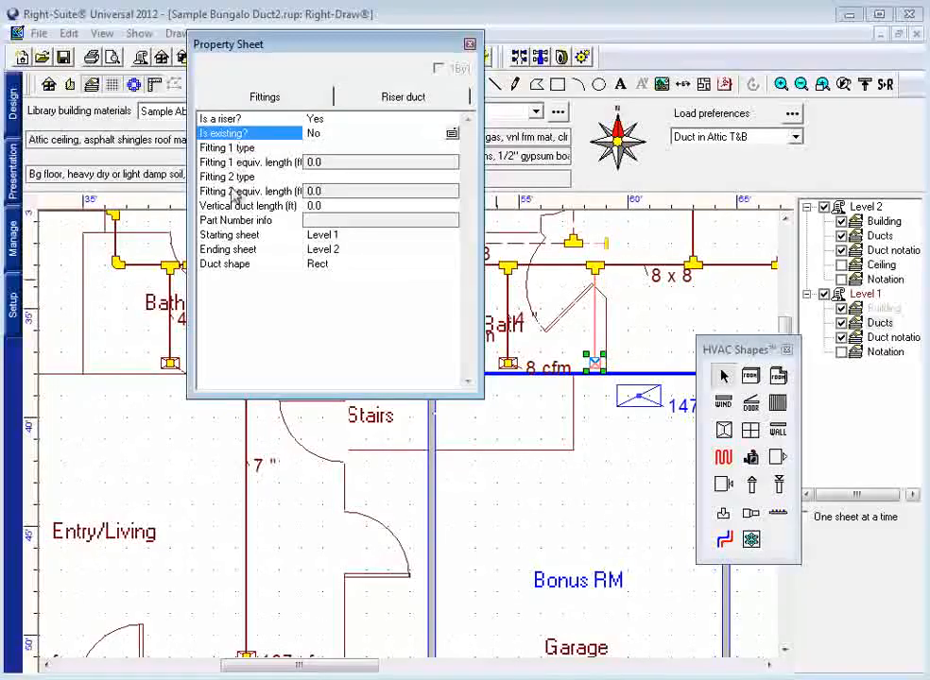
{"action": "left_click", "coordinate": [262, 206]}
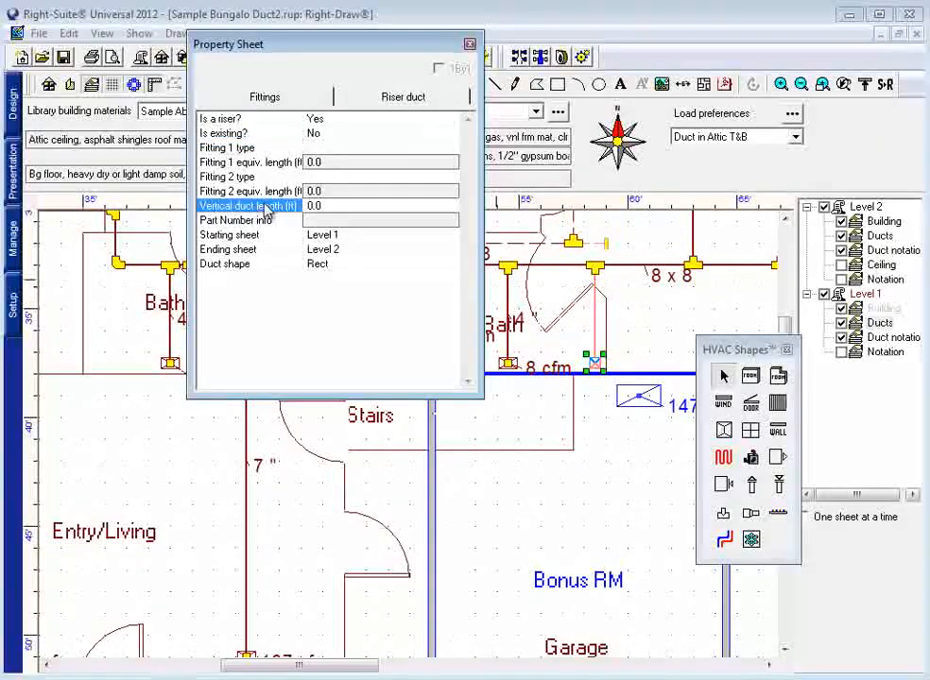
{"action": "left_click", "coordinate": [336, 206]}
{"action": "left_click", "coordinate": [255, 236]}
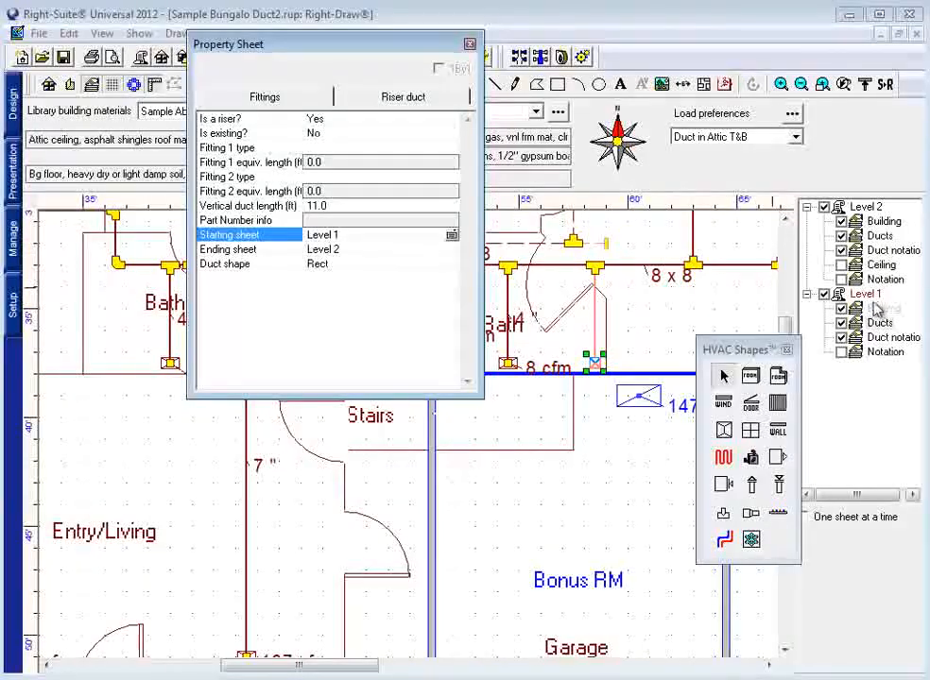
{"action": "left_click", "coordinate": [253, 249]}
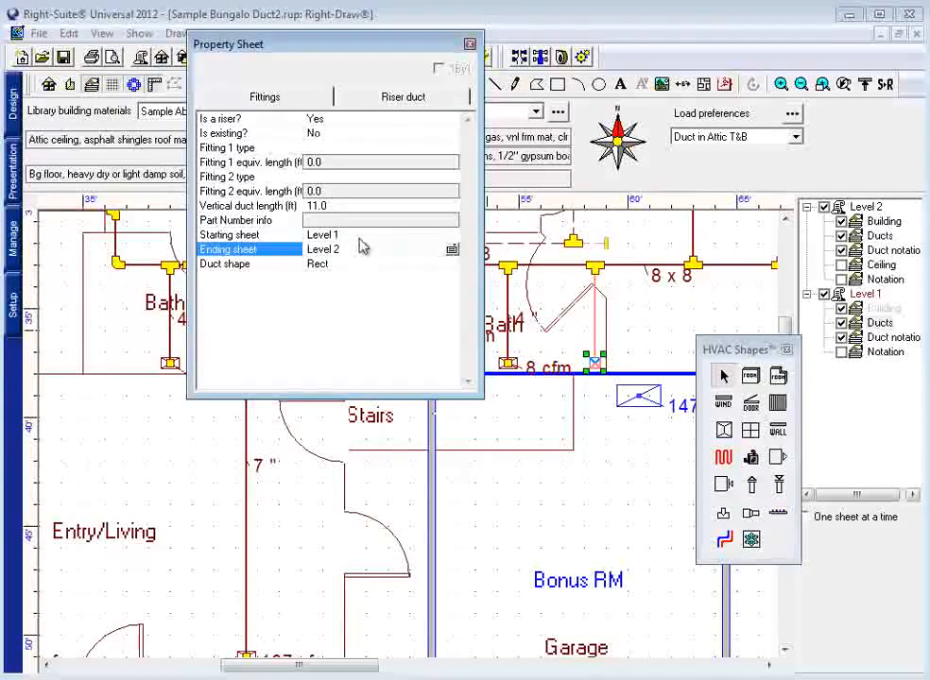
{"action": "left_click", "coordinate": [317, 261]}
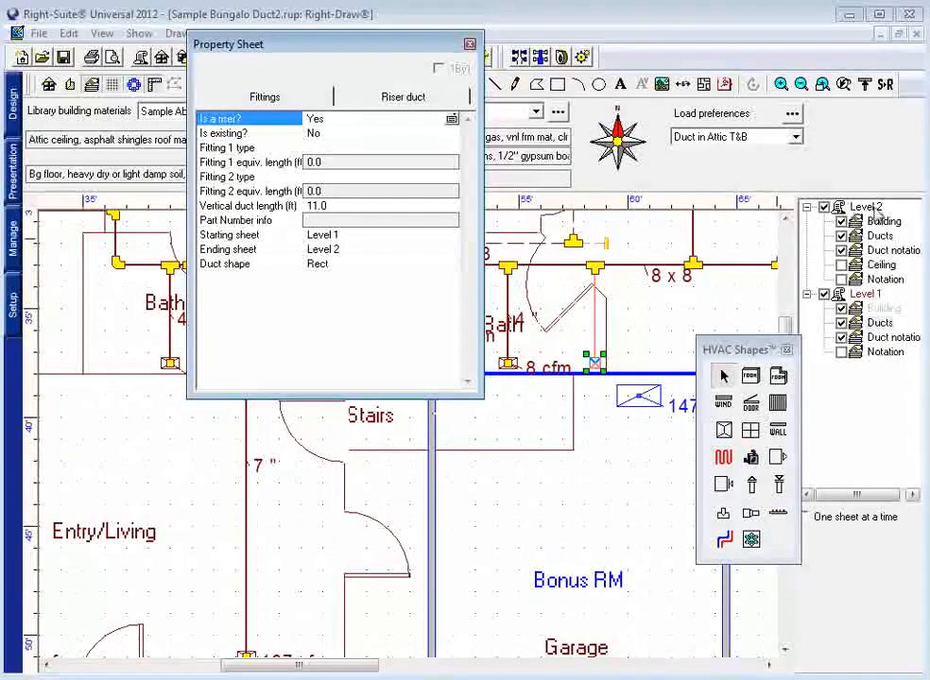
Step: Make the Level 2 Ducts layer active, hide Level 1 and close the riser's properties
{"action": "left_click", "coordinate": [880, 236]}
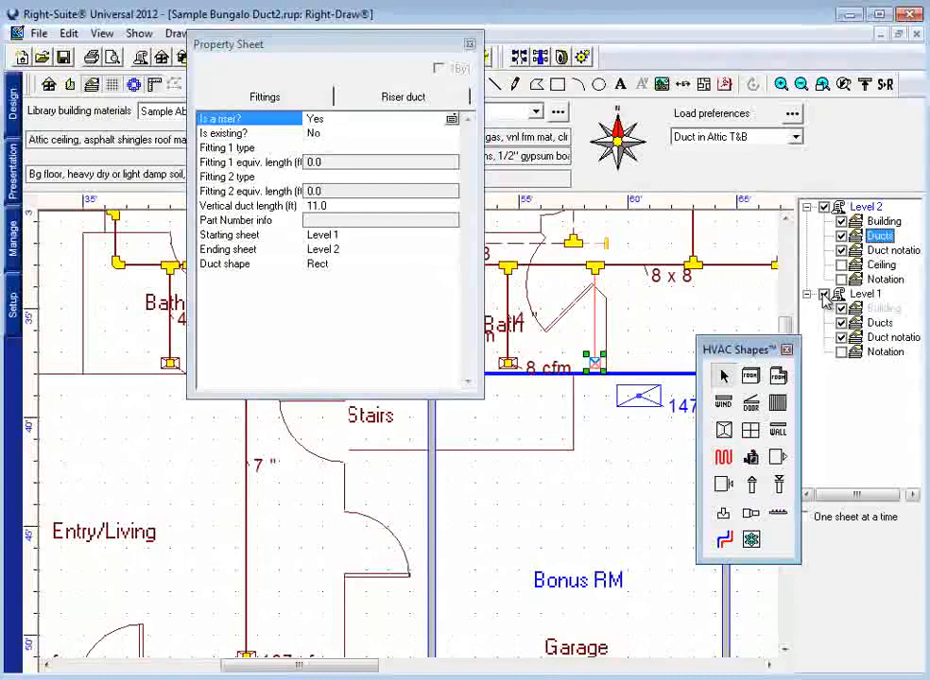
{"action": "left_click", "coordinate": [825, 297]}
{"action": "left_click", "coordinate": [470, 44]}
Step: Draw a supply duct on Level 2 from the riser to the 147 cfm register at the far end of the Bonus RM
{"action": "left_click_drag", "start_coordinate": [574, 437], "coordinate": [483, 363]}
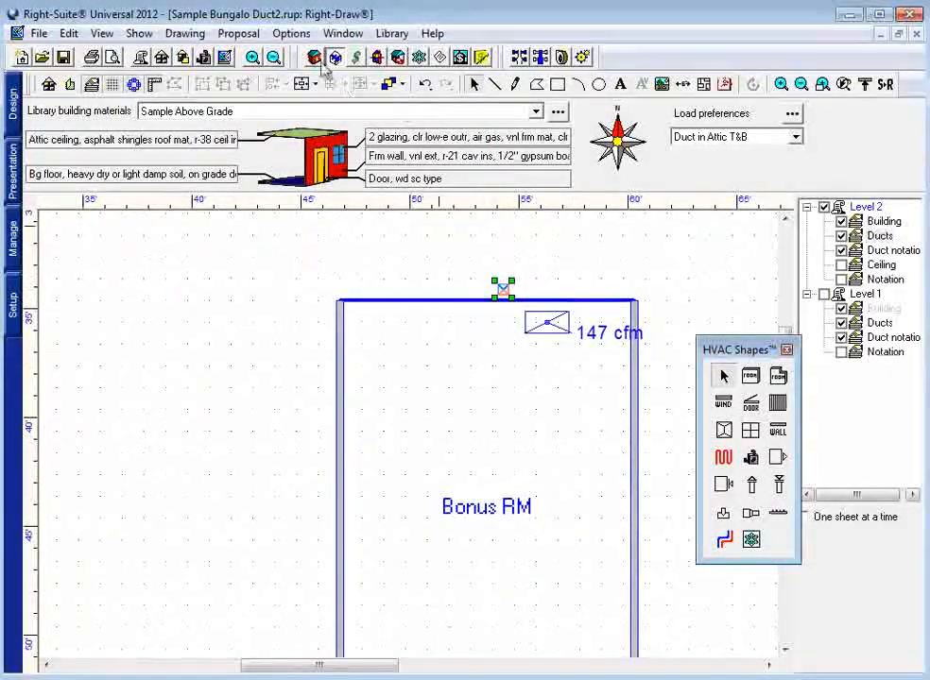
{"action": "left_click", "coordinate": [273, 58]}
{"action": "left_click_drag", "start_coordinate": [472, 390], "coordinate": [488, 376]}
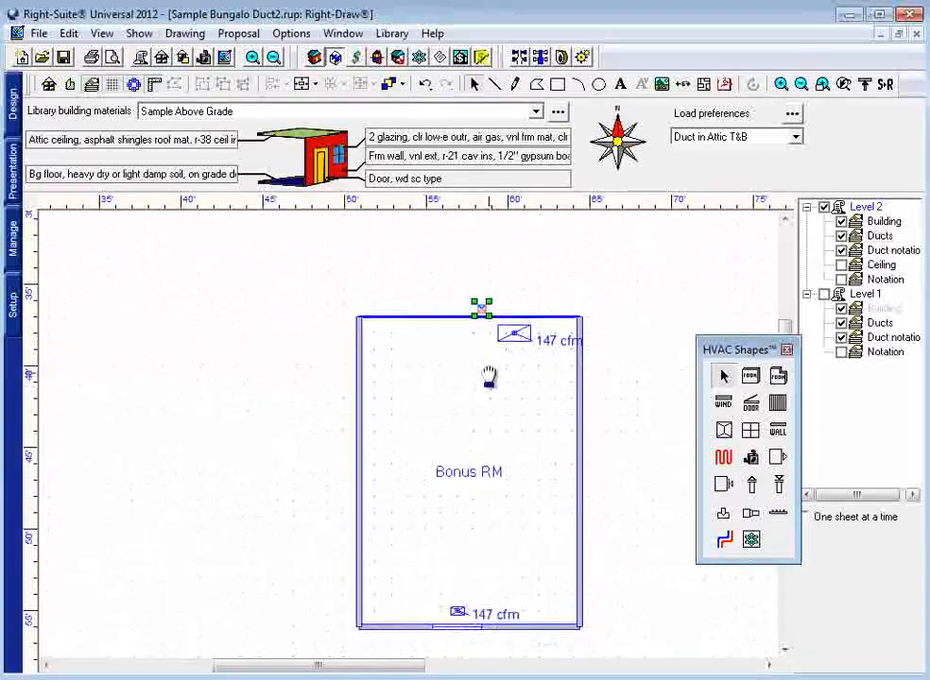
{"action": "left_click", "coordinate": [752, 485]}
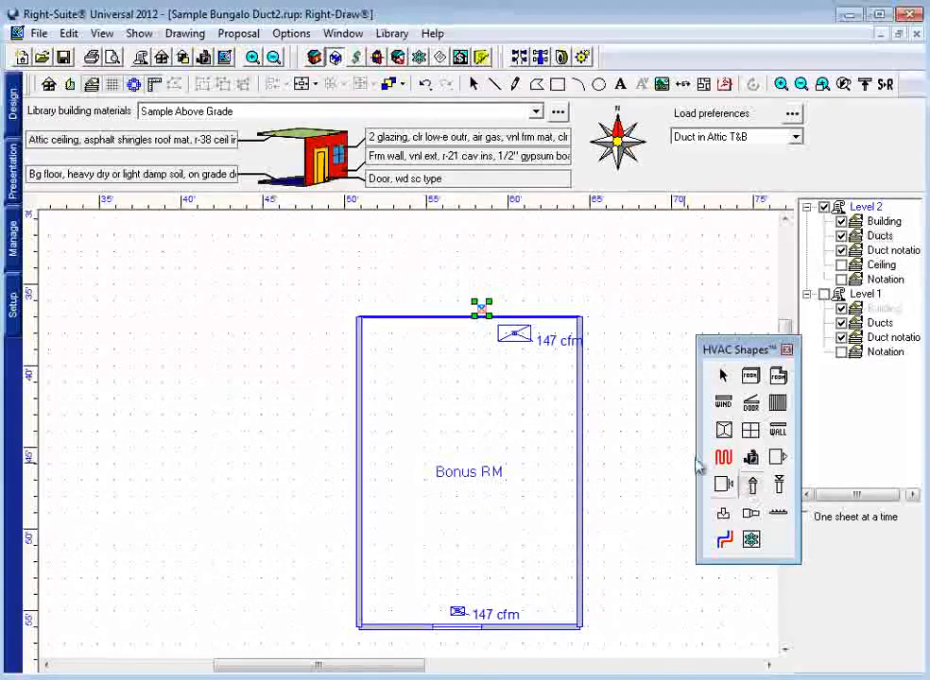
{"action": "left_click_drag", "start_coordinate": [481, 309], "coordinate": [458, 611]}
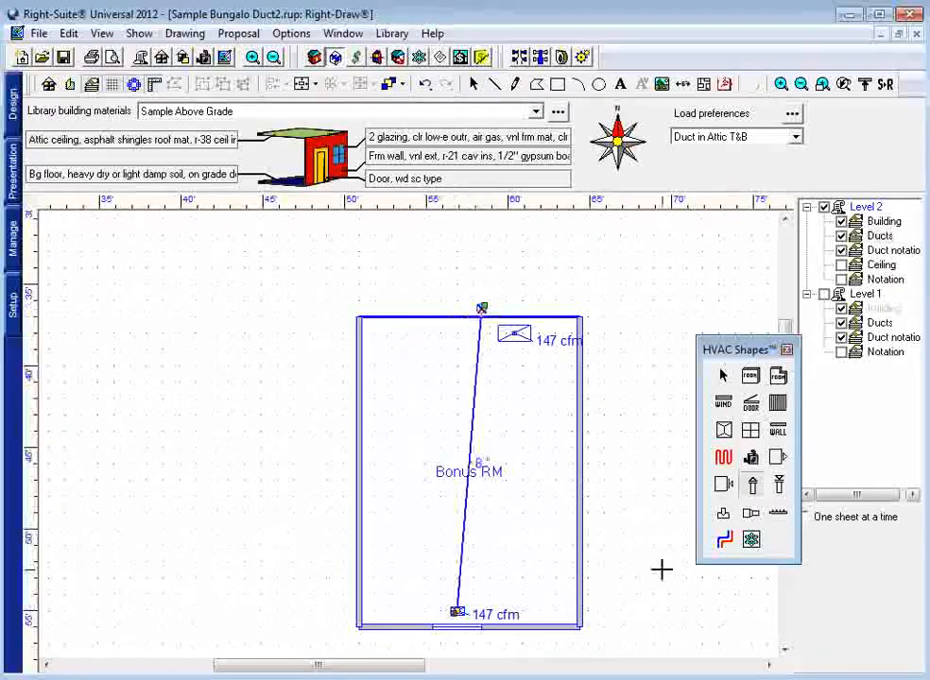
{"action": "left_click", "coordinate": [725, 378]}
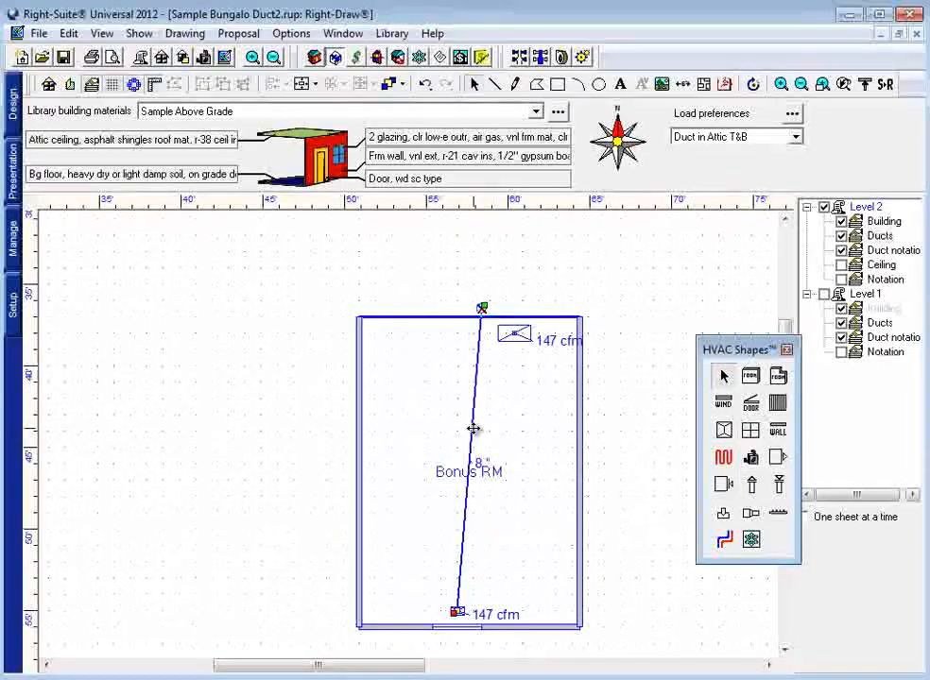
Step: Change the Bonus RM supply duct's material to Round flexible vinyl
{"action": "double_click", "coordinate": [475, 425]}
{"action": "left_click", "coordinate": [352, 237]}
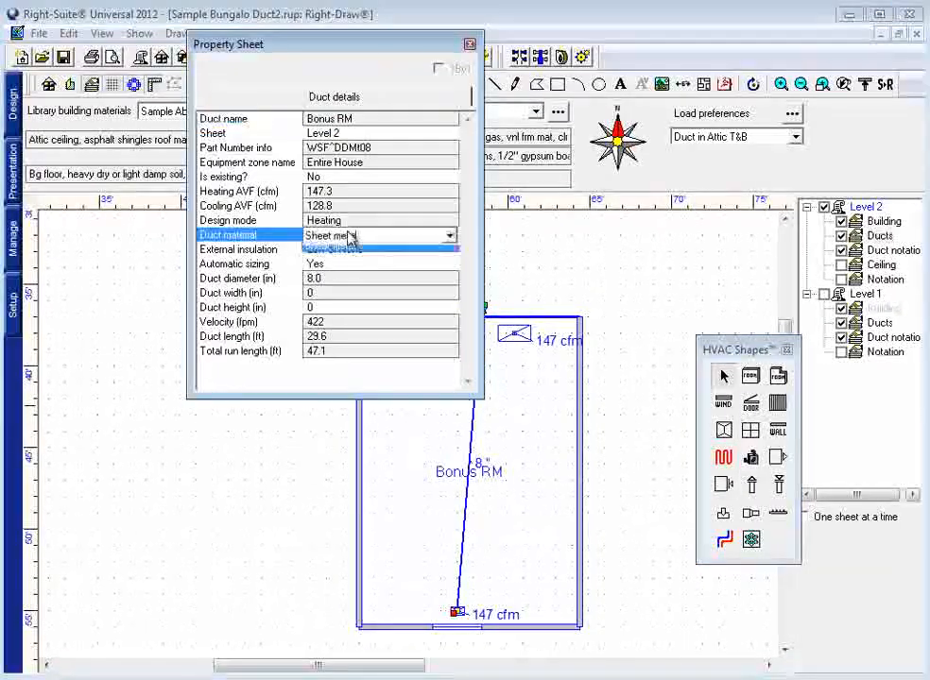
{"action": "left_click", "coordinate": [351, 236]}
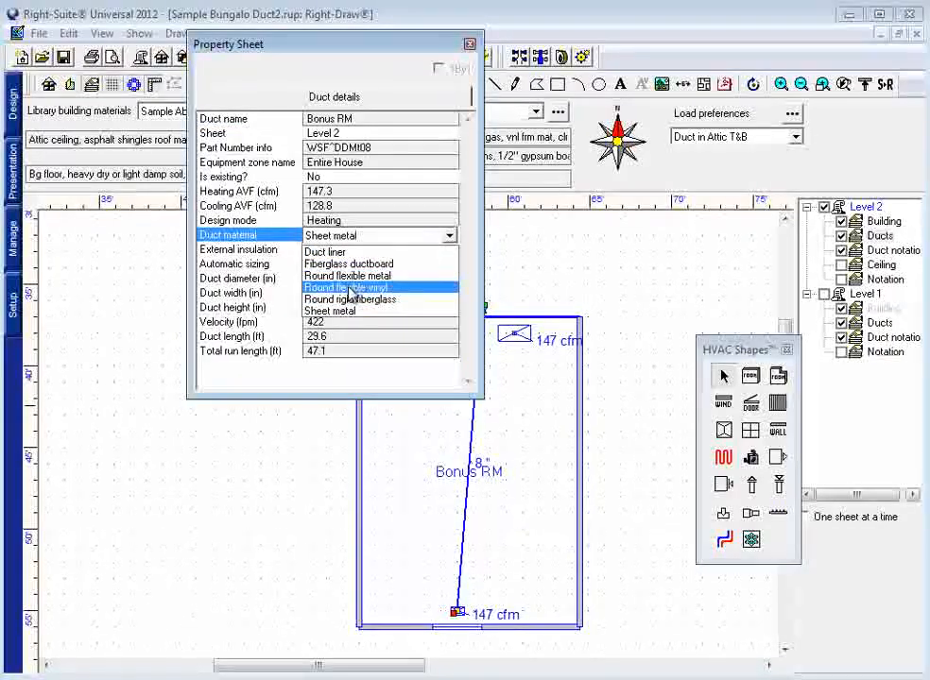
{"action": "left_click", "coordinate": [267, 250]}
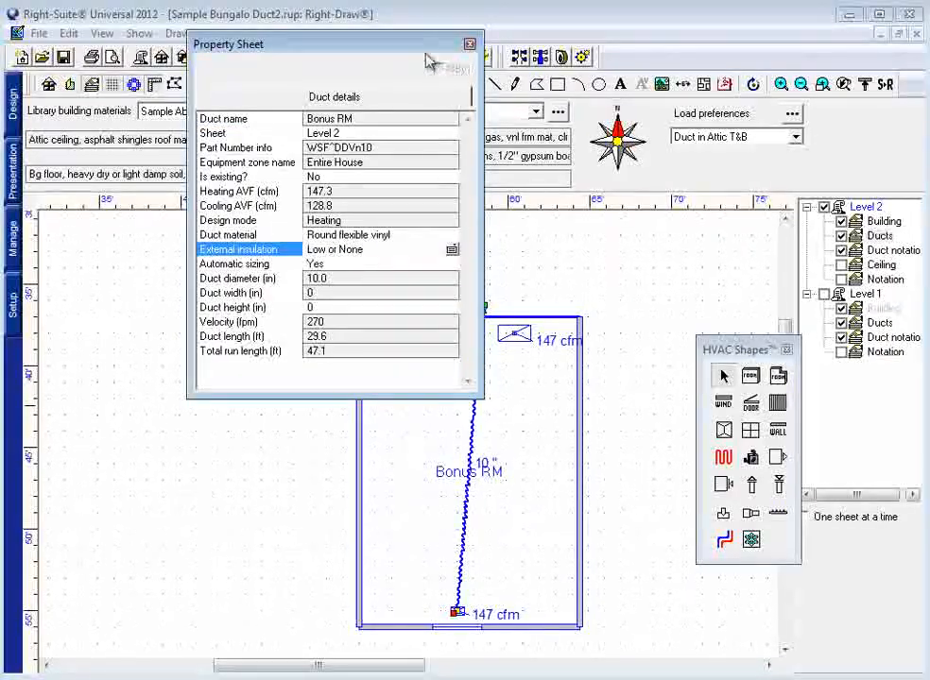
{"action": "left_click", "coordinate": [469, 43]}
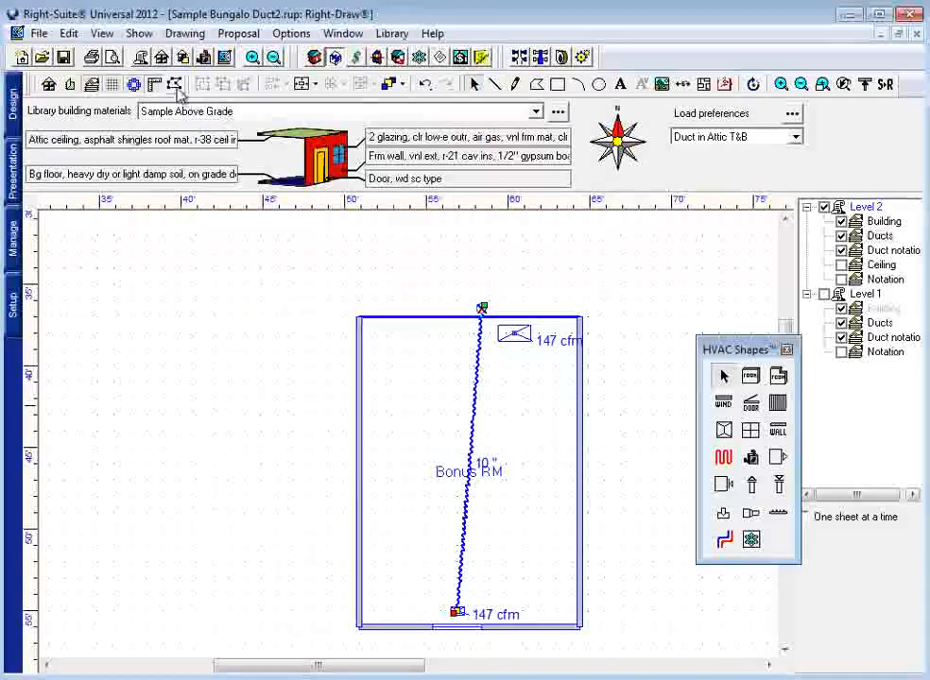
Step: Add a bend to the Bonus RM supply duct so it runs straight from the riser and curves to the register, and show Level 1 again
{"action": "left_click_drag", "start_coordinate": [465, 482], "coordinate": [484, 546]}
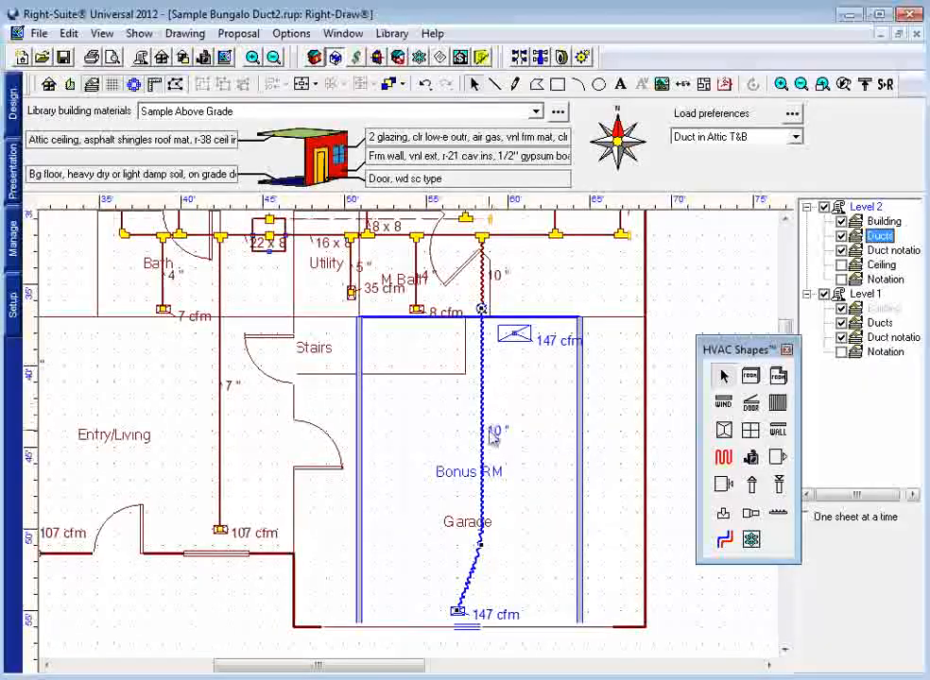
{"action": "left_click", "coordinate": [722, 375]}
Step: Make the Level 1 Bonus RM duct feeding the riser start a new trunk
{"action": "left_click", "coordinate": [482, 255]}
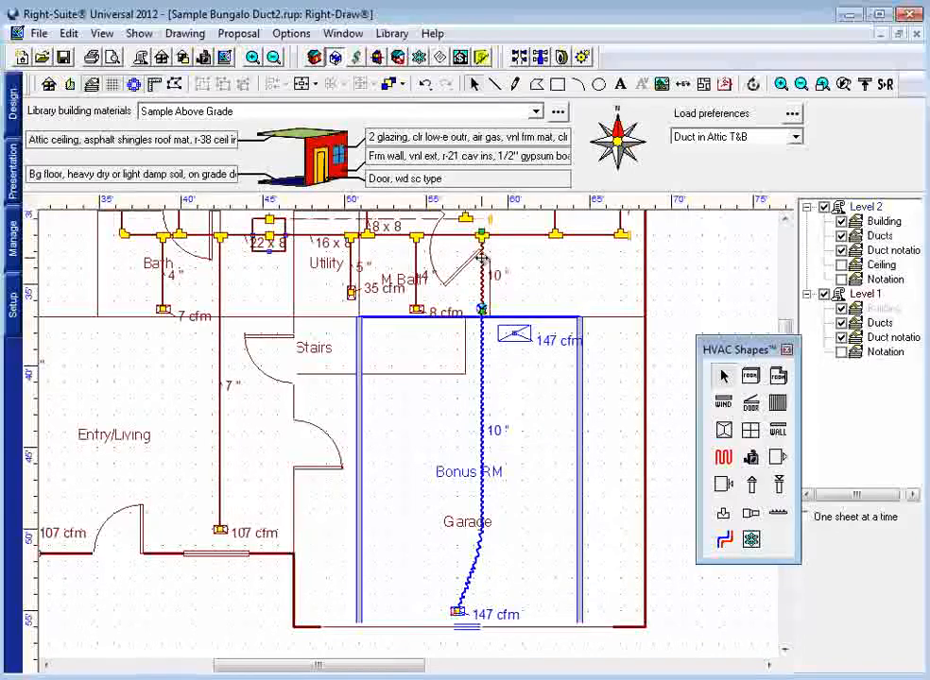
{"action": "double_click", "coordinate": [482, 255]}
{"action": "left_click", "coordinate": [240, 195]}
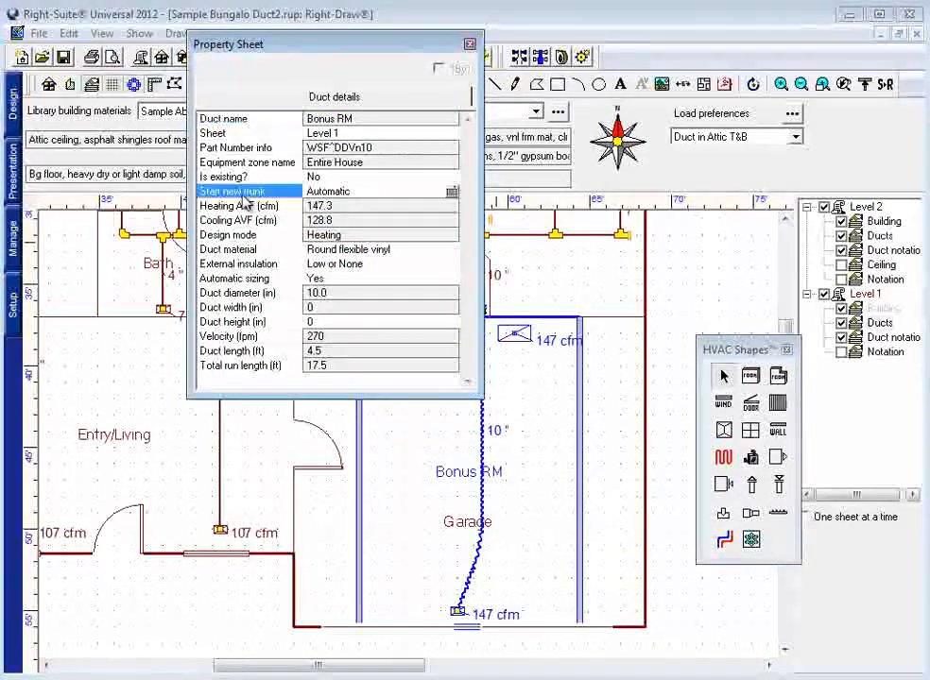
{"action": "left_click", "coordinate": [349, 194]}
{"action": "left_click", "coordinate": [348, 194]}
{"action": "left_click", "coordinate": [329, 221]}
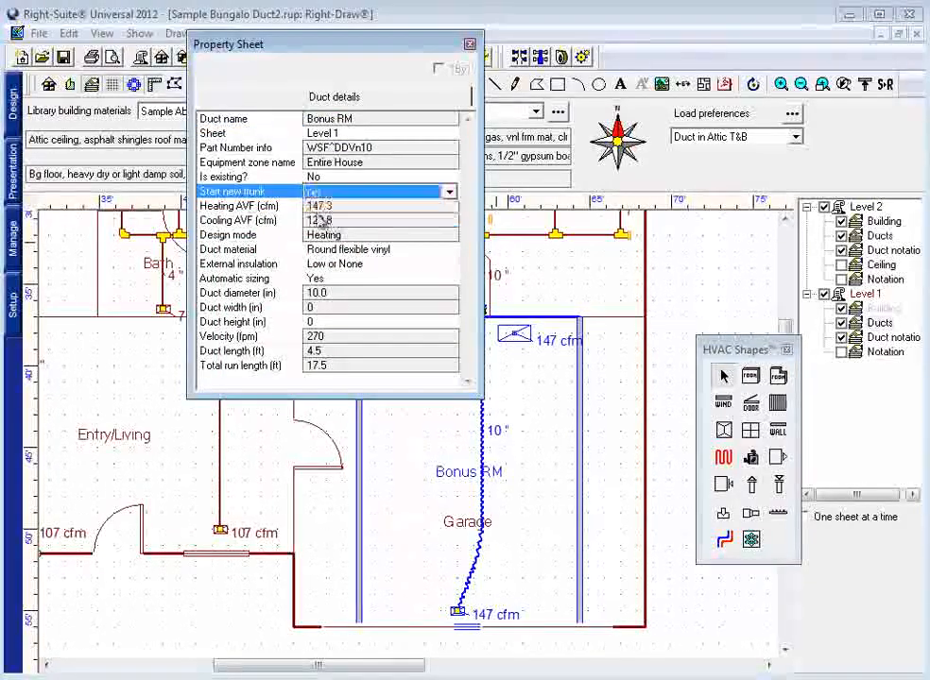
Step: Change the duct material of the Level 1 trunk feeding the riser to Sheet metal
{"action": "left_click", "coordinate": [344, 250]}
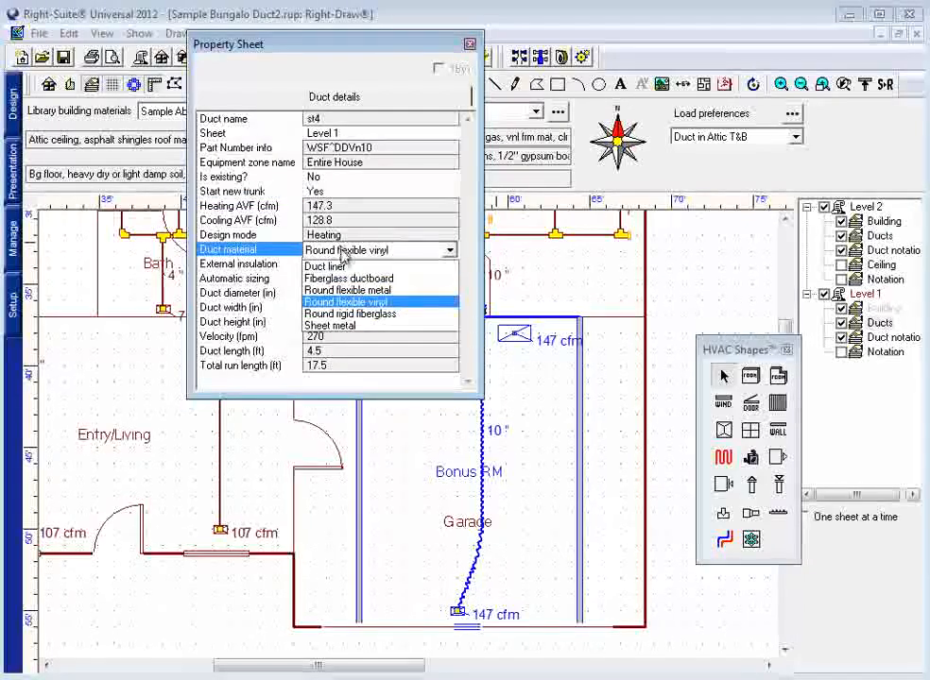
{"action": "left_click", "coordinate": [340, 325]}
{"action": "left_click", "coordinate": [266, 265]}
{"action": "left_click_drag", "start_coordinate": [411, 43], "coordinate": [281, 31]}
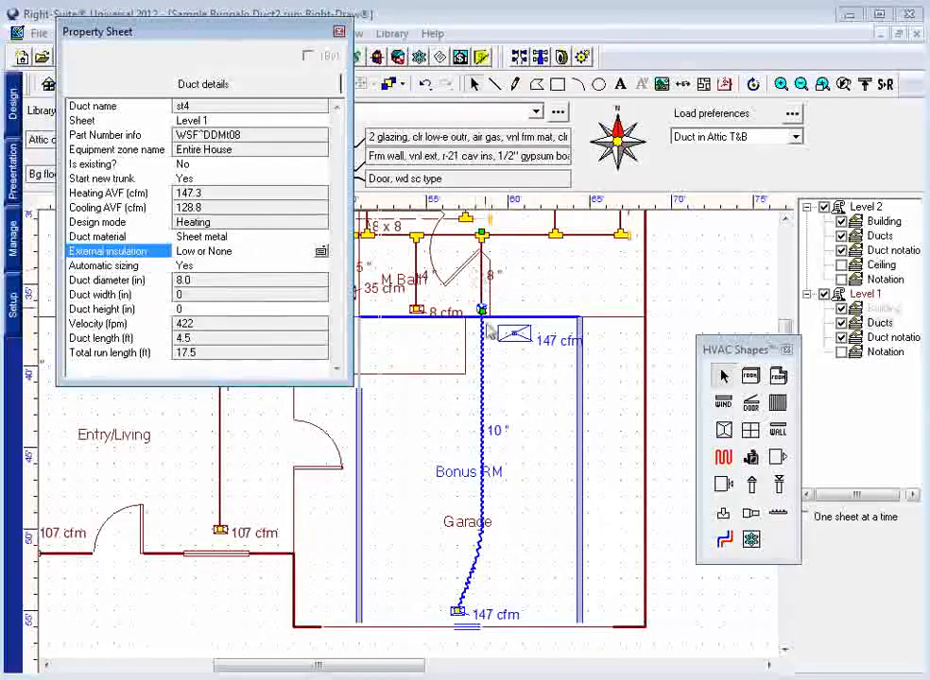
Step: Turn off automatic sizing for the trunk feeding the riser, set its duct diameter to 10 in and close its properties
{"action": "left_click", "coordinate": [142, 265]}
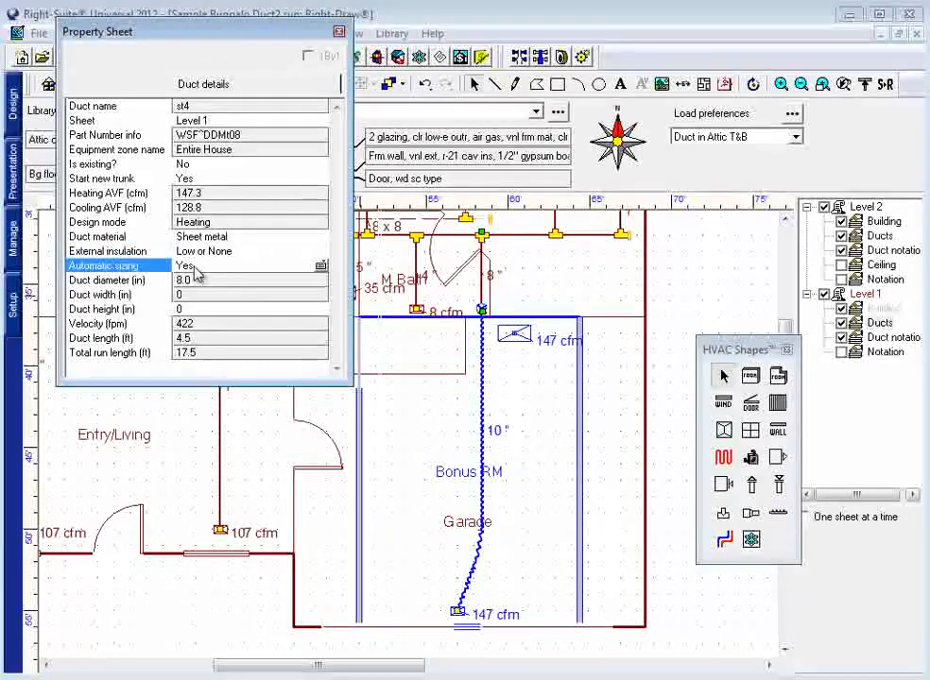
{"action": "left_click", "coordinate": [197, 268]}
{"action": "left_click", "coordinate": [184, 281]}
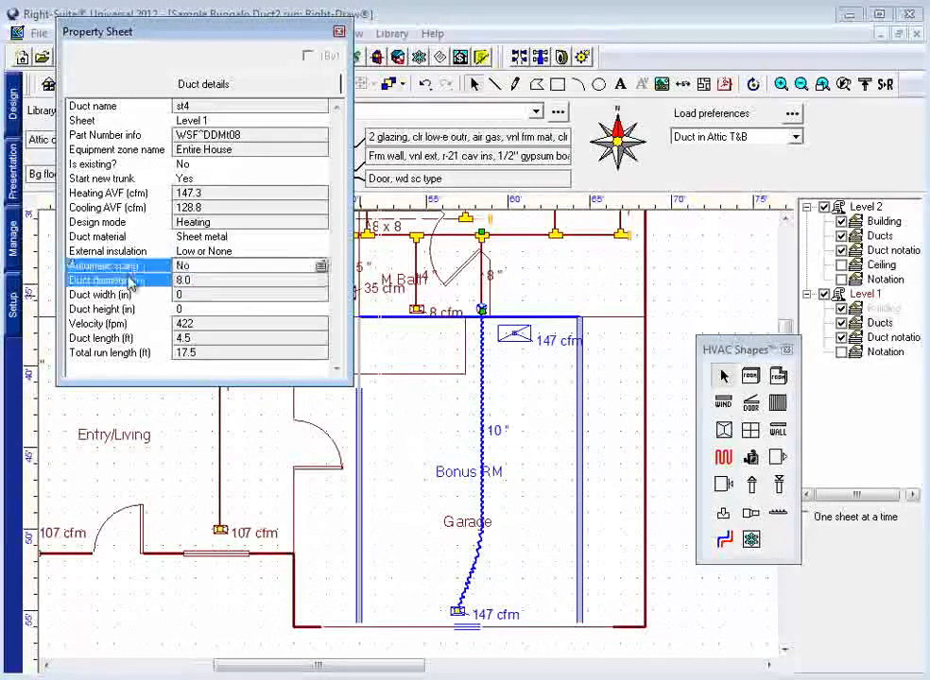
{"action": "left_click", "coordinate": [185, 283]}
{"action": "type", "text": "10"}
{"action": "left_click", "coordinate": [113, 252]}
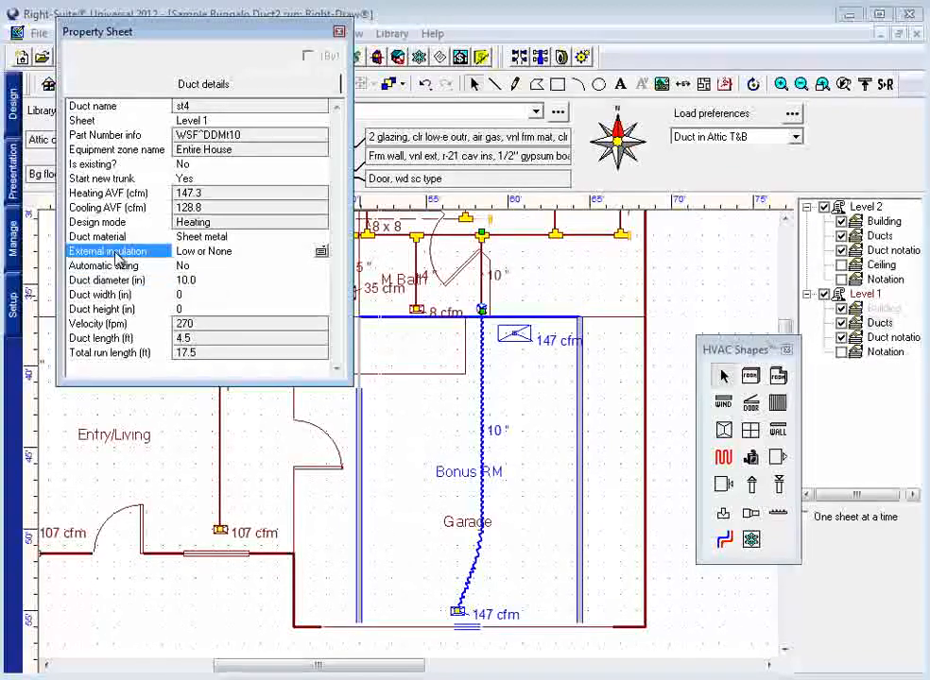
{"action": "left_click", "coordinate": [339, 31]}
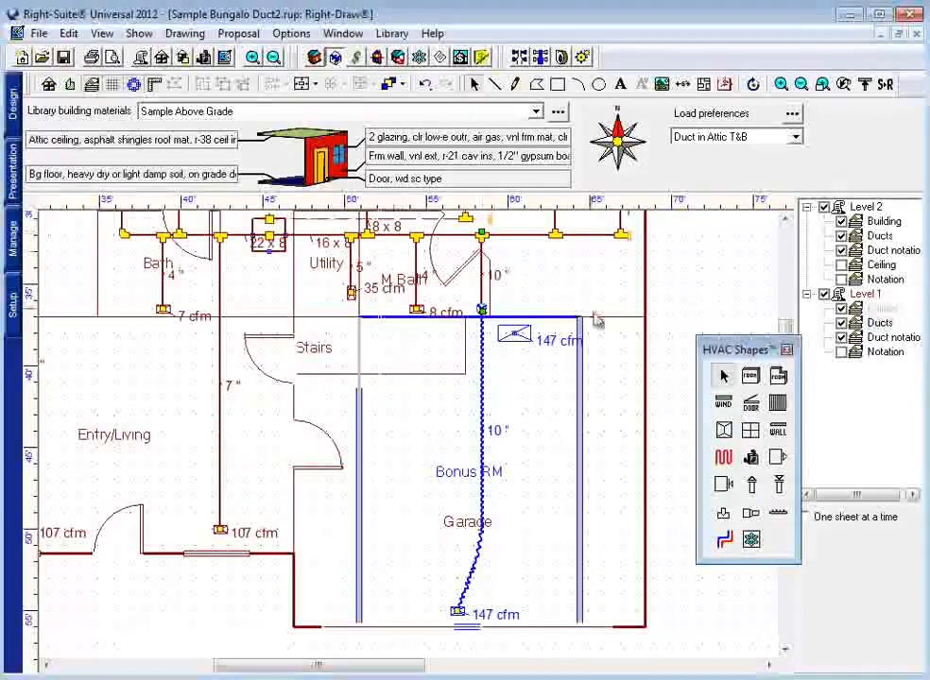
Step: Move the Bonus RM return grille against the room's wall nearest the Level 1 return trunk
{"action": "scroll", "coordinate": [596, 318], "scroll_direction": "up", "scroll_amount": 3}
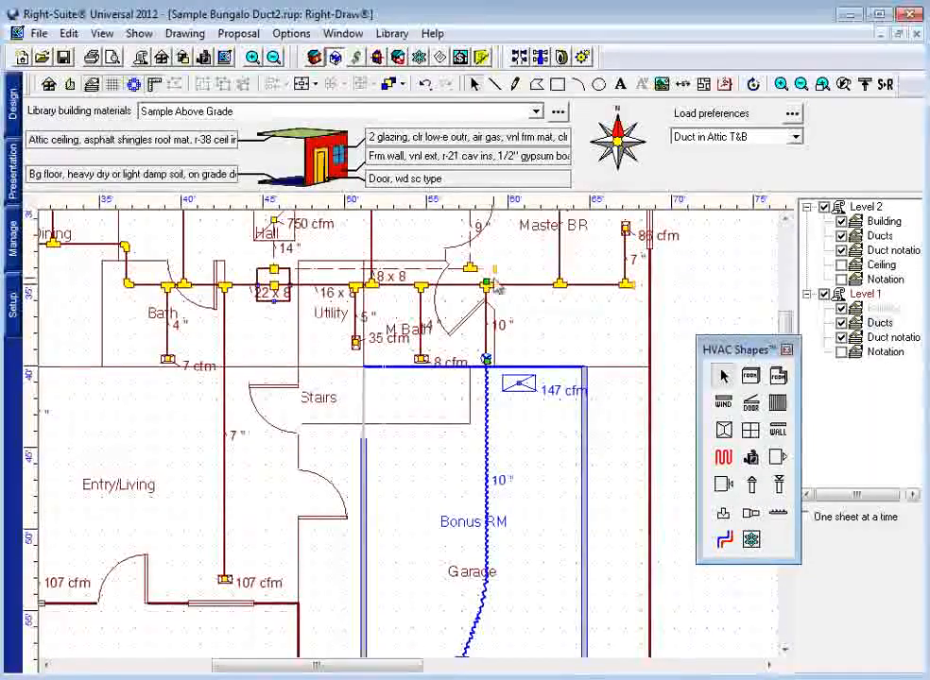
{"action": "left_click", "coordinate": [522, 387]}
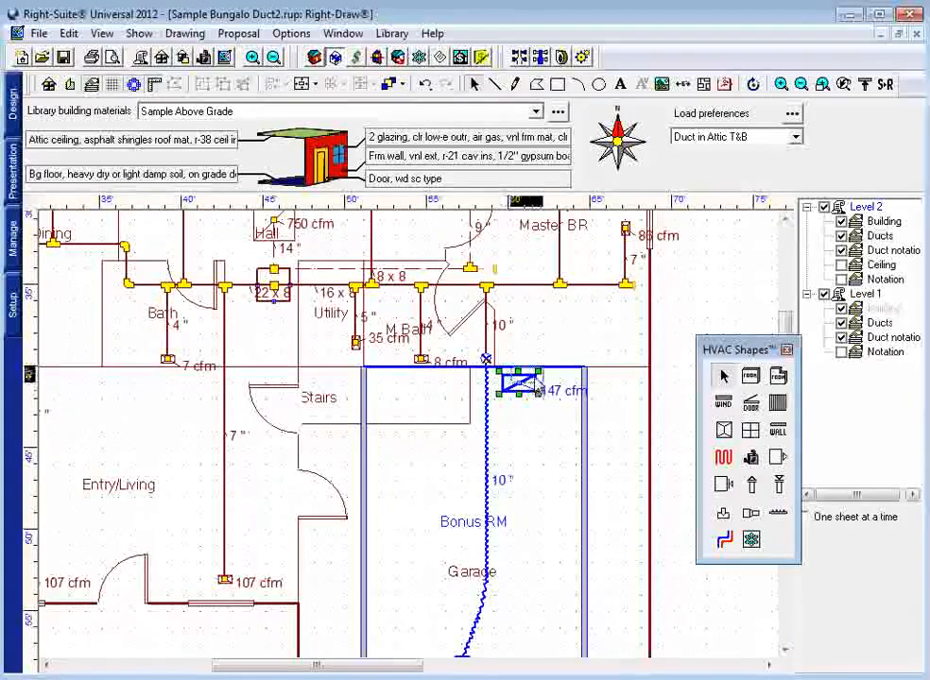
{"action": "left_click_drag", "start_coordinate": [533, 381], "coordinate": [536, 379]}
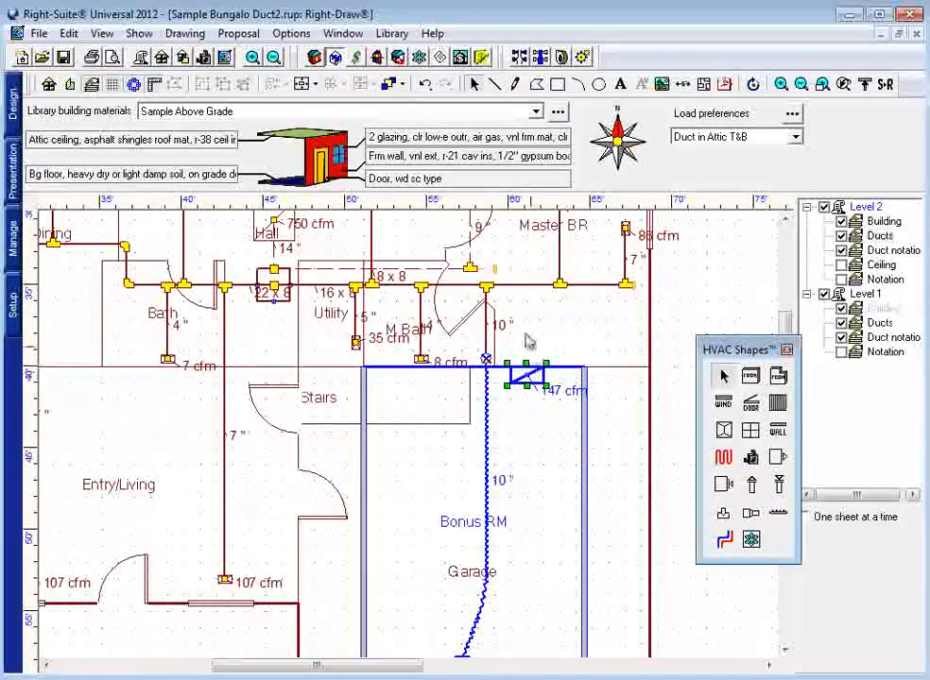
Step: Extend the Level 1 return trunk past the Bonus RM grille and connect the grille to it with a return branch
{"action": "left_click_drag", "start_coordinate": [526, 376], "coordinate": [542, 270]}
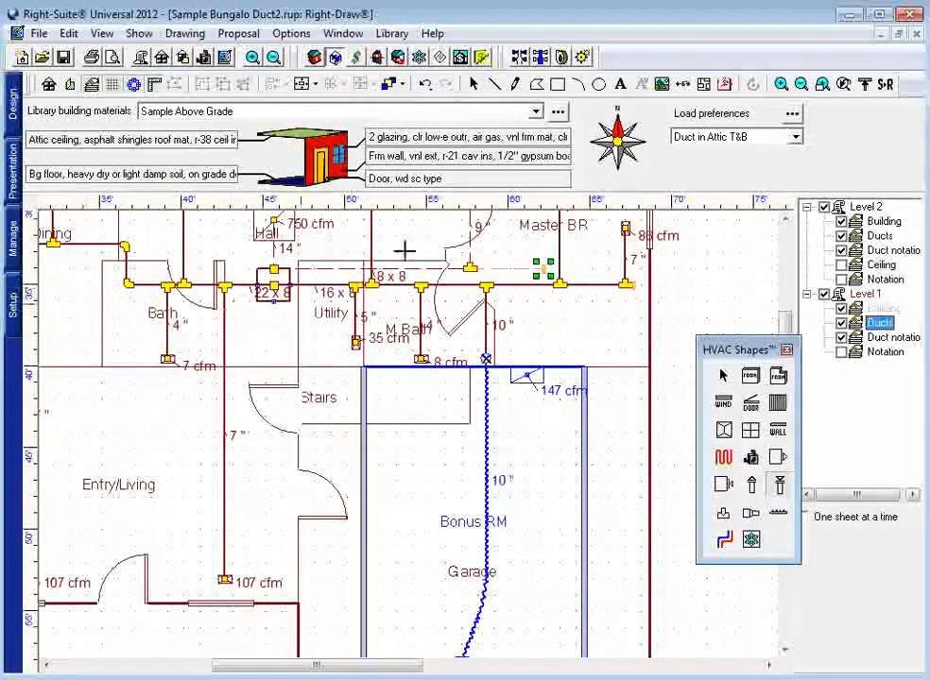
{"action": "left_click_drag", "start_coordinate": [526, 376], "coordinate": [526, 269]}
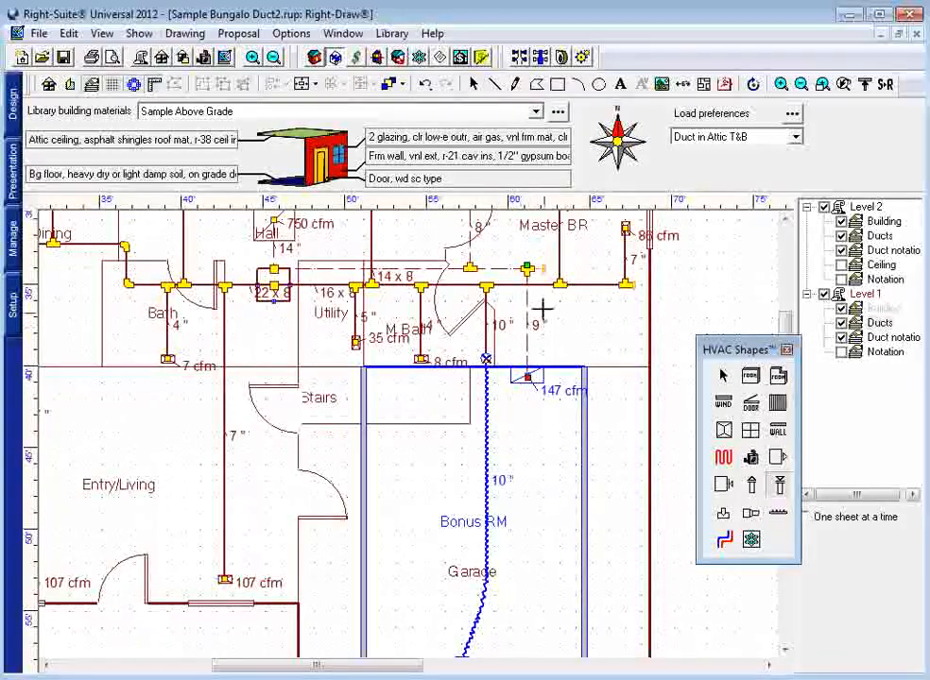
{"action": "scroll", "coordinate": [536, 313], "scroll_direction": "down", "scroll_amount": 1}
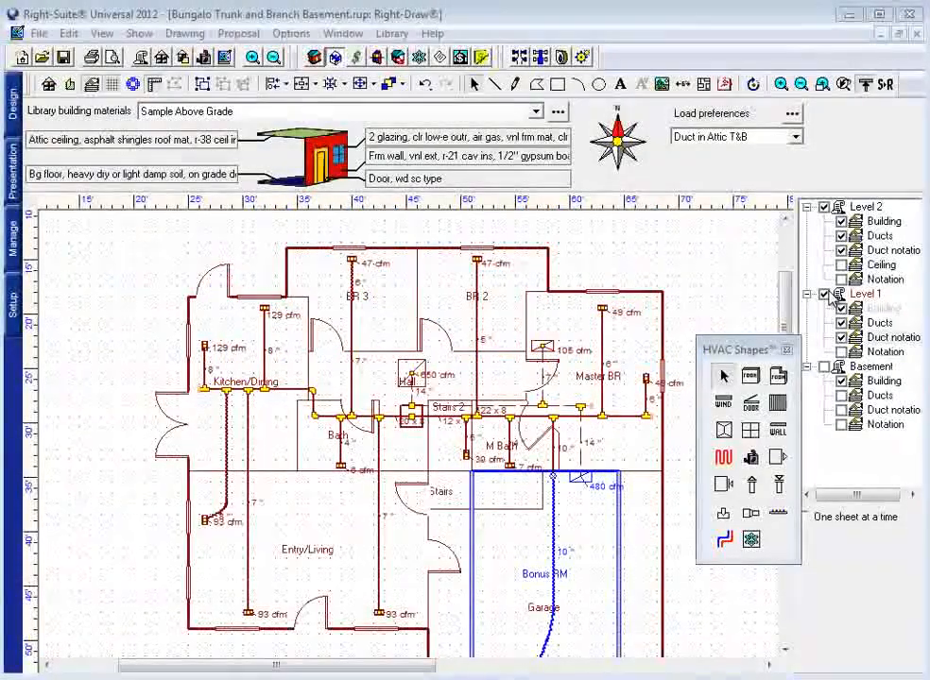
Step: Show the Basement sheet of the Bungalo Trunk and Branch Basement project and hide Level 2 and Level 1
{"action": "left_click", "coordinate": [824, 366]}
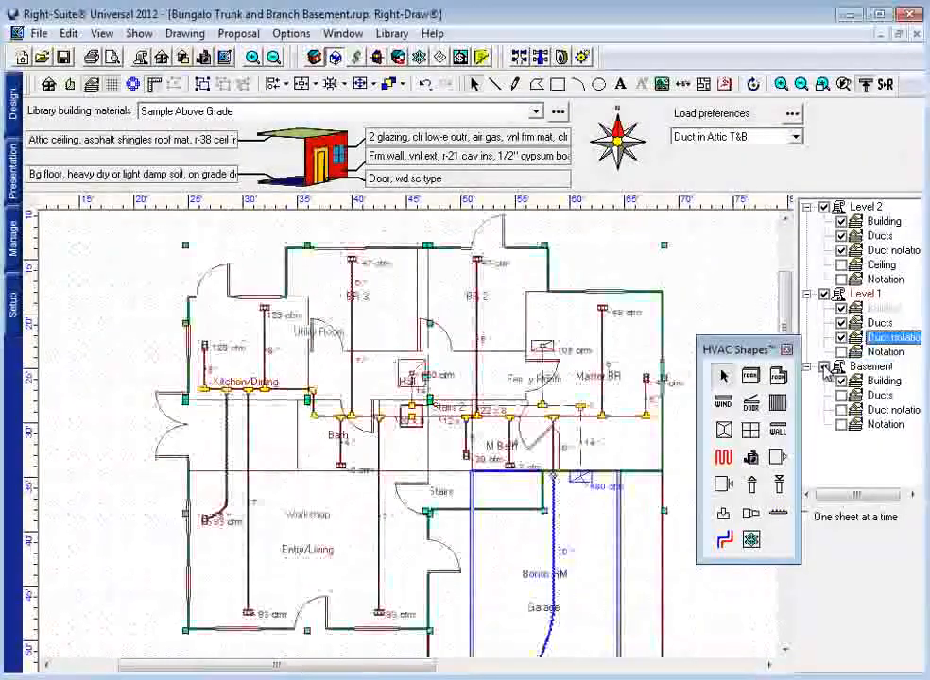
{"action": "left_click", "coordinate": [824, 208]}
{"action": "left_click", "coordinate": [820, 296]}
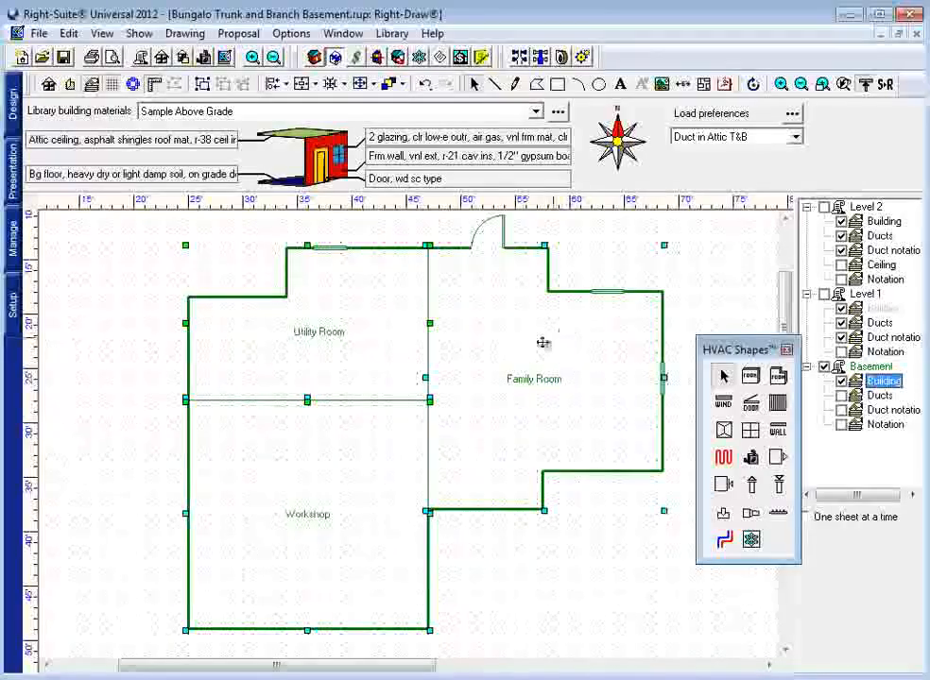
Step: Set the supply and return duct locations for the selected basement rooms to Conditioned space
{"action": "double_click", "coordinate": [491, 332]}
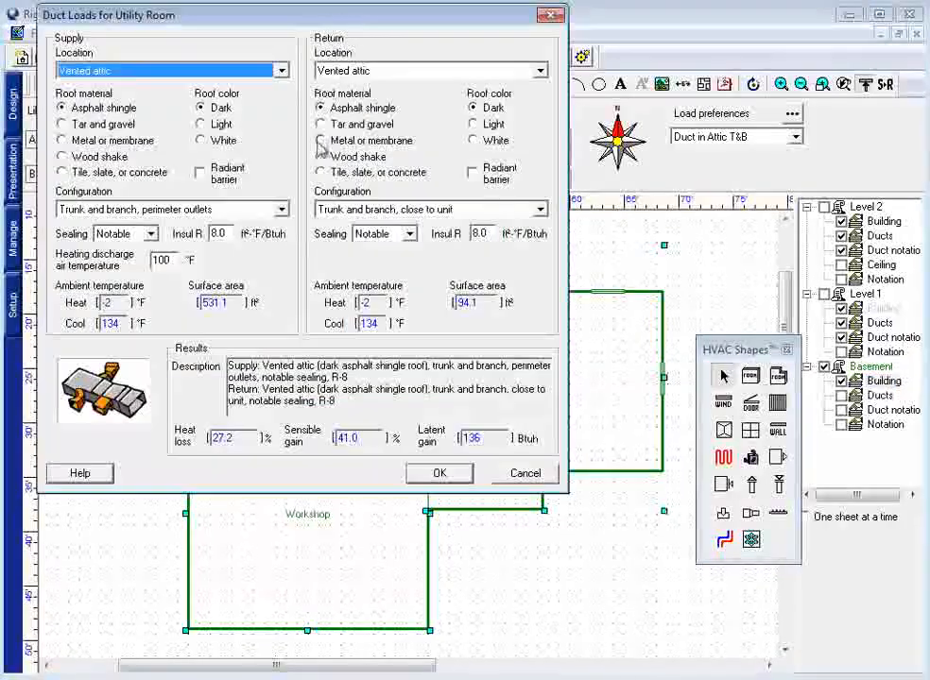
{"action": "left_click", "coordinate": [280, 72]}
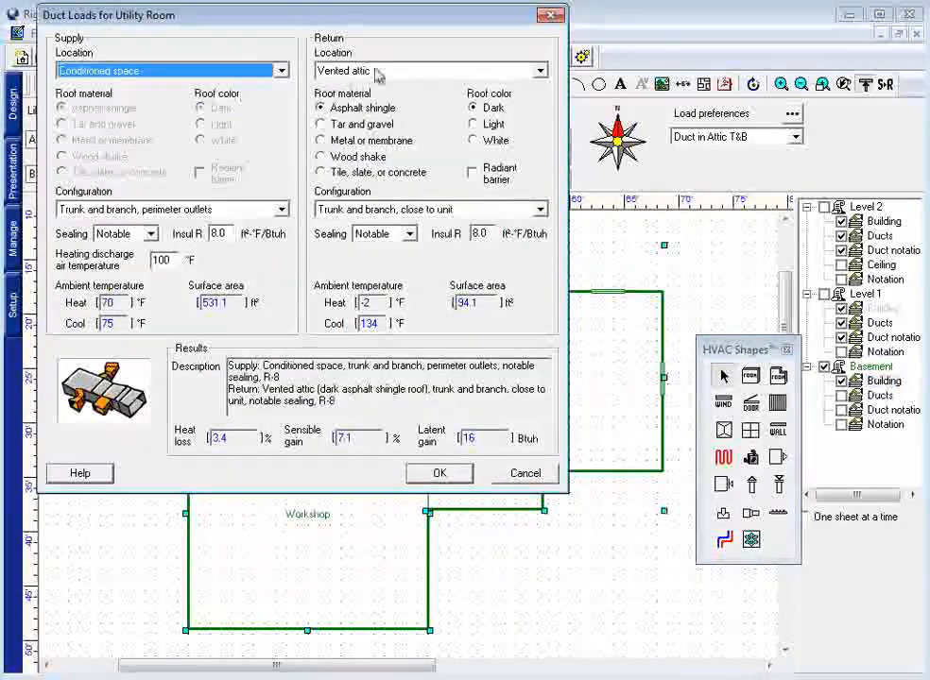
{"action": "left_click", "coordinate": [416, 83]}
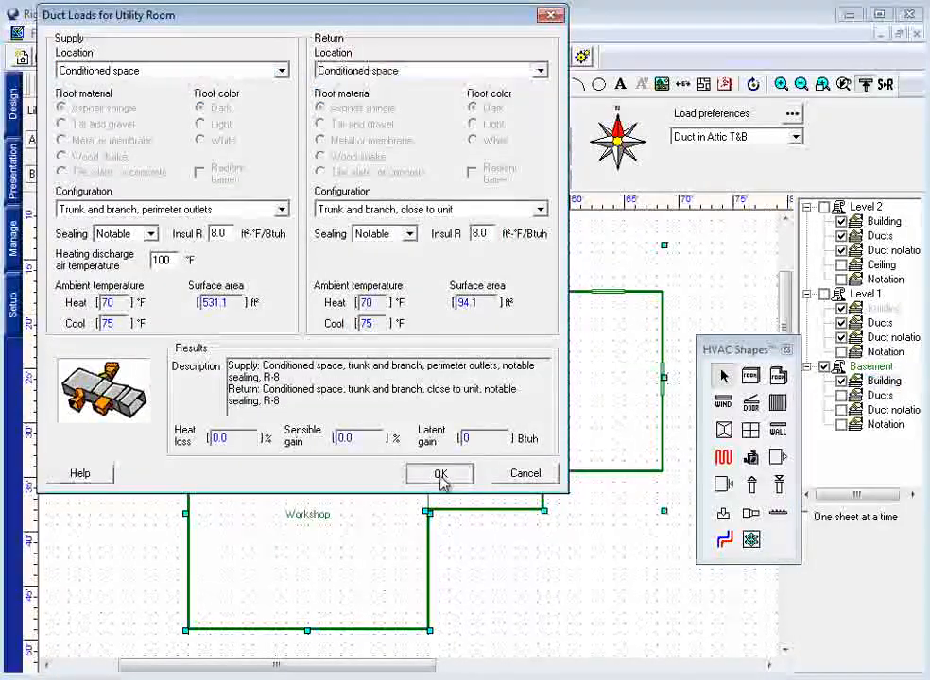
{"action": "left_click", "coordinate": [441, 479]}
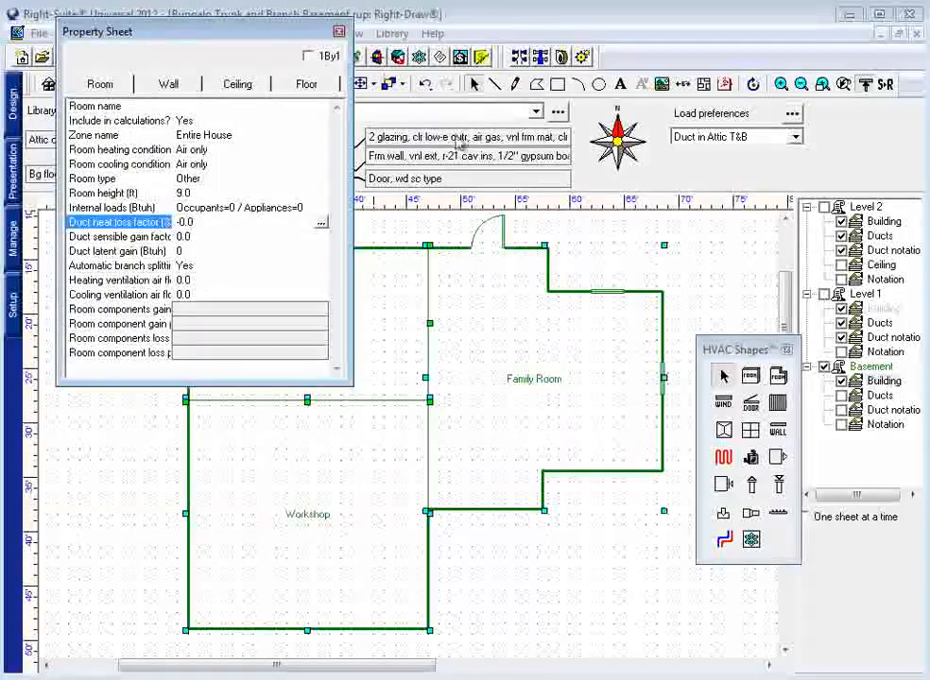
Step: Show Level 1 instead of the Basement, select all shapes on its Building layer and open the rooms' duct loads
{"action": "left_click", "coordinate": [882, 309]}
{"action": "left_click", "coordinate": [824, 367]}
{"action": "right_click", "coordinate": [863, 293]}
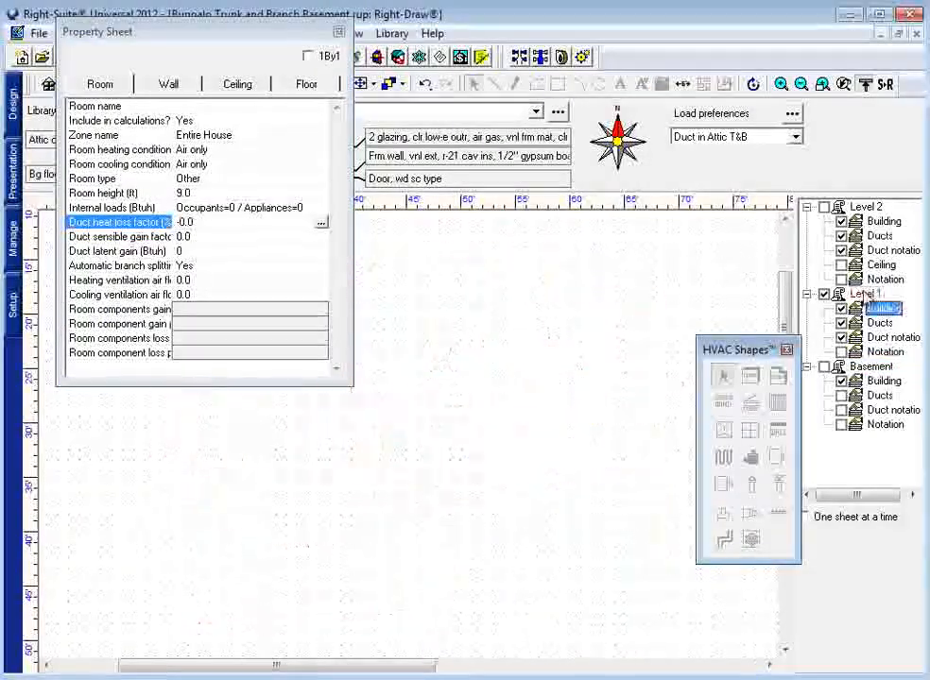
{"action": "left_click", "coordinate": [903, 384]}
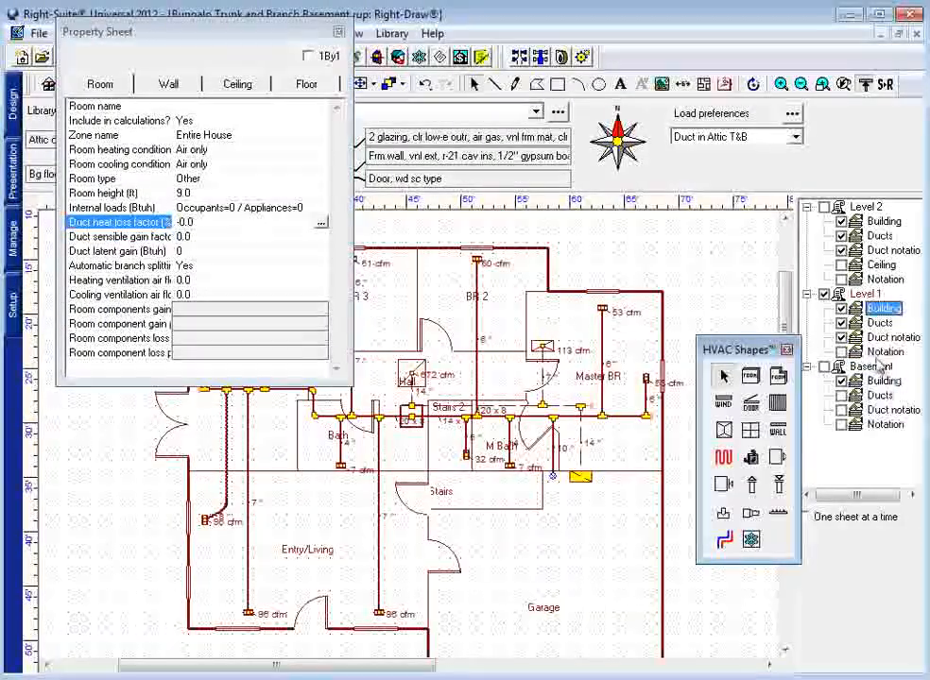
{"action": "right_click", "coordinate": [878, 310]}
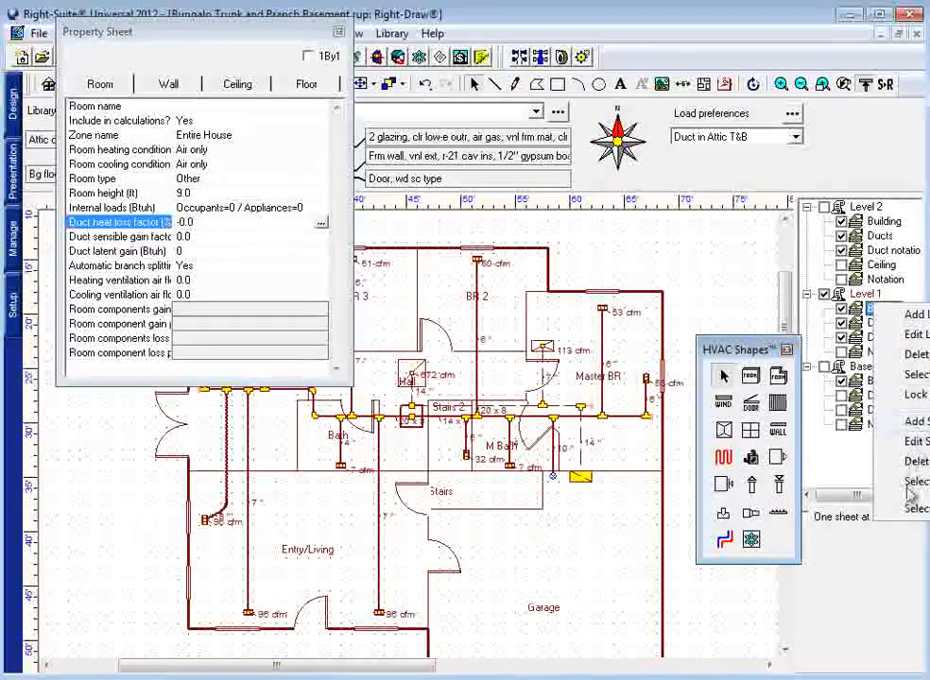
{"action": "mouse_move", "coordinate": [913, 508]}
{"action": "left_click", "coordinate": [816, 516]}
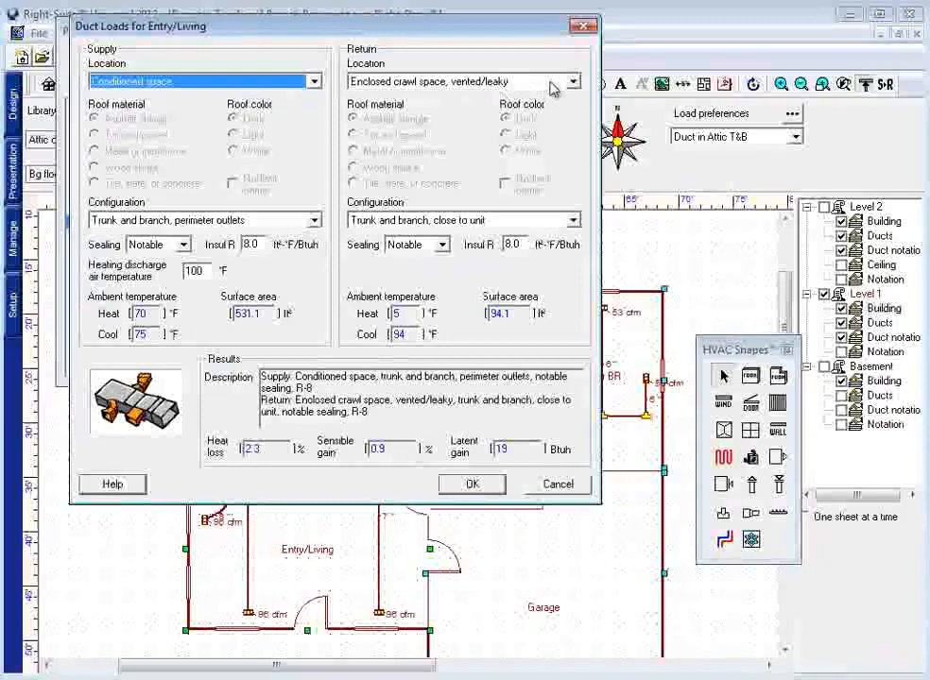
Step: Set the return duct location for the Level 1 rooms to Conditioned space and close the room properties
{"action": "left_click", "coordinate": [560, 84]}
{"action": "left_click", "coordinate": [444, 95]}
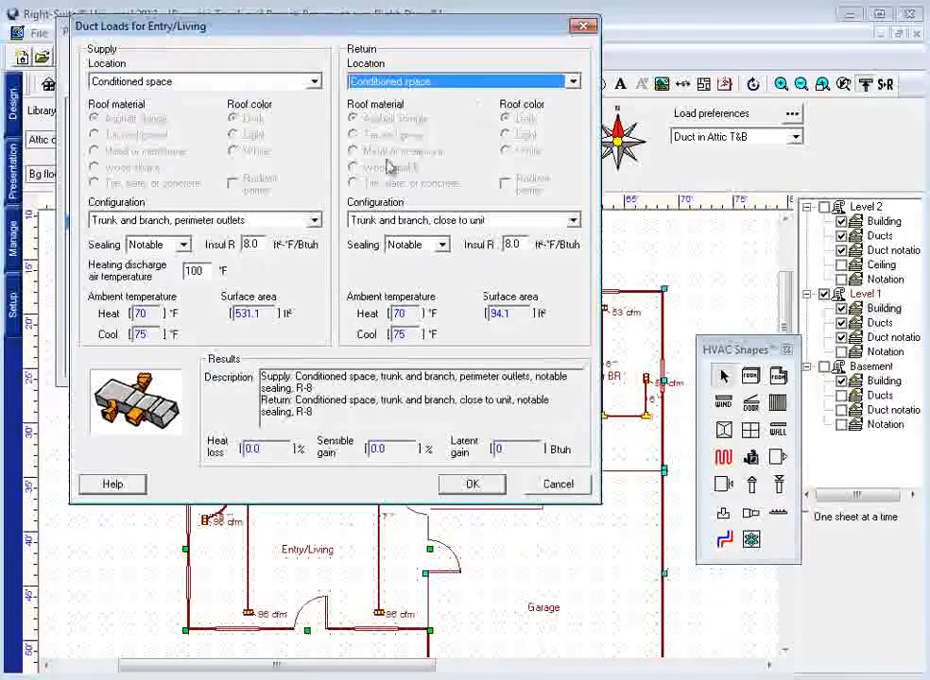
{"action": "left_click", "coordinate": [473, 484]}
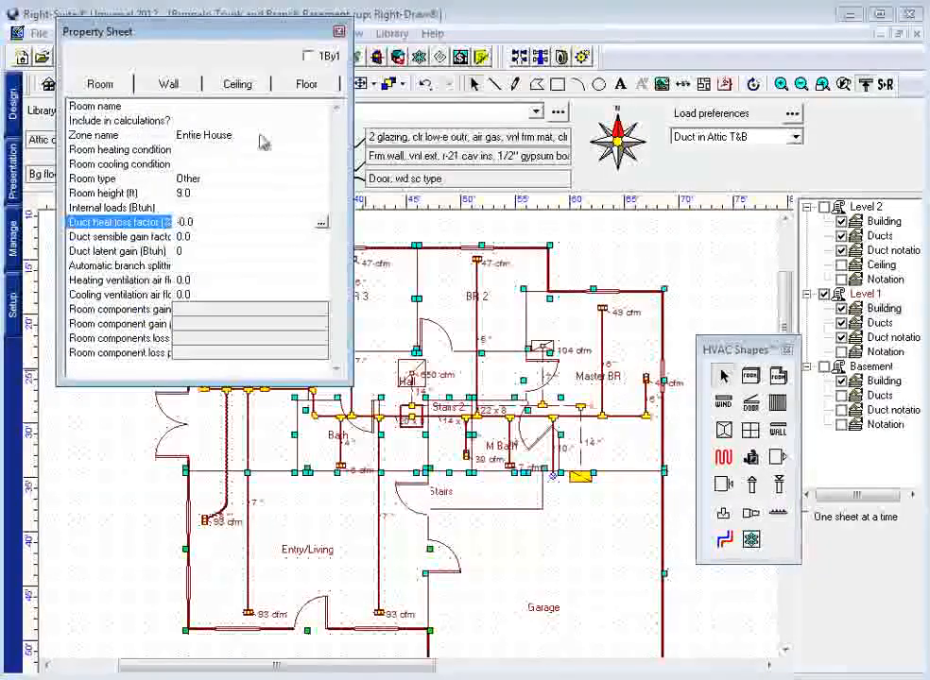
{"action": "left_click", "coordinate": [338, 31]}
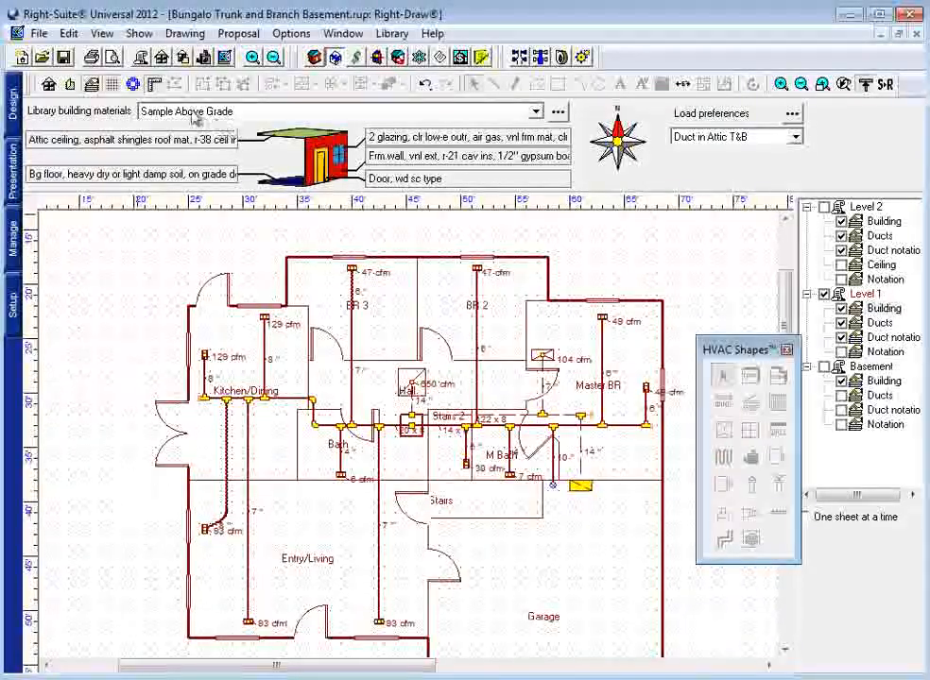
Step: Review the Form J1 load summary for the entire house and the Split ASHP equipment's capacities and design airflow
{"action": "left_click", "coordinate": [183, 58]}
{"action": "scroll", "coordinate": [394, 311], "scroll_direction": "down", "scroll_amount": 10}
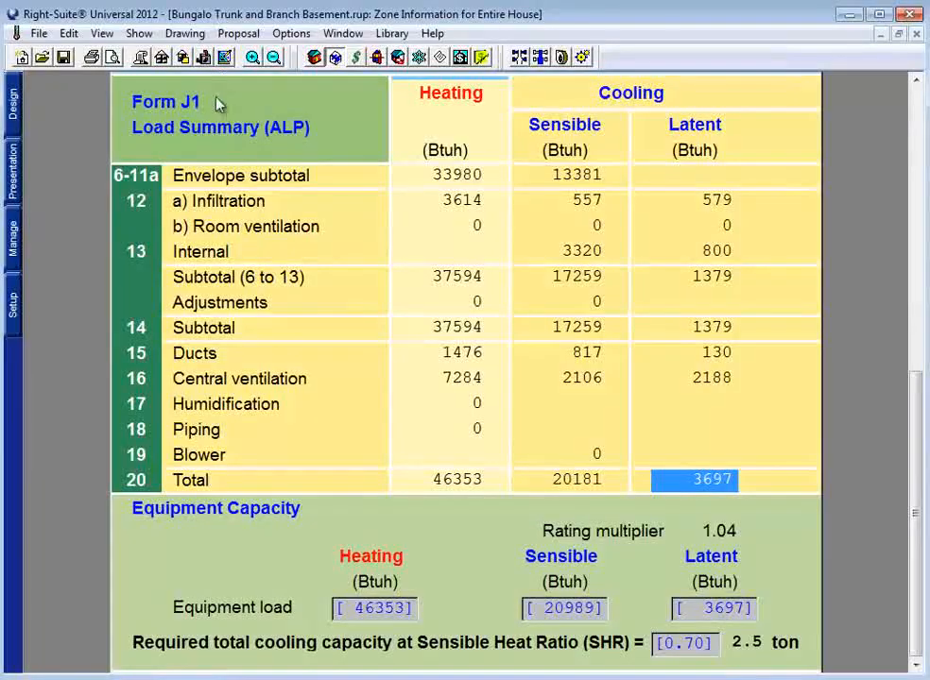
{"action": "left_click", "coordinate": [561, 58]}
{"action": "left_click", "coordinate": [401, 111]}
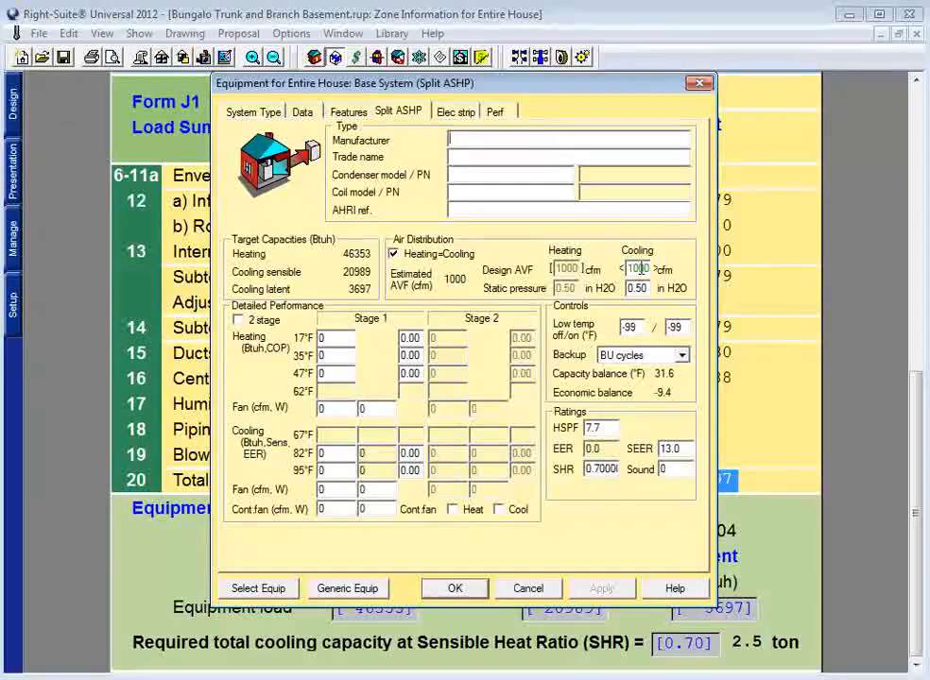
{"action": "left_click", "coordinate": [450, 595]}
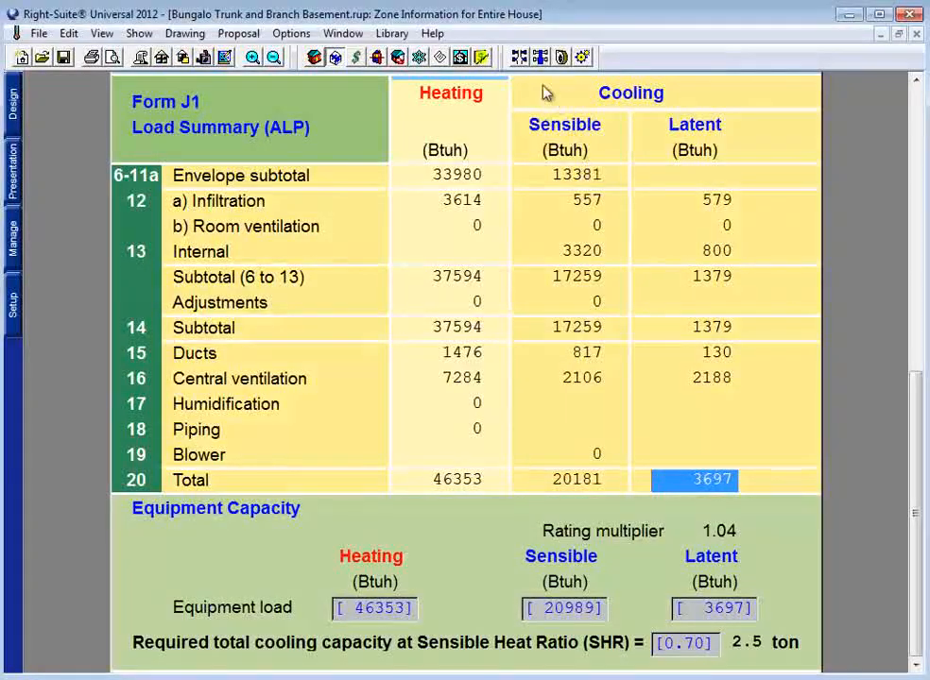
Step: Examine the static pressure losses and friction rates for the entire house, along with the default fittings in the duct preferences
{"action": "left_click", "coordinate": [562, 57]}
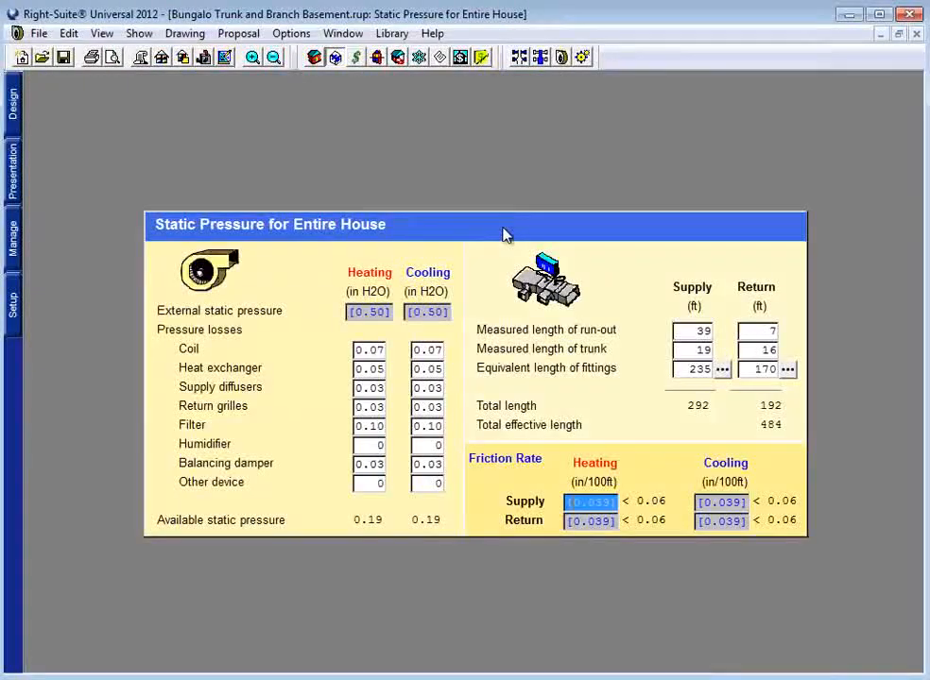
{"action": "left_click", "coordinate": [449, 314]}
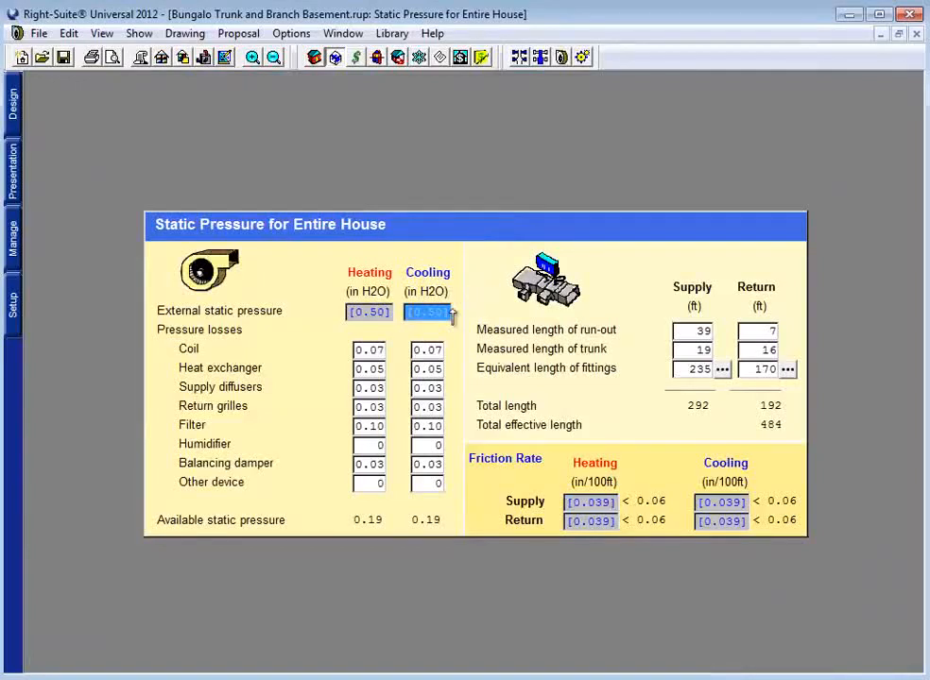
{"action": "left_click", "coordinate": [438, 427]}
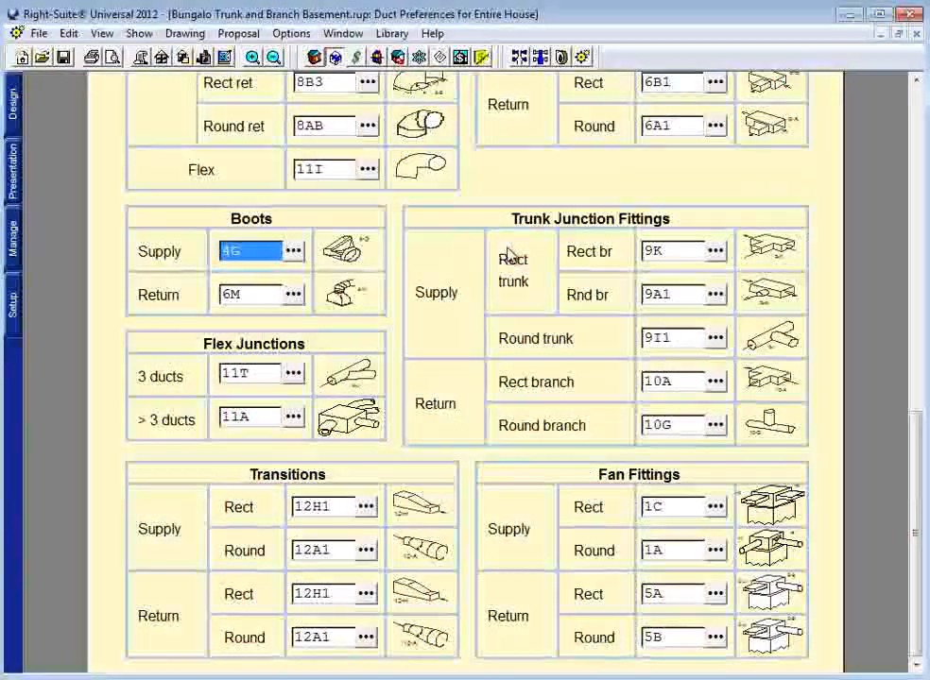
{"action": "scroll", "coordinate": [507, 257], "scroll_direction": "up", "scroll_amount": 3}
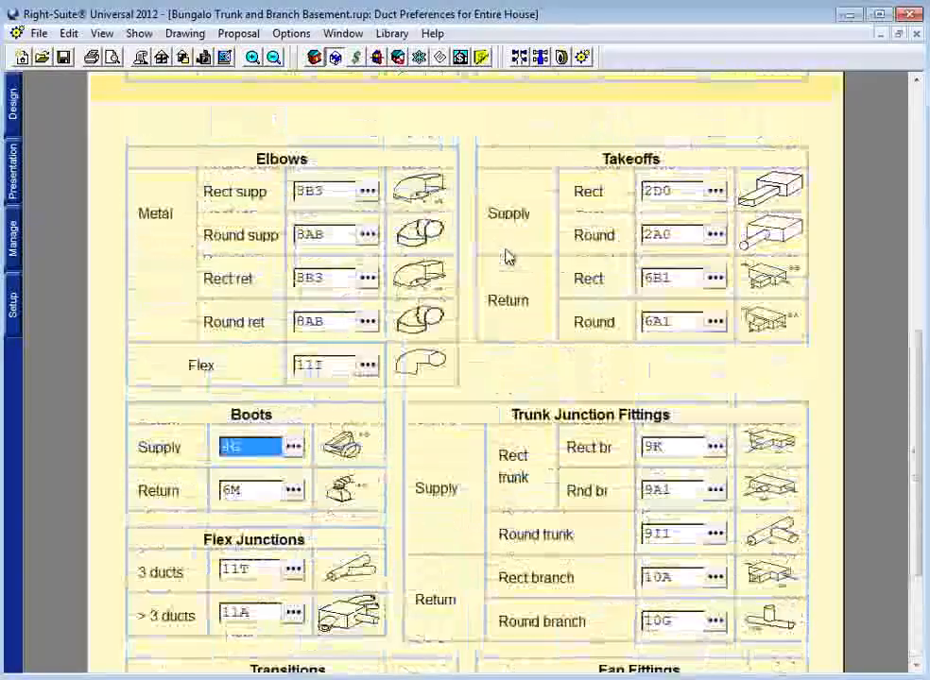
Step: Review the elbow, takeoff, boot, junction, transition and fan fitting preferences for the entire house and return to the floor plan drawing
{"action": "scroll", "coordinate": [506, 257], "scroll_direction": "down", "scroll_amount": 3}
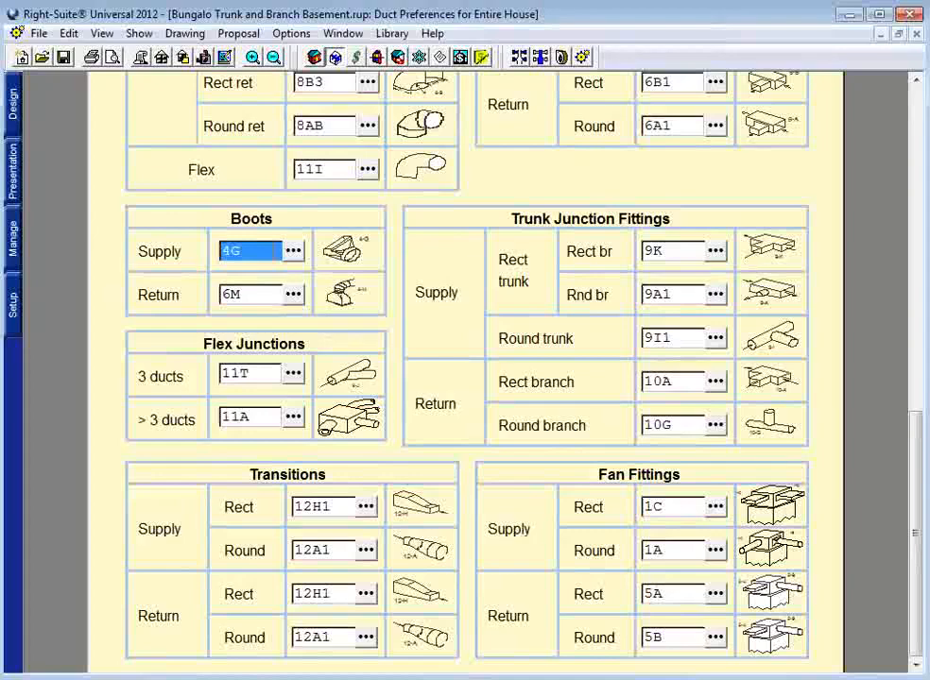
{"action": "scroll", "coordinate": [333, 282], "scroll_direction": "up", "scroll_amount": 3}
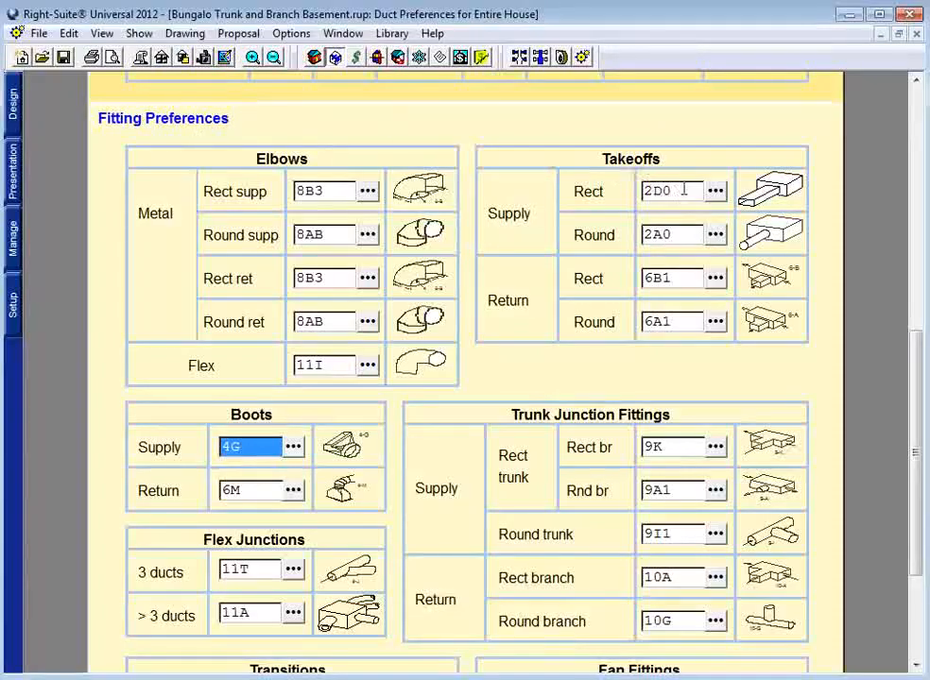
{"action": "scroll", "coordinate": [560, 335], "scroll_direction": "up", "scroll_amount": 7}
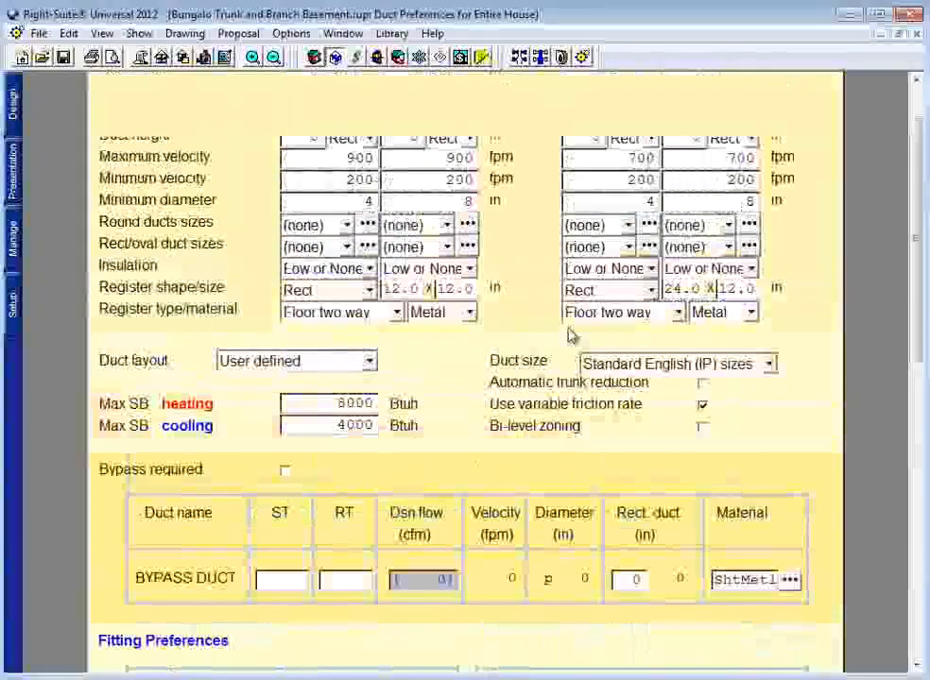
{"action": "scroll", "coordinate": [567, 335], "scroll_direction": "down", "scroll_amount": 6}
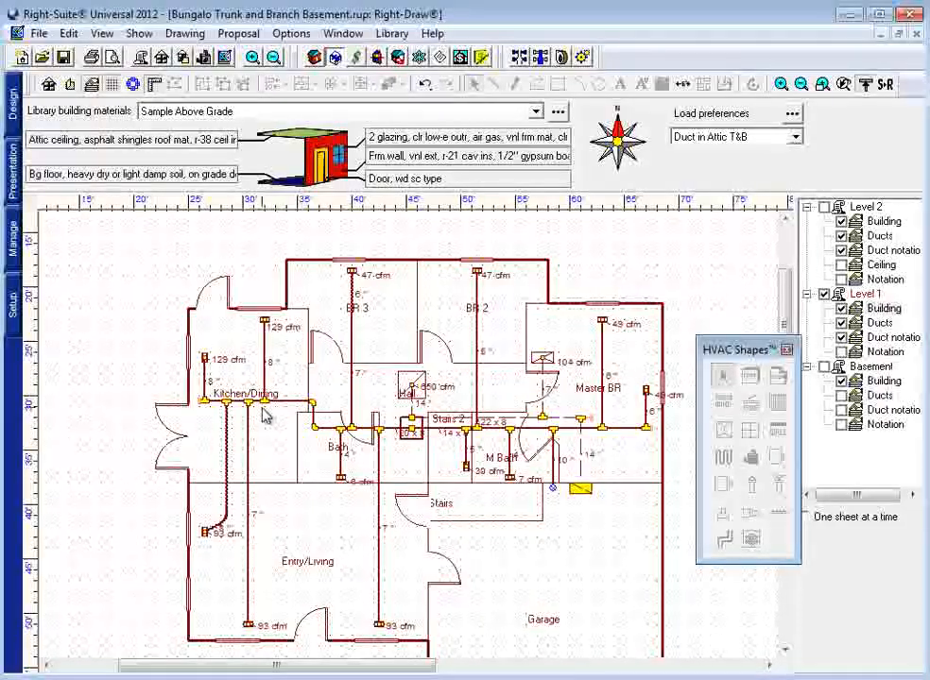
{"action": "left_click", "coordinate": [583, 58]}
{"action": "scroll", "coordinate": [591, 274], "scroll_direction": "down", "scroll_amount": 3}
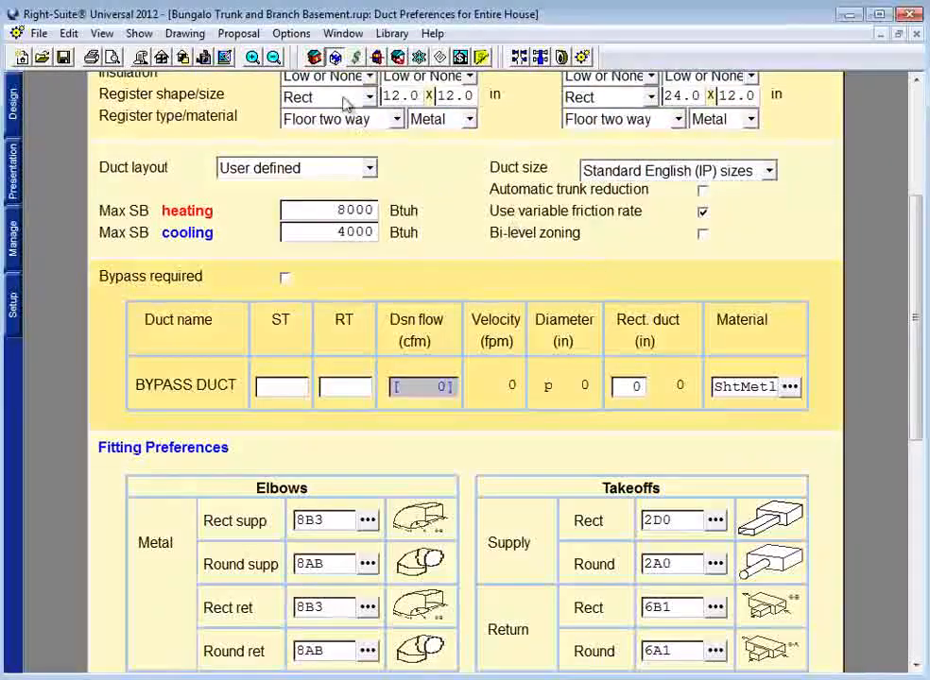
{"action": "left_click", "coordinate": [226, 59]}
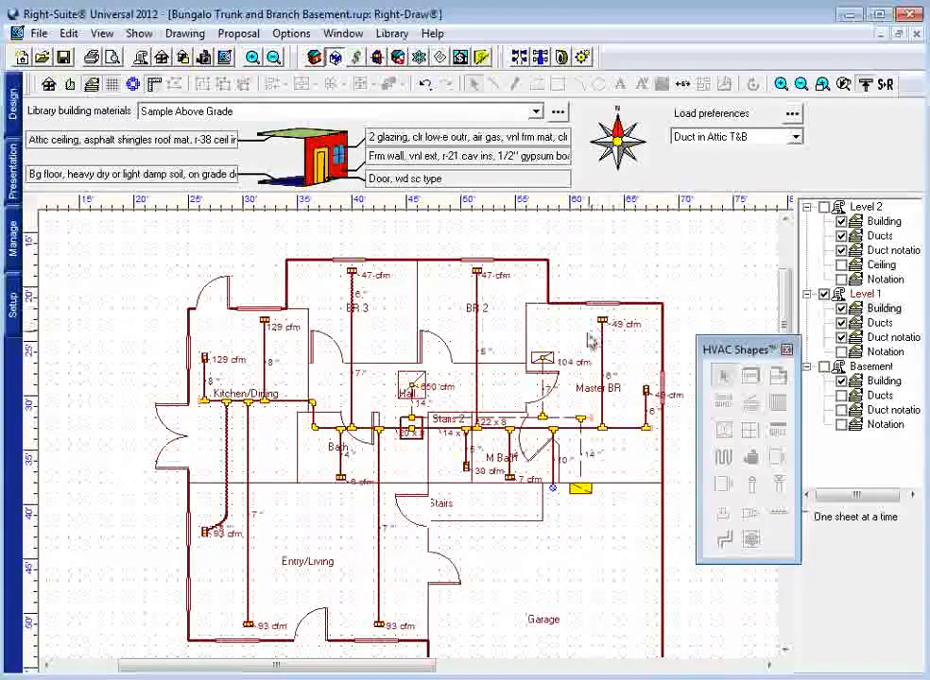
Step: Reassign the Entire House equipment in the Level 1 hallway area to the Basement sheet
{"action": "left_click", "coordinate": [413, 436]}
{"action": "double_click", "coordinate": [391, 429]}
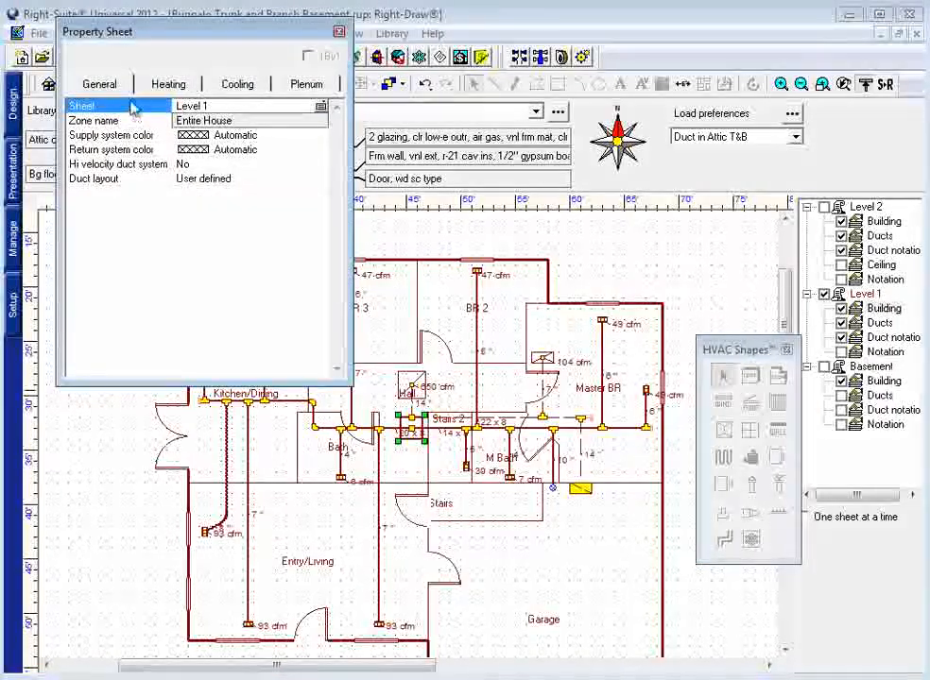
{"action": "left_click", "coordinate": [236, 107]}
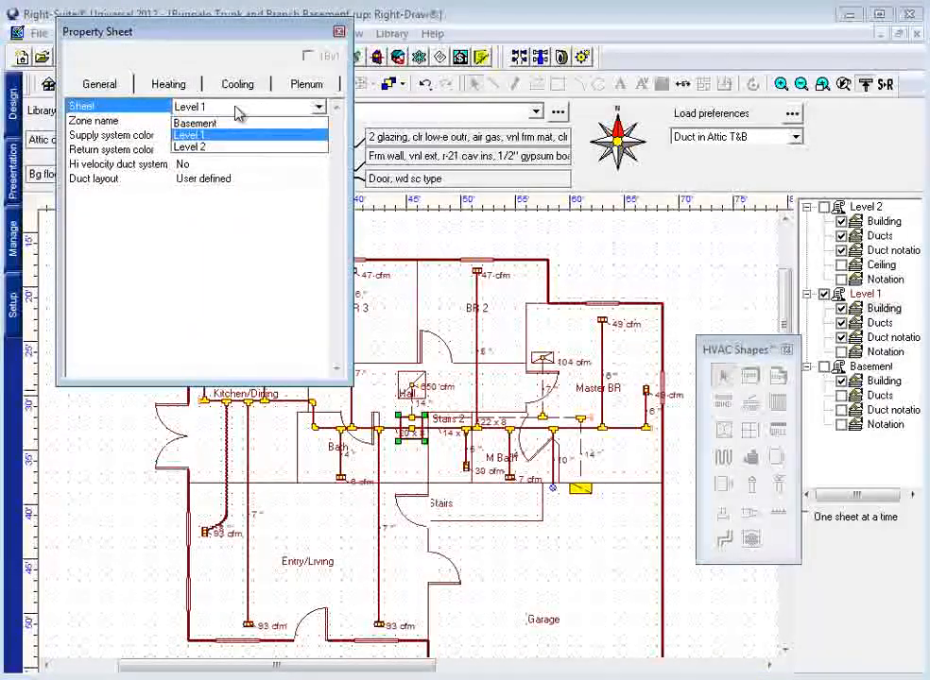
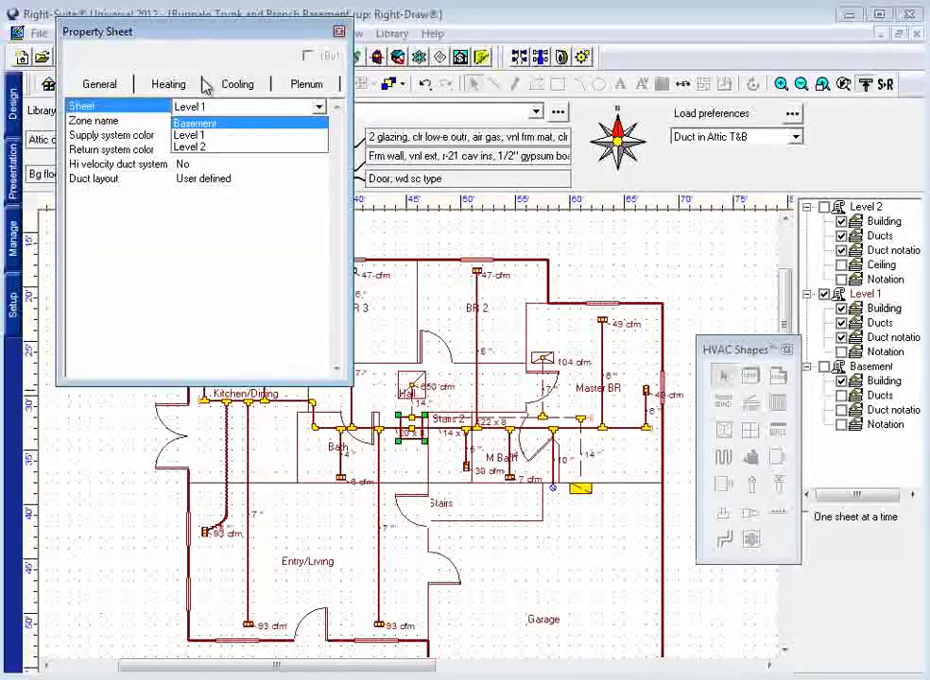
{"action": "left_click", "coordinate": [213, 131]}
{"action": "left_click", "coordinate": [140, 121]}
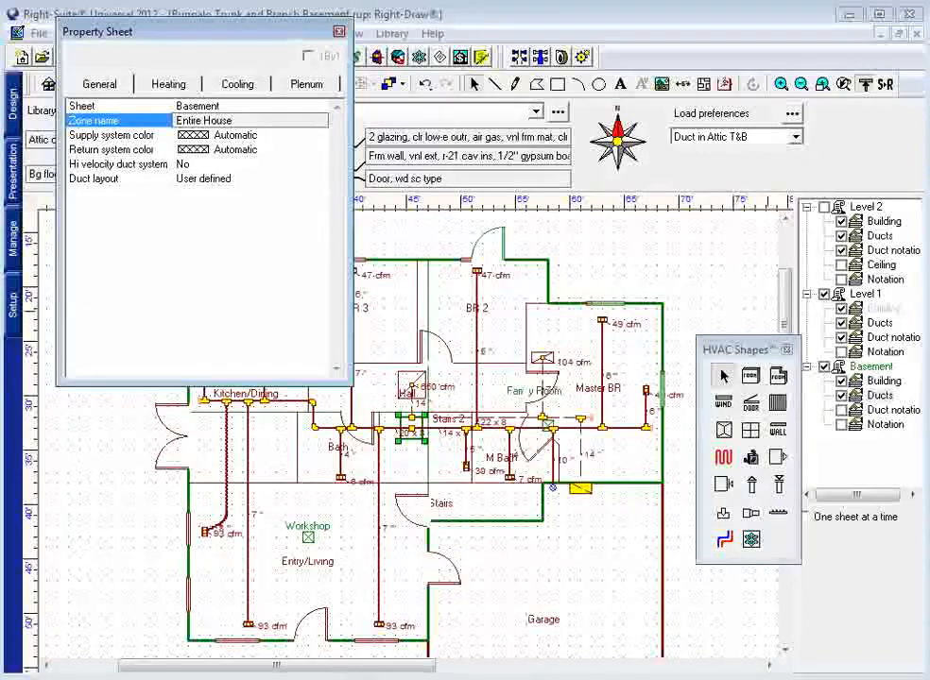
Step: Select all supply ducts on Level 1 and reassign them to the Basement sheet
{"action": "right_click", "coordinate": [886, 299]}
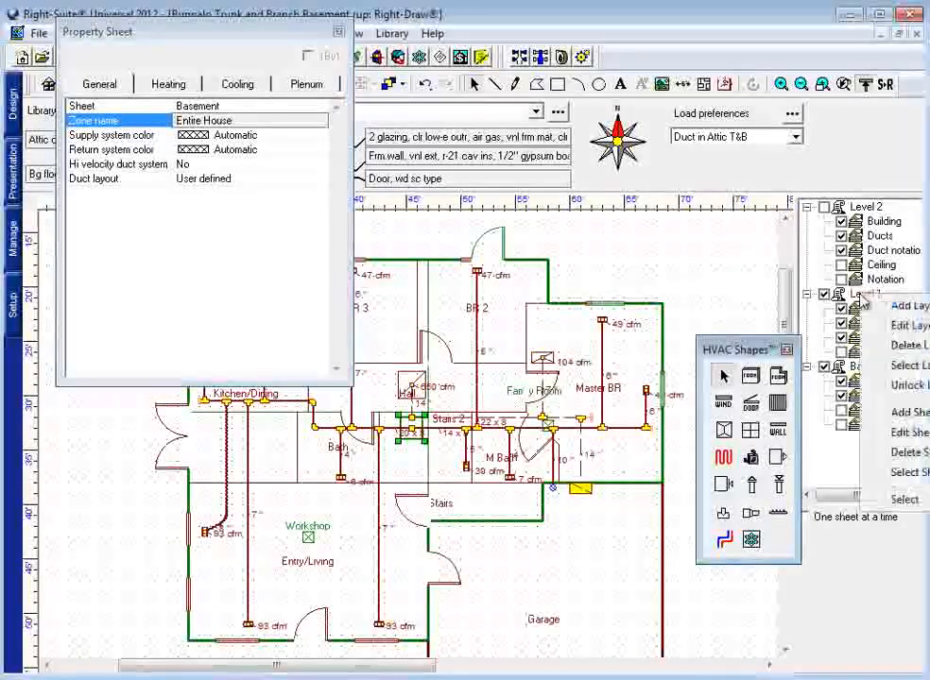
{"action": "mouse_move", "coordinate": [905, 499]}
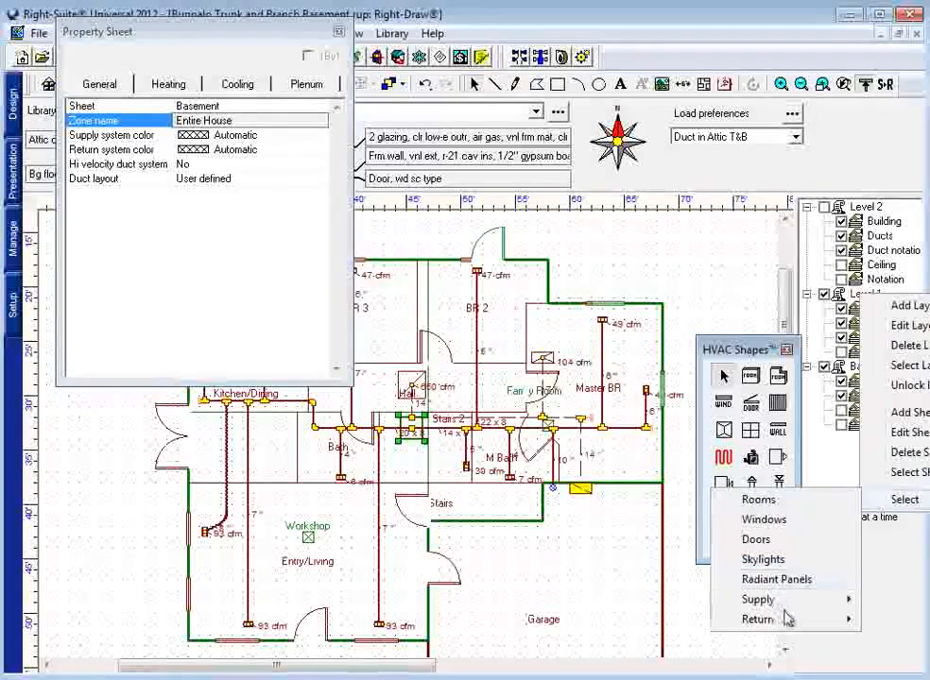
{"action": "mouse_move", "coordinate": [786, 606]}
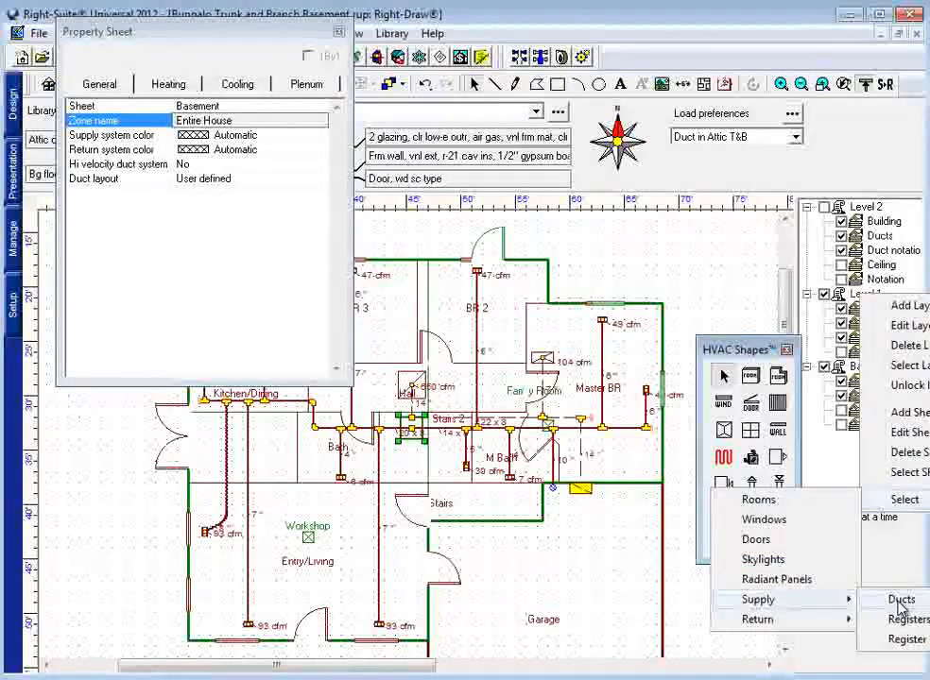
{"action": "left_click", "coordinate": [902, 601]}
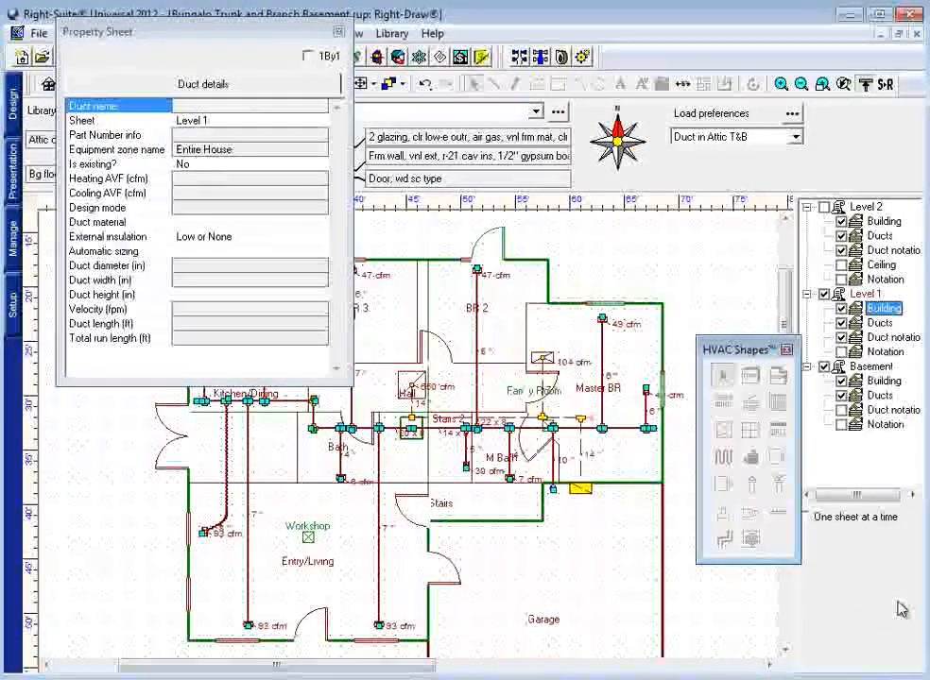
{"action": "left_click", "coordinate": [199, 122]}
{"action": "left_click", "coordinate": [200, 122]}
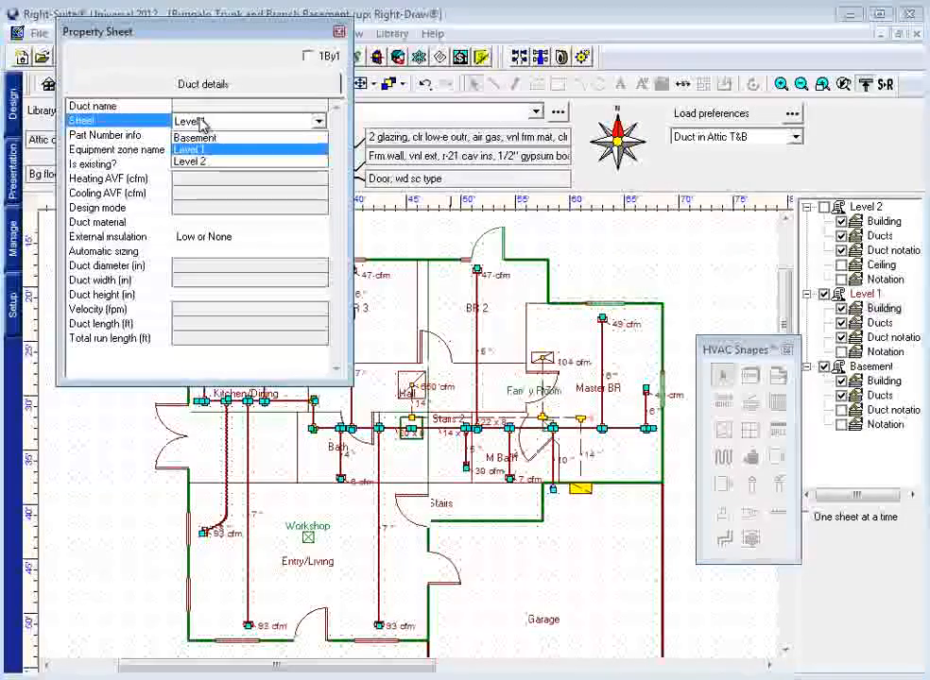
{"action": "left_click", "coordinate": [206, 135]}
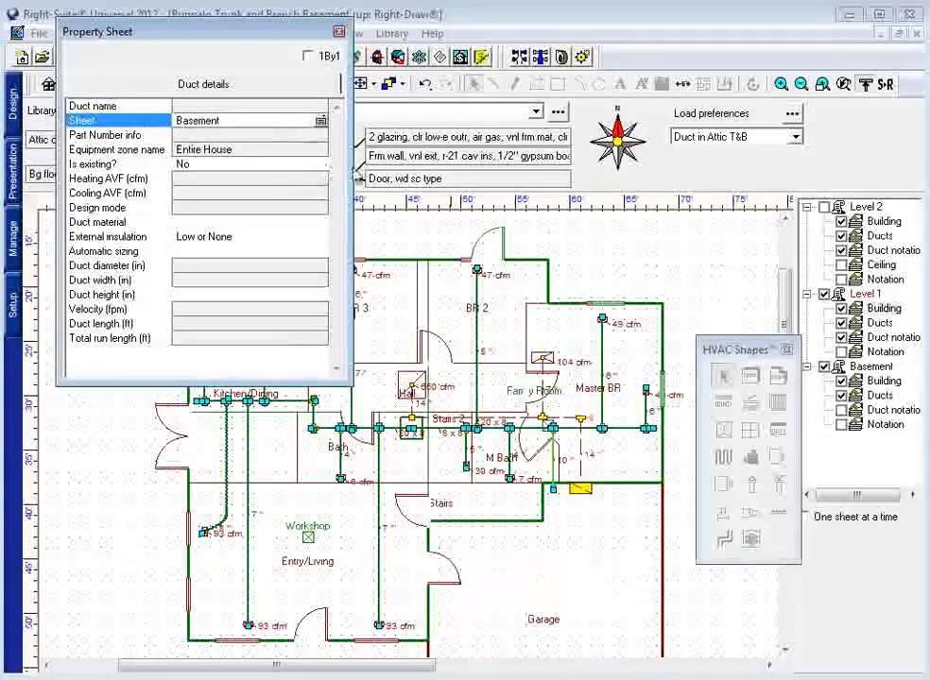
Step: Select all return ducts on Level 1 and reassign them to the Basement sheet
{"action": "right_click", "coordinate": [865, 293]}
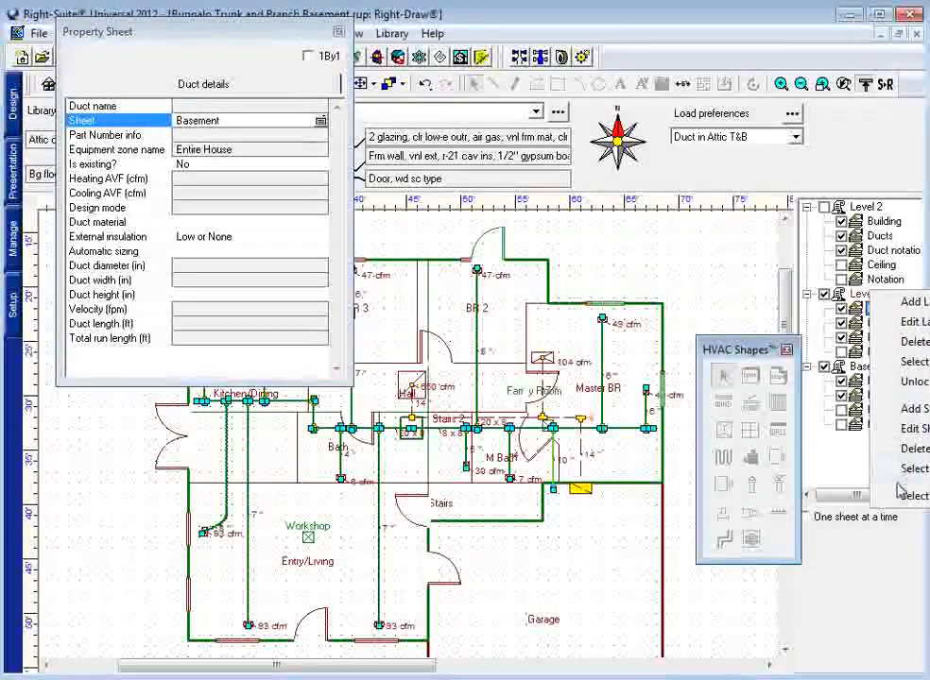
{"action": "mouse_move", "coordinate": [909, 495]}
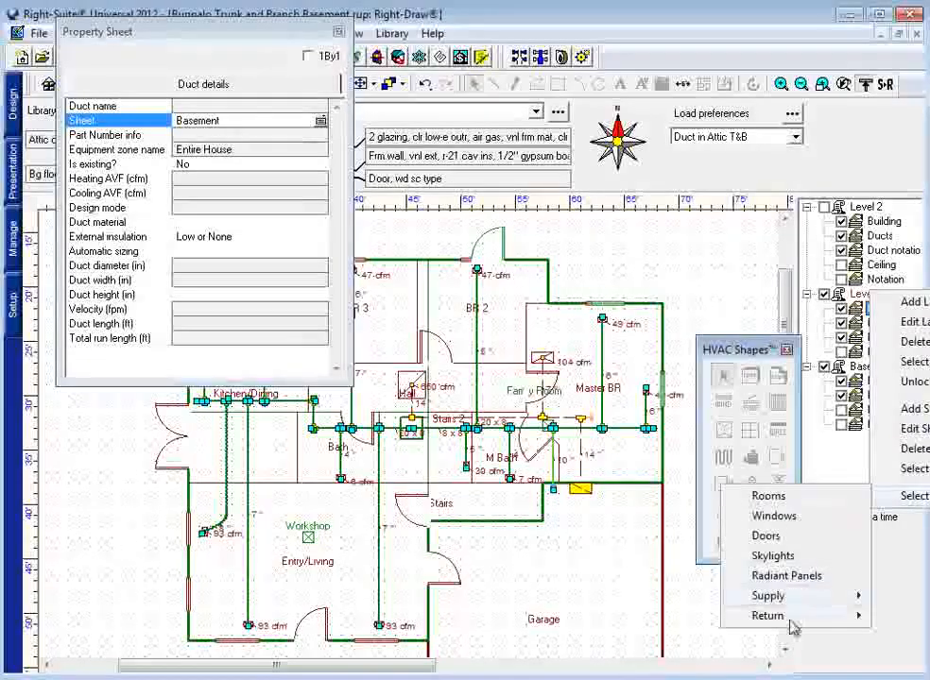
{"action": "mouse_move", "coordinate": [791, 617]}
{"action": "left_click", "coordinate": [897, 618]}
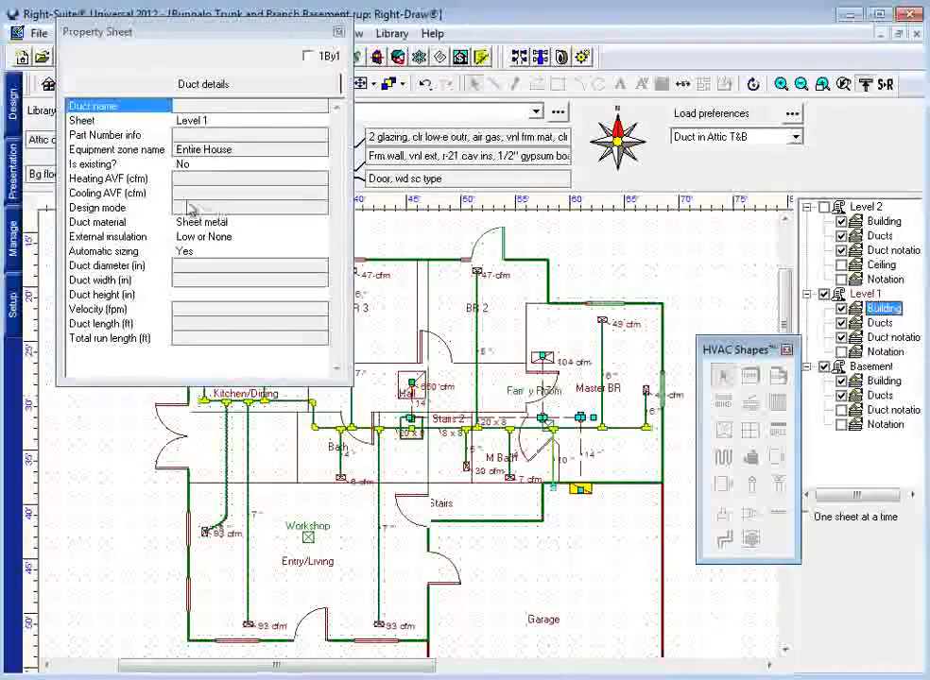
{"action": "left_click", "coordinate": [206, 121]}
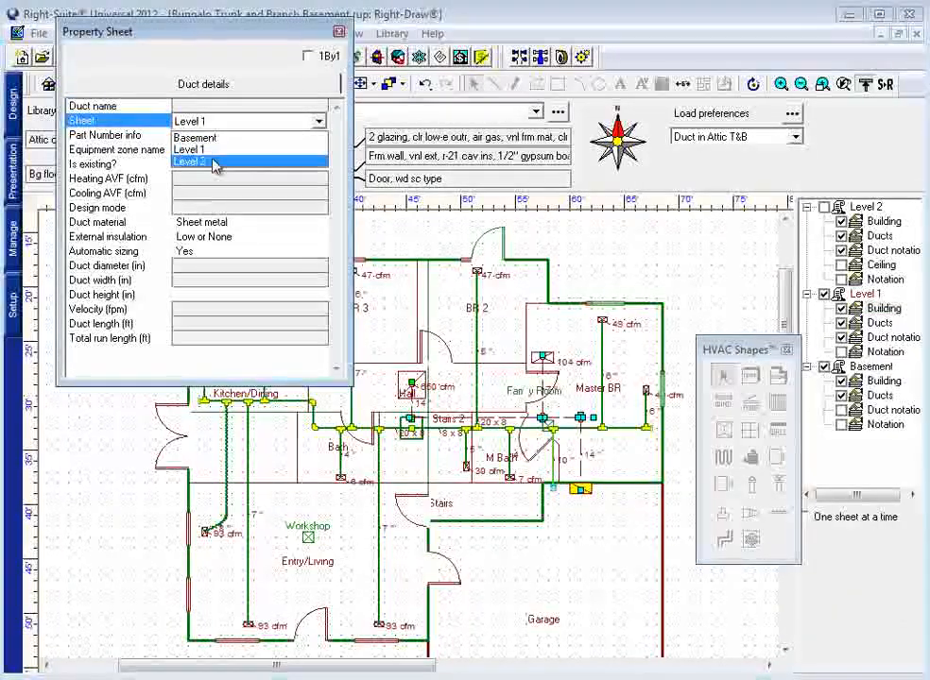
{"action": "left_click", "coordinate": [194, 138]}
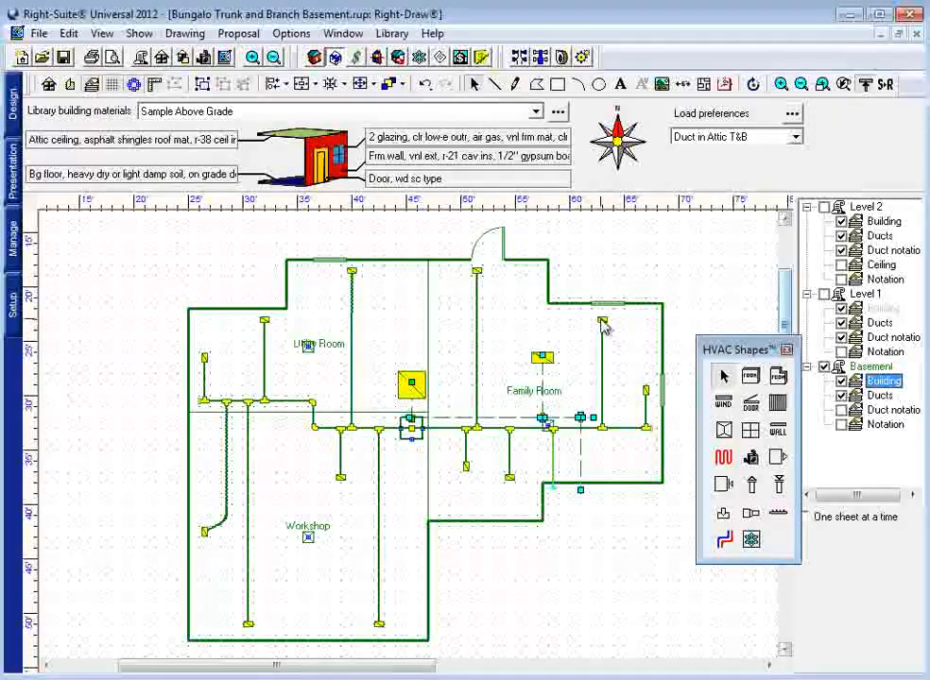
Step: With Level 1 shown, delete the duct feeding the northeastern Kitchen/Dining register and redraw it from the register to the trunk on the Basement's Ducts layer
{"action": "left_click", "coordinate": [252, 57]}
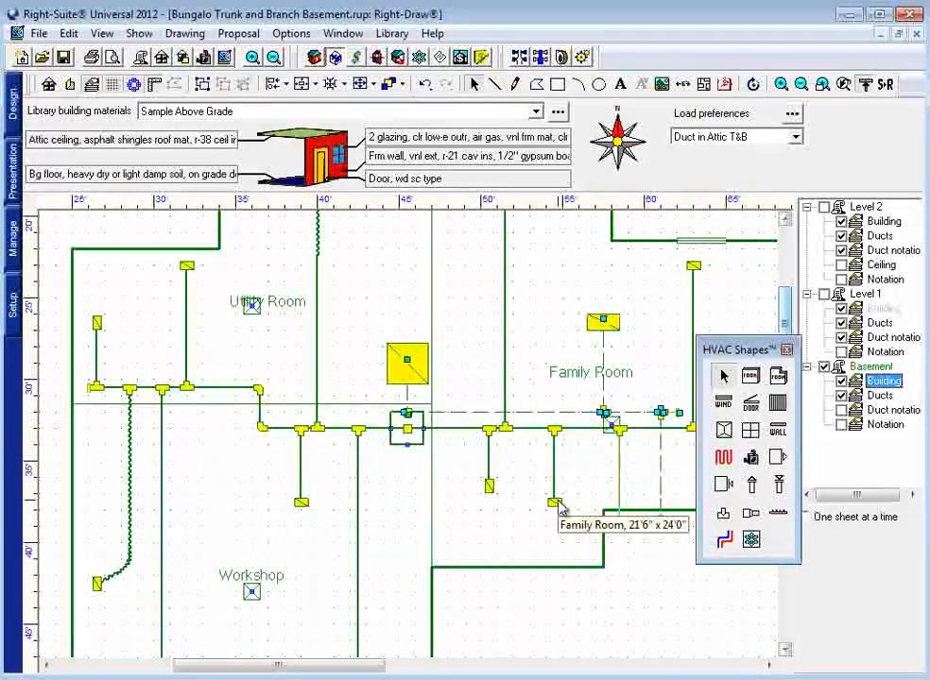
{"action": "left_click", "coordinate": [825, 295]}
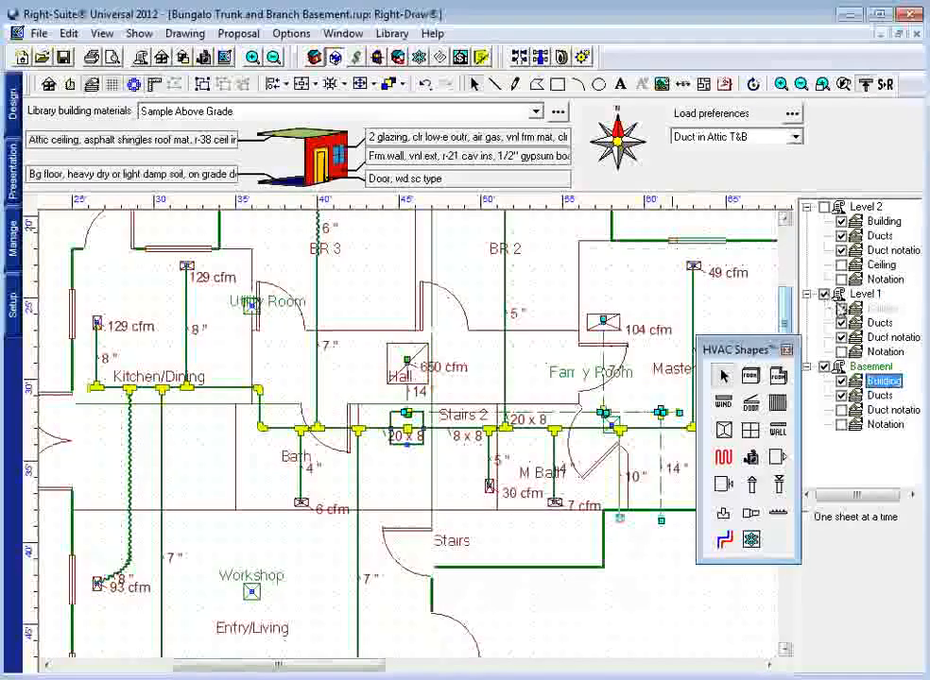
{"action": "left_click", "coordinate": [552, 296]}
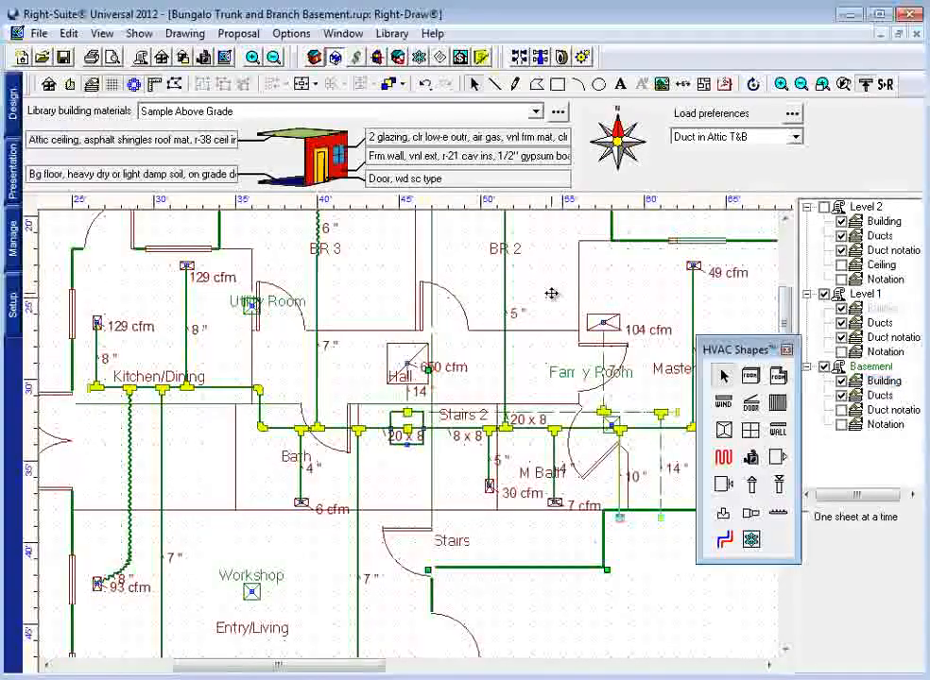
{"action": "left_click_drag", "start_coordinate": [553, 296], "coordinate": [587, 329]}
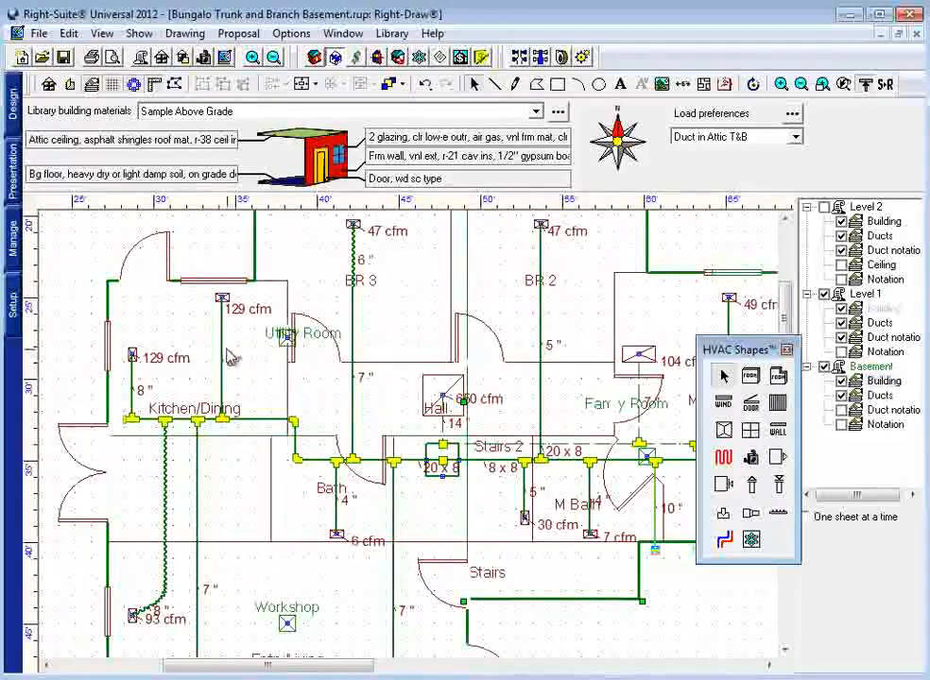
{"action": "key", "text": "Delete"}
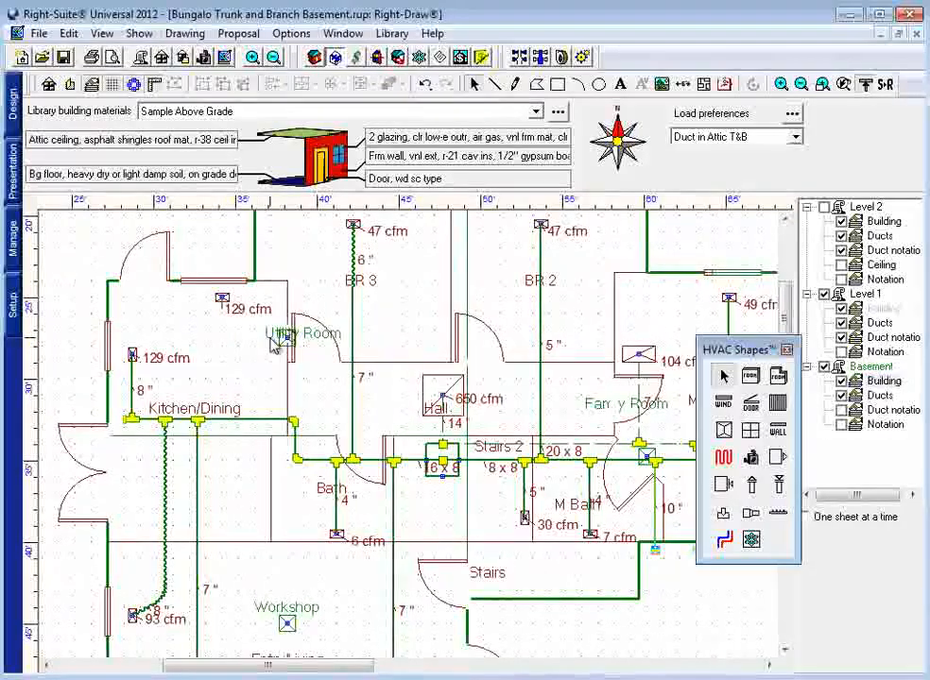
{"action": "left_click", "coordinate": [878, 396]}
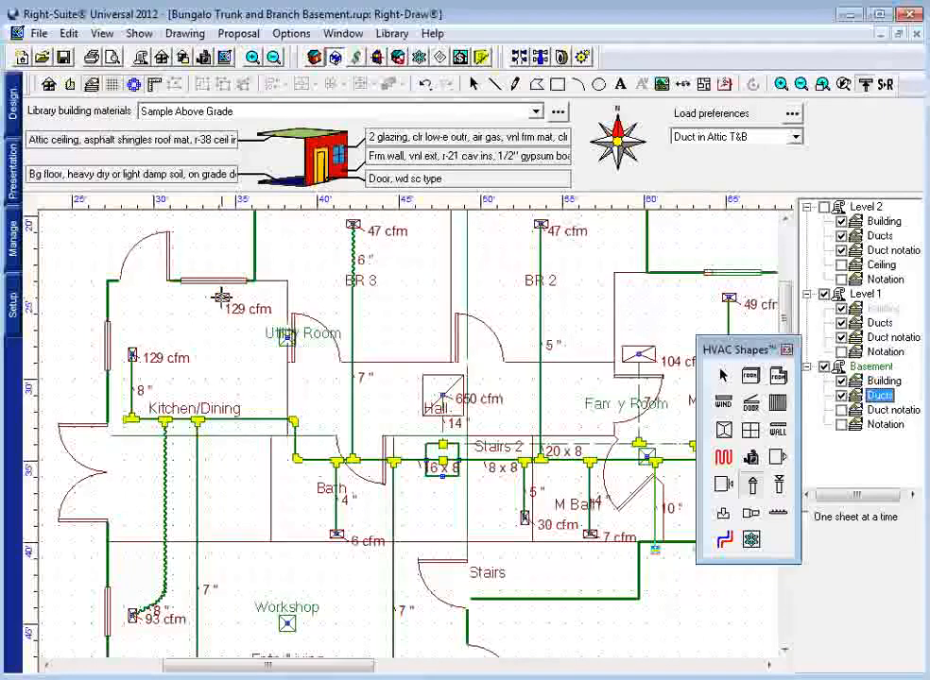
{"action": "left_click_drag", "start_coordinate": [221, 297], "coordinate": [228, 430]}
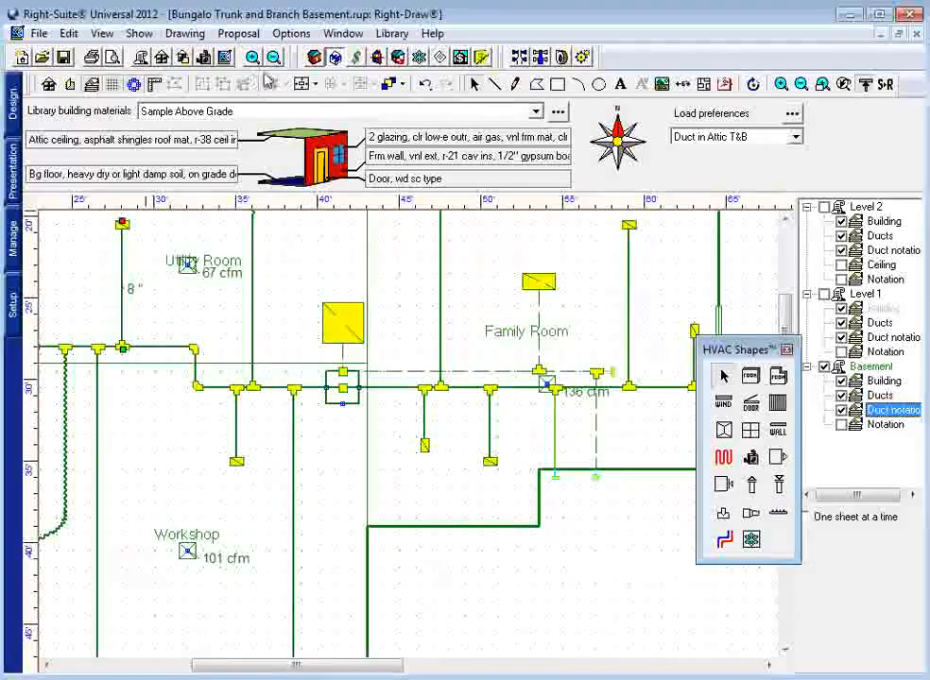
Step: Connect the basement Utility Room, Workshop and Family Room supply registers to the main trunk with branch ducts
{"action": "left_click", "coordinate": [273, 59]}
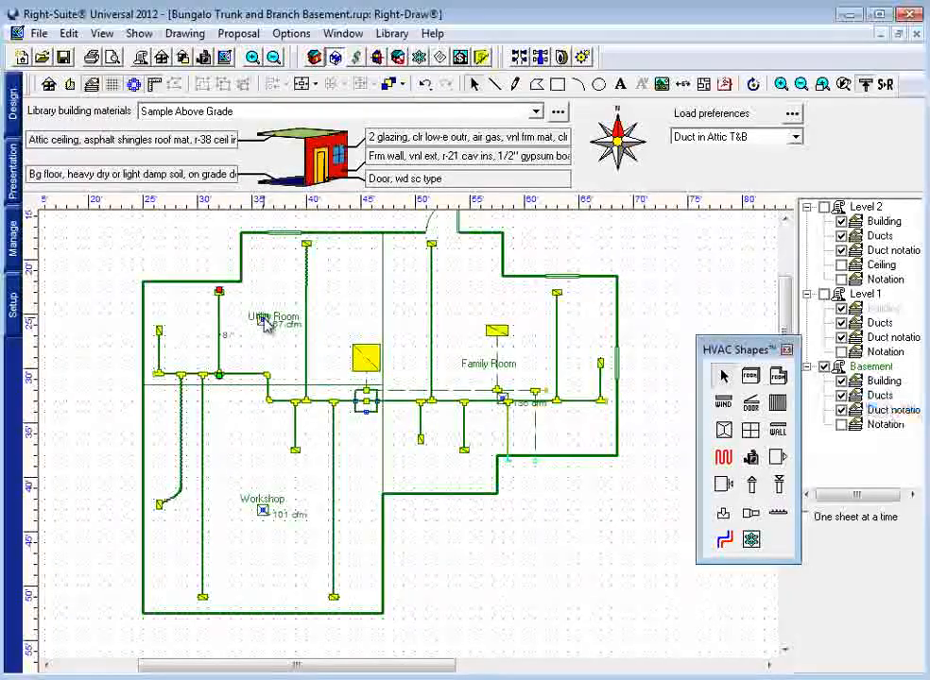
{"action": "mouse_move", "coordinate": [263, 317]}
{"action": "left_mouse_down"}
{"action": "mouse_move", "coordinate": [268, 288]}
{"action": "mouse_move", "coordinate": [253, 286]}
{"action": "mouse_move", "coordinate": [252, 294]}
{"action": "mouse_move", "coordinate": [278, 257]}
{"action": "mouse_move", "coordinate": [257, 262]}
{"action": "mouse_move", "coordinate": [257, 375]}
{"action": "left_mouse_up"}
{"action": "mouse_move", "coordinate": [262, 511]}
{"action": "left_mouse_down"}
{"action": "mouse_move", "coordinate": [239, 517]}
{"action": "mouse_move", "coordinate": [241, 373]}
{"action": "left_mouse_up"}
{"action": "left_click", "coordinate": [724, 375]}
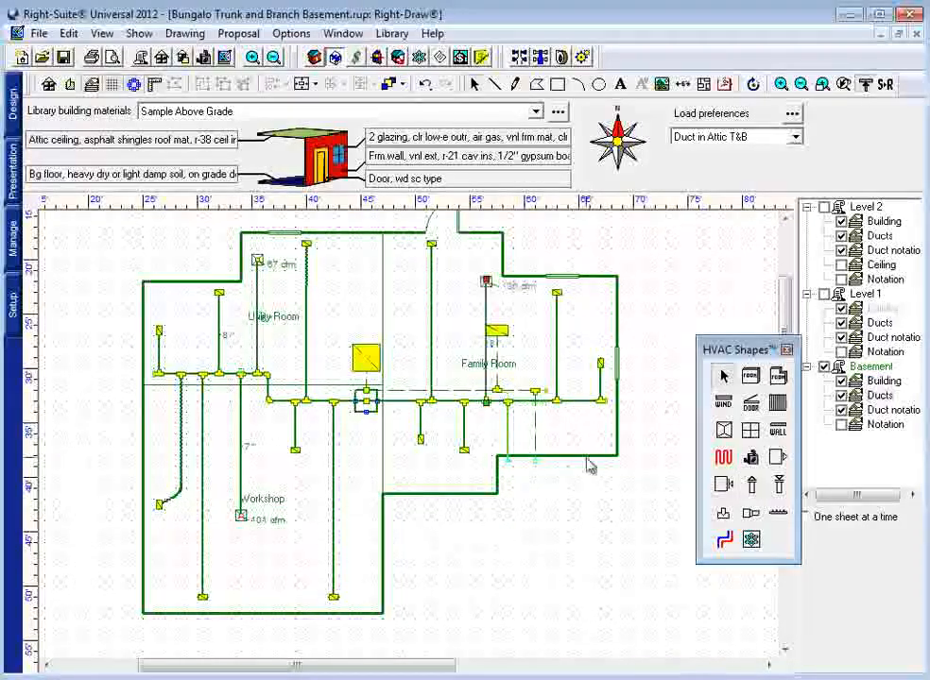
Step: Make the fitting at the south end of the Family Room supply branch a riser from Basement to Level 2 with a 20 ft vertical duct length
{"action": "double_click", "coordinate": [507, 462]}
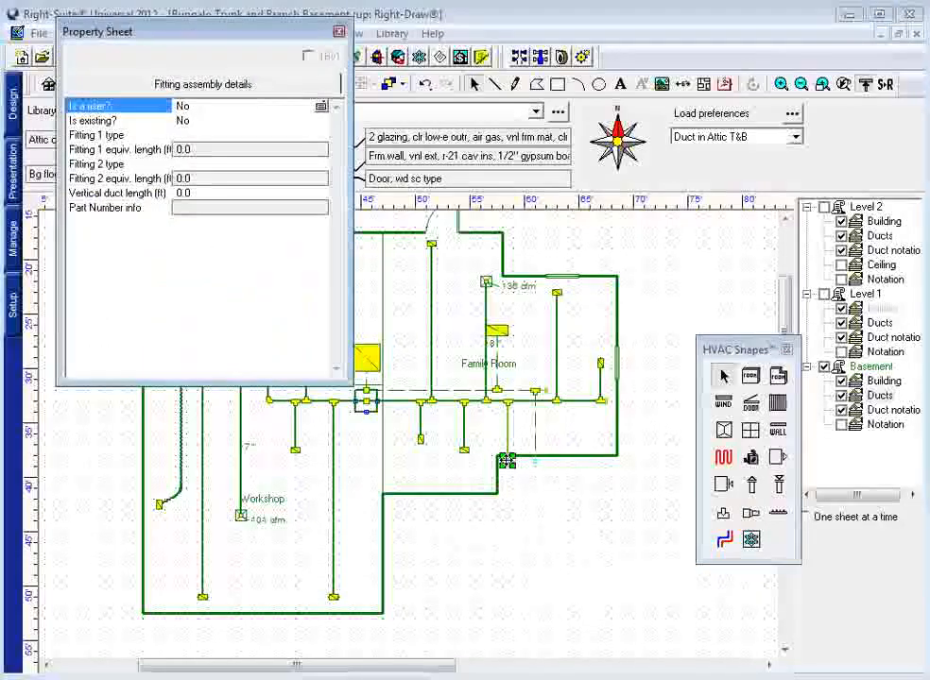
{"action": "left_click", "coordinate": [189, 106]}
{"action": "left_click", "coordinate": [197, 133]}
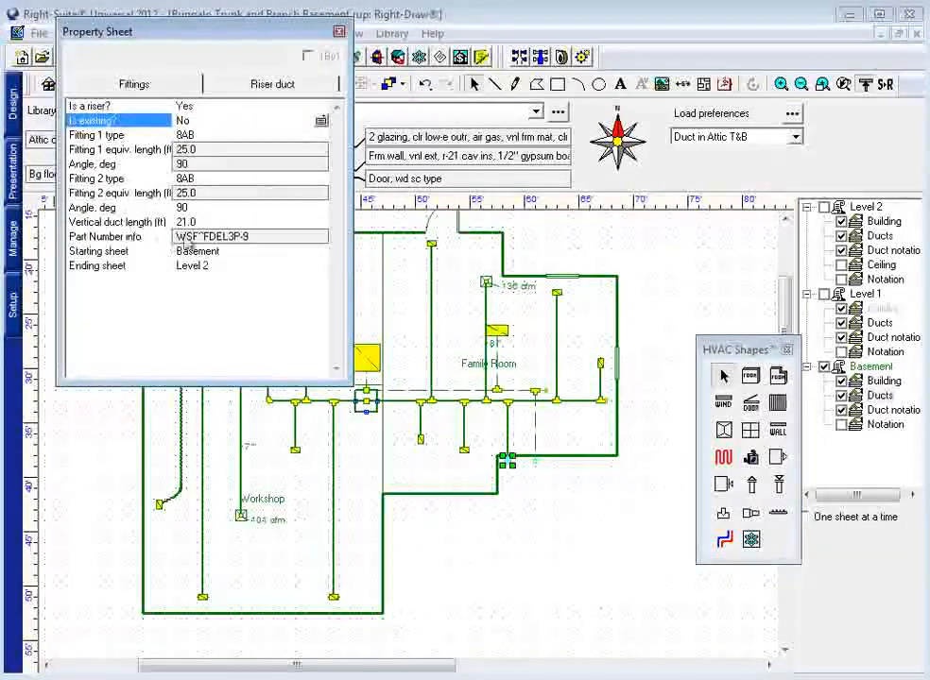
{"action": "left_click", "coordinate": [241, 222]}
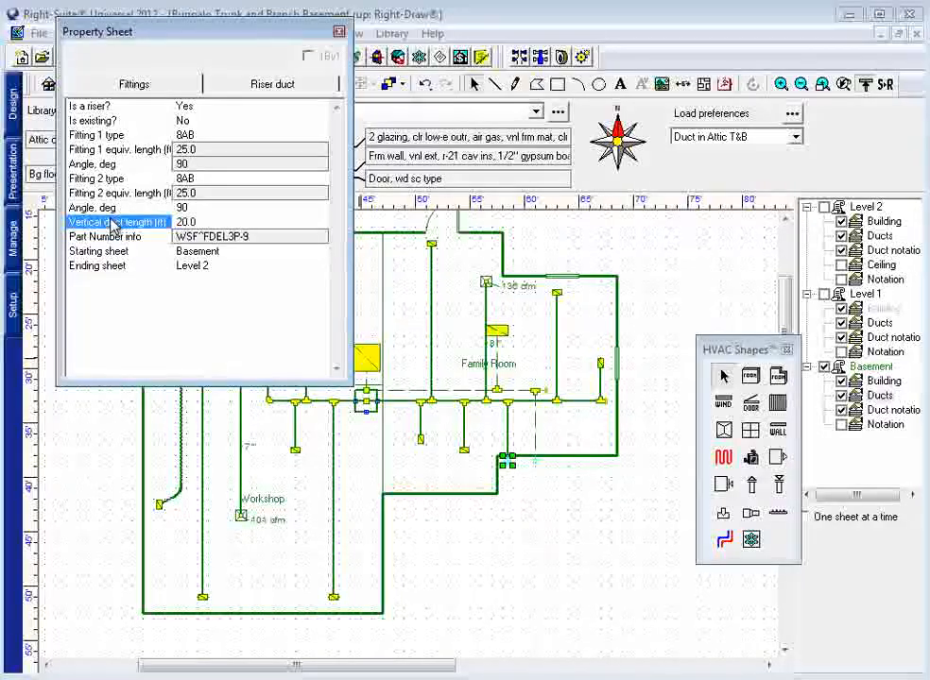
Step: Make the fitting at the south end of the Family Room return branch a riser from Basement to Level 2 with a 20 ft vertical duct length
{"action": "left_click", "coordinate": [535, 416]}
{"action": "left_click", "coordinate": [535, 461]}
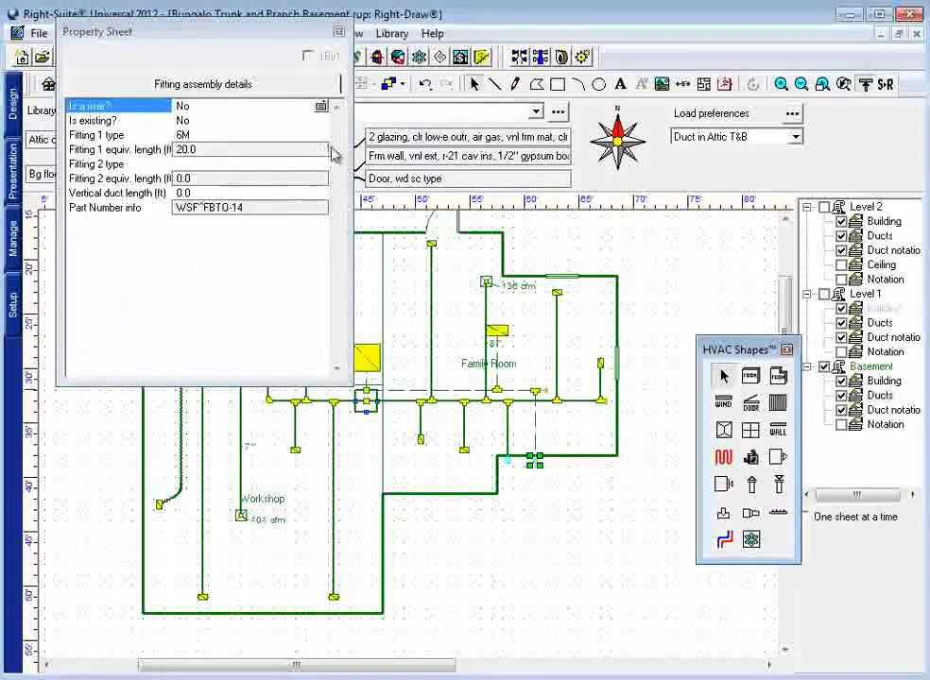
{"action": "left_click", "coordinate": [200, 109]}
{"action": "left_click", "coordinate": [197, 134]}
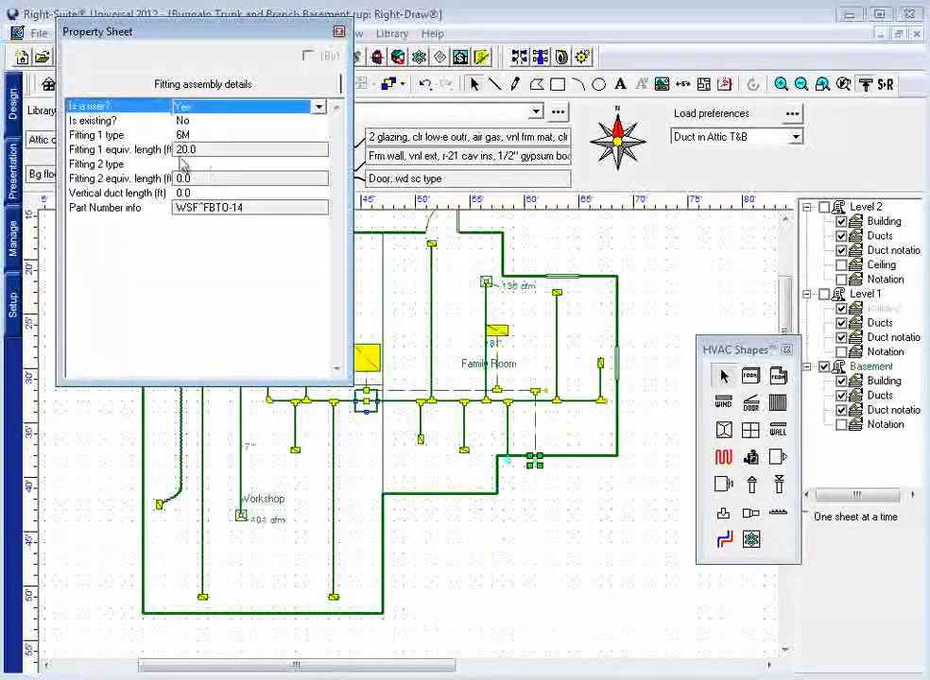
{"action": "left_click", "coordinate": [123, 138]}
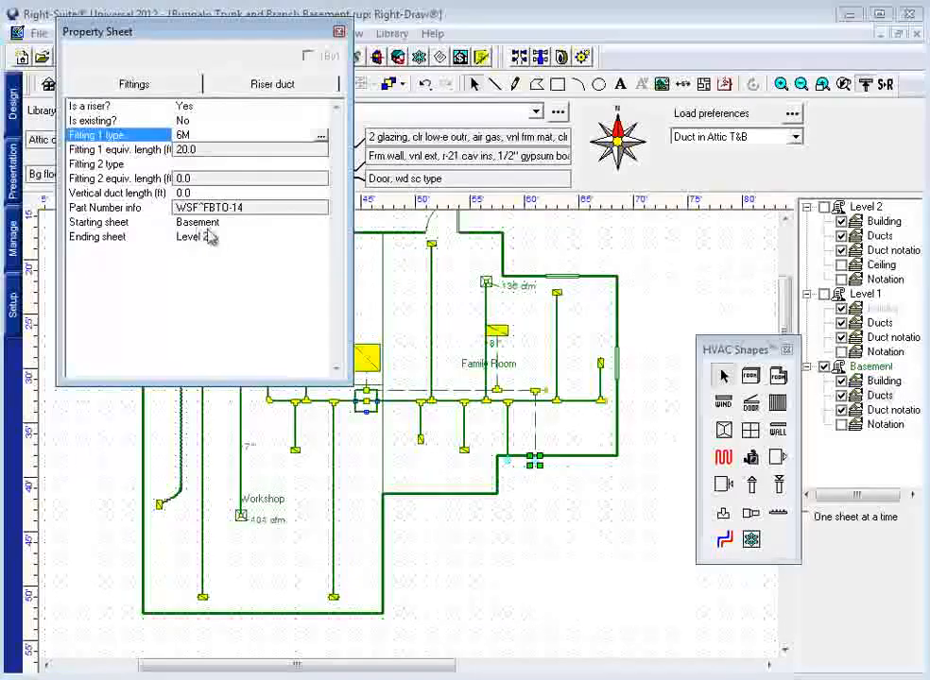
{"action": "left_click", "coordinate": [151, 193]}
{"action": "type", "text": "20"}
{"action": "key", "text": "Return"}
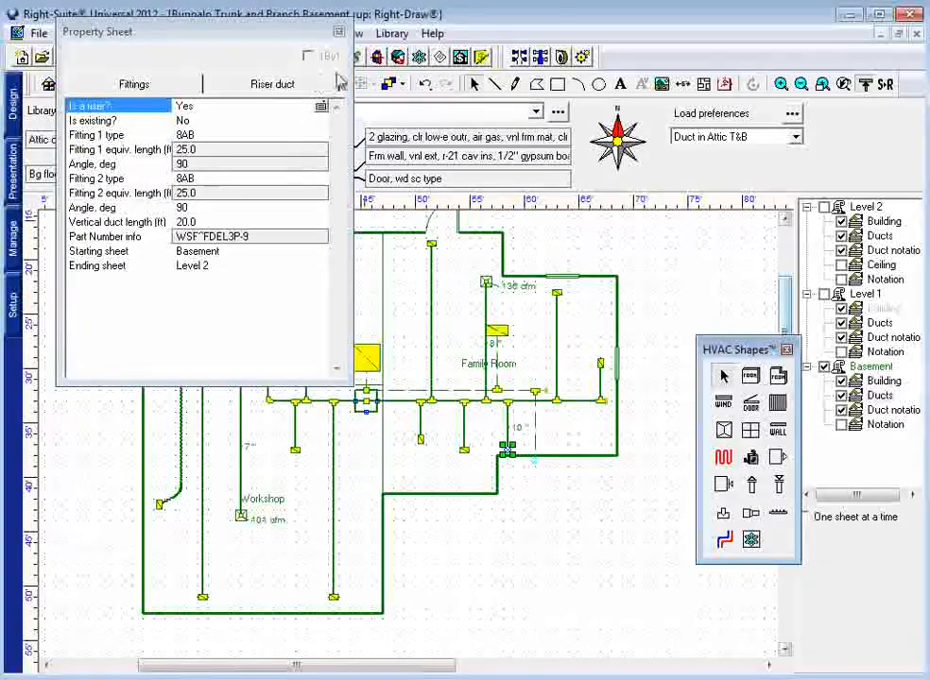
{"action": "left_click", "coordinate": [339, 31]}
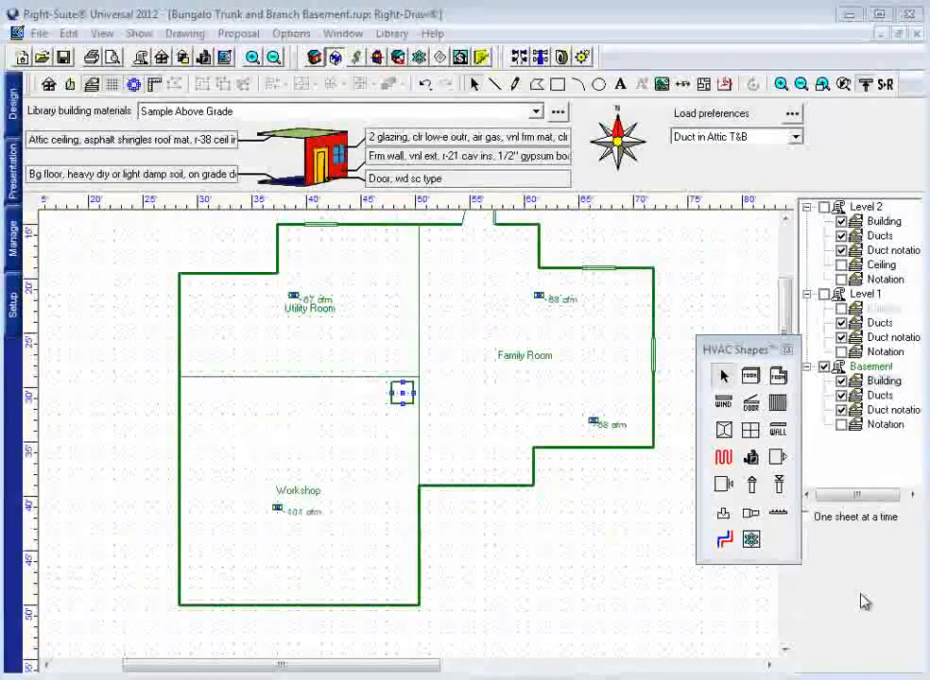
Step: Display Level 1 with its Building layer and the Basement hidden, and examine the return registers in Stairs 2 and the Master BR
{"action": "left_click", "coordinate": [824, 293]}
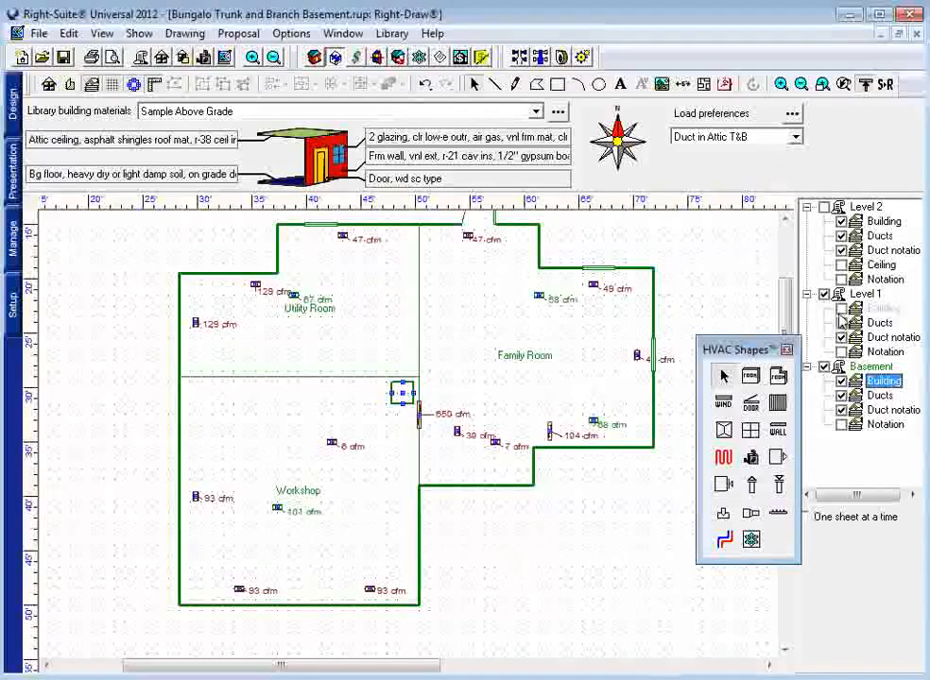
{"action": "left_click", "coordinate": [841, 308]}
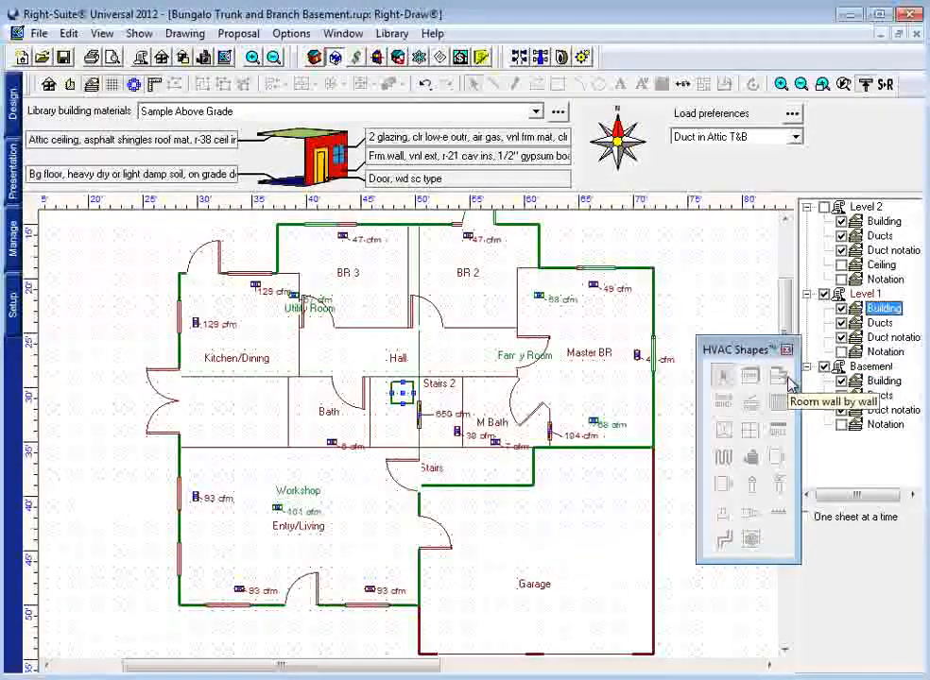
{"action": "left_click", "coordinate": [826, 368]}
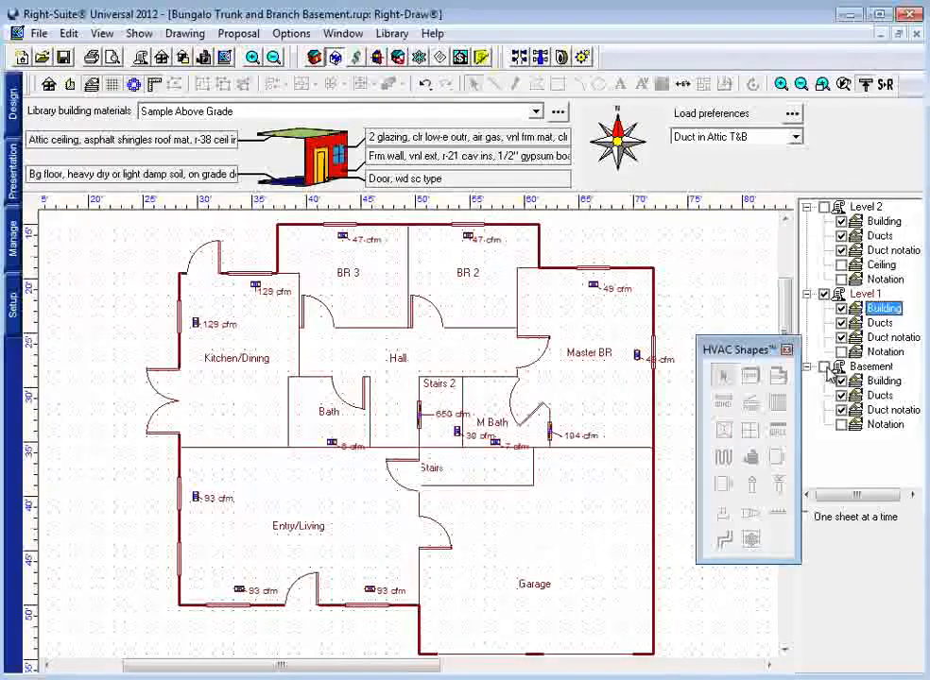
{"action": "left_click", "coordinate": [421, 420]}
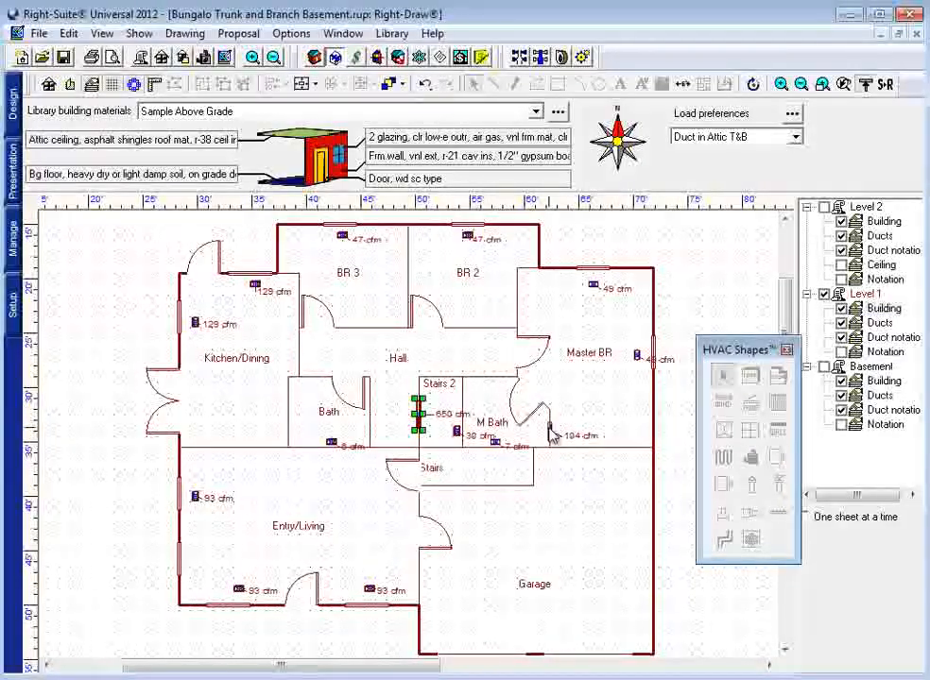
{"action": "left_click", "coordinate": [549, 430]}
{"action": "left_click", "coordinate": [425, 414]}
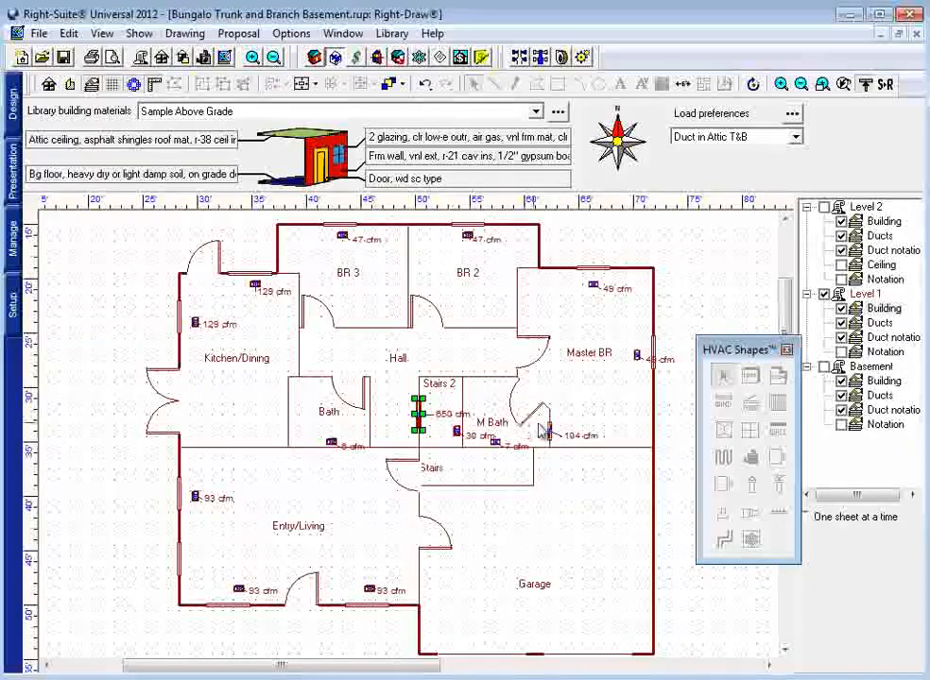
{"action": "left_click", "coordinate": [550, 431]}
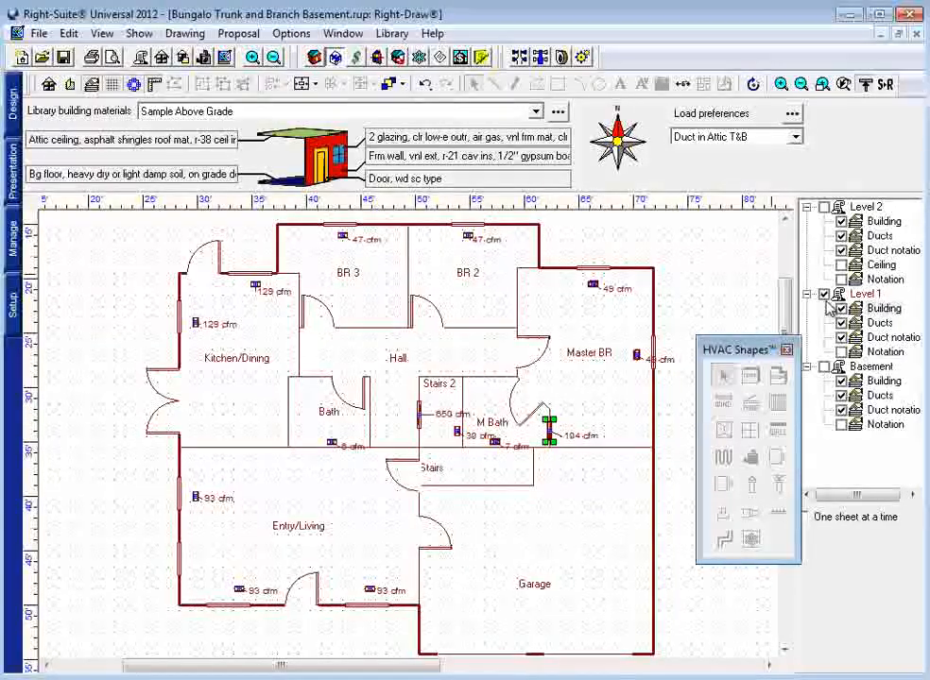
Step: Add a return grille to the basement Family Room and move it about 3 ft south, with Level 1 shown but its Building layer hidden
{"action": "left_click", "coordinate": [825, 367]}
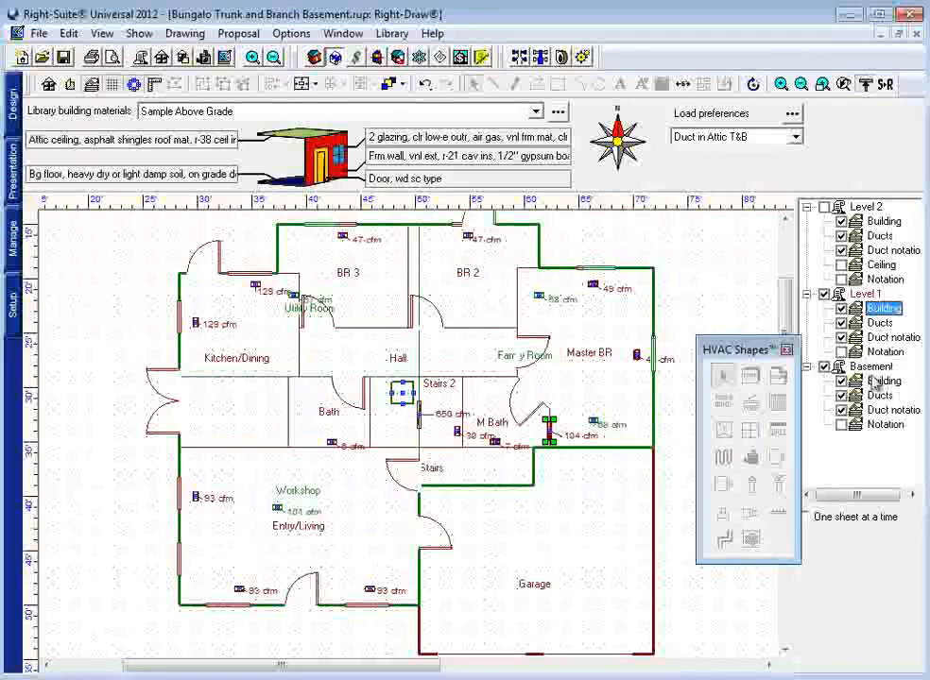
{"action": "left_click", "coordinate": [825, 295]}
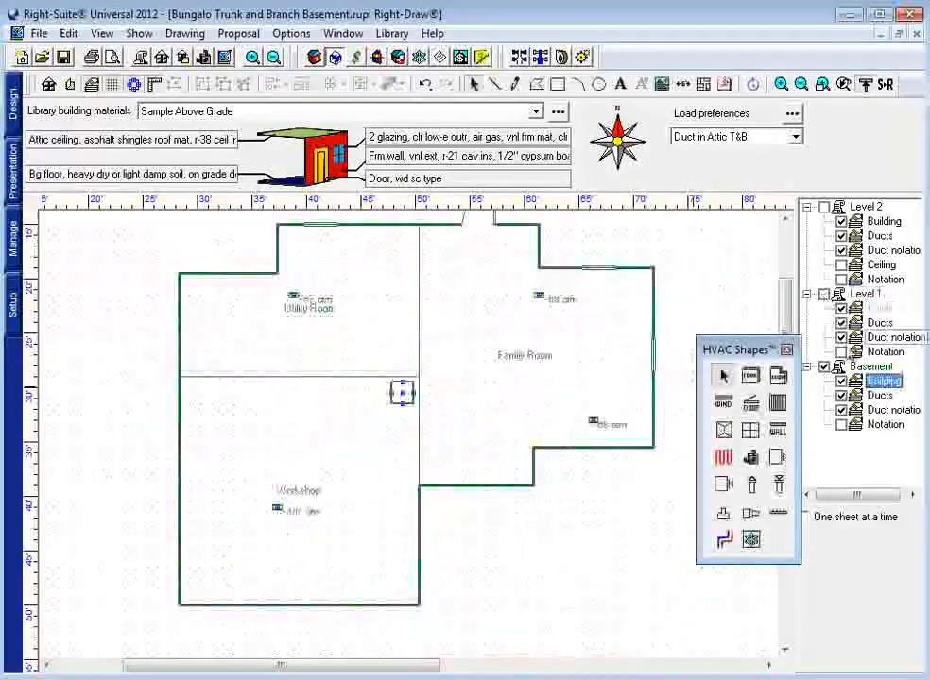
{"action": "left_click", "coordinate": [825, 295]}
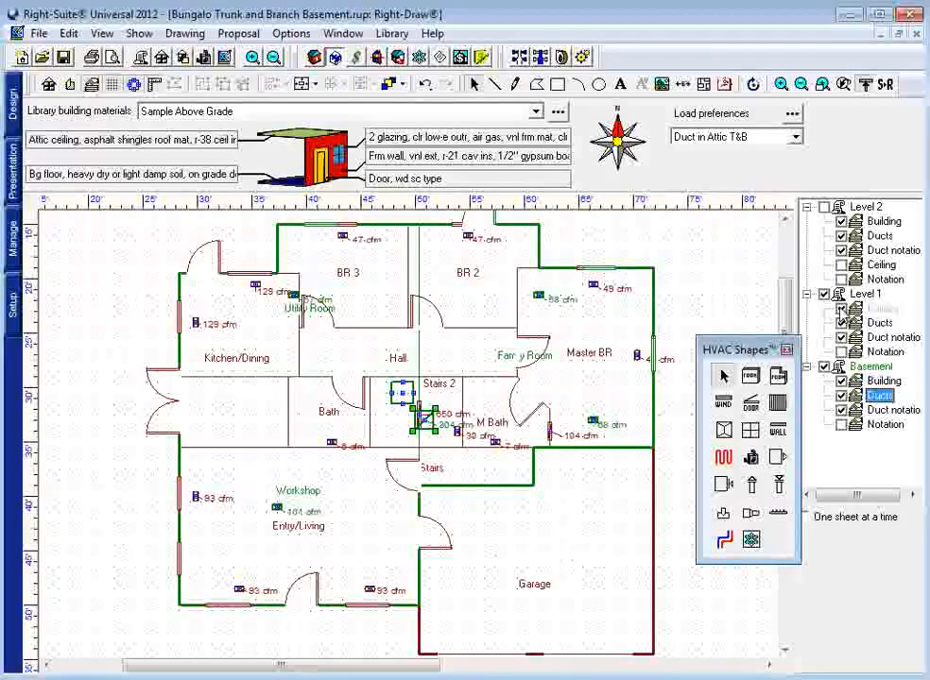
{"action": "left_click", "coordinate": [841, 308]}
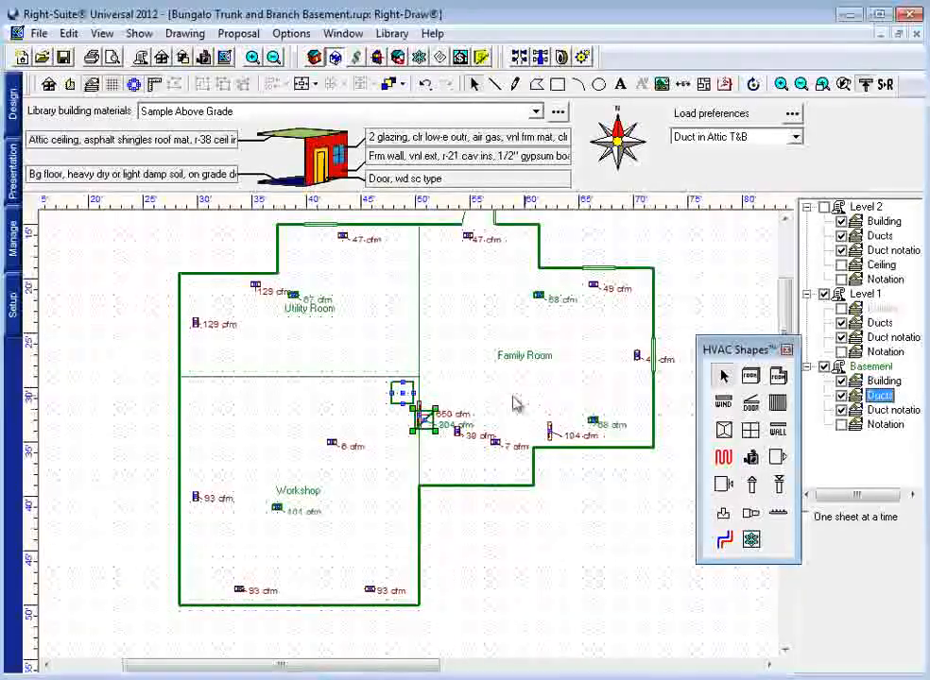
{"action": "left_click", "coordinate": [427, 463]}
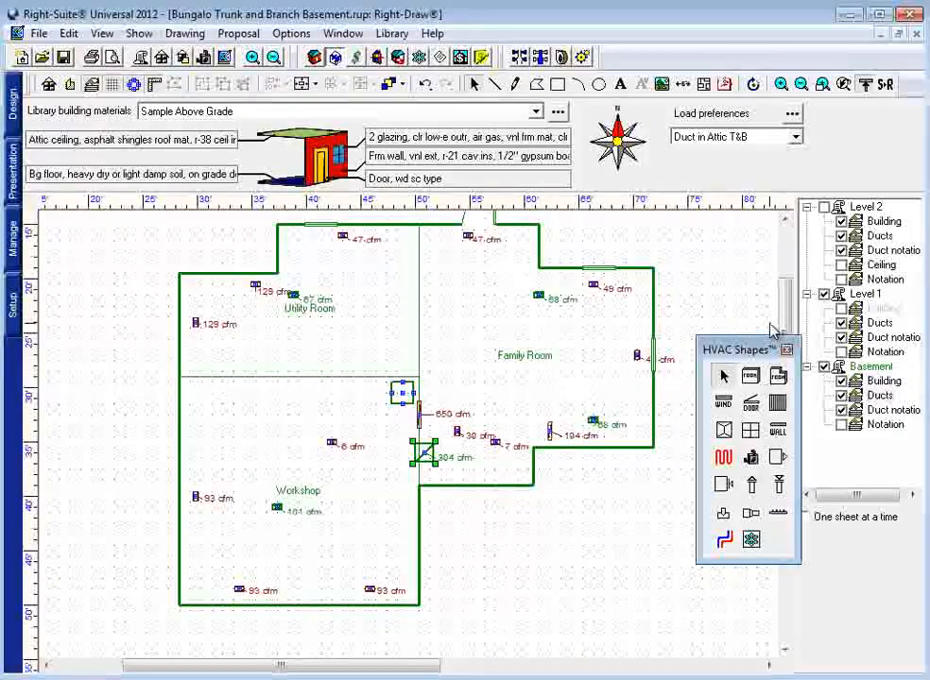
Step: Lock Level 1's Ducts and Duct notation layers, keeping its Building layer hidden
{"action": "right_click", "coordinate": [878, 324]}
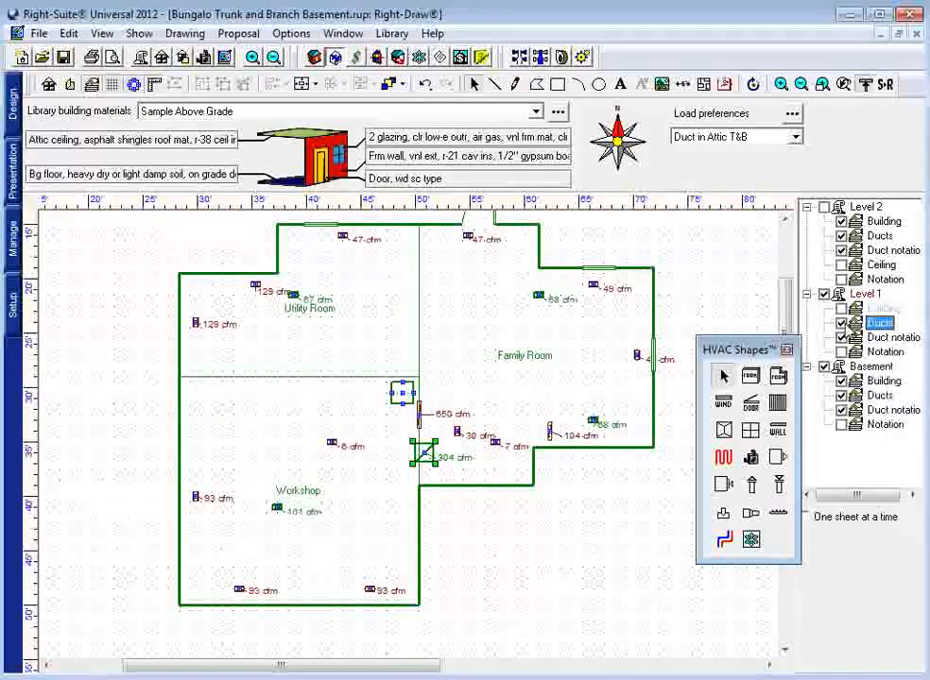
{"action": "right_click", "coordinate": [877, 416]}
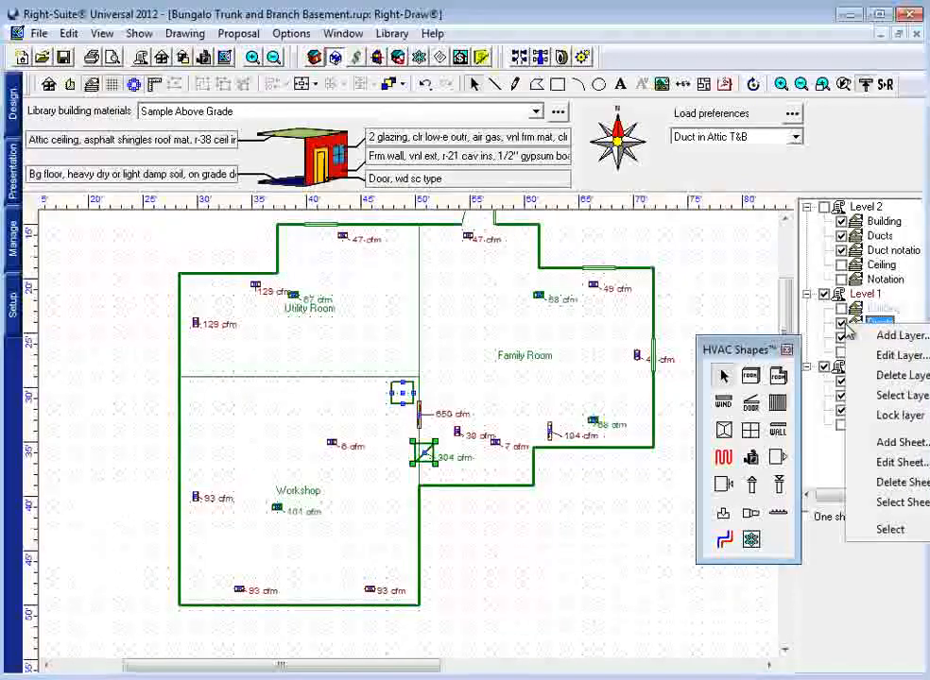
{"action": "left_click", "coordinate": [878, 417]}
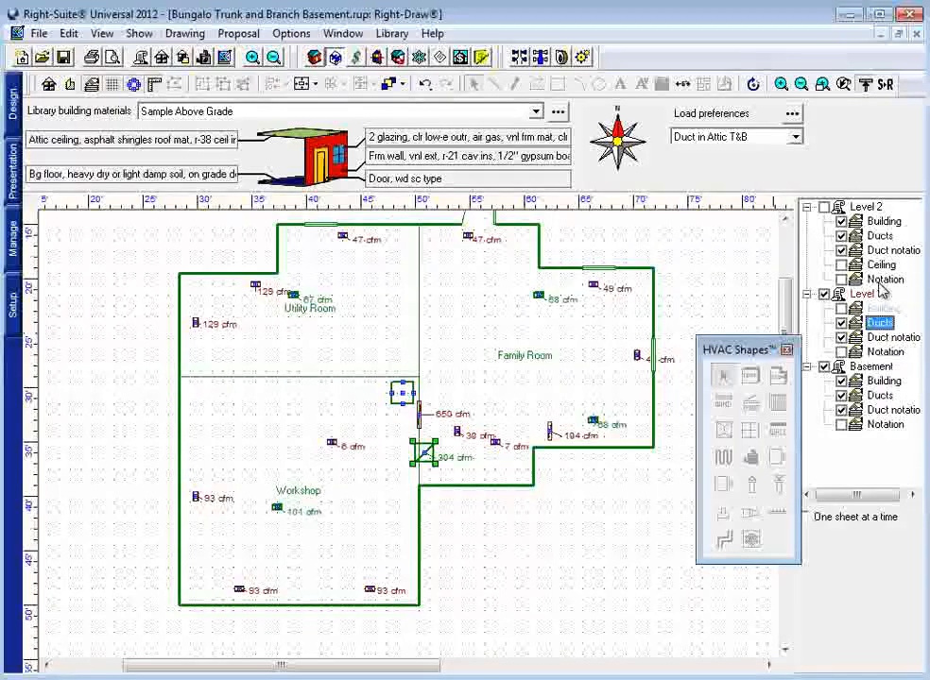
{"action": "left_click", "coordinate": [865, 336]}
{"action": "right_click", "coordinate": [864, 338]}
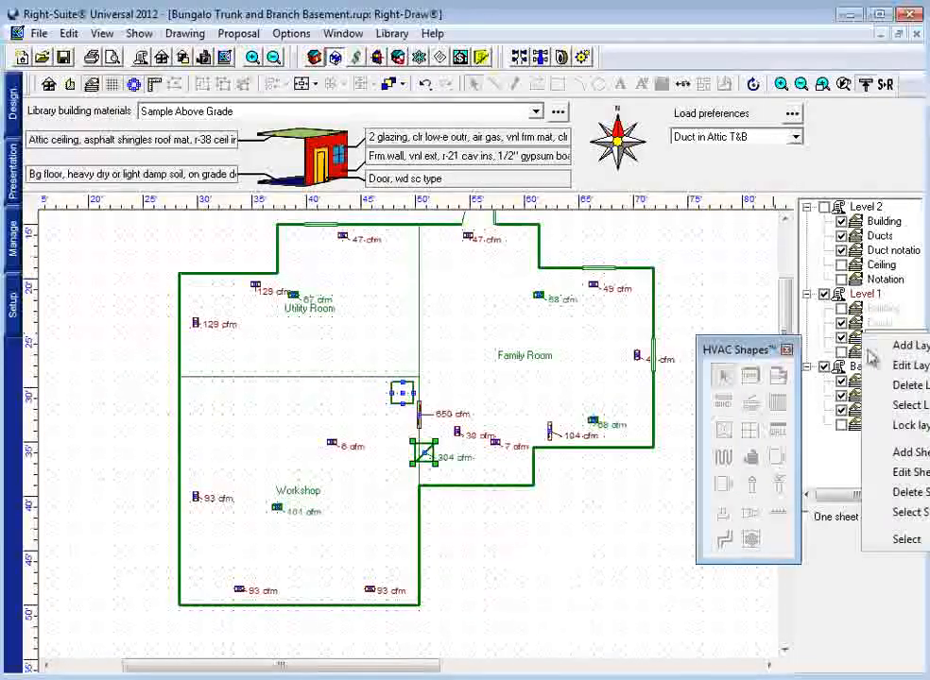
{"action": "left_click", "coordinate": [896, 427]}
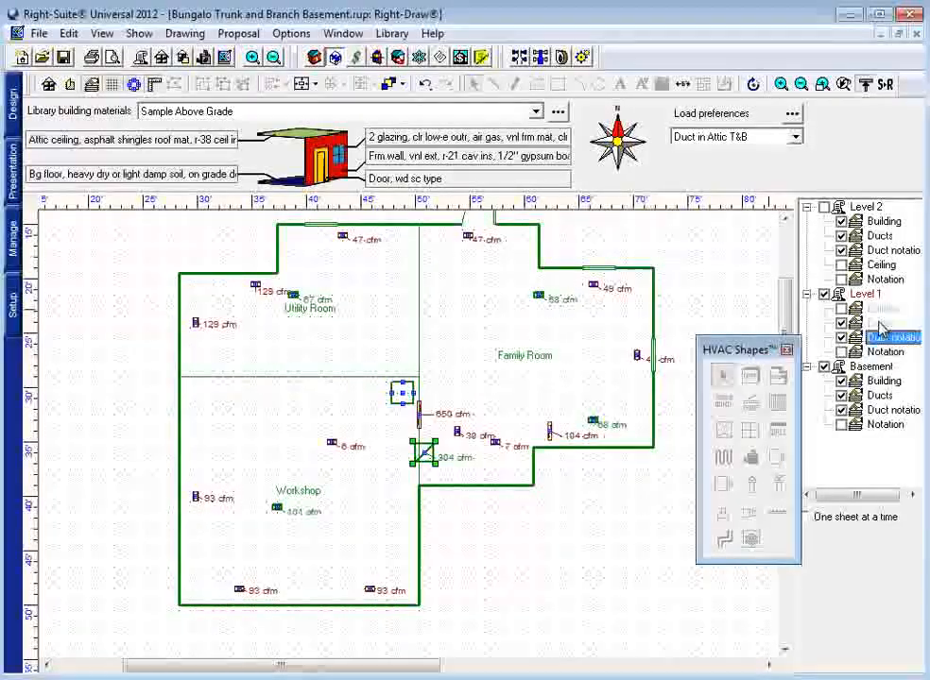
{"action": "left_click", "coordinate": [841, 322]}
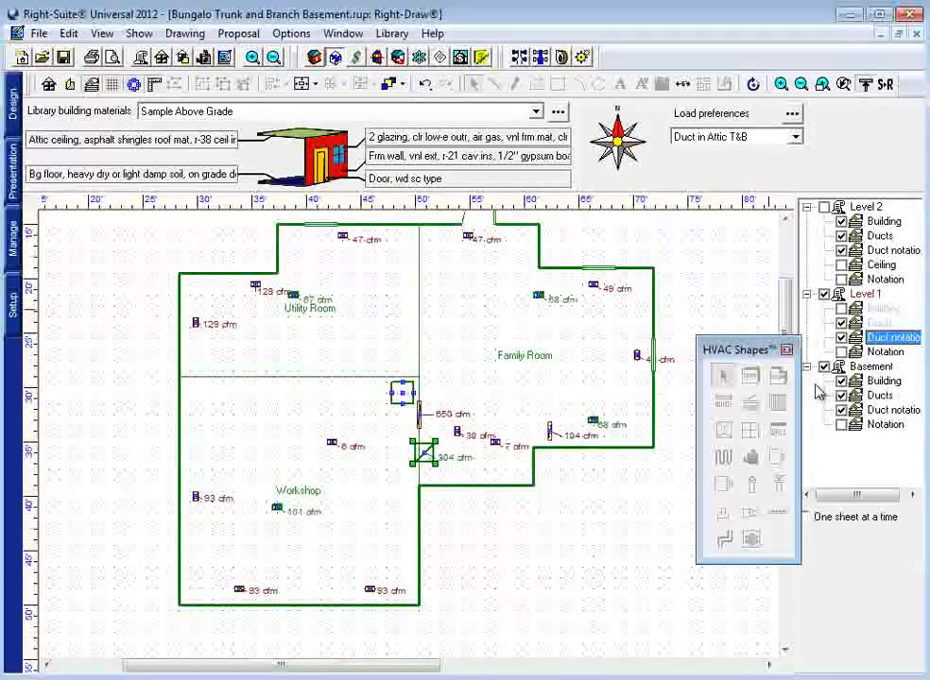
{"action": "left_click", "coordinate": [880, 309]}
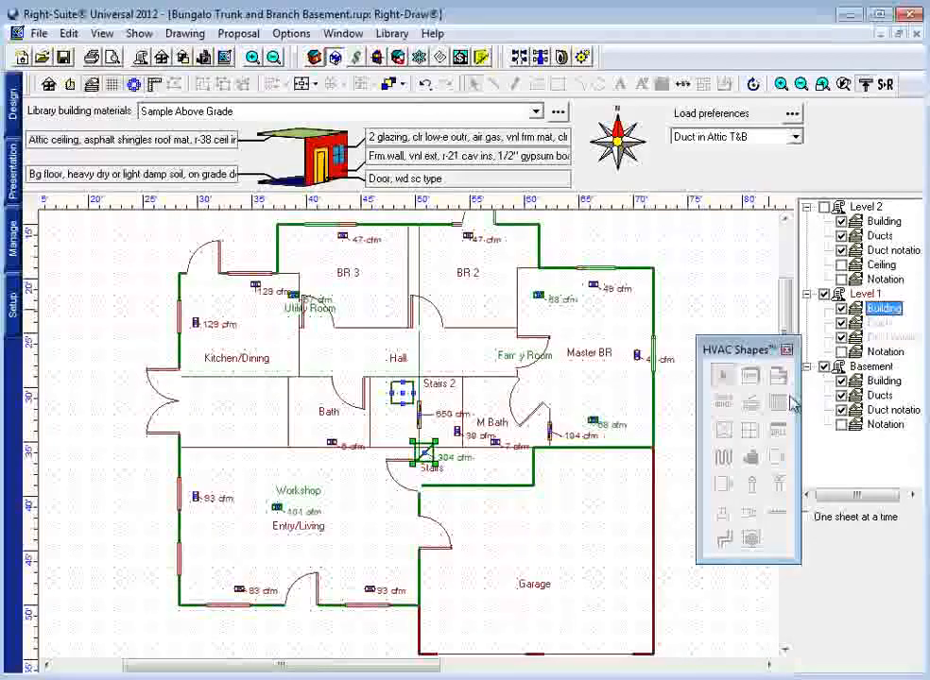
{"action": "left_click", "coordinate": [888, 337]}
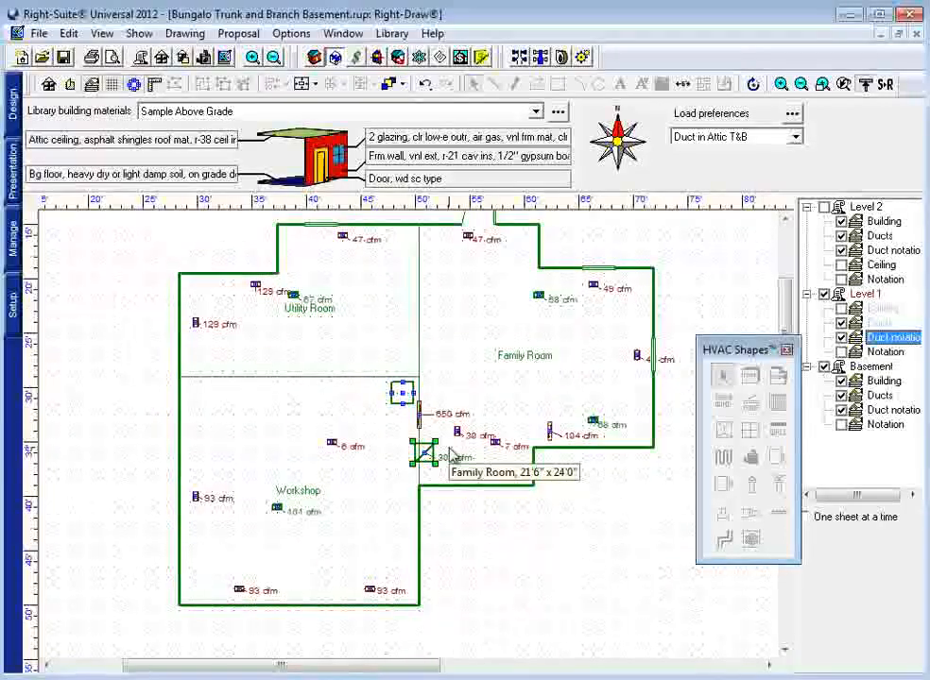
Step: Shift the Utility Room and Workshop supply registers and the Family Room return grille slightly east and the equipment about 1 ft west
{"action": "left_click", "coordinate": [294, 295]}
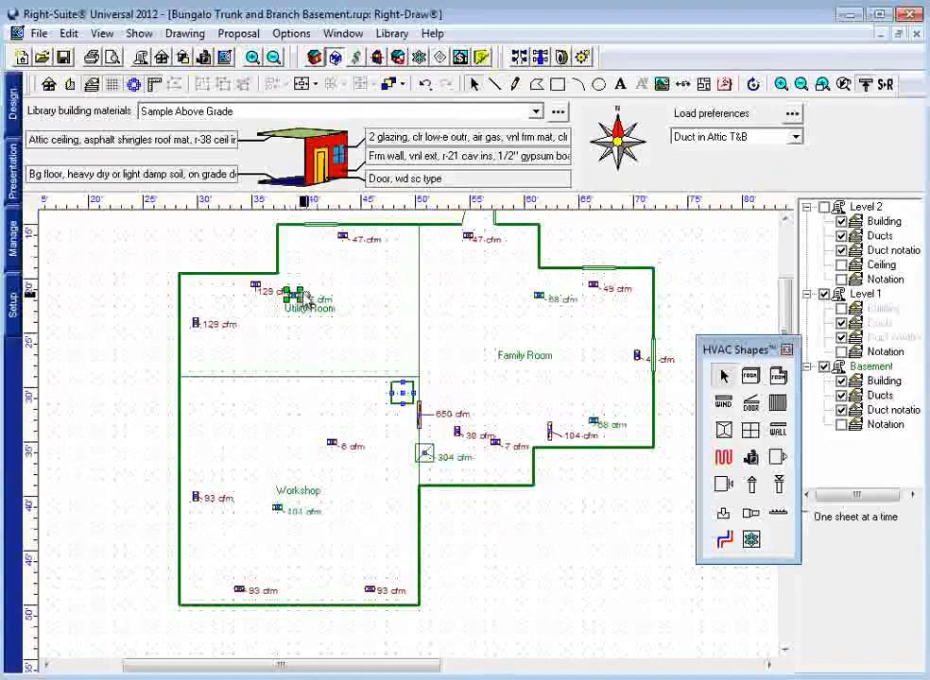
{"action": "left_click", "coordinate": [279, 510]}
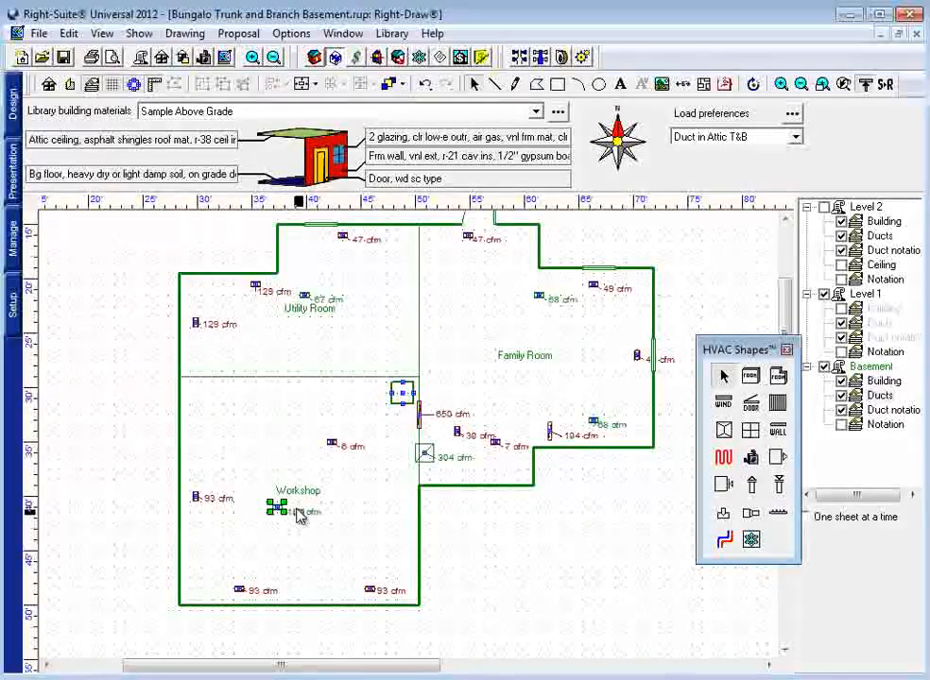
{"action": "left_click_drag", "start_coordinate": [300, 515], "coordinate": [288, 514]}
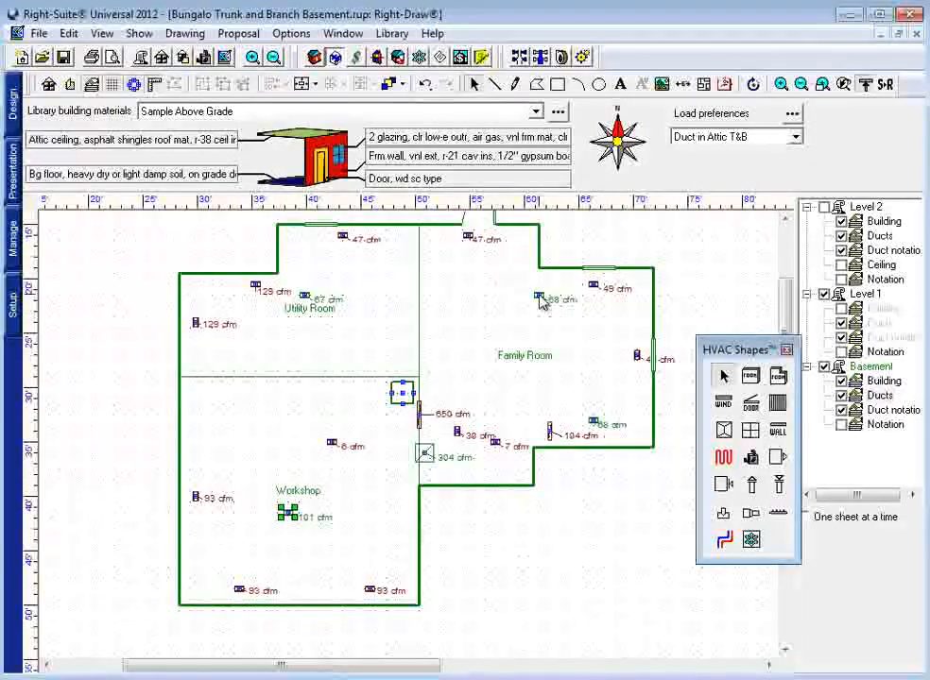
{"action": "mouse_move", "coordinate": [424, 453]}
{"action": "left_mouse_down"}
{"action": "mouse_move", "coordinate": [382, 454]}
{"action": "mouse_move", "coordinate": [407, 455]}
{"action": "left_mouse_up"}
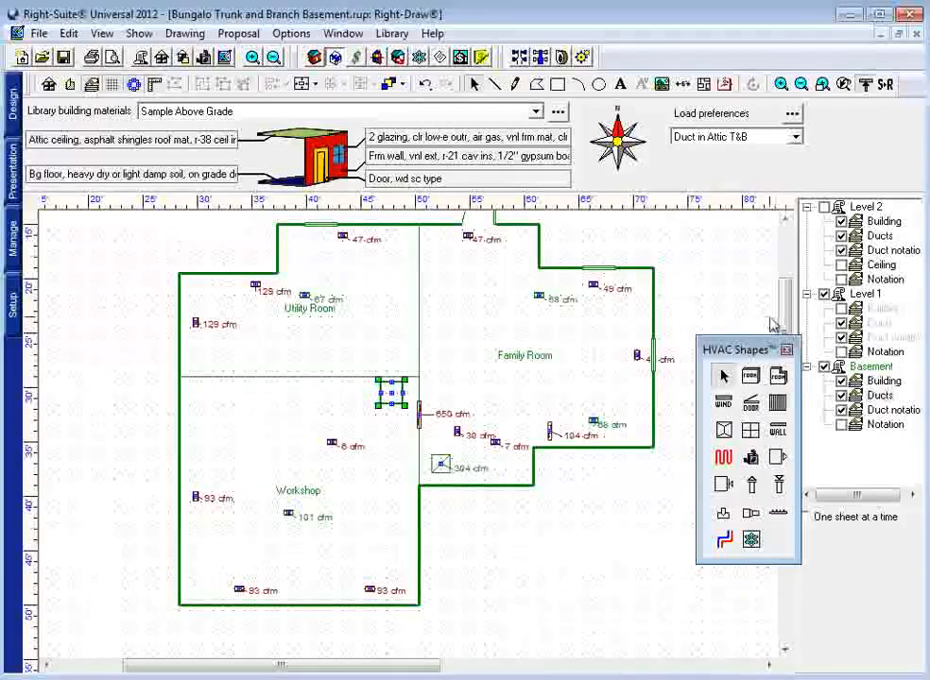
Step: On the Basement's Ducts layer, draw the eastern supply trunk with a branch to the easternmost register, and move the southern Family Room register about 2 ft west
{"action": "left_click", "coordinate": [882, 395]}
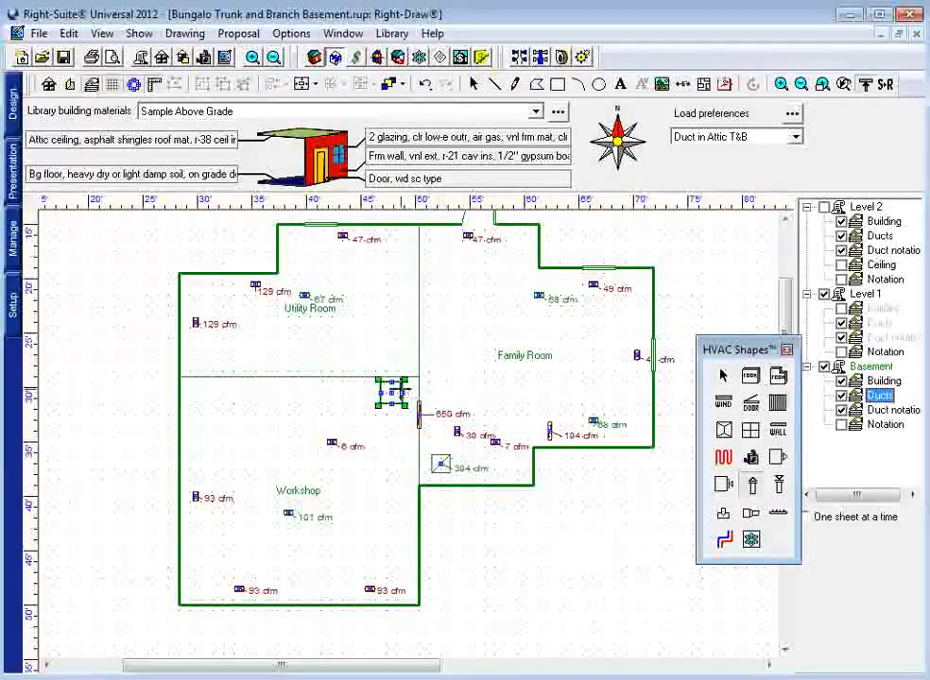
{"action": "left_click_drag", "start_coordinate": [392, 391], "coordinate": [639, 394]}
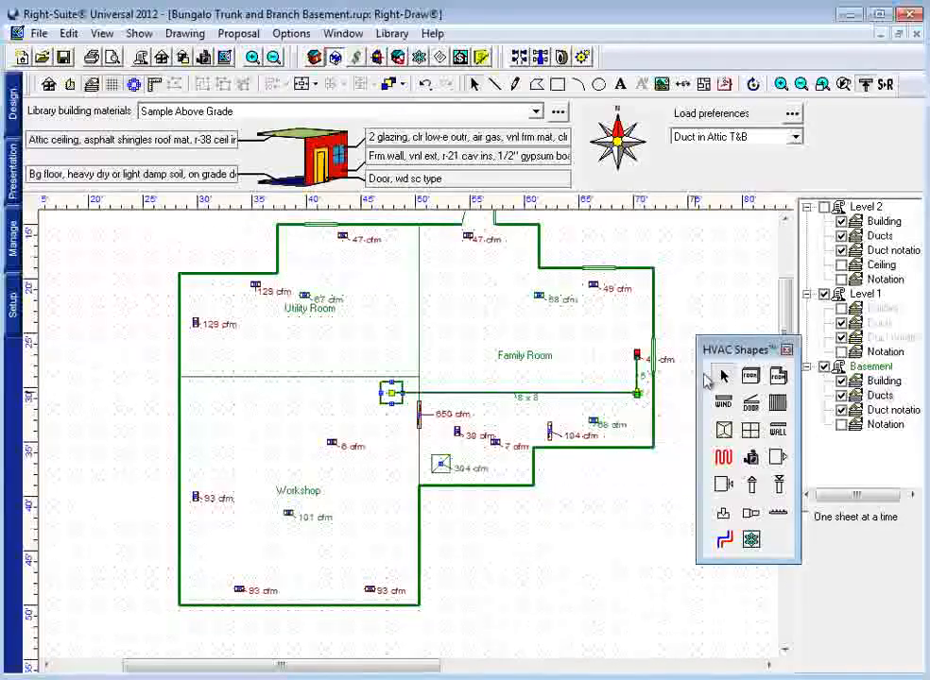
{"action": "left_click", "coordinate": [595, 423]}
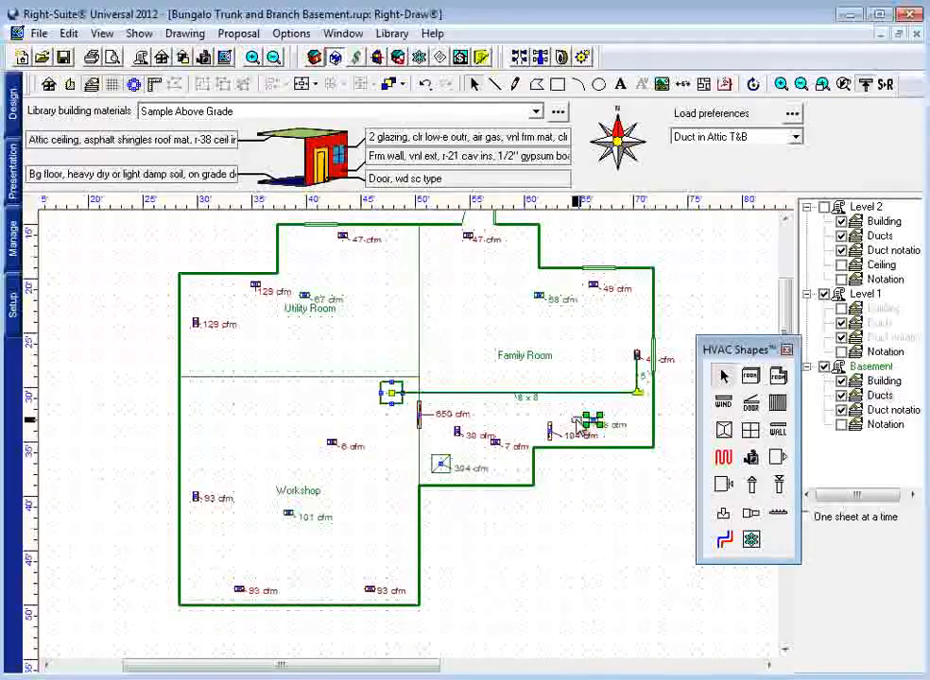
{"action": "left_click_drag", "start_coordinate": [571, 421], "coordinate": [570, 420]}
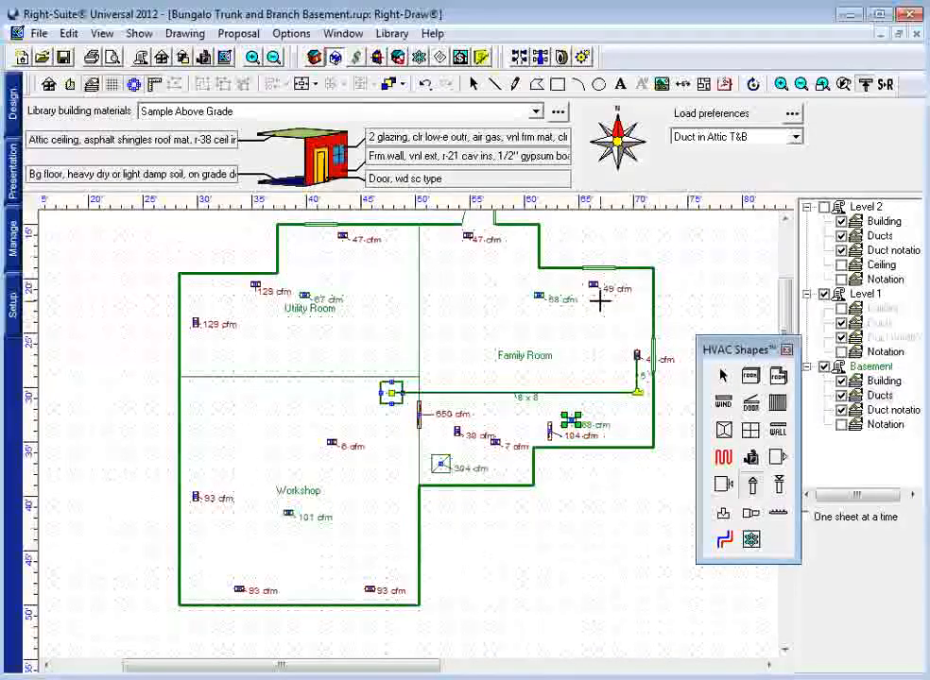
Step: Unlock Level 1's Ducts layer and draw a branch duct on it from the northeastern Master BR register south to the trunk
{"action": "left_click", "coordinate": [879, 323]}
{"action": "right_click", "coordinate": [878, 323]}
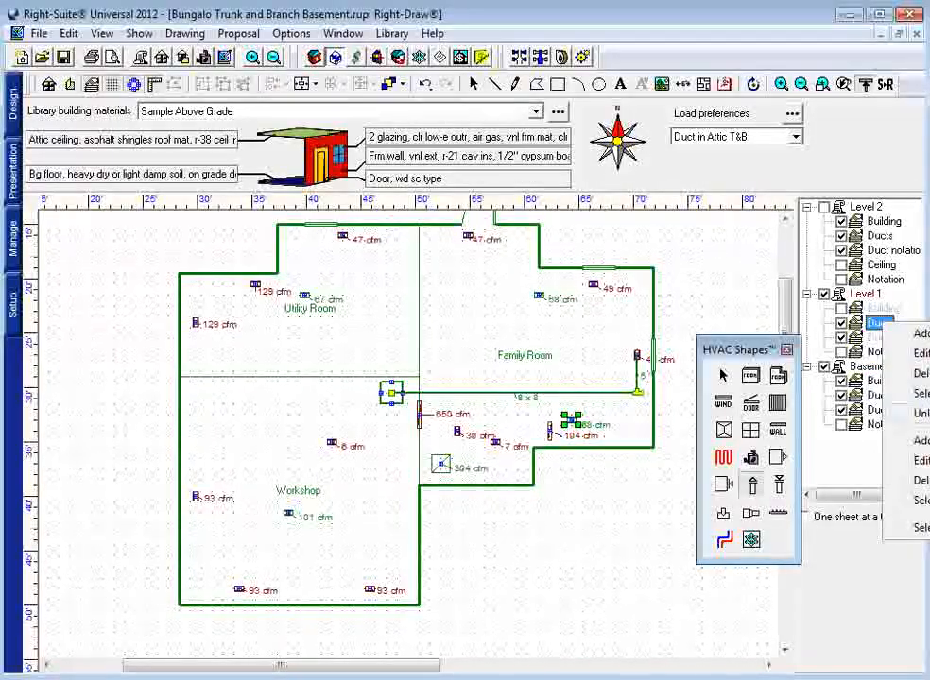
{"action": "left_click", "coordinate": [902, 413]}
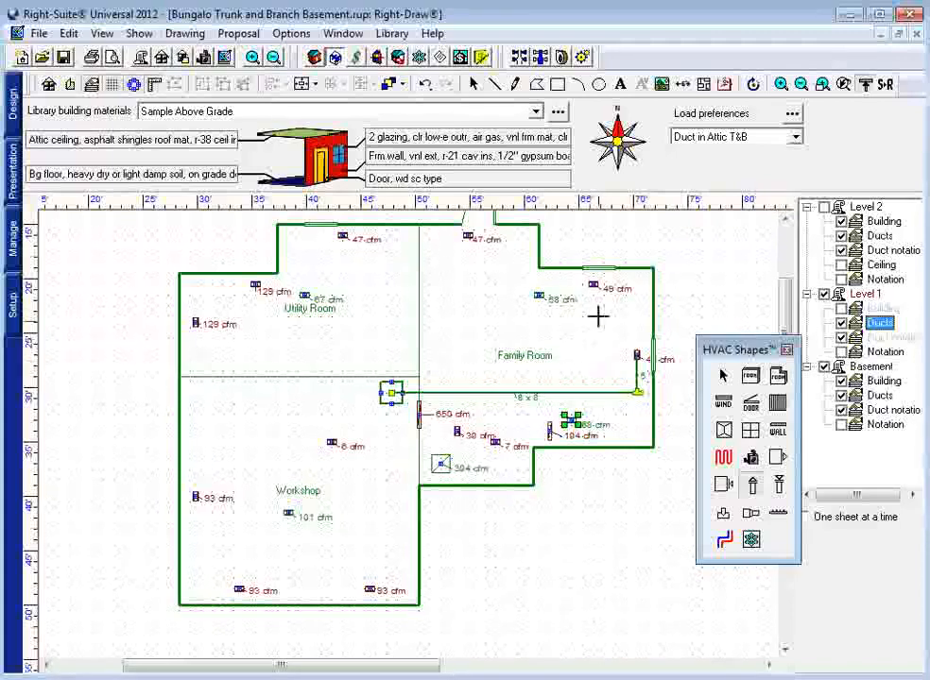
{"action": "left_click_drag", "start_coordinate": [592, 284], "coordinate": [593, 393]}
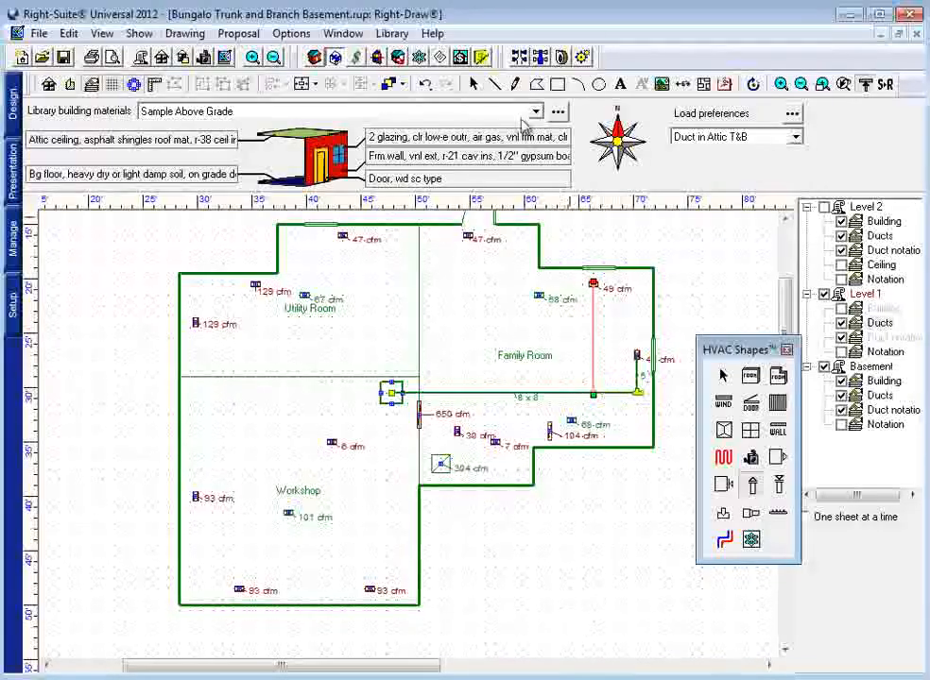
Step: Lock Level 1's Ducts layer and draw branch ducts on the Basement's Ducts layer from the remaining eastern registers to the eastern supply trunk
{"action": "right_click", "coordinate": [878, 322]}
{"action": "left_click", "coordinate": [868, 410]}
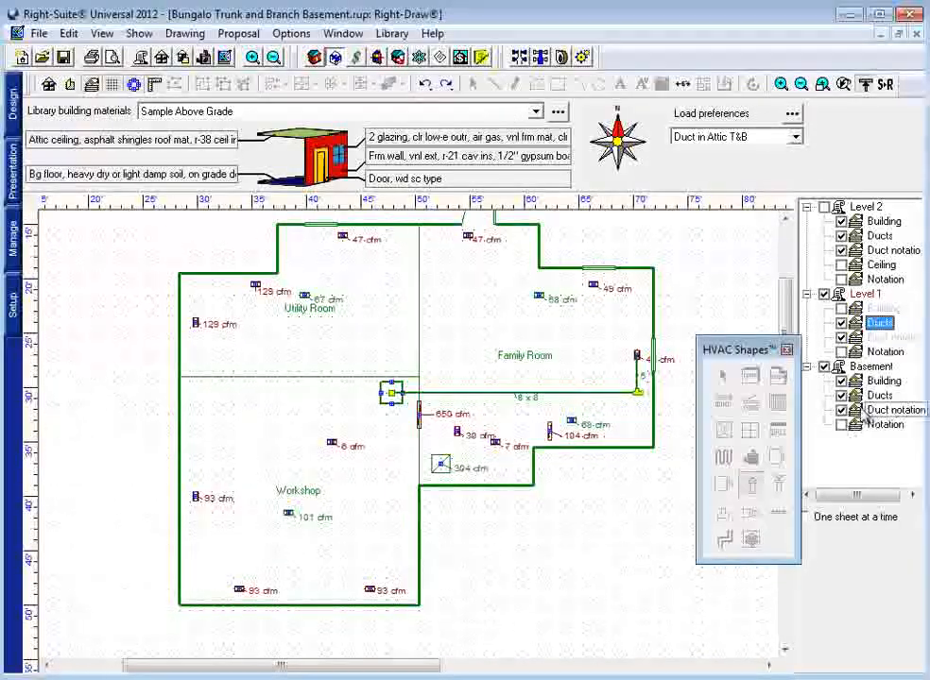
{"action": "left_click", "coordinate": [879, 397]}
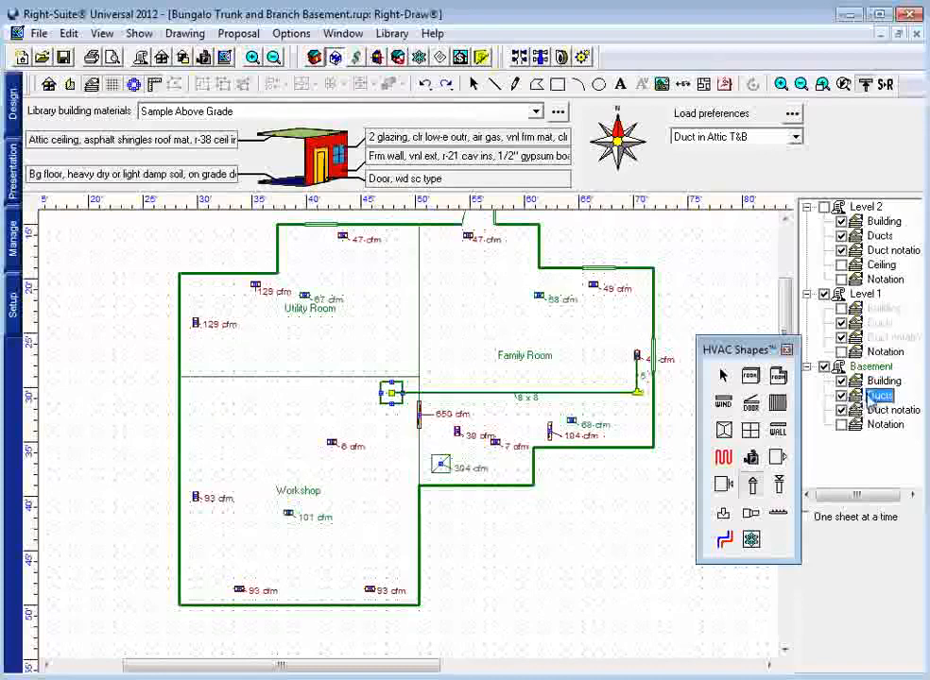
{"action": "mouse_move", "coordinate": [593, 284]}
{"action": "left_mouse_down"}
{"action": "mouse_move", "coordinate": [595, 398]}
{"action": "mouse_move", "coordinate": [571, 403]}
{"action": "mouse_move", "coordinate": [571, 392]}
{"action": "left_mouse_up"}
{"action": "left_click_drag", "start_coordinate": [535, 299], "coordinate": [536, 391]}
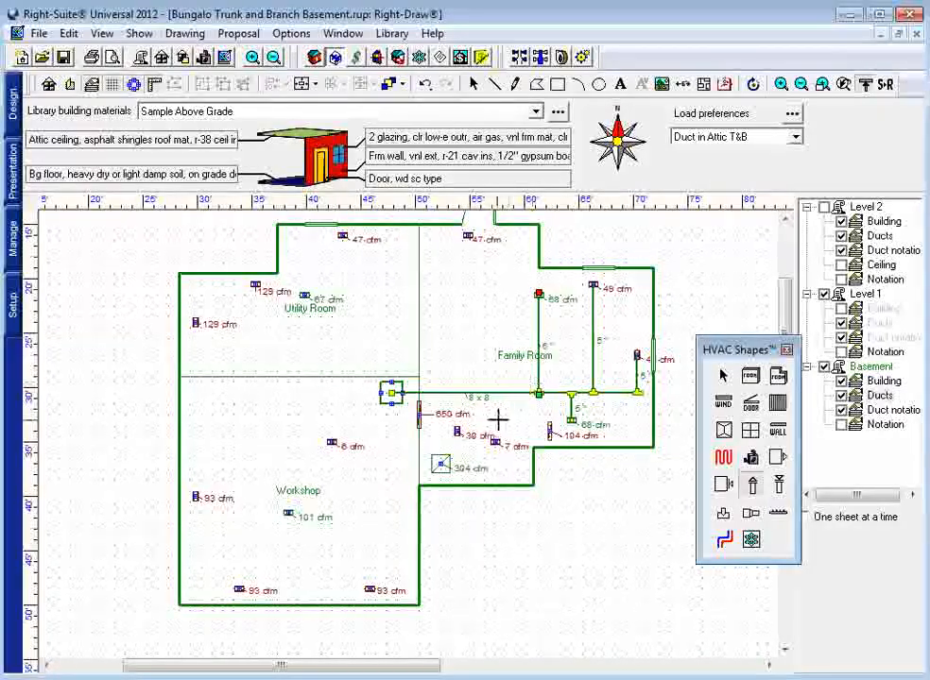
{"action": "left_click_drag", "start_coordinate": [492, 439], "coordinate": [500, 401]}
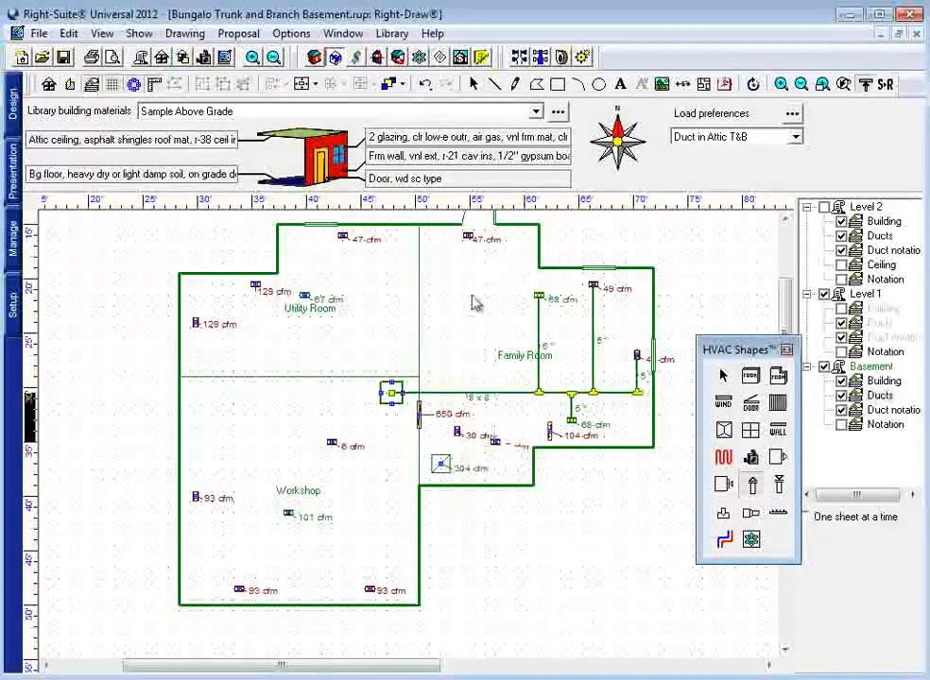
{"action": "left_click_drag", "start_coordinate": [467, 235], "coordinate": [467, 393]}
Step: Draw a supply trunk west from the equipment to near the west wall and connect the Utility Room and Workshop registers with branch ducts
{"action": "left_click_drag", "start_coordinate": [391, 401], "coordinate": [242, 412]}
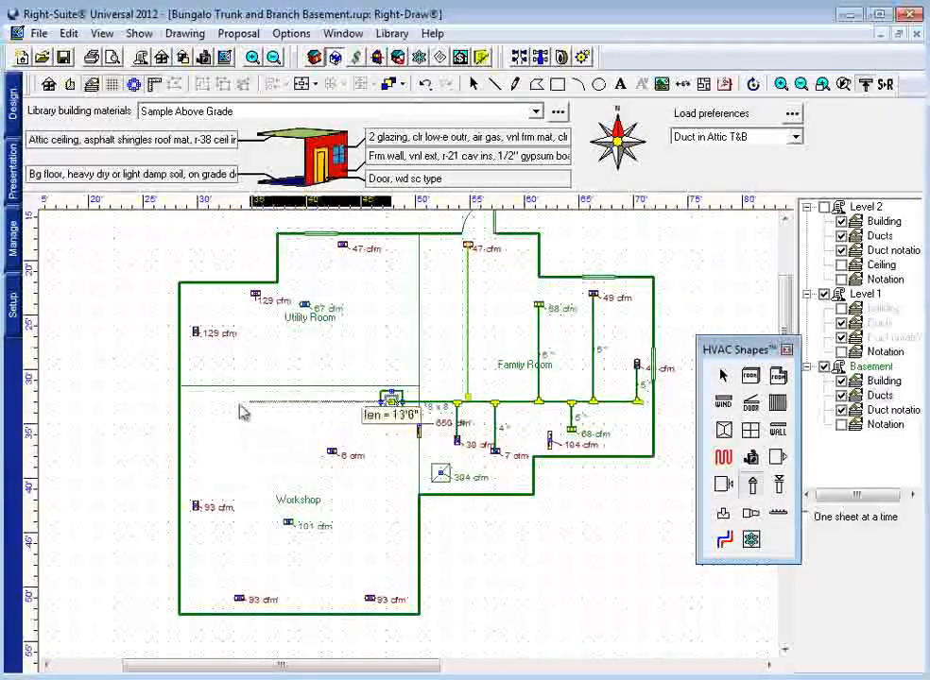
{"action": "left_click_drag", "start_coordinate": [195, 506], "coordinate": [195, 403]}
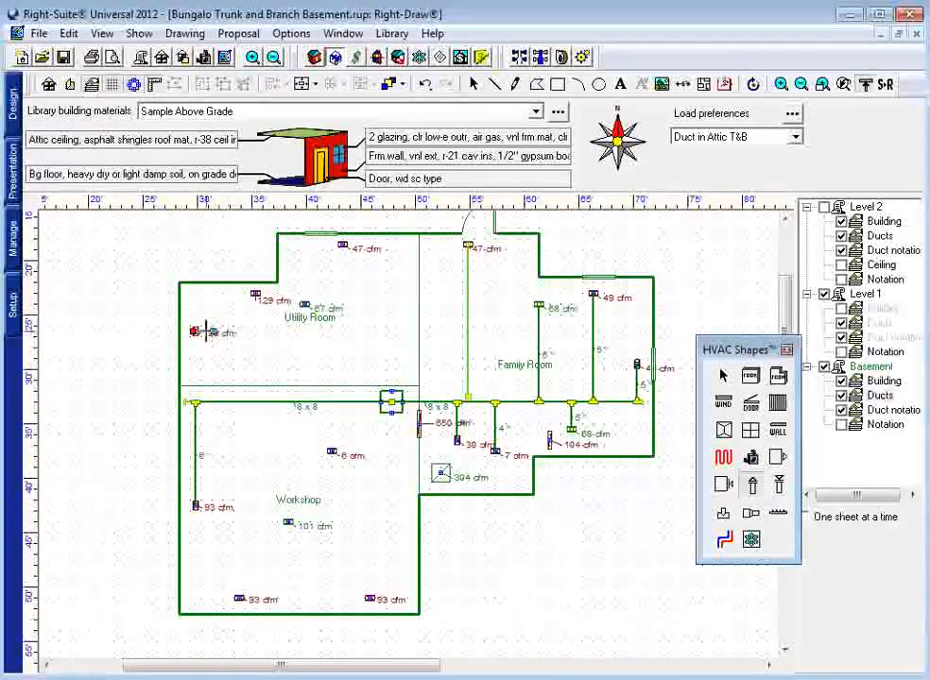
{"action": "left_click_drag", "start_coordinate": [213, 332], "coordinate": [215, 406]}
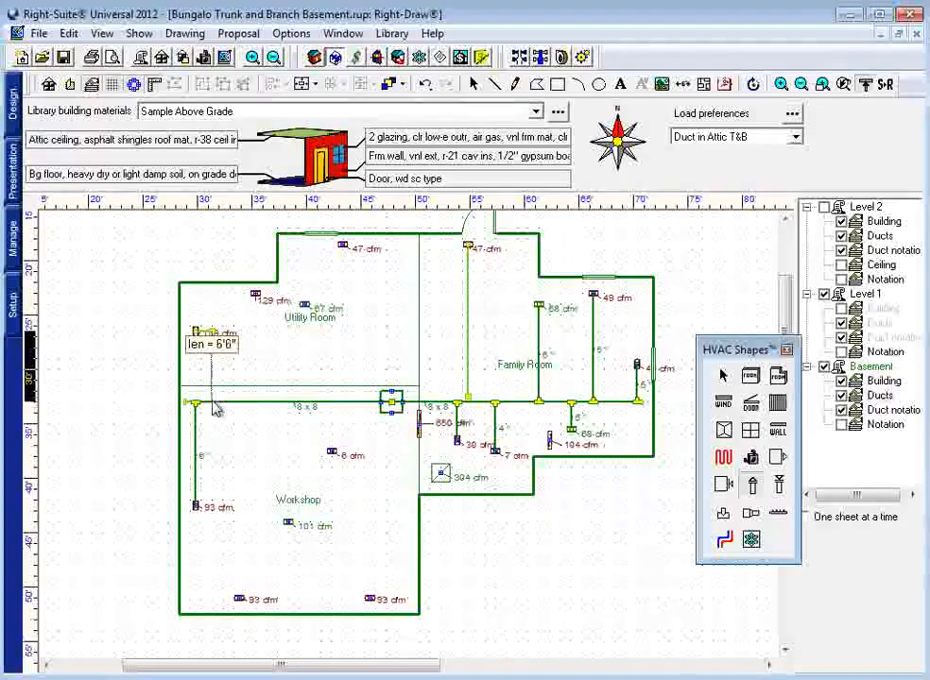
{"action": "left_click_drag", "start_coordinate": [238, 599], "coordinate": [239, 407]}
{"action": "left_click_drag", "start_coordinate": [254, 293], "coordinate": [254, 406]}
{"action": "left_click_drag", "start_coordinate": [288, 522], "coordinate": [289, 406]}
{"action": "left_click_drag", "start_coordinate": [331, 450], "coordinate": [333, 405]}
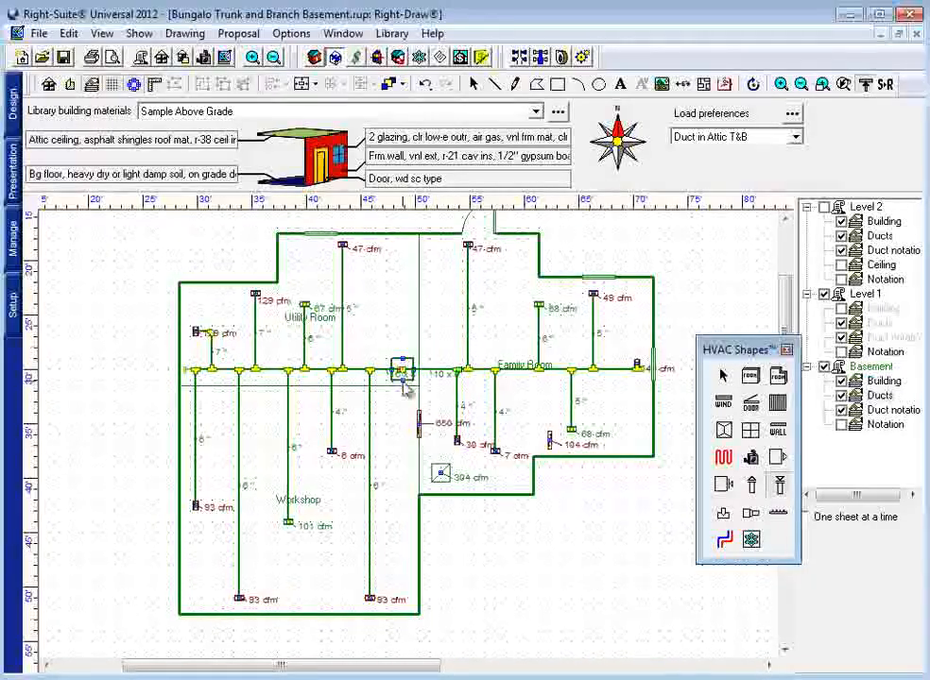
Step: Draw a return trunk about 14 ft east from the equipment and connect the three return grilles with branch ducts
{"action": "left_click", "coordinate": [405, 389]}
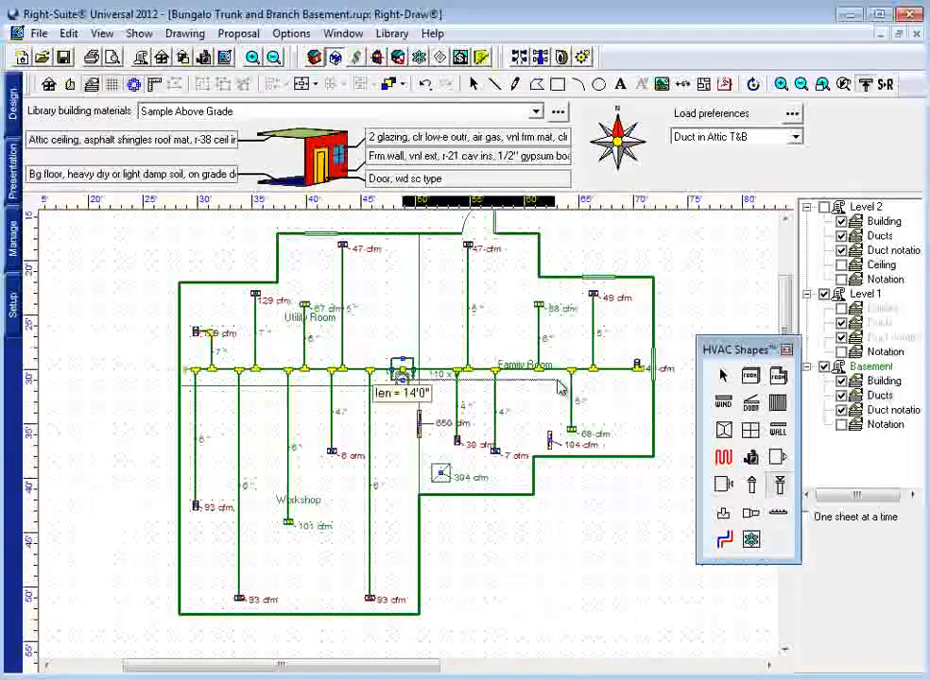
{"action": "left_click", "coordinate": [557, 382]}
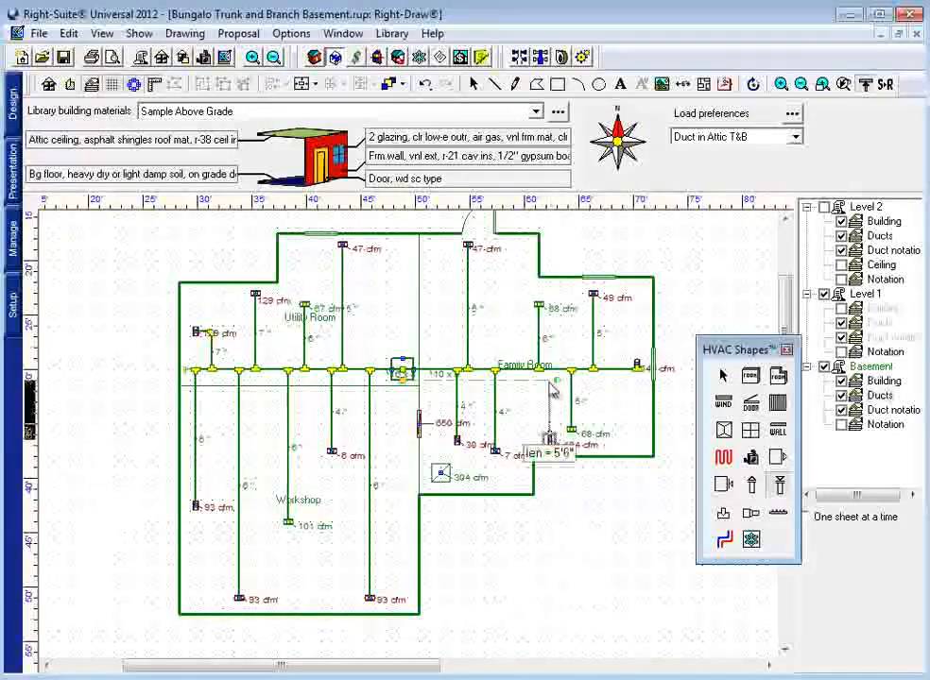
{"action": "left_click", "coordinate": [440, 472]}
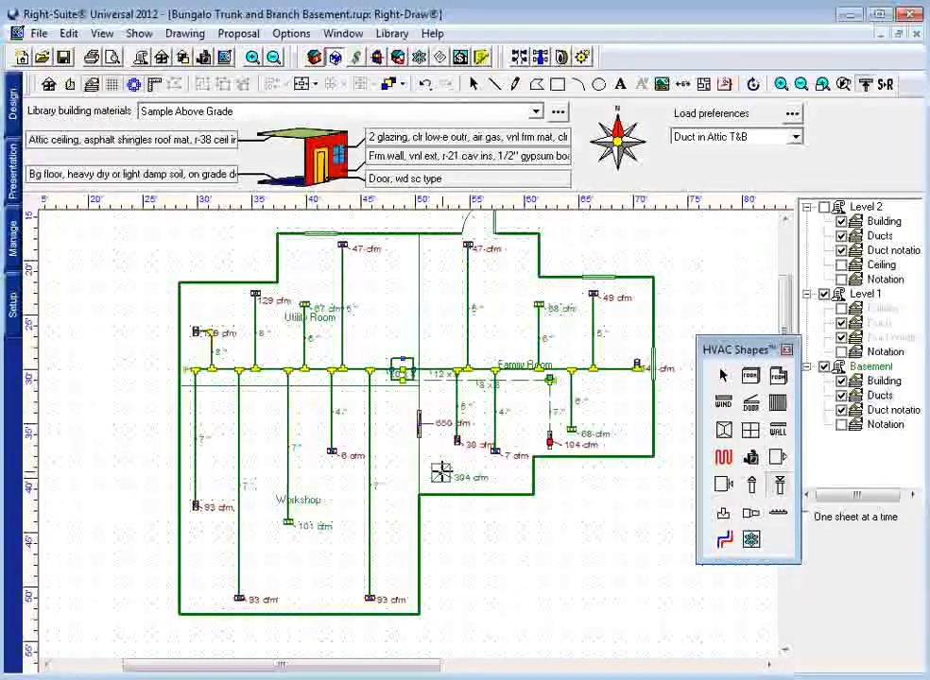
{"action": "left_click", "coordinate": [421, 382]}
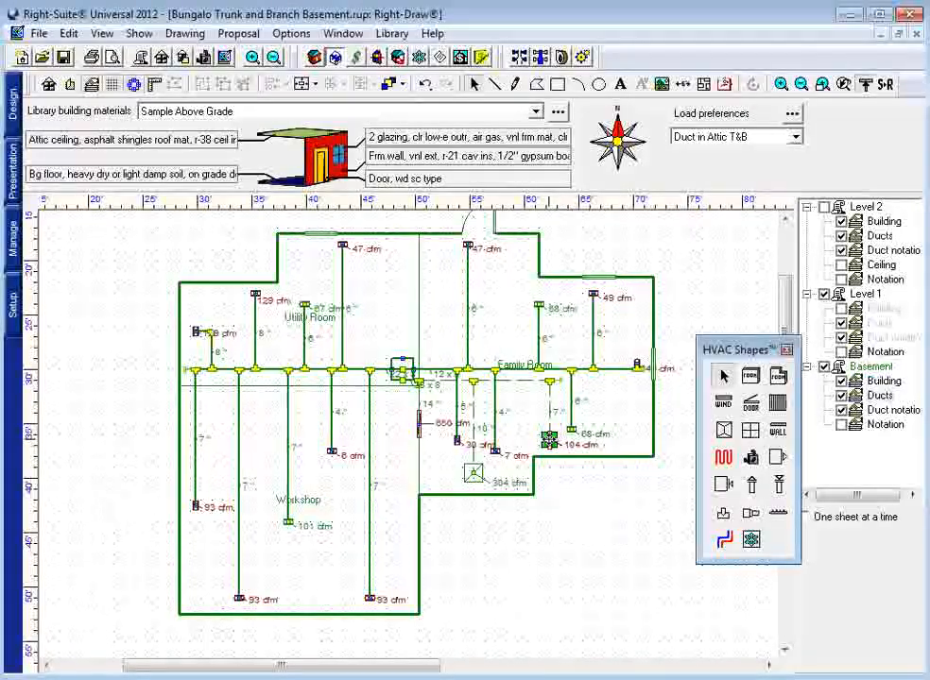
Step: Hide Level 1 to expose the fittings at the ends of the Basement branch ducts
{"action": "scroll", "coordinate": [419, 427], "scroll_direction": "up", "scroll_amount": 1}
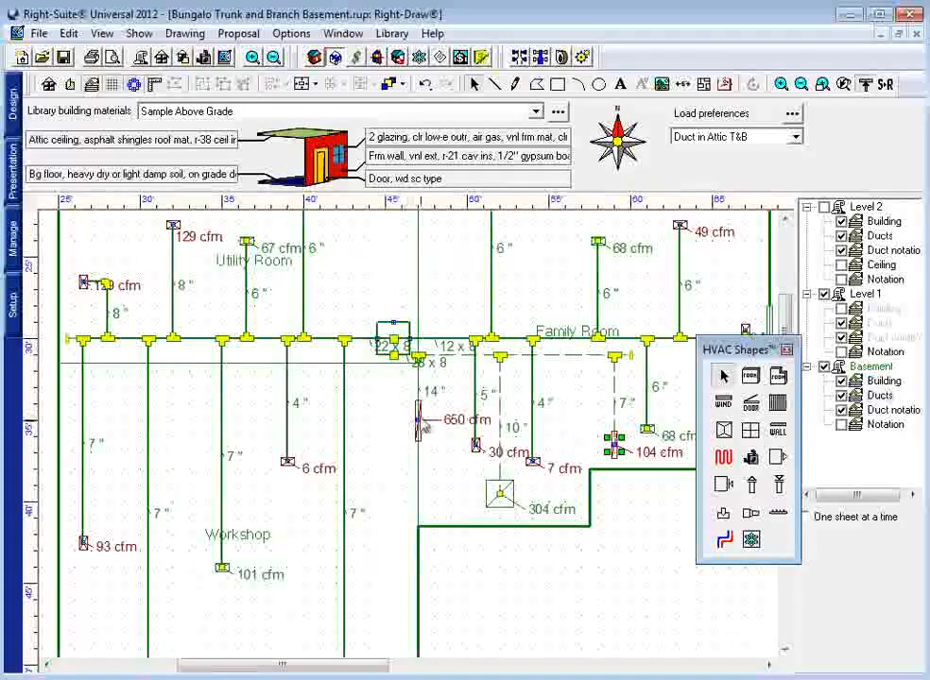
{"action": "left_click", "coordinate": [420, 423]}
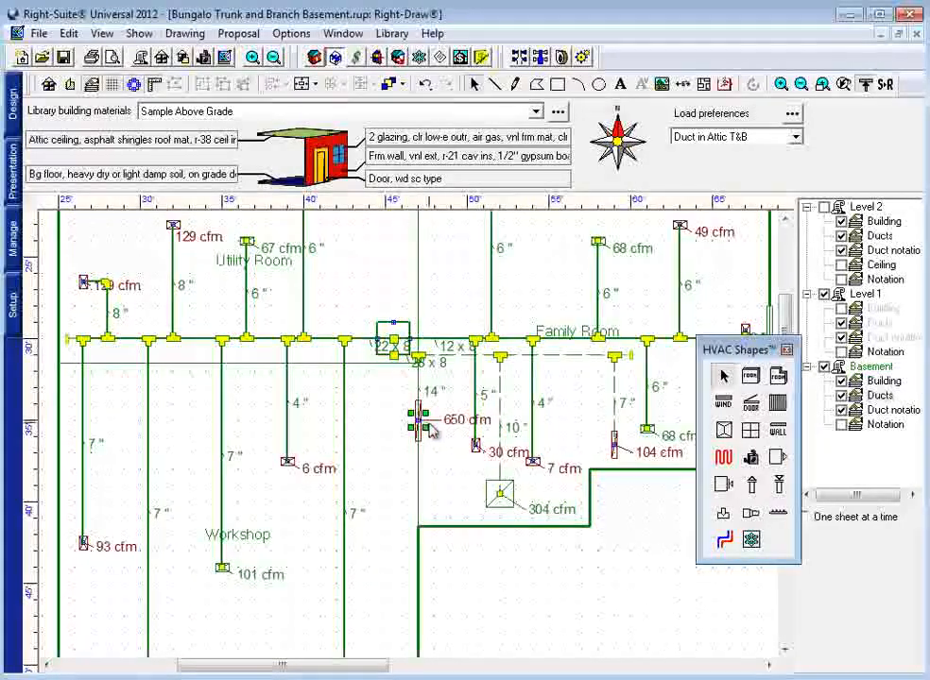
{"action": "left_click", "coordinate": [417, 407]}
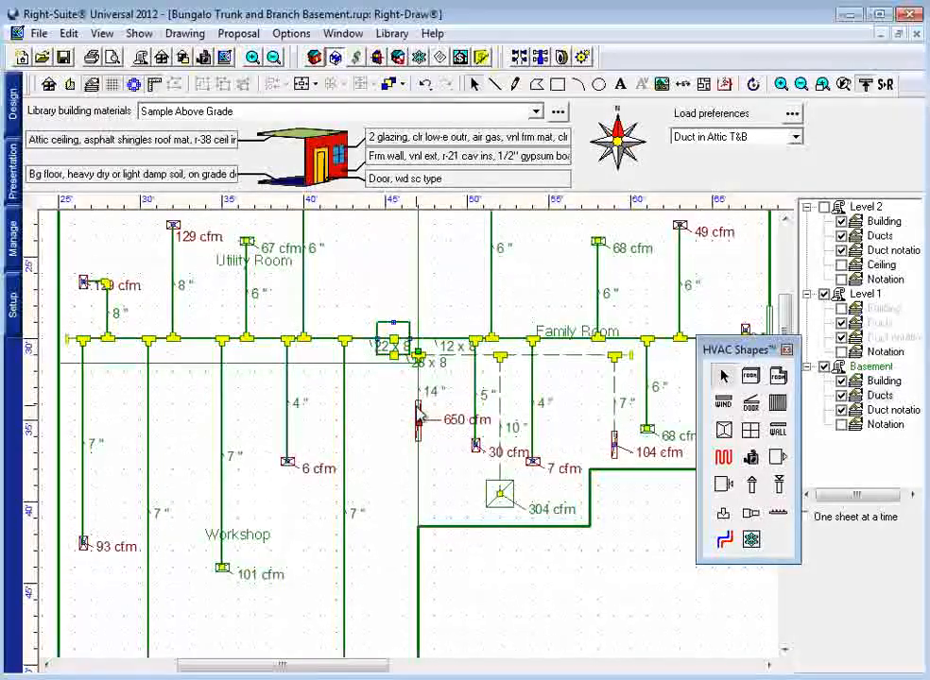
{"action": "left_click", "coordinate": [419, 407]}
{"action": "left_click", "coordinate": [418, 423]}
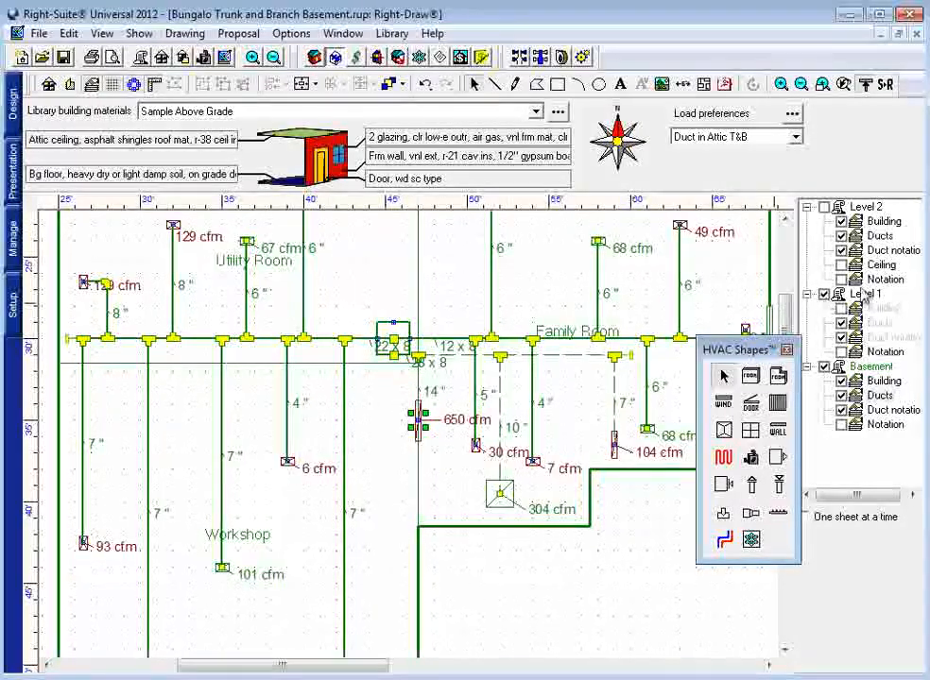
{"action": "left_click", "coordinate": [828, 298]}
{"action": "left_click", "coordinate": [826, 296]}
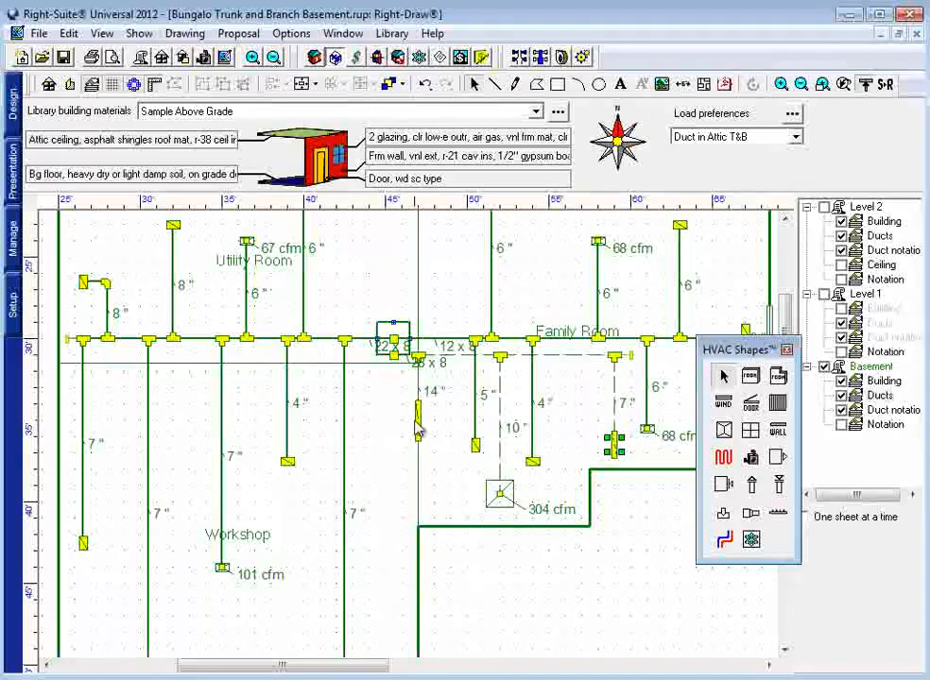
Step: Make the end fitting of the 14-inch return branch a riser with a vertical duct length of 6 ft
{"action": "left_click", "coordinate": [614, 446]}
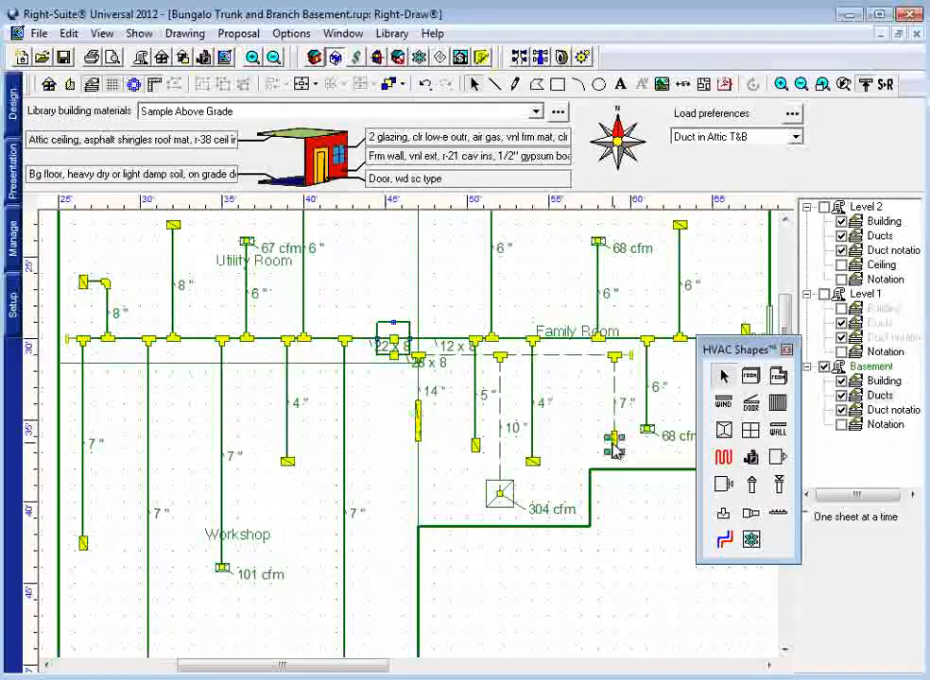
{"action": "left_click", "coordinate": [420, 426]}
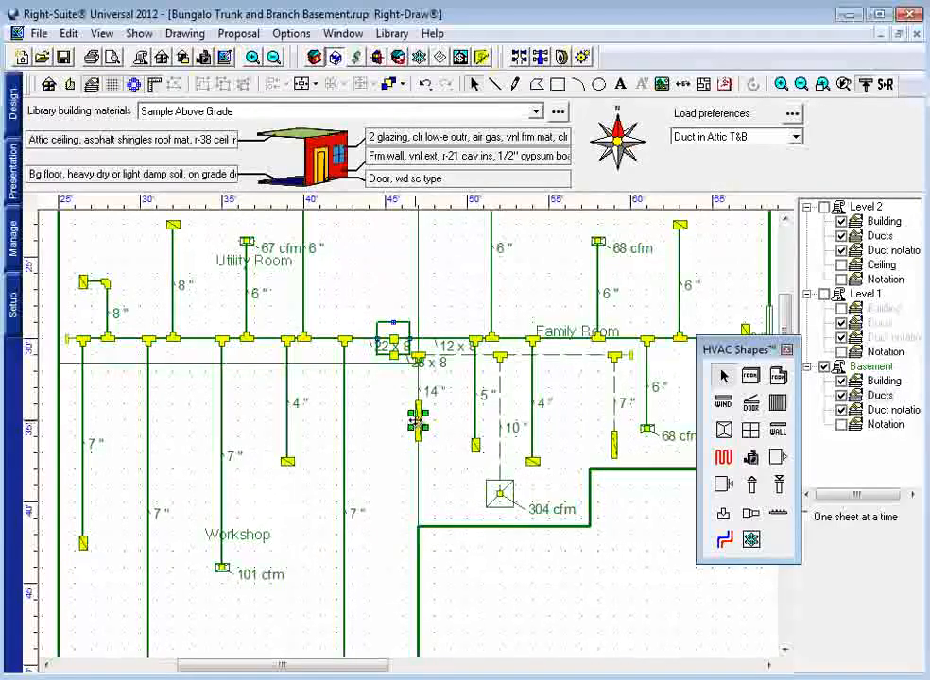
{"action": "double_click", "coordinate": [416, 423]}
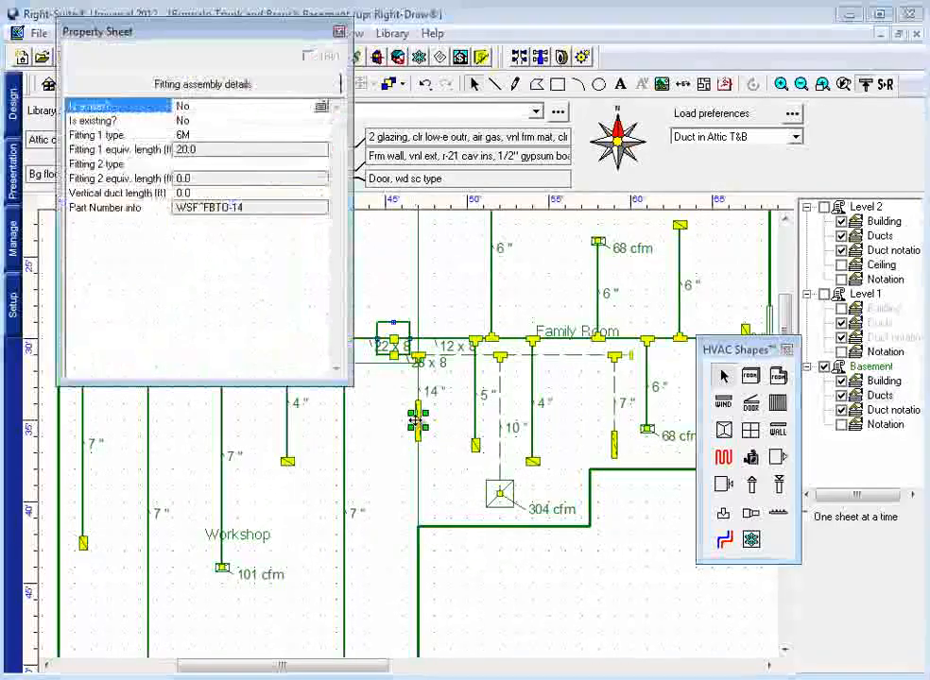
{"action": "left_click", "coordinate": [194, 109]}
{"action": "left_click", "coordinate": [184, 135]}
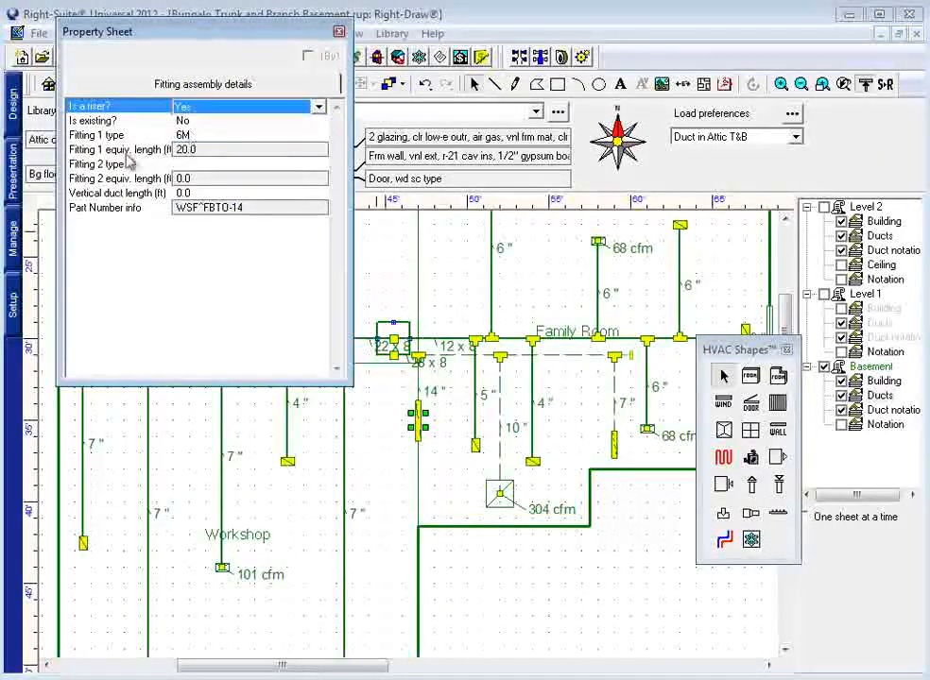
{"action": "left_click", "coordinate": [200, 192]}
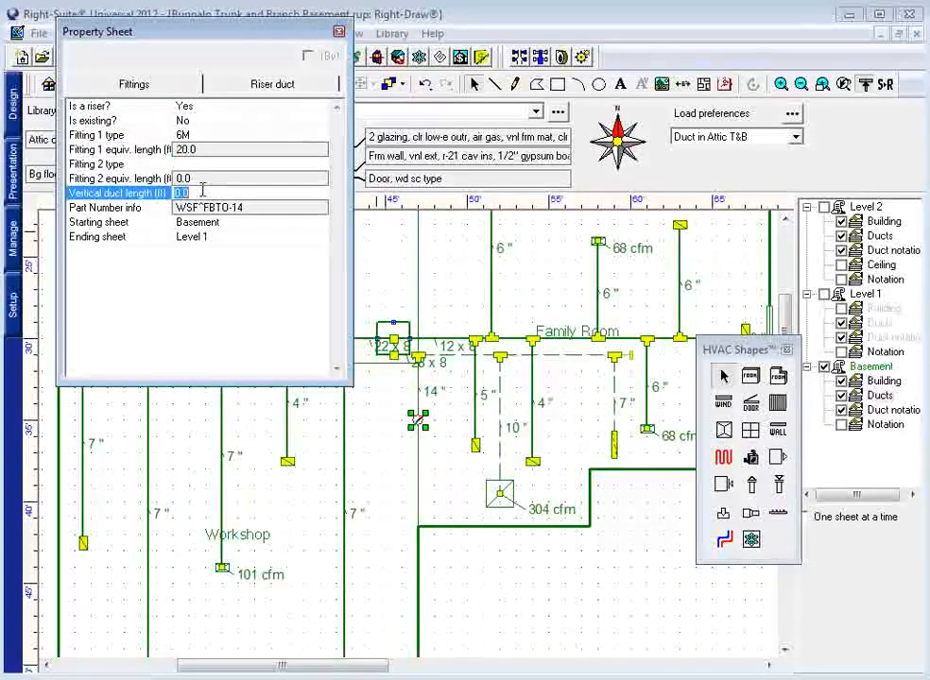
{"action": "type", "text": "6"}
{"action": "key", "text": "Up"}
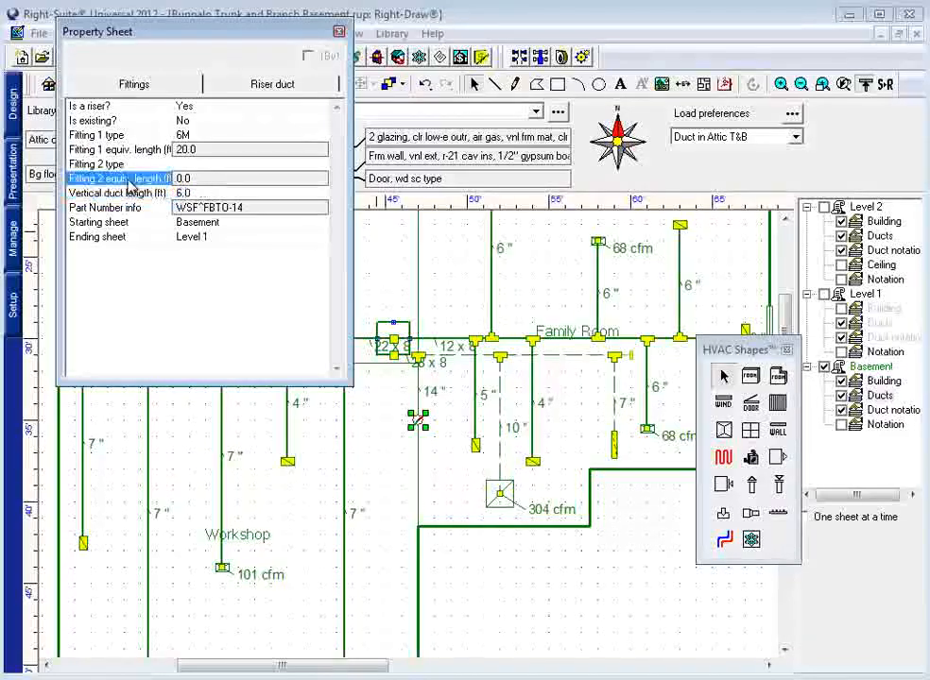
Step: Change the 14-inch return riser's Fitting 1 type to 7A, High or low wall stud cavity return
{"action": "double_click", "coordinate": [187, 136]}
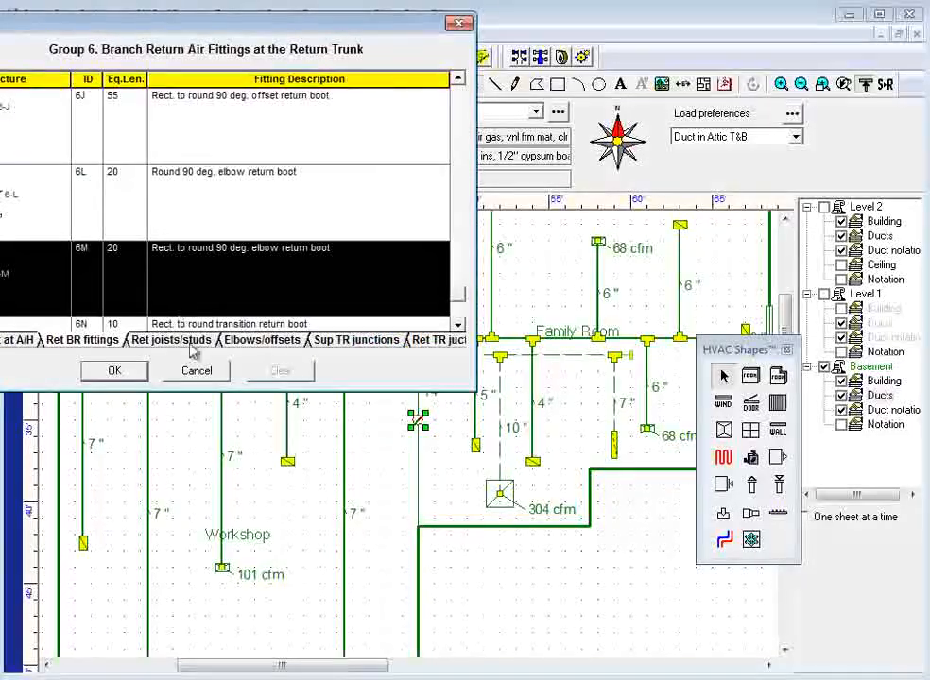
{"action": "scroll", "coordinate": [463, 298], "scroll_direction": "down", "scroll_amount": 1}
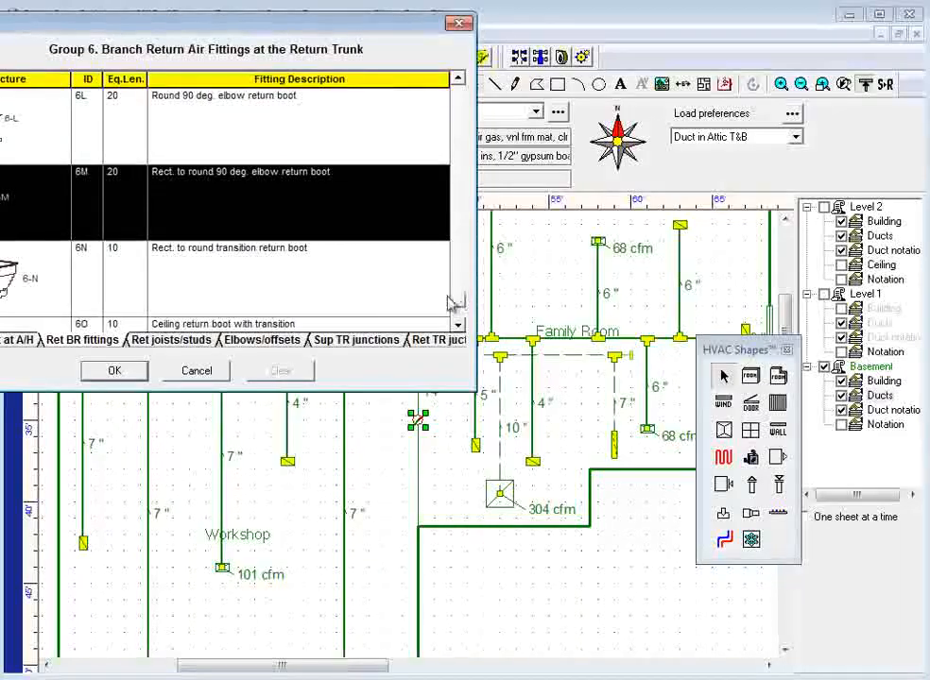
{"action": "left_click", "coordinate": [171, 339]}
{"action": "left_click", "coordinate": [207, 96]}
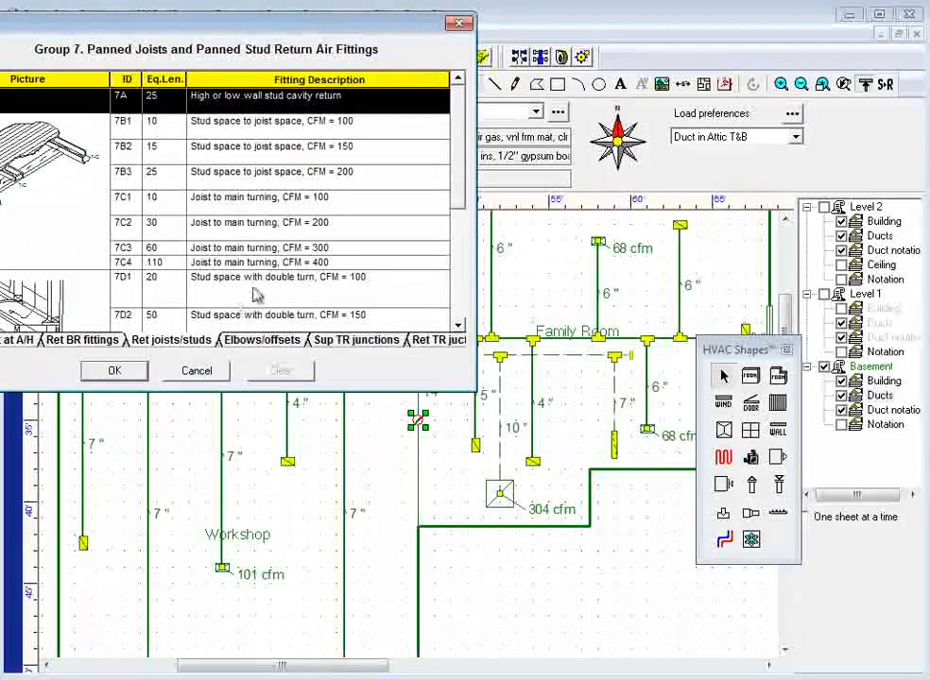
{"action": "left_click", "coordinate": [114, 371]}
{"action": "left_click", "coordinate": [192, 166]}
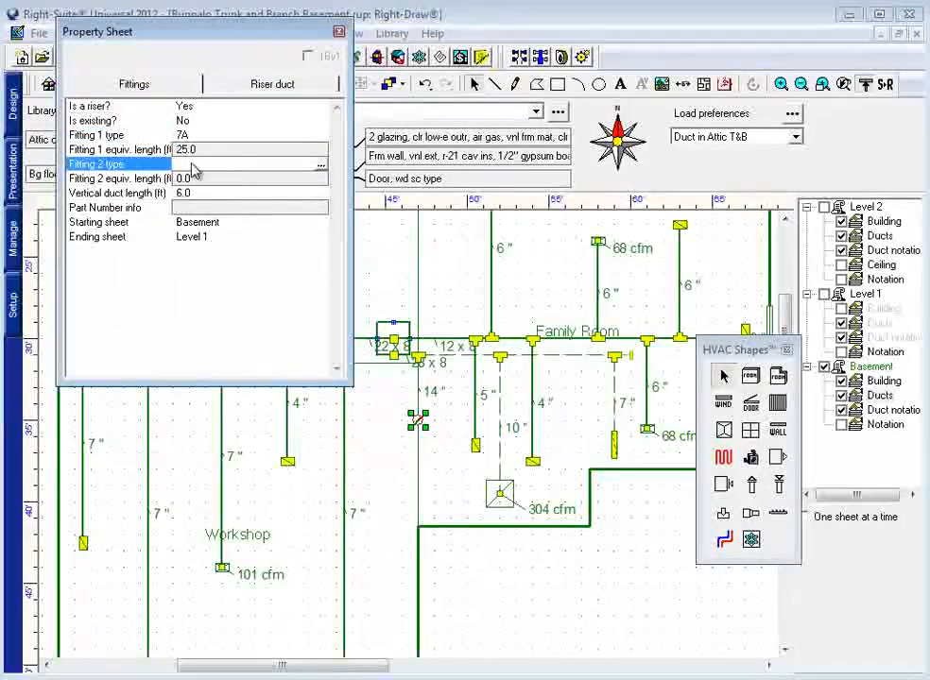
Step: Set the 14-inch return riser's duct option to Separate duct and its duct height to 3 in
{"action": "left_click", "coordinate": [263, 83]}
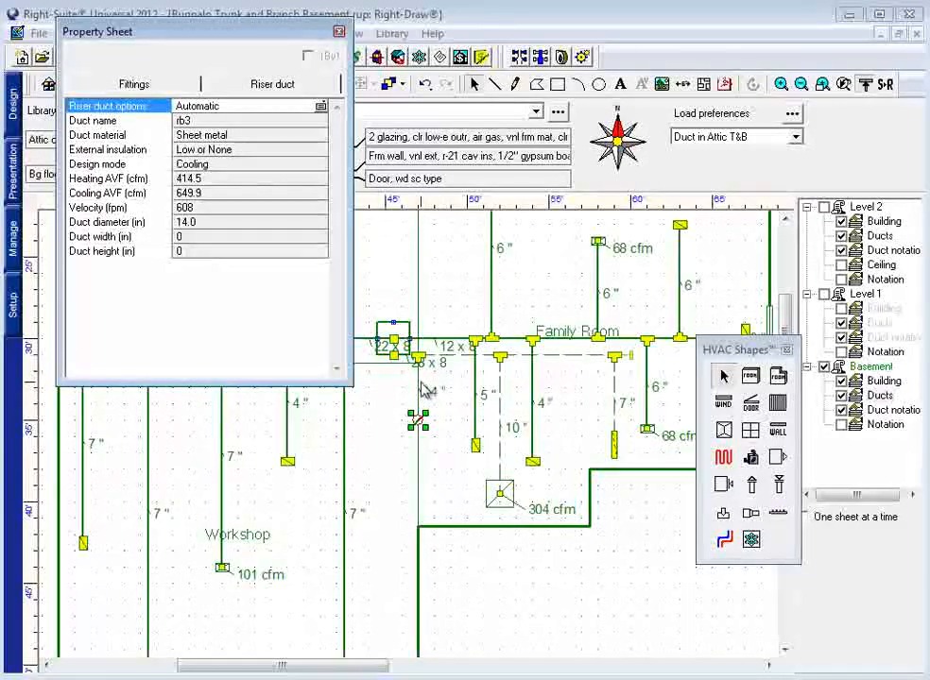
{"action": "left_click", "coordinate": [195, 107]}
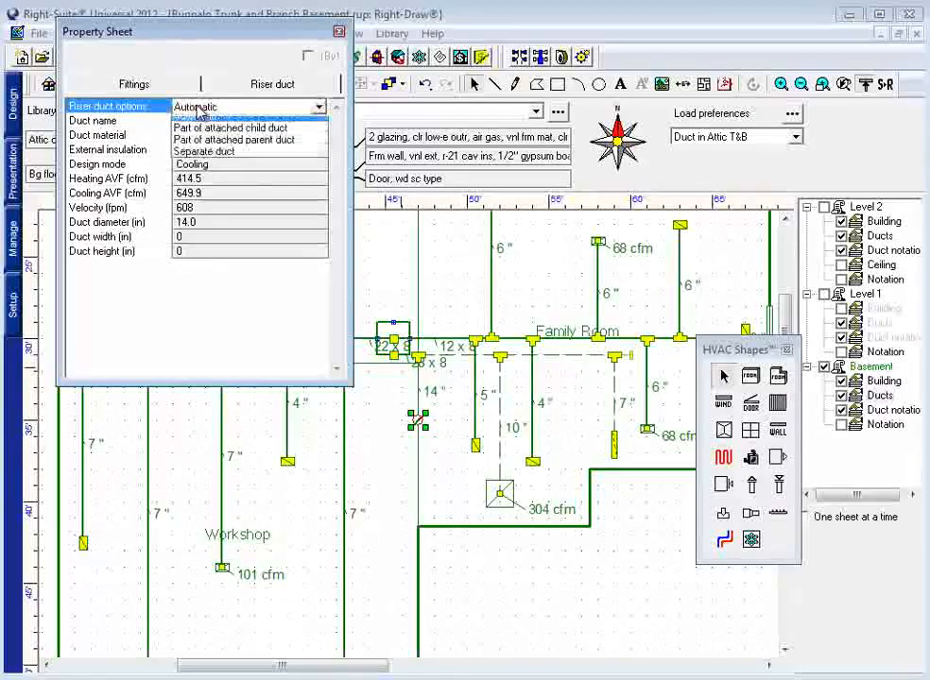
{"action": "left_click", "coordinate": [204, 158]}
{"action": "left_click", "coordinate": [132, 137]}
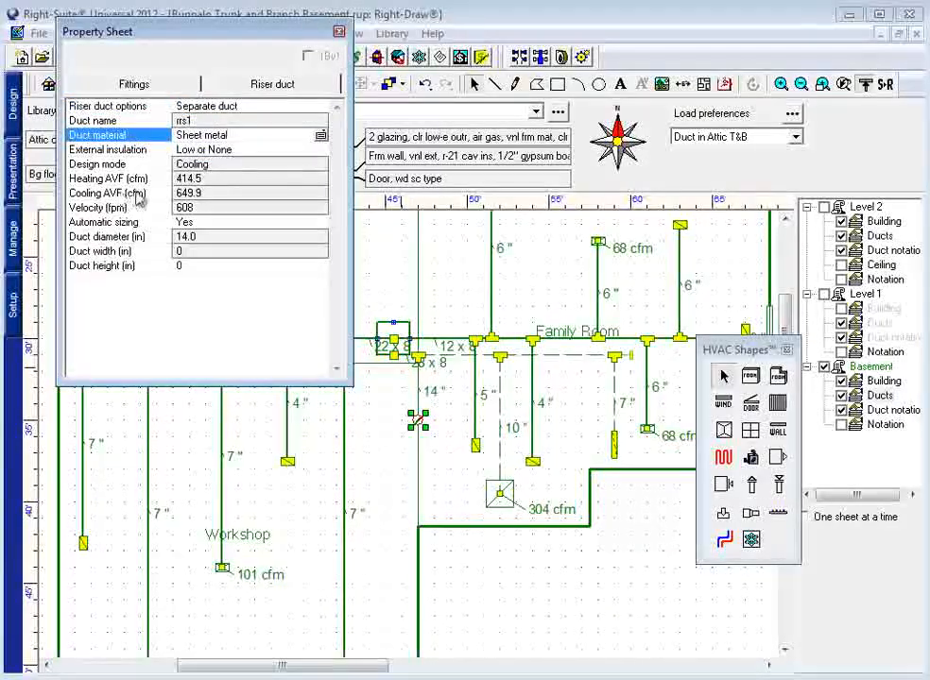
{"action": "left_click", "coordinate": [194, 268]}
{"action": "type", "text": "3"}
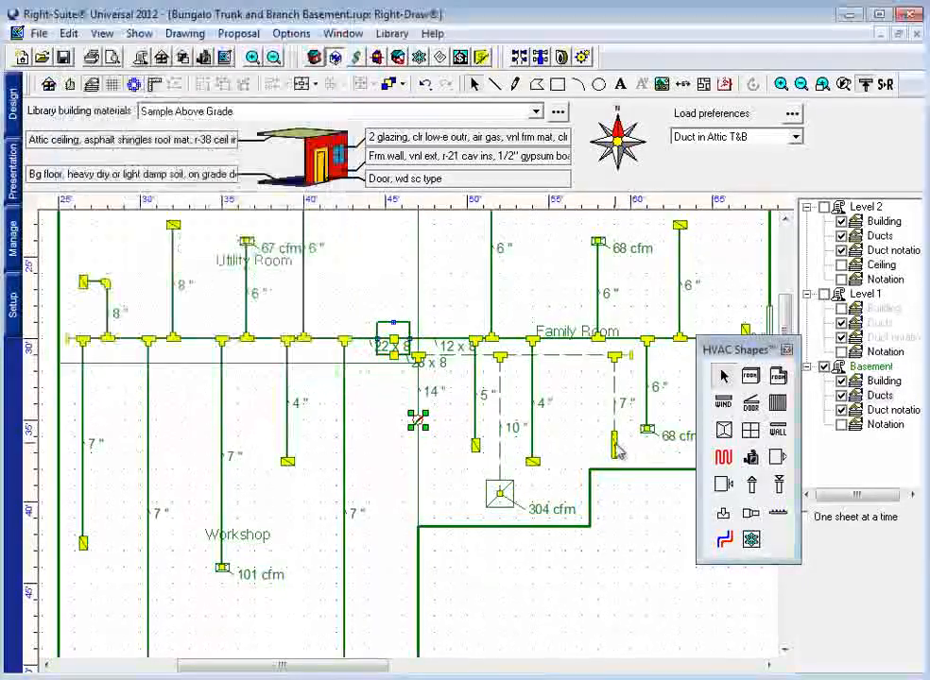
Step: Make the end fitting of the 7-inch return branch a riser with a vertical duct length of 6 ft
{"action": "left_click", "coordinate": [615, 444]}
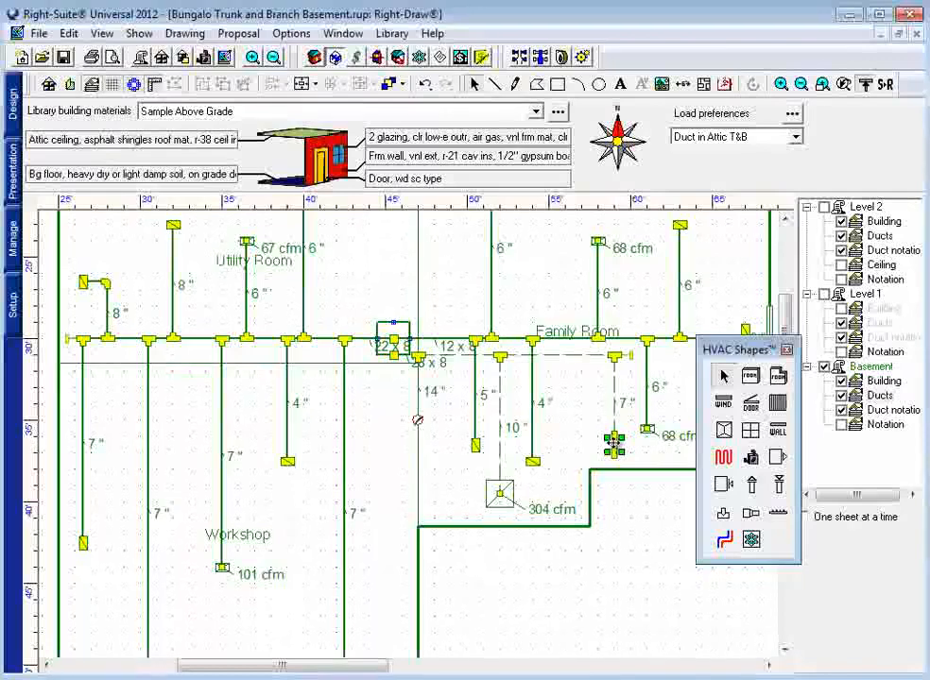
{"action": "double_click", "coordinate": [615, 442]}
{"action": "left_click", "coordinate": [201, 109]}
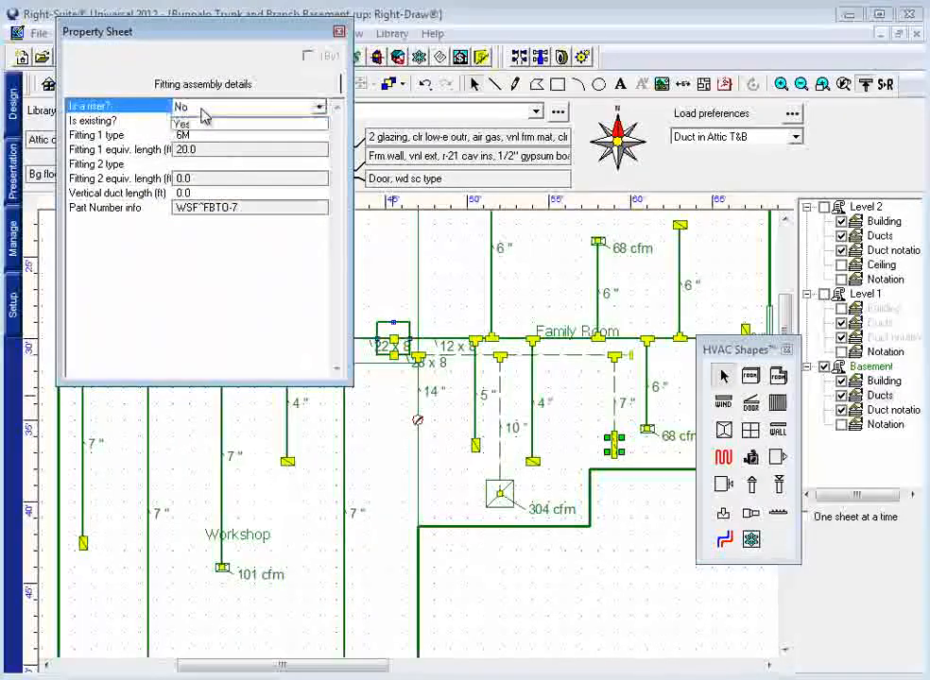
{"action": "left_click", "coordinate": [183, 135]}
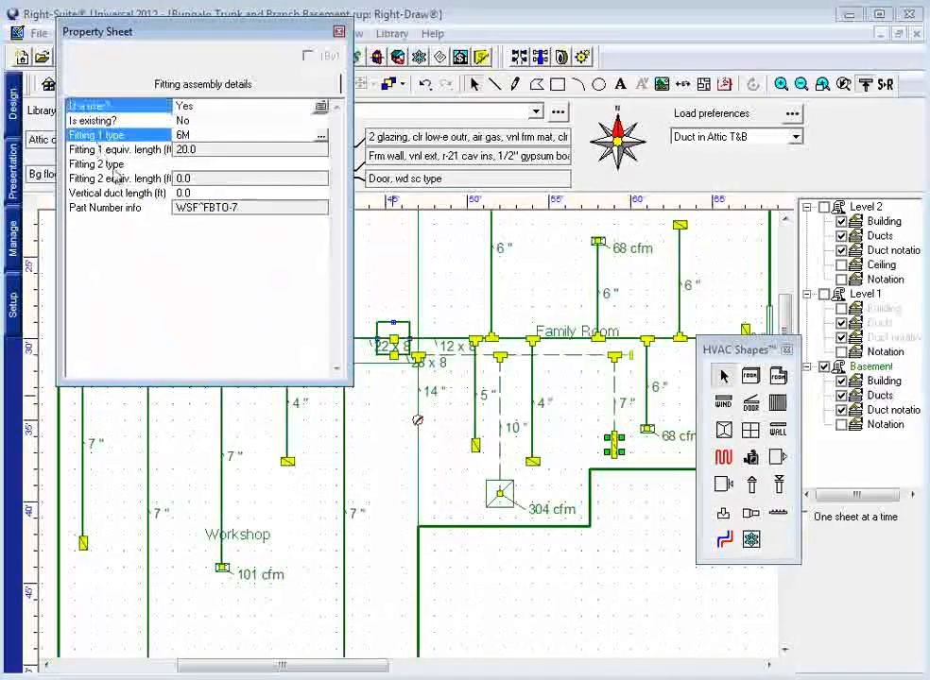
{"action": "left_click", "coordinate": [296, 192]}
{"action": "type", "text": "6.0"}
Step: Choose the same return riser's Fitting 1 type from the return joist and stud fittings
{"action": "left_click", "coordinate": [196, 149]}
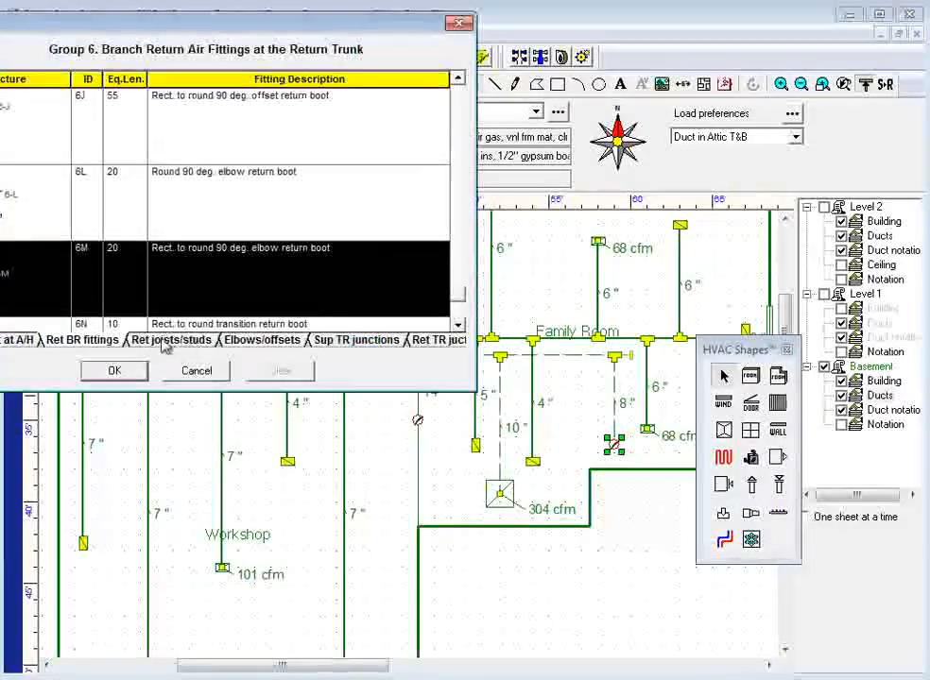
{"action": "left_click", "coordinate": [187, 341]}
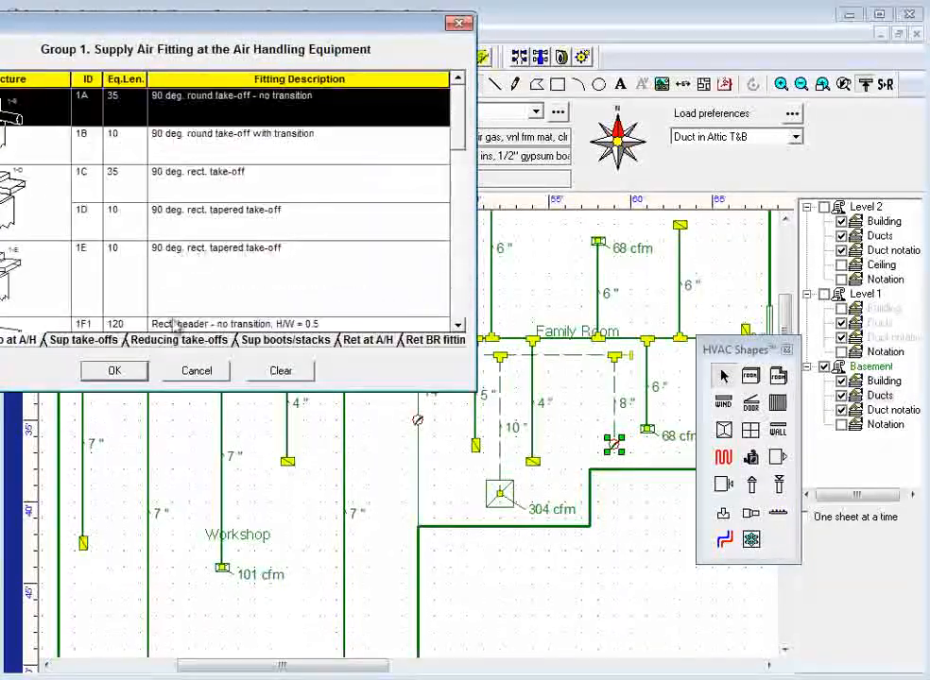
{"action": "left_click", "coordinate": [196, 370]}
Step: Set the riser duct option of this return riser to Separate duct
{"action": "left_click", "coordinate": [272, 84]}
{"action": "left_click", "coordinate": [217, 106]}
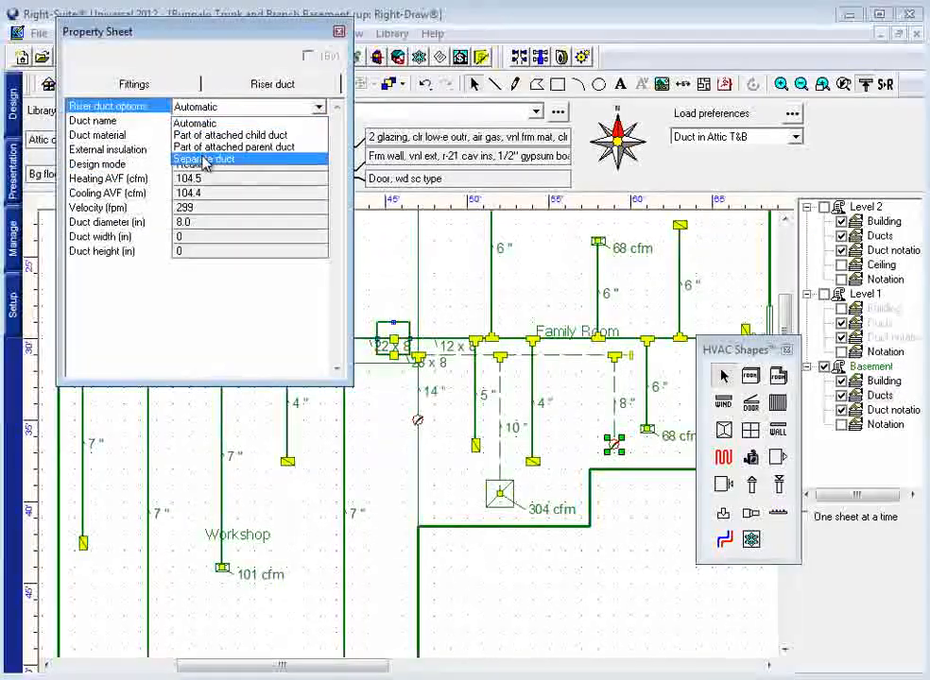
{"action": "left_click", "coordinate": [204, 160]}
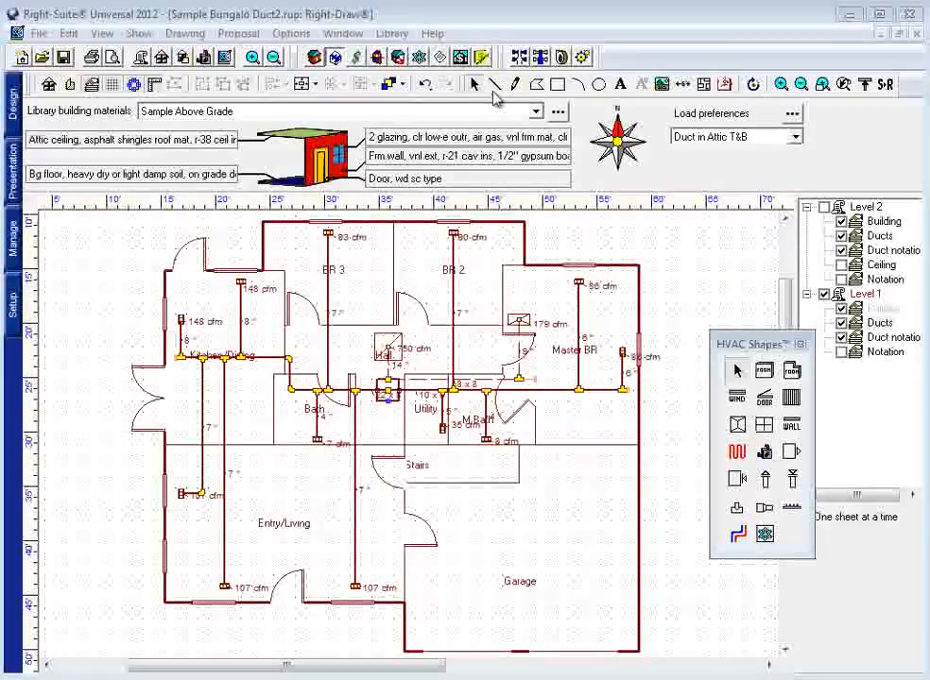
Step: Replace the 7-inch branch to the 107 cfm Entry/Living register with a direct diagonal duct from the register to the Kitchen/Dining trunk
{"action": "left_click", "coordinate": [253, 58]}
{"action": "middle_click_drag", "start_coordinate": [204, 443], "coordinate": [443, 430]}
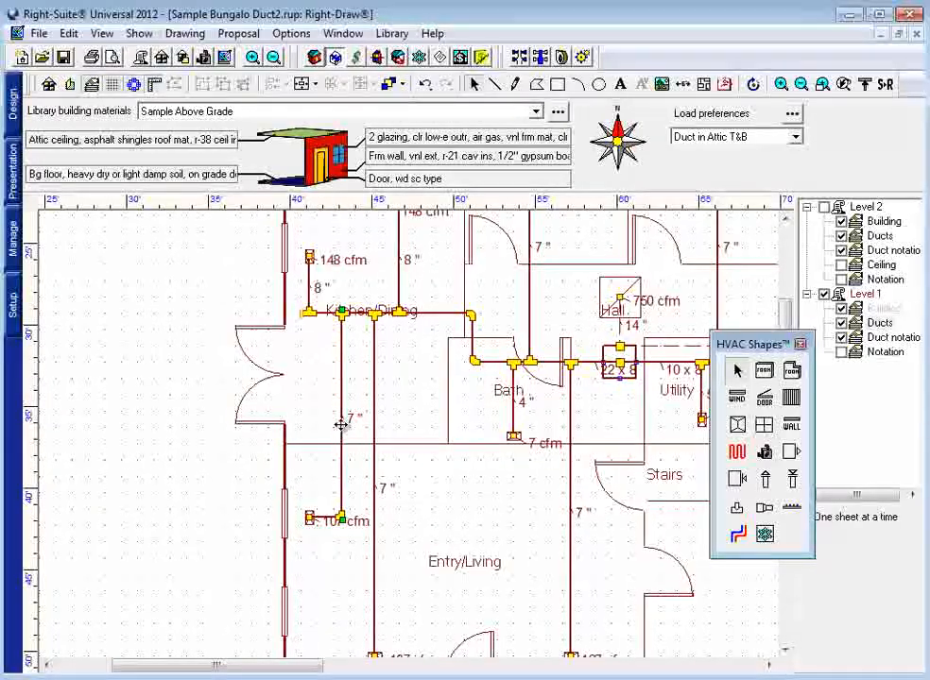
{"action": "key", "text": "Delete"}
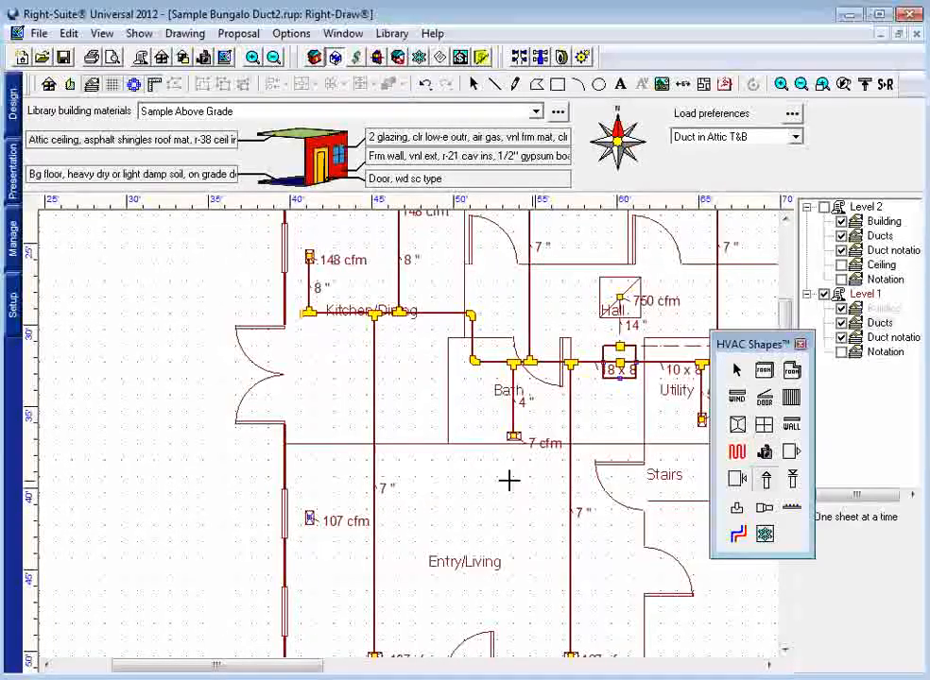
{"action": "left_click_drag", "start_coordinate": [309, 517], "coordinate": [342, 320]}
{"action": "key", "text": "Escape"}
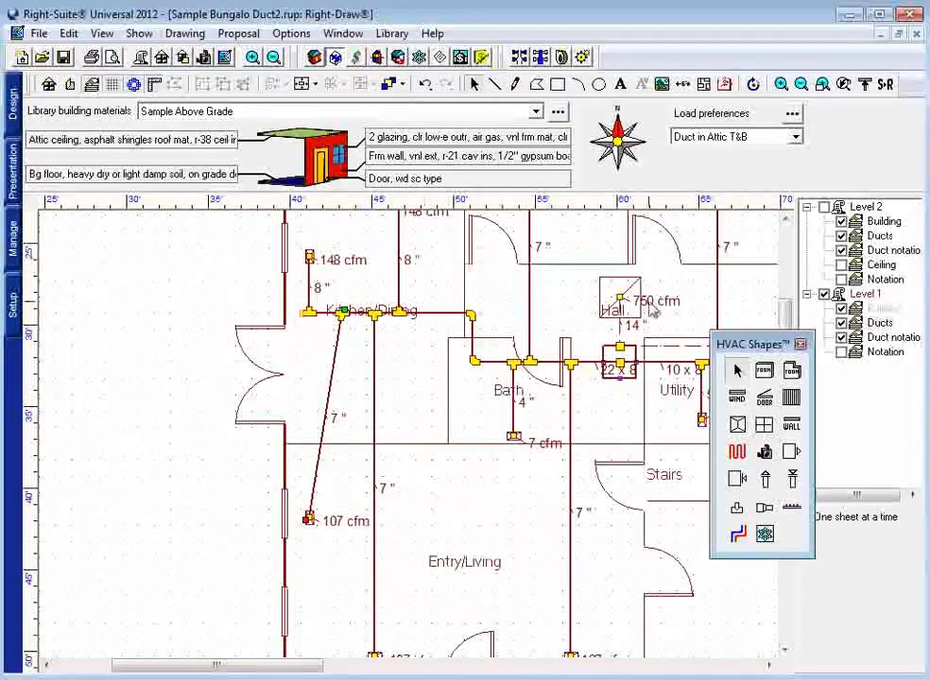
Step: Set the diagonal Entry/Living duct's material to Round flexible vinyl and bend it so it runs straight down from the trunk and curves to the register
{"action": "double_click", "coordinate": [332, 375]}
{"action": "left_click_drag", "start_coordinate": [345, 57], "coordinate": [658, 65]}
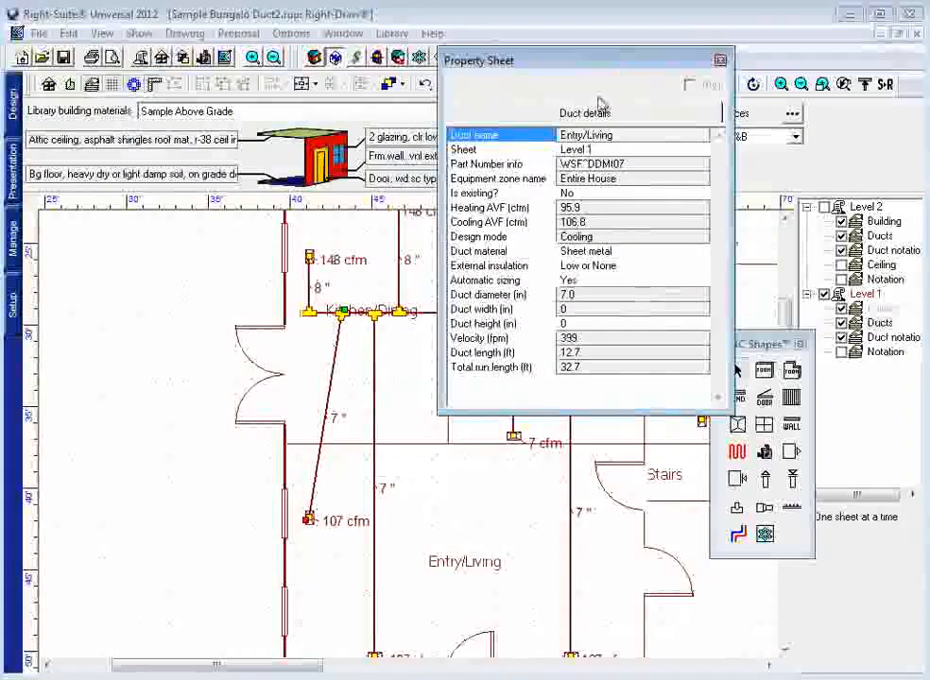
{"action": "left_click", "coordinate": [493, 252]}
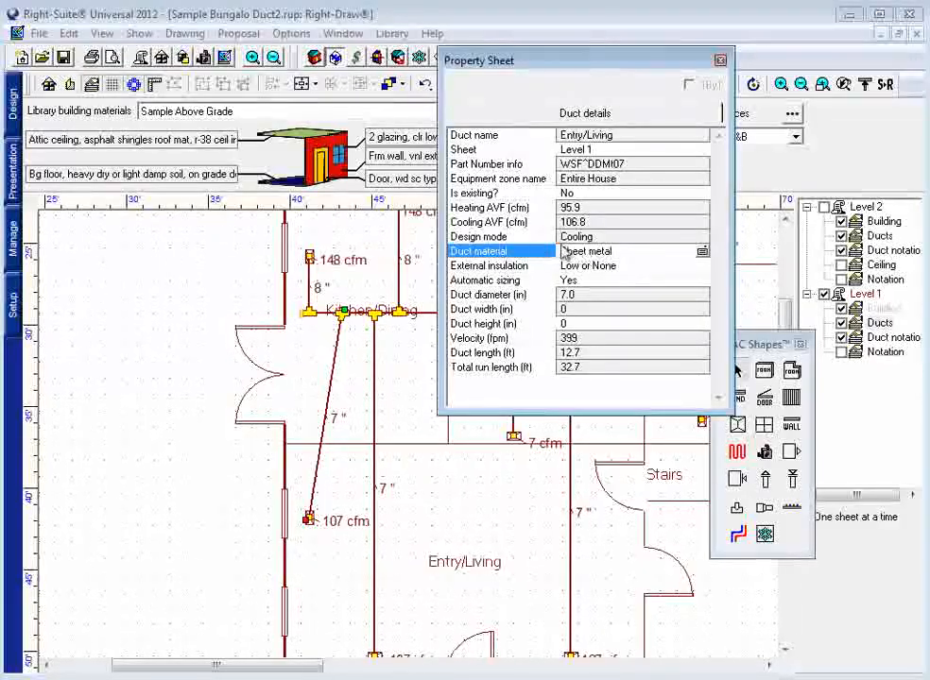
{"action": "left_click", "coordinate": [635, 252]}
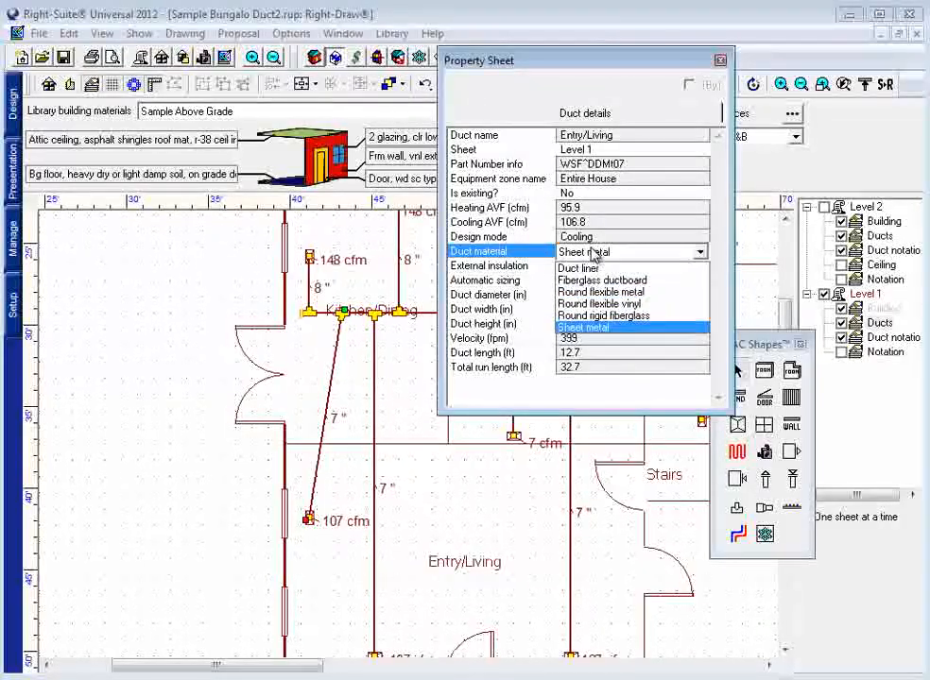
{"action": "left_click", "coordinate": [610, 305]}
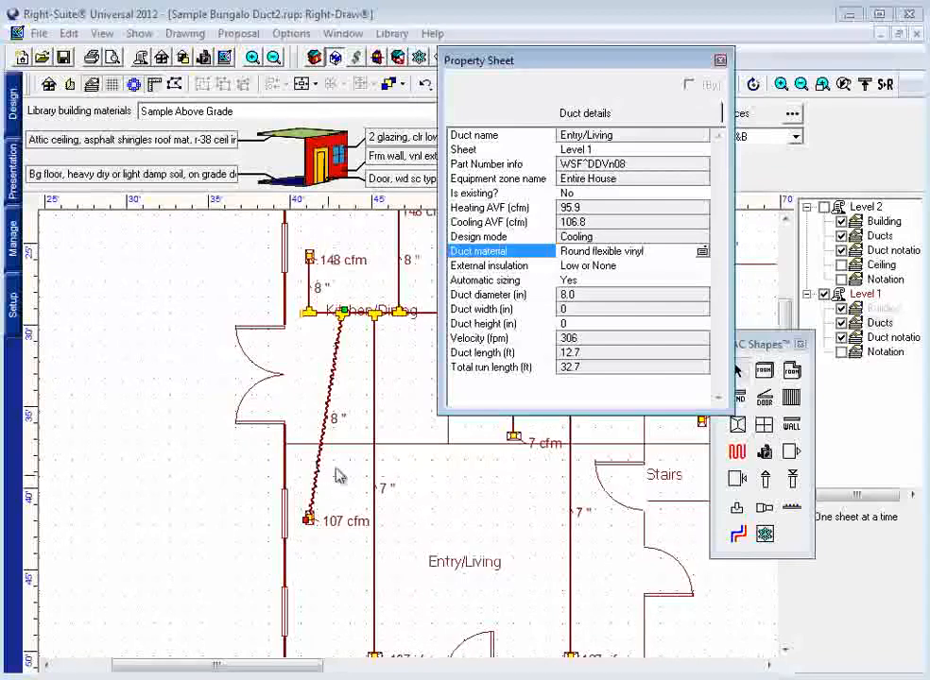
{"action": "left_click", "coordinate": [720, 60]}
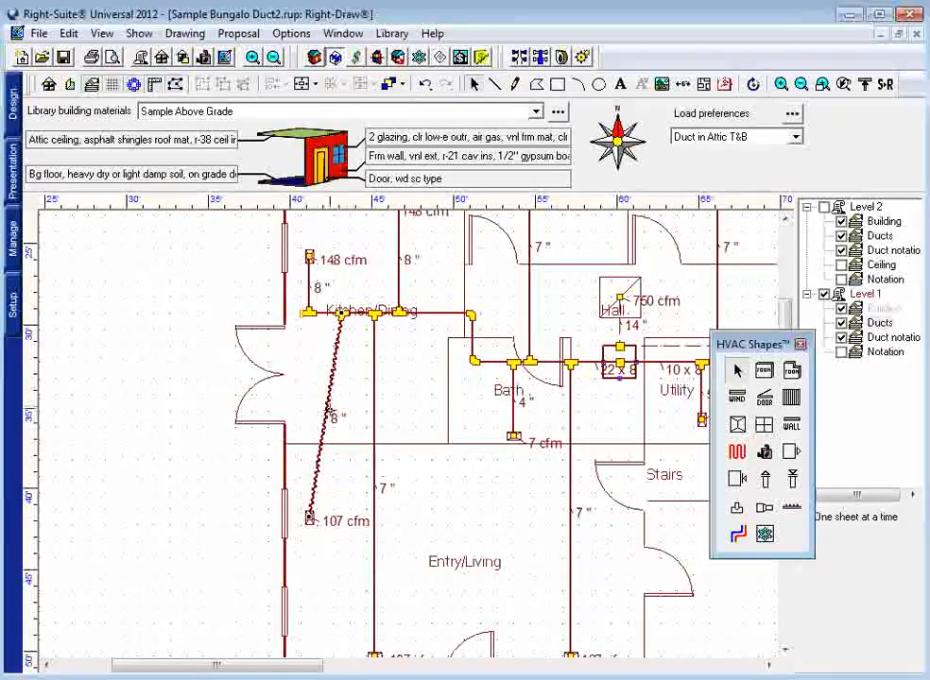
{"action": "left_click_drag", "start_coordinate": [323, 416], "coordinate": [338, 506]}
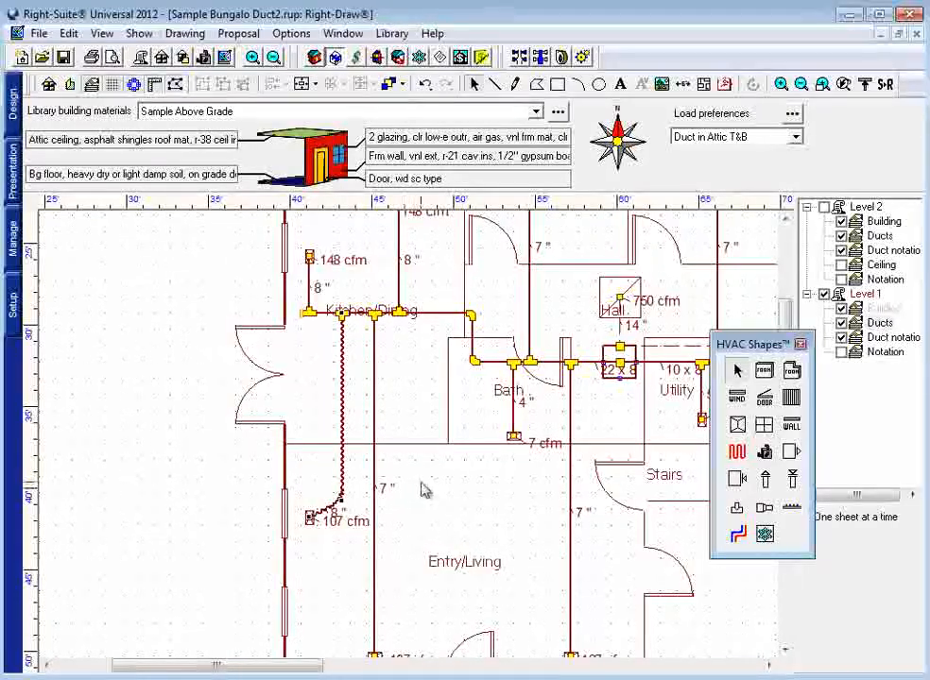
{"action": "middle_click_drag", "start_coordinate": [607, 381], "coordinate": [491, 393]}
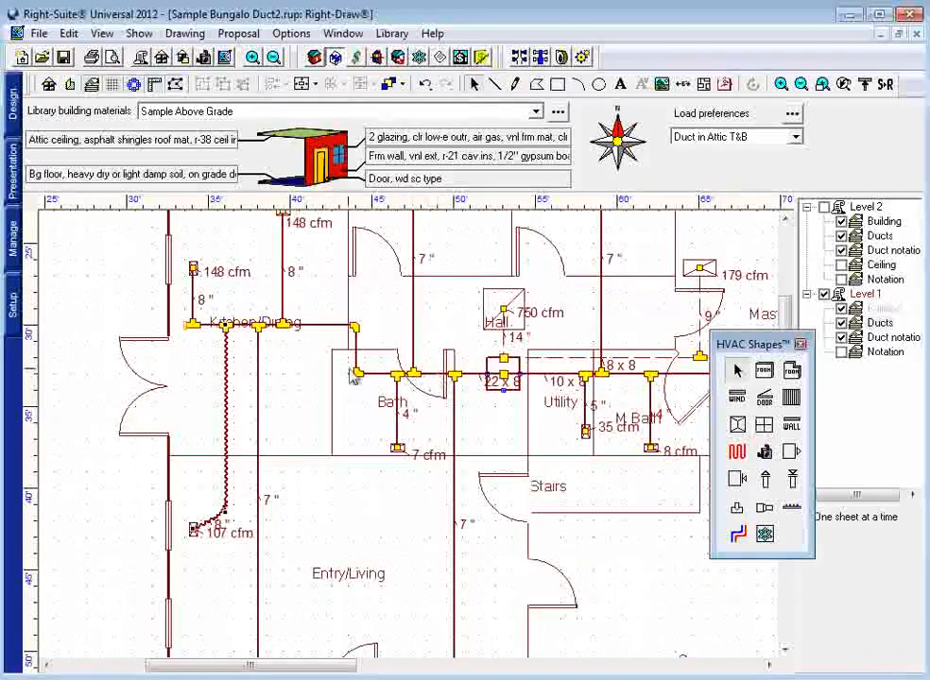
{"action": "left_click", "coordinate": [321, 325]}
{"action": "left_click_drag", "start_coordinate": [321, 325], "coordinate": [386, 359]}
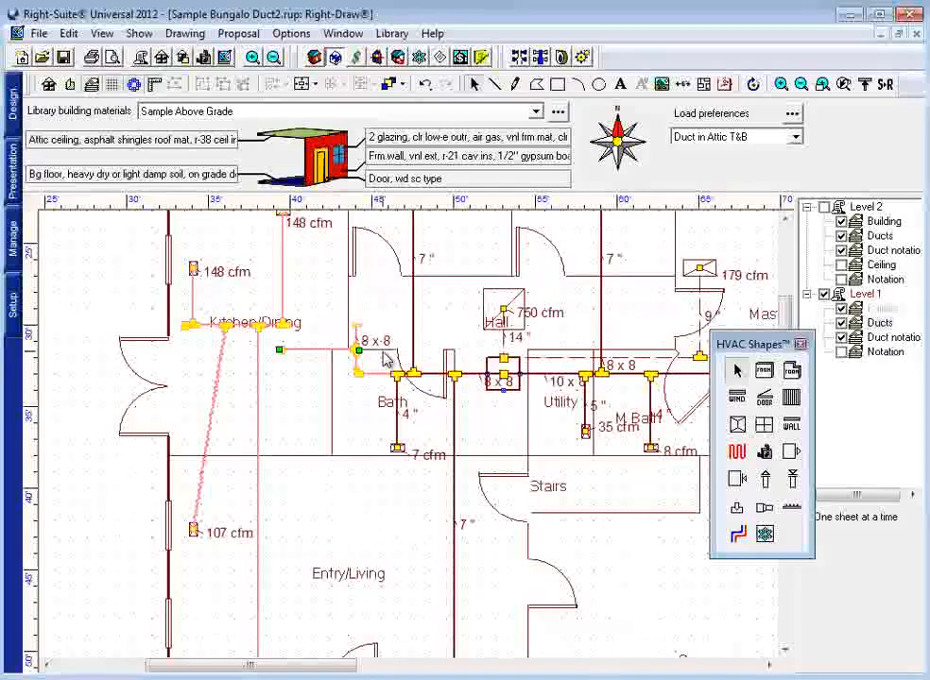
{"action": "left_click", "coordinate": [359, 342]}
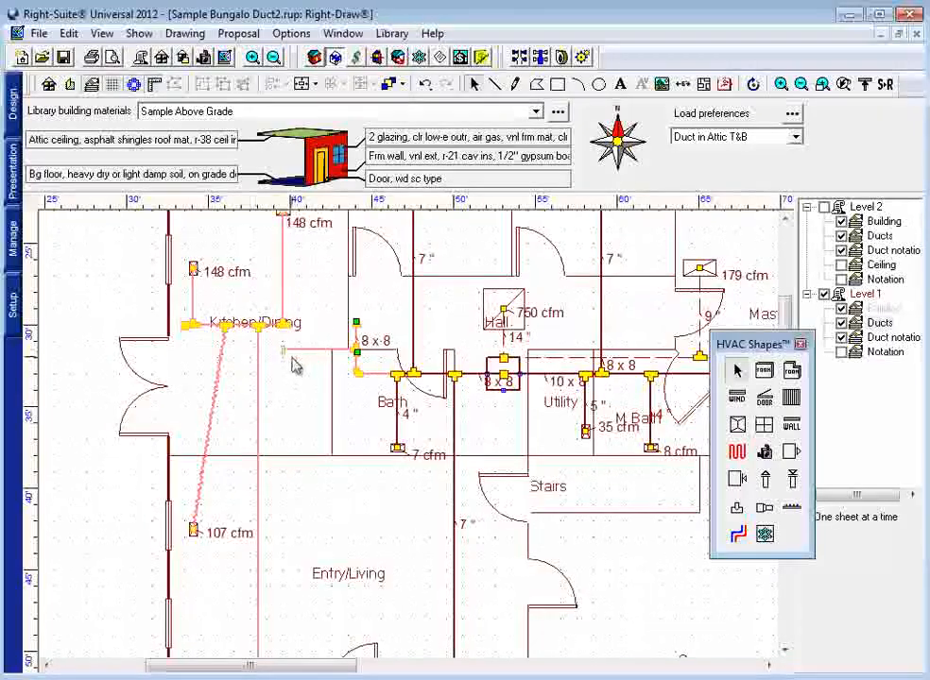
{"action": "left_click", "coordinate": [426, 86]}
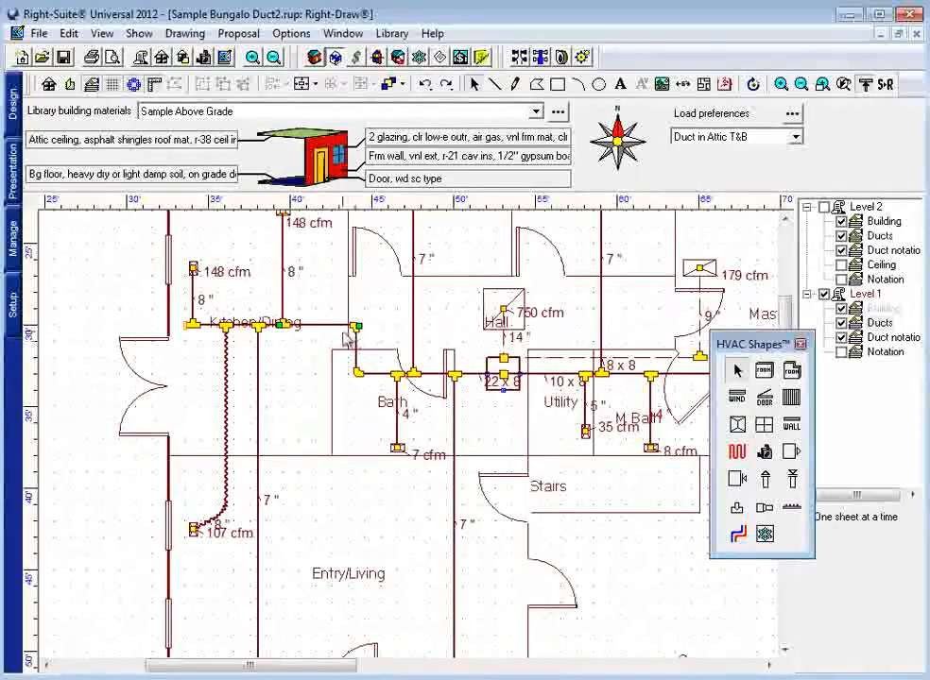
Step: Move the Kitchen/Dining trunk section slightly closer to the main trunk's level with its branches attached, undoing the trial moves away from it
{"action": "left_click_drag", "start_coordinate": [319, 324], "coordinate": [319, 345]}
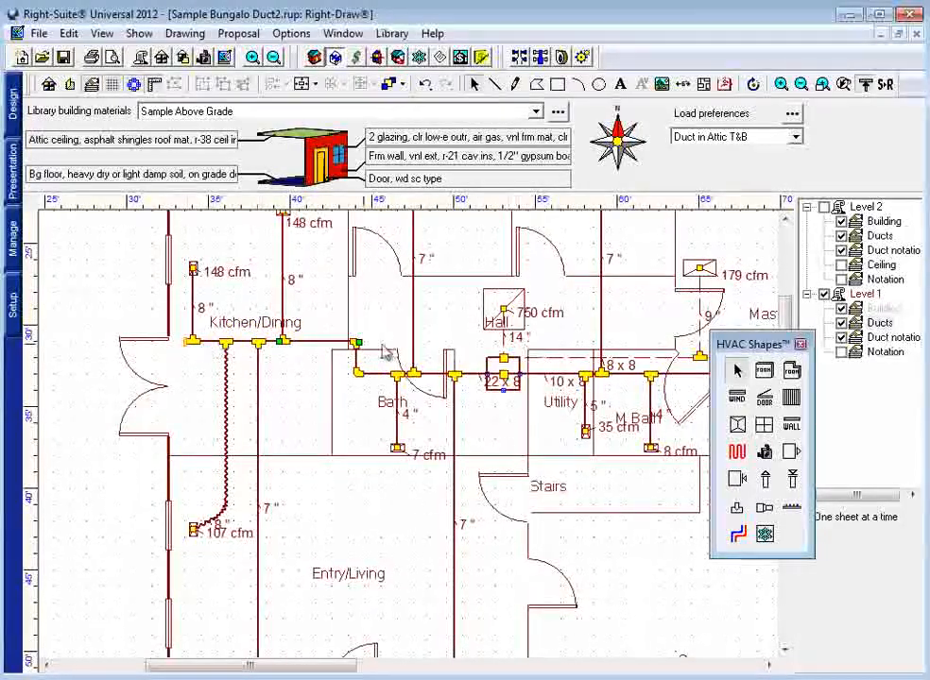
{"action": "left_click", "coordinate": [309, 341]}
{"action": "left_click_drag", "start_coordinate": [310, 316], "coordinate": [311, 318]}
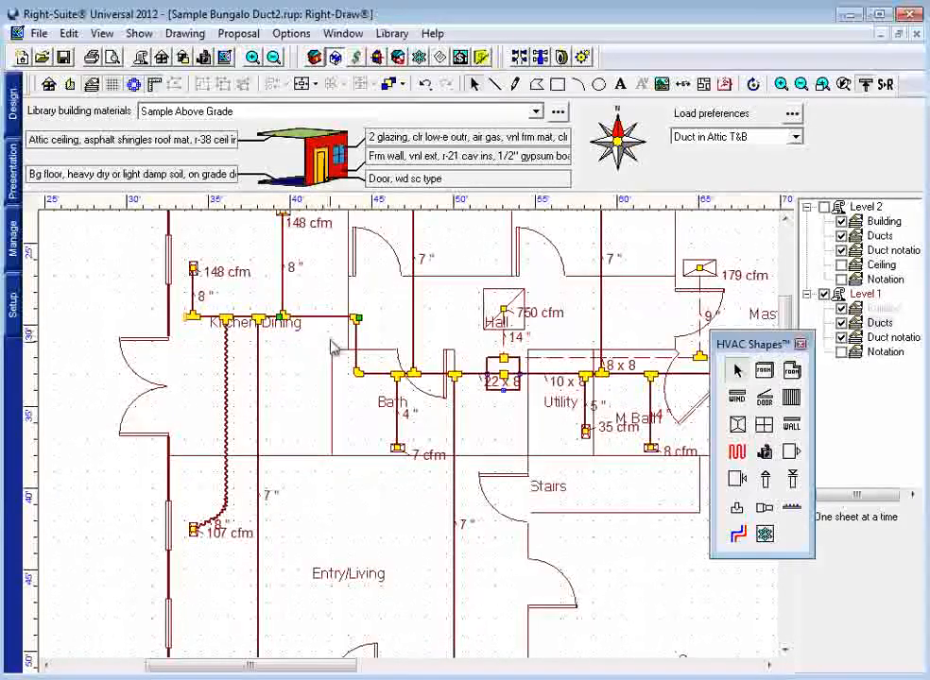
{"action": "key", "text": "ctrl+z"}
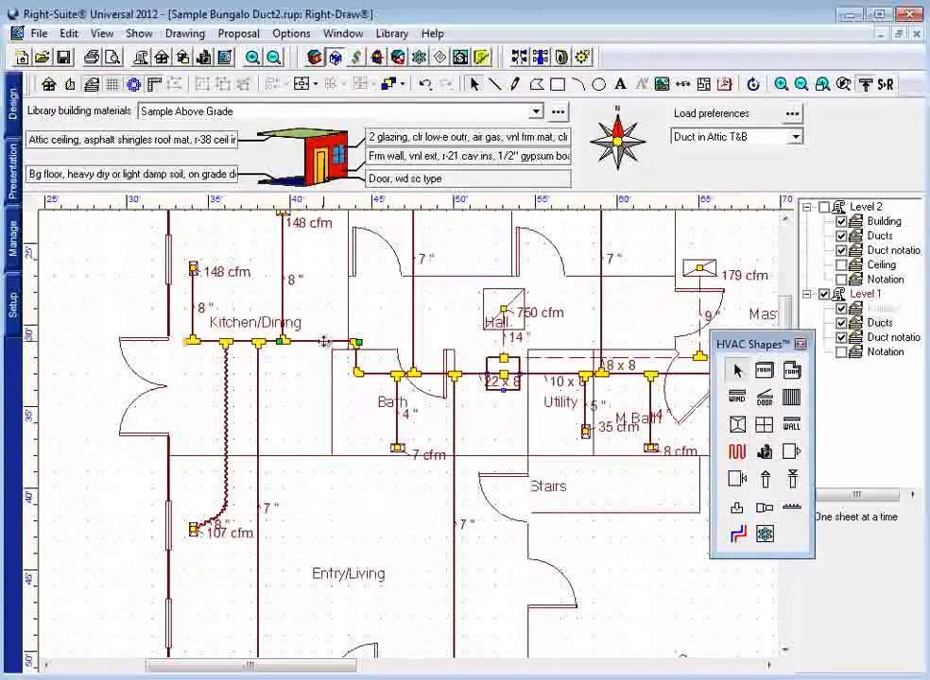
{"action": "left_click_drag", "start_coordinate": [324, 341], "coordinate": [333, 309]}
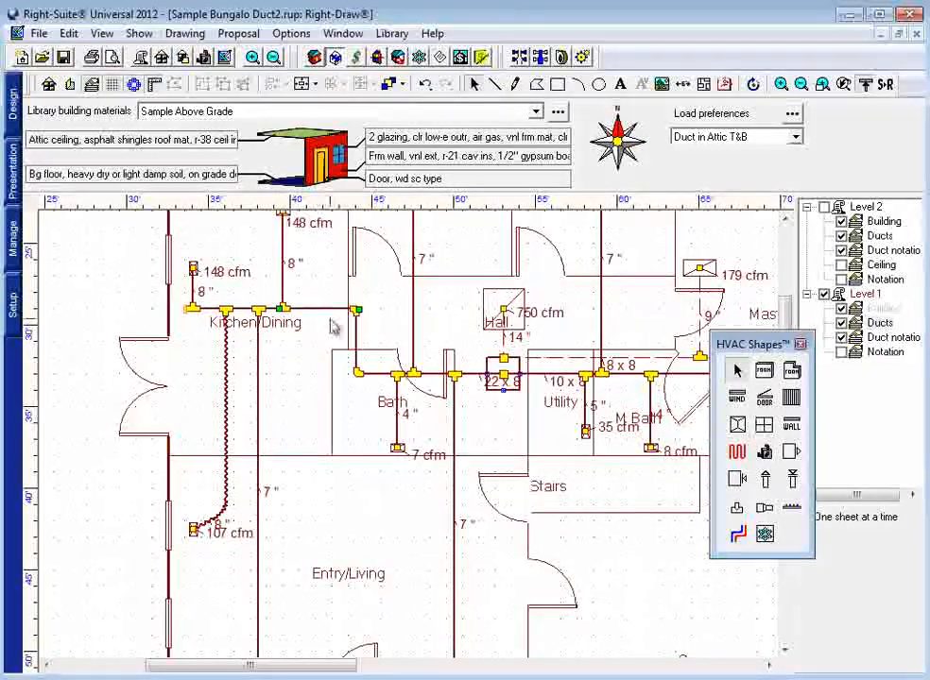
{"action": "key", "text": "ctrl+z"}
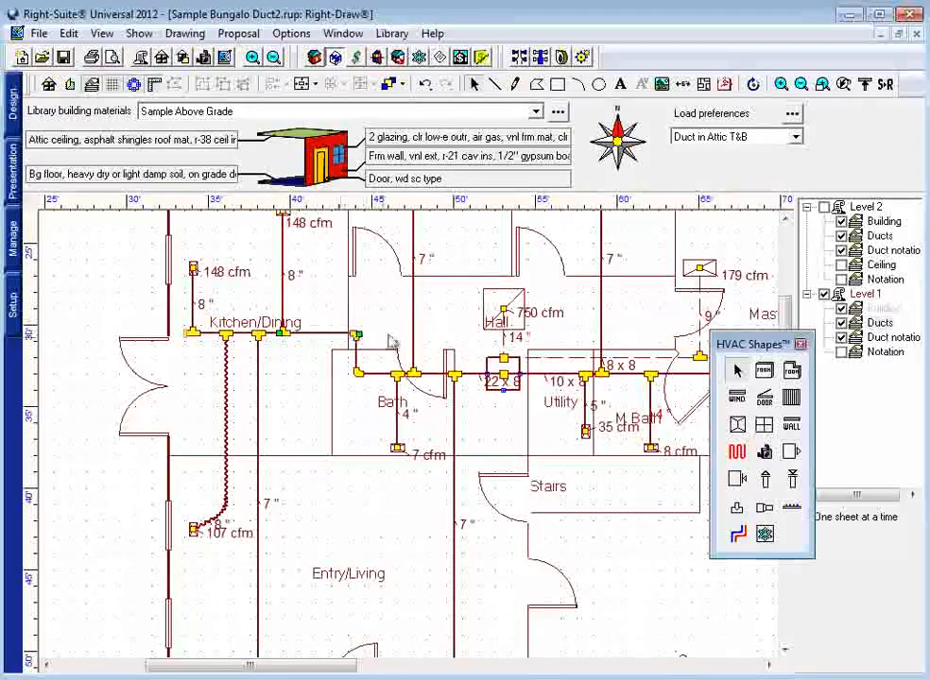
Step: Turn off automatic sizing for the BR 3 supply duct and open its diameter for editing
{"action": "middle_click_drag", "start_coordinate": [598, 380], "coordinate": [492, 394]}
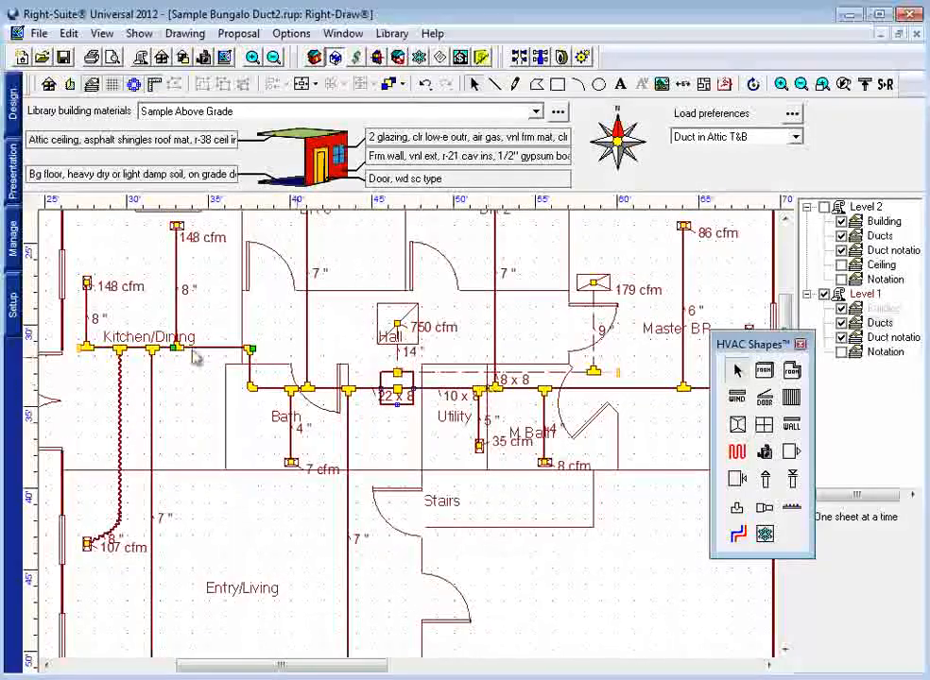
{"action": "left_click", "coordinate": [308, 273]}
{"action": "double_click", "coordinate": [308, 273]}
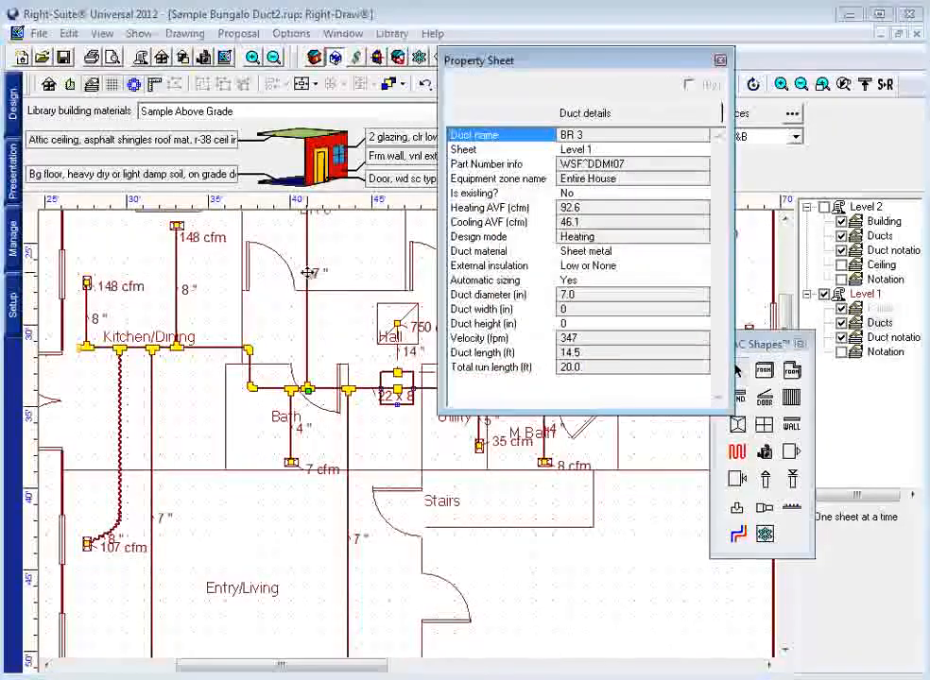
{"action": "left_click", "coordinate": [505, 253]}
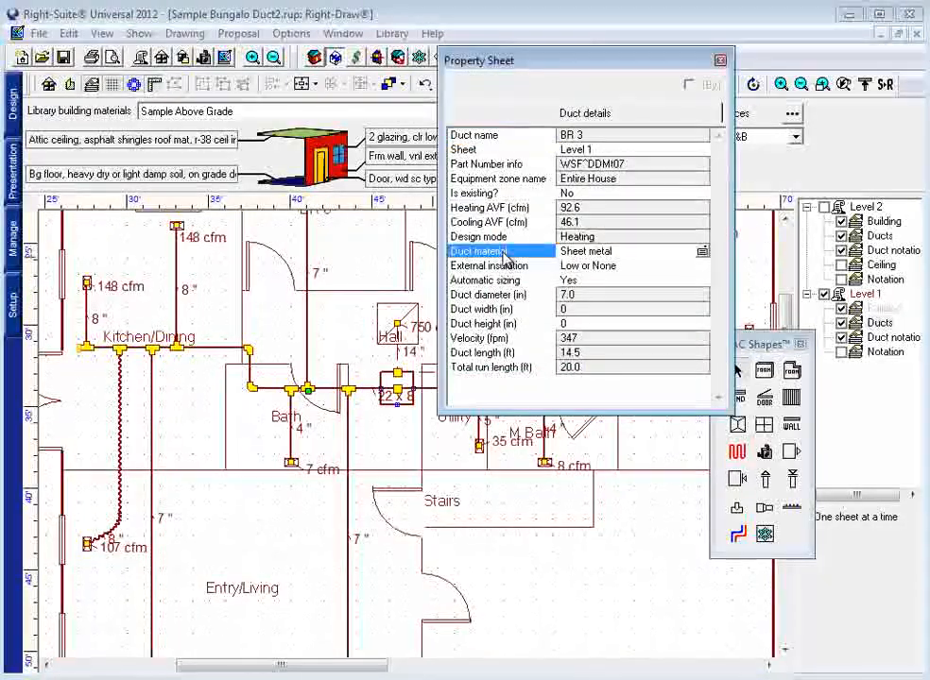
{"action": "left_click", "coordinate": [494, 266]}
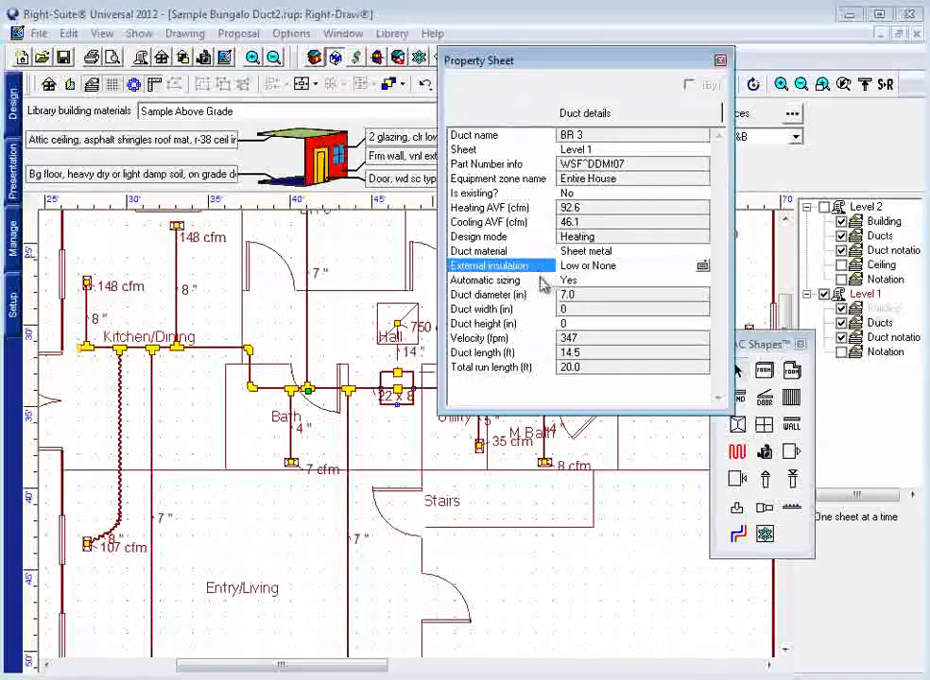
{"action": "left_click", "coordinate": [526, 282]}
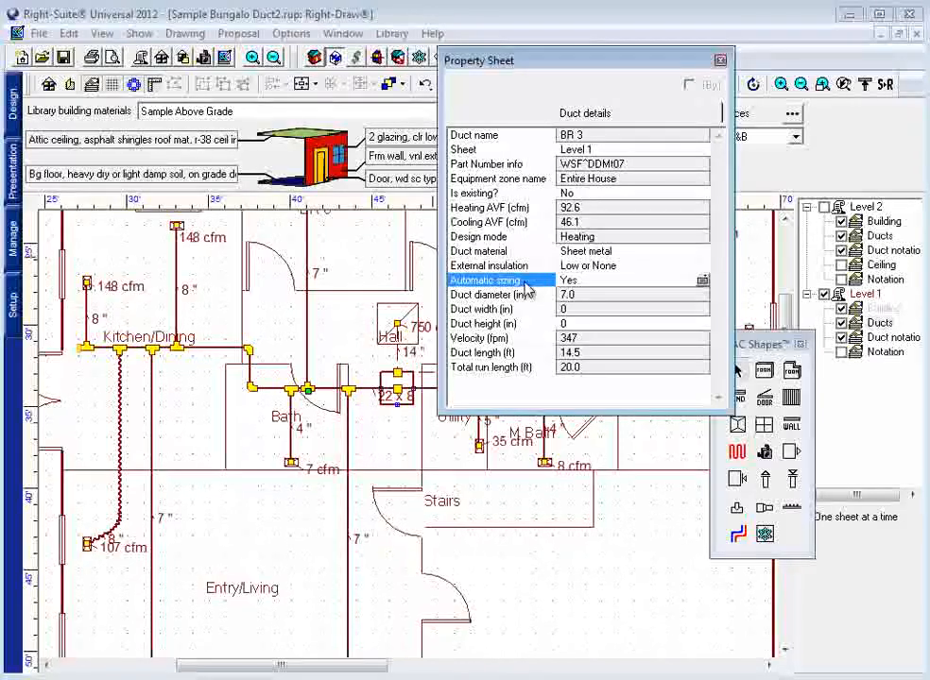
{"action": "left_click", "coordinate": [583, 288]}
{"action": "left_click", "coordinate": [586, 298]}
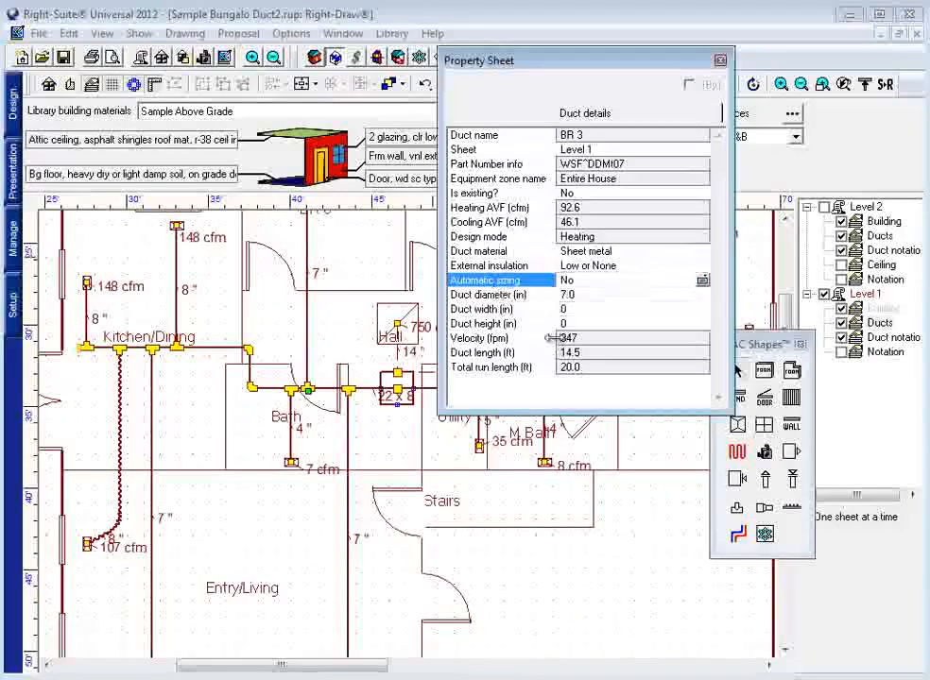
{"action": "left_click", "coordinate": [583, 295]}
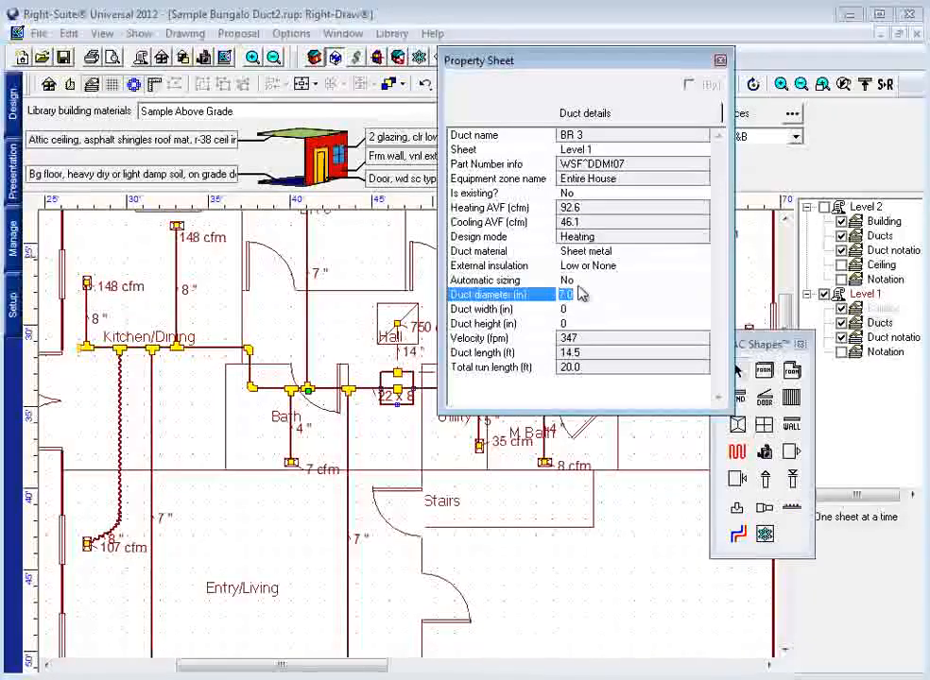
Step: Restore automatic sizing to Yes for the BR 3 supply duct and close its properties
{"action": "left_click", "coordinate": [587, 280]}
{"action": "left_click", "coordinate": [587, 281]}
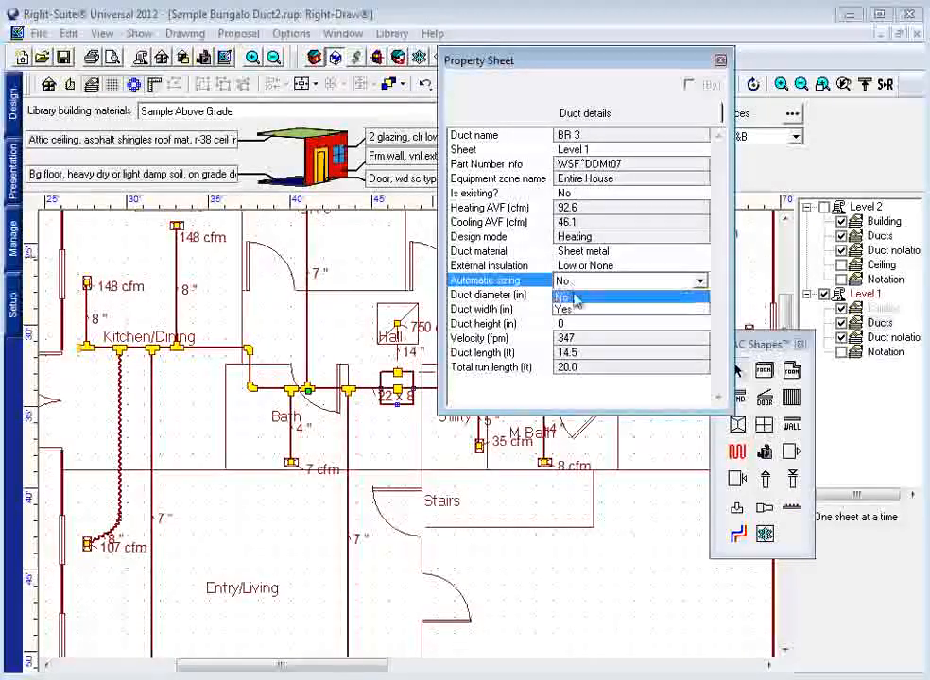
{"action": "left_click", "coordinate": [578, 312]}
{"action": "left_click", "coordinate": [720, 61]}
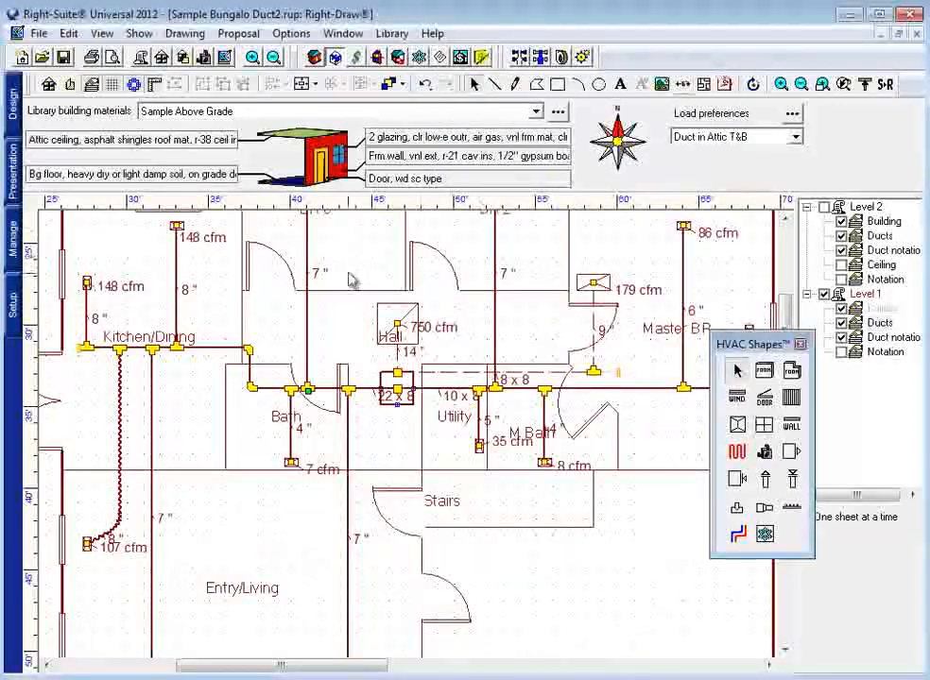
{"action": "scroll", "coordinate": [348, 310], "scroll_direction": "up", "scroll_amount": 2}
{"action": "scroll", "coordinate": [347, 310], "scroll_direction": "up", "scroll_amount": 1}
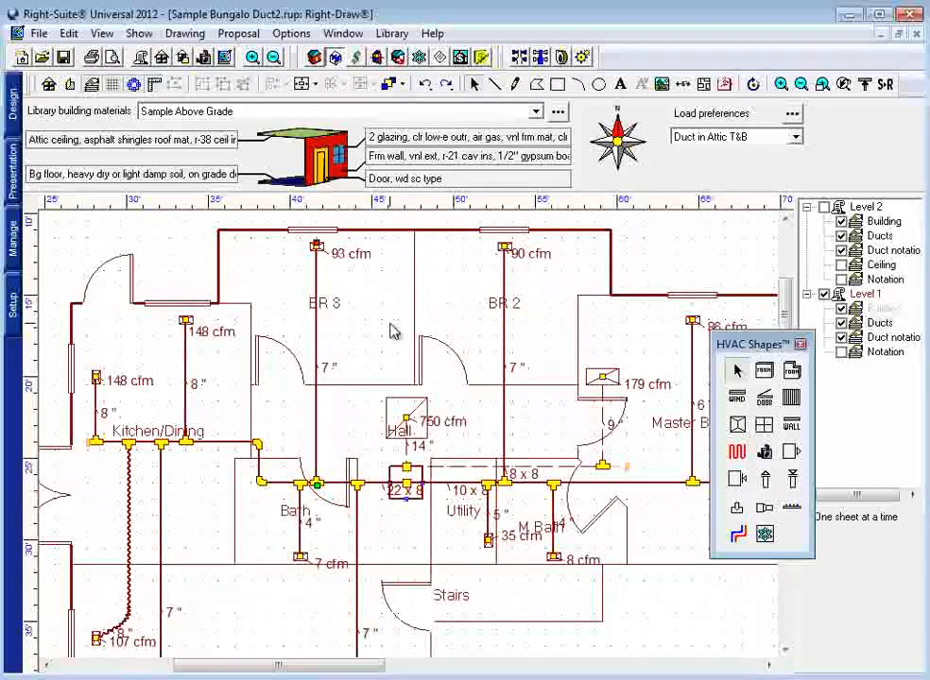
Step: Set the BR 3 supply duct's material to Round flexible vinyl
{"action": "double_click", "coordinate": [318, 322]}
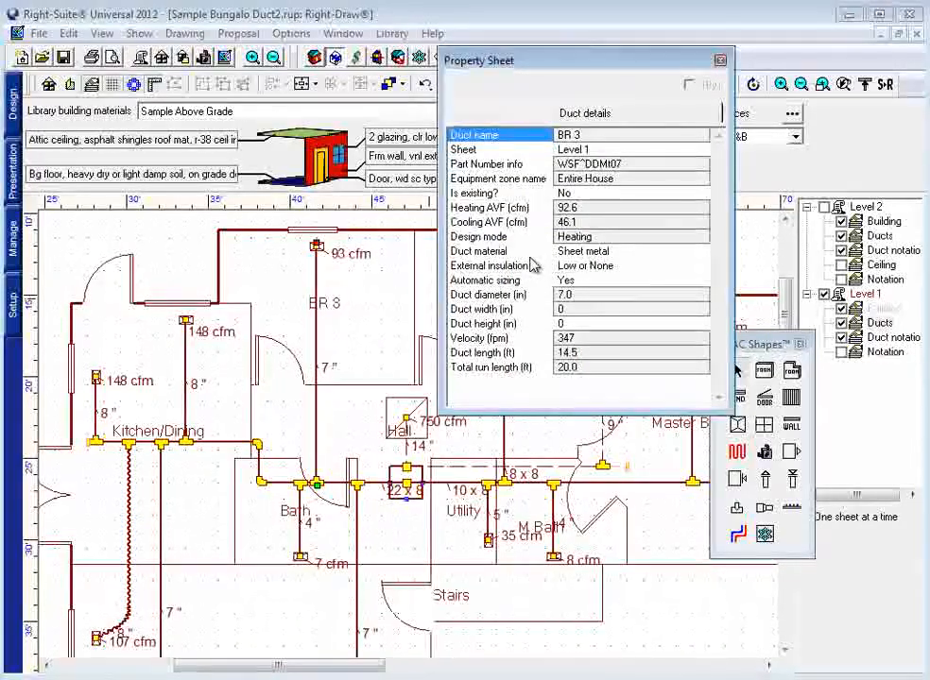
{"action": "left_click", "coordinate": [593, 253]}
{"action": "left_click", "coordinate": [597, 304]}
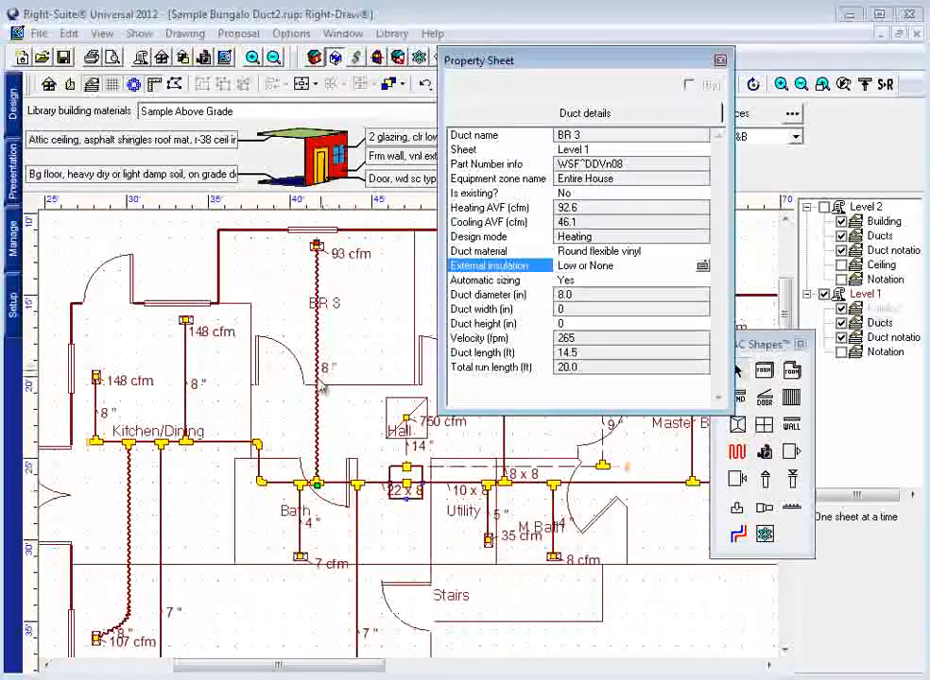
Step: Redraw the BR 3 supply duct as two sheet metal segments, about 10.5 ft from the trunk and about 4 ft to the register
{"action": "mouse_move", "coordinate": [317, 483]}
{"action": "left_mouse_down"}
{"action": "mouse_move", "coordinate": [317, 305]}
{"action": "mouse_move", "coordinate": [325, 444]}
{"action": "mouse_move", "coordinate": [318, 484]}
{"action": "left_mouse_up"}
{"action": "left_click", "coordinate": [766, 480]}
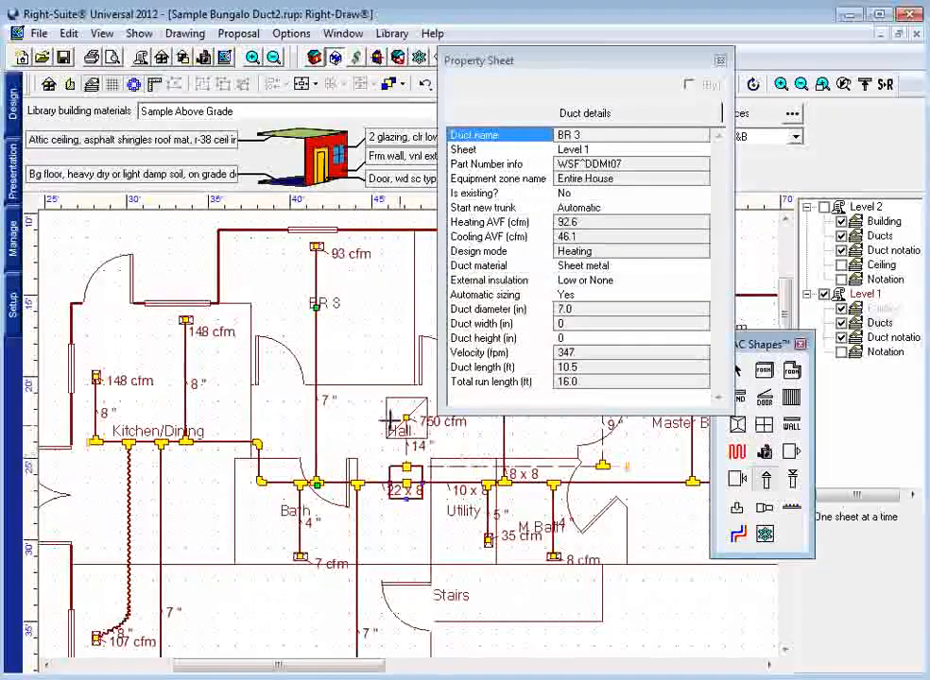
{"action": "left_click_drag", "start_coordinate": [754, 345], "coordinate": [792, 339]}
{"action": "left_click", "coordinate": [775, 365]}
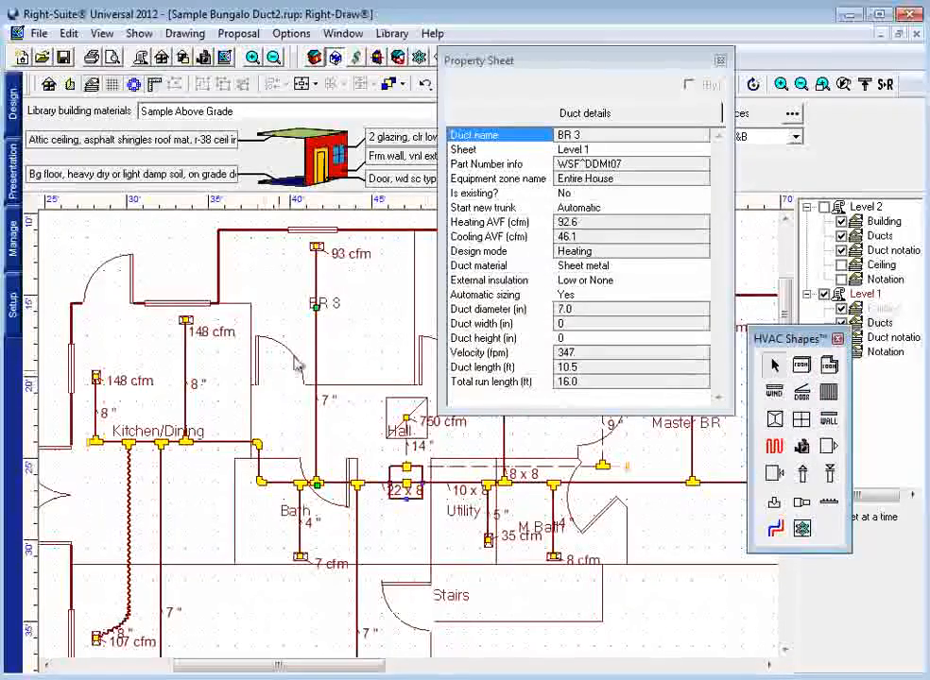
{"action": "left_click", "coordinate": [337, 277]}
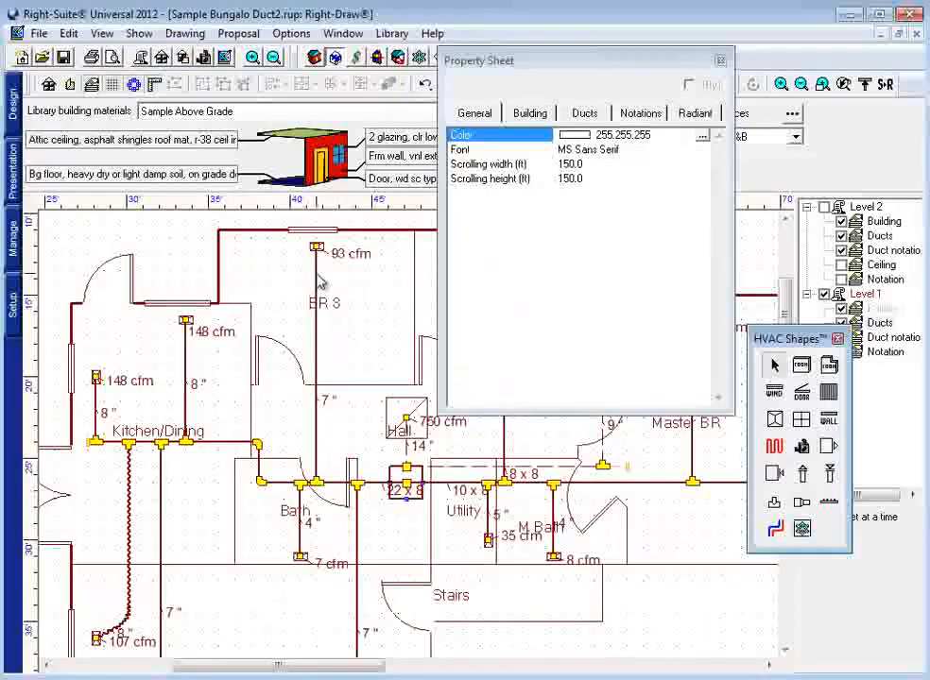
Step: Set Start new trunk to Yes for the BR 3 duct segment that connects to the main trunk
{"action": "left_click", "coordinate": [317, 274]}
{"action": "left_click", "coordinate": [317, 351]}
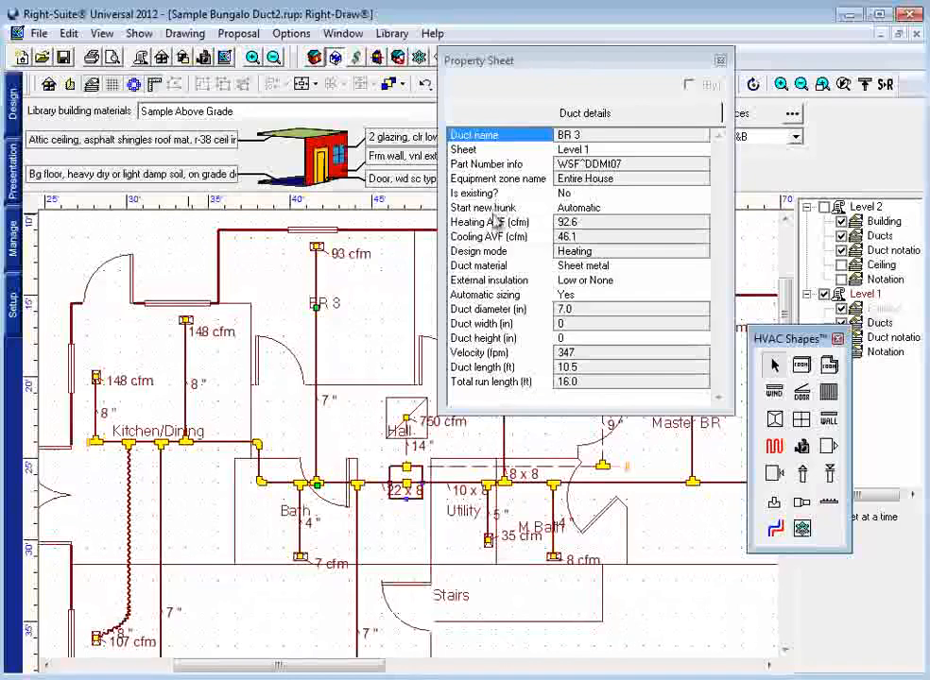
{"action": "left_click", "coordinate": [523, 209]}
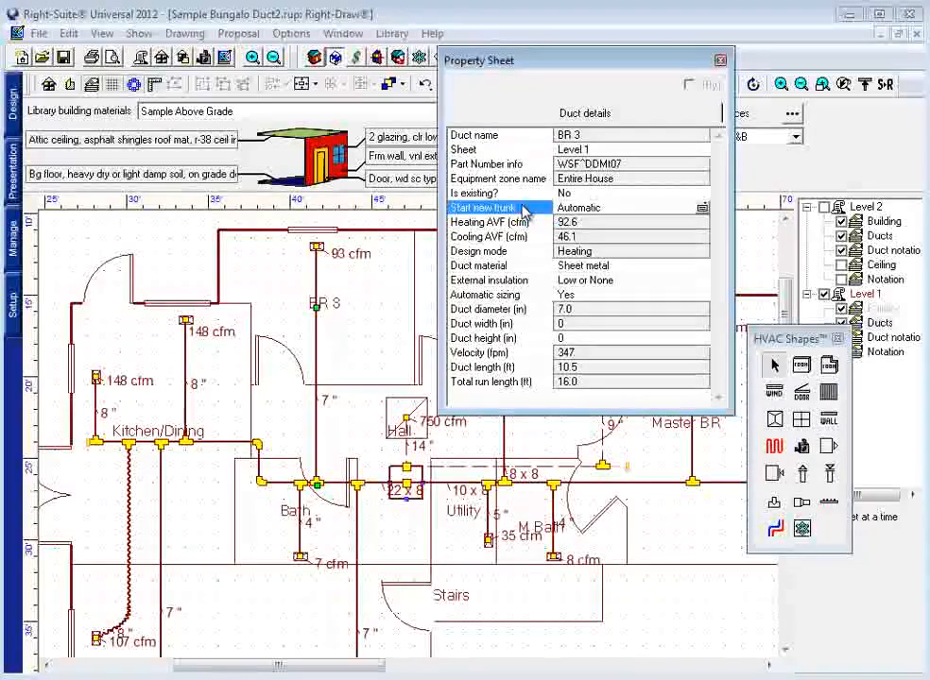
{"action": "left_click", "coordinate": [583, 210]}
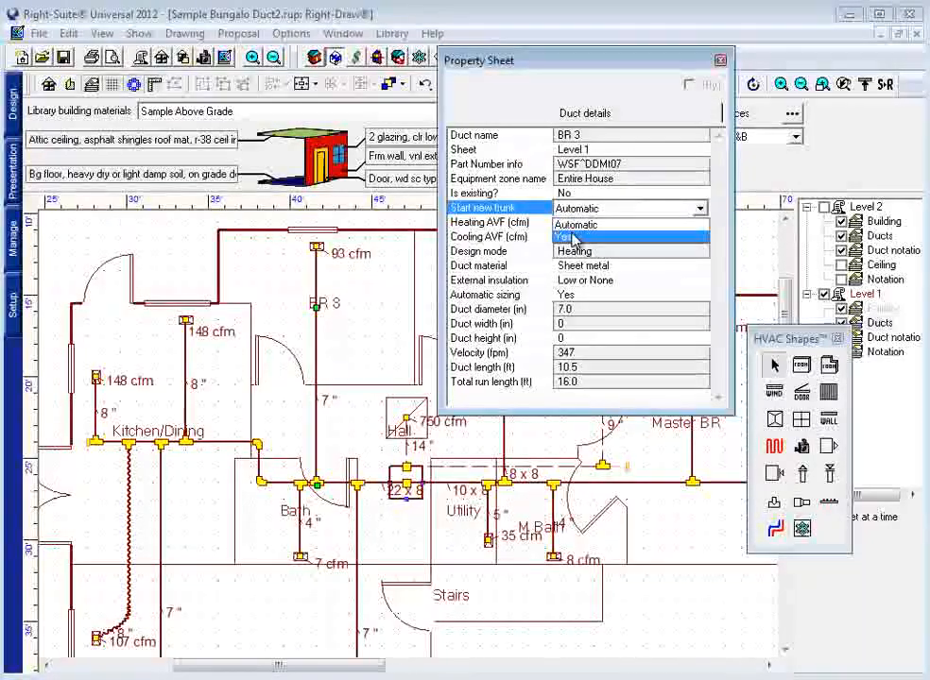
{"action": "left_click", "coordinate": [570, 237]}
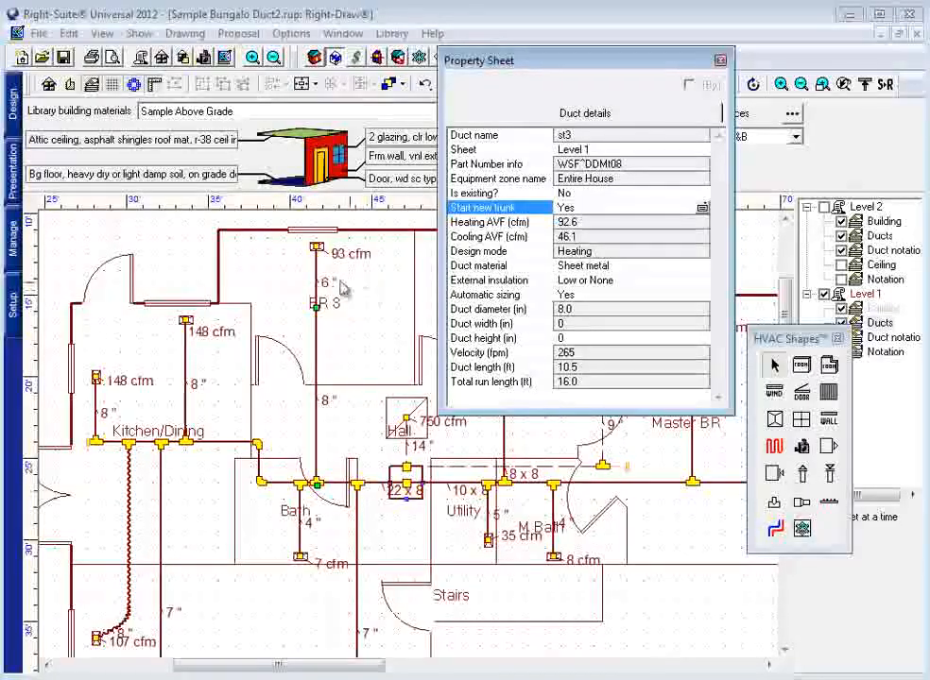
Step: Set the material of the short BR 3 duct segment at the register to Round flexible vinyl
{"action": "left_click", "coordinate": [317, 267]}
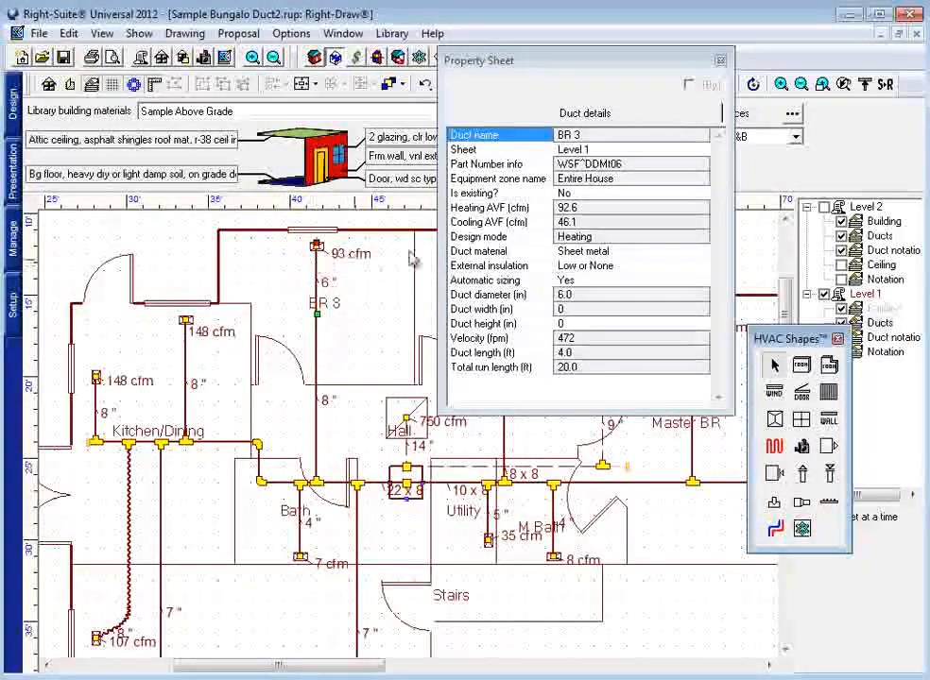
{"action": "left_click", "coordinate": [599, 253]}
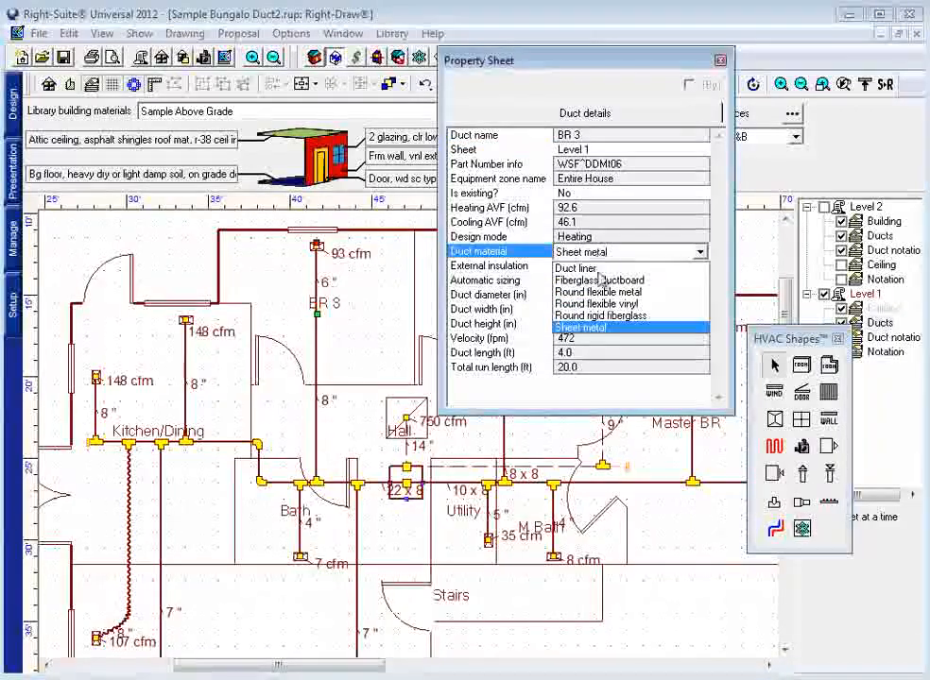
{"action": "key", "text": "Up"}
{"action": "key", "text": "Up"}
{"action": "key", "text": "Return"}
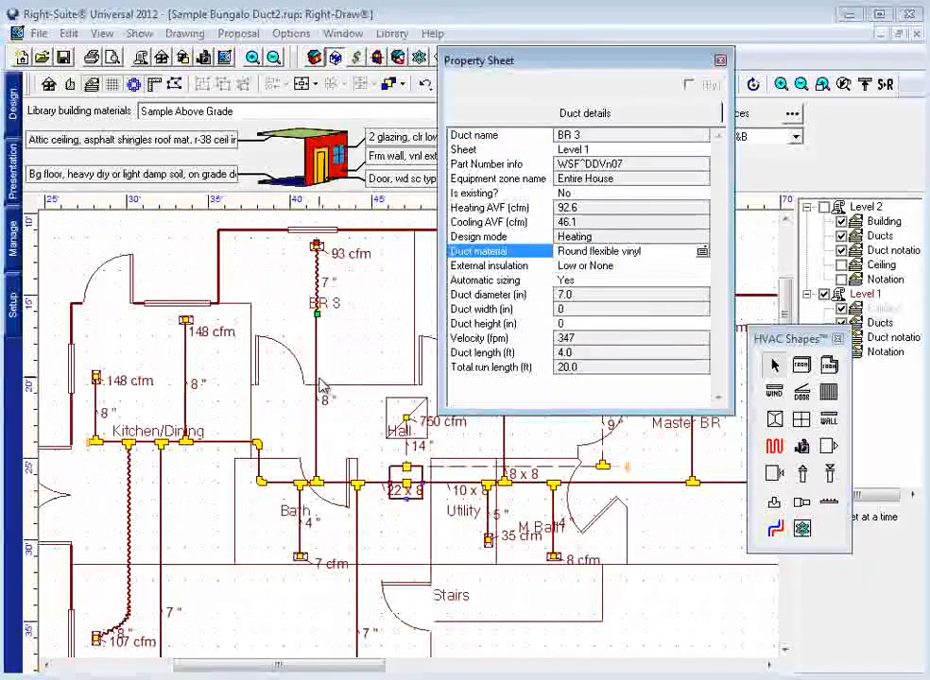
Step: Turn off automatic sizing for the trunk-side BR 3 duct segment, set its diameter to 7 in, and close its properties
{"action": "left_click", "coordinate": [316, 366]}
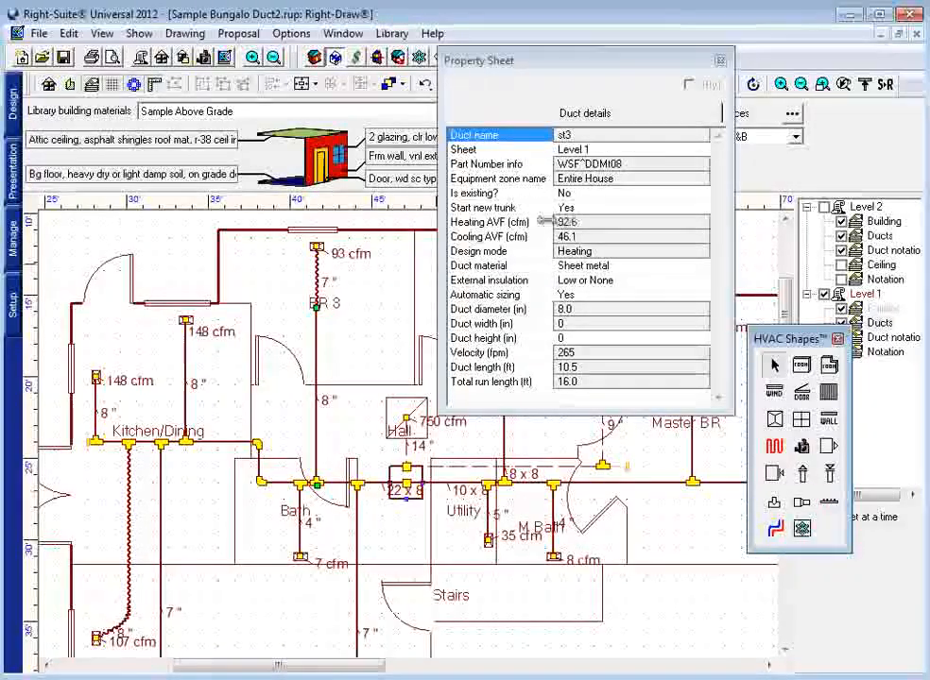
{"action": "left_click", "coordinate": [580, 296]}
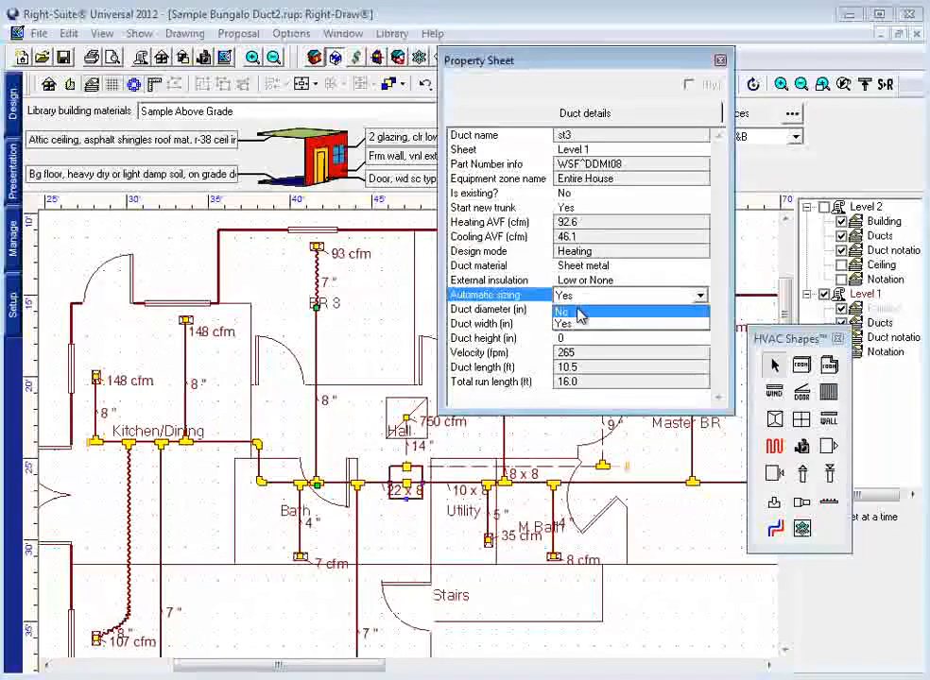
{"action": "left_click", "coordinate": [580, 315]}
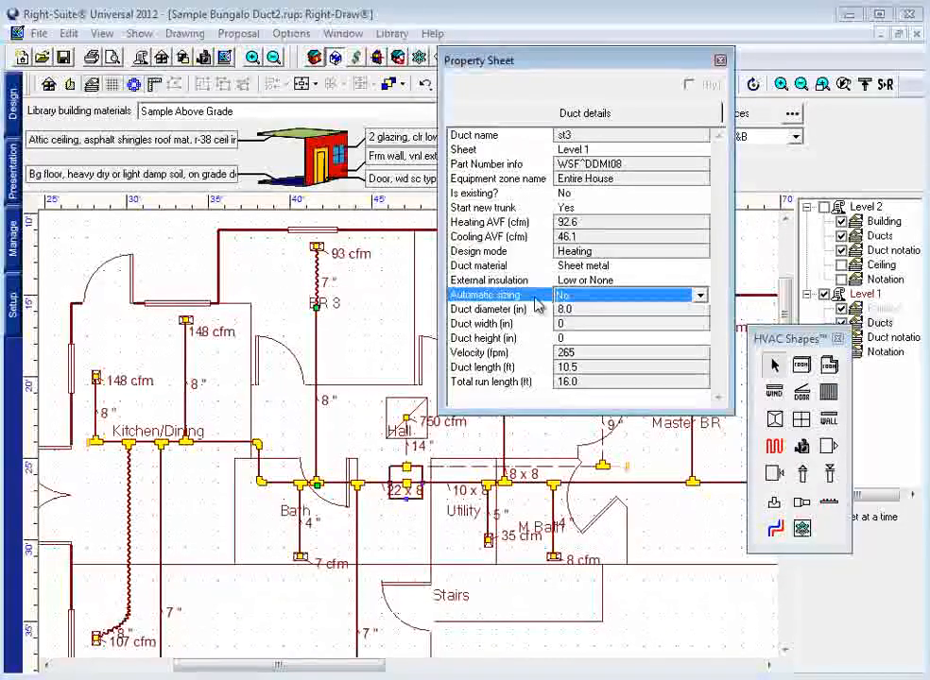
{"action": "left_click", "coordinate": [572, 310]}
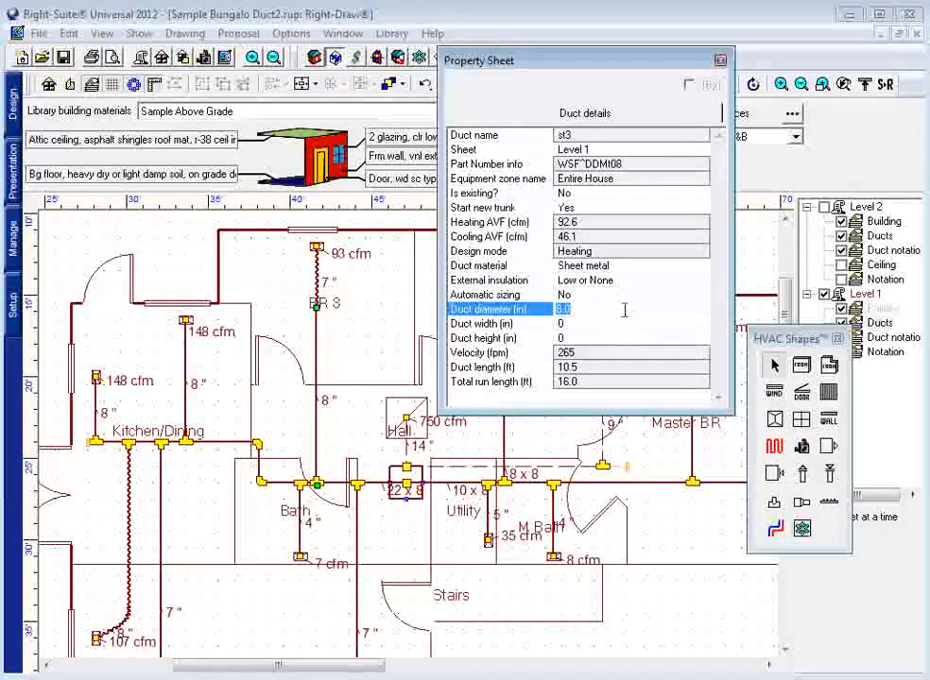
{"action": "type", "text": "7"}
{"action": "key", "text": "Return"}
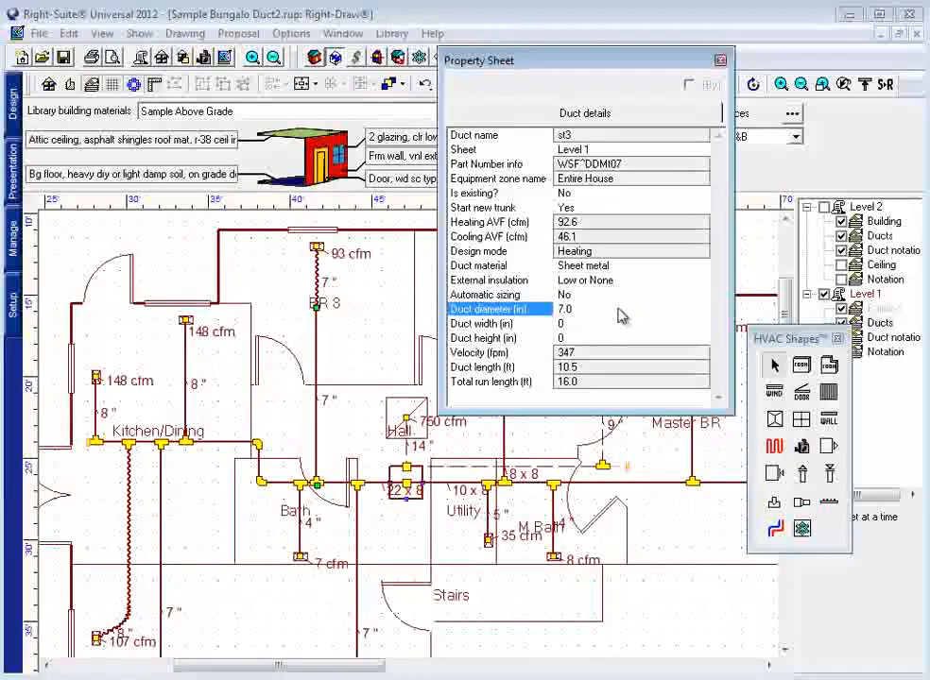
{"action": "left_click", "coordinate": [721, 60]}
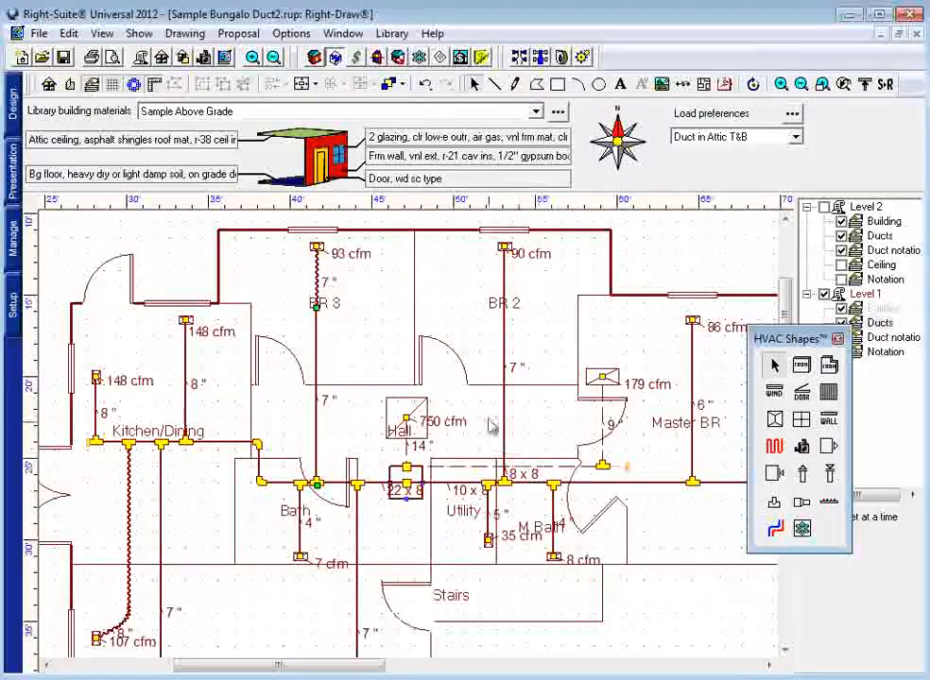
Step: Review the supply air boot and stack head fittings available for the Master BR side-wall register, leaving its fitting unchanged
{"action": "middle_click_drag", "start_coordinate": [644, 419], "coordinate": [544, 376]}
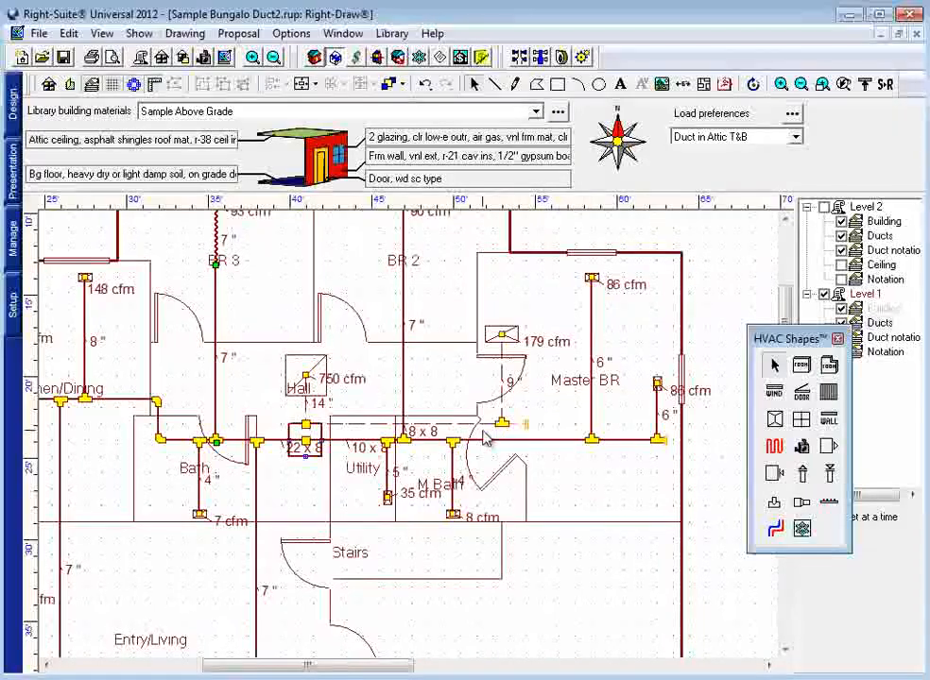
{"action": "middle_click_drag", "start_coordinate": [484, 439], "coordinate": [507, 371]}
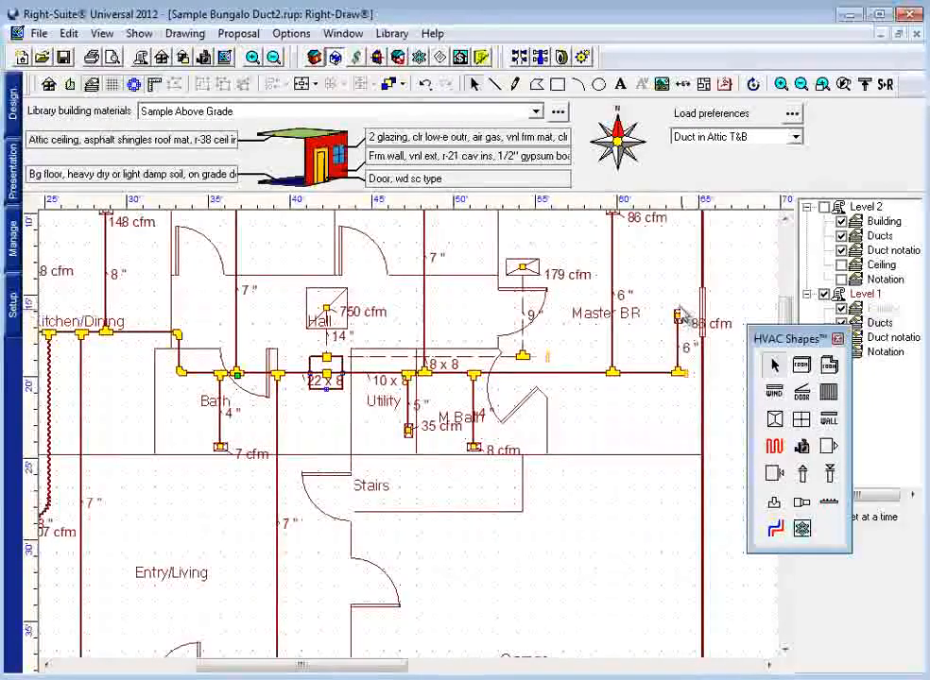
{"action": "middle_click_drag", "start_coordinate": [687, 326], "coordinate": [686, 350]}
{"action": "left_click", "coordinate": [685, 346]}
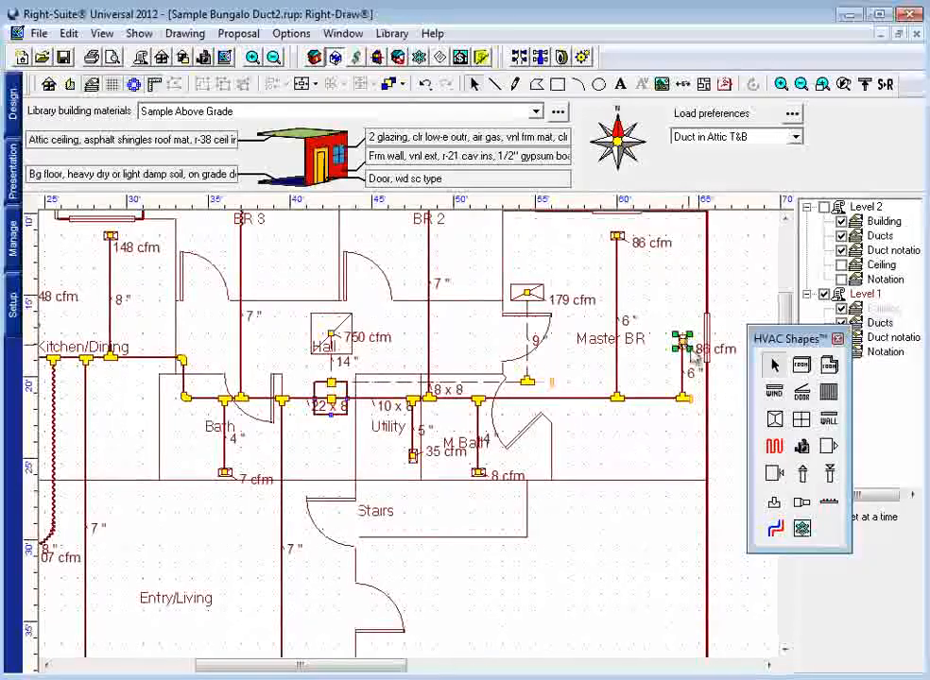
{"action": "double_click", "coordinate": [682, 342]}
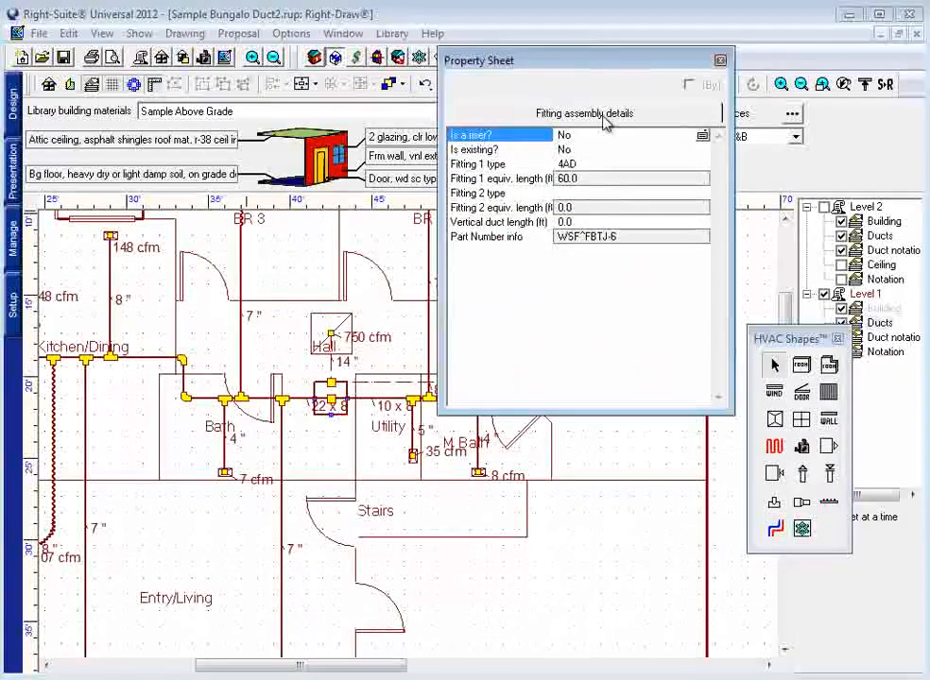
{"action": "double_click", "coordinate": [590, 165]}
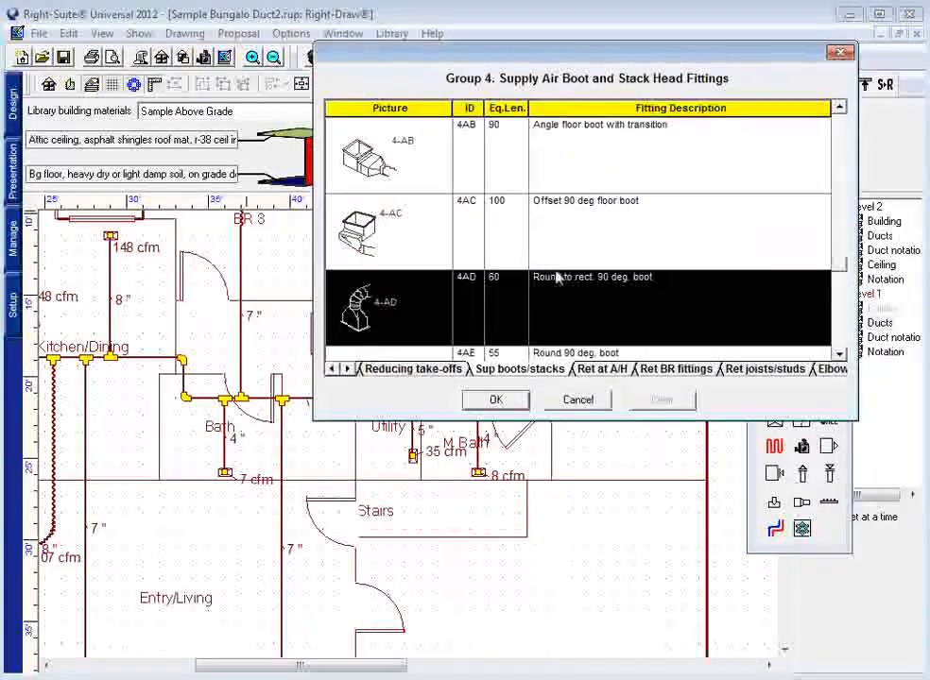
{"action": "mouse_move", "coordinate": [840, 265]}
{"action": "left_mouse_down"}
{"action": "mouse_move", "coordinate": [843, 303]}
{"action": "mouse_move", "coordinate": [842, 245]}
{"action": "left_mouse_up"}
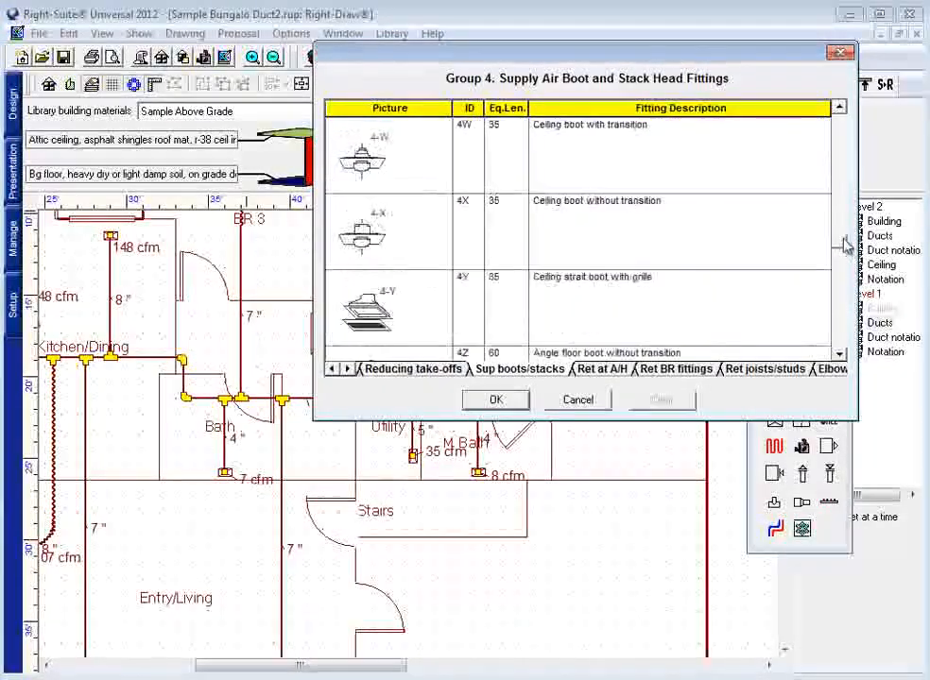
{"action": "left_click", "coordinate": [590, 404]}
{"action": "left_click", "coordinate": [719, 60]}
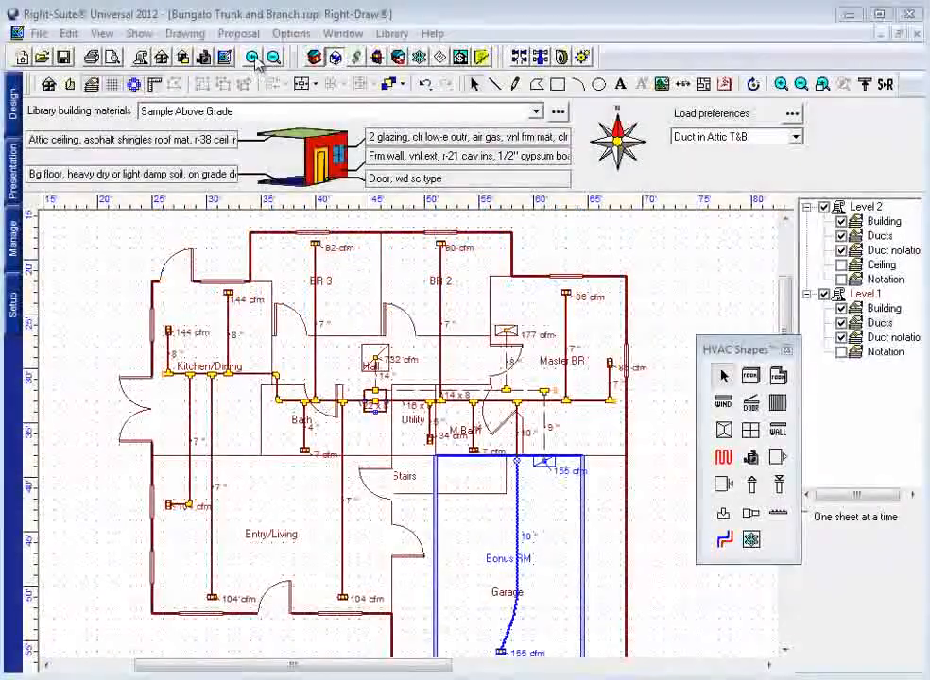
Step: Open the Static Pressure worksheet for the entire house, review the ways to reach it, and check the total effective length
{"action": "left_click", "coordinate": [253, 58]}
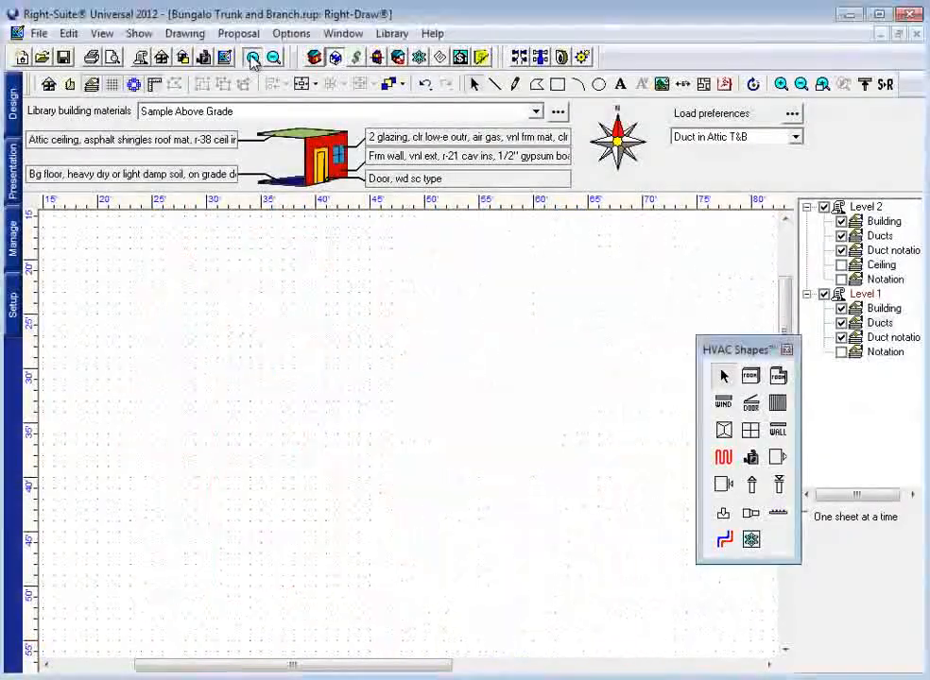
{"action": "middle_click_drag", "start_coordinate": [349, 280], "coordinate": [352, 388]}
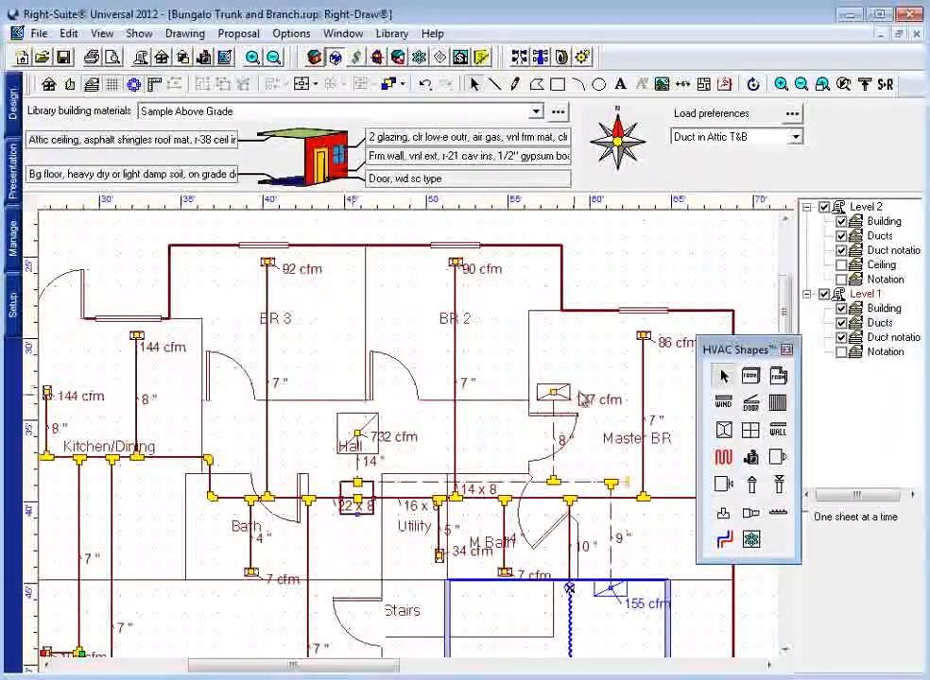
{"action": "middle_click_drag", "start_coordinate": [635, 422], "coordinate": [519, 374]}
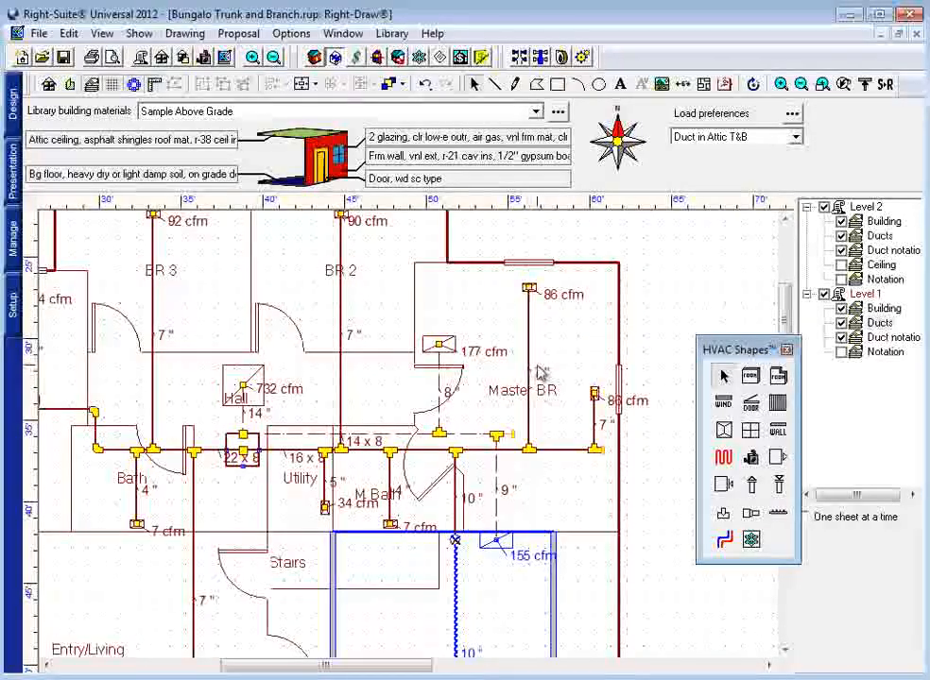
{"action": "left_click", "coordinate": [562, 57]}
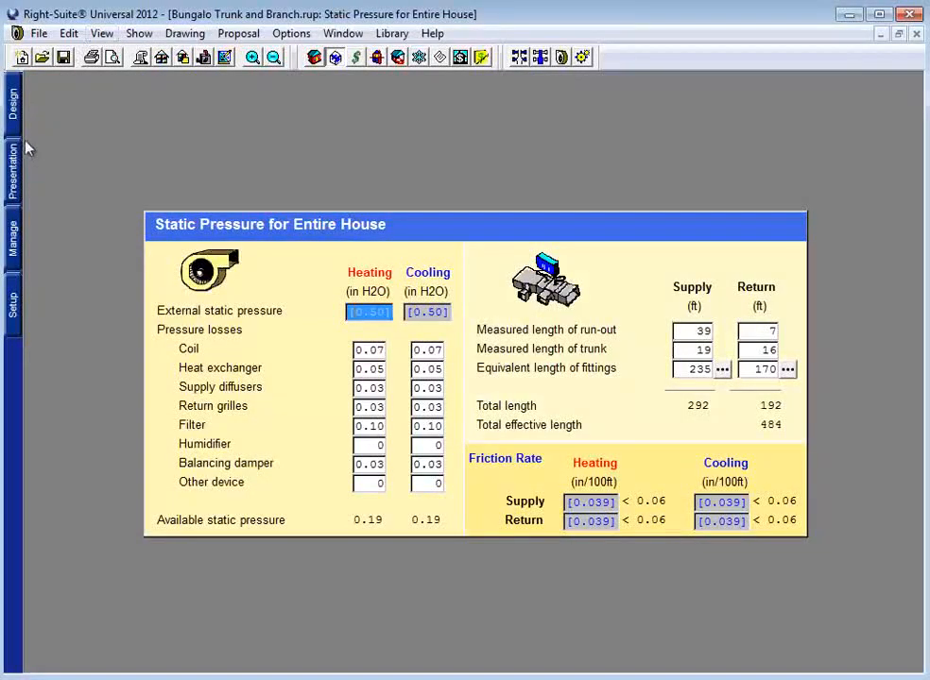
{"action": "left_click", "coordinate": [15, 102]}
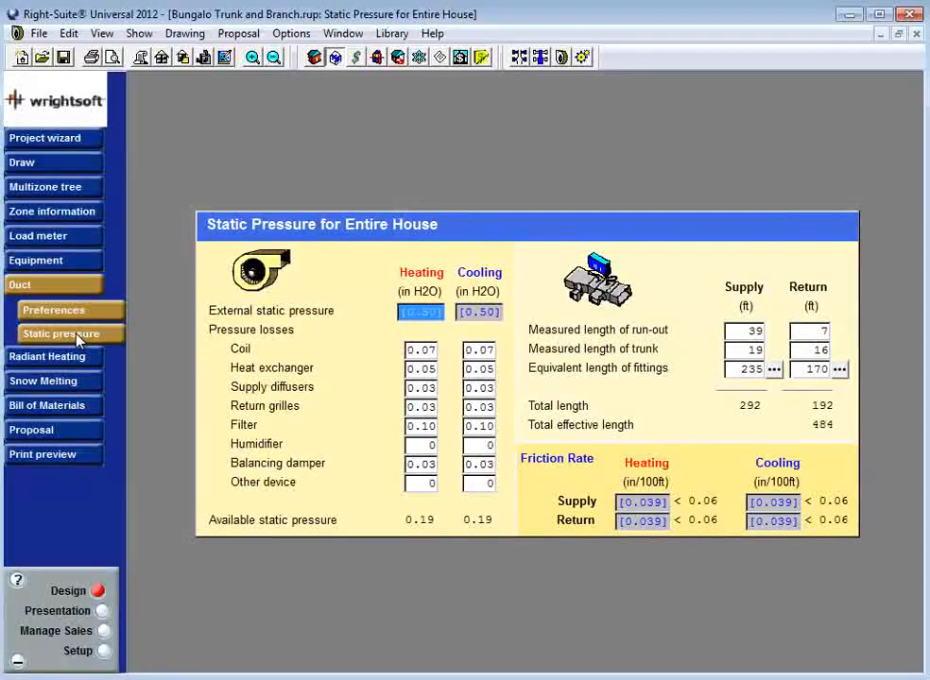
{"action": "left_click", "coordinate": [139, 34]}
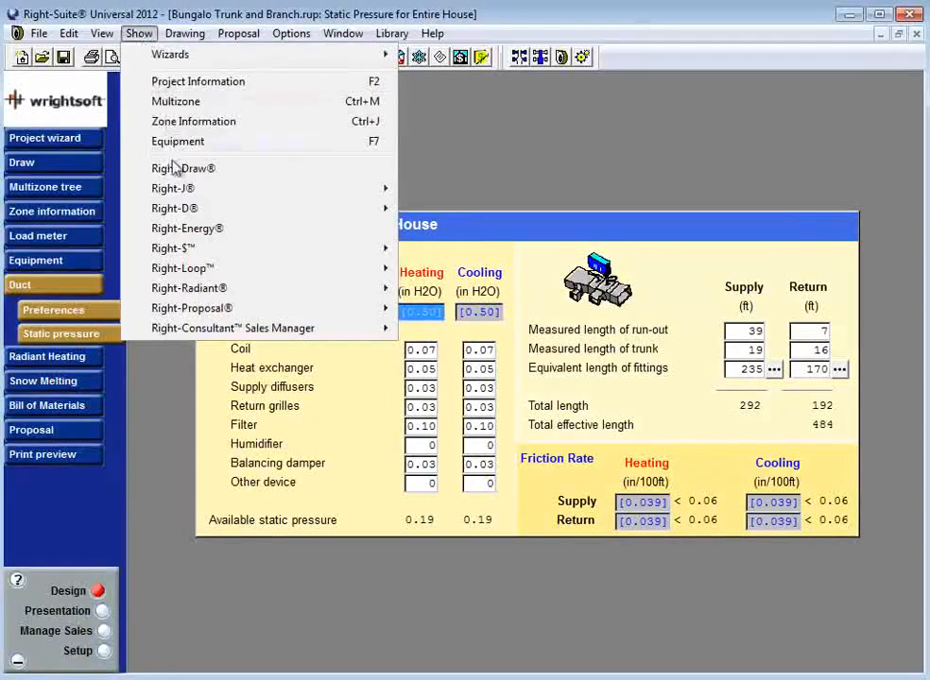
{"action": "mouse_move", "coordinate": [182, 208]}
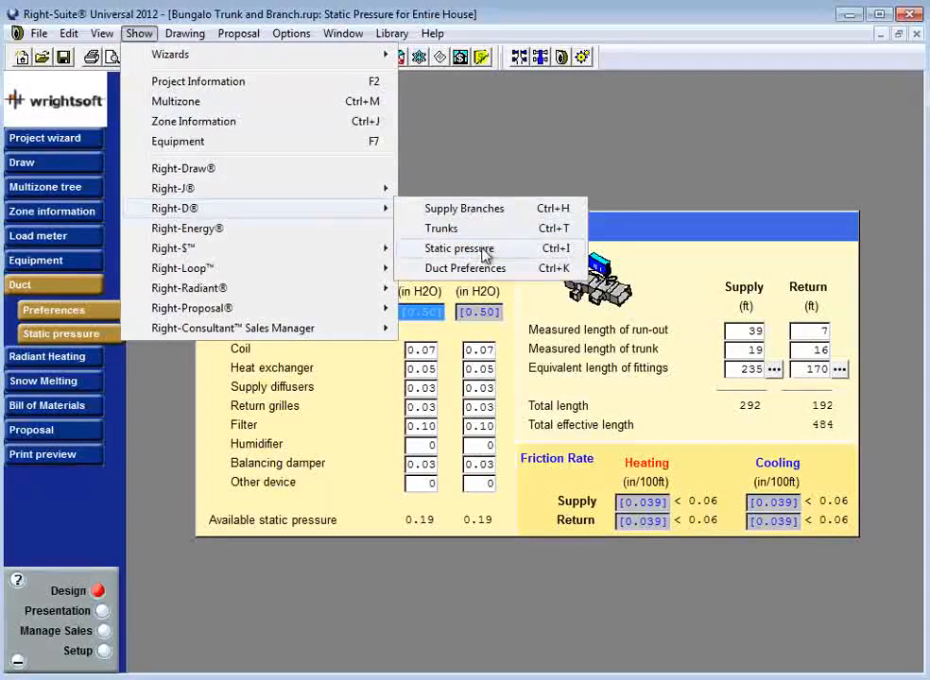
{"action": "left_click", "coordinate": [580, 131]}
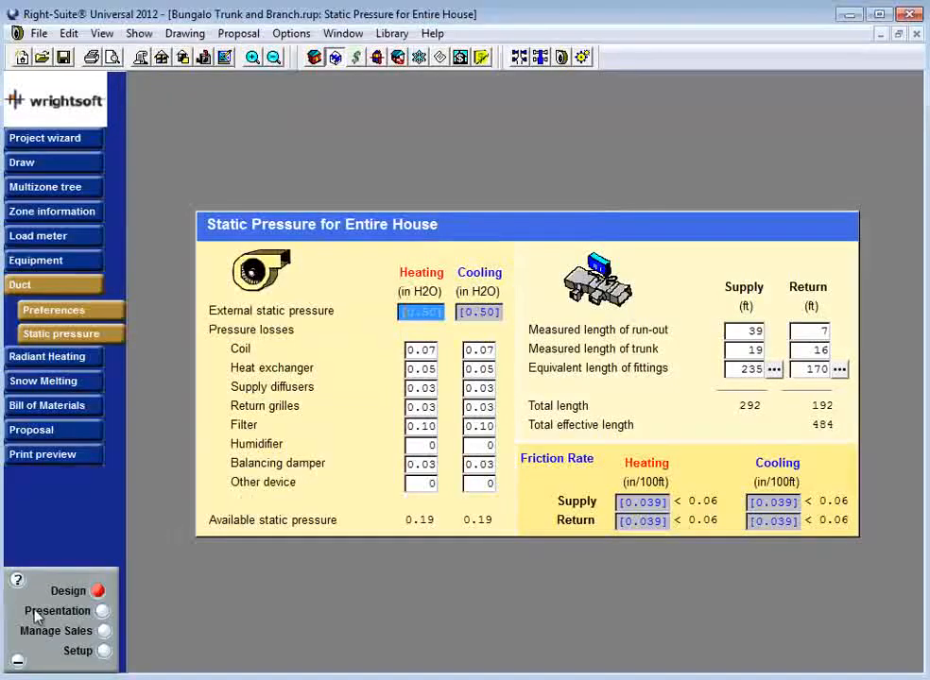
{"action": "left_click", "coordinate": [19, 661]}
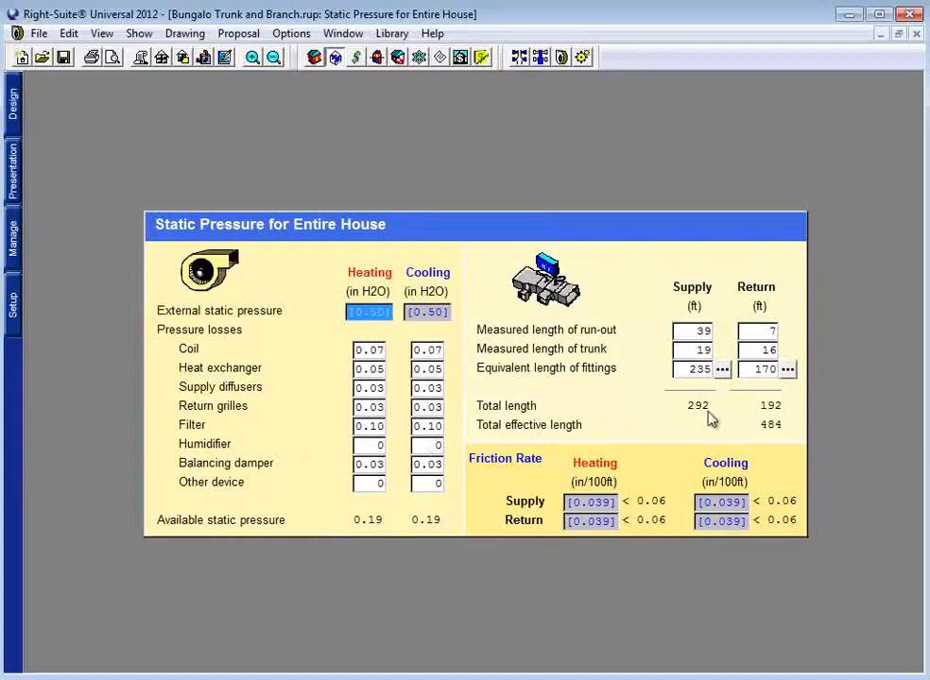
{"action": "left_click", "coordinate": [771, 427]}
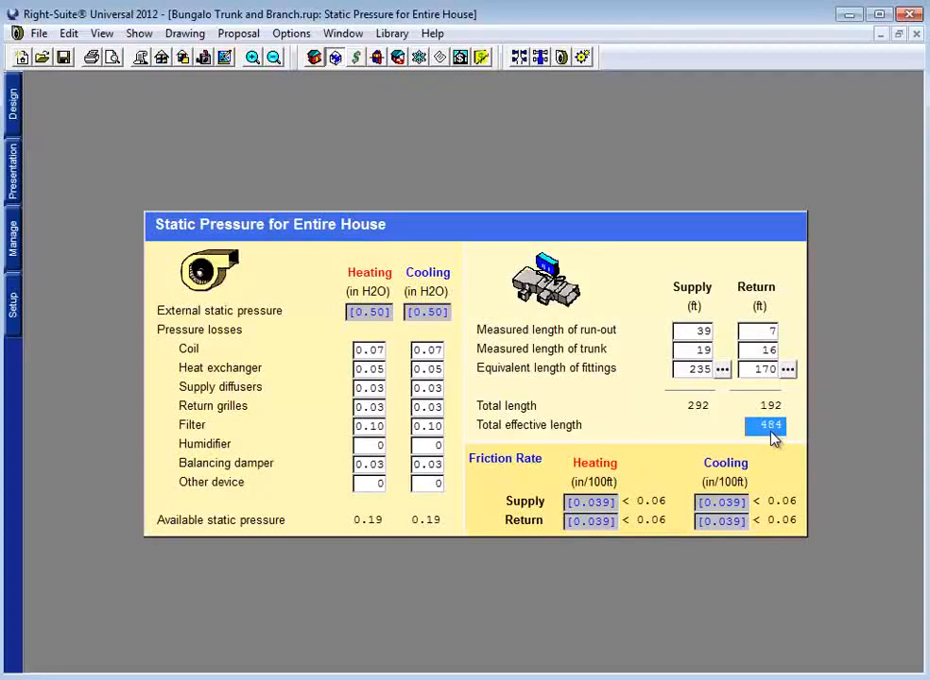
Step: Review the supply and return run-out, trunk and fitting equivalent lengths that make up the total effective length
{"action": "left_click", "coordinate": [692, 331]}
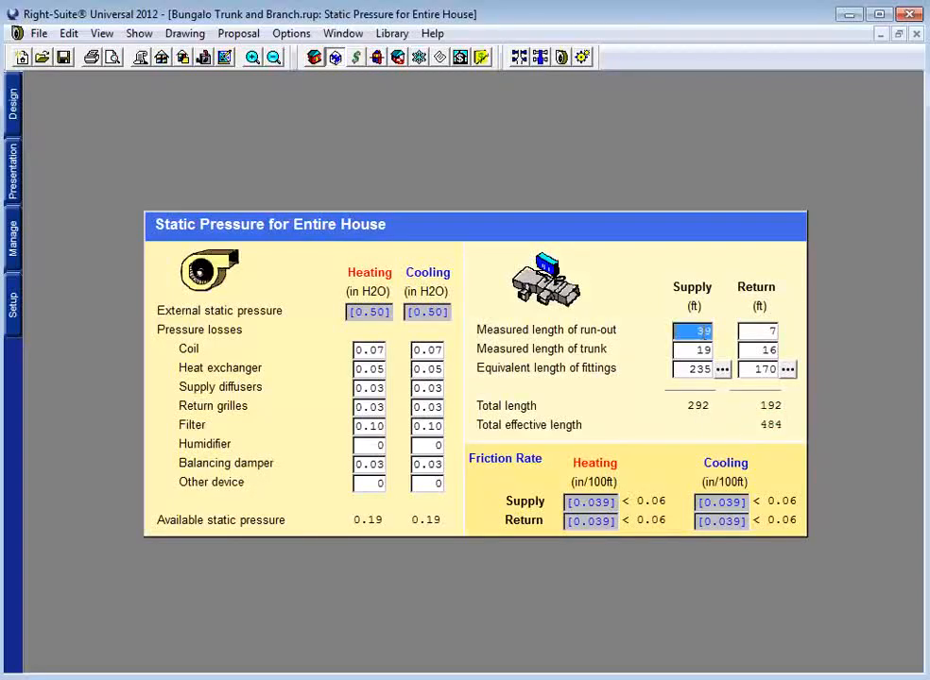
{"action": "left_click", "coordinate": [706, 350]}
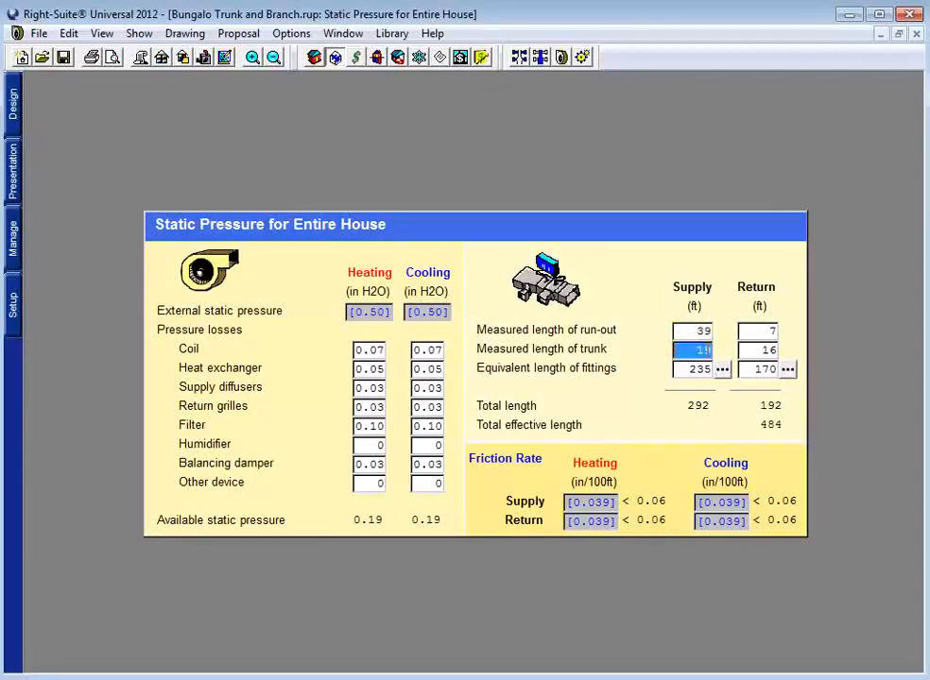
{"action": "left_click", "coordinate": [771, 332]}
{"action": "left_click", "coordinate": [770, 350]}
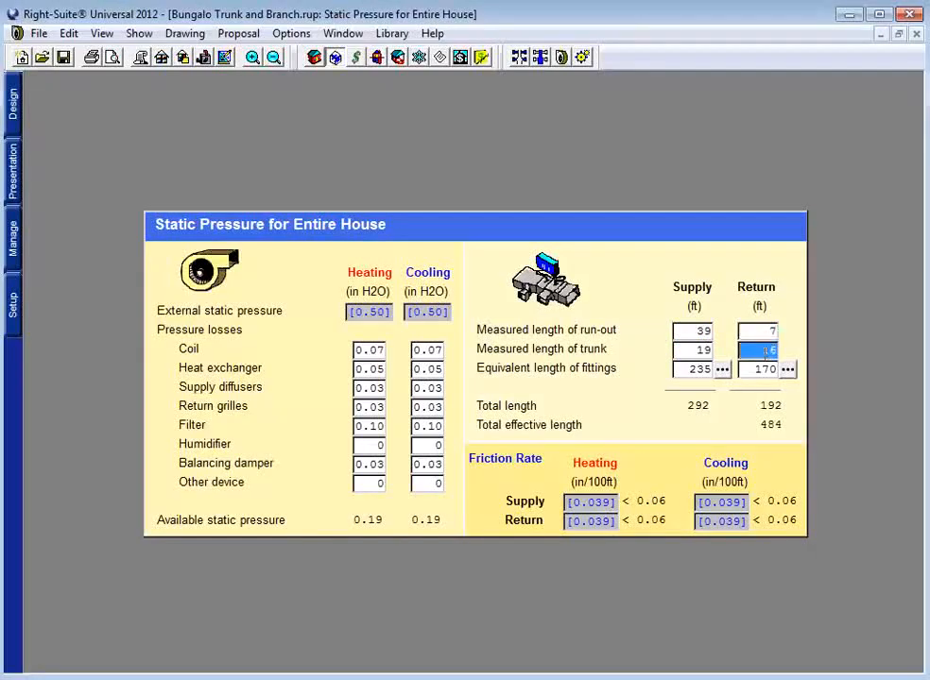
{"action": "left_click", "coordinate": [694, 369]}
{"action": "left_click", "coordinate": [749, 369]}
{"action": "left_click", "coordinate": [687, 374]}
{"action": "left_click", "coordinate": [754, 366]}
{"action": "left_click", "coordinate": [693, 370]}
{"action": "left_click", "coordinate": [759, 369]}
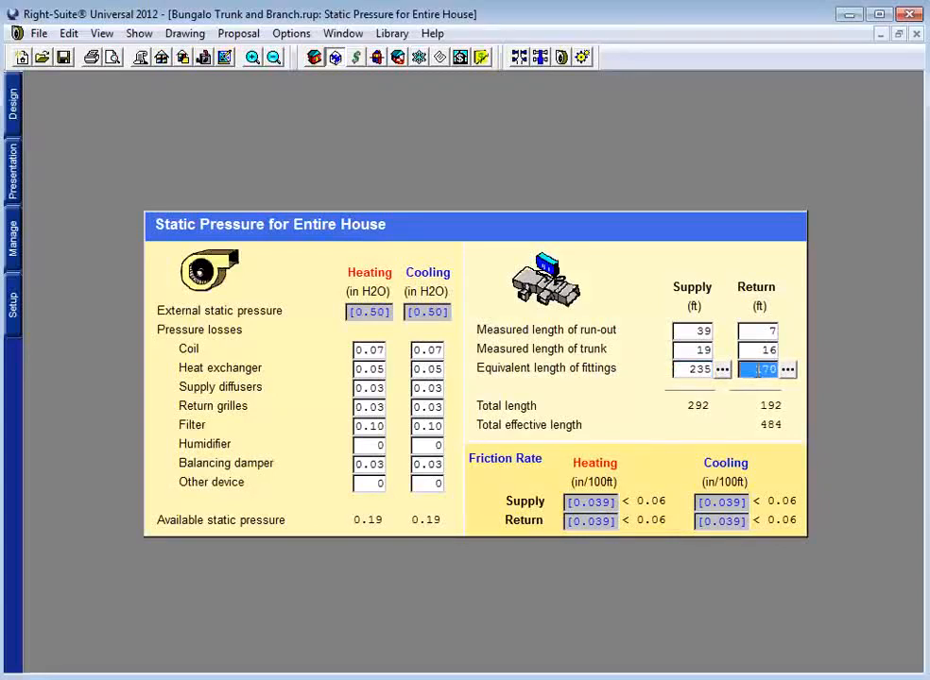
{"action": "left_click", "coordinate": [694, 370]}
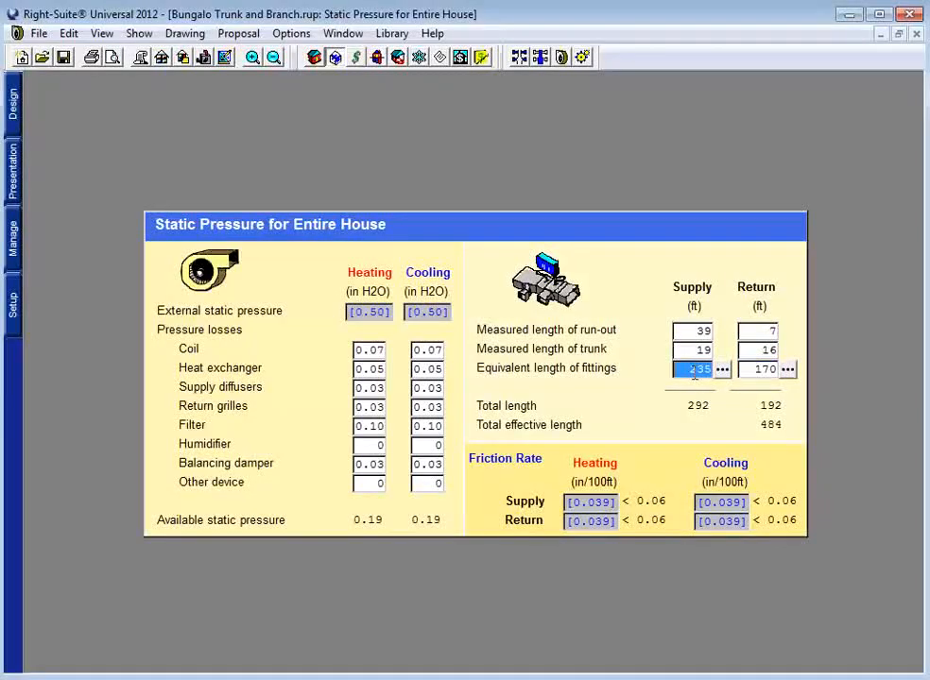
{"action": "left_click", "coordinate": [760, 371]}
{"action": "left_click", "coordinate": [702, 373]}
{"action": "left_click", "coordinate": [763, 428]}
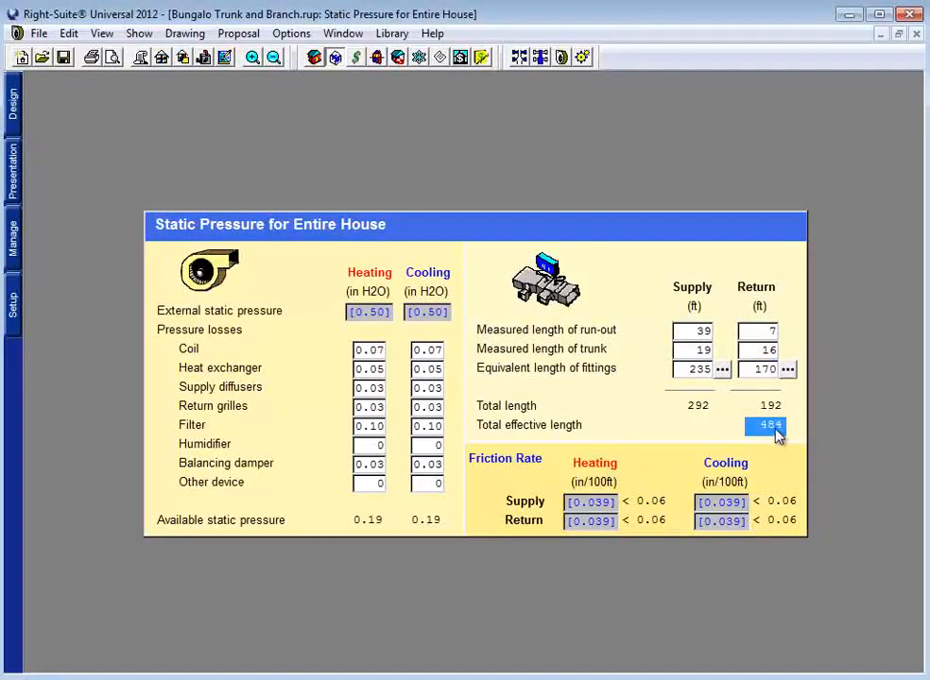
Step: Compare the available static pressure and total effective length with the supply heating friction rate
{"action": "left_click", "coordinate": [421, 522]}
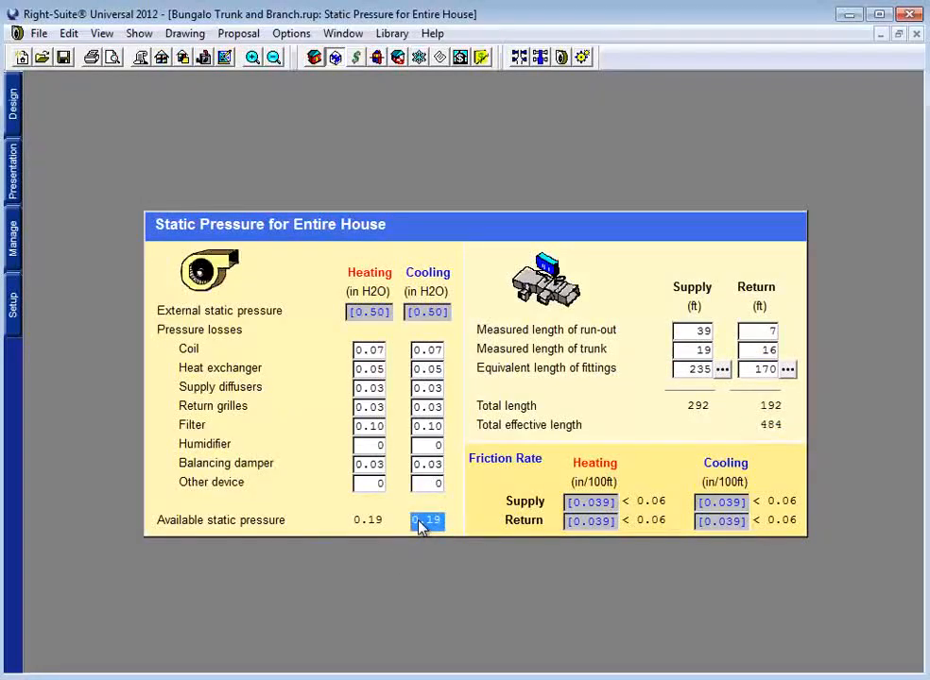
{"action": "left_click", "coordinate": [589, 502]}
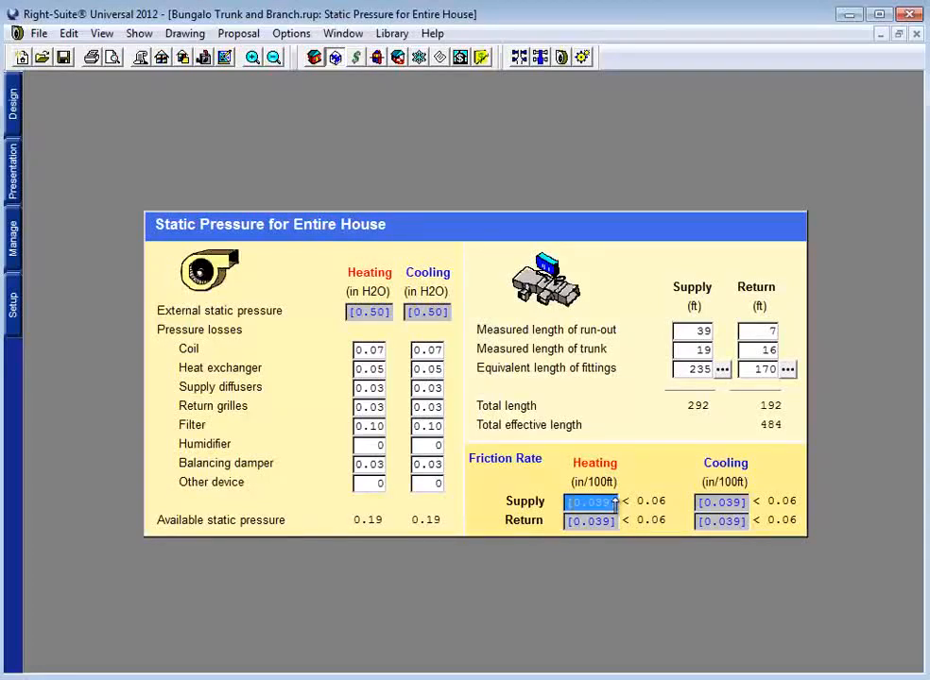
{"action": "left_click", "coordinate": [770, 426]}
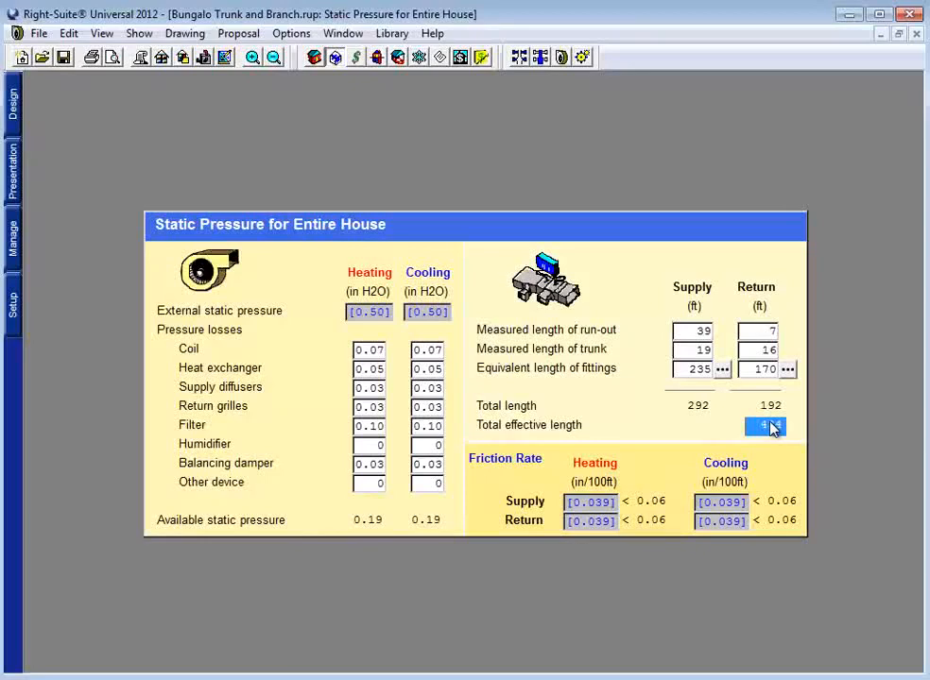
{"action": "left_click", "coordinate": [427, 521]}
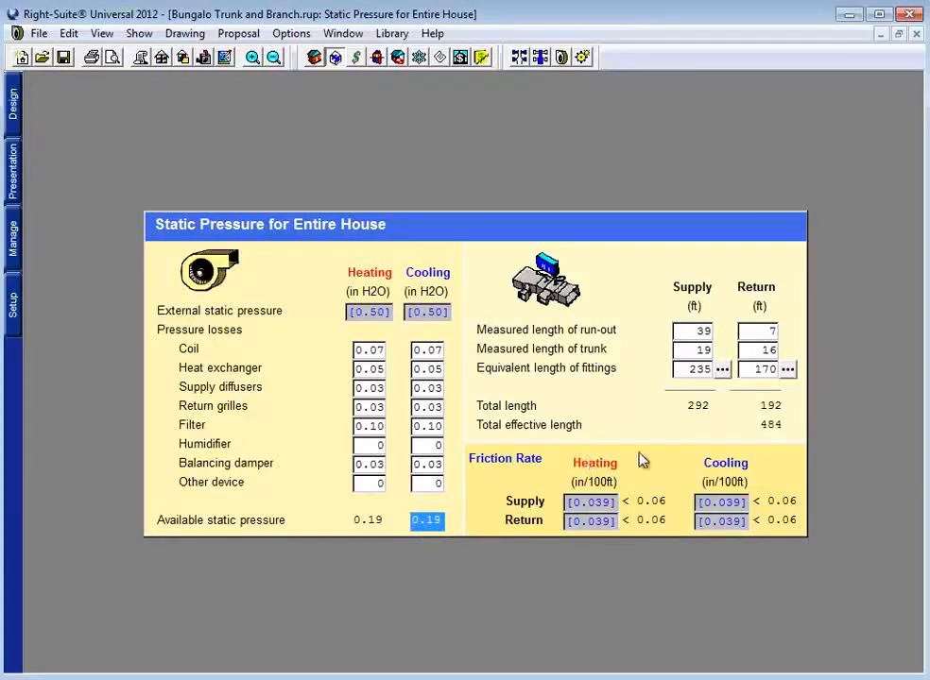
{"action": "left_click", "coordinate": [767, 427]}
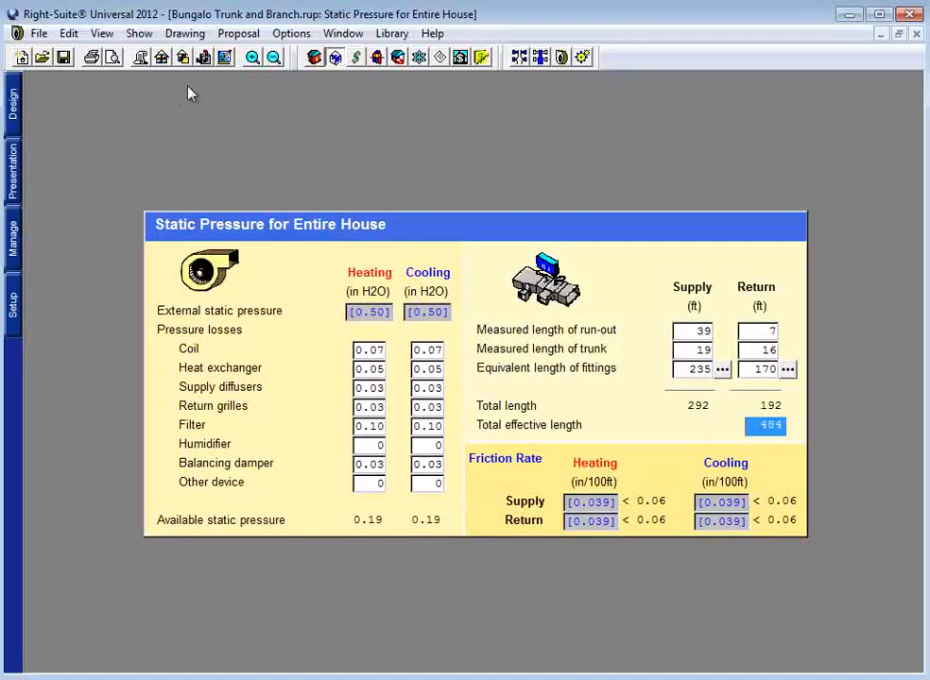
Step: Return to the duct drawing and examine the trunk and branch layout between the Hall and Master BR
{"action": "left_click", "coordinate": [228, 56]}
{"action": "middle_click_drag", "start_coordinate": [188, 465], "coordinate": [355, 452]}
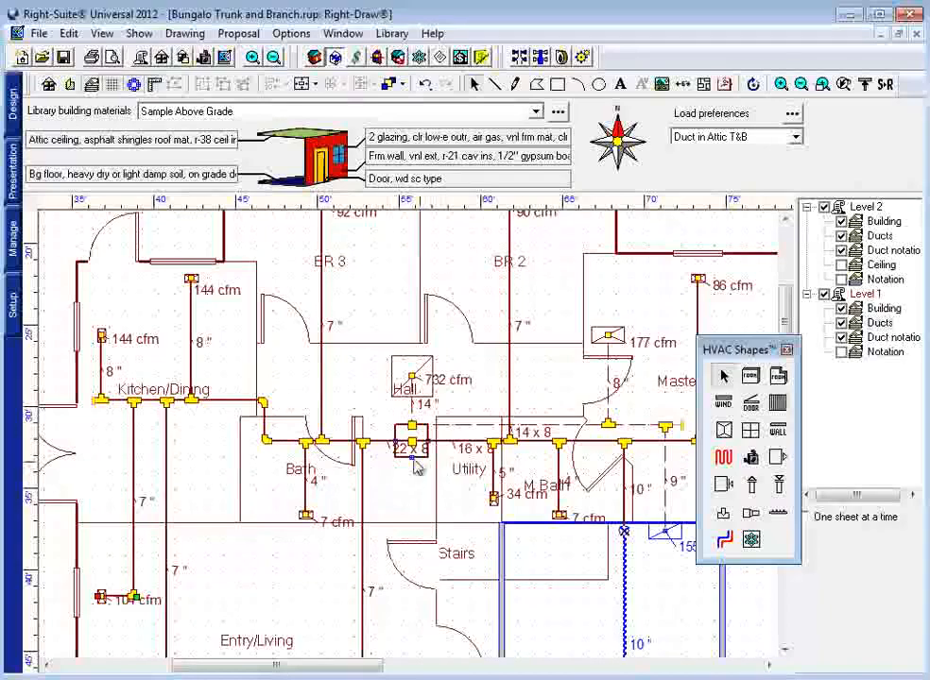
{"action": "middle_click_drag", "start_coordinate": [424, 466], "coordinate": [354, 423]}
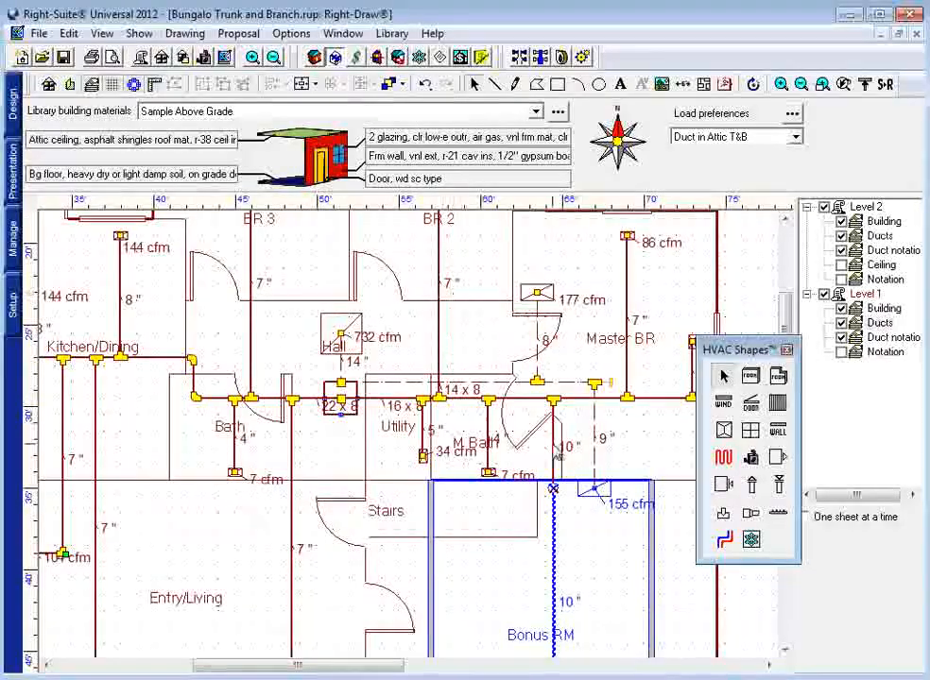
{"action": "middle_click_drag", "start_coordinate": [556, 450], "coordinate": [548, 407]}
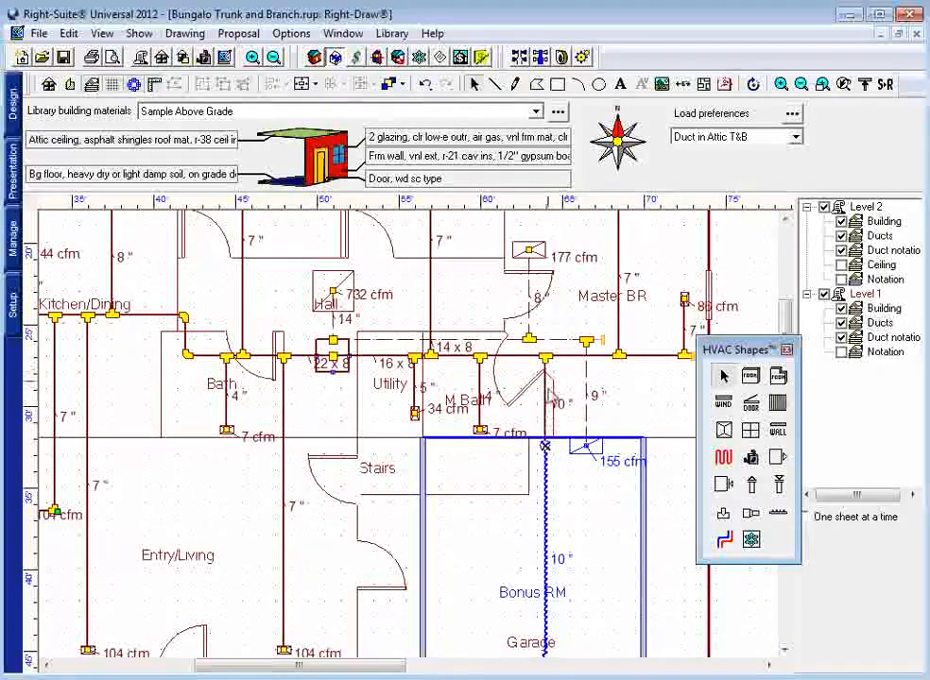
{"action": "middle_click_drag", "start_coordinate": [314, 381], "coordinate": [303, 440]}
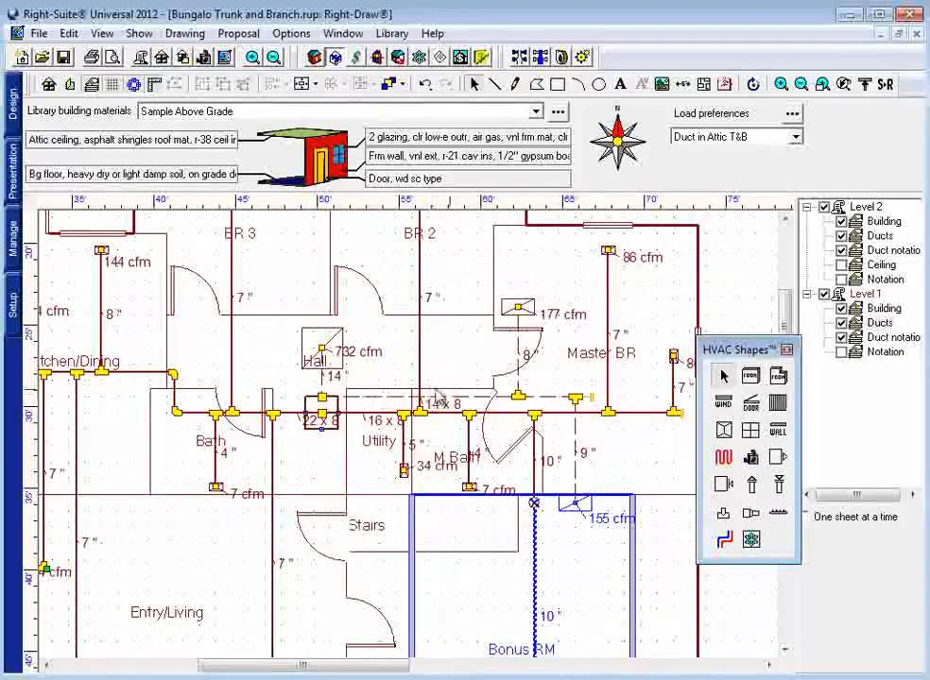
Step: Open the duct preferences for the entire house and set the rectangular supply fan fitting to 1D
{"action": "left_click", "coordinate": [583, 58]}
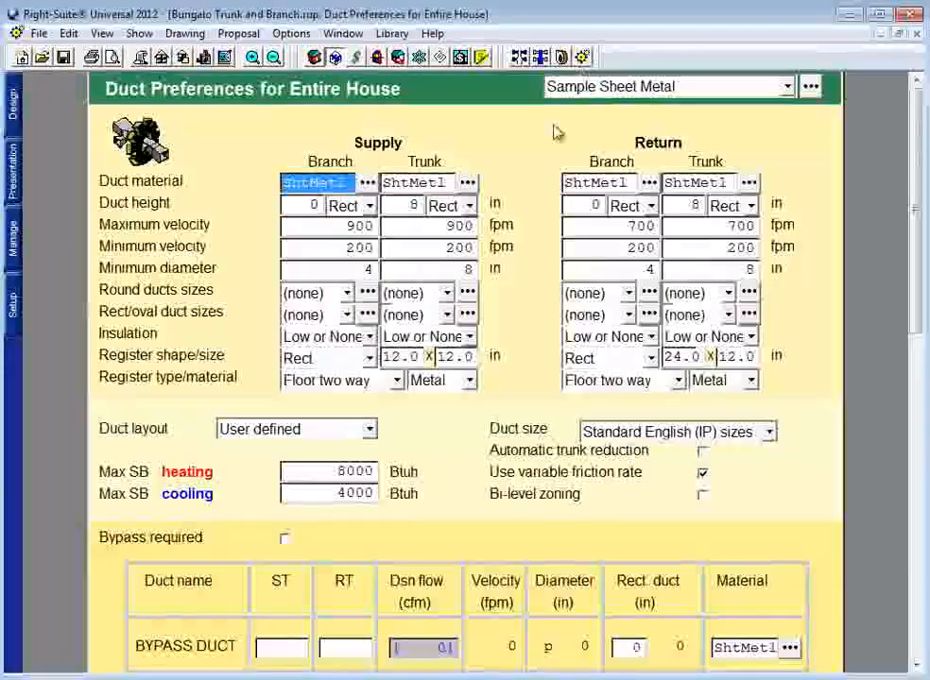
{"action": "scroll", "coordinate": [572, 396], "scroll_direction": "down", "scroll_amount": 6}
{"action": "scroll", "coordinate": [572, 396], "scroll_direction": "down", "scroll_amount": 6}
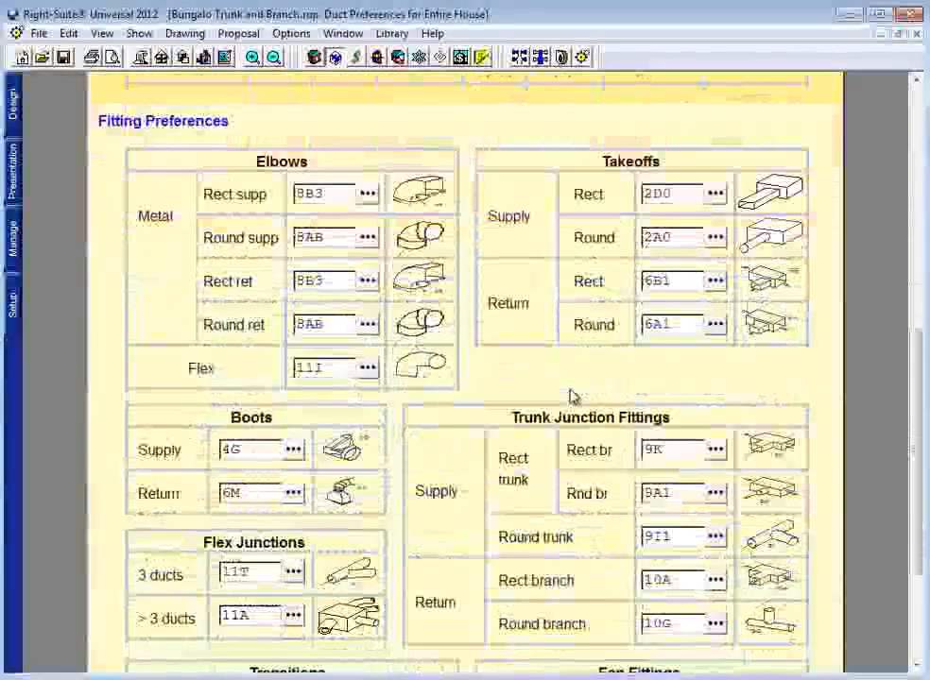
{"action": "left_click", "coordinate": [718, 512]}
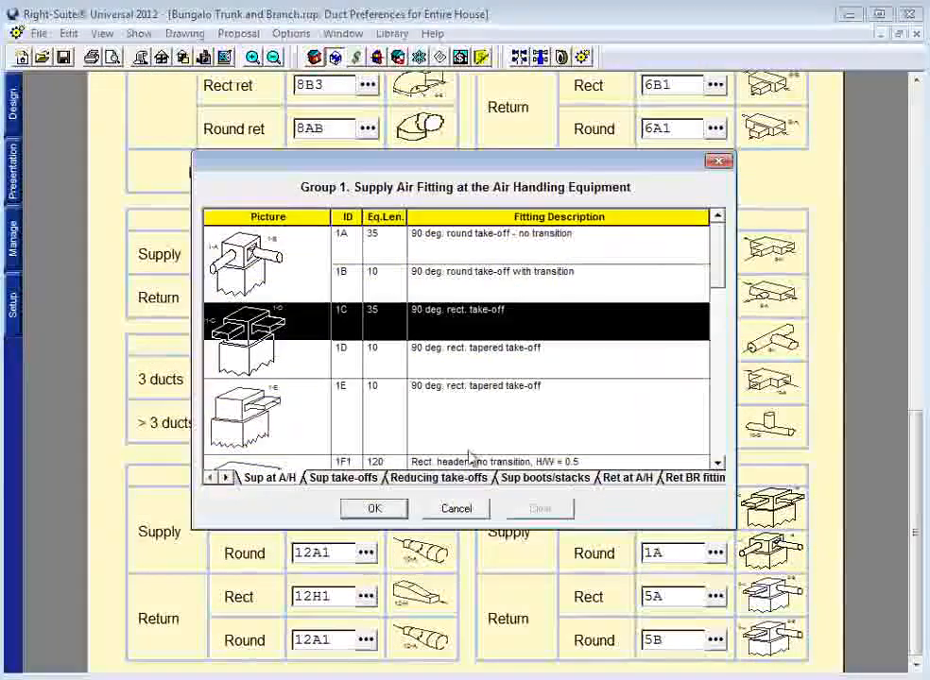
{"action": "left_click", "coordinate": [381, 371]}
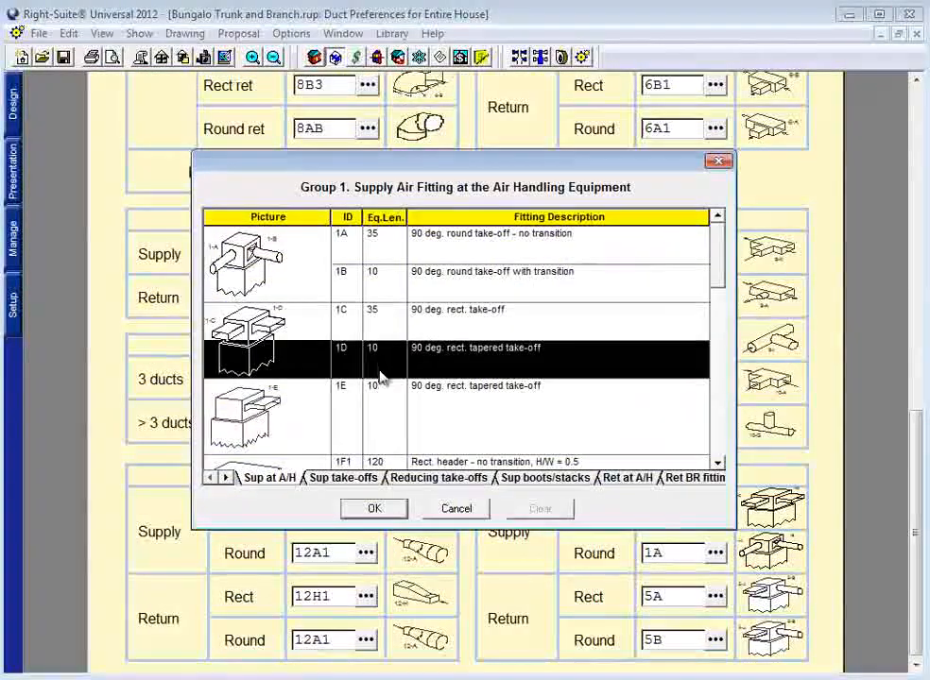
{"action": "left_click", "coordinate": [376, 510]}
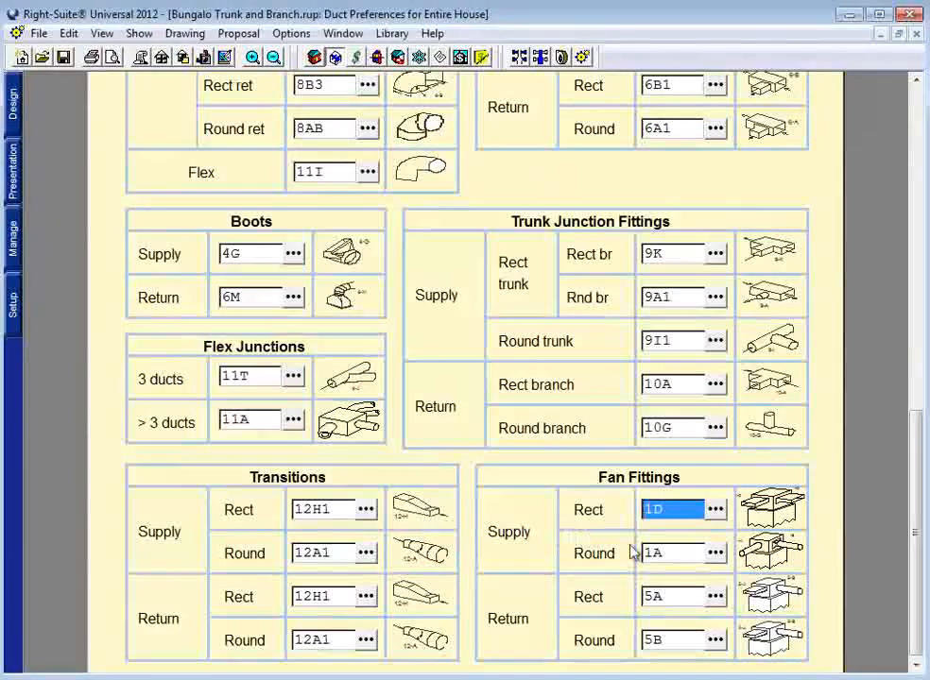
Step: Set the metal supply elbow preferences to 8B9 for rectangular ducts and 8AF for round ducts
{"action": "scroll", "coordinate": [570, 528], "scroll_direction": "up", "scroll_amount": 3}
{"action": "left_click", "coordinate": [366, 191]}
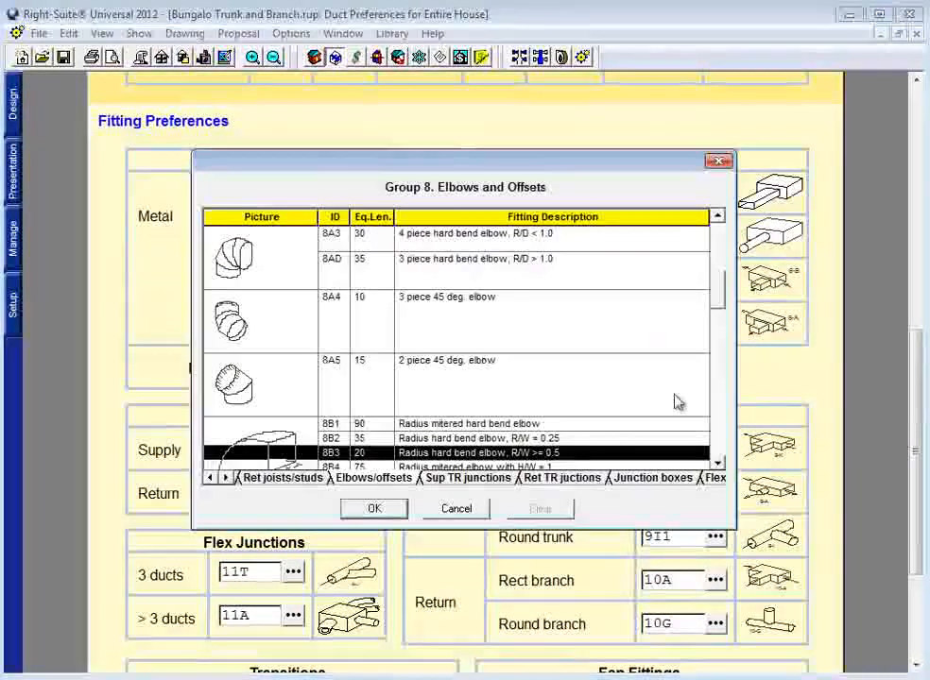
{"action": "scroll", "coordinate": [720, 312], "scroll_direction": "down", "scroll_amount": 5}
{"action": "left_click", "coordinate": [525, 349]}
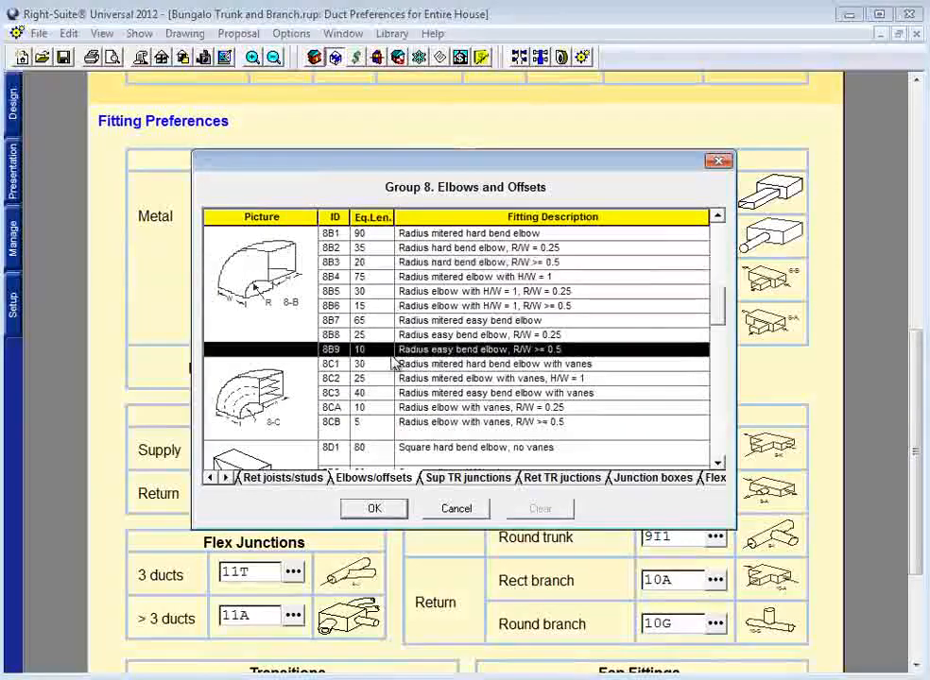
{"action": "left_click", "coordinate": [383, 510]}
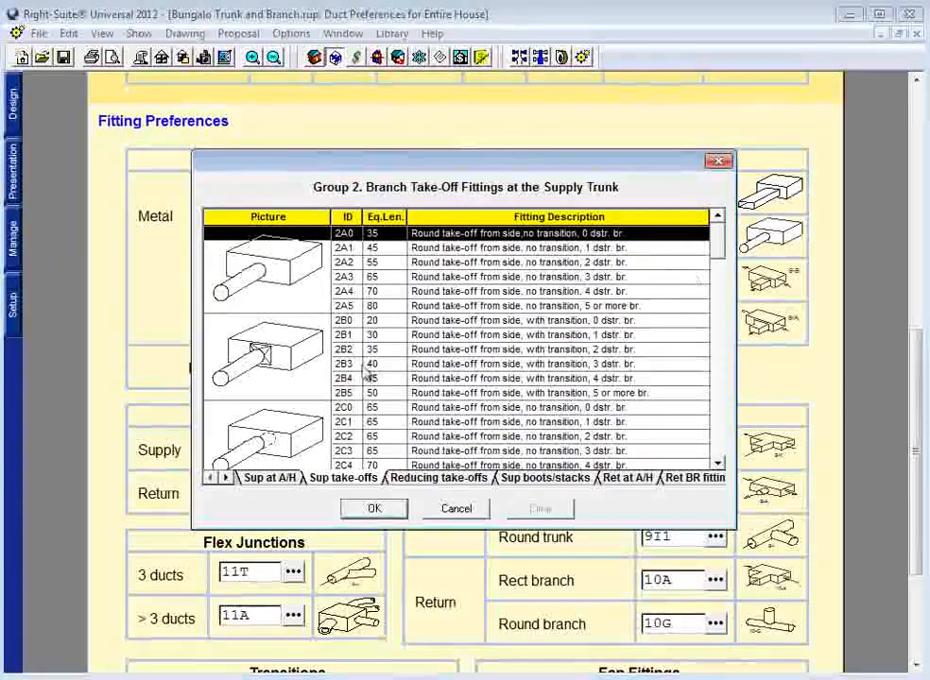
Step: Set the round supply takeoff preference to 2B1 and the supply boot preference to 4I
{"action": "left_click", "coordinate": [359, 334]}
{"action": "left_click", "coordinate": [374, 508]}
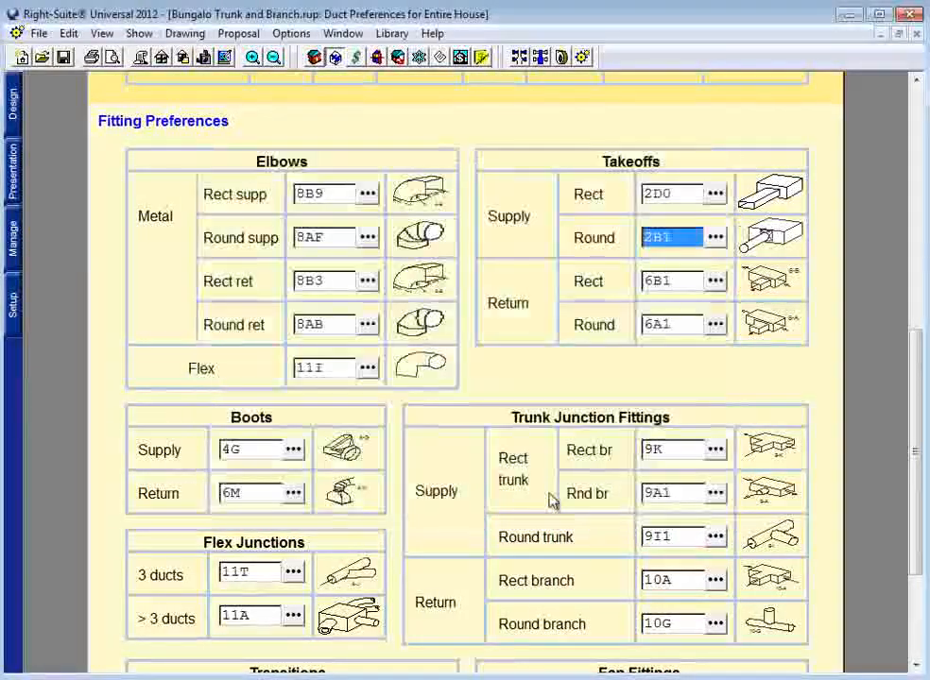
{"action": "scroll", "coordinate": [723, 264], "scroll_direction": "down", "scroll_amount": 3}
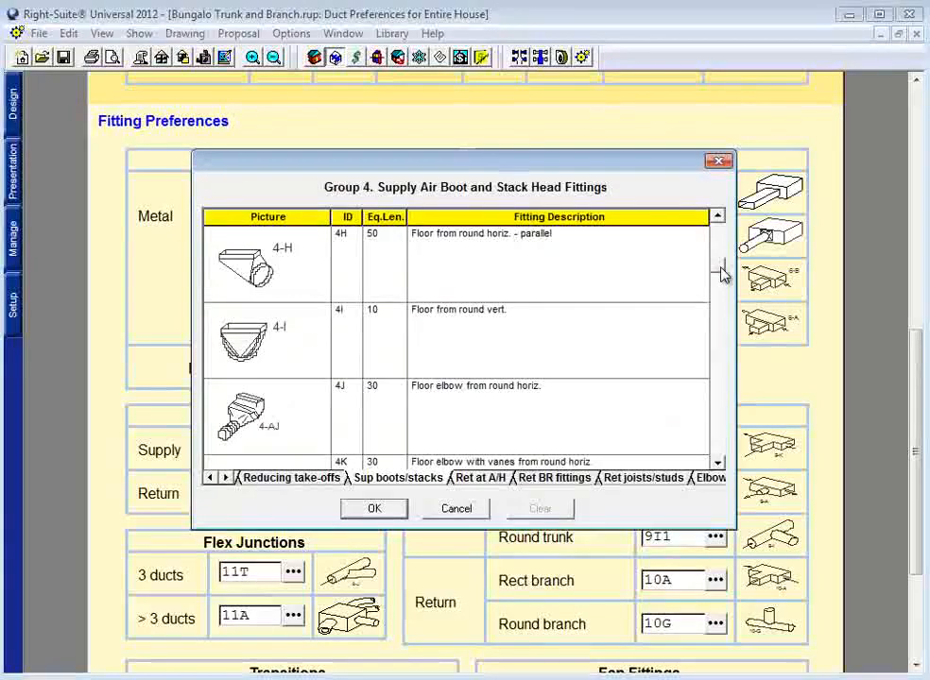
{"action": "left_click", "coordinate": [586, 340]}
{"action": "left_click", "coordinate": [375, 508]}
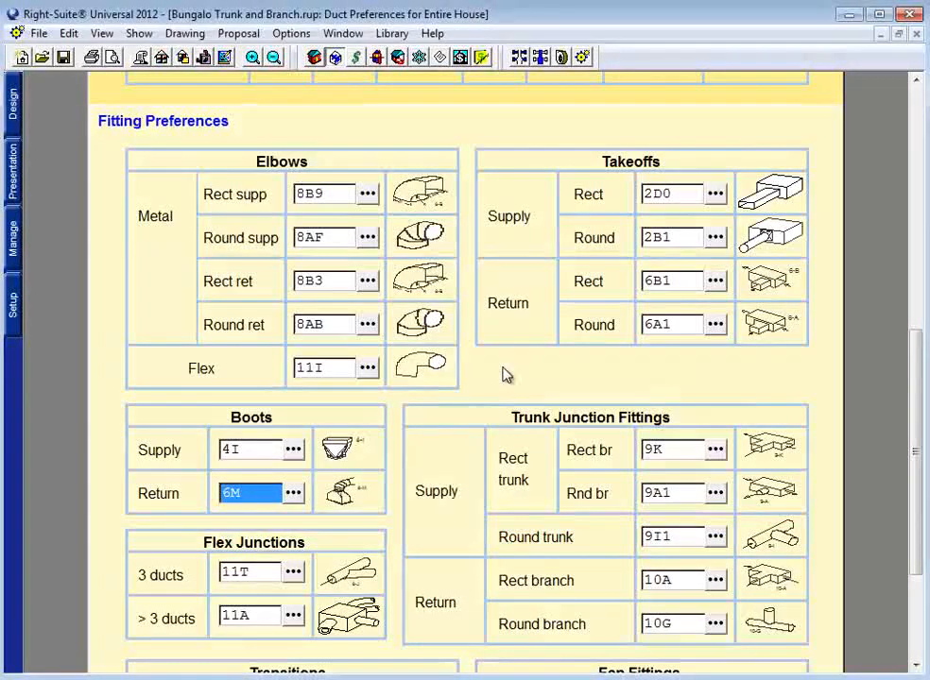
Step: Recheck the total effective length and the supply heating friction rate against its limit in the Static Pressure worksheet
{"action": "left_click", "coordinate": [227, 57]}
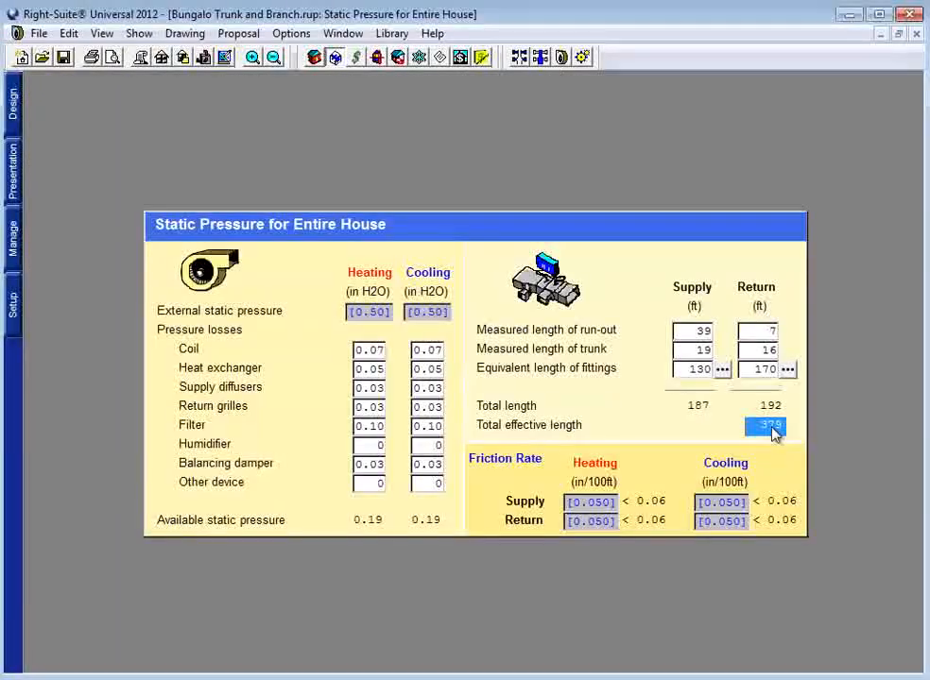
{"action": "left_click", "coordinate": [610, 503]}
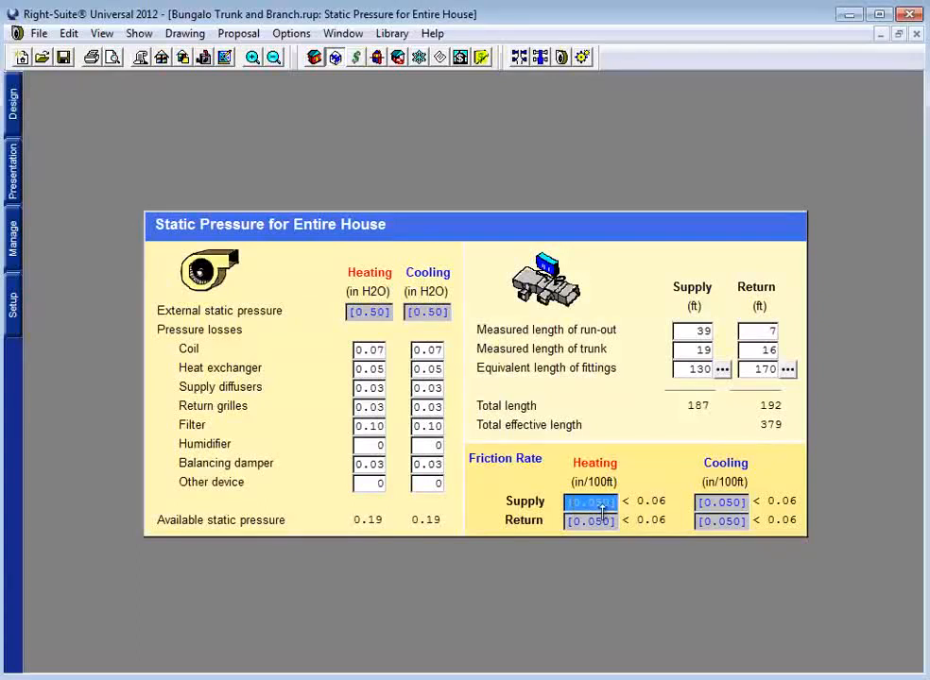
{"action": "left_click", "coordinate": [649, 506]}
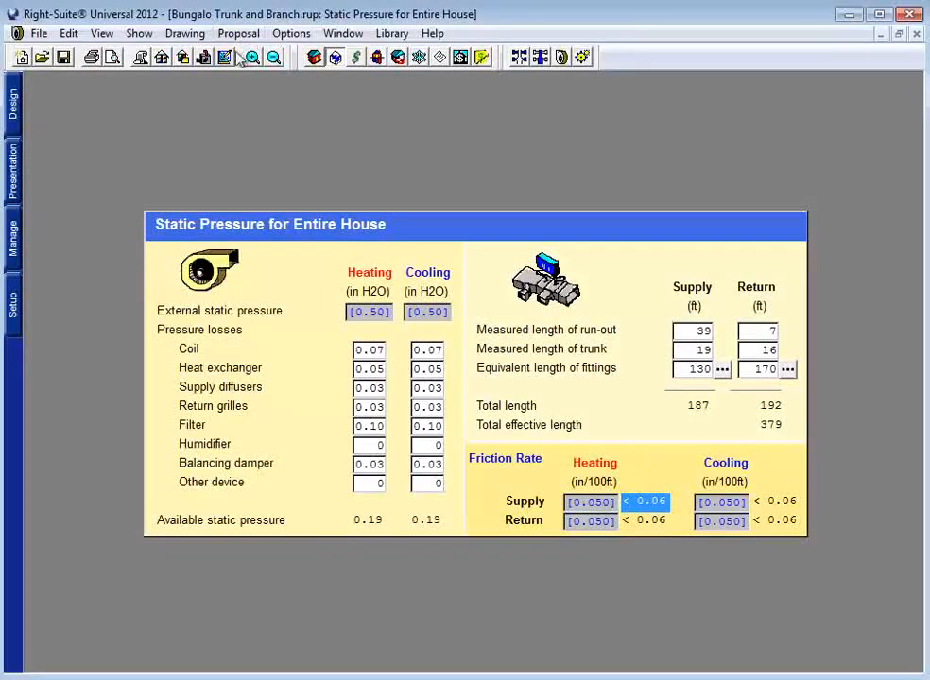
Step: Return to the drawing and inspect the duct sizes of the BR 2 and Master BR branches
{"action": "left_click", "coordinate": [181, 57]}
{"action": "middle_click_drag", "start_coordinate": [478, 297], "coordinate": [311, 271]}
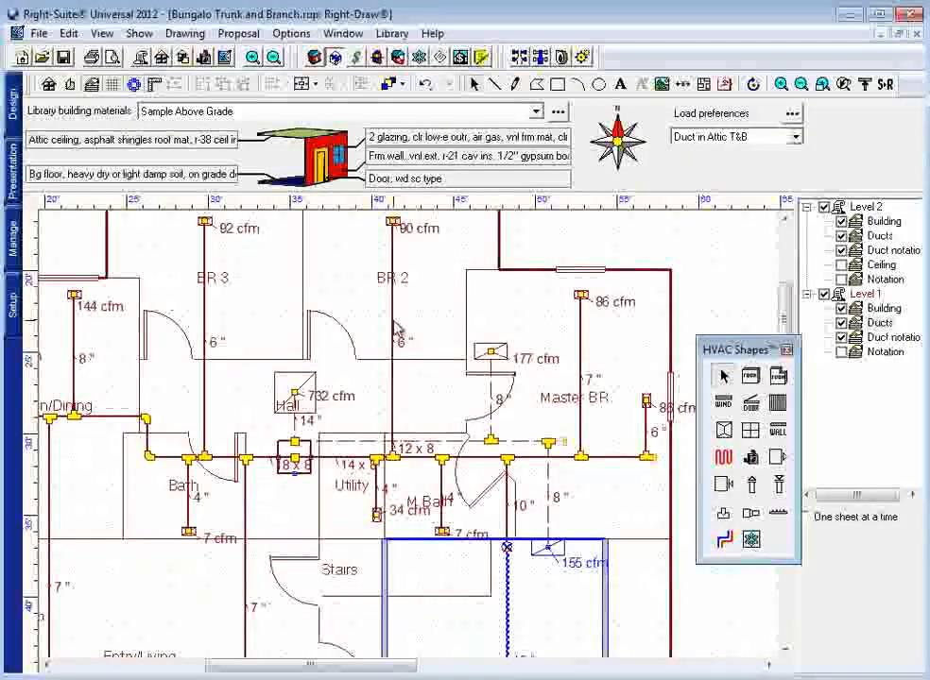
{"action": "left_click", "coordinate": [392, 313]}
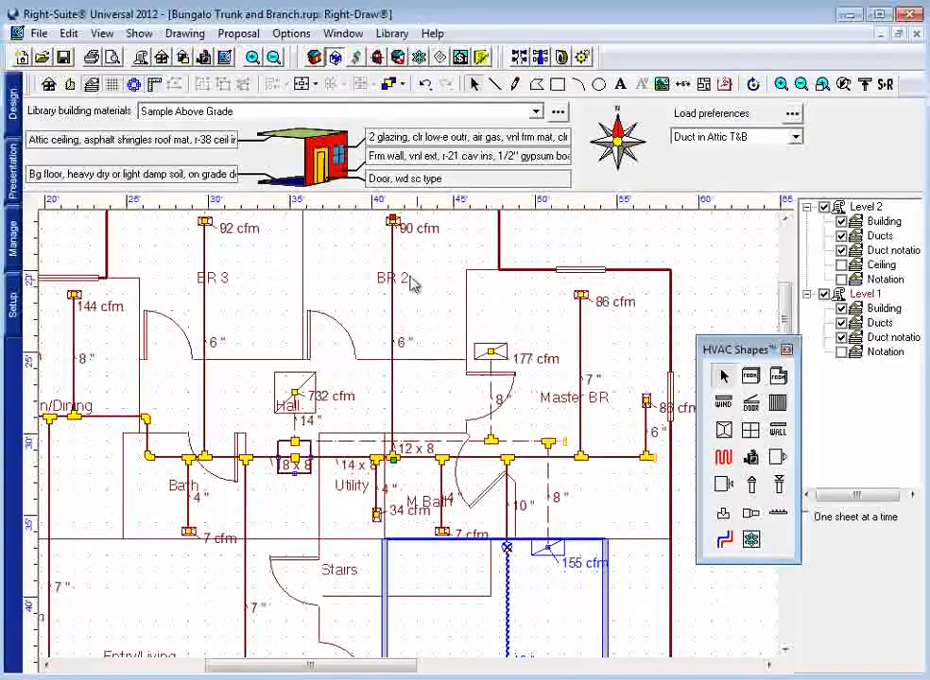
{"action": "left_click", "coordinate": [580, 373]}
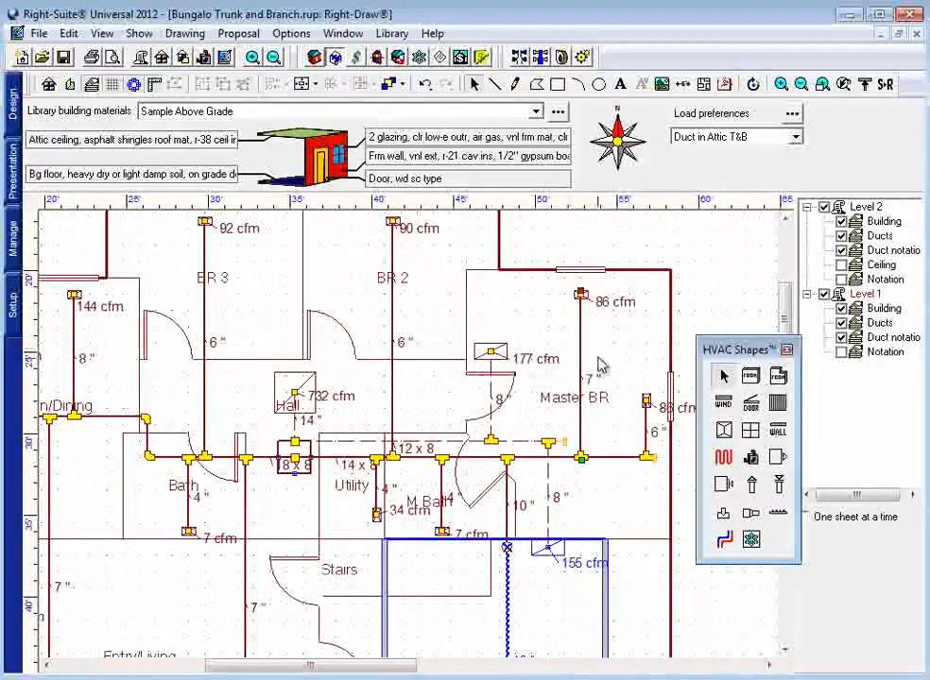
Step: Reopen the Static Pressure worksheet and examine the total effective length and the cooling pressure loss of the filter
{"action": "left_click", "coordinate": [564, 58]}
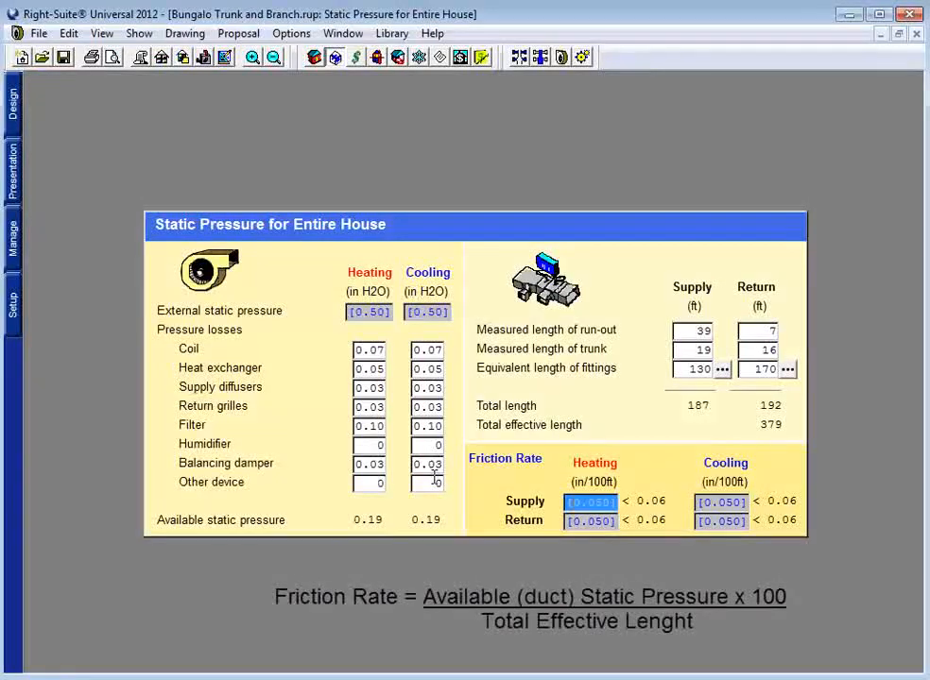
{"action": "left_click", "coordinate": [771, 430]}
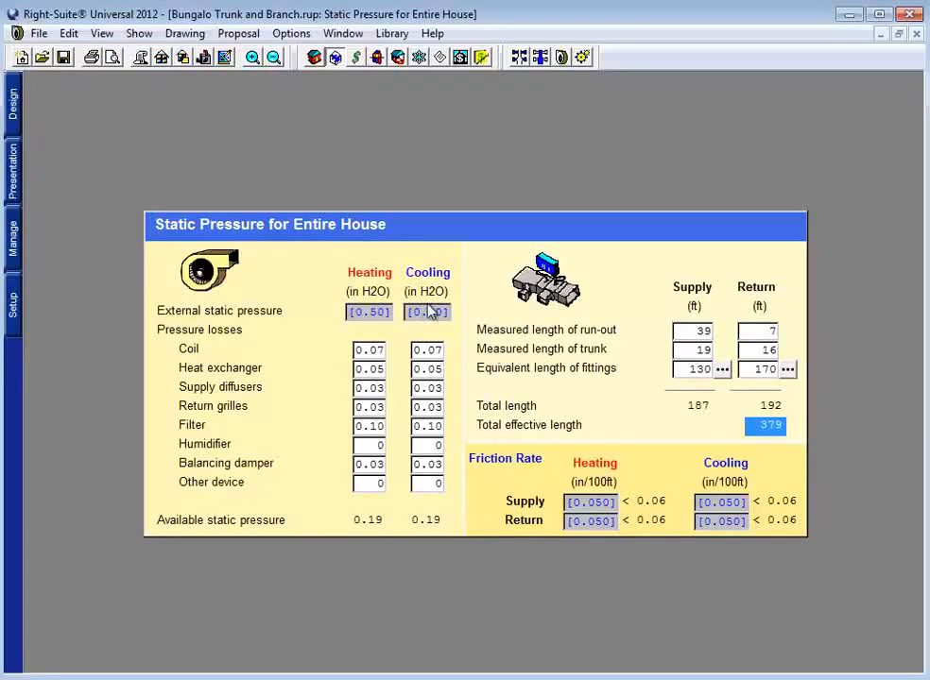
{"action": "left_click", "coordinate": [426, 423]}
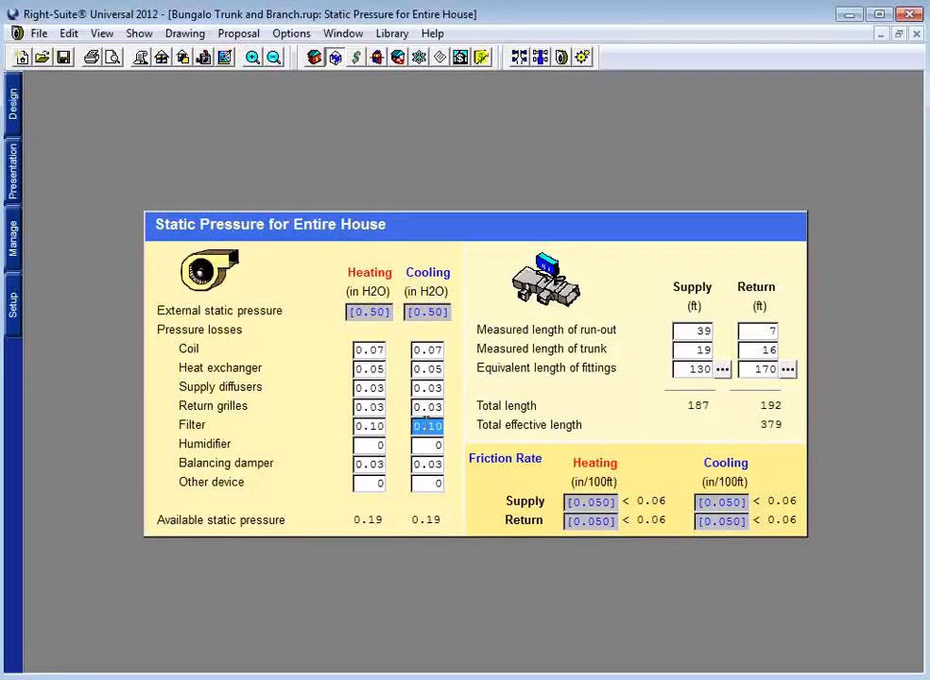
Step: Set the filter's cooling pressure loss to 0.05 and check the available static pressure and supply heating friction rate
{"action": "type", "text": ".05"}
{"action": "key", "text": "Tab"}
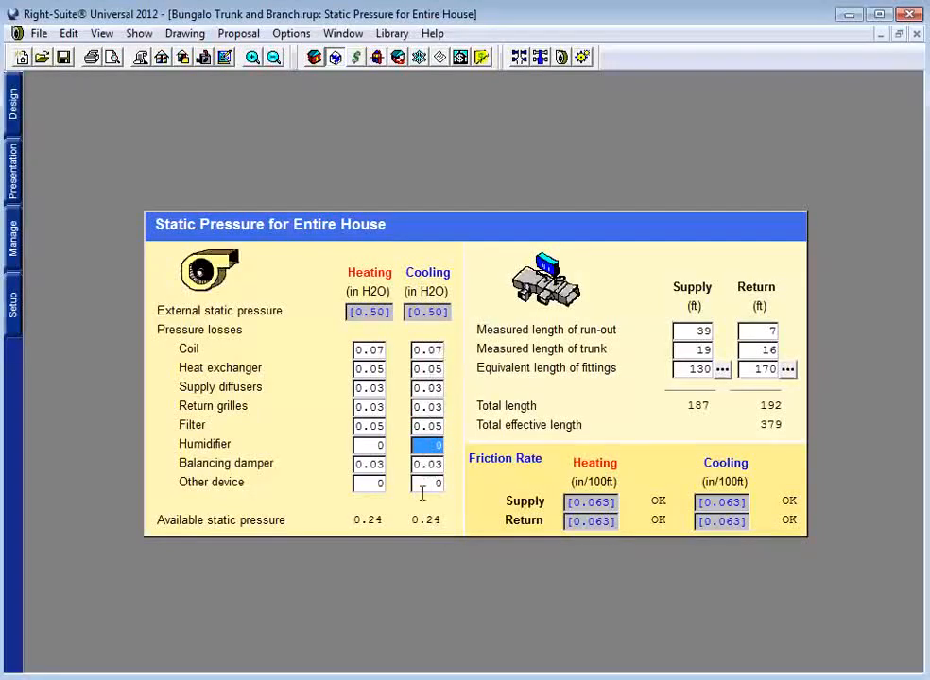
{"action": "left_click", "coordinate": [427, 523]}
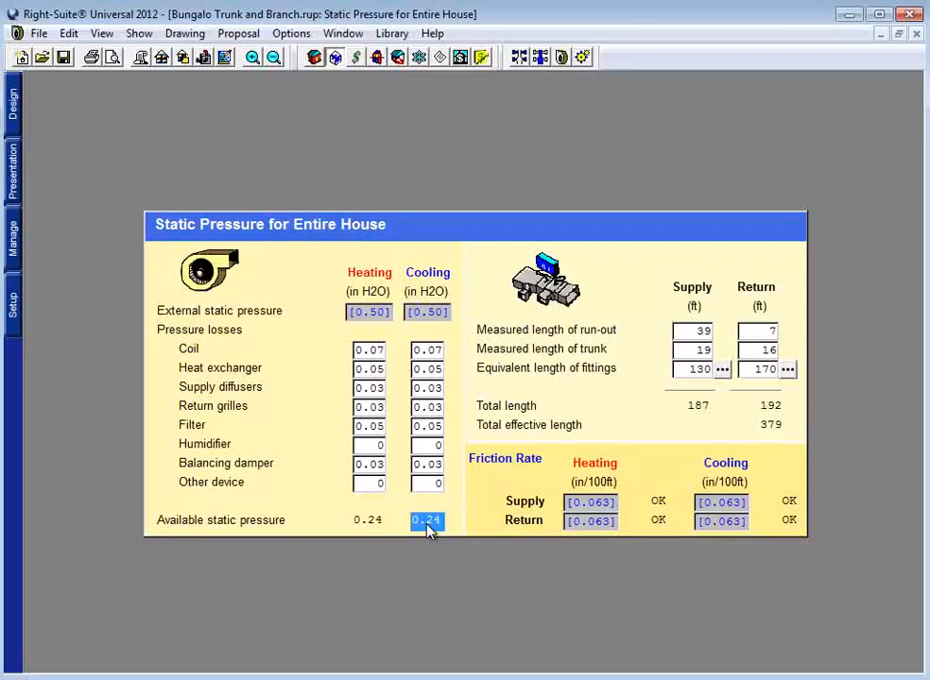
{"action": "left_click", "coordinate": [595, 502]}
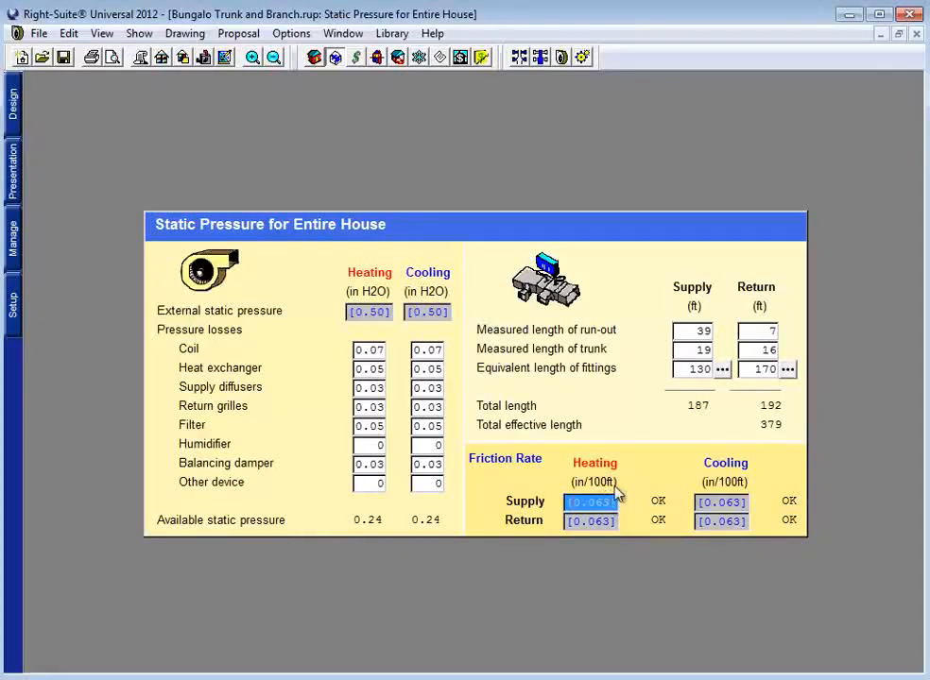
{"action": "left_click", "coordinate": [658, 503]}
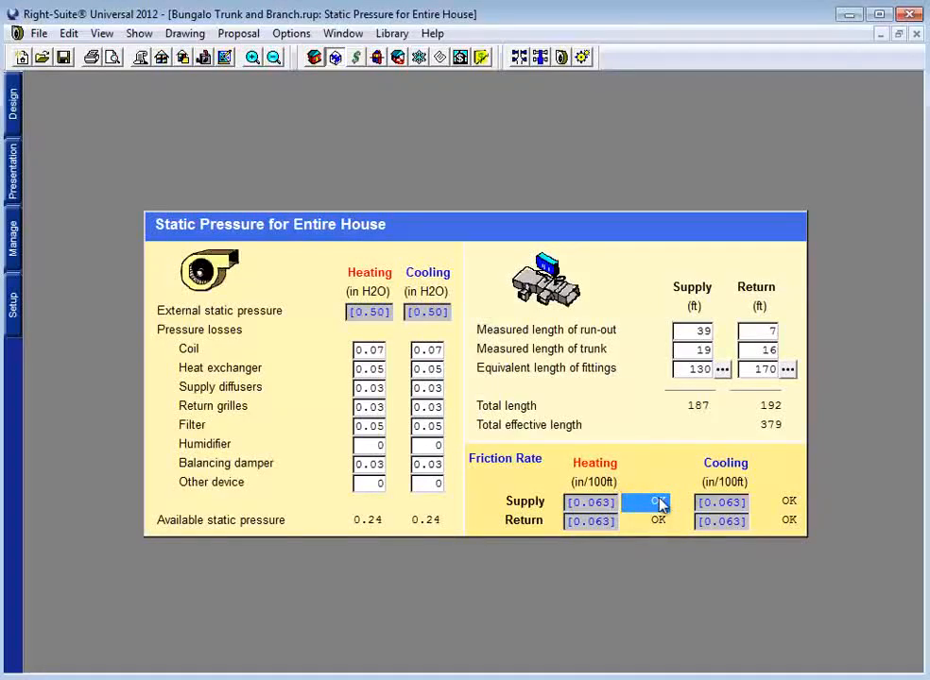
Step: Review the cooling external static pressure, the cooling available static pressure and the total effective length
{"action": "left_click", "coordinate": [224, 57]}
{"action": "left_click", "coordinate": [426, 312]}
{"action": "left_click", "coordinate": [427, 521]}
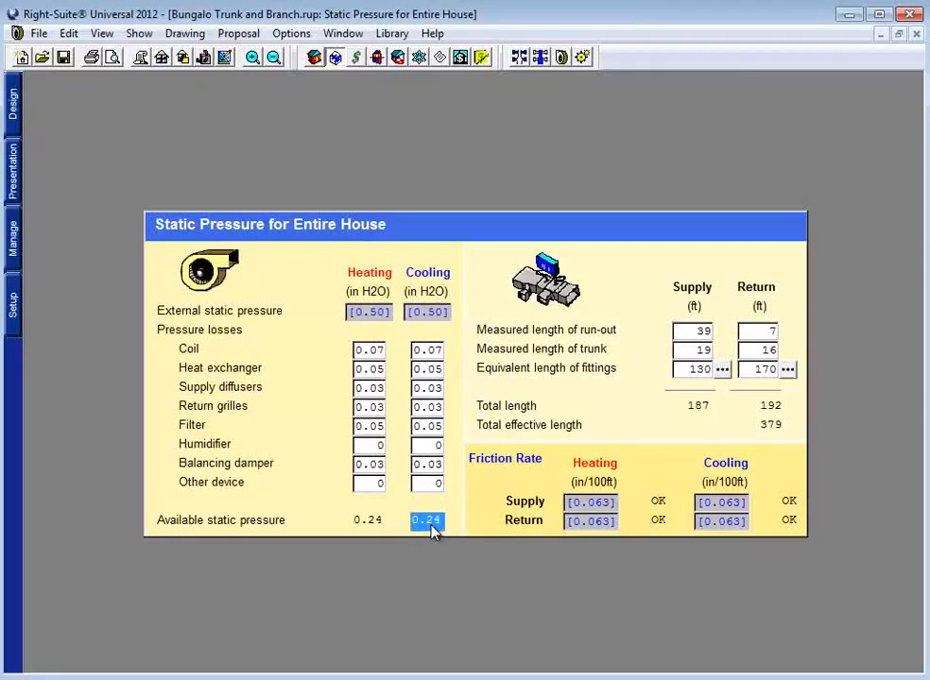
{"action": "left_click", "coordinate": [763, 427]}
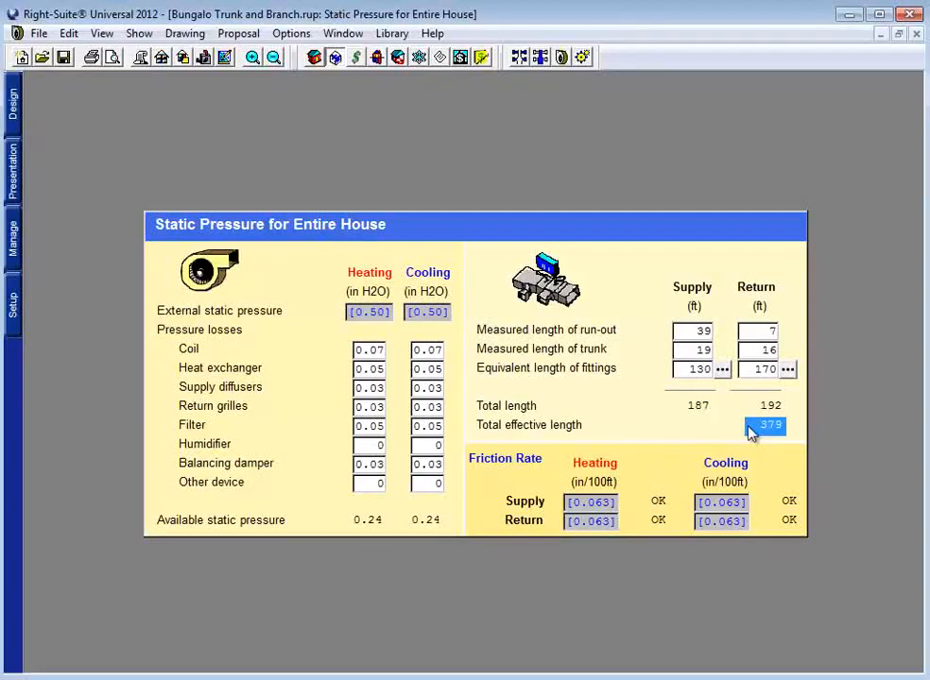
Step: Try a cooling external static pressure of 0.70 and check the supply heating friction rate
{"action": "left_click", "coordinate": [441, 315]}
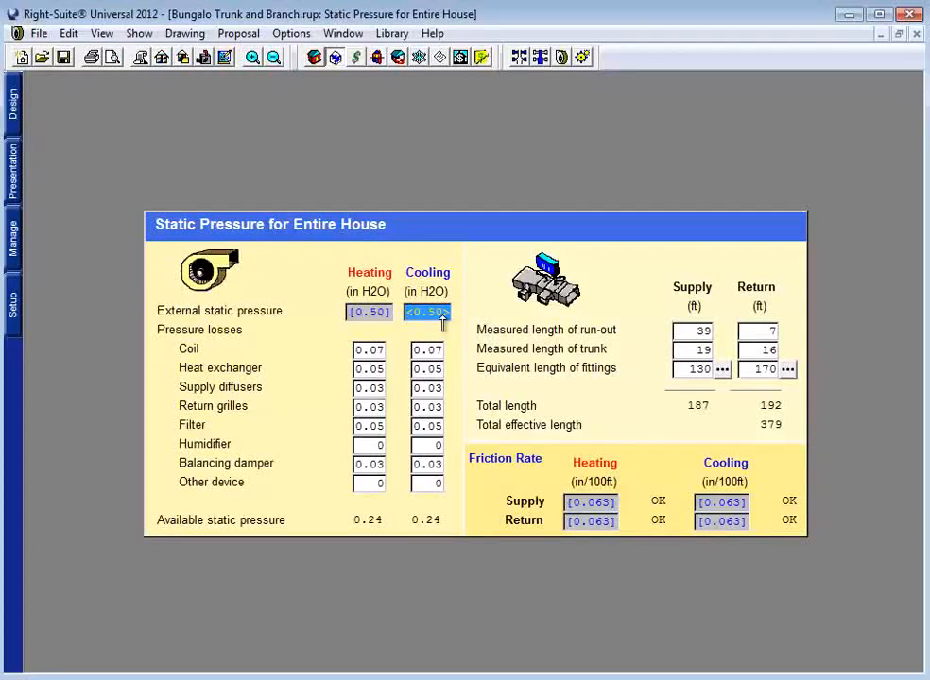
{"action": "type", "text": ".7"}
{"action": "key", "text": "Tab"}
{"action": "left_click", "coordinate": [612, 497]}
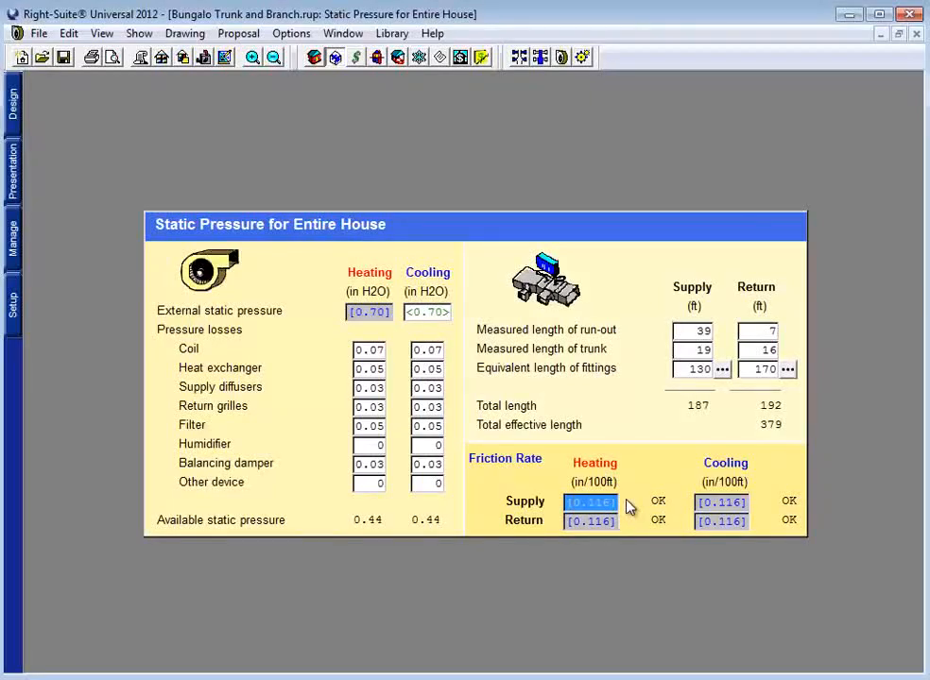
Step: Try a cooling external static pressure of 0.60 and recheck the supply heating friction rate
{"action": "left_click", "coordinate": [441, 313]}
{"action": "type", "text": "6"}
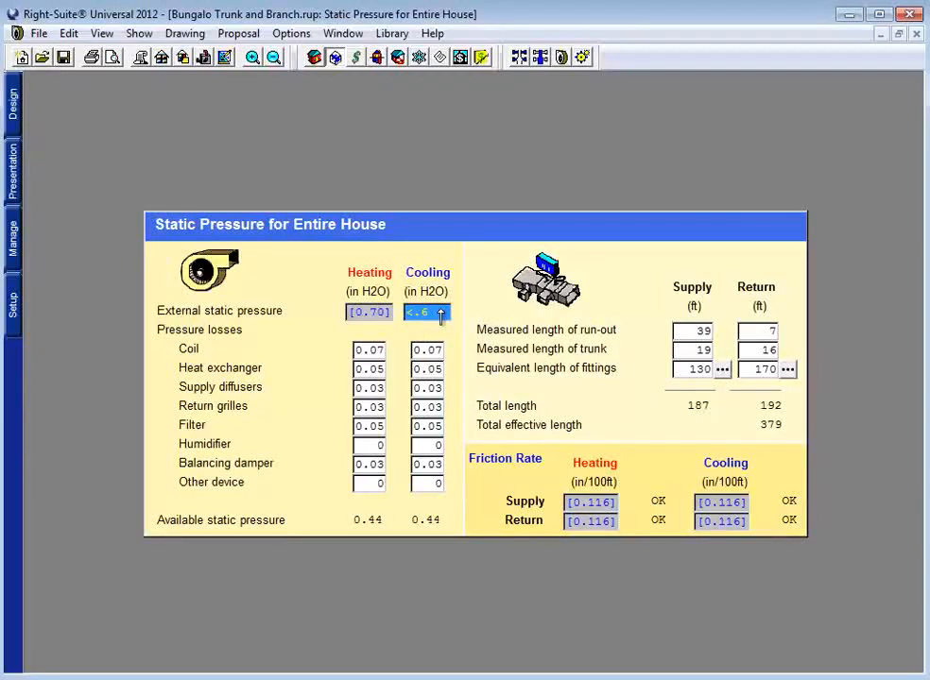
{"action": "left_click", "coordinate": [440, 347]}
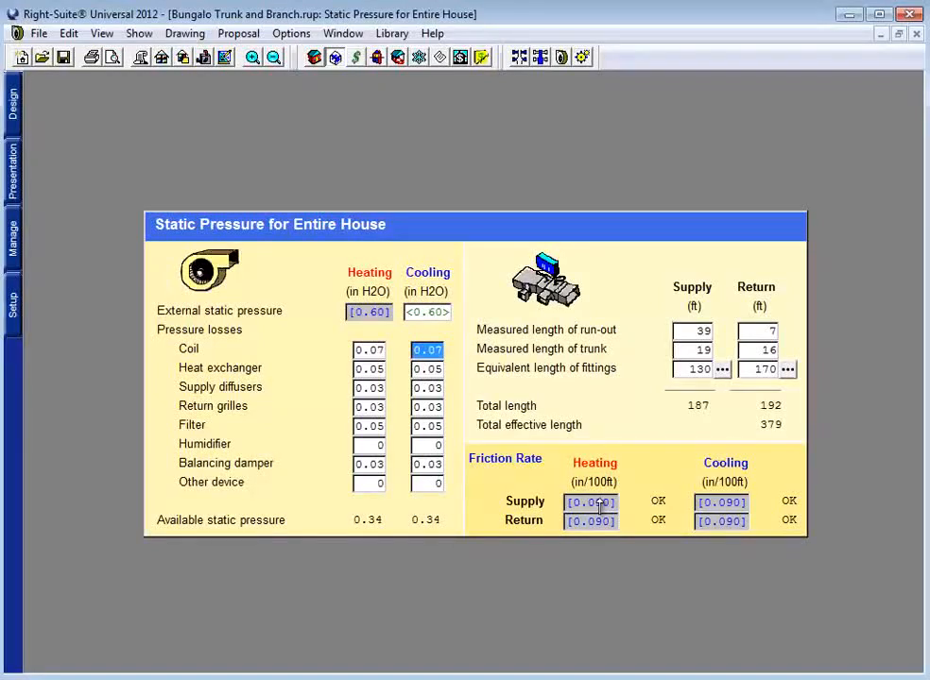
{"action": "left_click_drag", "start_coordinate": [601, 503], "coordinate": [567, 478]}
Step: Set the cooling external static pressure to 0.65
{"action": "double_click", "coordinate": [435, 317]}
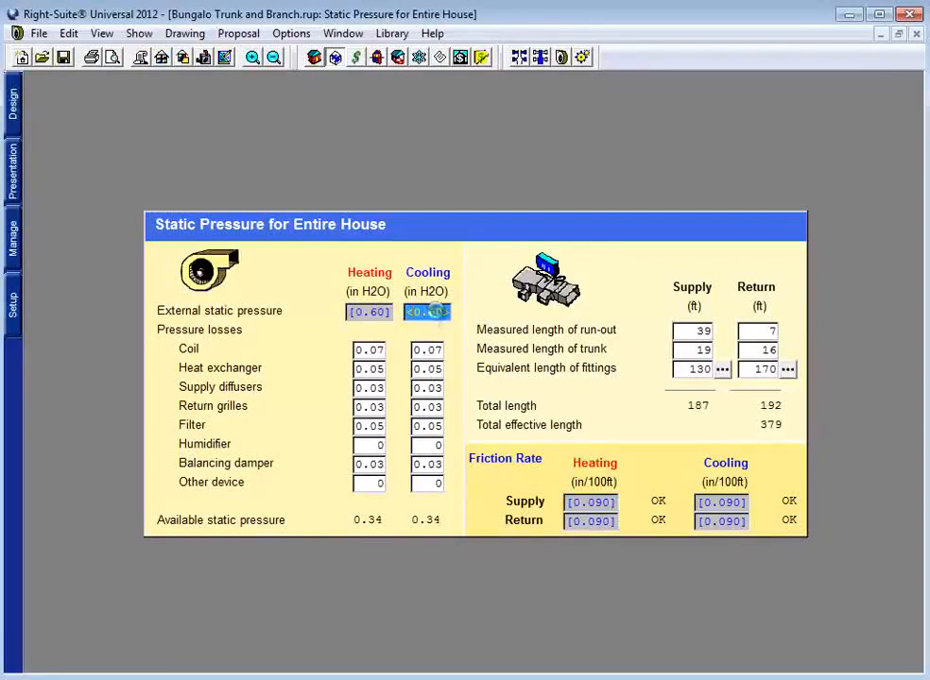
{"action": "type", "text": ".65"}
{"action": "key", "text": "Return"}
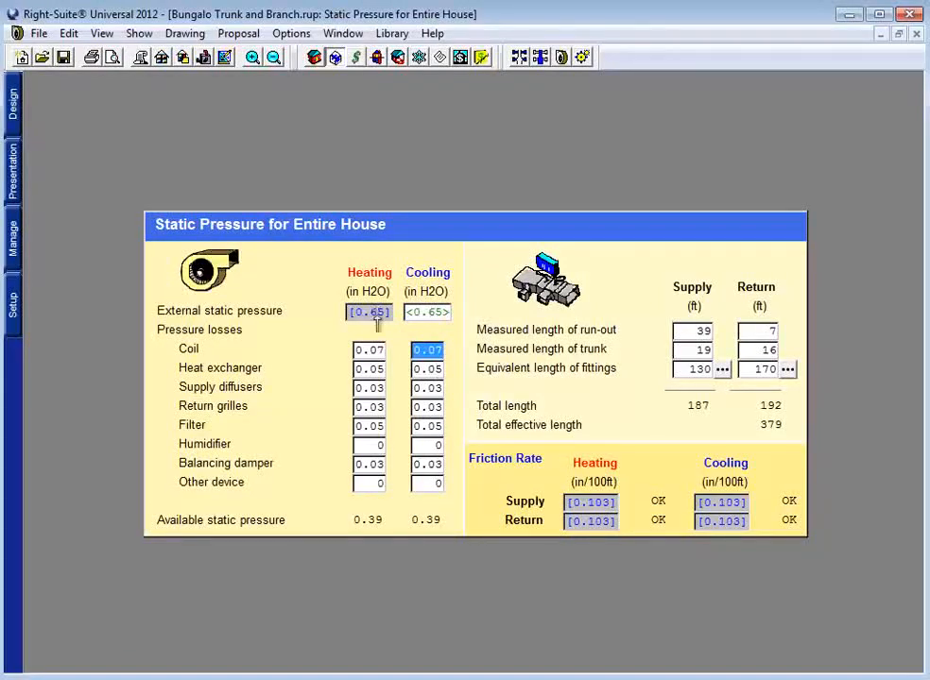
Step: Inspect the trunk and branch duct sizes in the drawing and return to the Static Pressure worksheet
{"action": "left_click", "coordinate": [440, 312]}
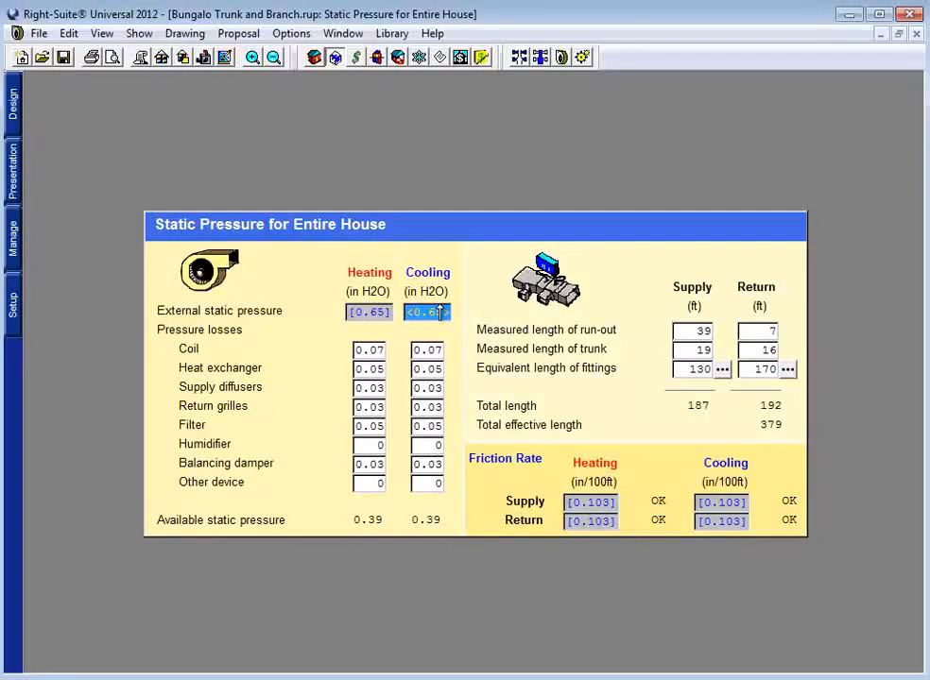
{"action": "left_click", "coordinate": [225, 57]}
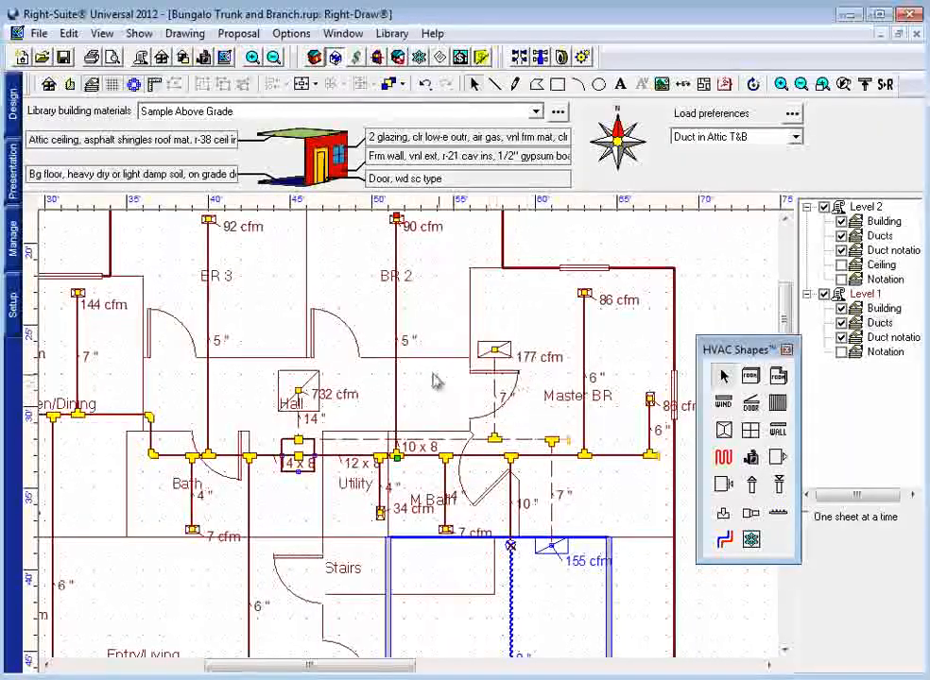
{"action": "left_click", "coordinate": [561, 58]}
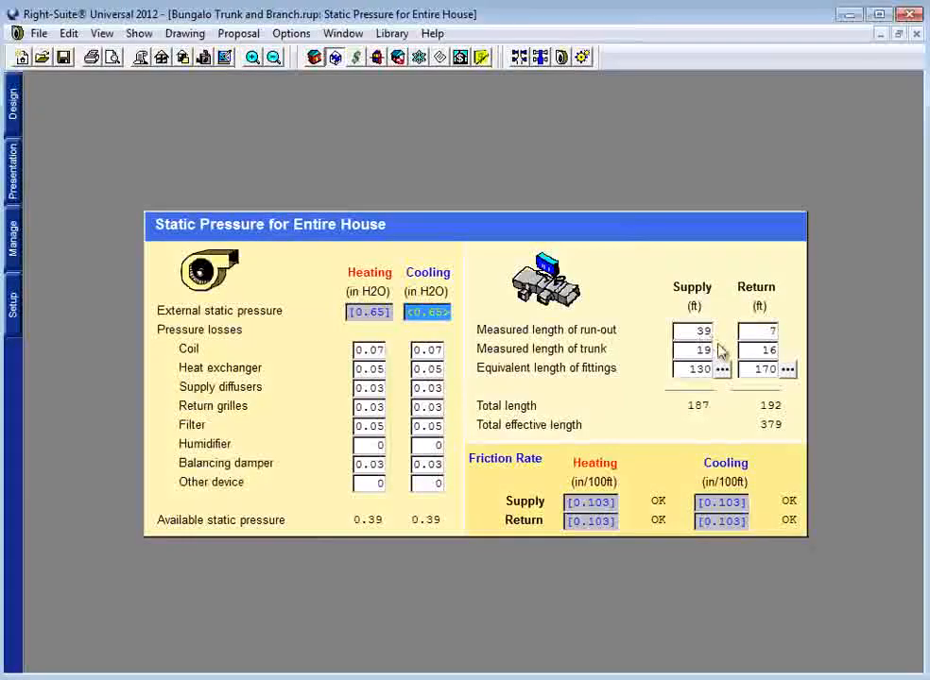
Step: Compare the supply heating friction rate with the total effective length and the cooling available static pressure that determine it
{"action": "left_click", "coordinate": [592, 503]}
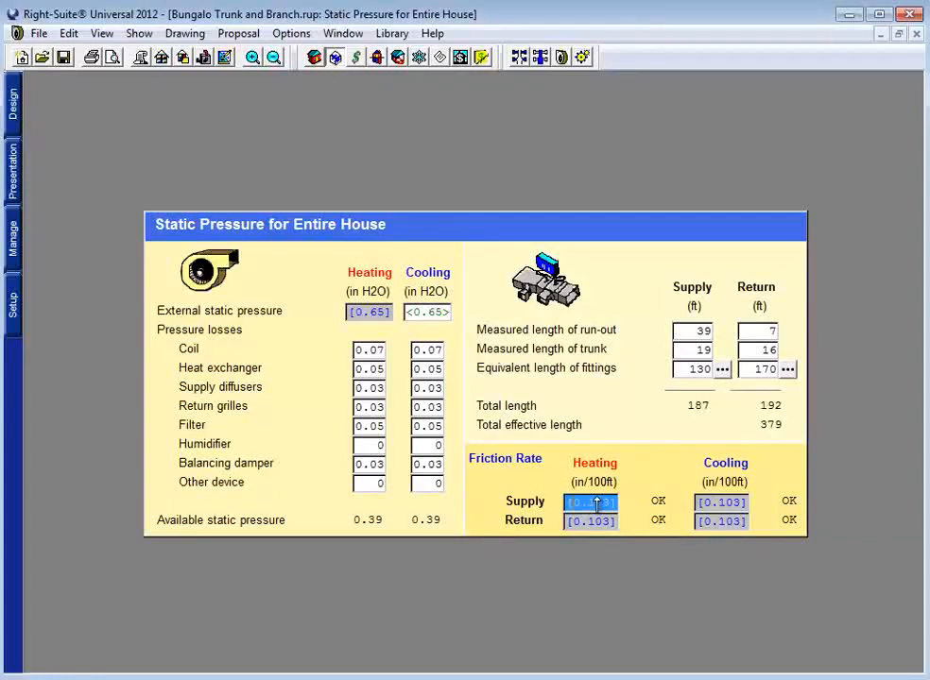
{"action": "left_click", "coordinate": [767, 428]}
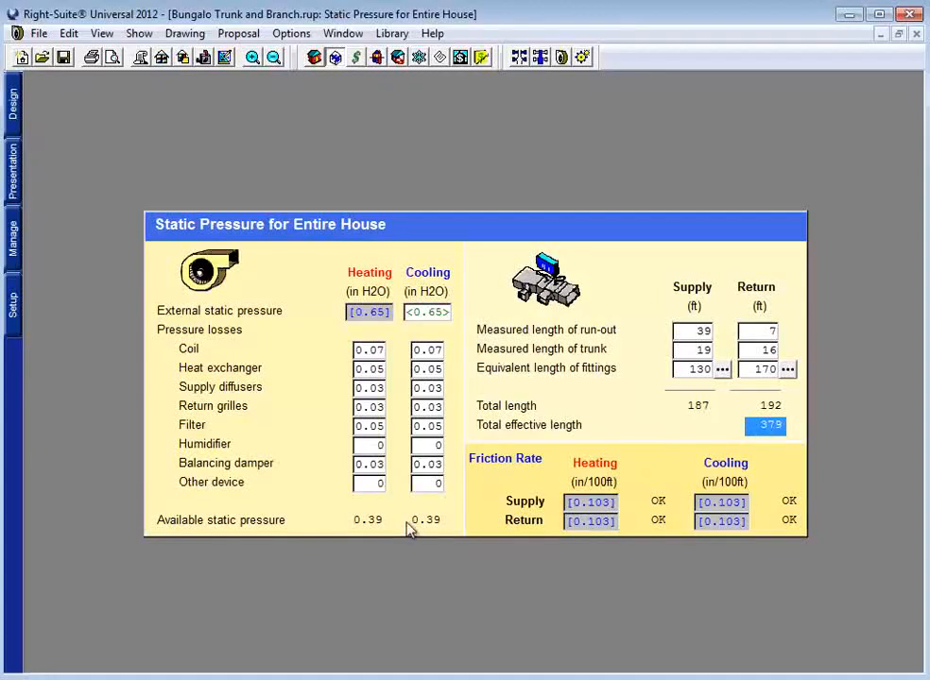
{"action": "left_click", "coordinate": [435, 522]}
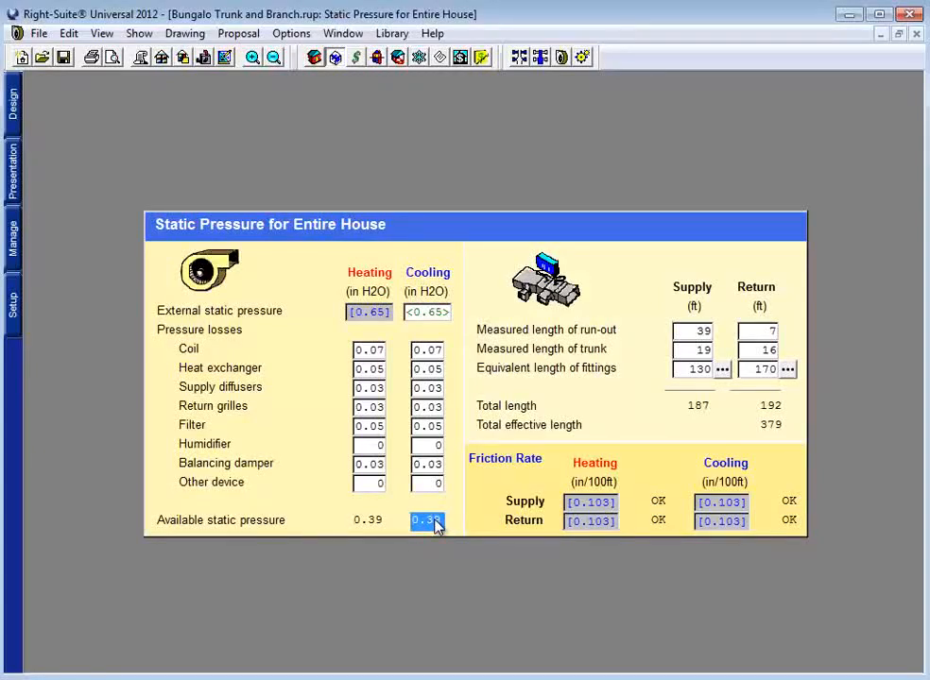
{"action": "left_click", "coordinate": [756, 430]}
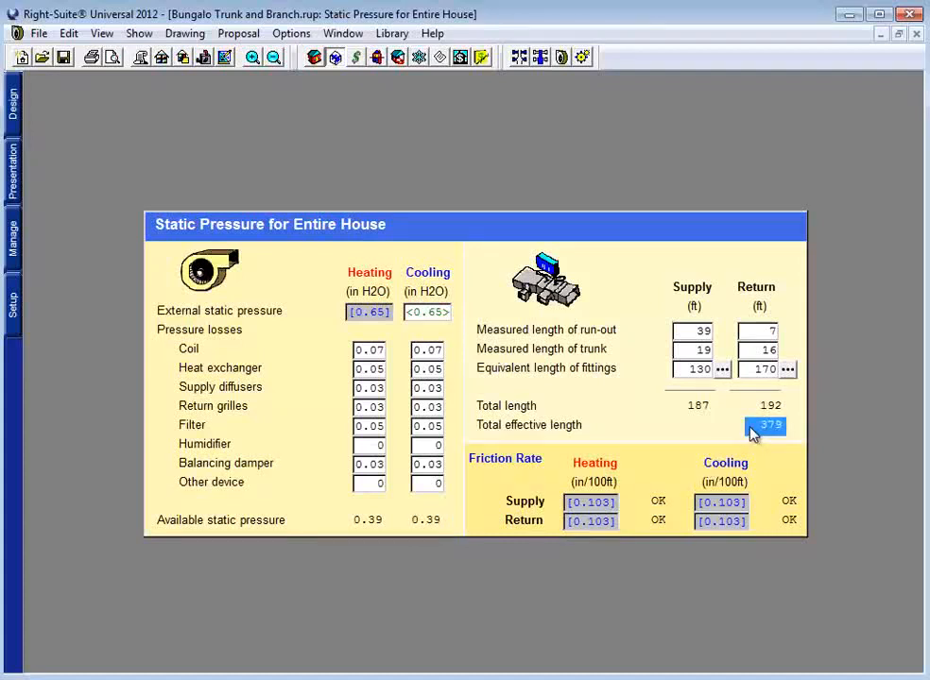
{"action": "left_click", "coordinate": [583, 504]}
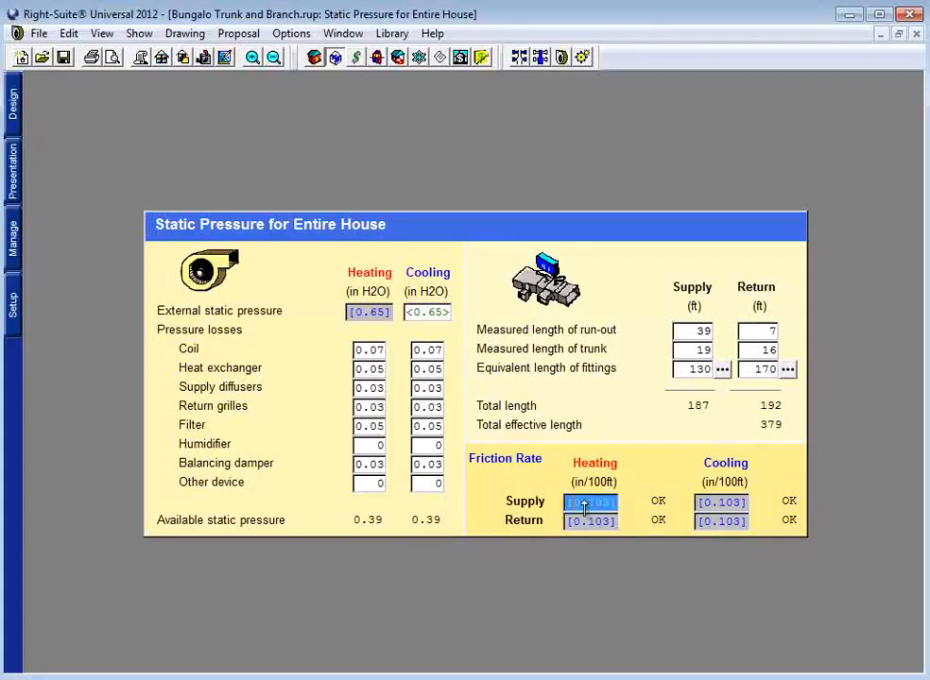
{"action": "left_click", "coordinate": [427, 520]}
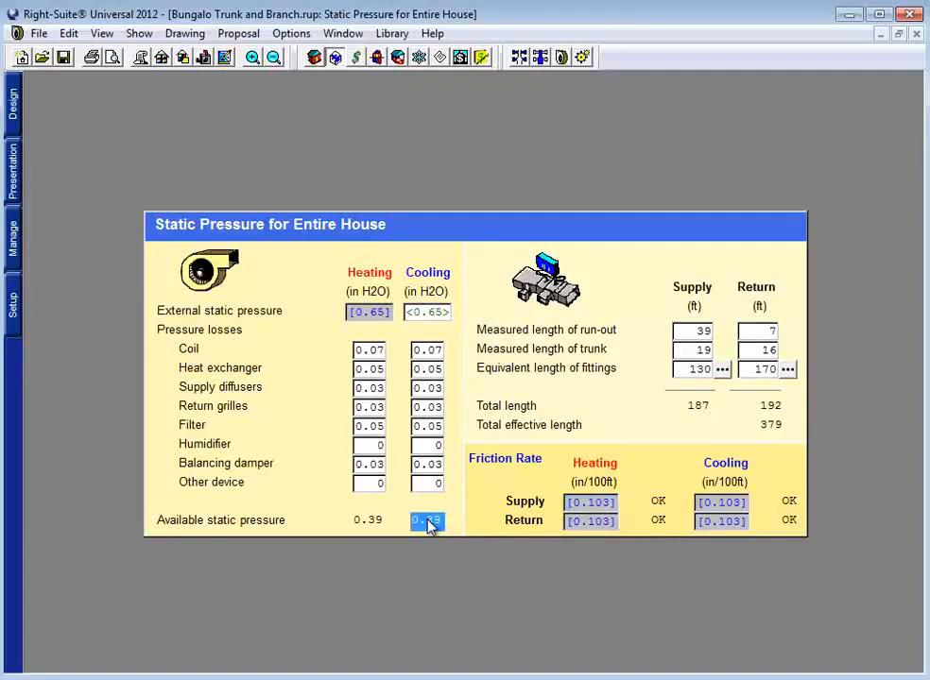
{"action": "left_click", "coordinate": [605, 505]}
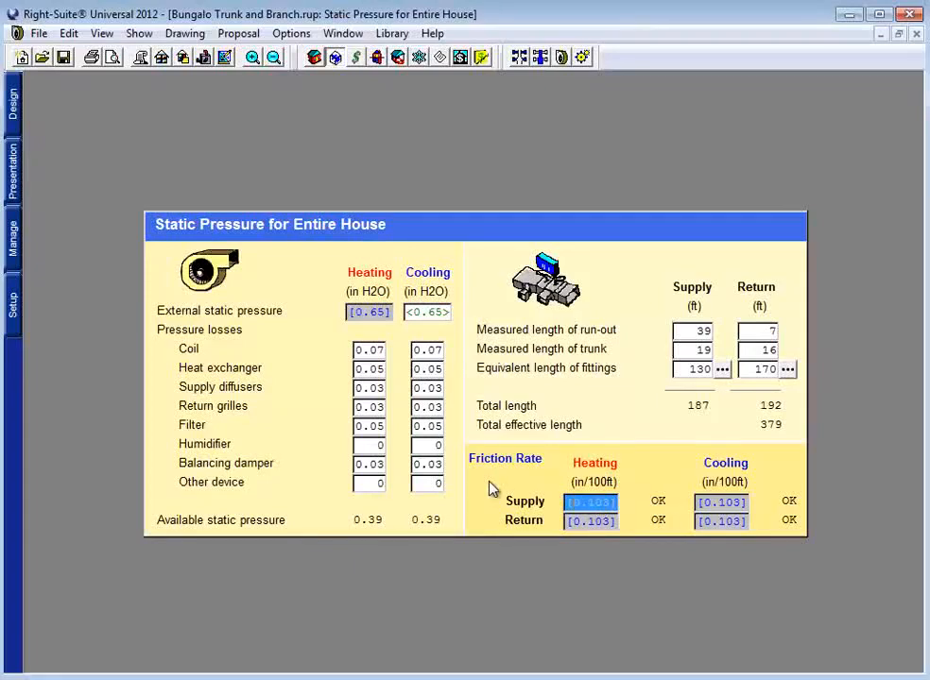
{"action": "left_click", "coordinate": [770, 426]}
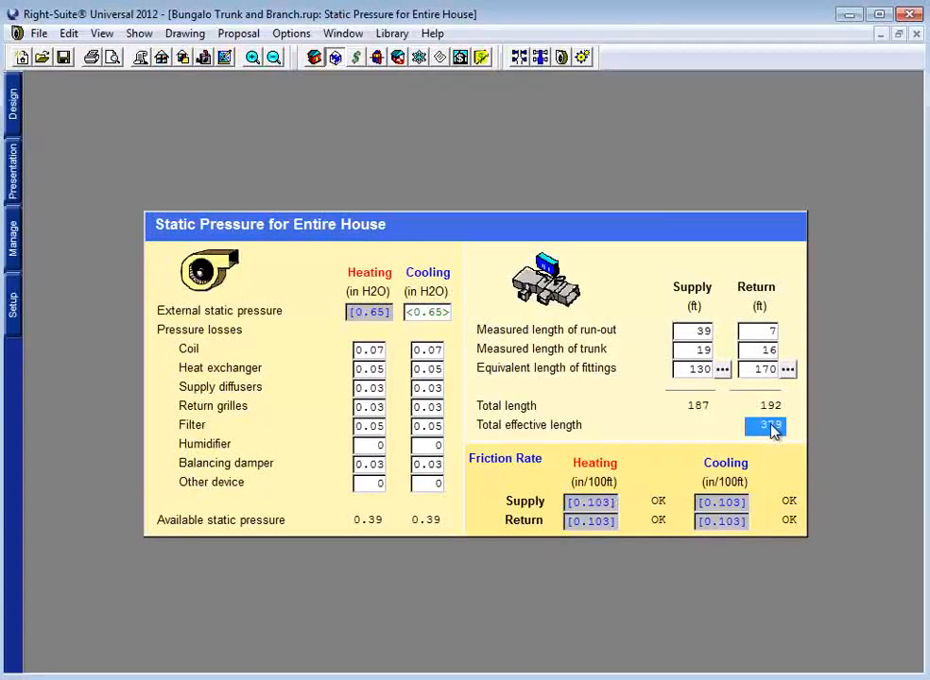
{"action": "left_click", "coordinate": [426, 521]}
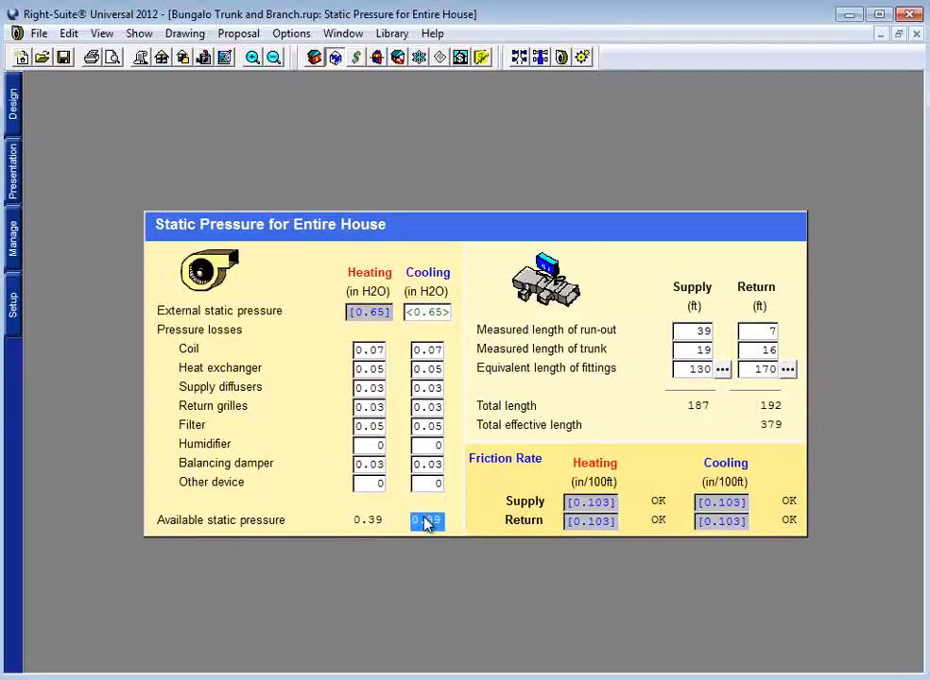